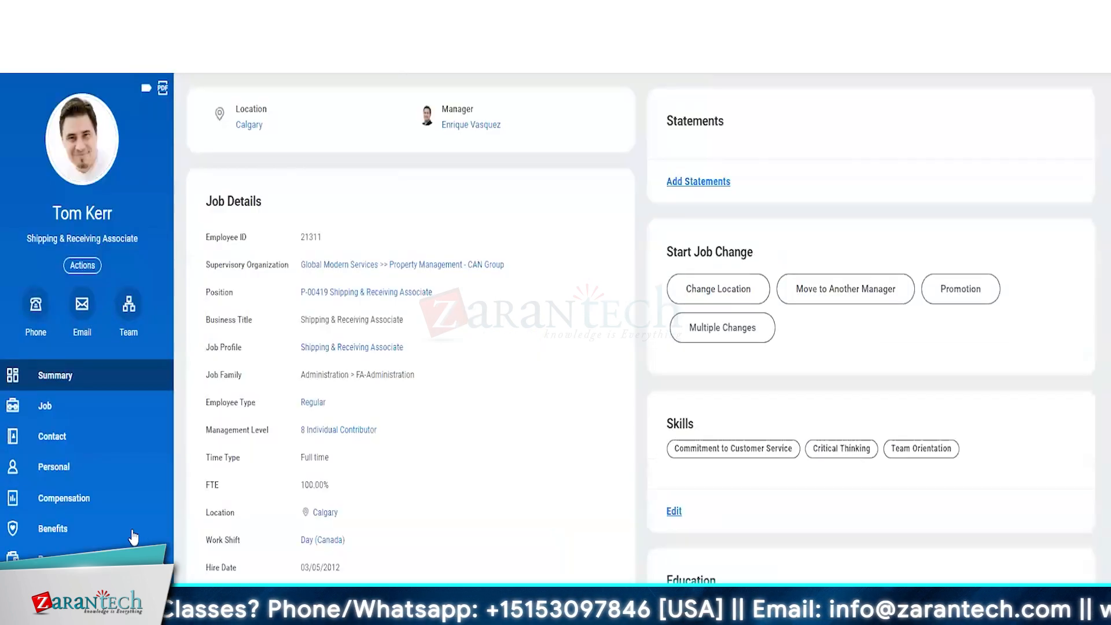
Step: From the worker's Compensation details, start a Request Compensation Change effective 04/15/2024
{"action": "left_click", "coordinate": [87, 512]}
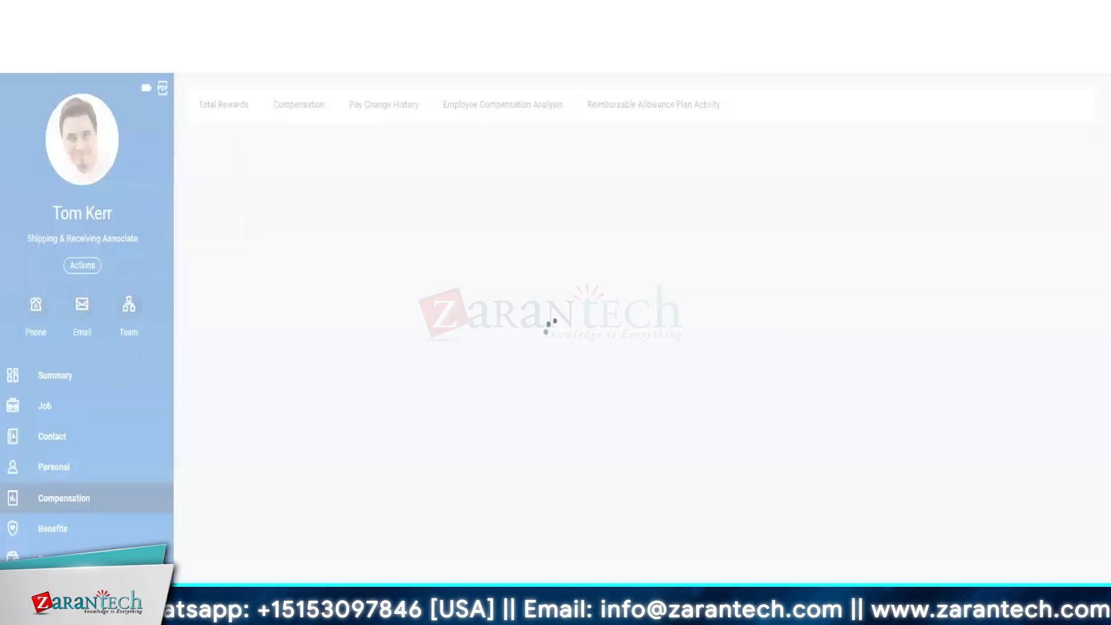
{"action": "left_click", "coordinate": [305, 105]}
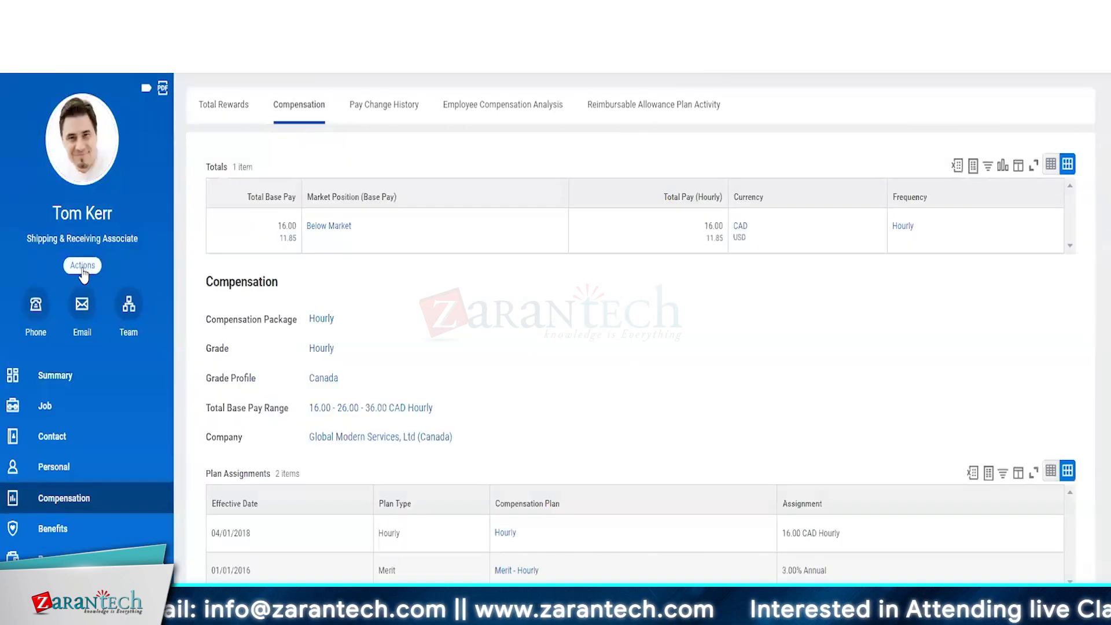
{"action": "left_click", "coordinate": [83, 268]}
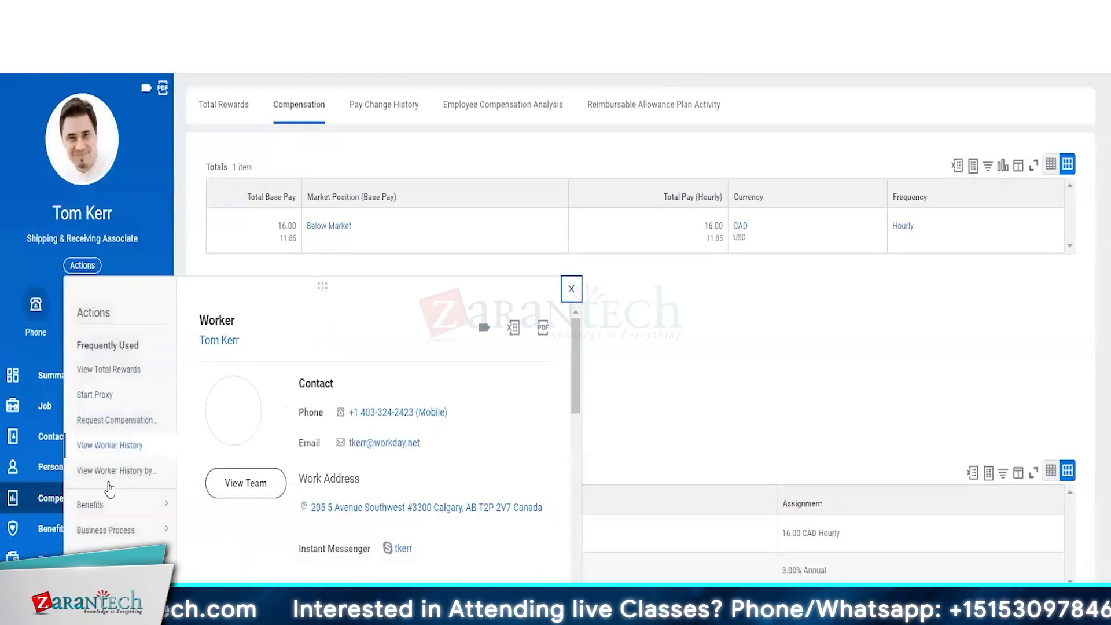
{"action": "mouse_move", "coordinate": [109, 565]}
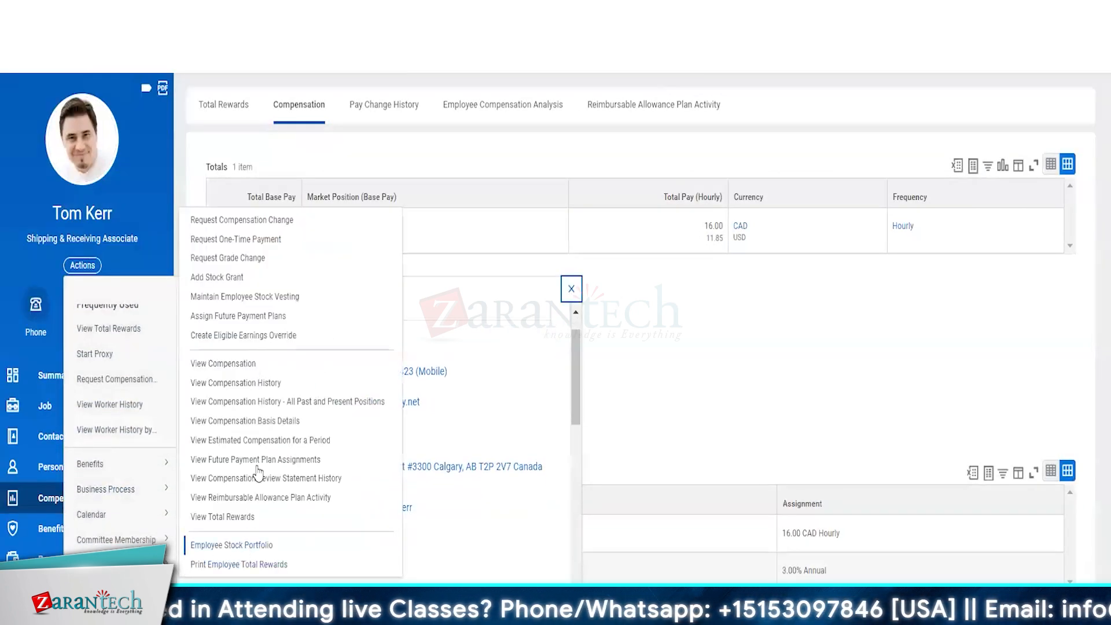
{"action": "left_click", "coordinate": [239, 221]}
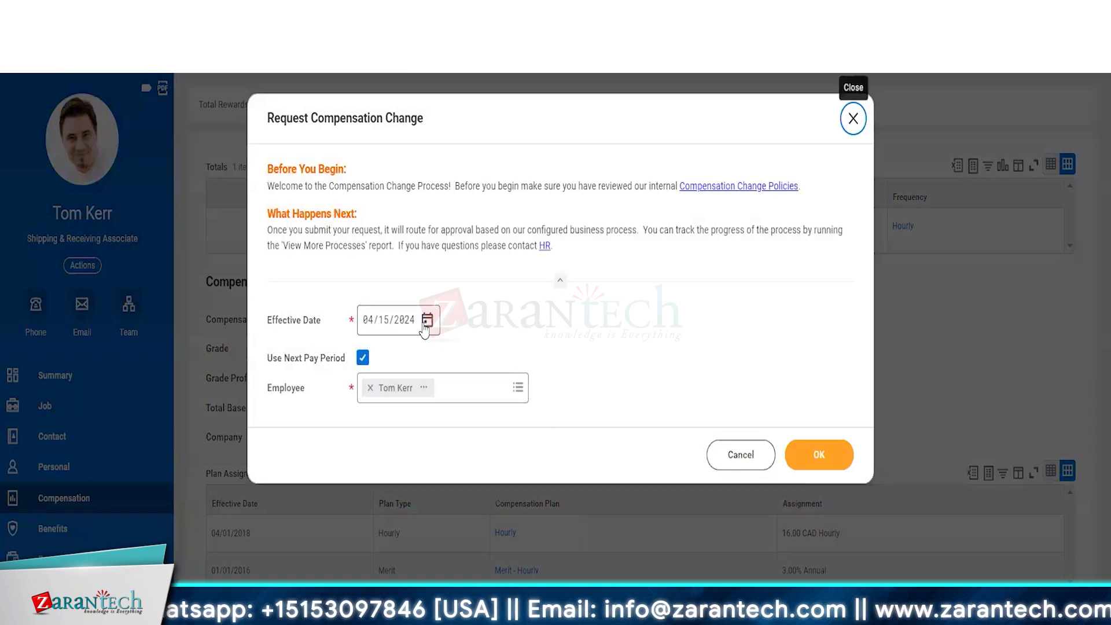
Step: Confirm the 04/15/2024 effective date and scroll down to the 16.00 CAD Hourly pay assignment
{"action": "left_click", "coordinate": [834, 456]}
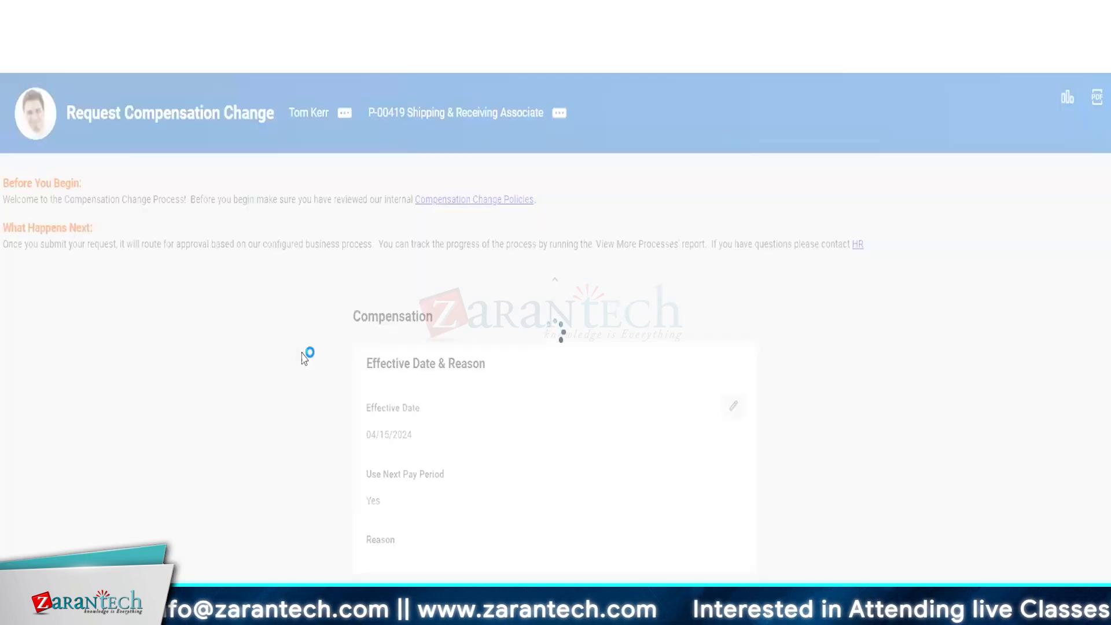
{"action": "scroll", "coordinate": [305, 359], "scroll_direction": "down", "scroll_amount": 1}
{"action": "scroll", "coordinate": [305, 358], "scroll_direction": "down", "scroll_amount": 8}
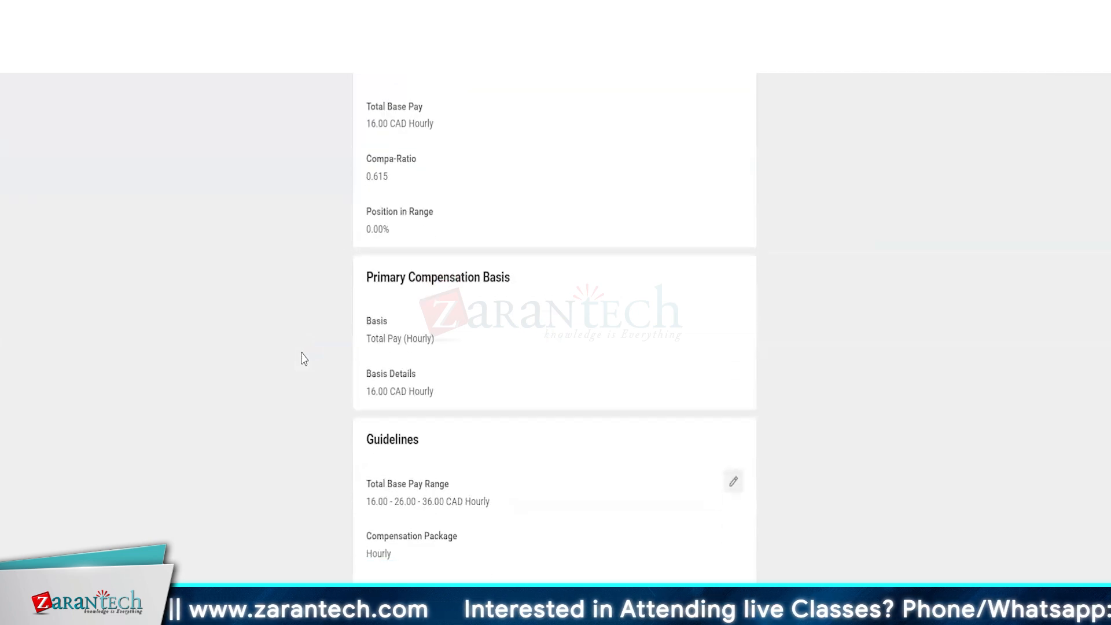
{"action": "scroll", "coordinate": [432, 412], "scroll_direction": "down", "scroll_amount": 3}
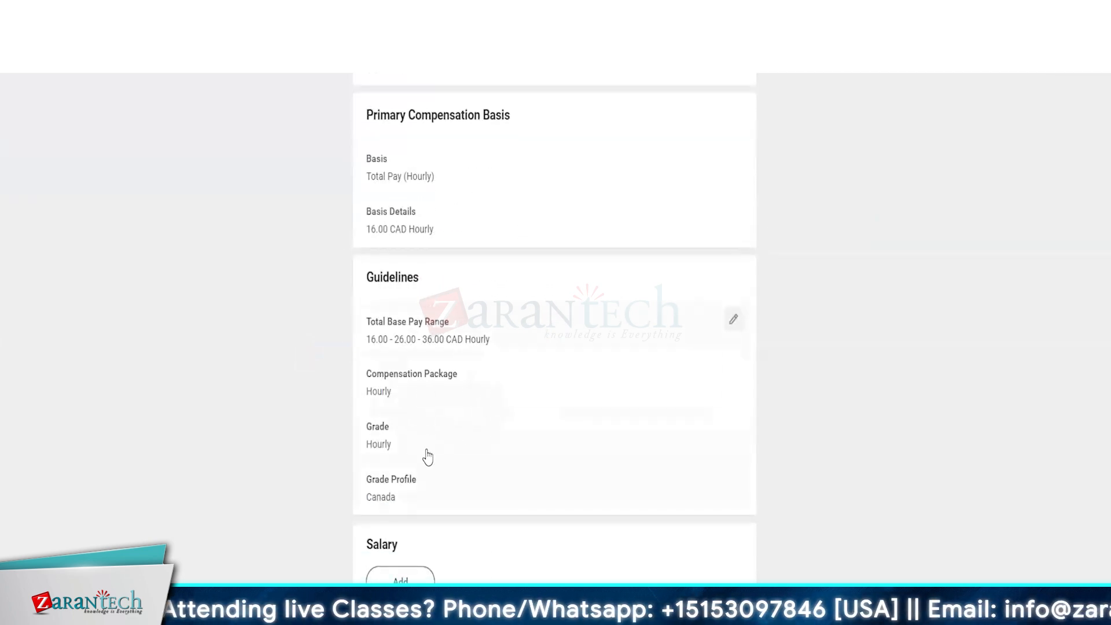
{"action": "scroll", "coordinate": [299, 442], "scroll_direction": "down", "scroll_amount": 6}
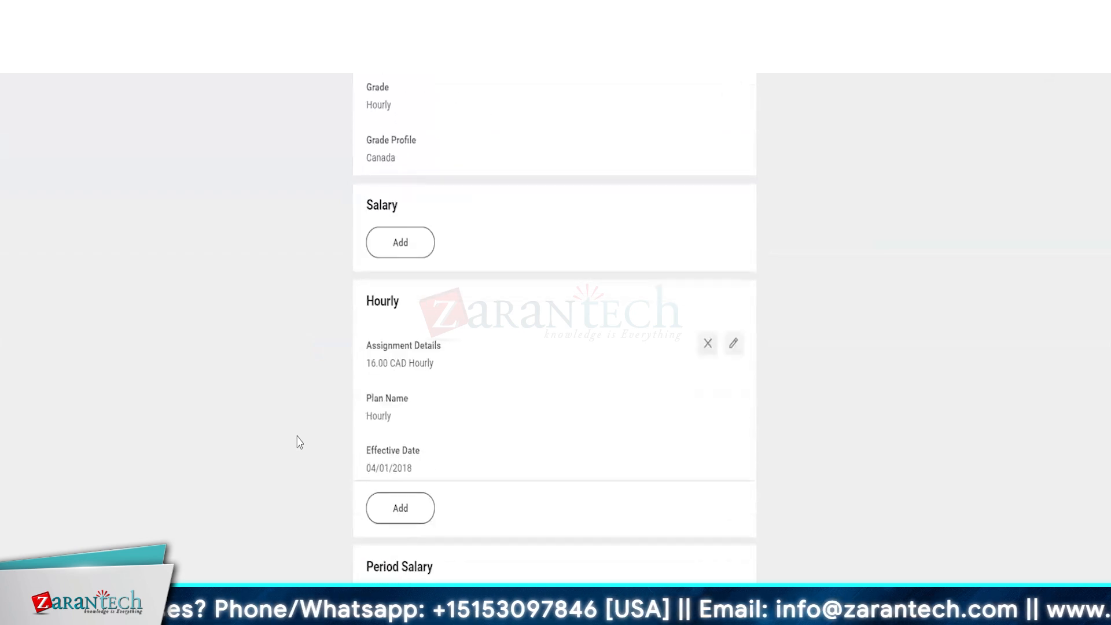
Step: Edit the Hourly assignment amount from 16.00 to 18.00 CAD
{"action": "left_click", "coordinate": [429, 409]}
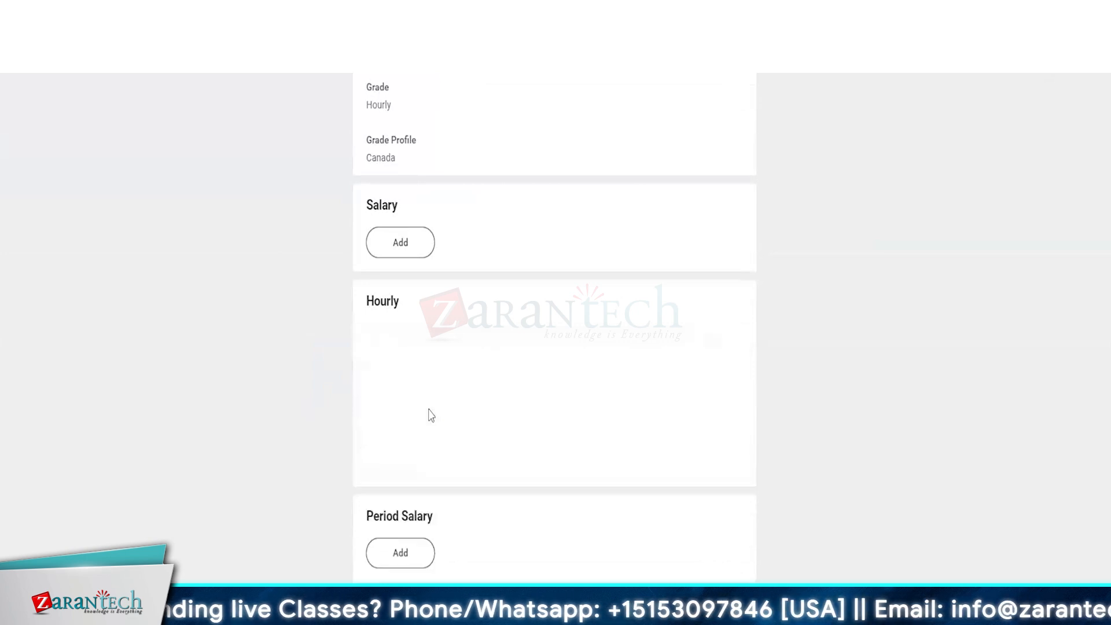
{"action": "left_click_drag", "start_coordinate": [376, 495], "coordinate": [383, 499]}
{"action": "type", "text": "8"}
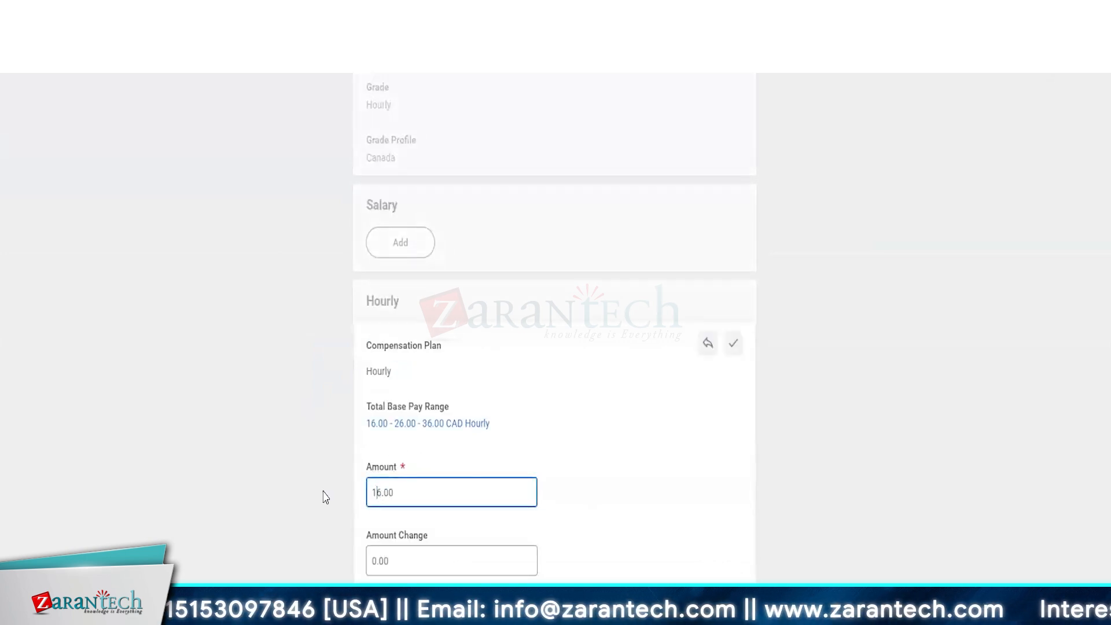
{"action": "key", "text": "Return"}
{"action": "scroll", "coordinate": [277, 491], "scroll_direction": "down", "scroll_amount": 6}
{"action": "scroll", "coordinate": [280, 493], "scroll_direction": "down", "scroll_amount": 2}
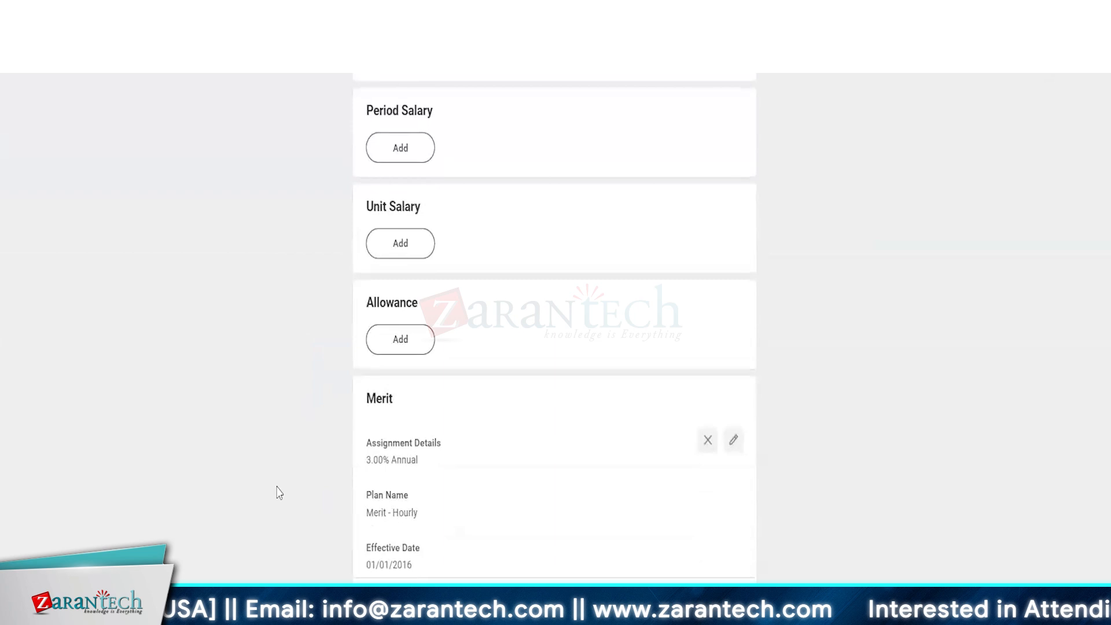
Step: Browse compensation plans for a new allowance, then cancel the allowance
{"action": "left_click", "coordinate": [402, 347]}
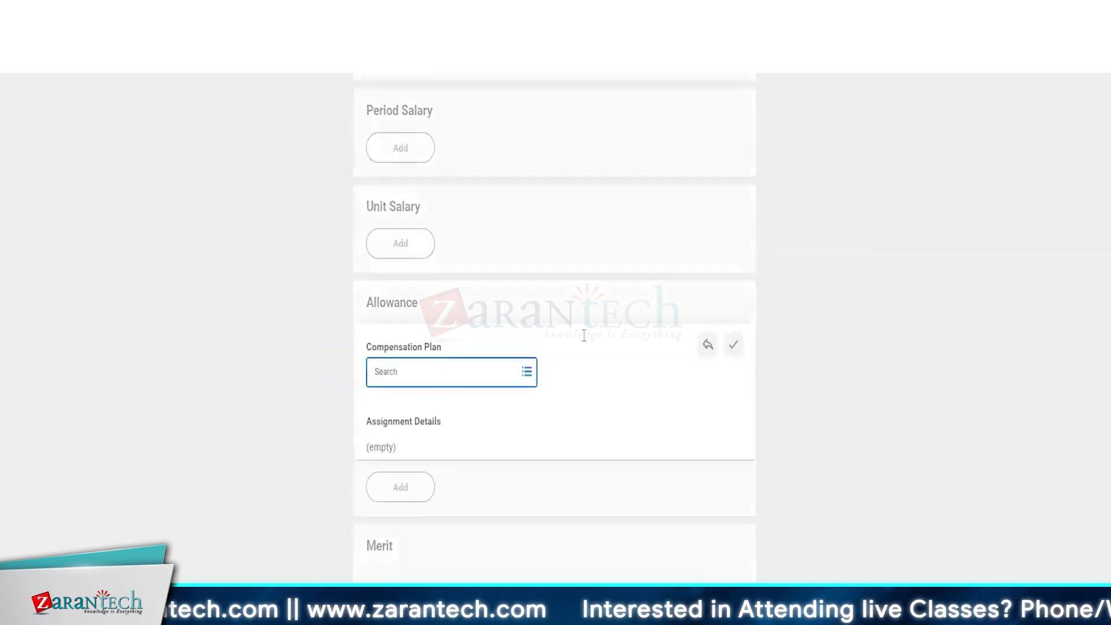
{"action": "left_click", "coordinate": [480, 373]}
{"action": "left_click", "coordinate": [479, 350]}
{"action": "left_click", "coordinate": [379, 317]}
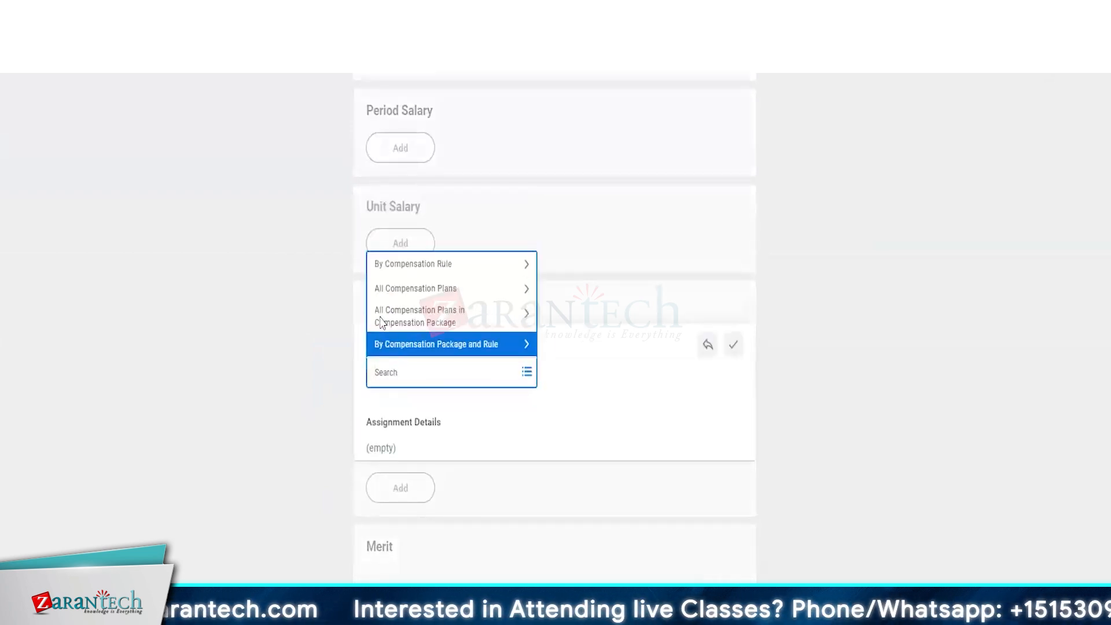
{"action": "left_click", "coordinate": [414, 298]}
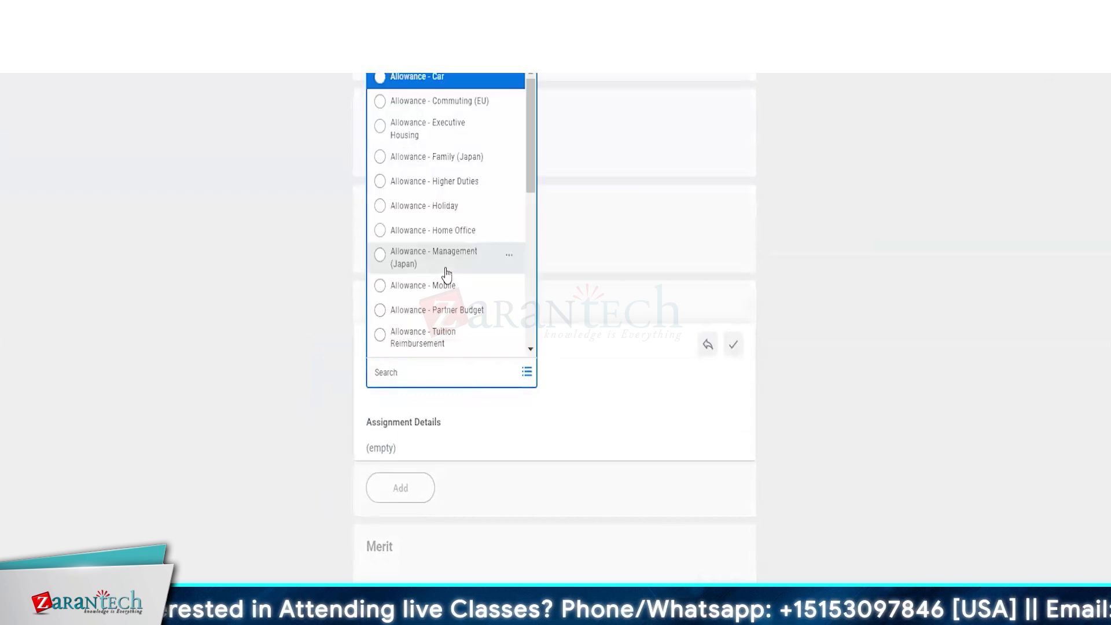
{"action": "scroll", "coordinate": [446, 272], "scroll_direction": "down", "scroll_amount": 10}
{"action": "scroll", "coordinate": [446, 273], "scroll_direction": "down", "scroll_amount": 3}
{"action": "scroll", "coordinate": [446, 272], "scroll_direction": "up", "scroll_amount": 8}
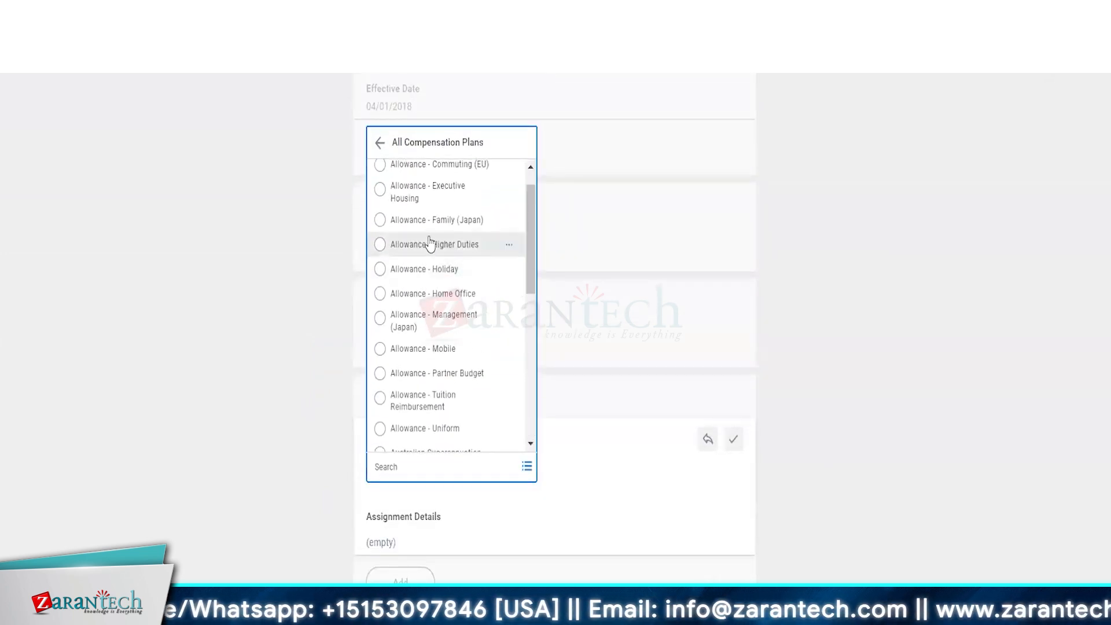
{"action": "left_click", "coordinate": [217, 385]}
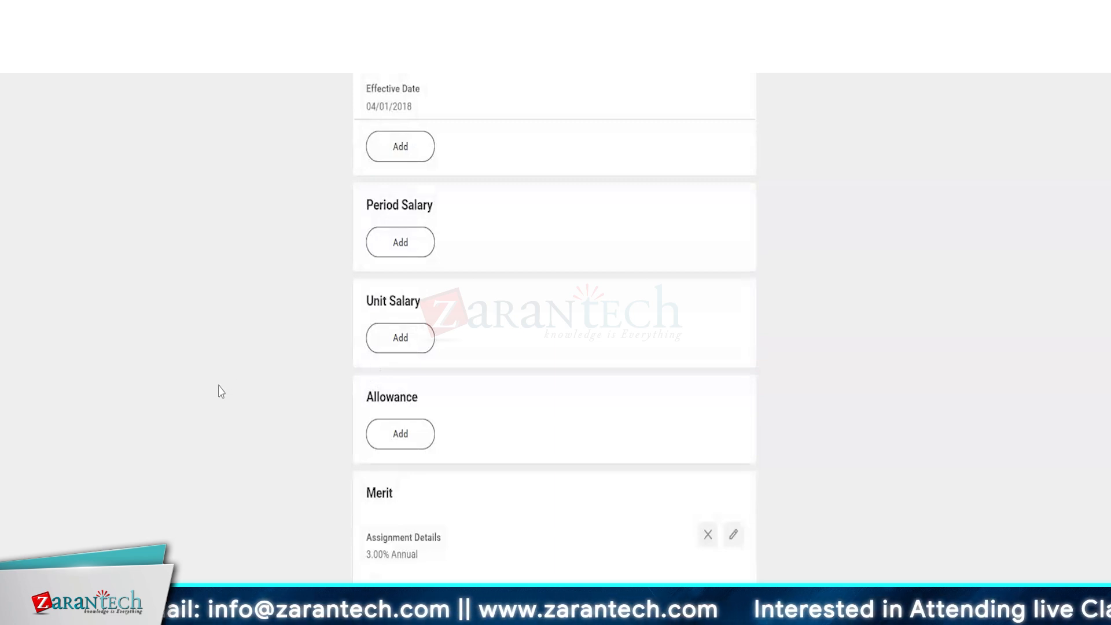
Step: Scroll through the compensation change request to review the updated pay
{"action": "scroll", "coordinate": [220, 391], "scroll_direction": "down", "scroll_amount": 7}
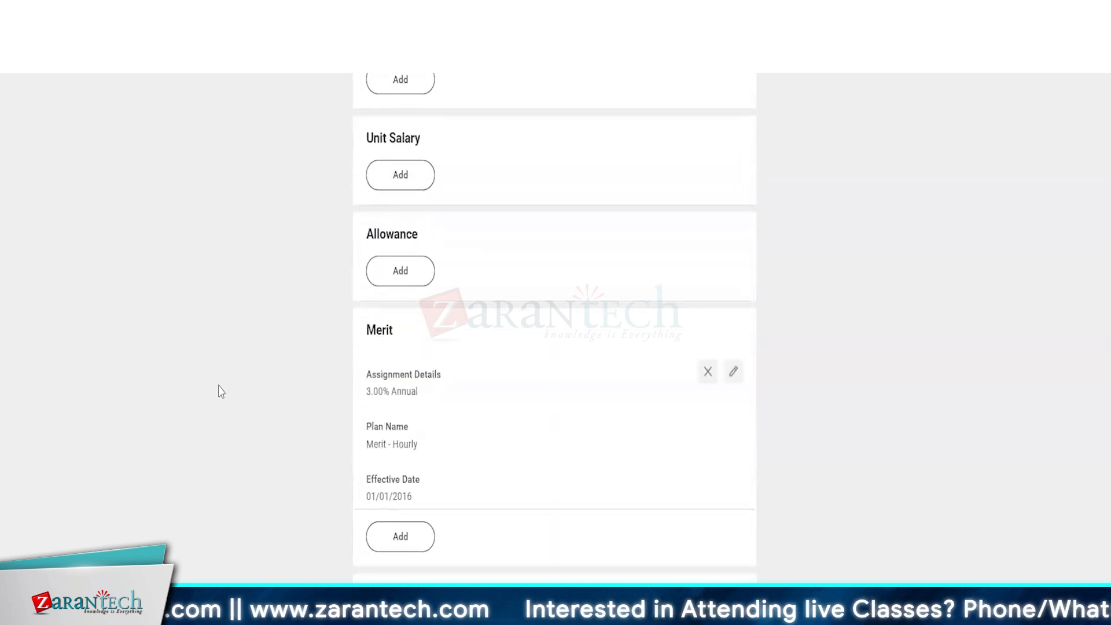
{"action": "scroll", "coordinate": [220, 391], "scroll_direction": "down", "scroll_amount": 5}
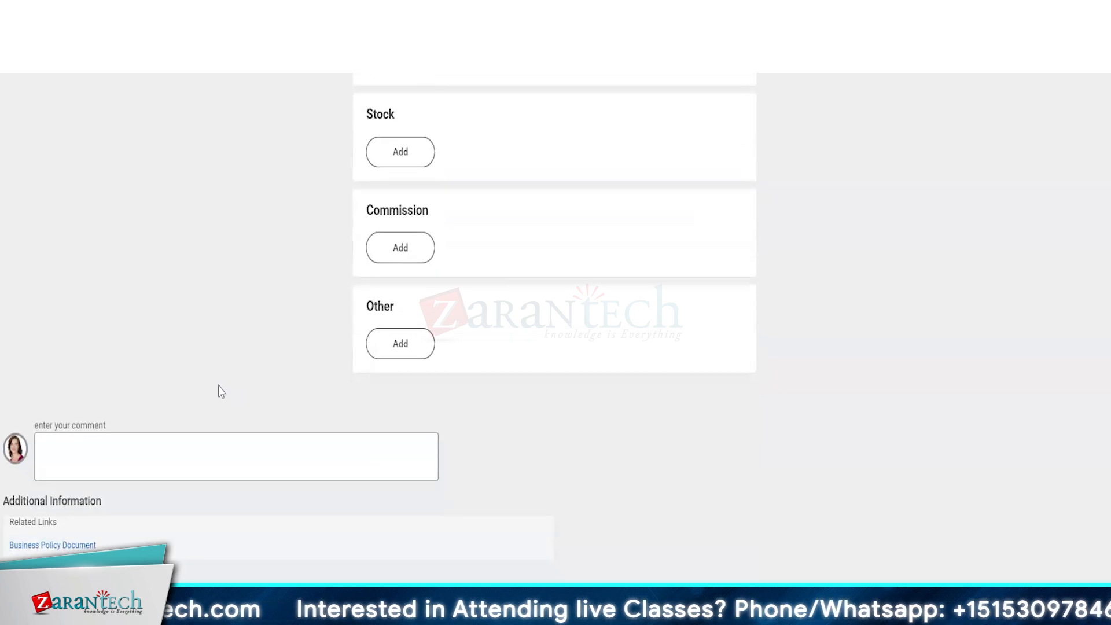
{"action": "scroll", "coordinate": [220, 391], "scroll_direction": "up", "scroll_amount": 6}
{"action": "scroll", "coordinate": [220, 391], "scroll_direction": "up", "scroll_amount": 3}
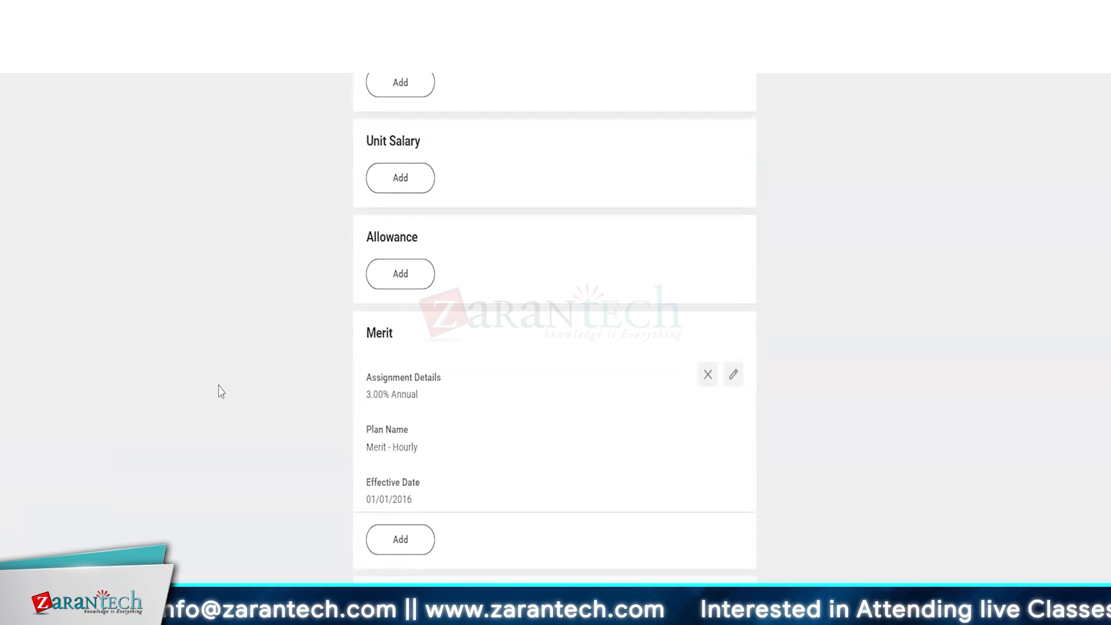
{"action": "scroll", "coordinate": [220, 391], "scroll_direction": "up", "scroll_amount": 20}
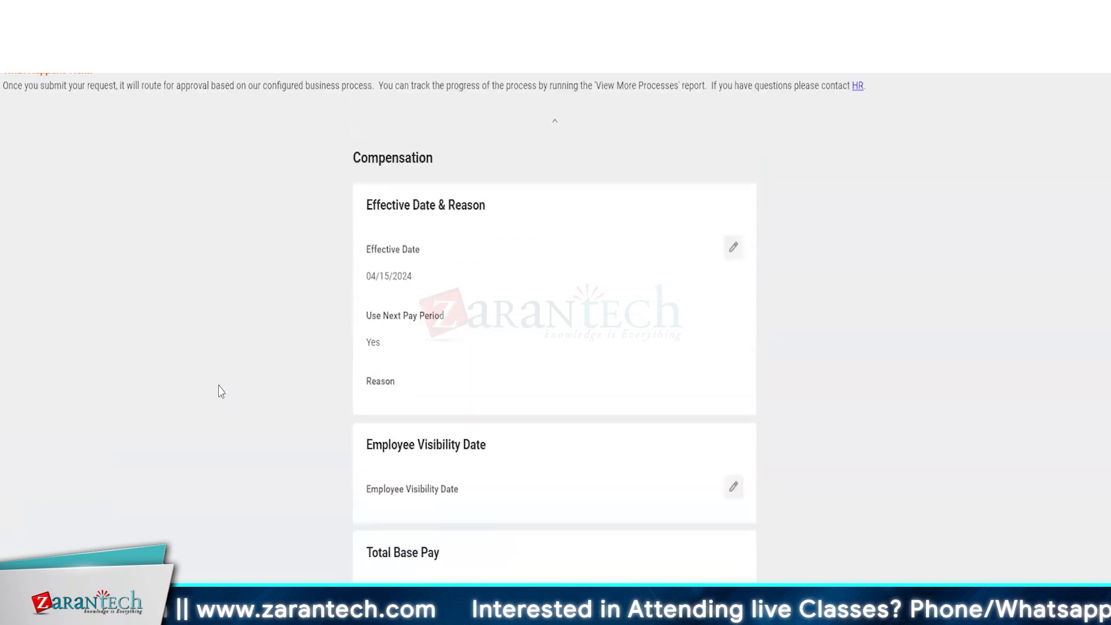
Step: Scroll back to the top of the compensation change request
{"action": "scroll", "coordinate": [220, 391], "scroll_direction": "up", "scroll_amount": 3}
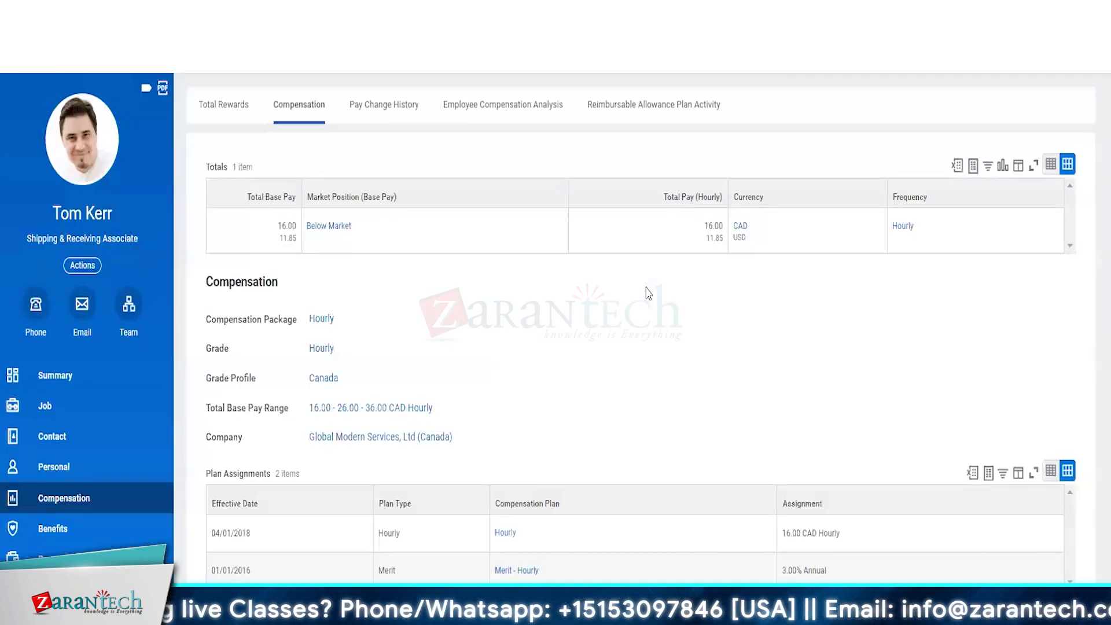
{"action": "left_click", "coordinate": [82, 266]}
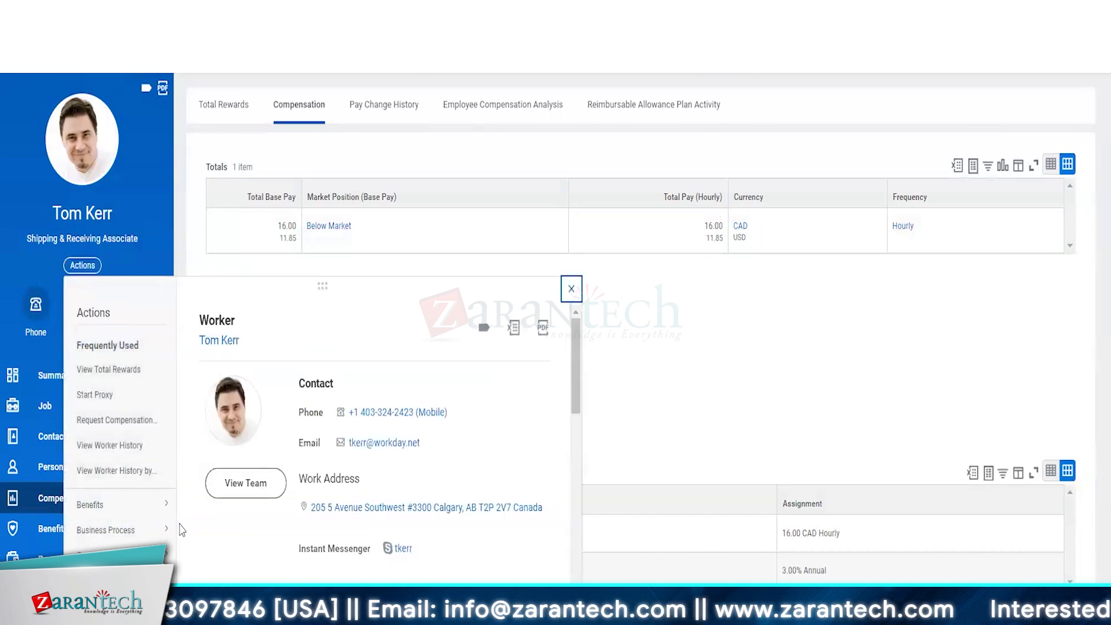
{"action": "scroll", "coordinate": [110, 434], "scroll_direction": "down", "scroll_amount": 3}
{"action": "mouse_move", "coordinate": [110, 465]}
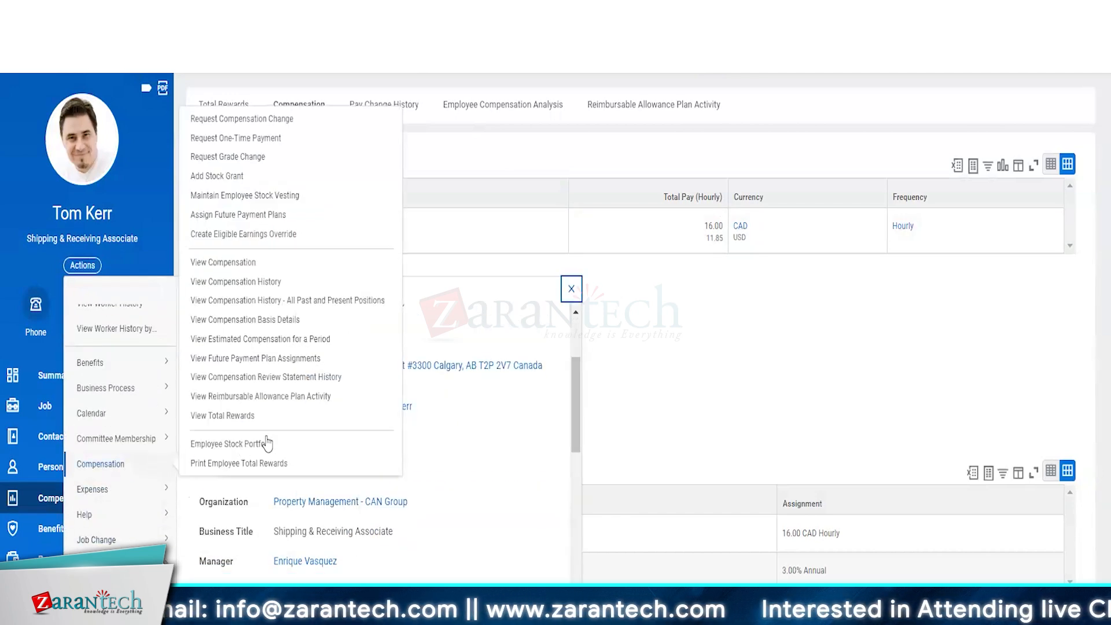
{"action": "left_click", "coordinate": [256, 139]}
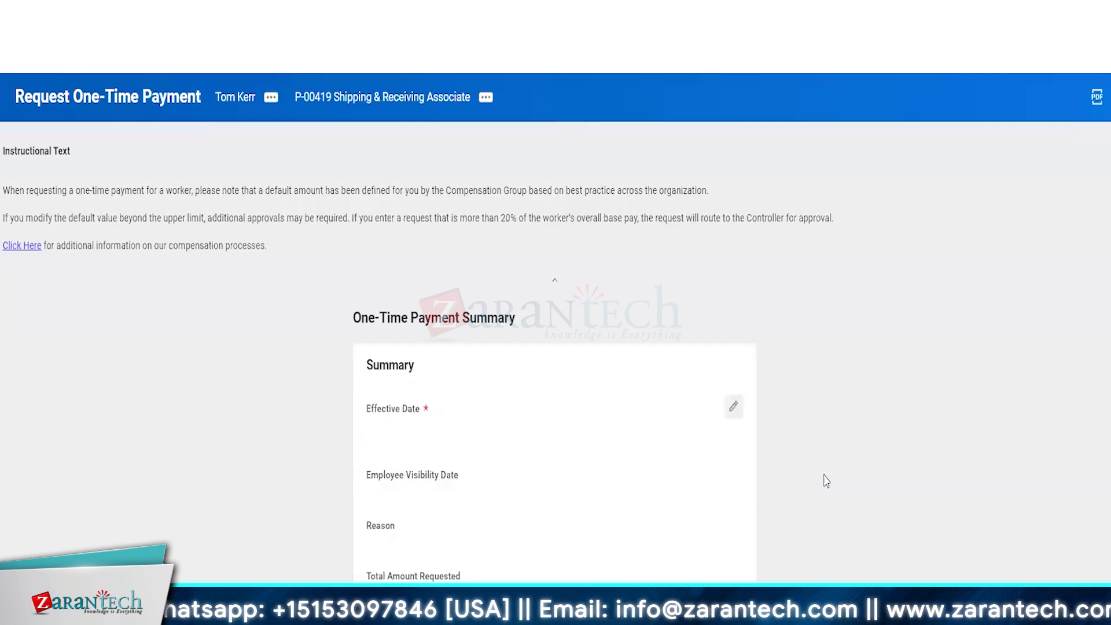
{"action": "scroll", "coordinate": [565, 532], "scroll_direction": "down", "scroll_amount": 6}
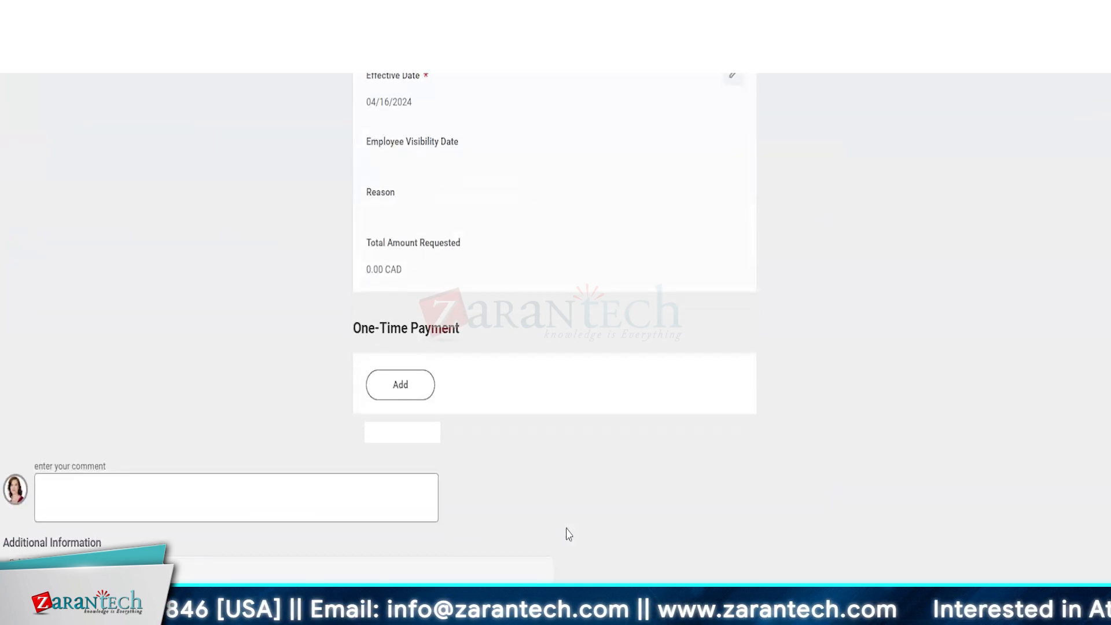
{"action": "left_click", "coordinate": [418, 334]}
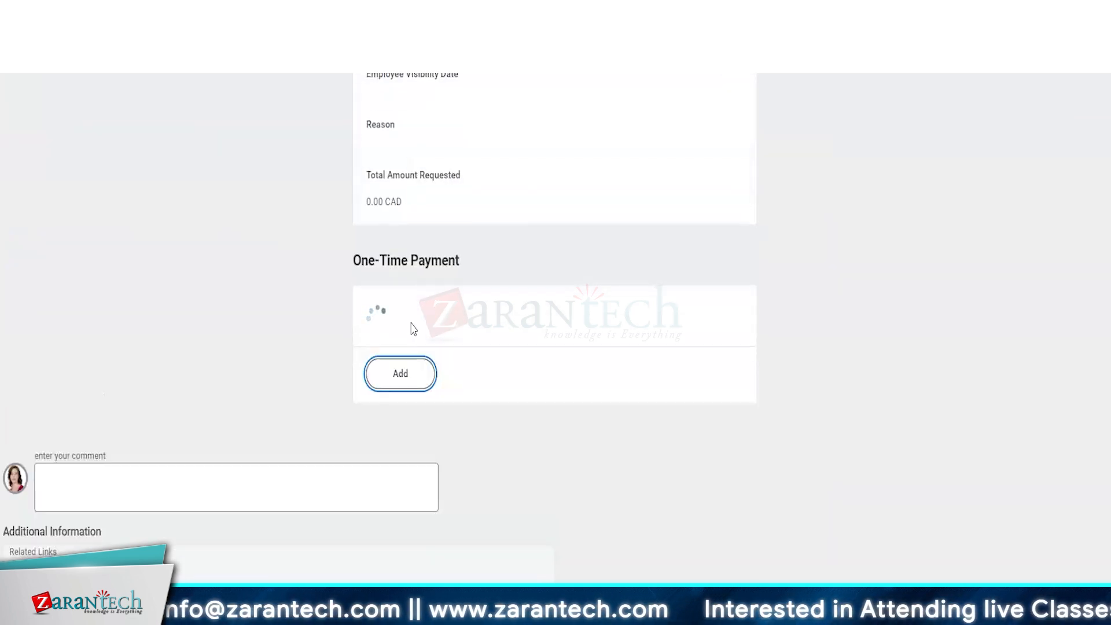
{"action": "scroll", "coordinate": [596, 382], "scroll_direction": "down", "scroll_amount": 3}
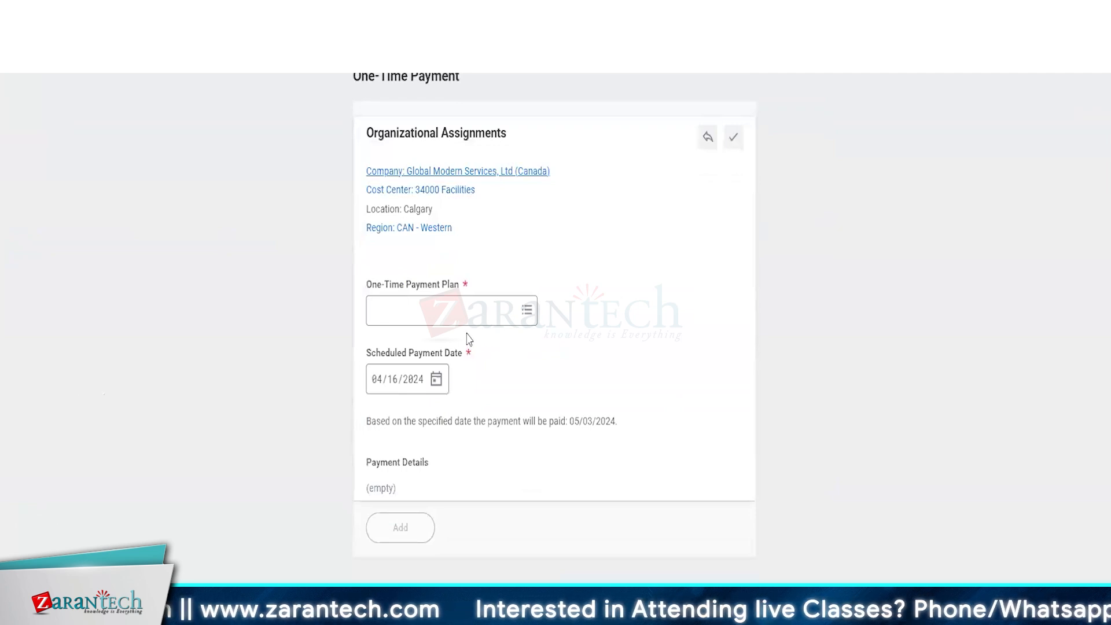
{"action": "left_click", "coordinate": [471, 316]}
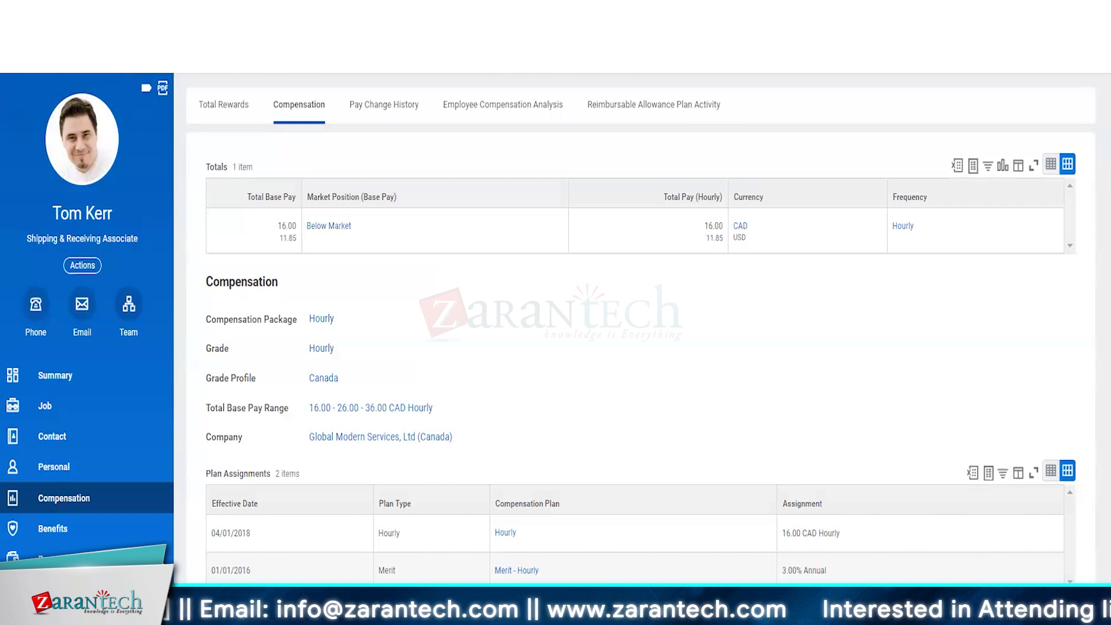
Step: Open the Propose Compensation Hire definition and check its Allowed Subprocess For and Business Process Steps tabs
{"action": "left_click", "coordinate": [649, 53]}
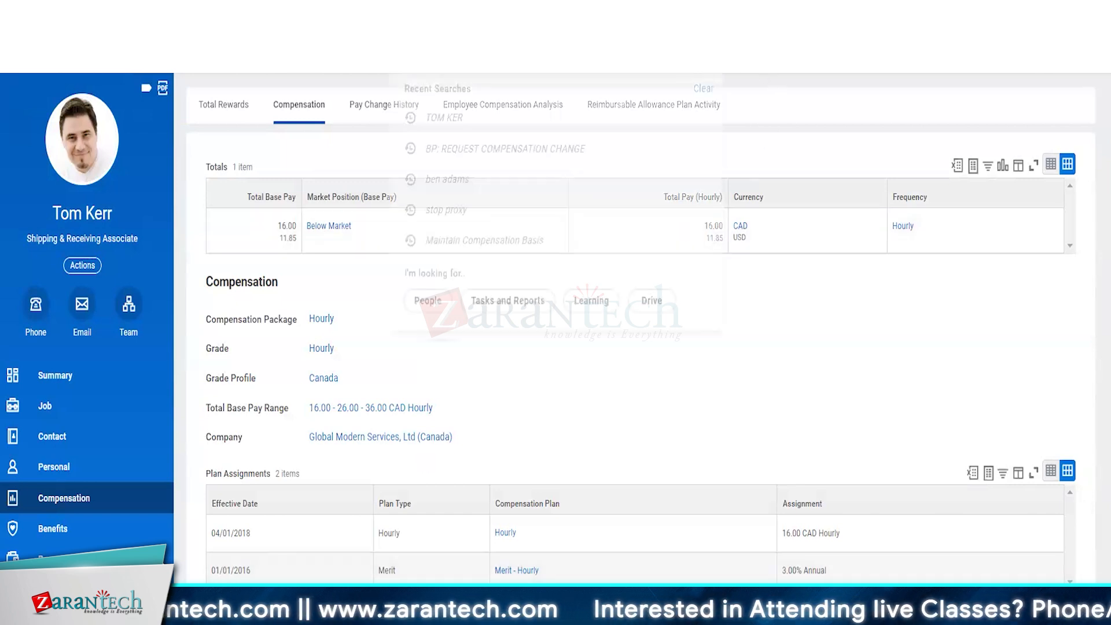
{"action": "type", "text": "s"}
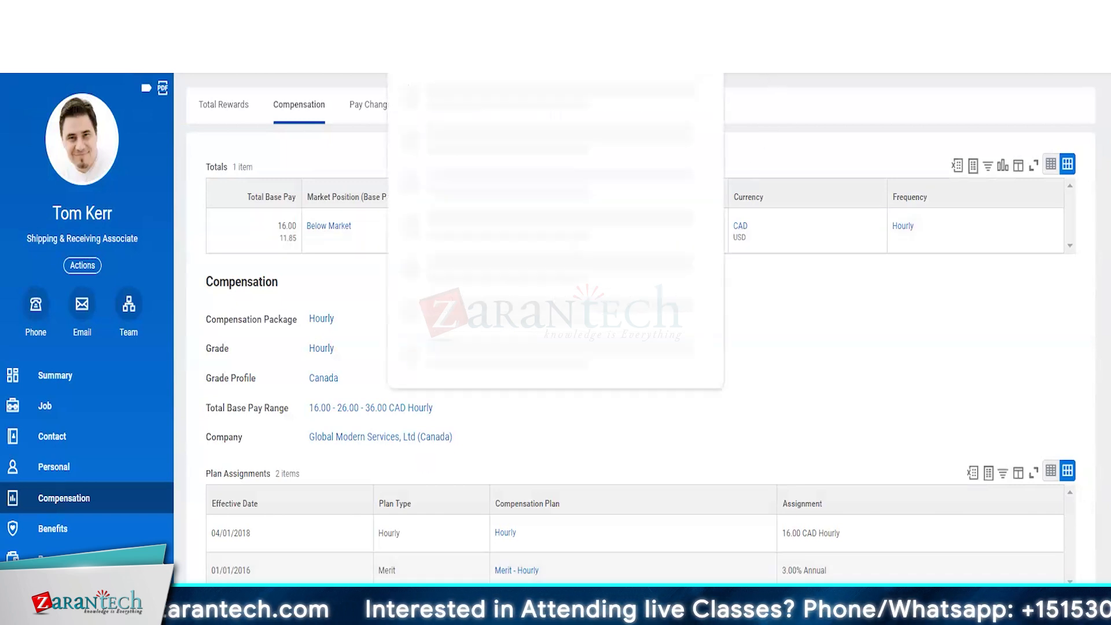
{"action": "type", "text": "a"}
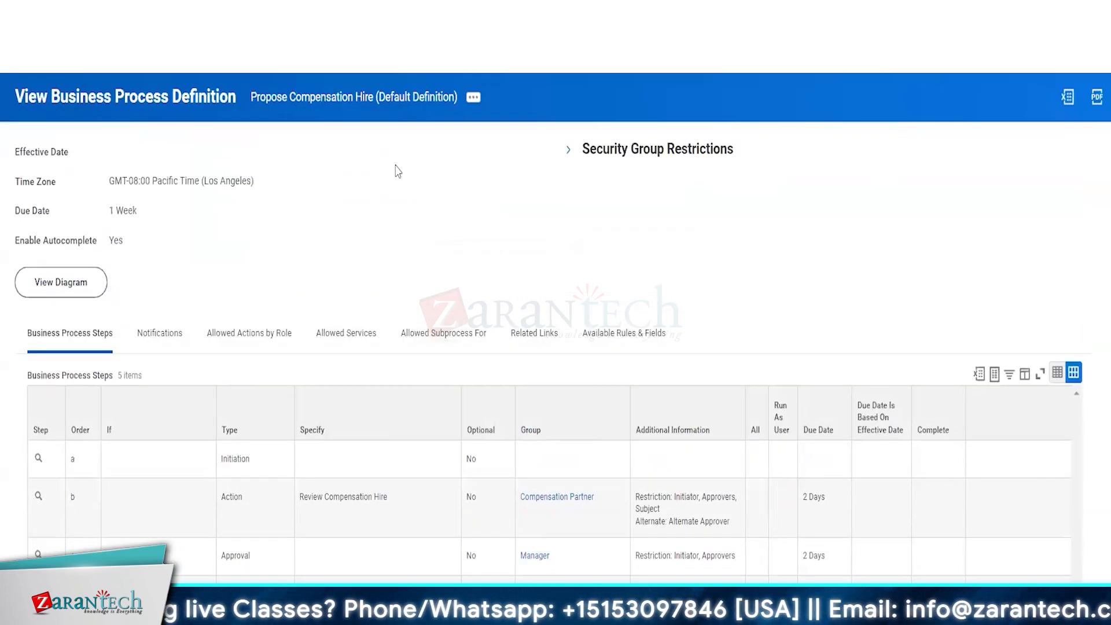
{"action": "left_click", "coordinate": [434, 338]}
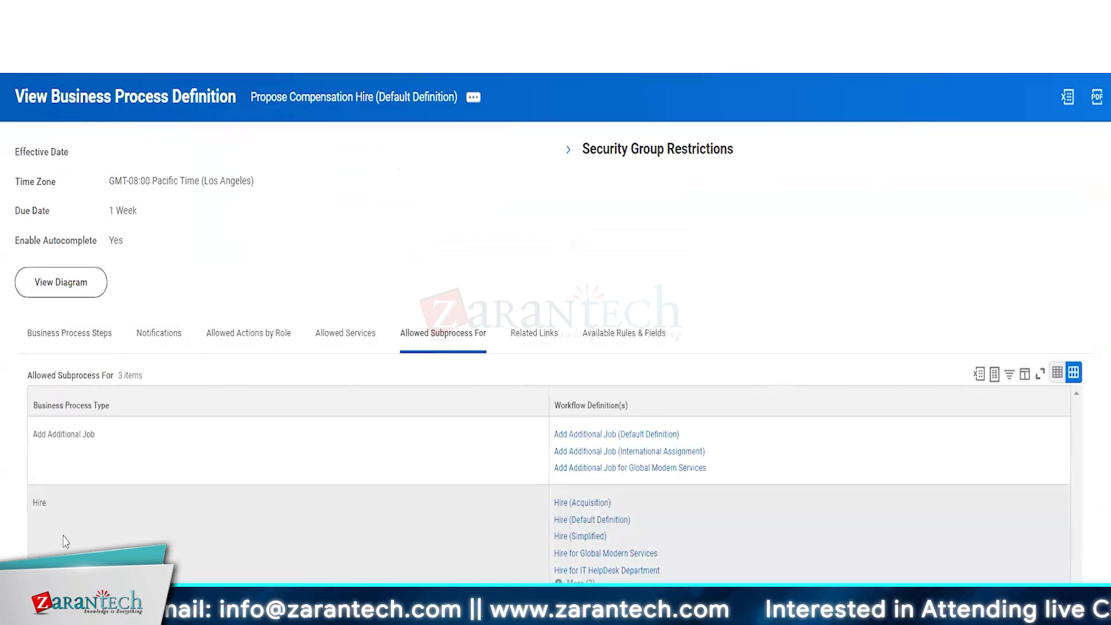
{"action": "left_click_drag", "start_coordinate": [33, 504], "coordinate": [41, 503]}
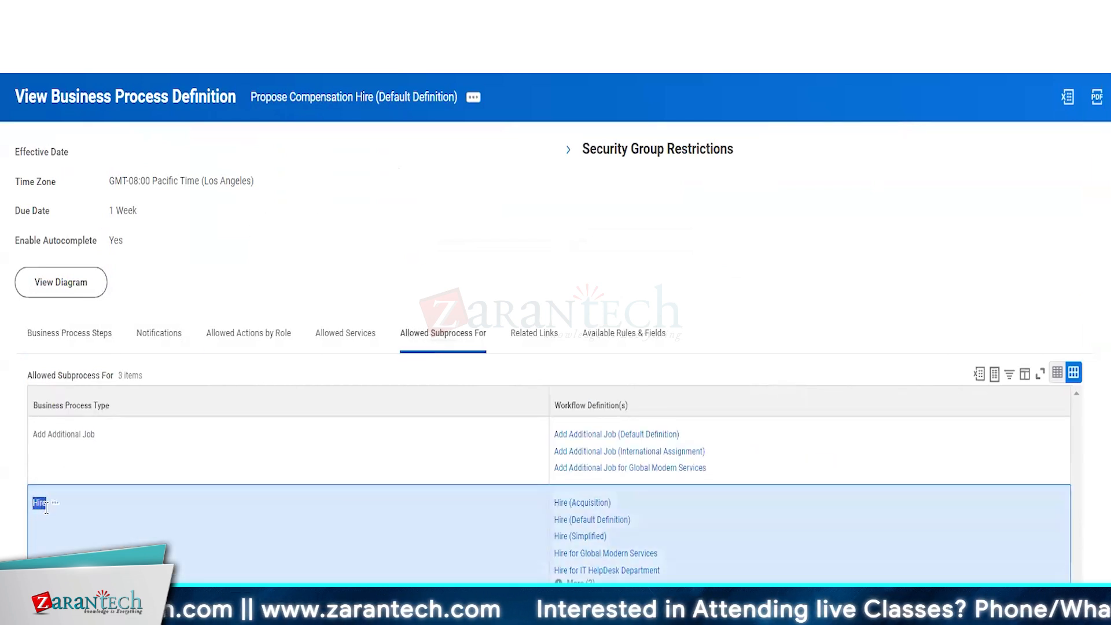
{"action": "left_click", "coordinate": [86, 338]}
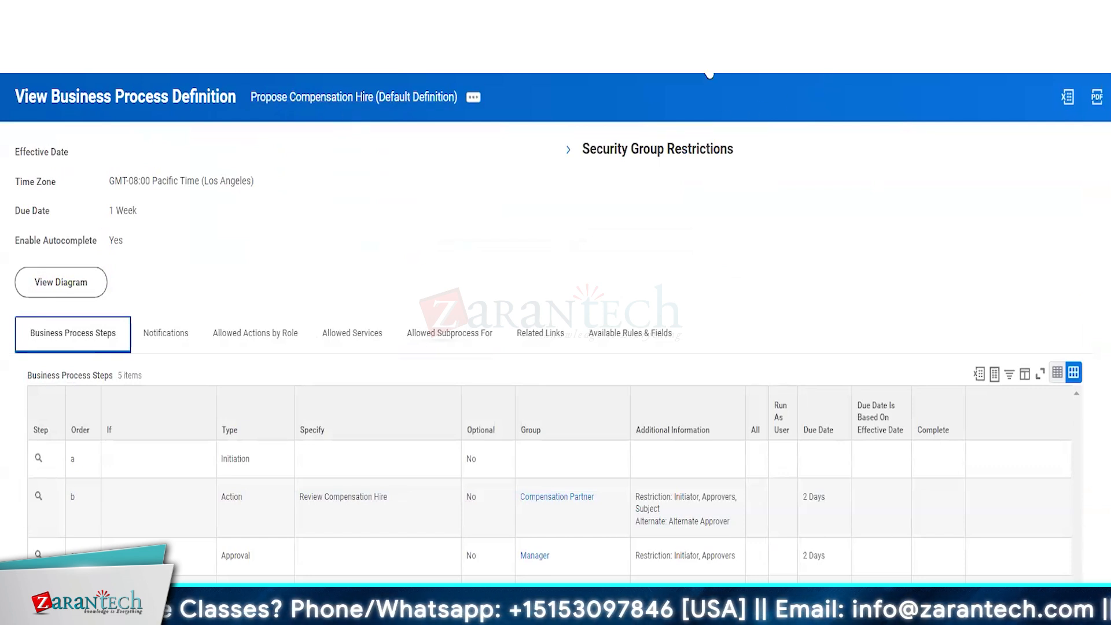
{"action": "left_click", "coordinate": [692, 58]}
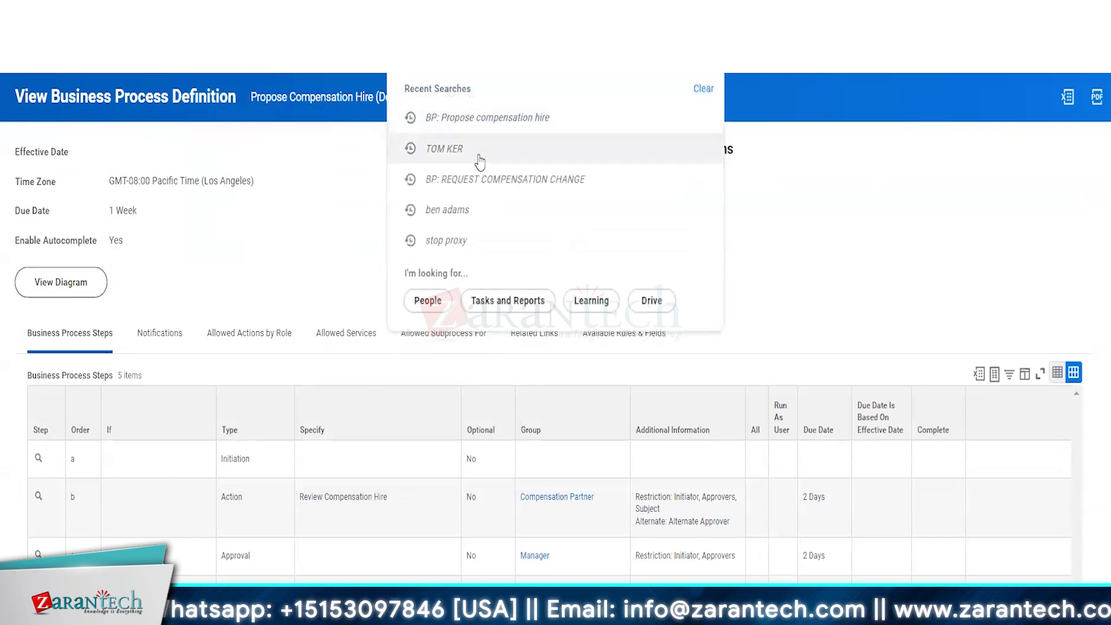
Step: Open the employee's Job > Worker History and view it by category
{"action": "left_click", "coordinate": [479, 155]}
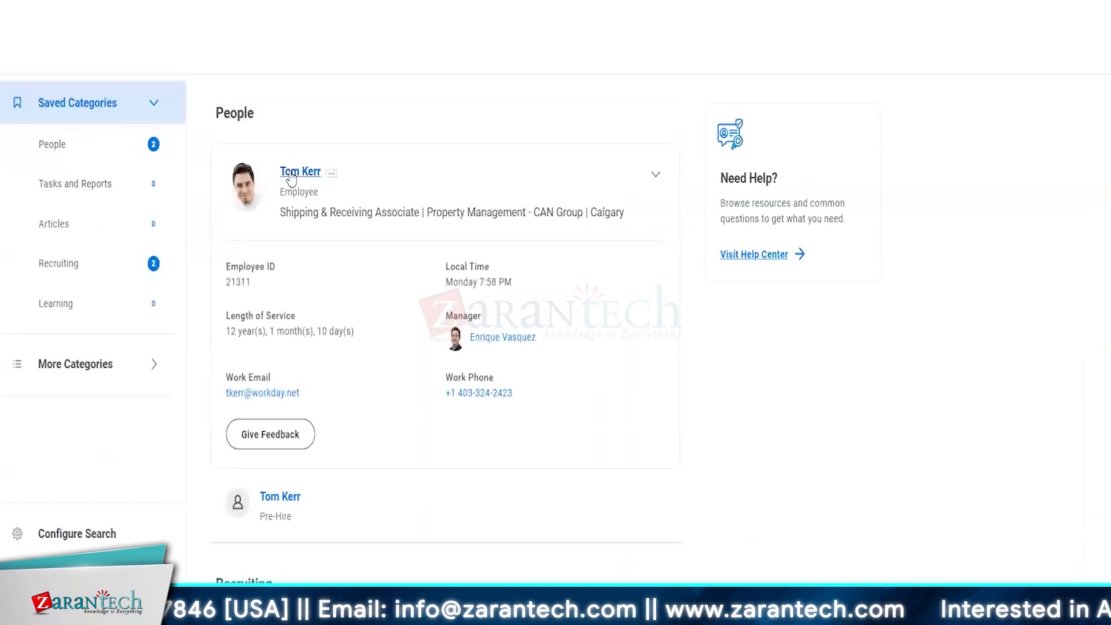
{"action": "left_click", "coordinate": [289, 171]}
{"action": "left_click", "coordinate": [62, 412]}
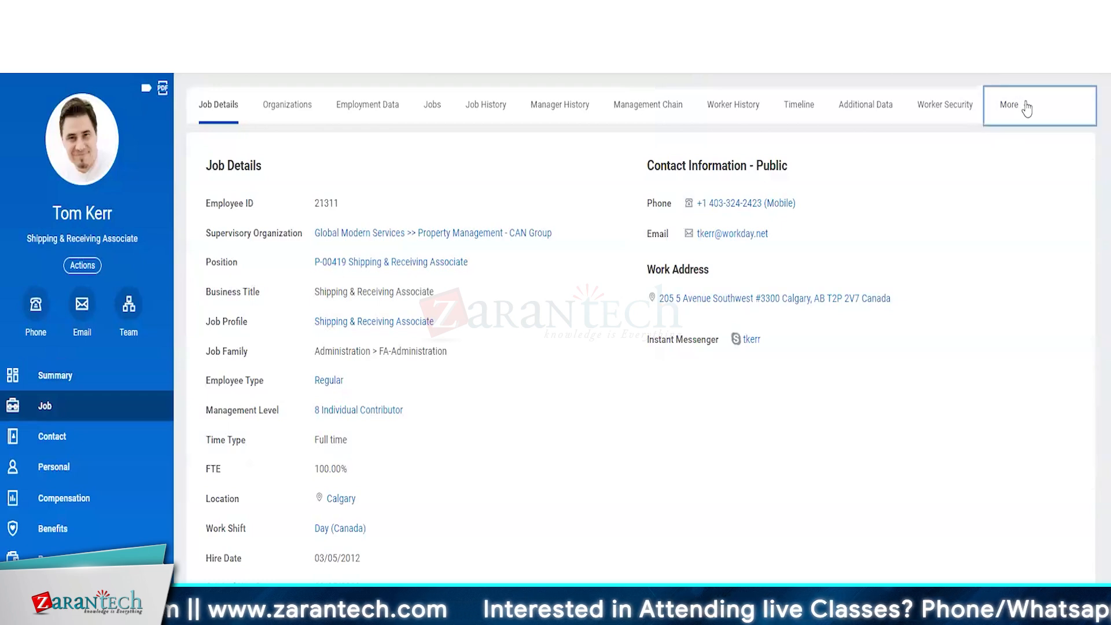
{"action": "left_click", "coordinate": [1023, 106]}
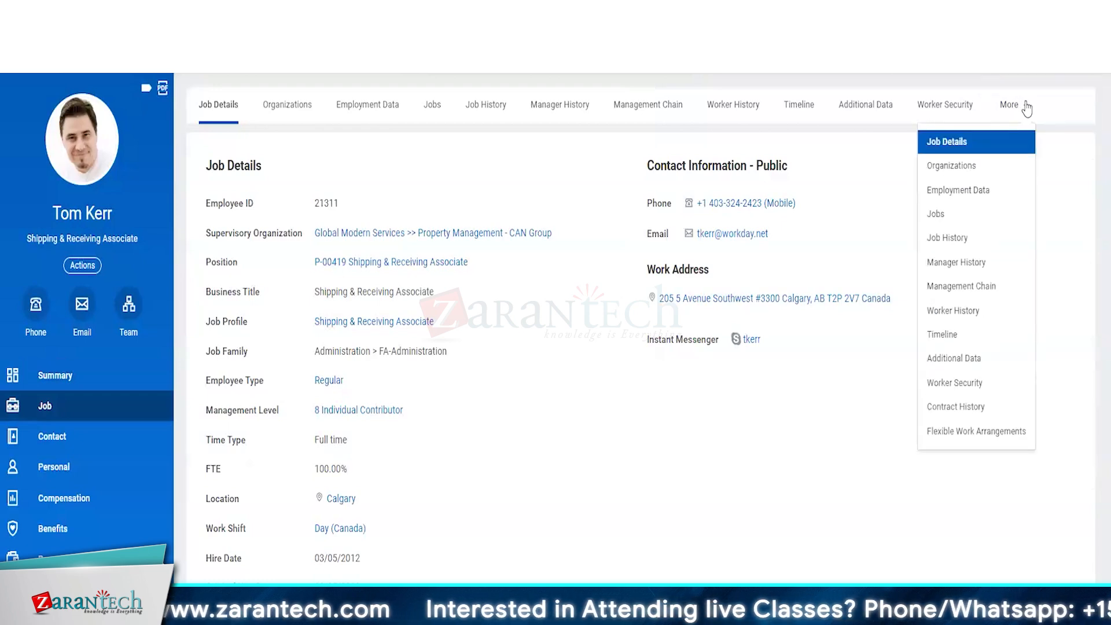
{"action": "left_click", "coordinate": [741, 108]}
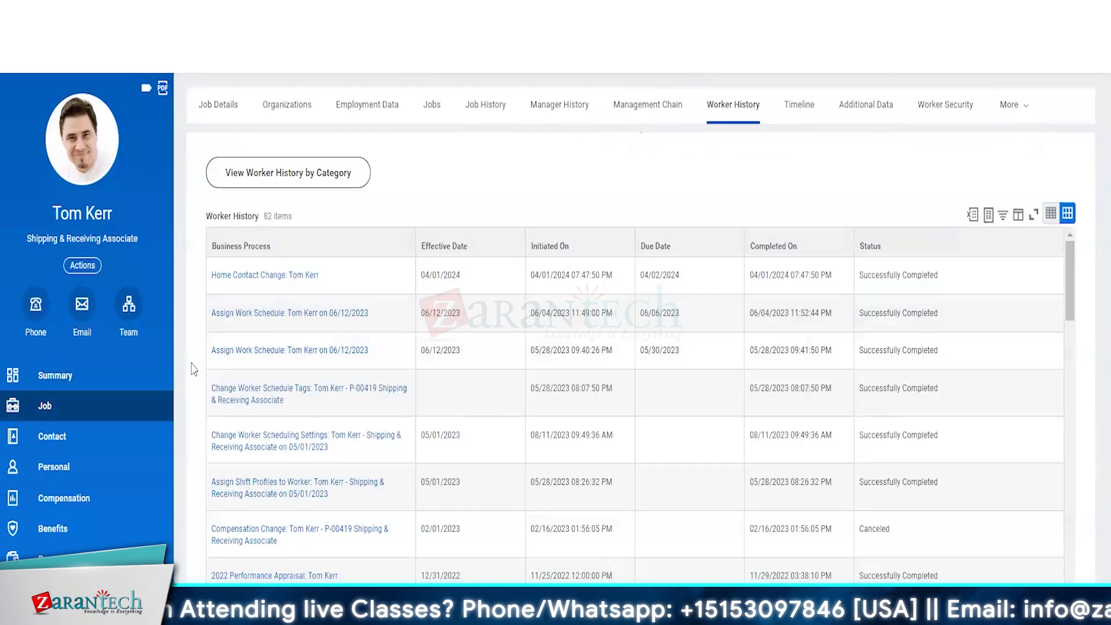
{"action": "scroll", "coordinate": [194, 368], "scroll_direction": "down", "scroll_amount": 1}
{"action": "scroll", "coordinate": [404, 444], "scroll_direction": "down", "scroll_amount": 10}
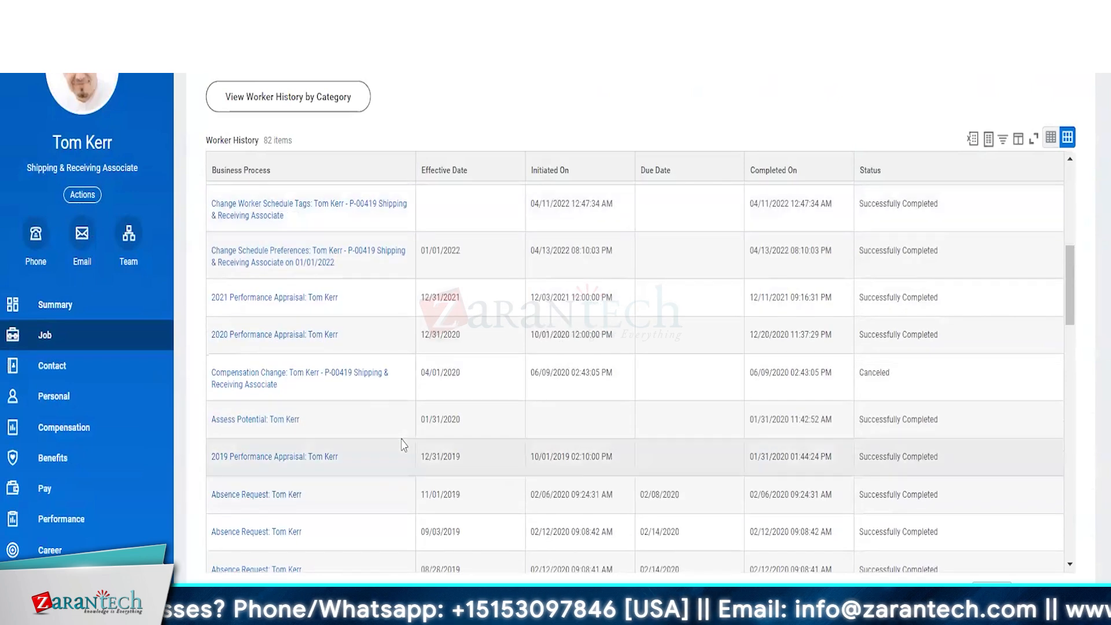
{"action": "scroll", "coordinate": [402, 443], "scroll_direction": "down", "scroll_amount": 10}
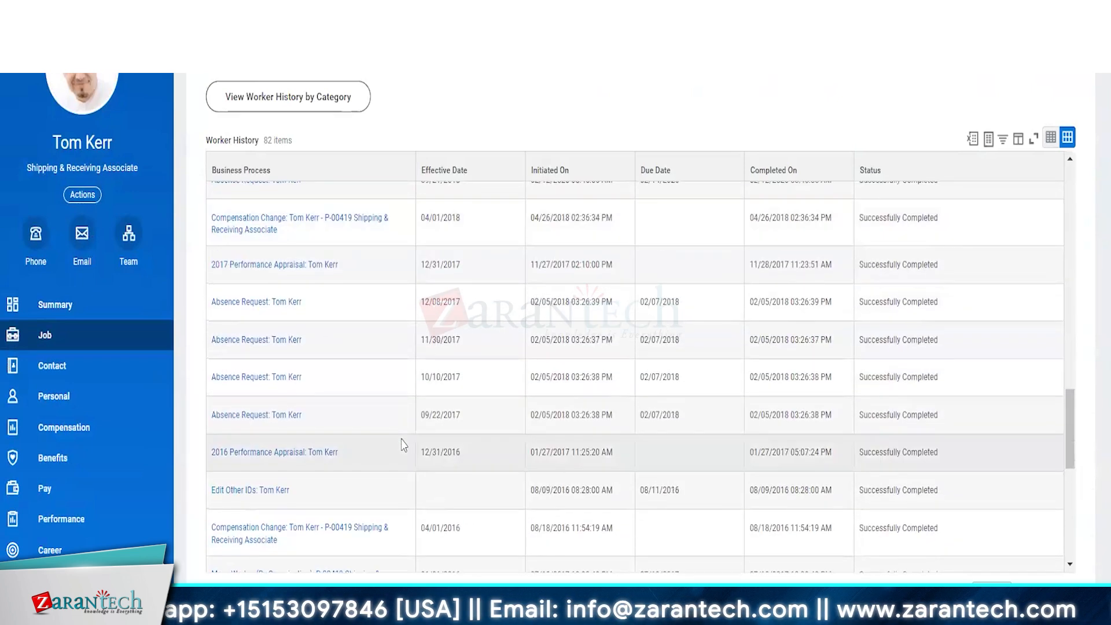
{"action": "left_click", "coordinate": [278, 110]}
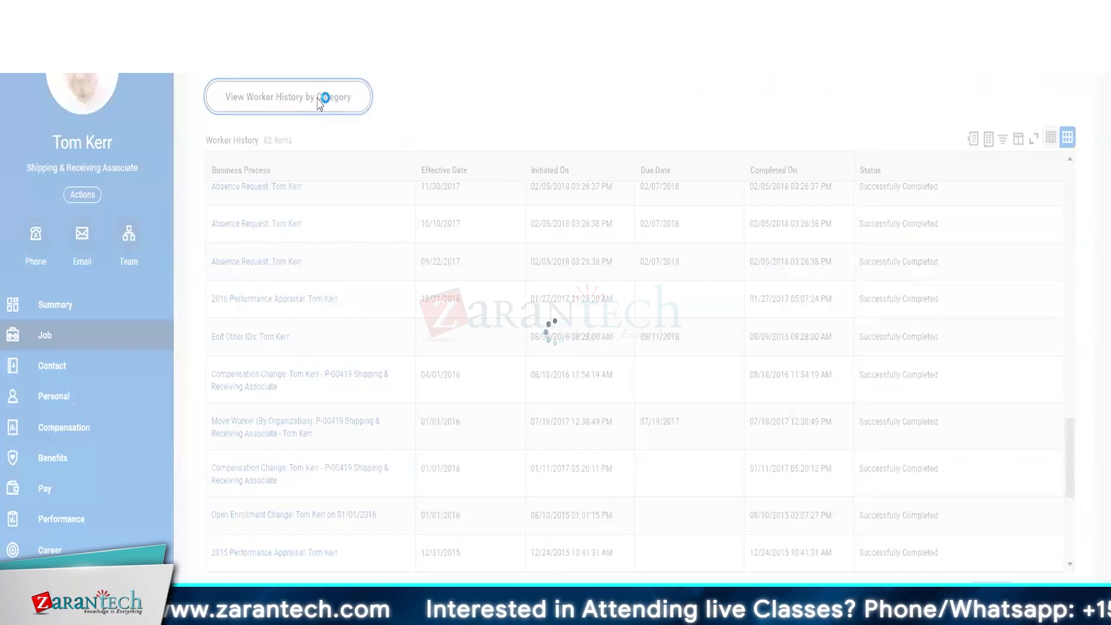
Step: Open the Hire event and select its Propose Compensation Hire step
{"action": "left_click", "coordinate": [88, 295]}
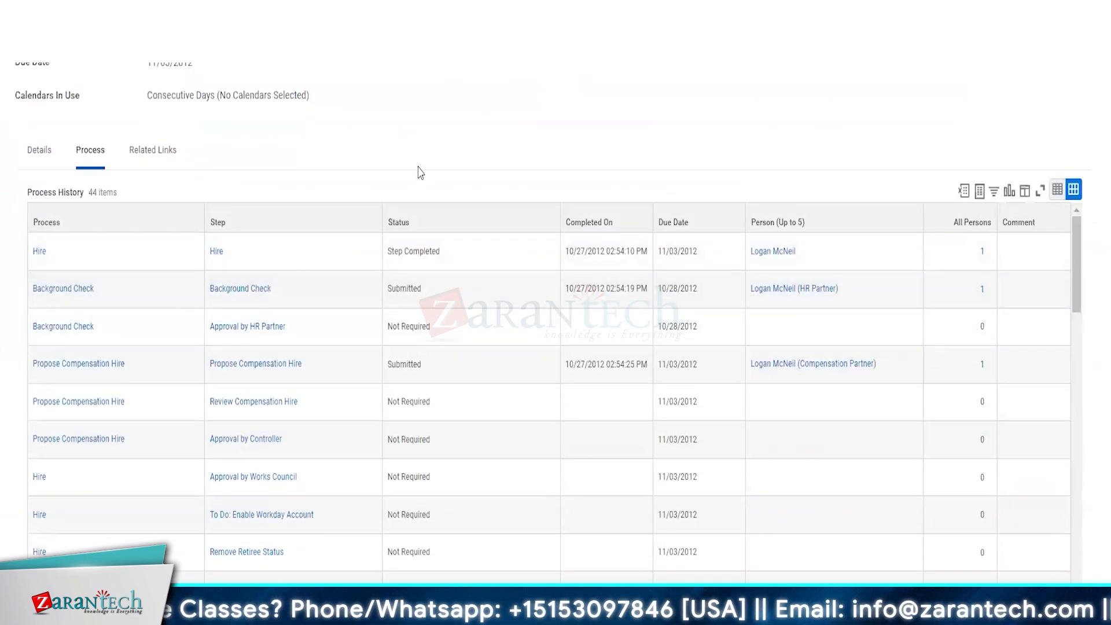
{"action": "scroll", "coordinate": [421, 172], "scroll_direction": "down", "scroll_amount": 1}
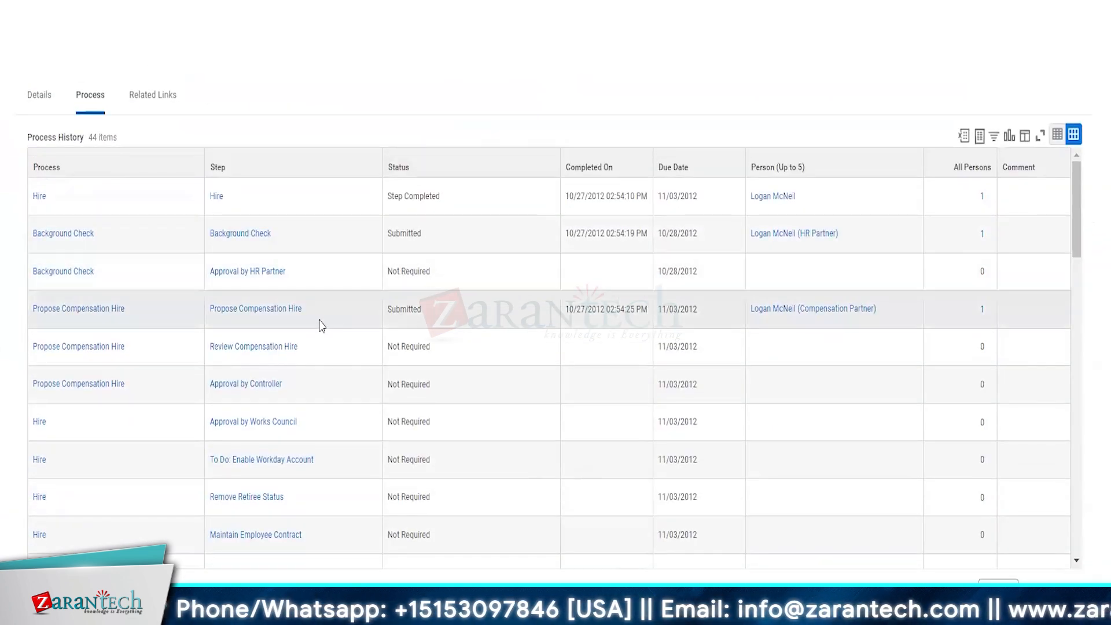
{"action": "scroll", "coordinate": [320, 325], "scroll_direction": "down", "scroll_amount": 1}
{"action": "left_click", "coordinate": [327, 299]}
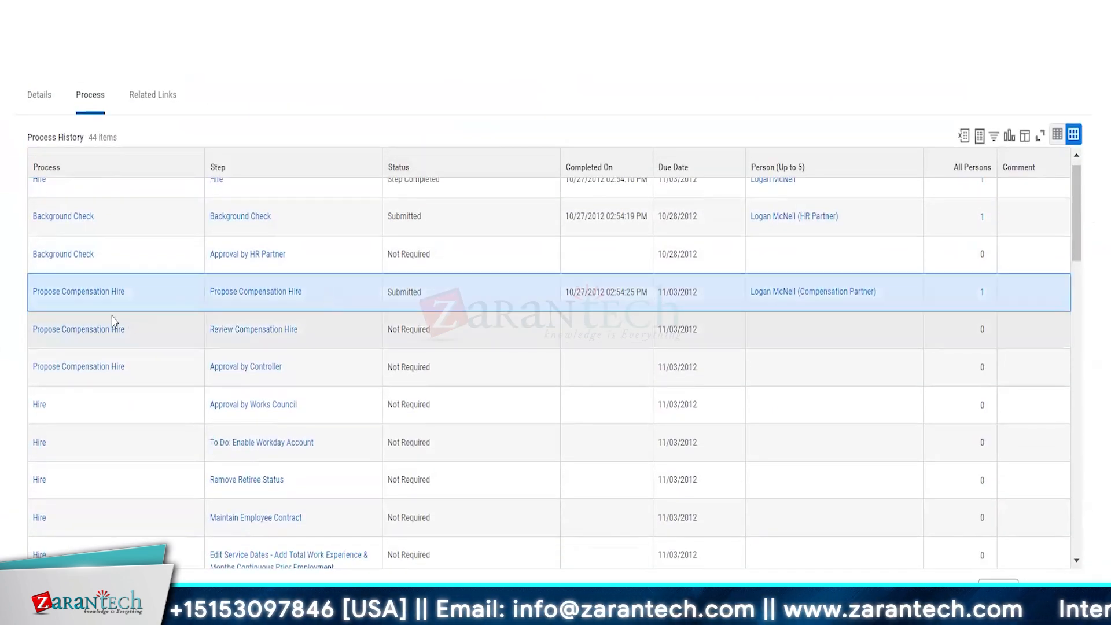
Step: Open the Propose Compensation Hire event and review the Compensation Package, Grade and Grade Profile changes
{"action": "left_click", "coordinate": [96, 298]}
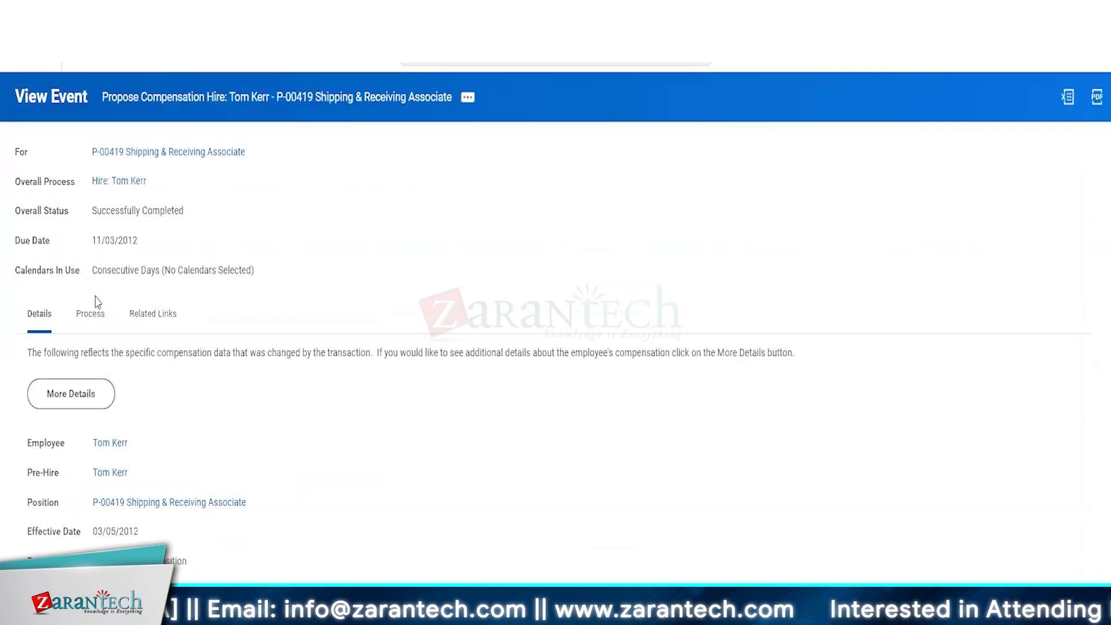
{"action": "scroll", "coordinate": [310, 405], "scroll_direction": "down", "scroll_amount": 5}
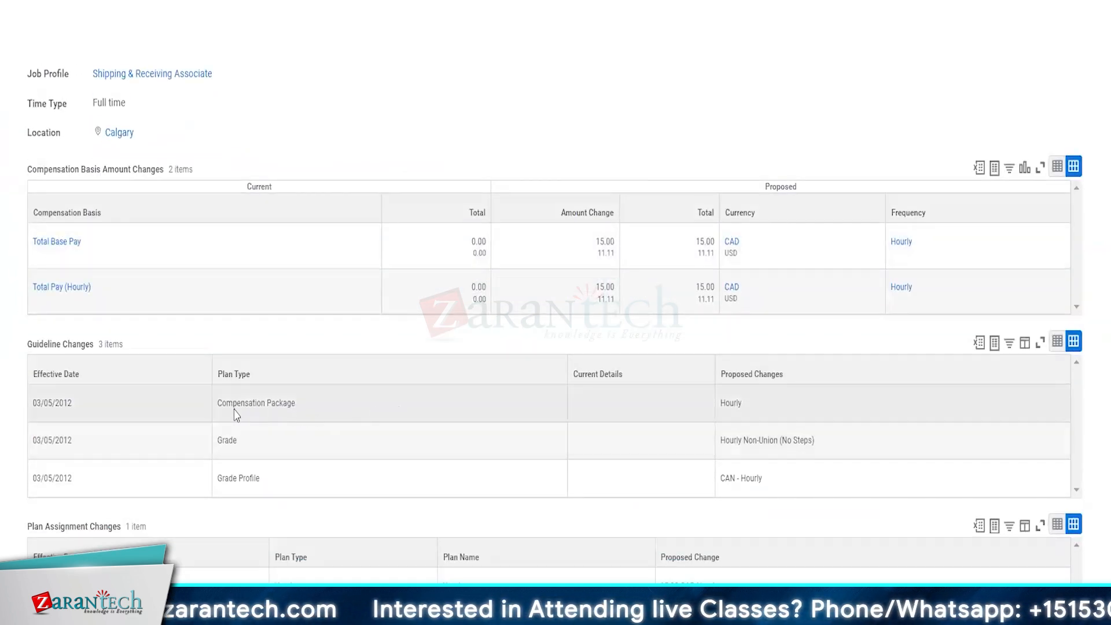
{"action": "left_click_drag", "start_coordinate": [227, 405], "coordinate": [330, 408]}
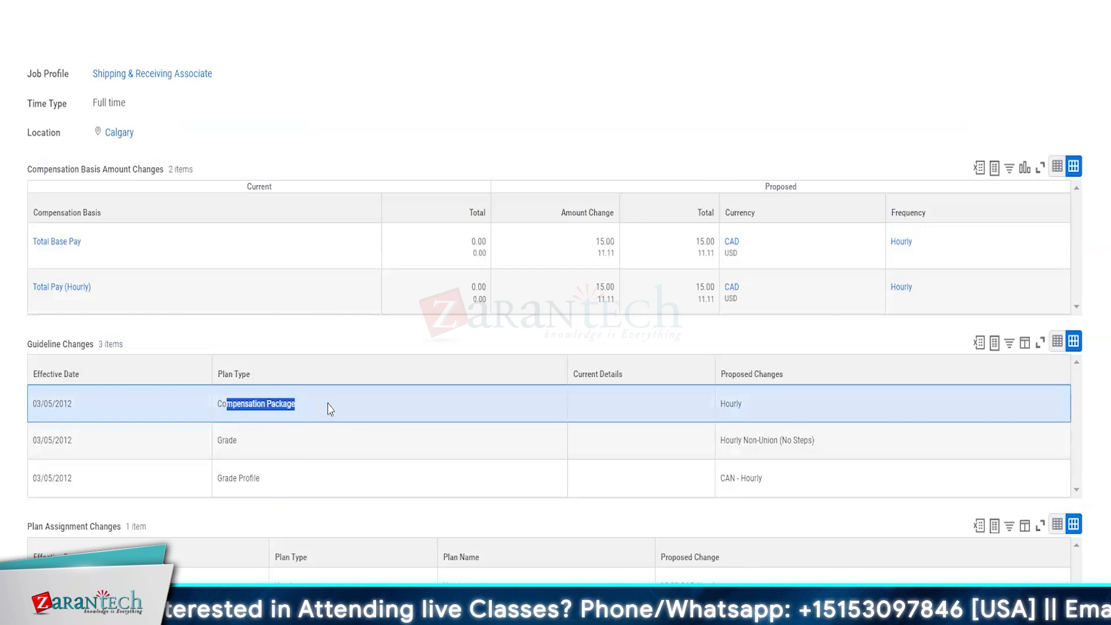
{"action": "left_click_drag", "start_coordinate": [220, 441], "coordinate": [274, 446]}
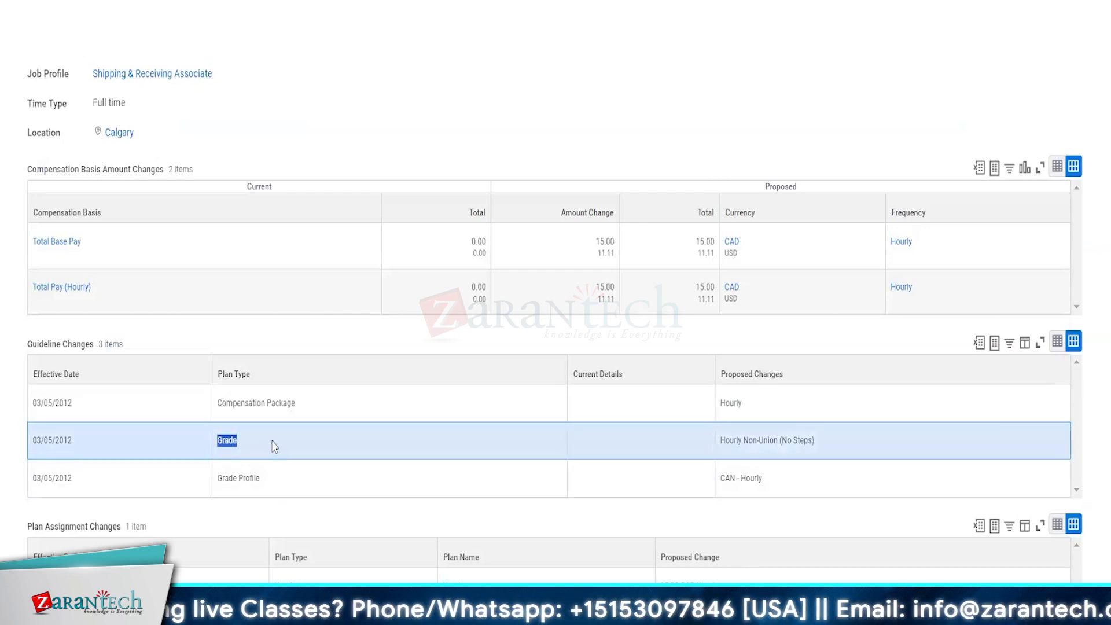
{"action": "left_click_drag", "start_coordinate": [199, 479], "coordinate": [280, 484]}
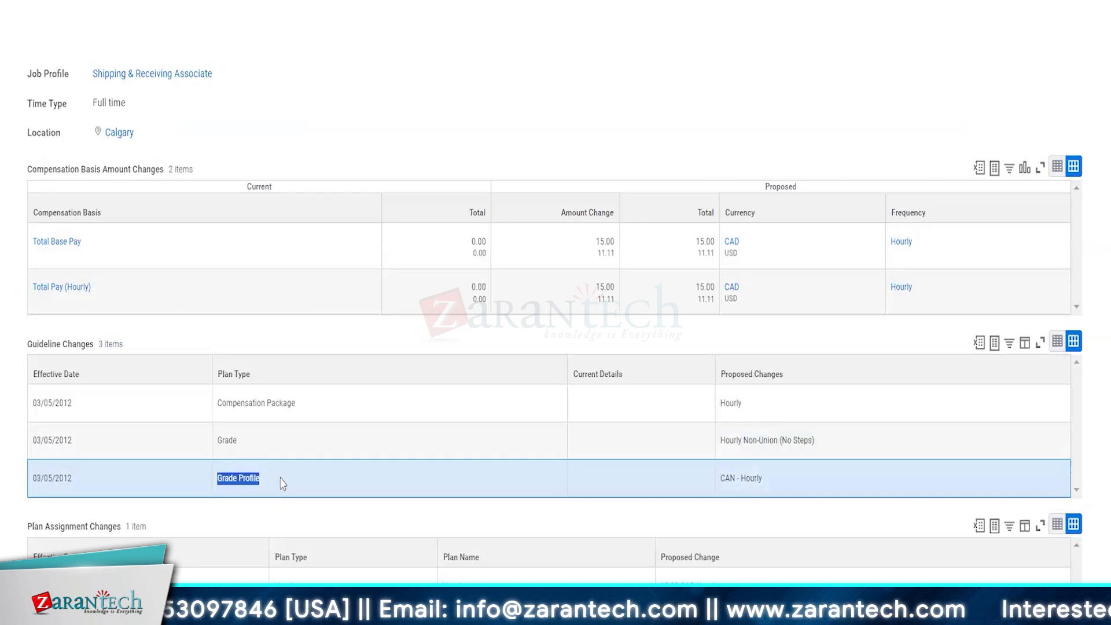
{"action": "left_click", "coordinate": [327, 490]}
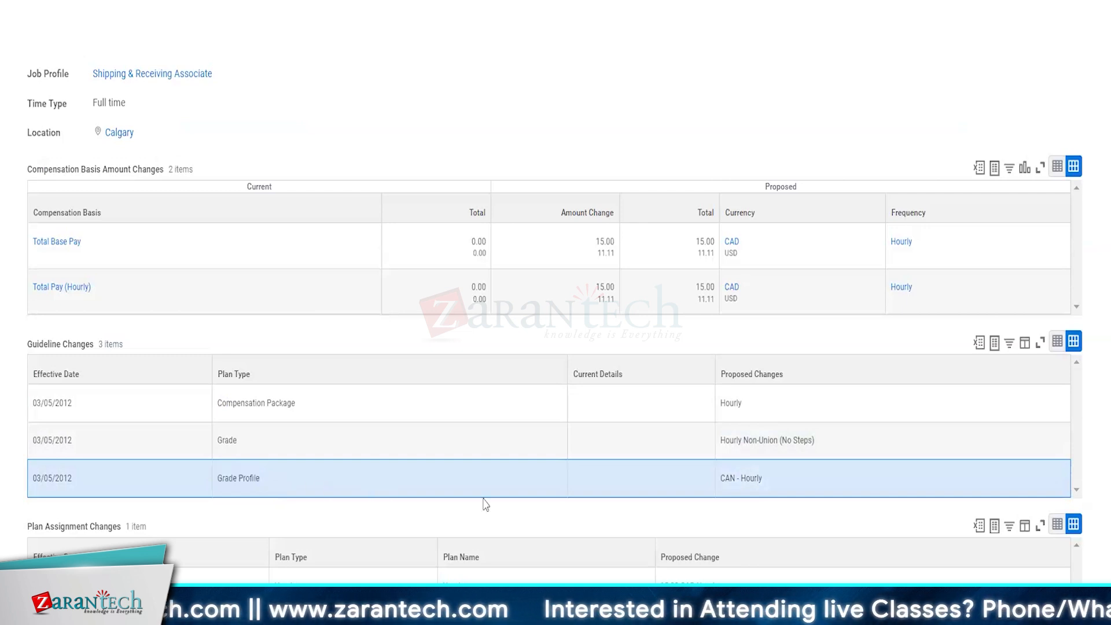
Step: Highlight the proposed Hourly Non-Union (No Steps) grade, CAN - Hourly profile and Total Pay change
{"action": "left_click_drag", "start_coordinate": [778, 486], "coordinate": [720, 486]}
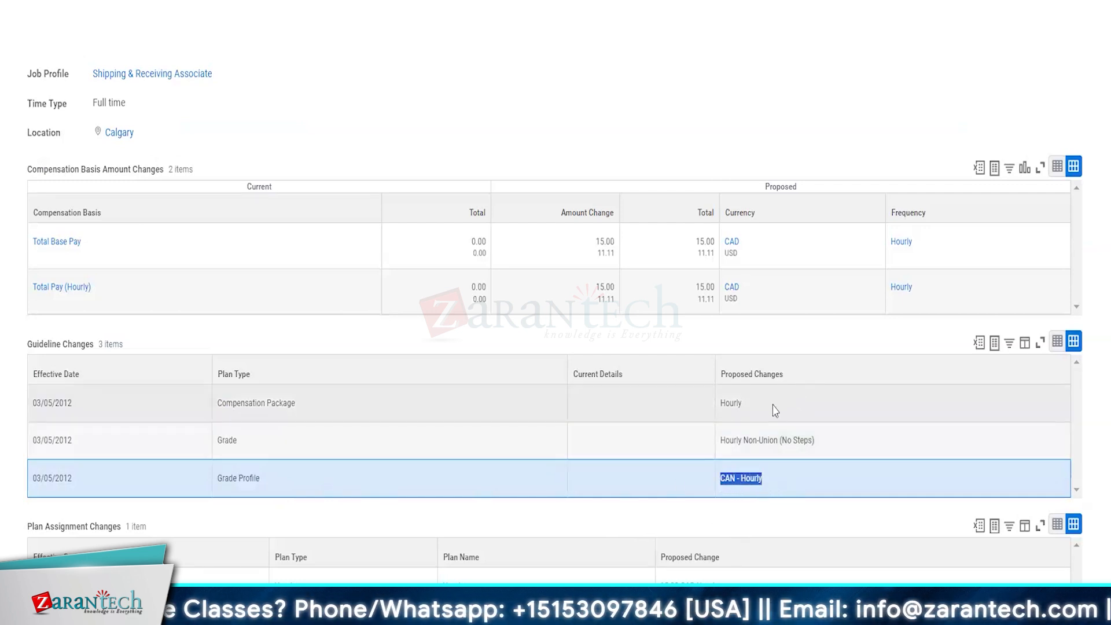
{"action": "left_click", "coordinate": [745, 412]}
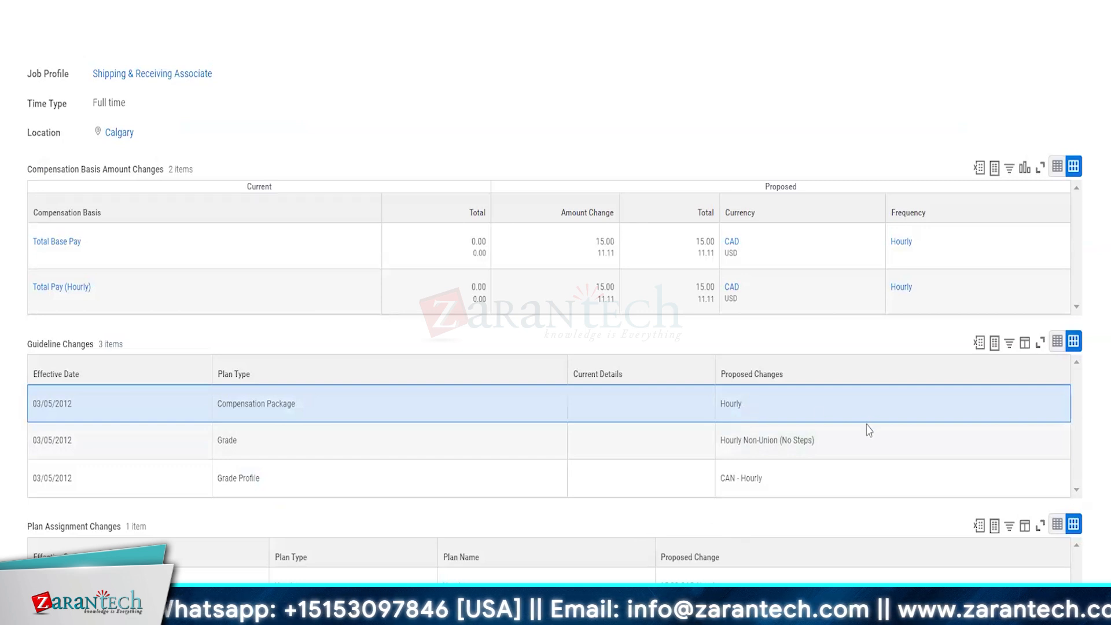
{"action": "triple_click", "coordinate": [759, 442]}
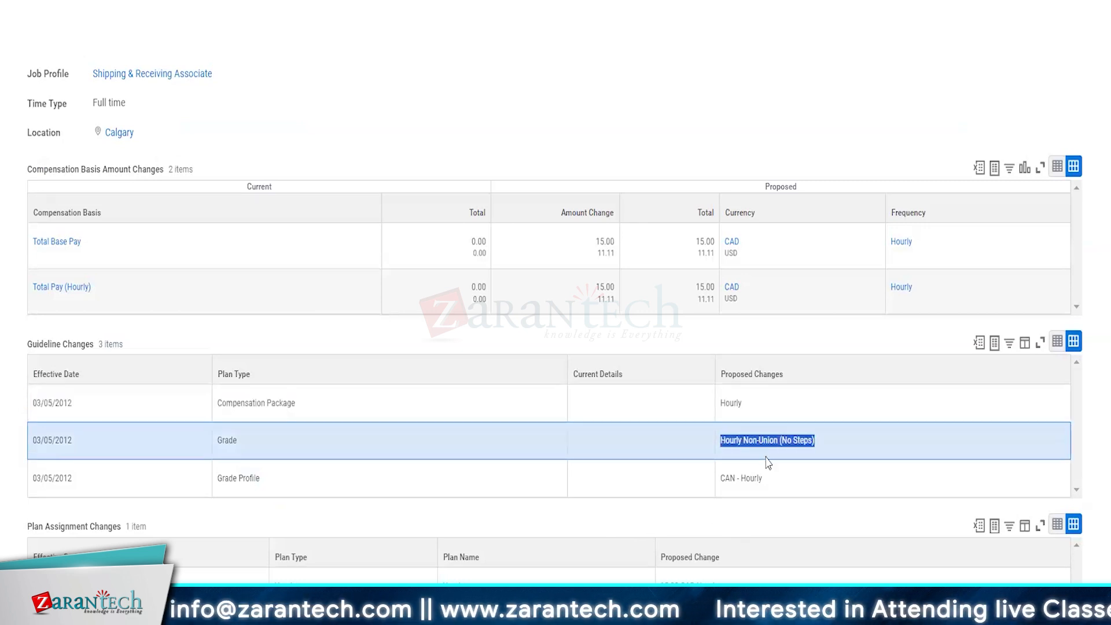
{"action": "triple_click", "coordinate": [742, 480]}
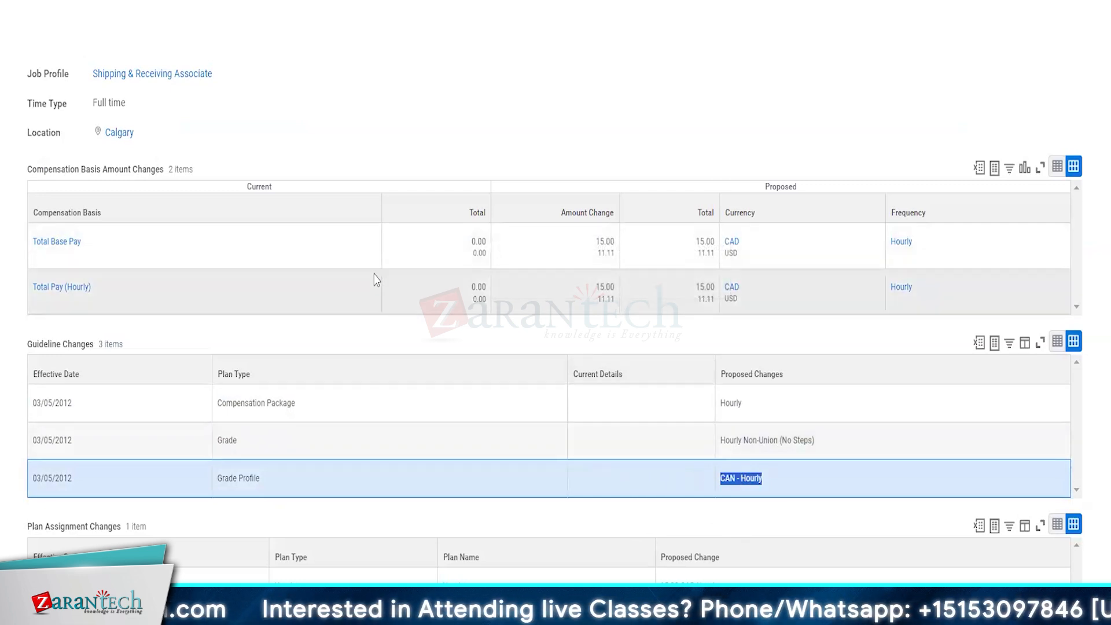
{"action": "left_click", "coordinate": [143, 292]}
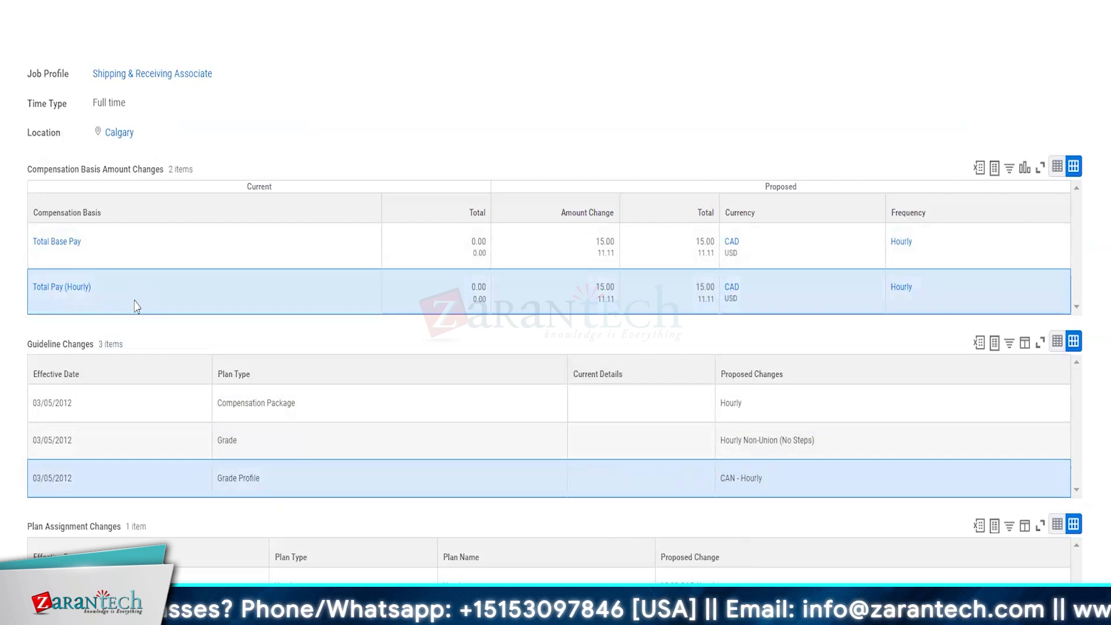
{"action": "mouse_move", "coordinate": [48, 294]}
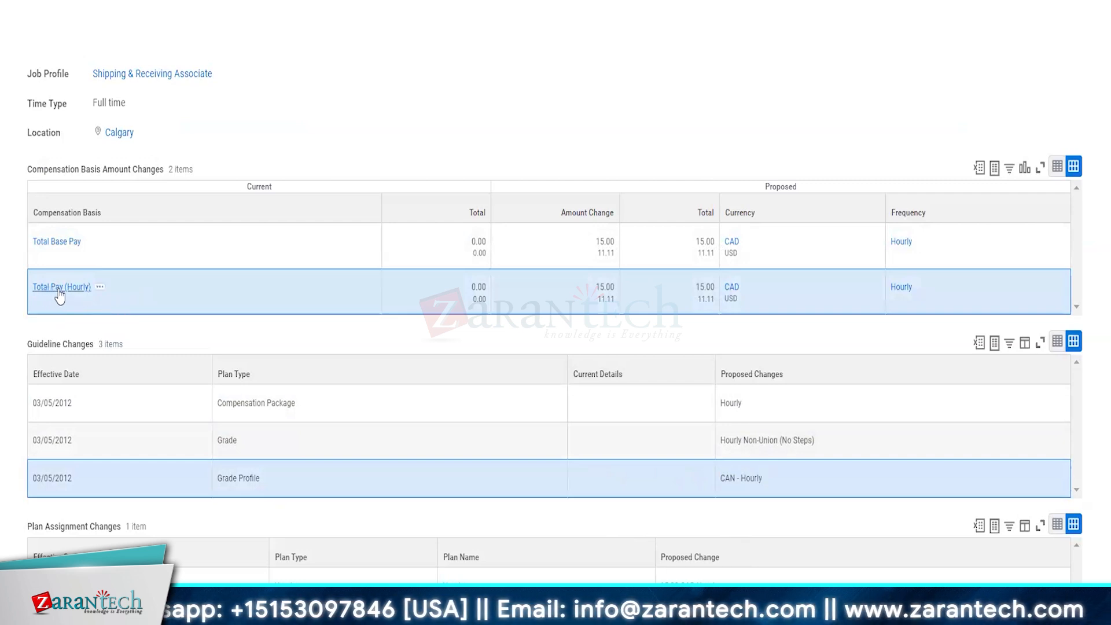
{"action": "mouse_move", "coordinate": [659, 310]}
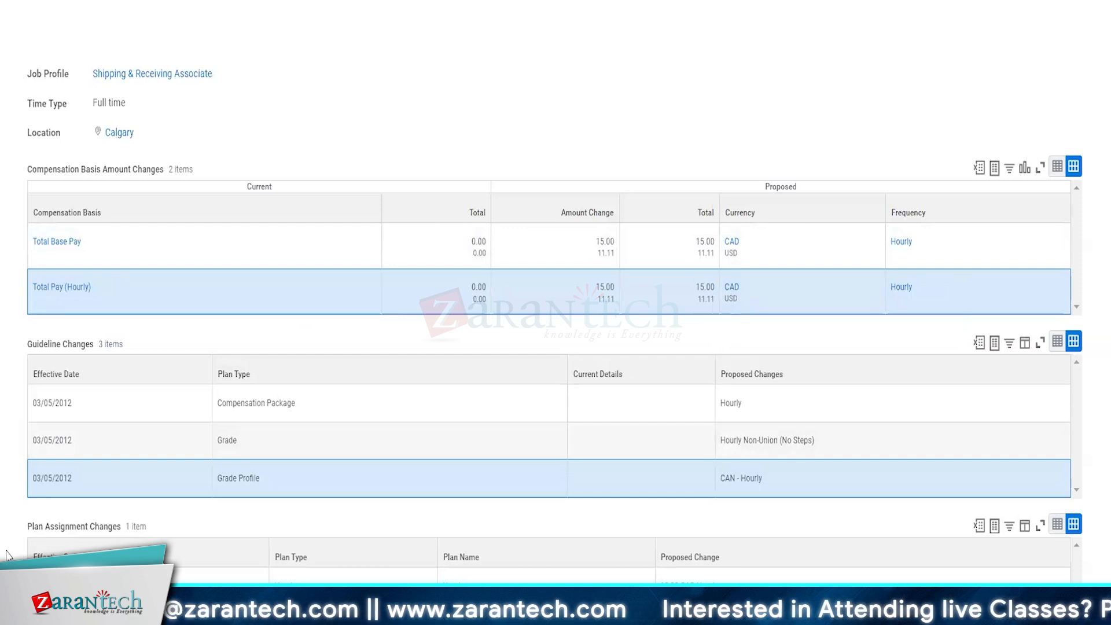
Step: Scroll through the event details, then go back to the Hire event's process history
{"action": "scroll", "coordinate": [7, 556], "scroll_direction": "up", "scroll_amount": 4}
{"action": "scroll", "coordinate": [7, 555], "scroll_direction": "down", "scroll_amount": 4}
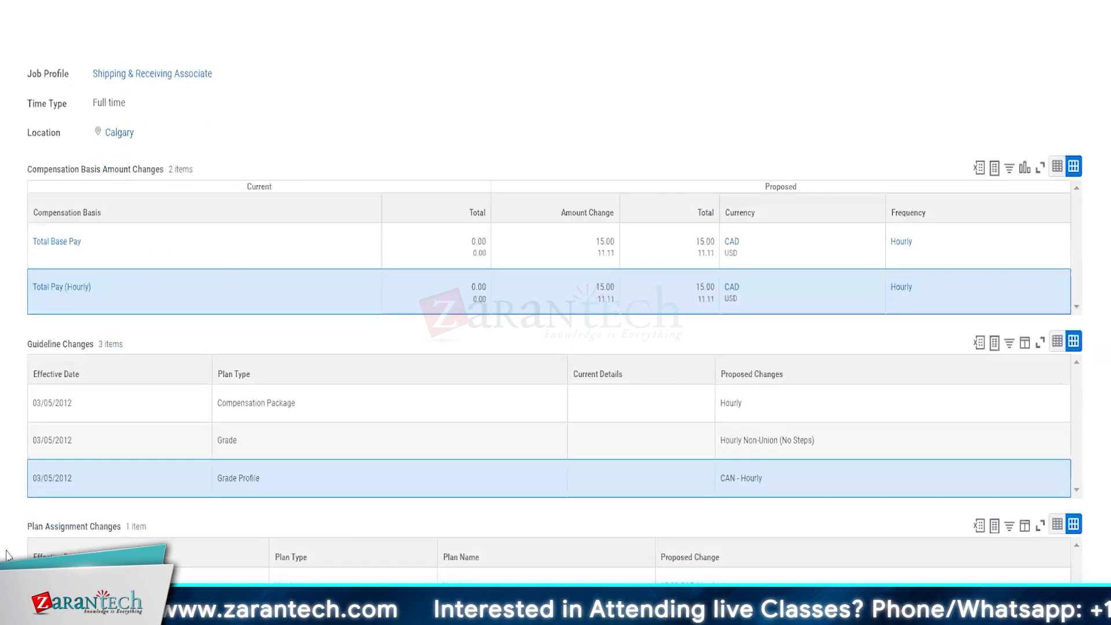
{"action": "scroll", "coordinate": [7, 556], "scroll_direction": "up", "scroll_amount": 10}
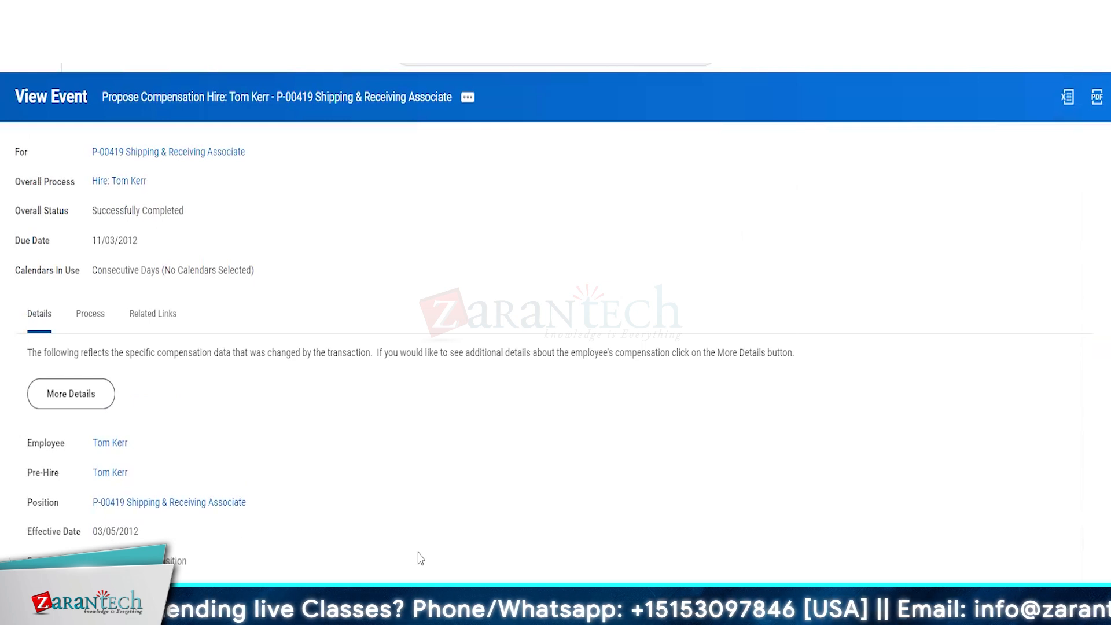
{"action": "scroll", "coordinate": [419, 555], "scroll_direction": "down", "scroll_amount": 4}
{"action": "scroll", "coordinate": [419, 555], "scroll_direction": "down", "scroll_amount": 6}
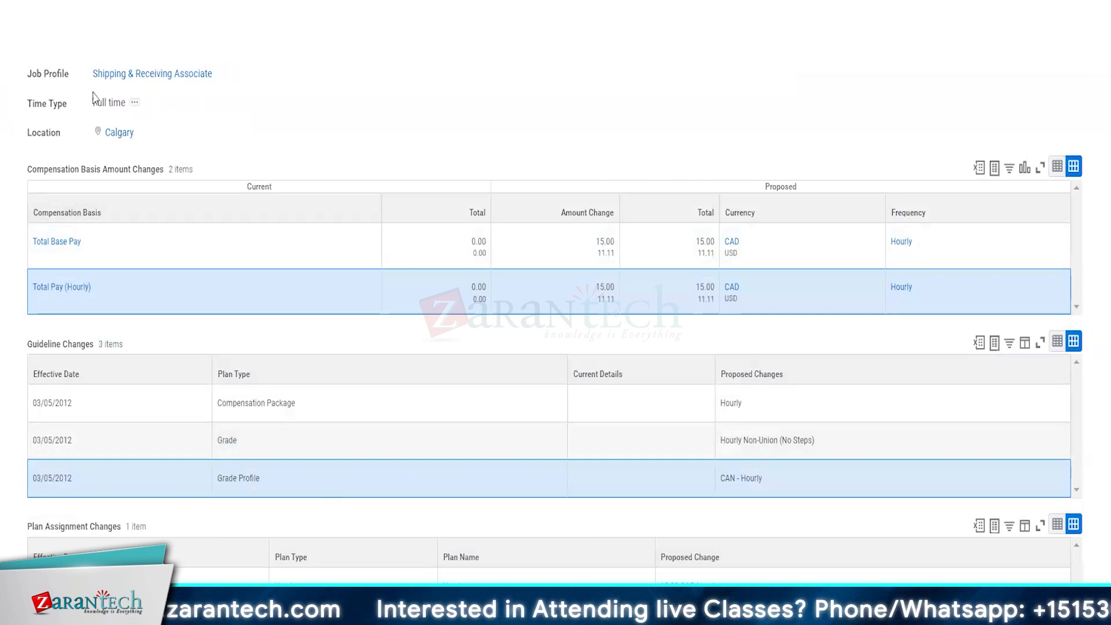
{"action": "scroll", "coordinate": [374, 183], "scroll_direction": "up", "scroll_amount": 5}
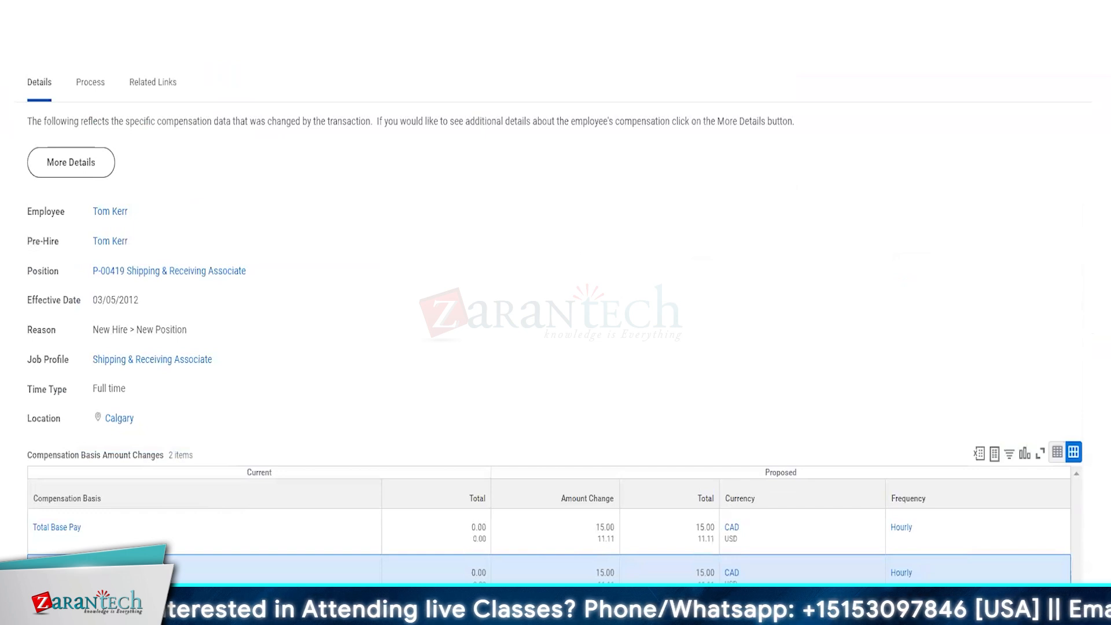
{"action": "scroll", "coordinate": [399, 256], "scroll_direction": "up", "scroll_amount": 4}
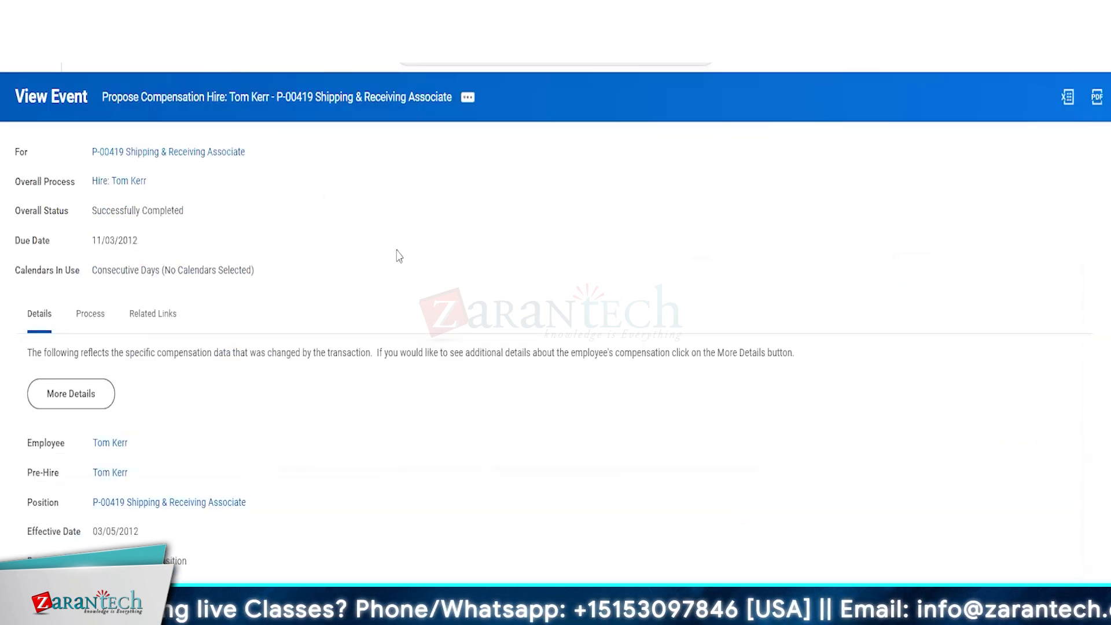
{"action": "key", "text": "alt+Left"}
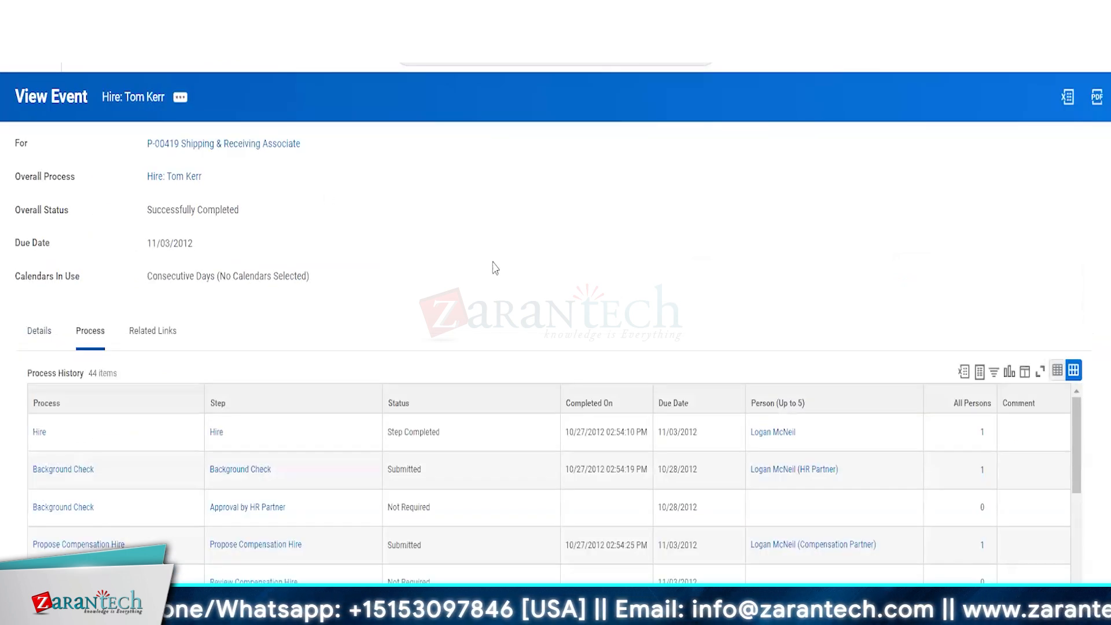
Step: Open the Background Check step, then go back to View Worker History by Category
{"action": "left_click", "coordinate": [479, 52]}
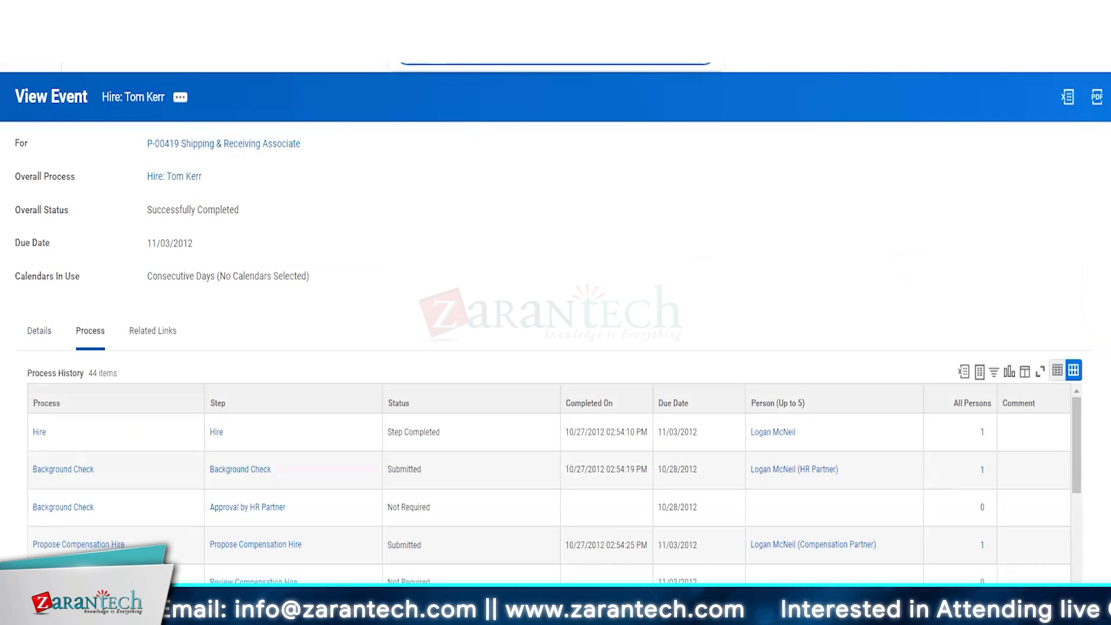
{"action": "left_click", "coordinate": [227, 467]}
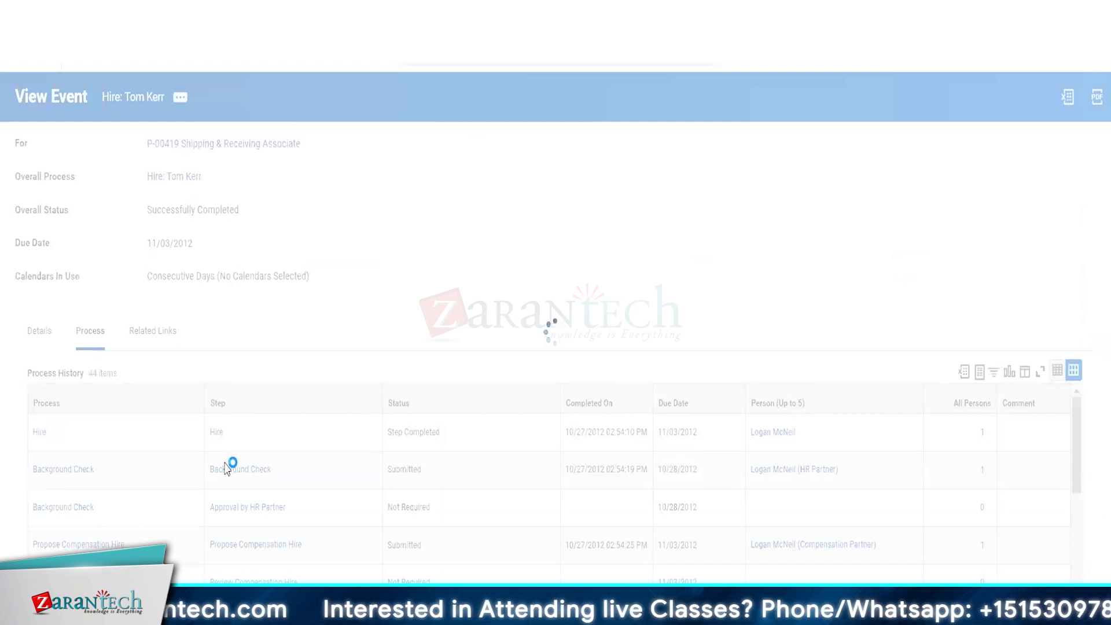
{"action": "right_click", "coordinate": [225, 460]}
{"action": "left_click", "coordinate": [586, 197]}
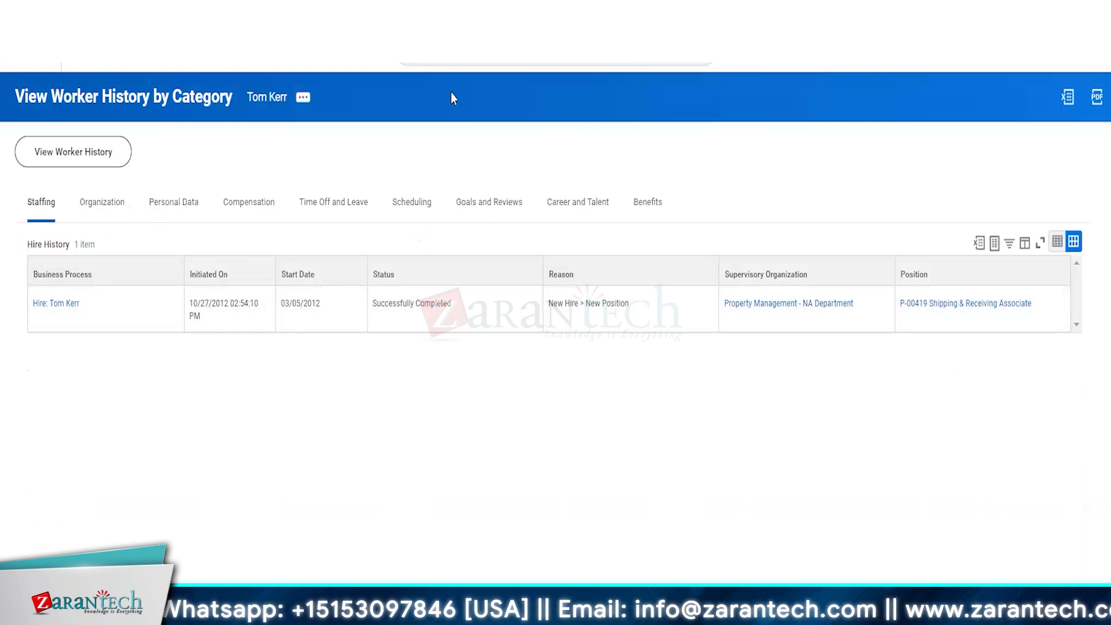
Step: Start a Job Change for the employee with reason Data Change > Change Location, effective 04/15/2024
{"action": "left_click", "coordinate": [303, 98]}
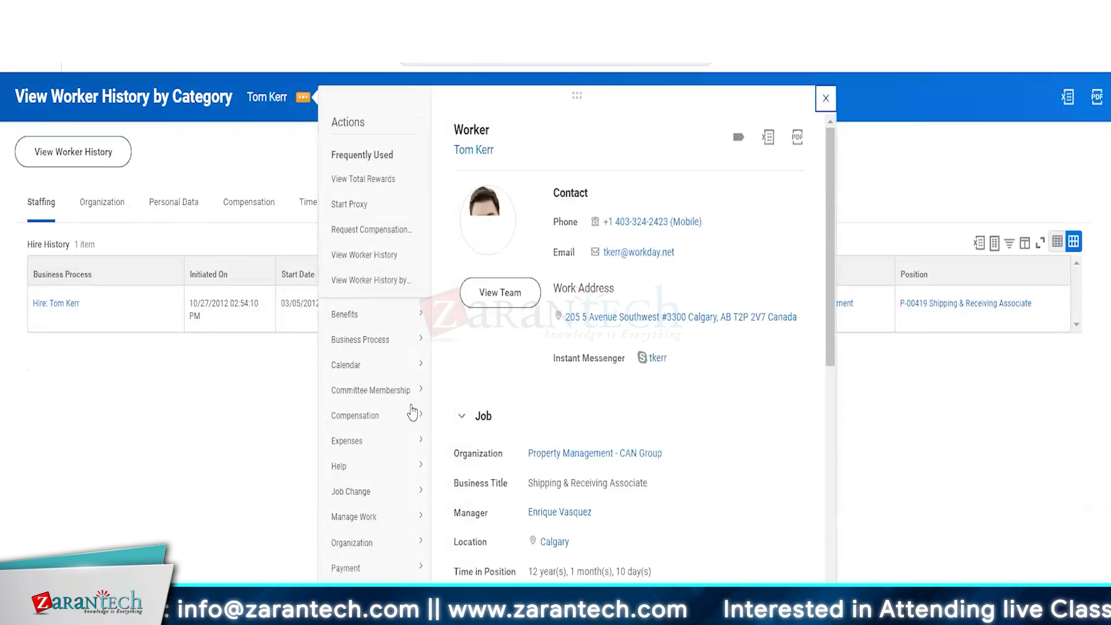
{"action": "scroll", "coordinate": [369, 382], "scroll_direction": "down", "scroll_amount": 1}
{"action": "mouse_move", "coordinate": [359, 425]}
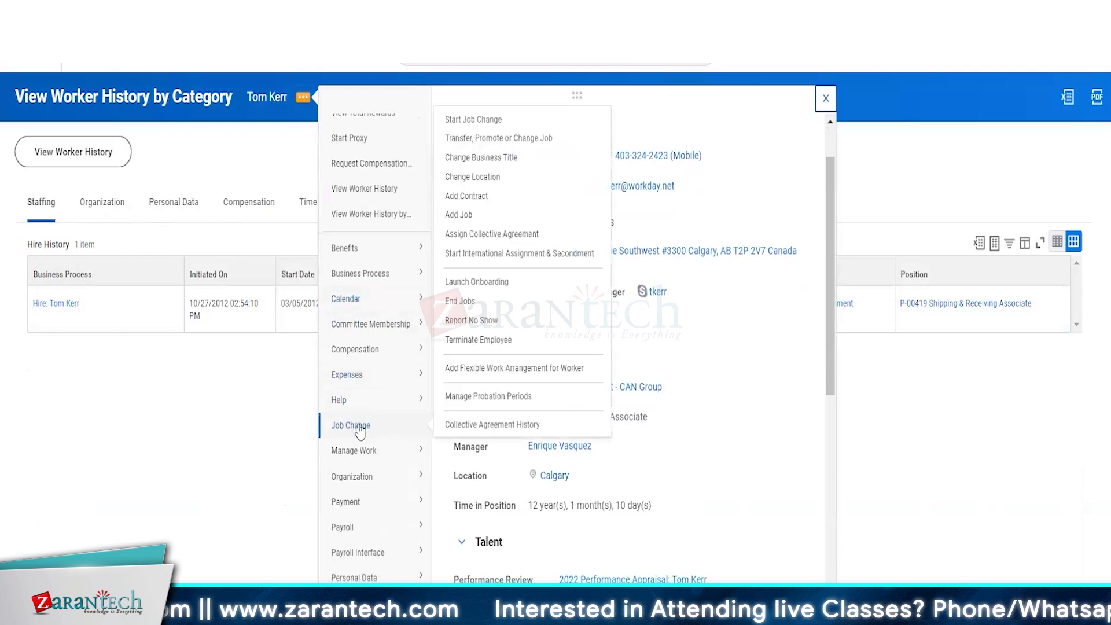
{"action": "key", "text": "Escape"}
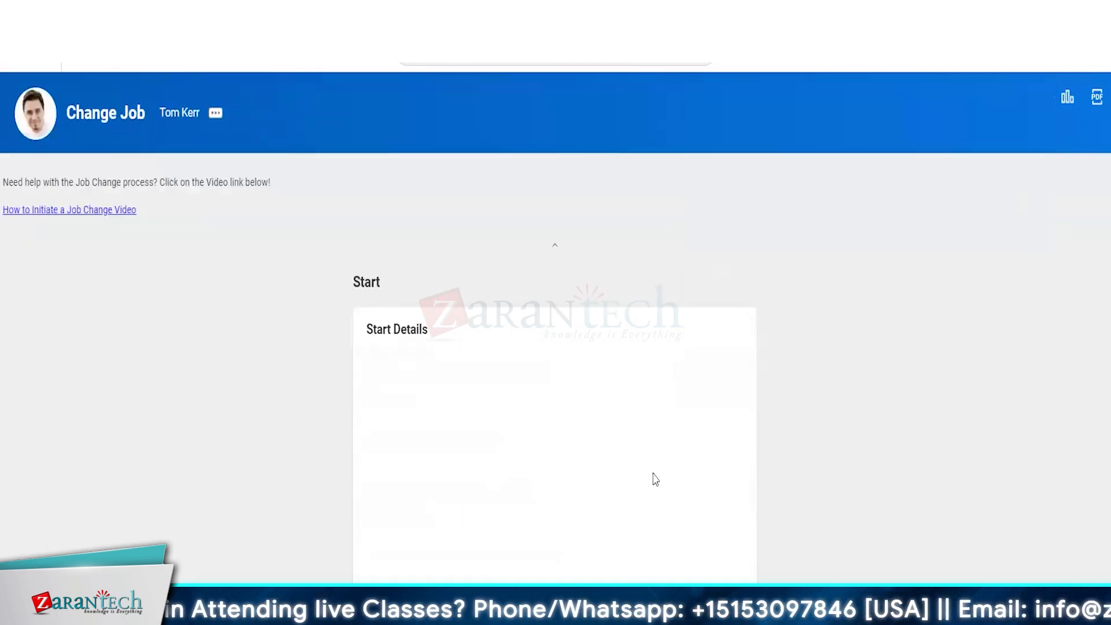
{"action": "left_click", "coordinate": [450, 478]}
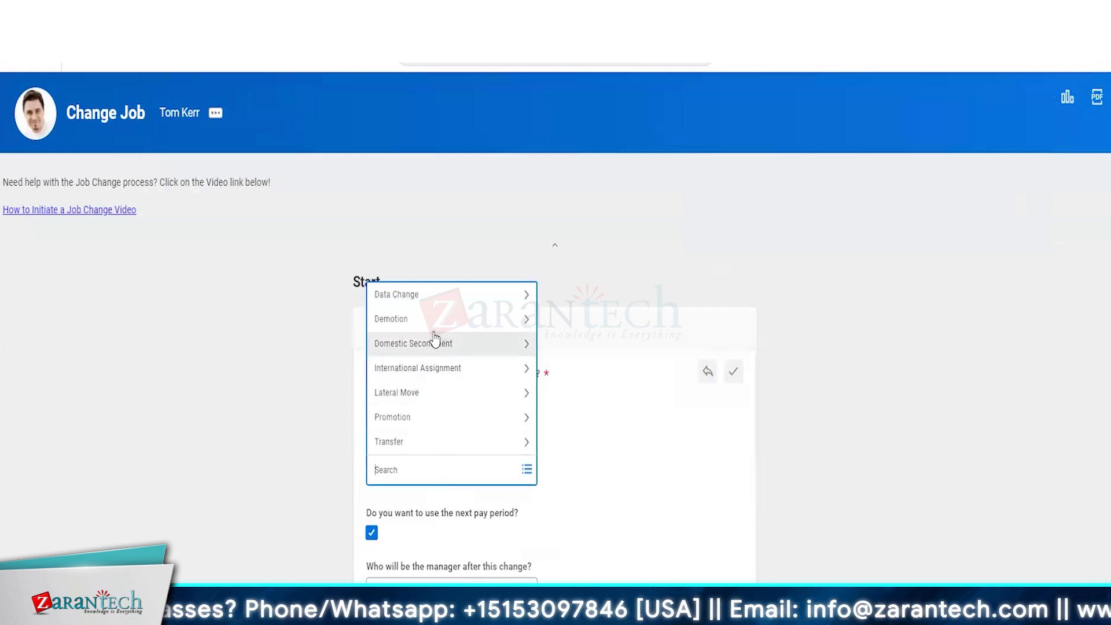
{"action": "left_click", "coordinate": [409, 302]}
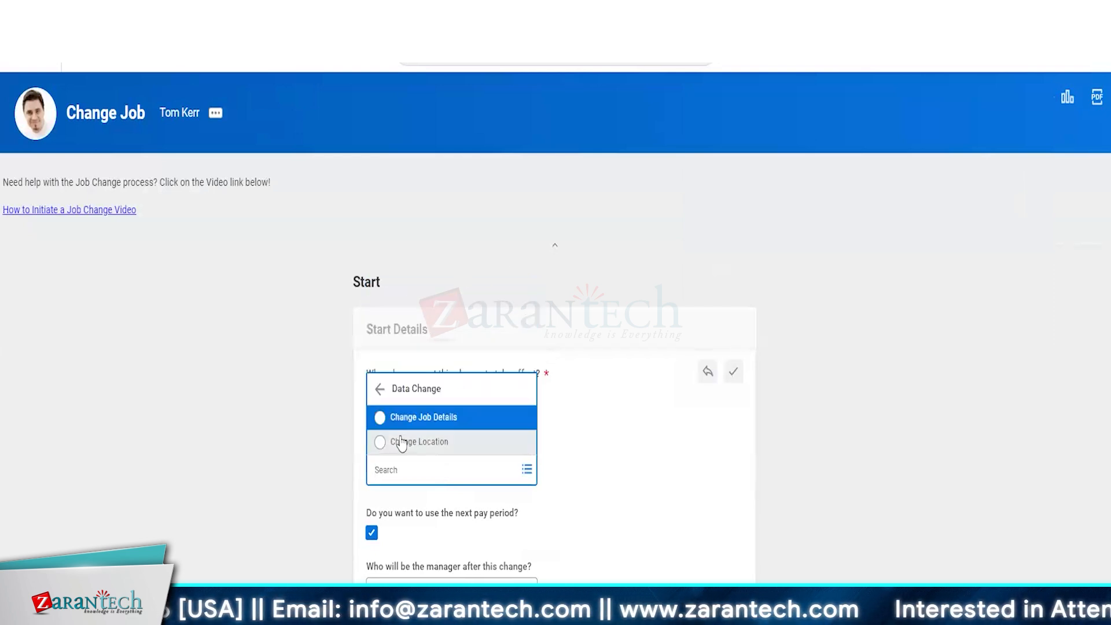
{"action": "left_click", "coordinate": [398, 442]}
{"action": "scroll", "coordinate": [255, 547], "scroll_direction": "down", "scroll_amount": 3}
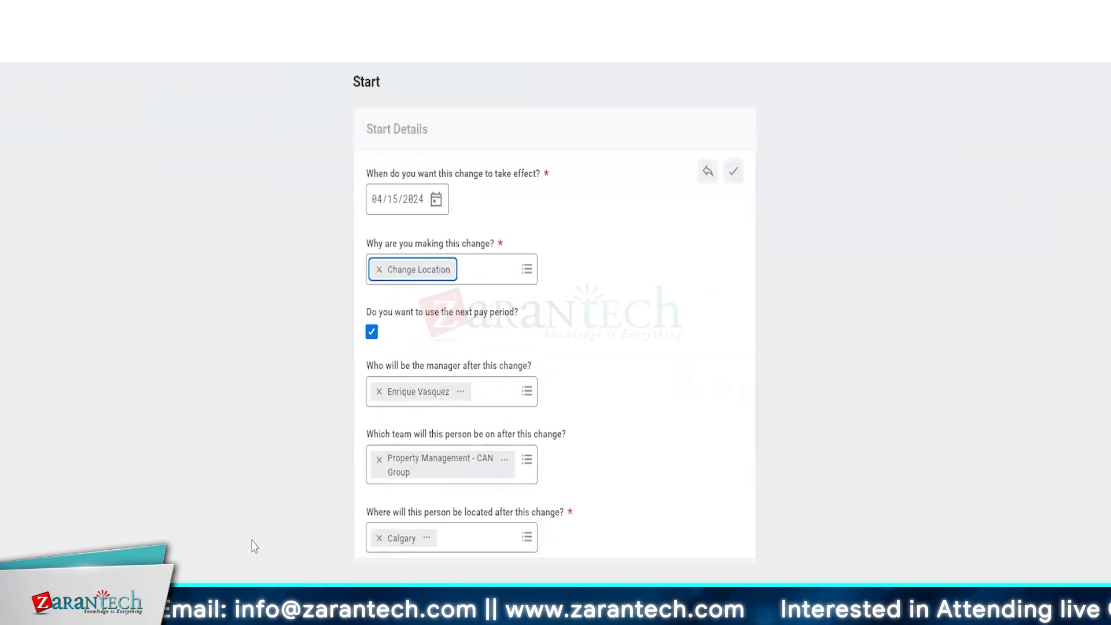
Step: Search the locations, select New York as the new location, and save the start details
{"action": "left_click", "coordinate": [481, 541]}
{"action": "type", "text": "to"}
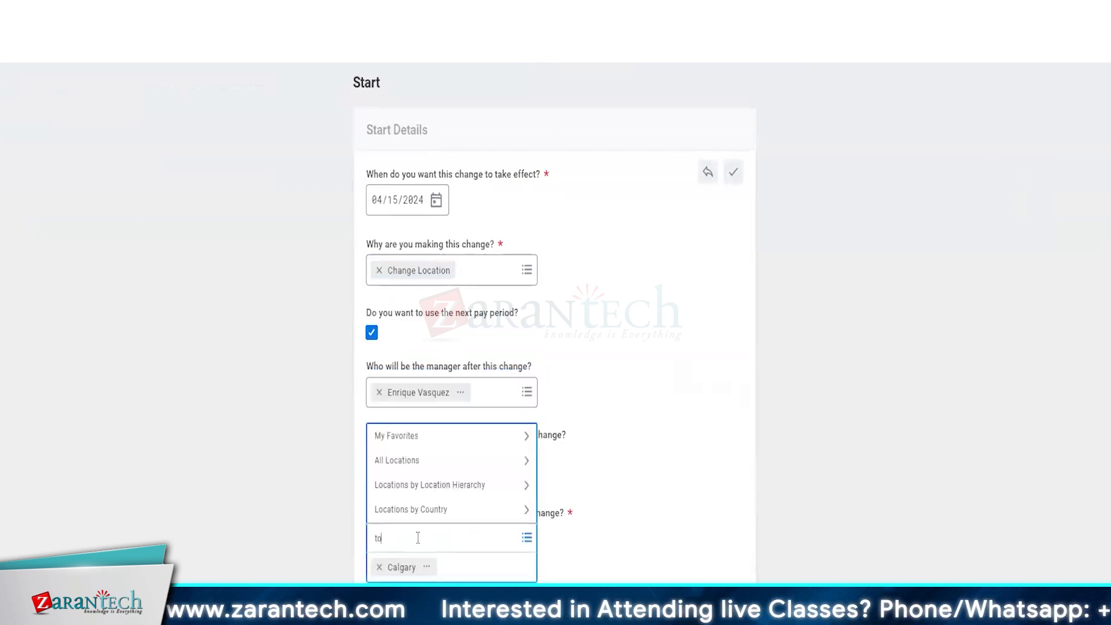
{"action": "type", "text": "ronot"}
{"action": "key", "text": "Return"}
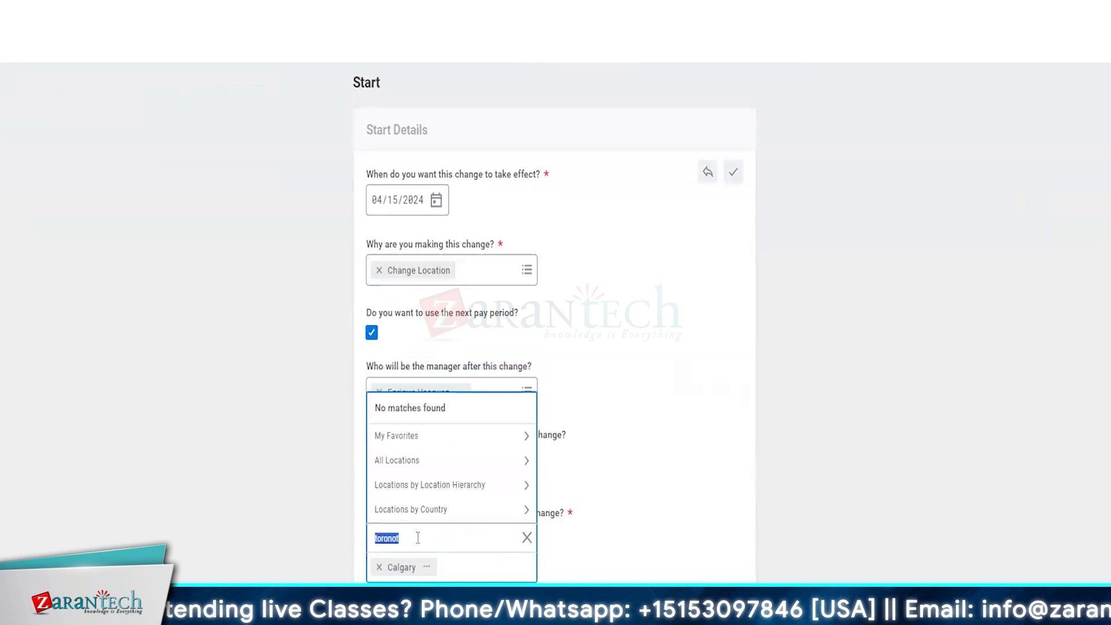
{"action": "type", "text": "new yor"}
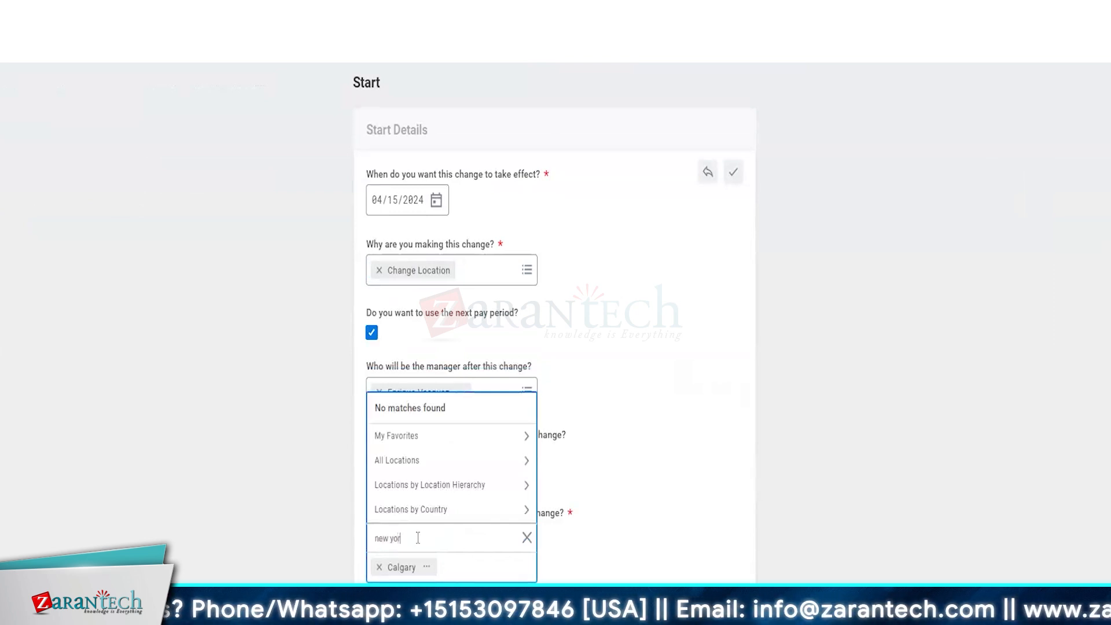
{"action": "type", "text": "k"}
{"action": "key", "text": "Return"}
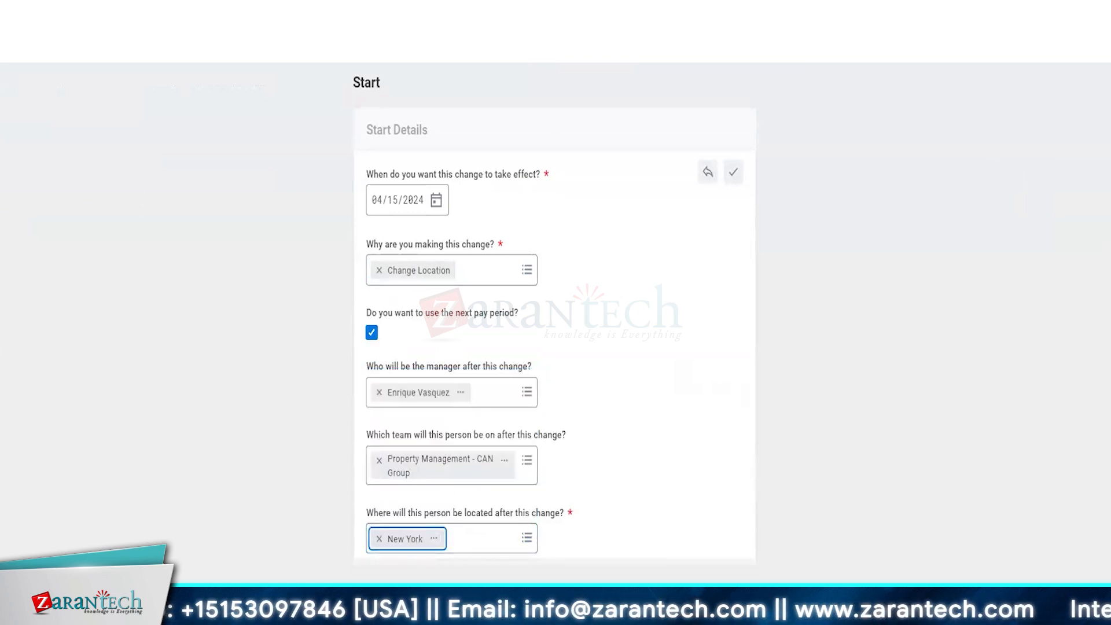
{"action": "left_click", "coordinate": [312, 479]}
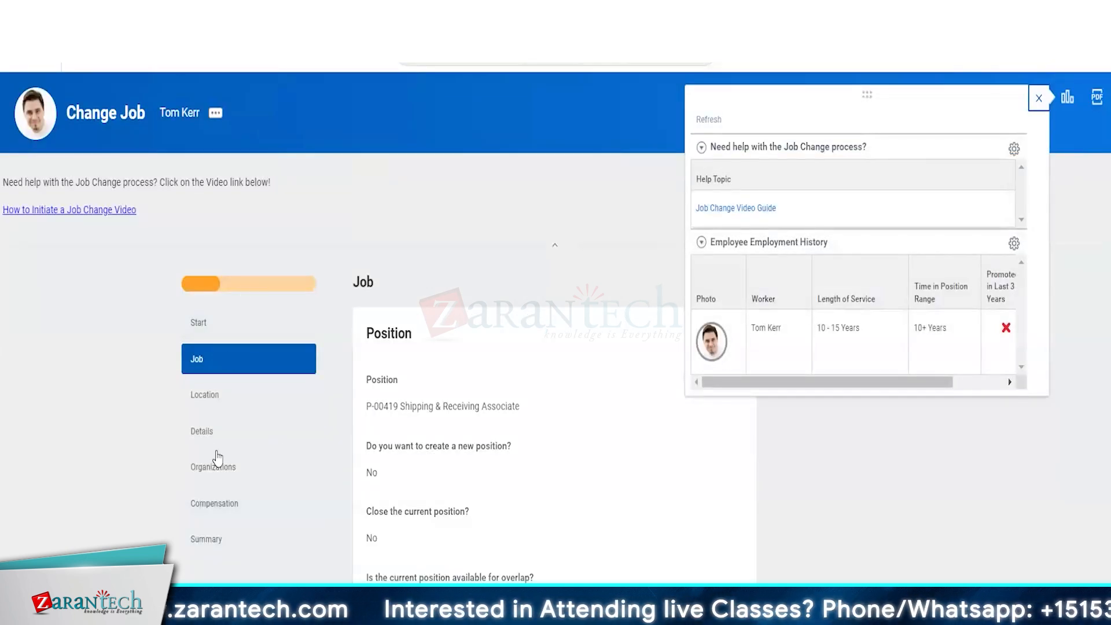
Step: Check the job change's Compensation step: total base pay 11.847024 USD hourly, previously 16.00 CAD hourly
{"action": "left_click", "coordinate": [1038, 100]}
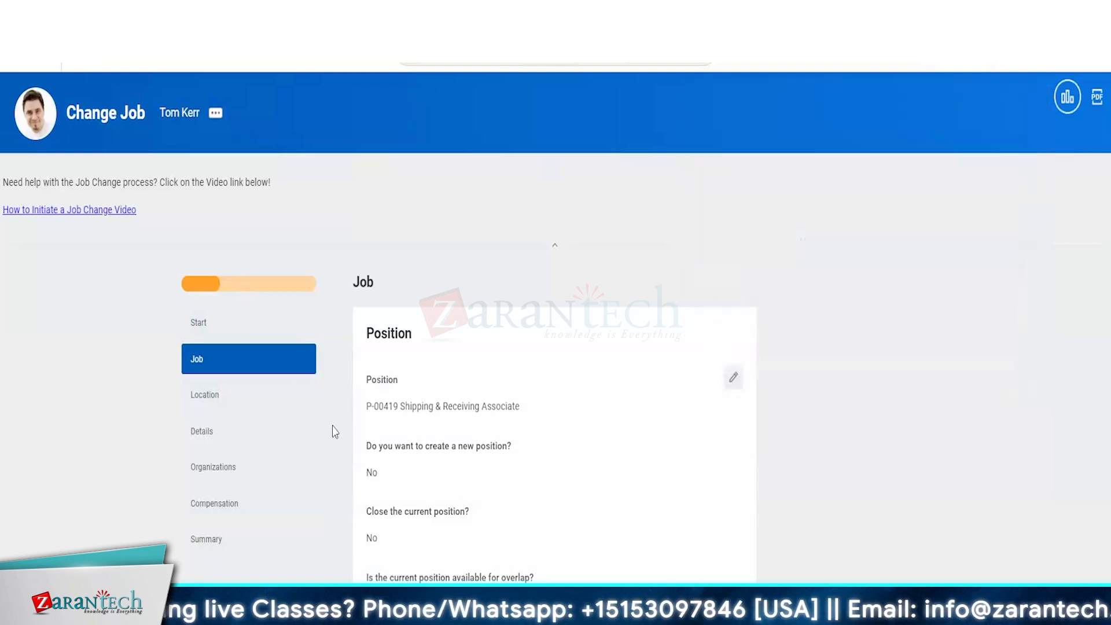
{"action": "left_click", "coordinate": [243, 503]}
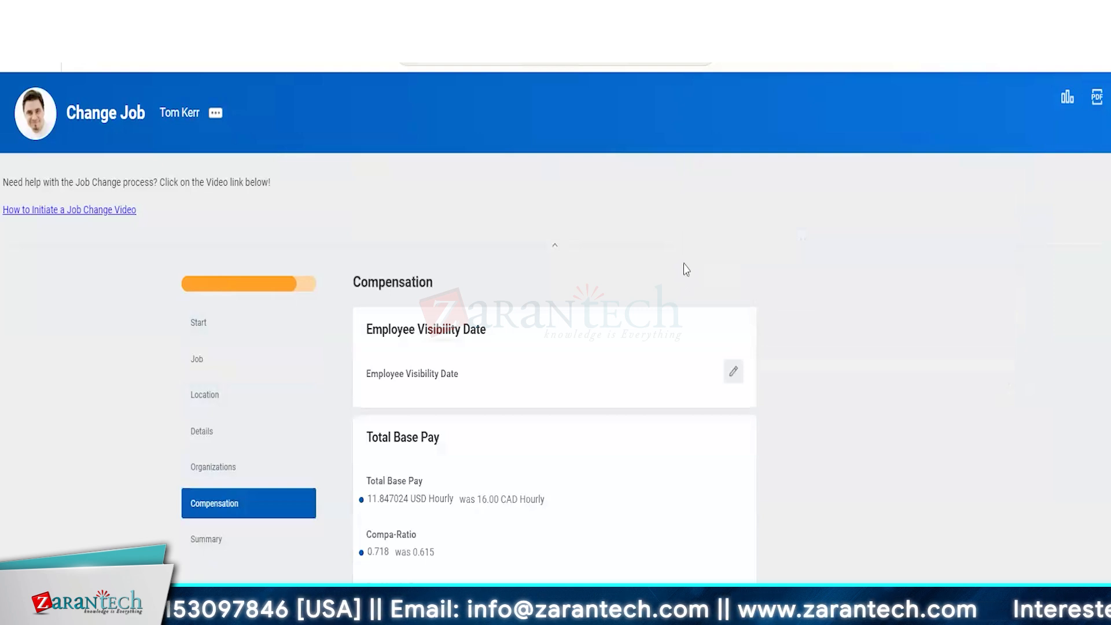
{"action": "scroll", "coordinate": [684, 270], "scroll_direction": "down", "scroll_amount": 1}
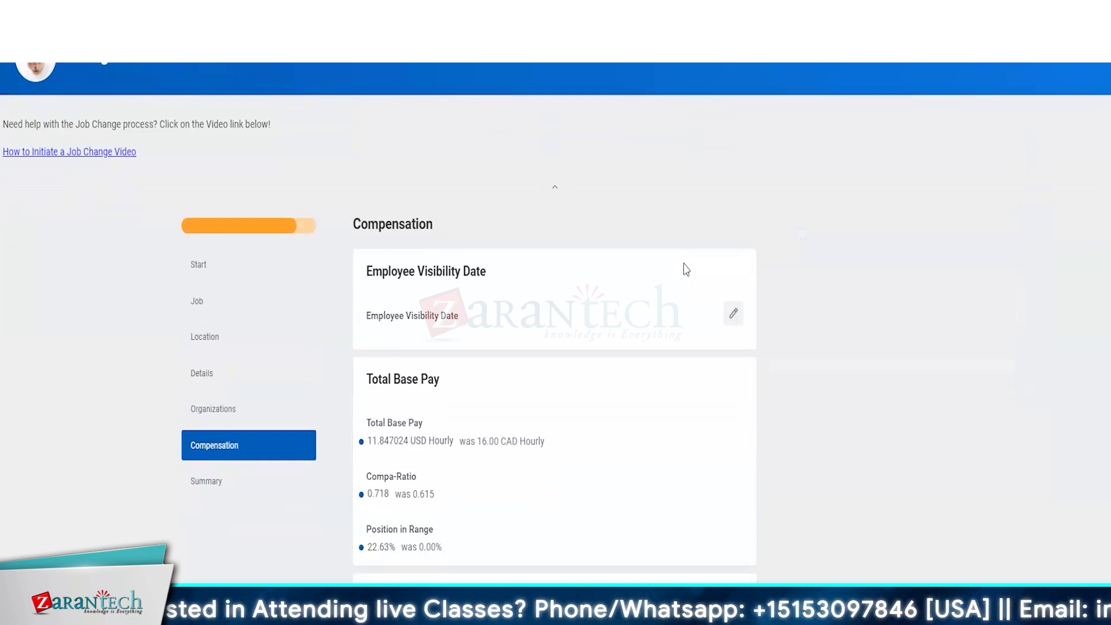
{"action": "scroll", "coordinate": [684, 271], "scroll_direction": "down", "scroll_amount": 1}
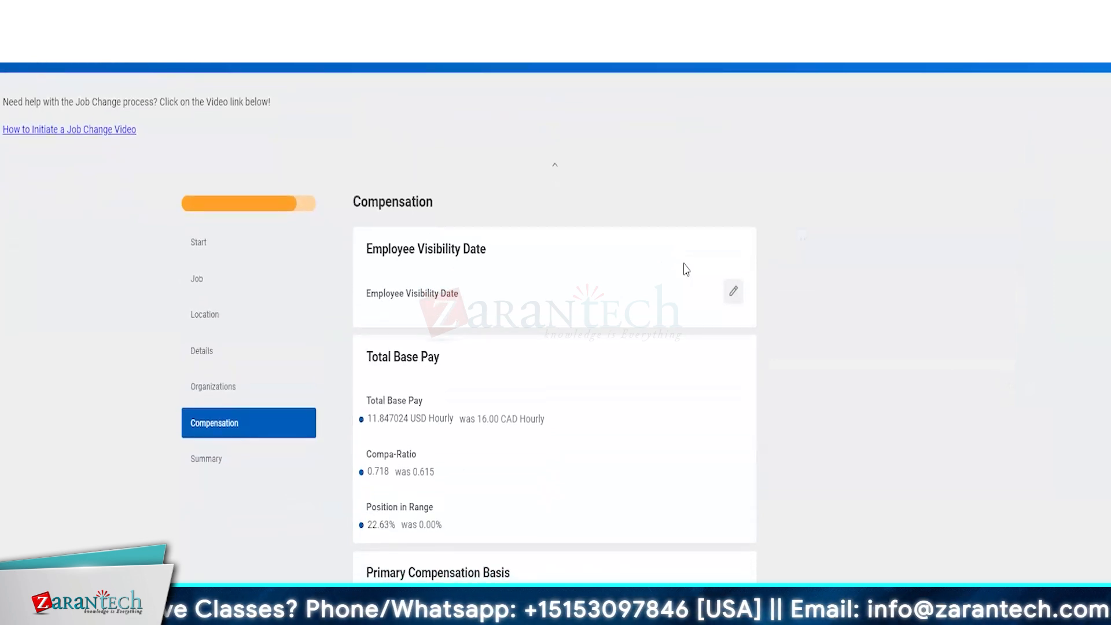
{"action": "scroll", "coordinate": [685, 271], "scroll_direction": "up", "scroll_amount": 2}
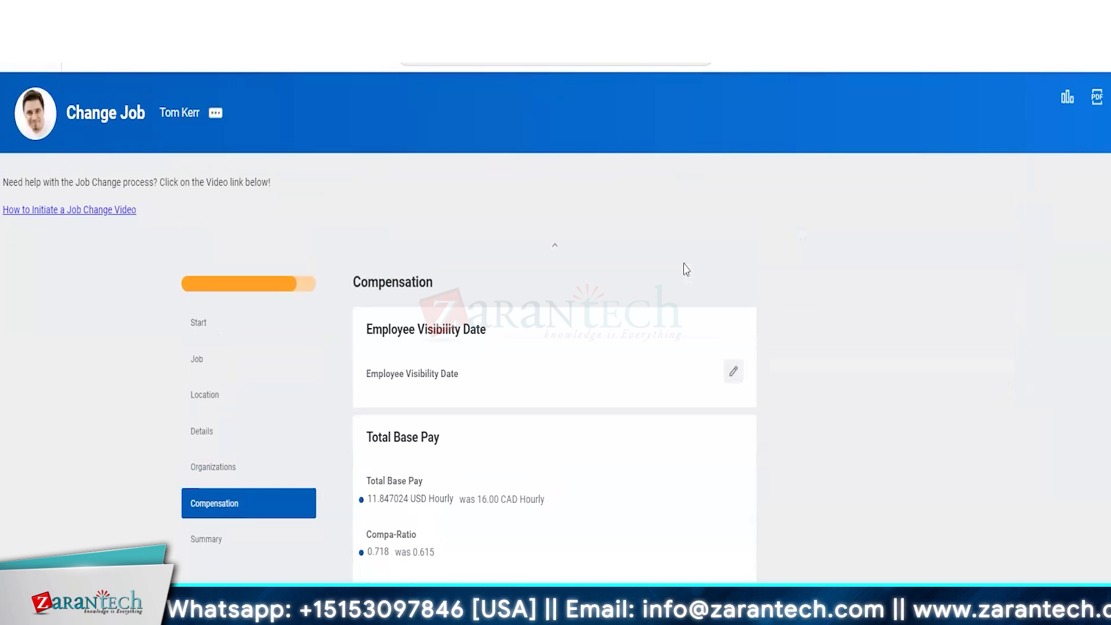
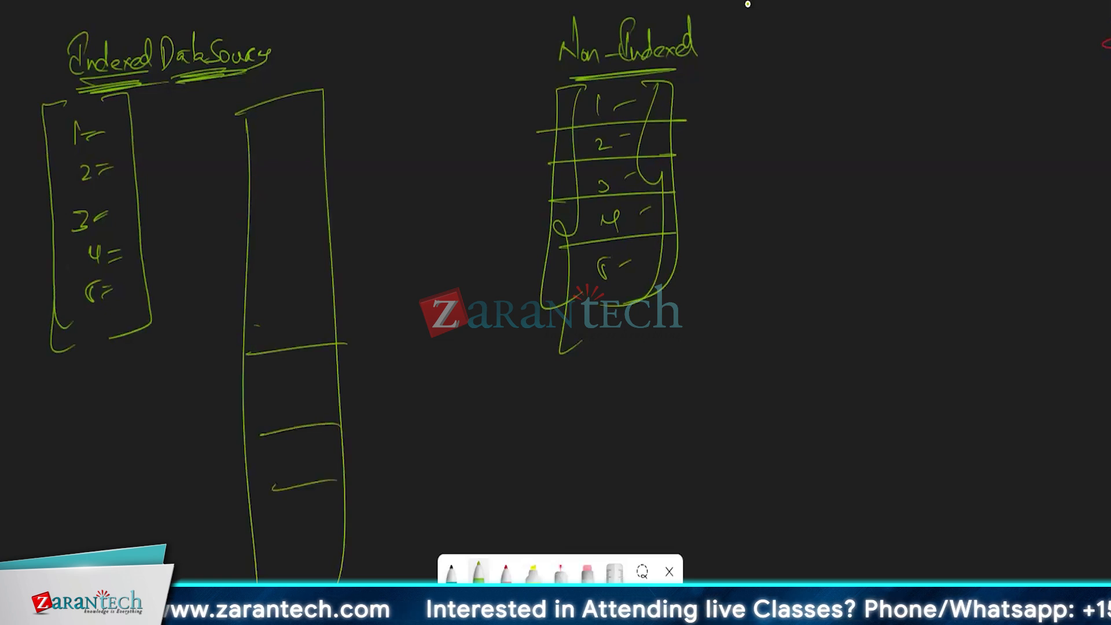
Step: Mark rows down the tall column in green, bracket the numbered left entries, and hatch the top cell
{"action": "left_click_drag", "start_coordinate": [277, 292], "coordinate": [317, 265]}
{"action": "mouse_move", "coordinate": [259, 223]}
{"action": "left_mouse_down"}
{"action": "mouse_move", "coordinate": [306, 197]}
{"action": "mouse_move", "coordinate": [295, 150]}
{"action": "left_mouse_up"}
{"action": "left_click_drag", "start_coordinate": [257, 140], "coordinate": [298, 118]}
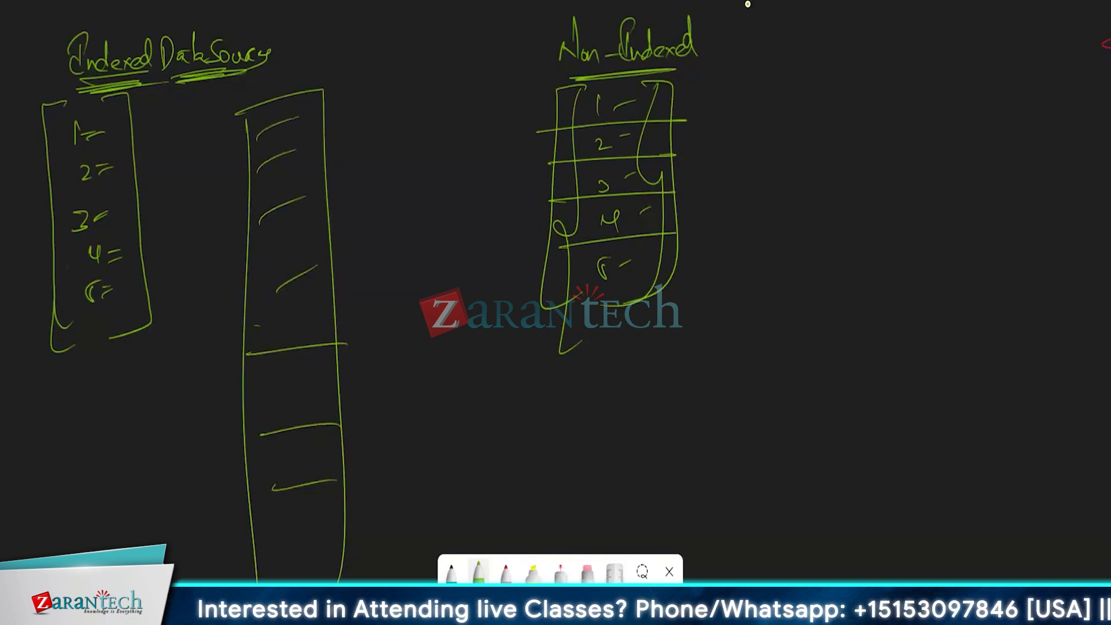
{"action": "mouse_move", "coordinate": [67, 113]}
{"action": "left_mouse_down"}
{"action": "mouse_move", "coordinate": [60, 241]}
{"action": "mouse_move", "coordinate": [92, 328]}
{"action": "left_mouse_up"}
{"action": "left_click_drag", "start_coordinate": [104, 99], "coordinate": [117, 331]}
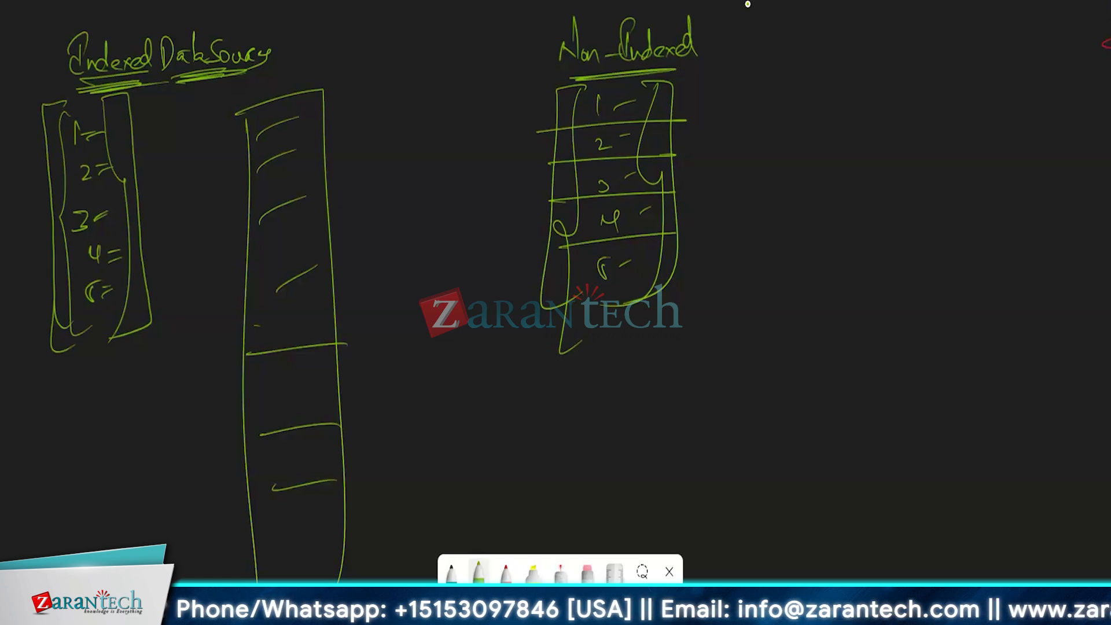
{"action": "mouse_move", "coordinate": [245, 162]}
{"action": "left_mouse_down"}
{"action": "mouse_move", "coordinate": [263, 139]}
{"action": "mouse_move", "coordinate": [316, 116]}
{"action": "mouse_move", "coordinate": [323, 149]}
{"action": "left_mouse_up"}
{"action": "left_click_drag", "start_coordinate": [247, 129], "coordinate": [321, 113]}
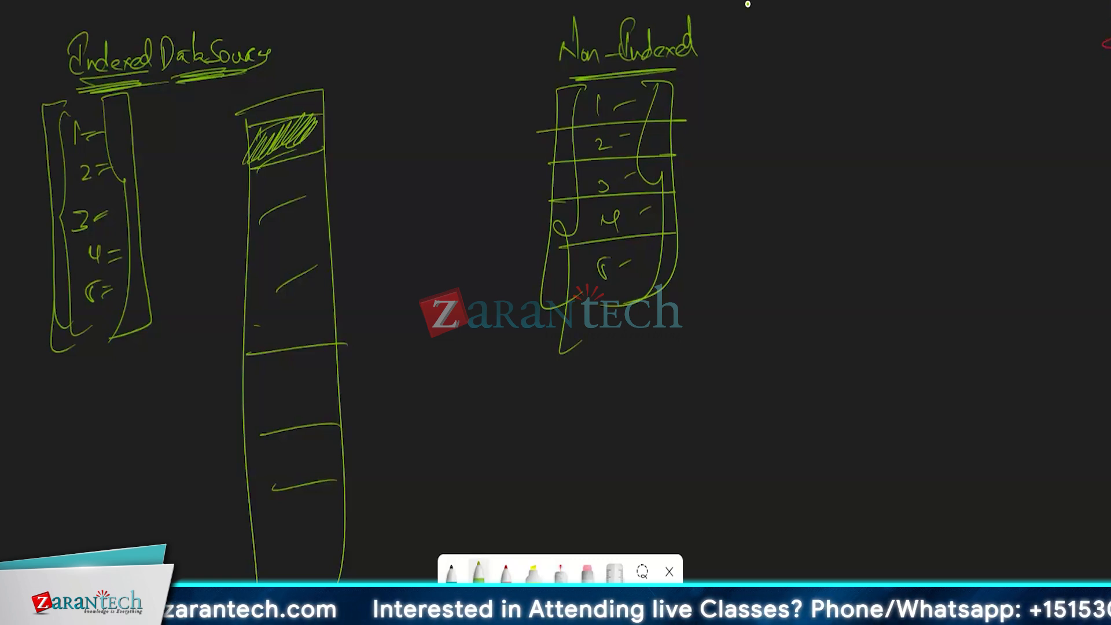
Step: Switch to red and hatch the tall column's cells, including the top cell
{"action": "left_click", "coordinate": [506, 572]}
{"action": "mouse_move", "coordinate": [253, 402]}
{"action": "left_mouse_down"}
{"action": "mouse_move", "coordinate": [269, 365]}
{"action": "mouse_move", "coordinate": [277, 369]}
{"action": "left_mouse_up"}
{"action": "mouse_move", "coordinate": [267, 408]}
{"action": "left_mouse_down"}
{"action": "mouse_move", "coordinate": [297, 353]}
{"action": "mouse_move", "coordinate": [315, 356]}
{"action": "left_mouse_up"}
{"action": "mouse_move", "coordinate": [263, 326]}
{"action": "left_mouse_down"}
{"action": "mouse_move", "coordinate": [276, 294]}
{"action": "mouse_move", "coordinate": [294, 302]}
{"action": "left_mouse_up"}
{"action": "left_click_drag", "start_coordinate": [280, 350], "coordinate": [298, 322]}
{"action": "left_click_drag", "start_coordinate": [260, 282], "coordinate": [269, 248]}
{"action": "left_click_drag", "start_coordinate": [253, 298], "coordinate": [266, 280]}
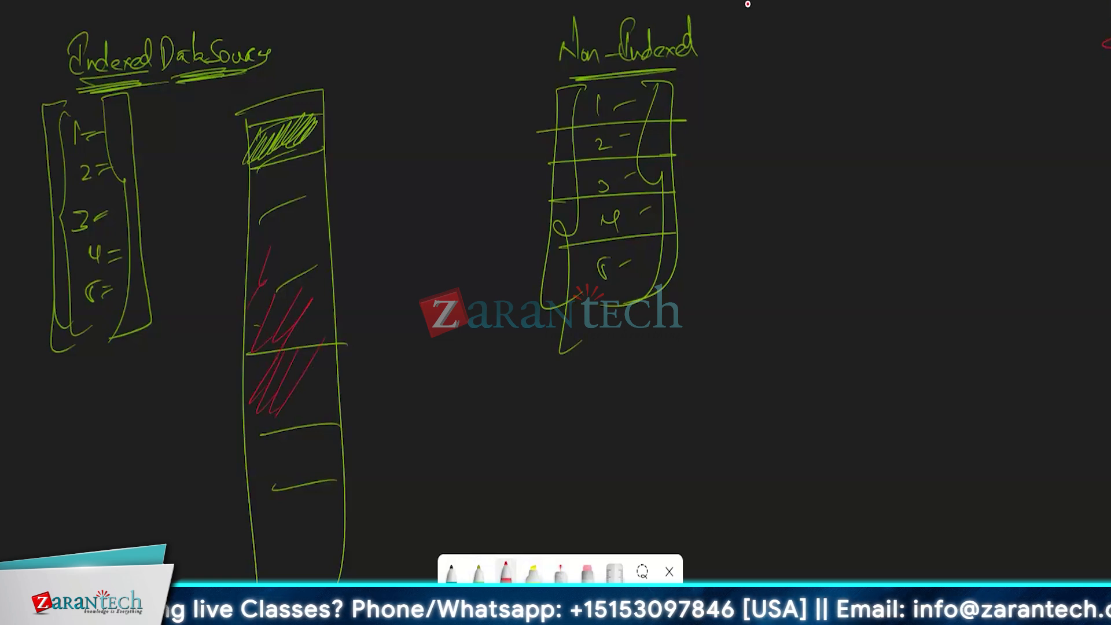
{"action": "mouse_move", "coordinate": [263, 151]}
{"action": "left_mouse_down"}
{"action": "mouse_move", "coordinate": [301, 140]}
{"action": "mouse_move", "coordinate": [280, 129]}
{"action": "mouse_move", "coordinate": [372, 120]}
{"action": "mouse_move", "coordinate": [365, 129]}
{"action": "left_mouse_up"}
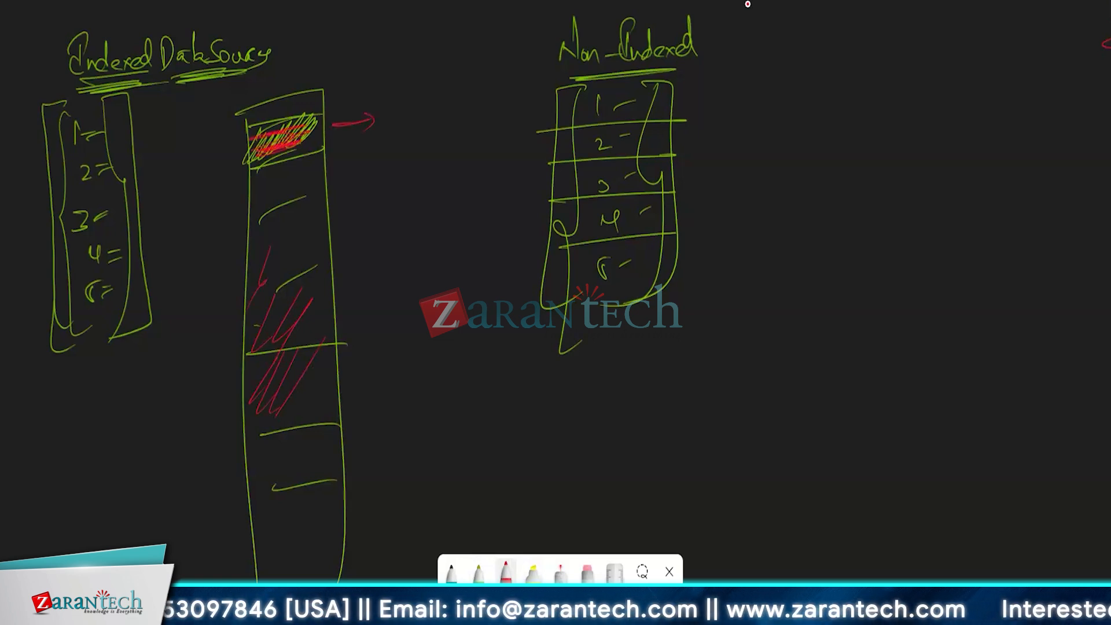
Step: Draw a red arrow to the top cell and a red record box with text lines
{"action": "mouse_move", "coordinate": [429, 373]}
{"action": "left_mouse_down"}
{"action": "mouse_move", "coordinate": [433, 336]}
{"action": "mouse_move", "coordinate": [307, 140]}
{"action": "mouse_move", "coordinate": [376, 129]}
{"action": "mouse_move", "coordinate": [389, 139]}
{"action": "left_mouse_up"}
{"action": "left_click_drag", "start_coordinate": [427, 88], "coordinate": [422, 186]}
{"action": "left_click_drag", "start_coordinate": [487, 76], "coordinate": [484, 152]}
{"action": "left_click_drag", "start_coordinate": [436, 93], "coordinate": [454, 91]}
{"action": "mouse_move", "coordinate": [427, 109]}
{"action": "left_mouse_down"}
{"action": "mouse_move", "coordinate": [454, 102]}
{"action": "mouse_move", "coordinate": [453, 116]}
{"action": "left_mouse_up"}
{"action": "mouse_move", "coordinate": [434, 133]}
{"action": "left_mouse_down"}
{"action": "mouse_move", "coordinate": [451, 128]}
{"action": "mouse_move", "coordinate": [452, 137]}
{"action": "left_mouse_up"}
{"action": "left_click_drag", "start_coordinate": [427, 155], "coordinate": [444, 158]}
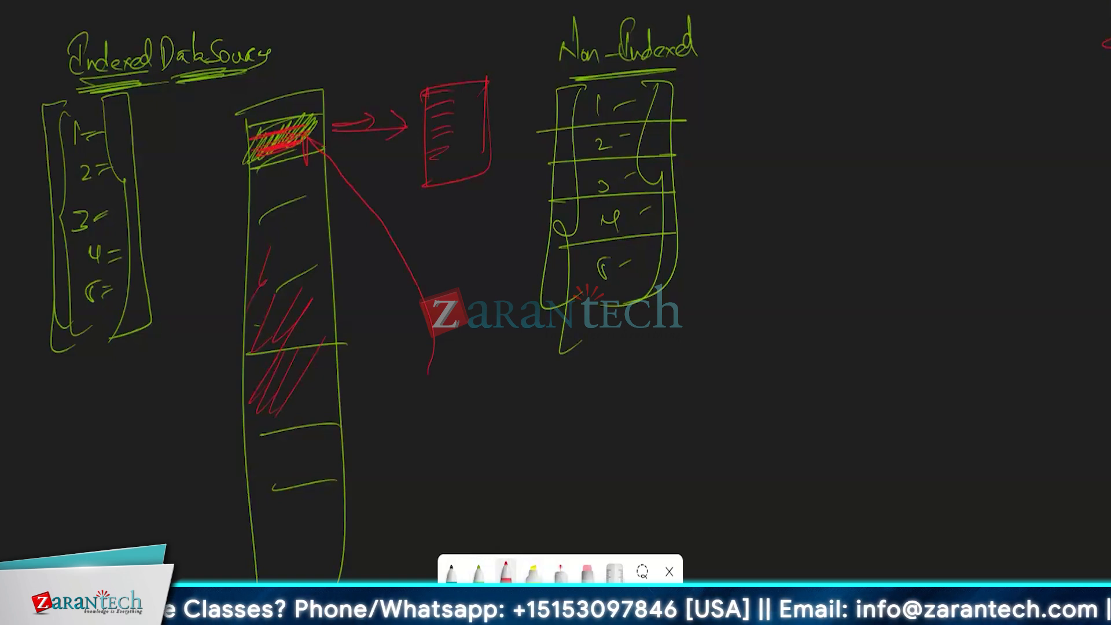
Step: Add red hatching to the column's upper and lower cells
{"action": "mouse_move", "coordinate": [281, 164]}
{"action": "left_mouse_down"}
{"action": "mouse_move", "coordinate": [261, 202]}
{"action": "mouse_move", "coordinate": [310, 168]}
{"action": "left_mouse_up"}
{"action": "left_click_drag", "start_coordinate": [287, 222], "coordinate": [264, 284]}
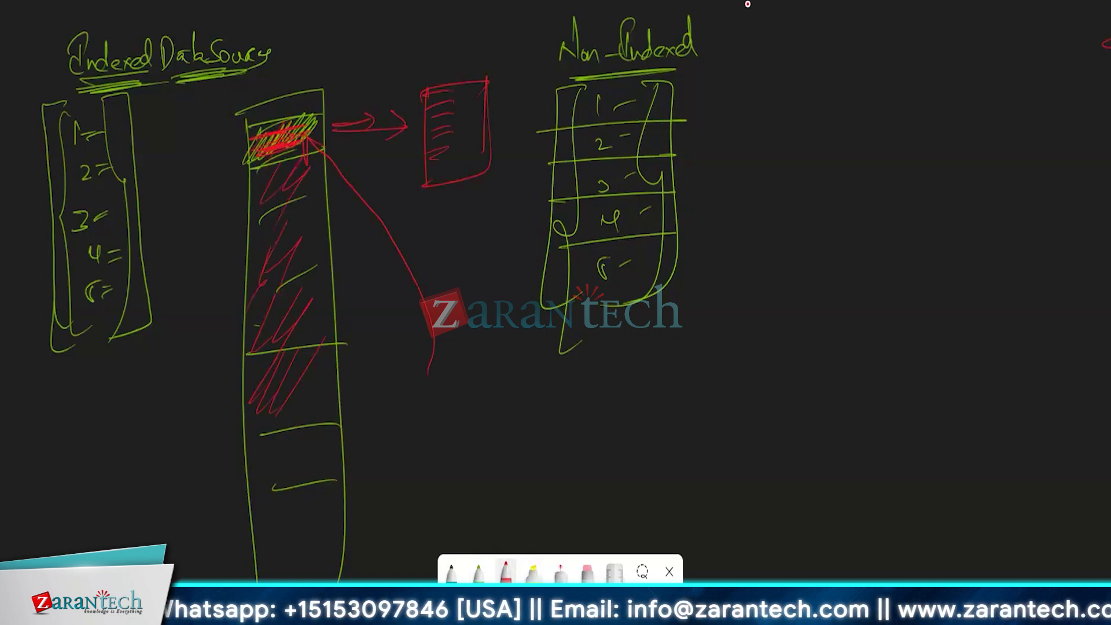
{"action": "left_click_drag", "start_coordinate": [285, 432], "coordinate": [263, 492]}
{"action": "left_click_drag", "start_coordinate": [321, 429], "coordinate": [283, 545]}
{"action": "left_click_drag", "start_coordinate": [327, 502], "coordinate": [298, 538]}
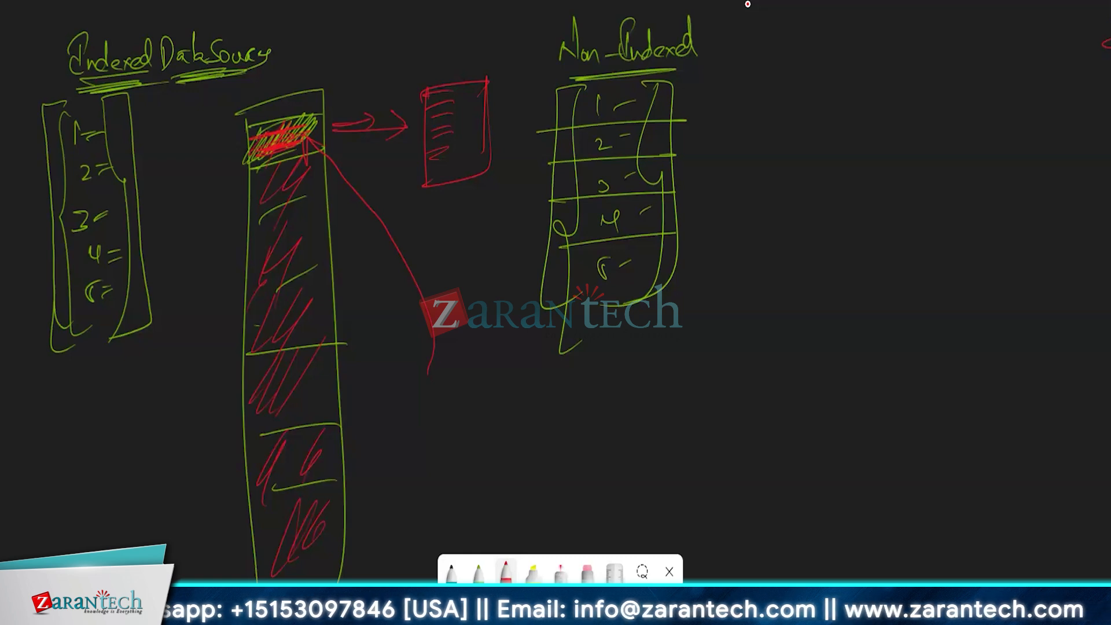
Step: Switch back to green and box and underline the Indexed DataSource heading
{"action": "key", "text": "alt+2"}
{"action": "mouse_move", "coordinate": [80, 23]}
{"action": "left_mouse_down"}
{"action": "mouse_move", "coordinate": [64, 25]}
{"action": "mouse_move", "coordinate": [101, 94]}
{"action": "left_mouse_up"}
{"action": "left_click_drag", "start_coordinate": [255, 21], "coordinate": [255, 90]}
{"action": "left_click_drag", "start_coordinate": [148, 100], "coordinate": [244, 89]}
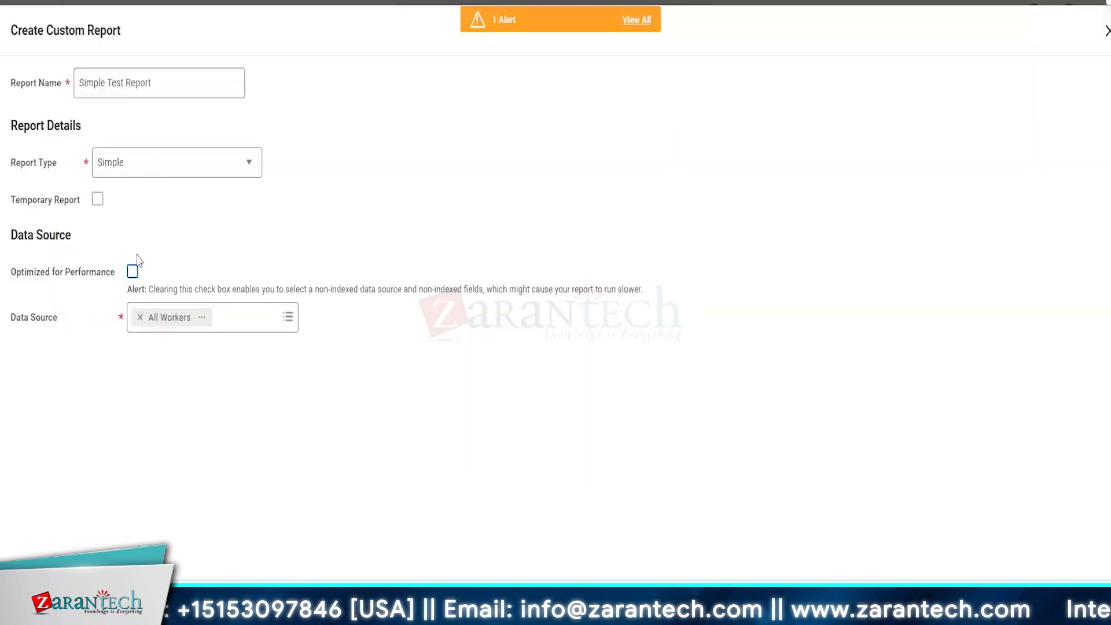
Step: With Optimized for Performance checked, replace All Workers with Indexed All Workers and review its details
{"action": "left_click", "coordinate": [136, 275]}
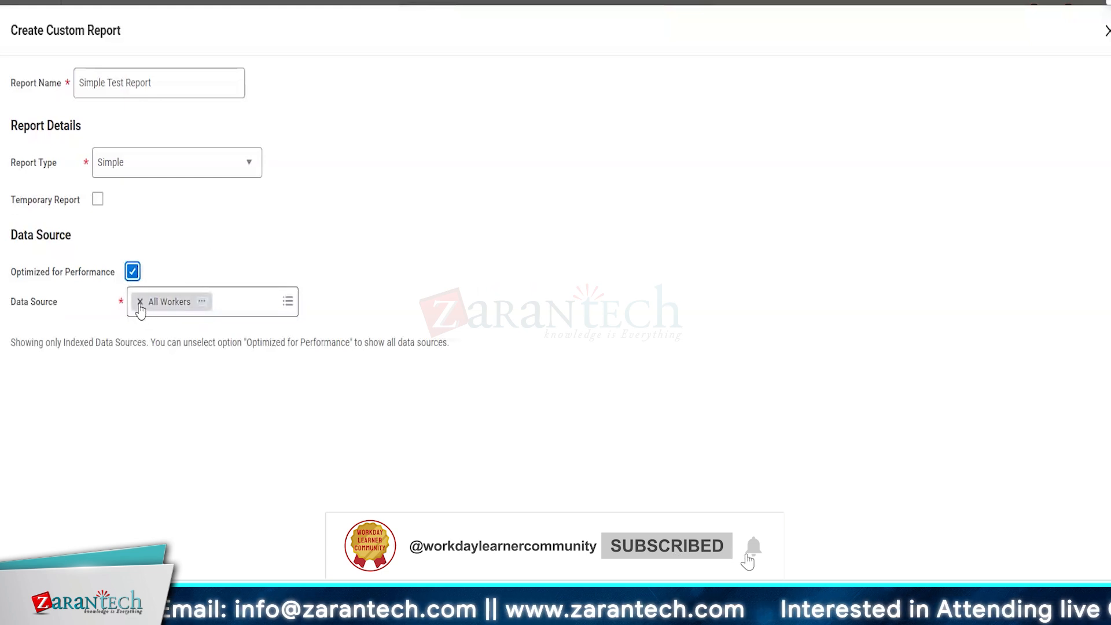
{"action": "left_click", "coordinate": [139, 301]}
{"action": "left_click", "coordinate": [187, 301]}
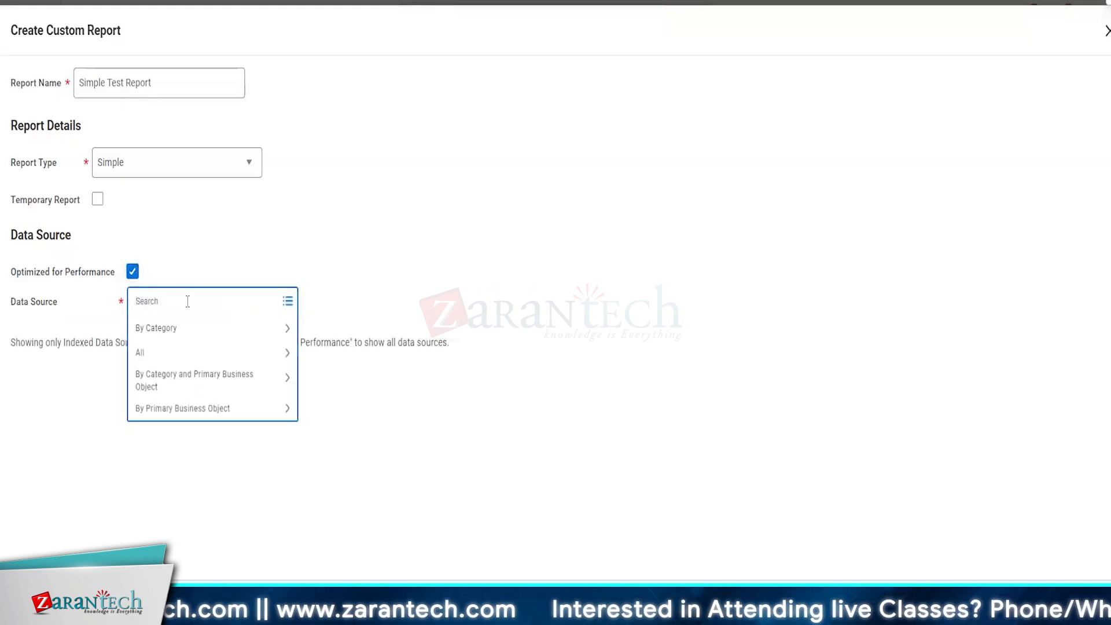
{"action": "type", "text": "all wi"}
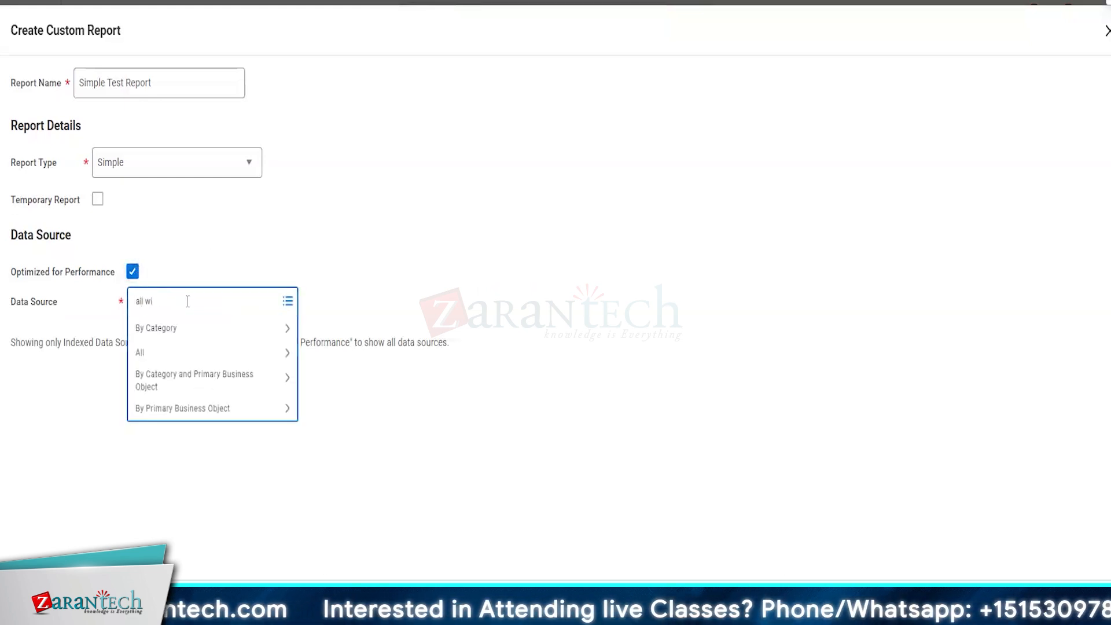
{"action": "key", "text": "BackSpace"}
{"action": "type", "text": "orkers"}
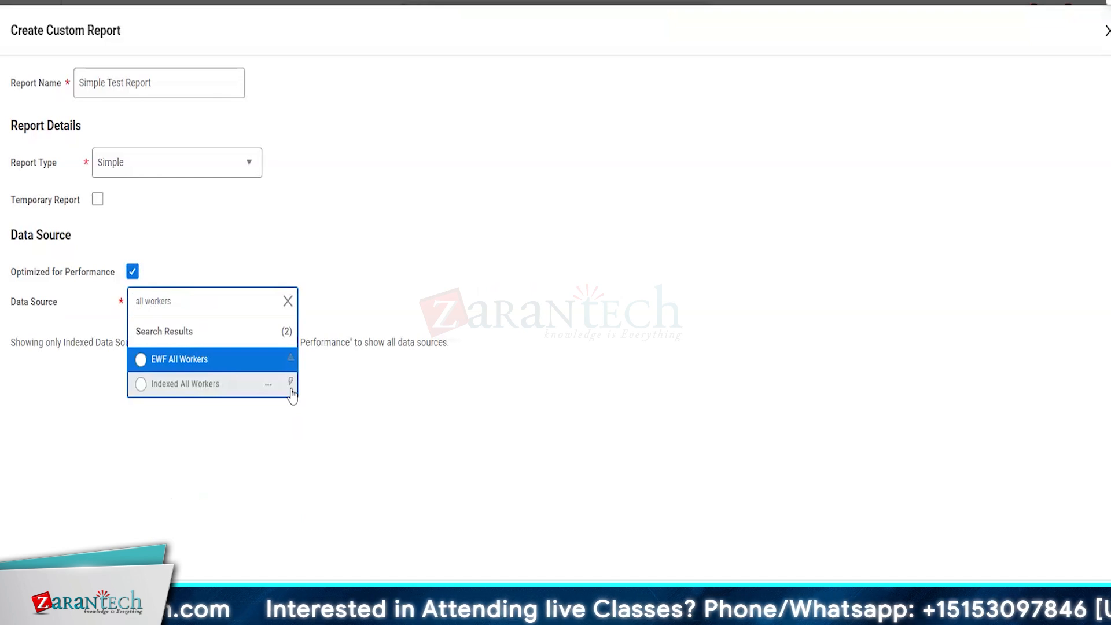
{"action": "left_click", "coordinate": [214, 385]}
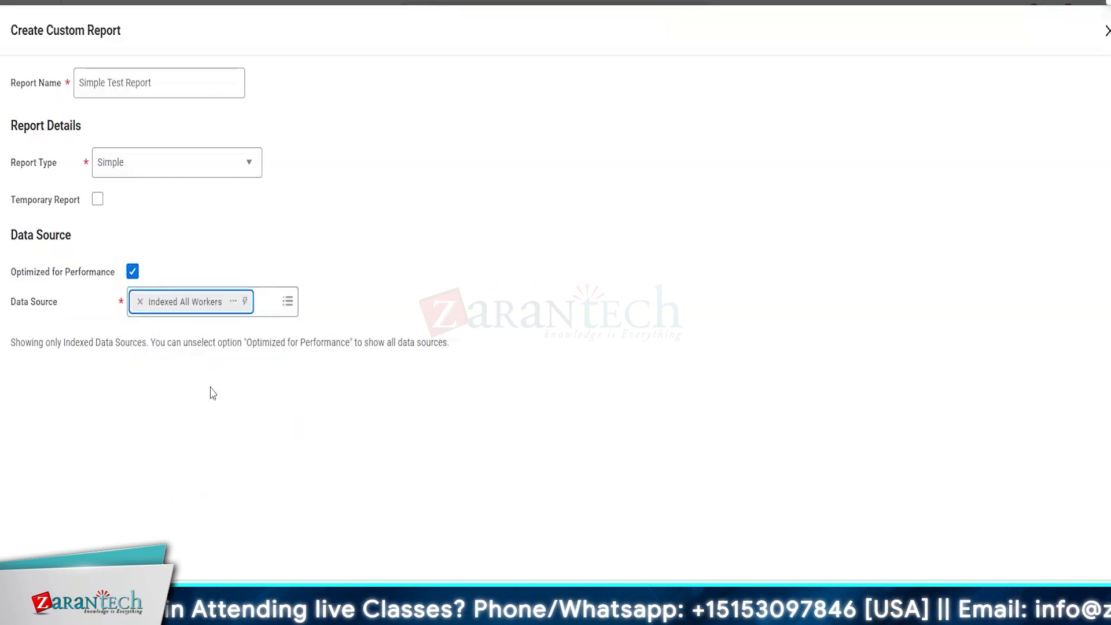
{"action": "left_click", "coordinate": [234, 302]}
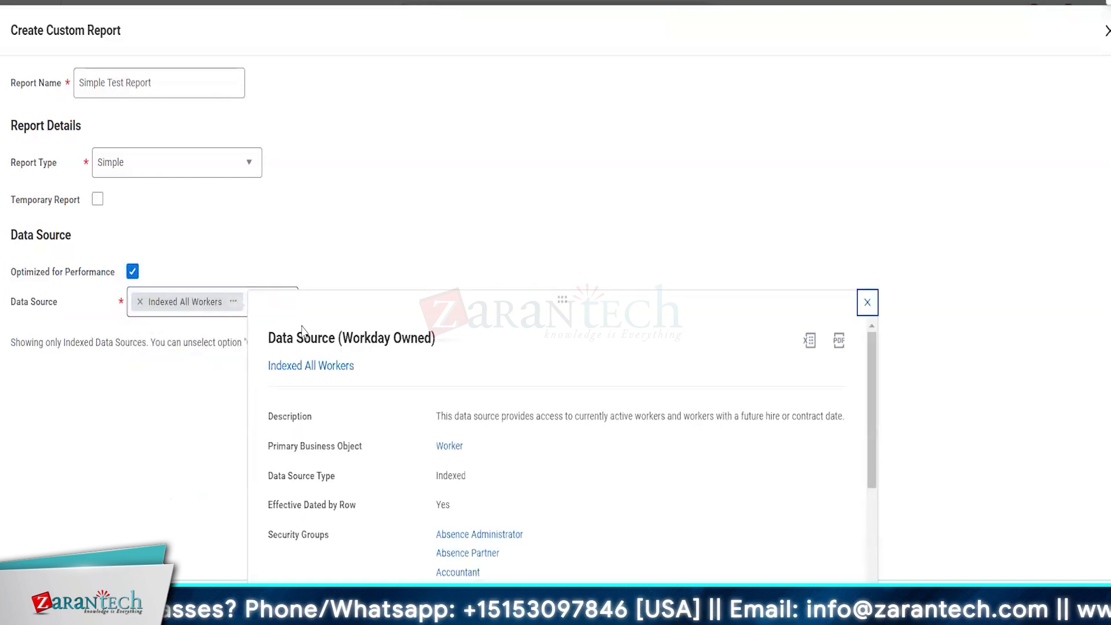
{"action": "left_click_drag", "start_coordinate": [435, 476], "coordinate": [489, 484]}
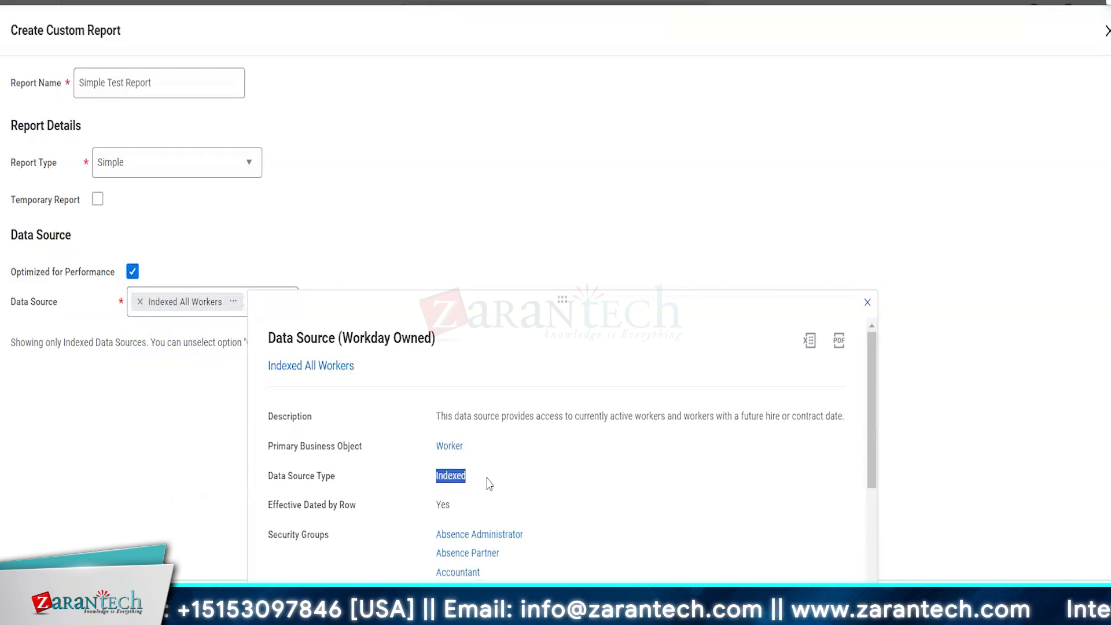
{"action": "left_click", "coordinate": [159, 454]}
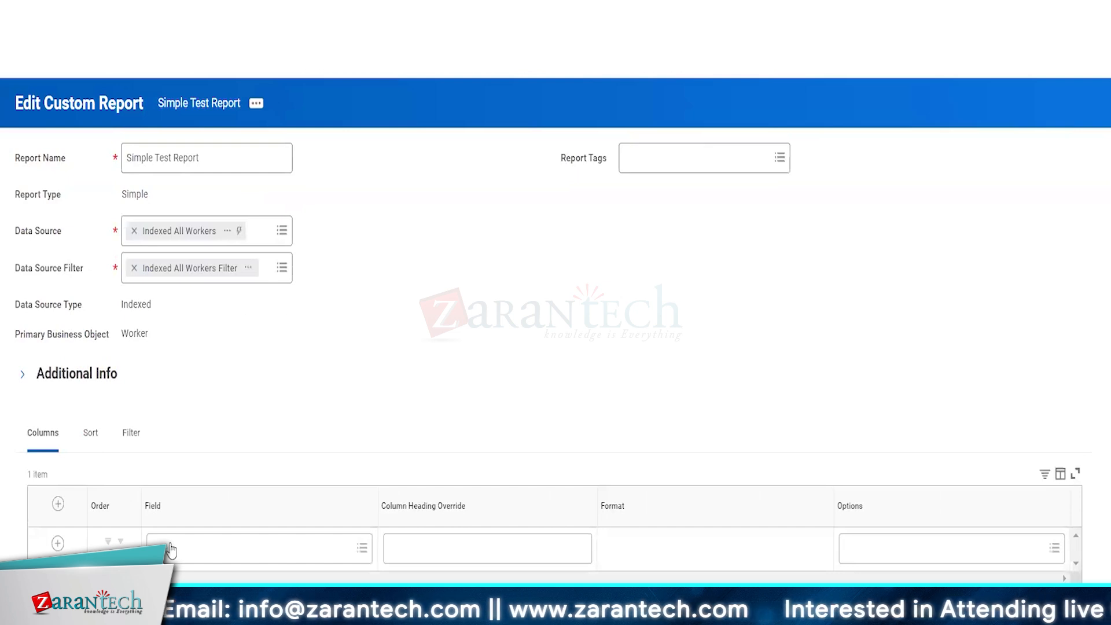
Step: Browse the column Field prompt's Worker category without choosing, then go back to the search results
{"action": "left_click", "coordinate": [157, 547]}
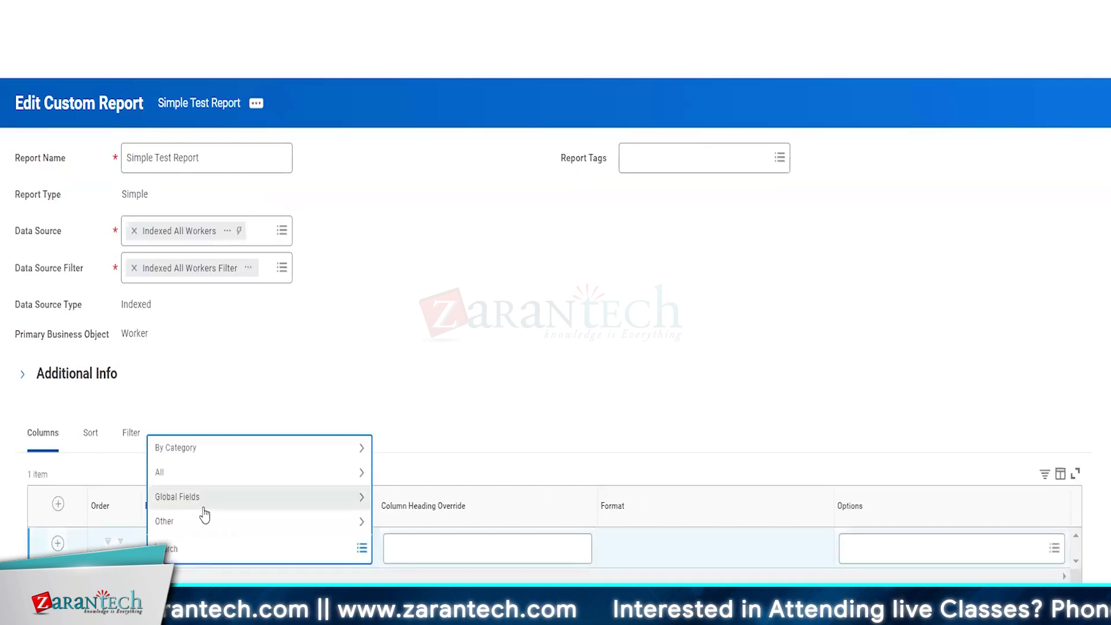
{"action": "left_click", "coordinate": [179, 478]}
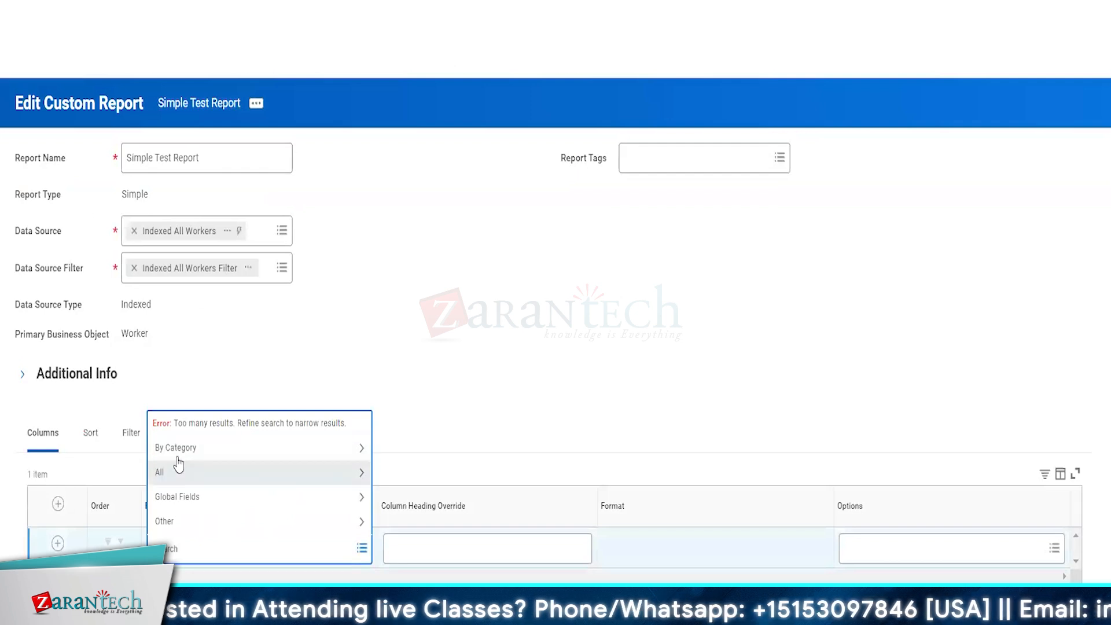
{"action": "left_click", "coordinate": [183, 464]}
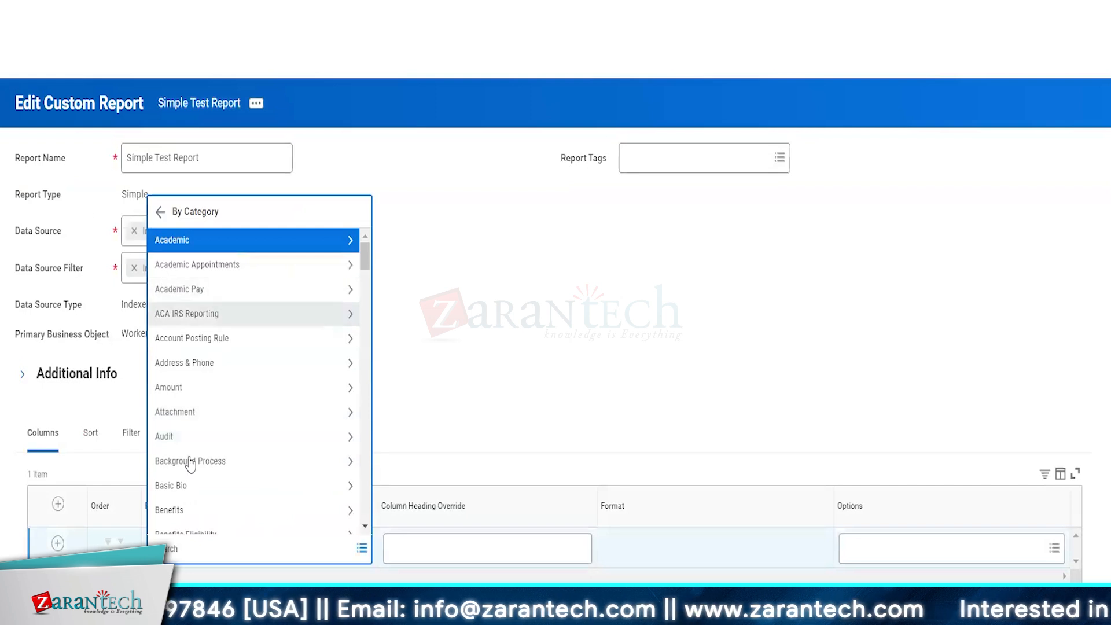
{"action": "scroll", "coordinate": [190, 463], "scroll_direction": "down", "scroll_amount": 9}
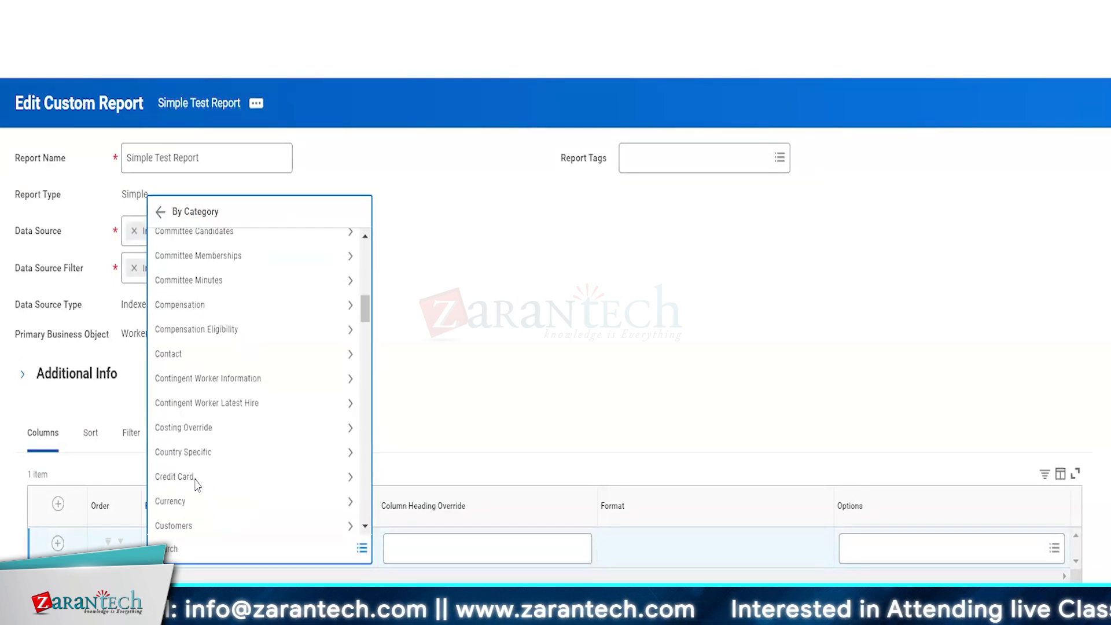
{"action": "scroll", "coordinate": [197, 485], "scroll_direction": "down", "scroll_amount": 15}
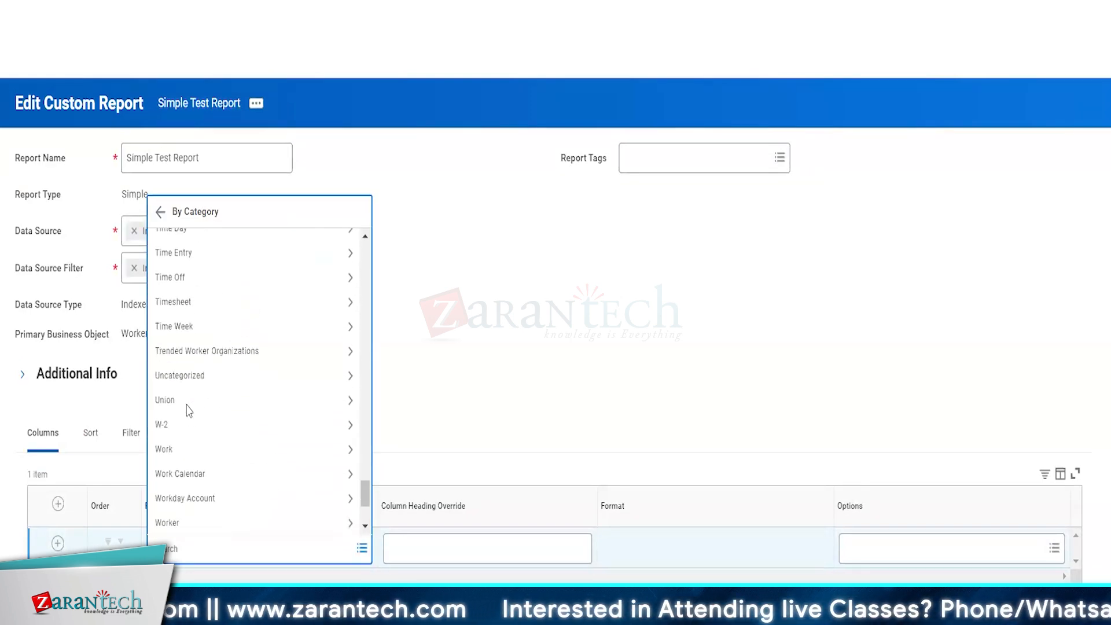
{"action": "scroll", "coordinate": [189, 411], "scroll_direction": "down", "scroll_amount": 2}
{"action": "left_click", "coordinate": [189, 403]}
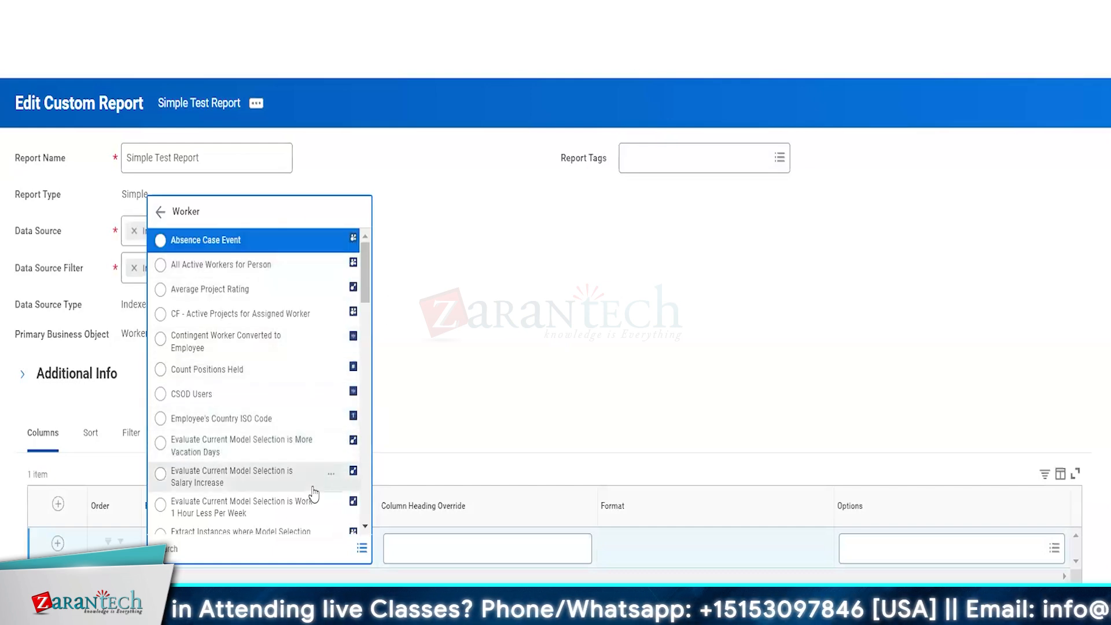
{"action": "scroll", "coordinate": [313, 494], "scroll_direction": "down", "scroll_amount": 10}
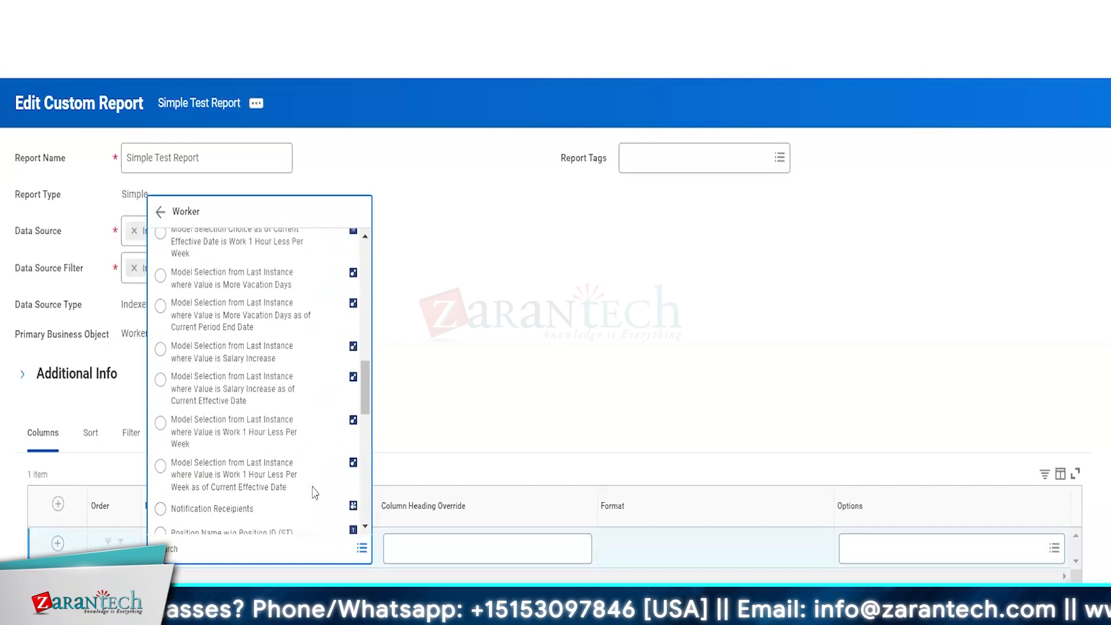
{"action": "scroll", "coordinate": [314, 493], "scroll_direction": "down", "scroll_amount": 10}
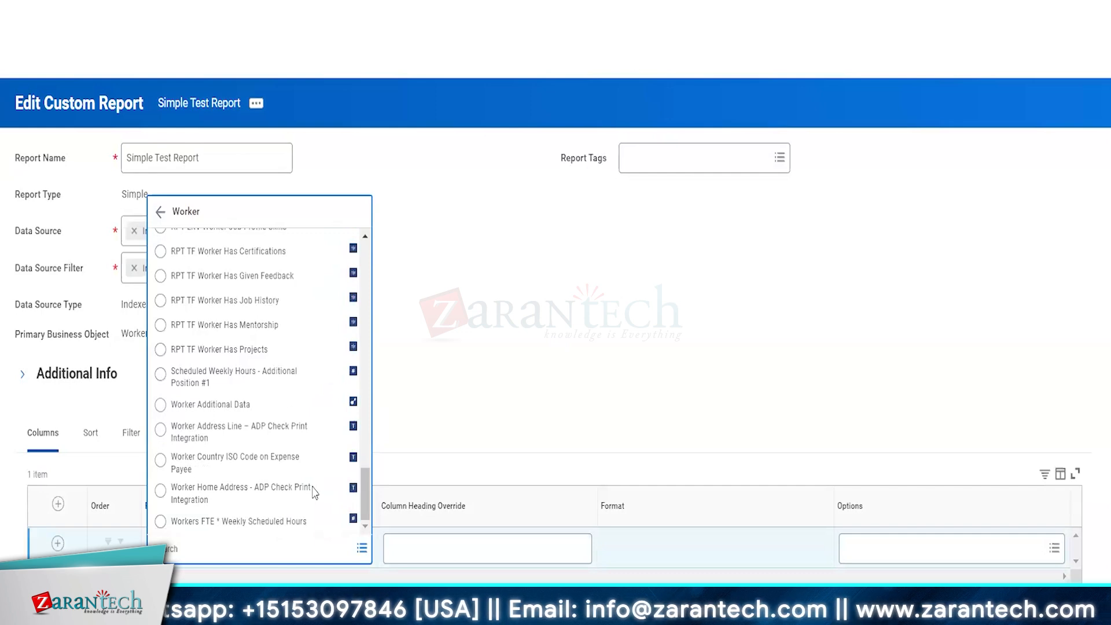
{"action": "scroll", "coordinate": [313, 493], "scroll_direction": "up", "scroll_amount": 20}
{"action": "left_click", "coordinate": [589, 422]}
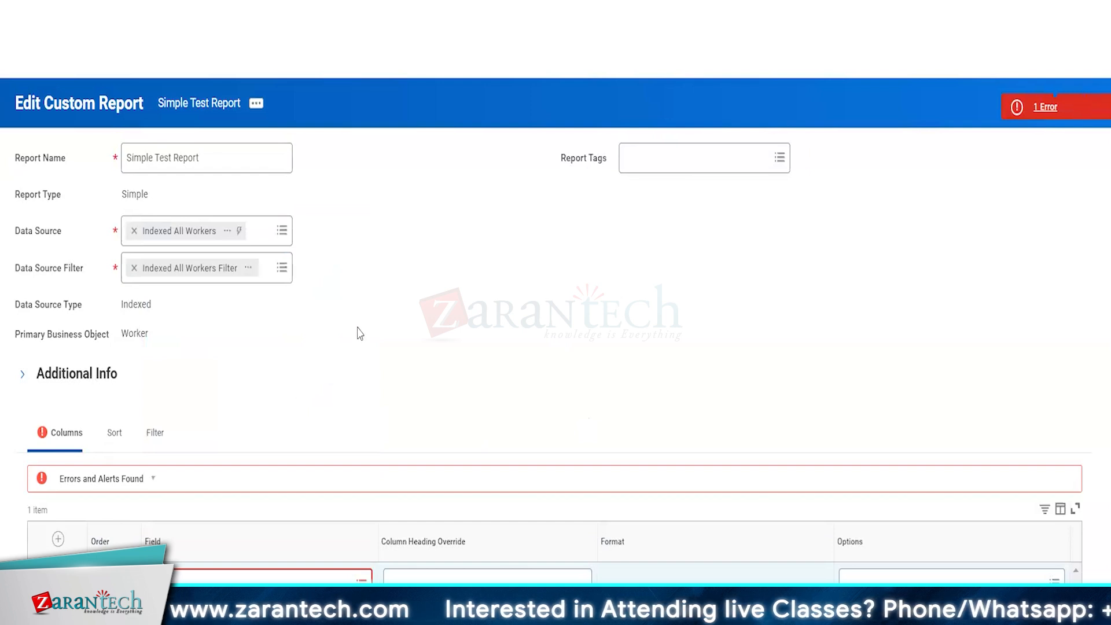
{"action": "key", "text": "alt+Left"}
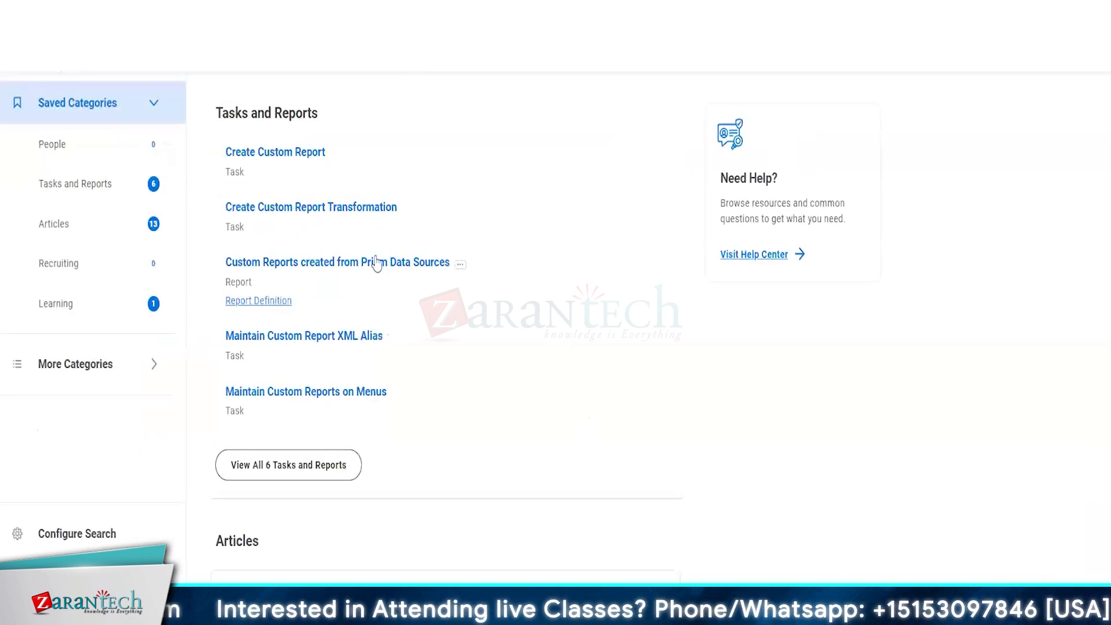
Step: Create custom report 'TETST WORKER DETAIL REPORT' on the non-optimized All Workers data source
{"action": "left_click", "coordinate": [283, 157]}
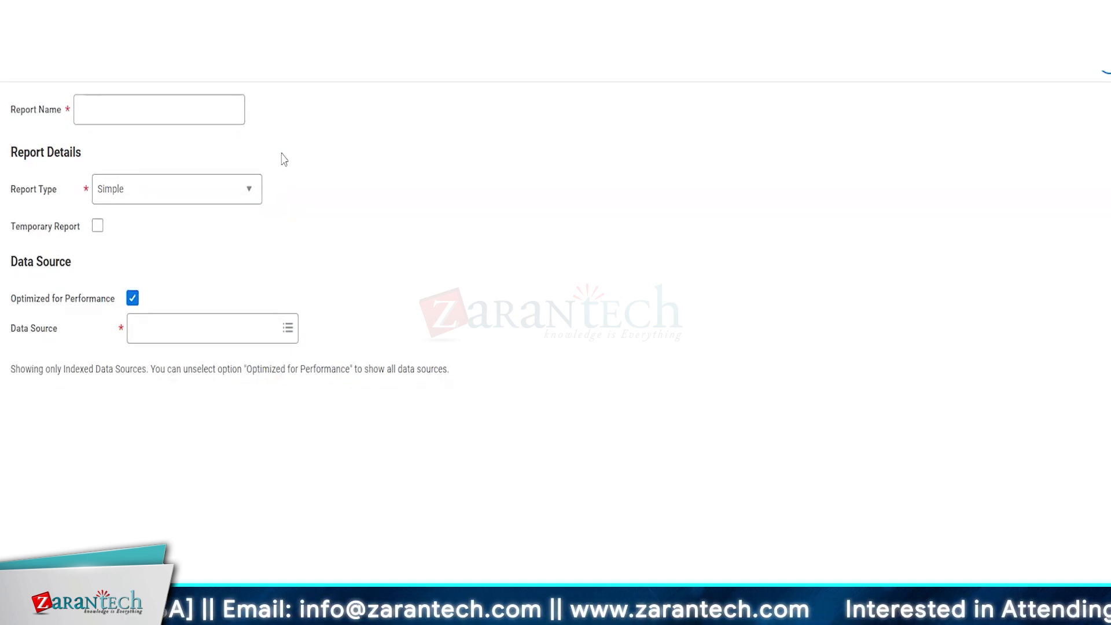
{"action": "left_click", "coordinate": [160, 114]}
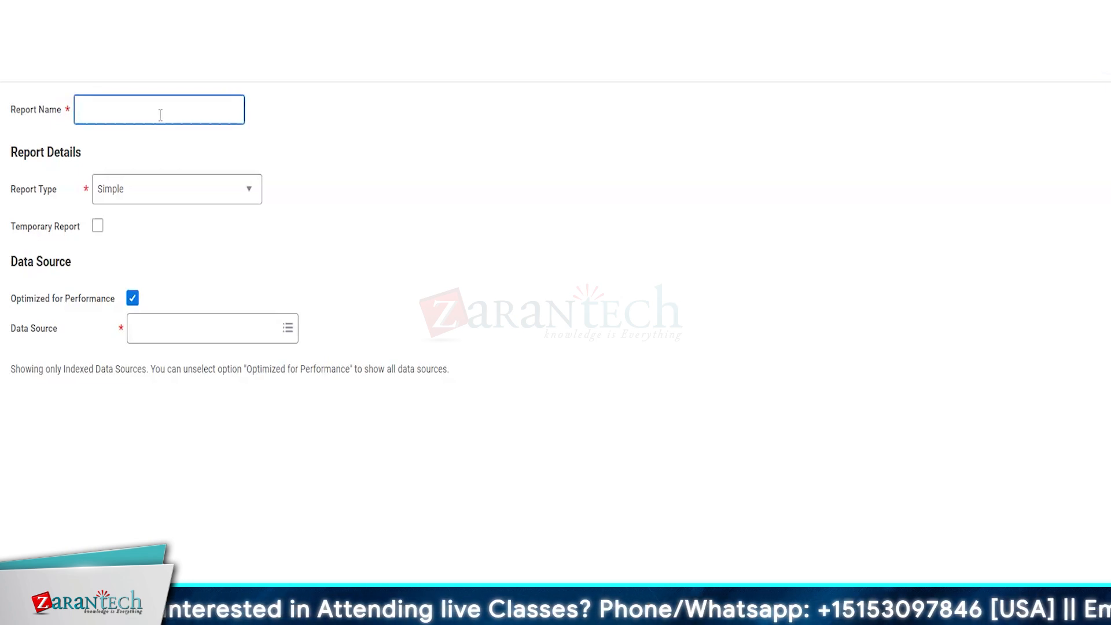
{"action": "type", "text": "TET"}
{"action": "type", "text": "ST"}
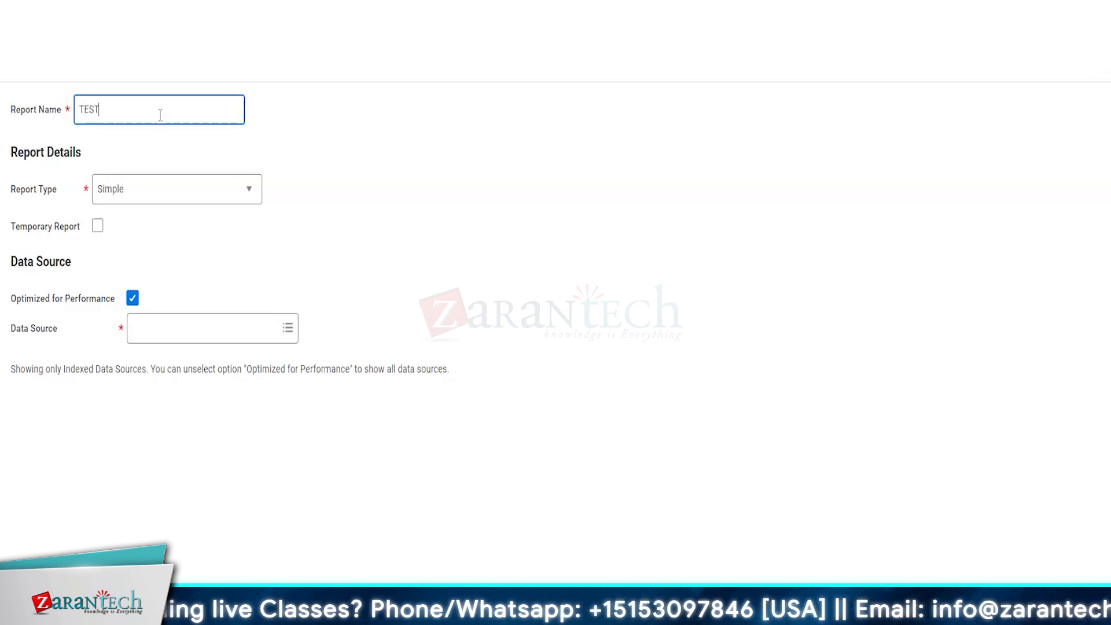
{"action": "type", "text": " WORKER DE"}
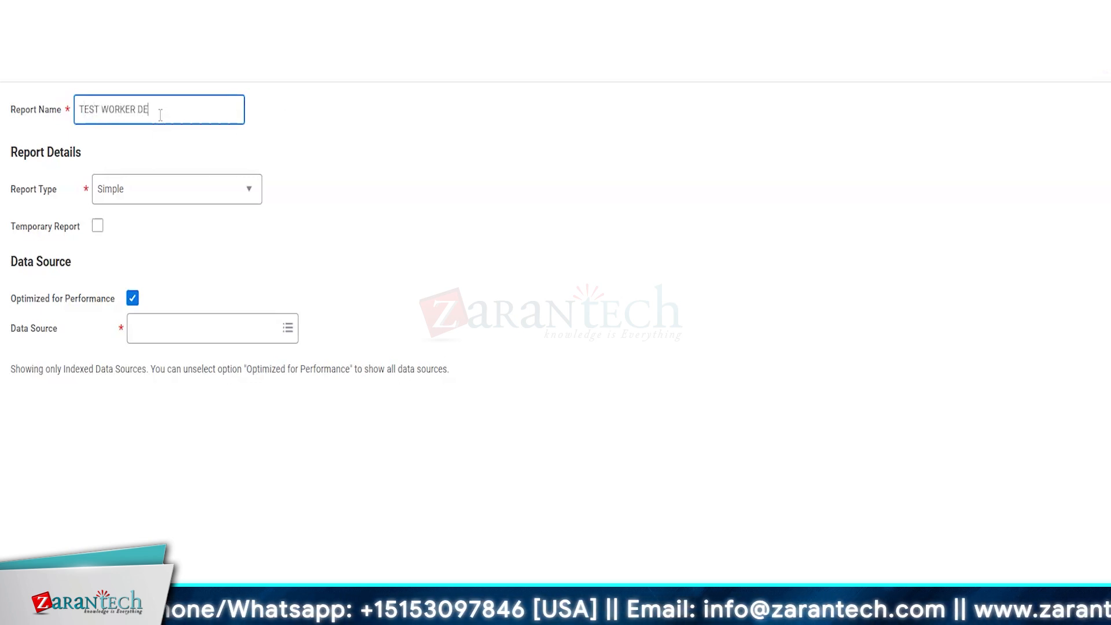
{"action": "type", "text": "TAIL REPORT"}
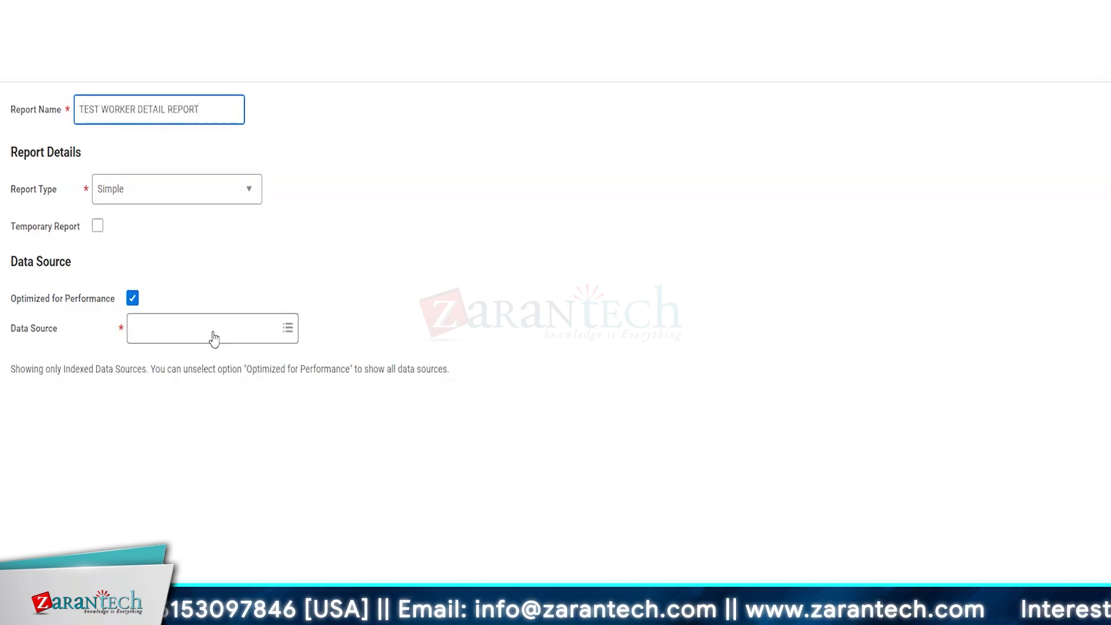
{"action": "left_click", "coordinate": [132, 298]}
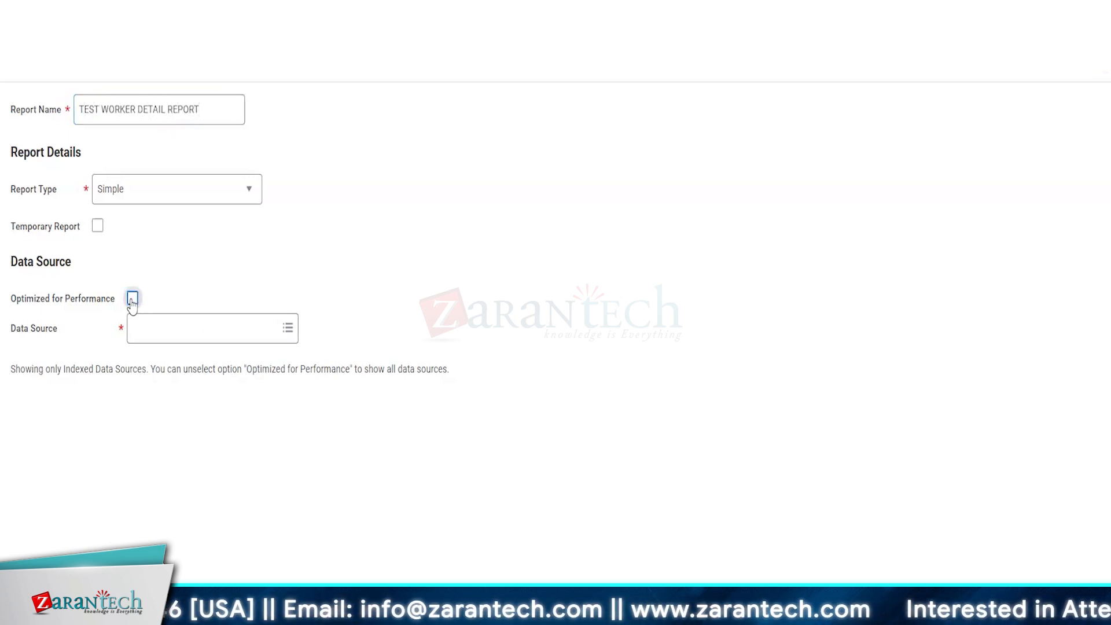
{"action": "left_click", "coordinate": [180, 349]}
{"action": "type", "text": "ALL WORKERS"}
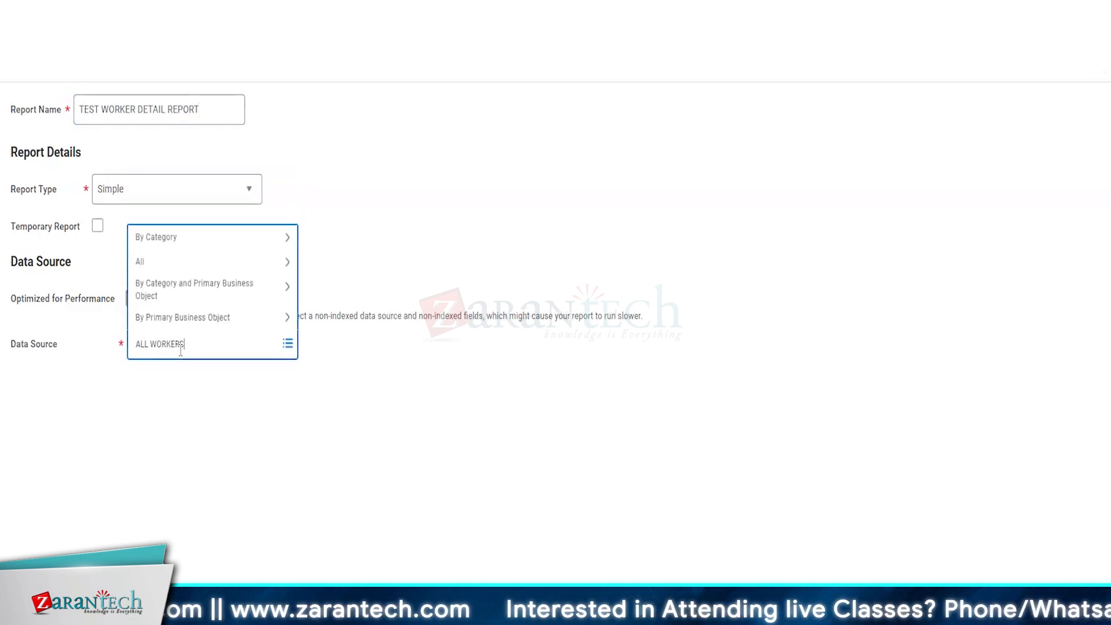
{"action": "key", "text": "Return"}
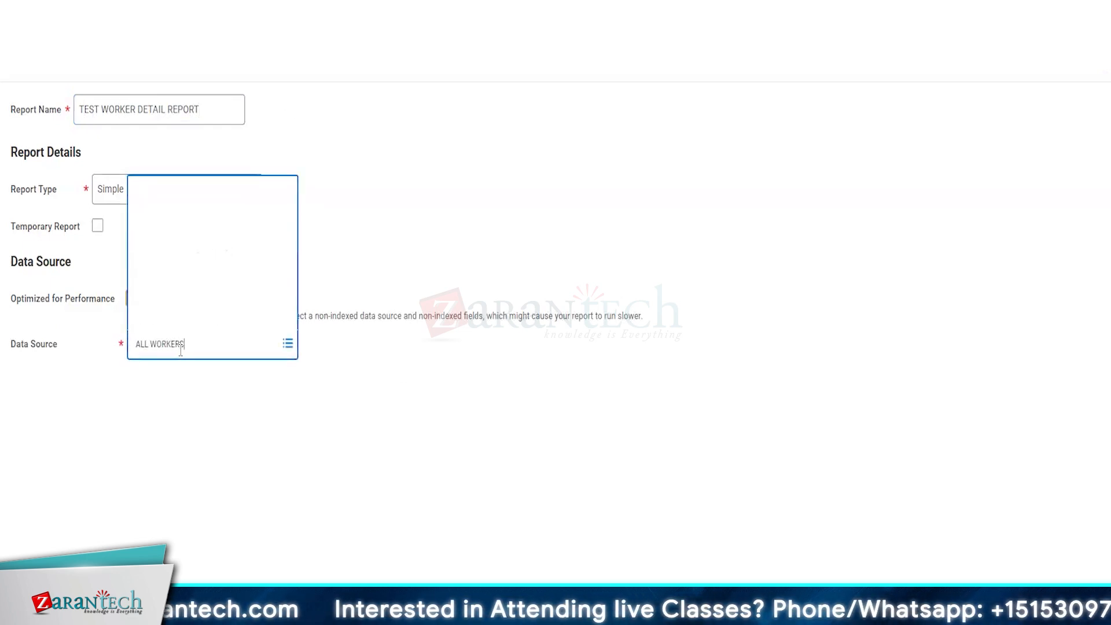
{"action": "left_click", "coordinate": [186, 77]}
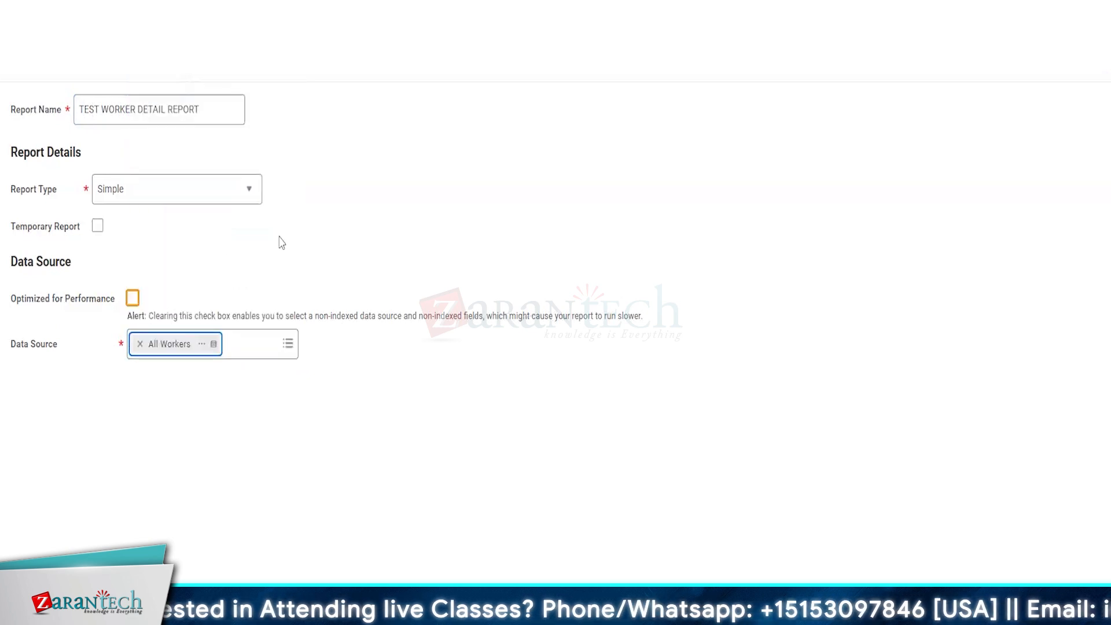
{"action": "left_click", "coordinate": [202, 344]}
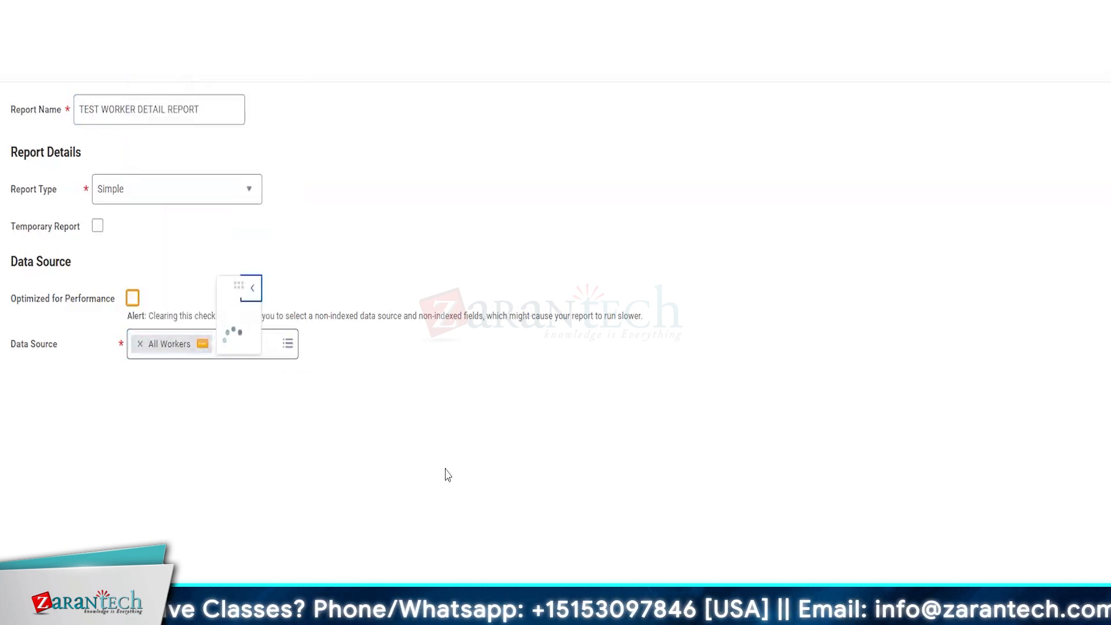
{"action": "left_click_drag", "start_coordinate": [404, 263], "coordinate": [462, 263]}
{"action": "left_click", "coordinate": [253, 471]}
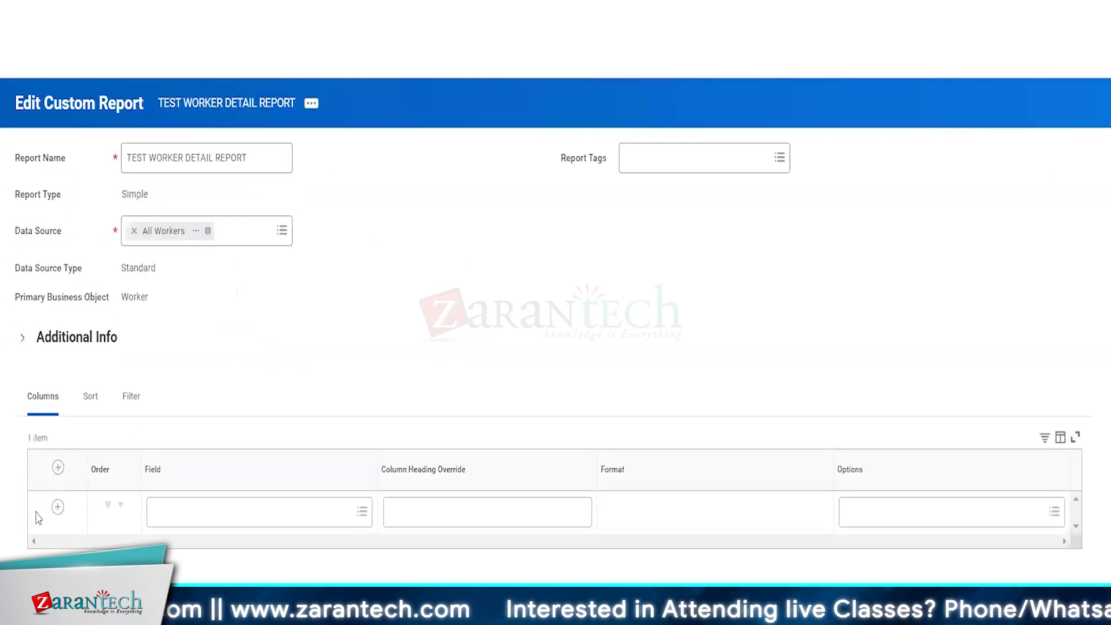
Step: Add Employee ID, Legal Name and Position as the report's three columns
{"action": "double_click", "coordinate": [54, 510]}
{"action": "scroll", "coordinate": [284, 396], "scroll_direction": "down", "scroll_amount": 2}
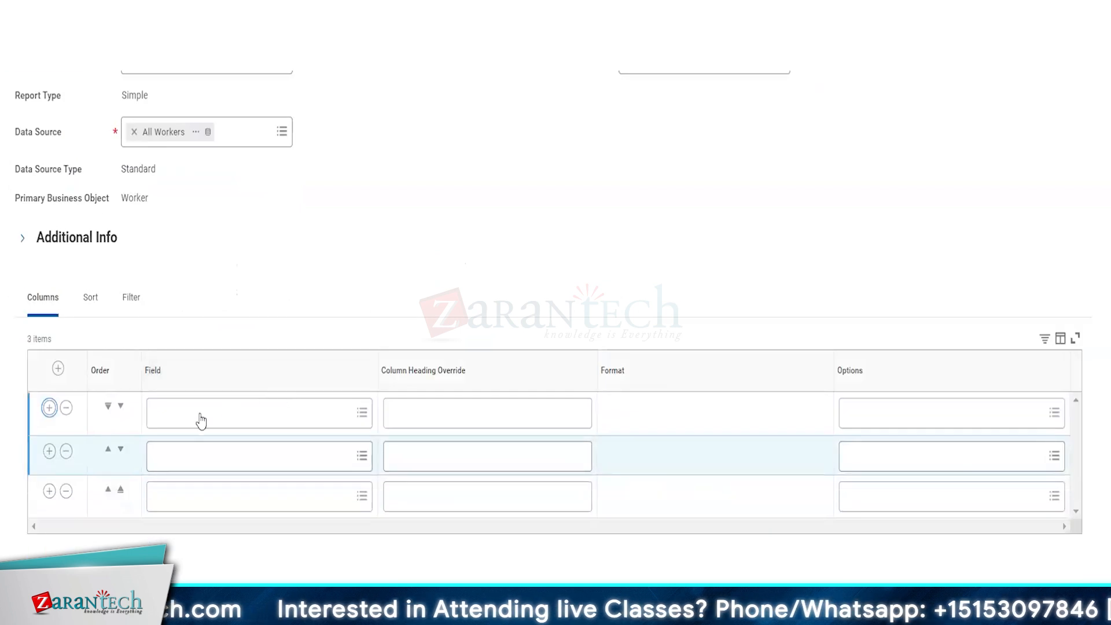
{"action": "left_click", "coordinate": [197, 414]}
{"action": "type", "text": "Employee"}
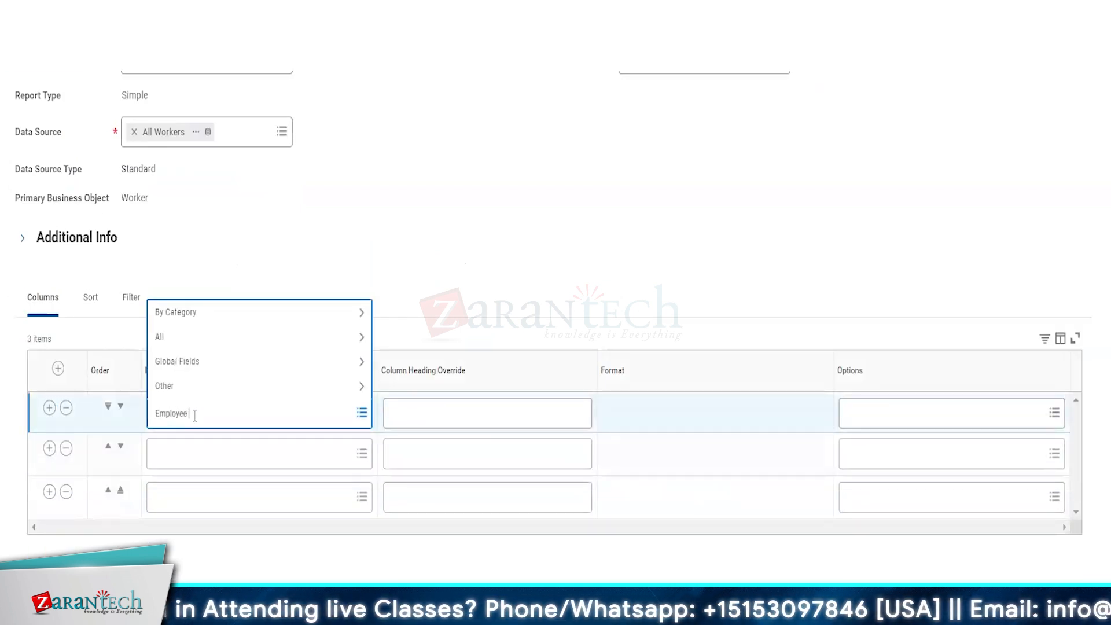
{"action": "type", "text": " id"}
{"action": "key", "text": "Return"}
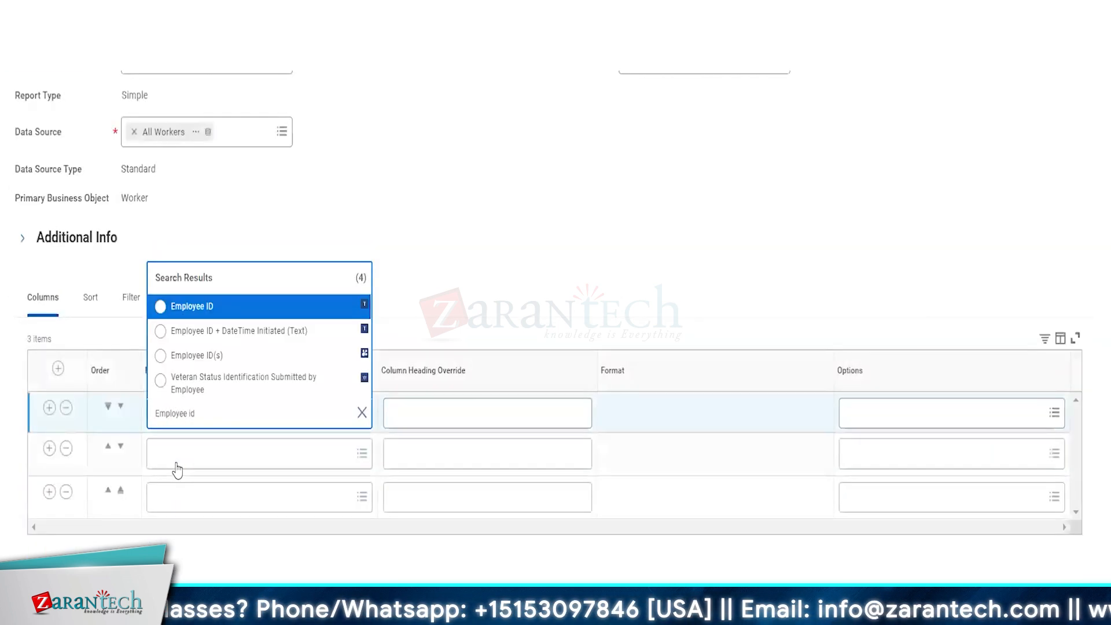
{"action": "left_click", "coordinate": [213, 308]}
{"action": "left_click", "coordinate": [191, 461]}
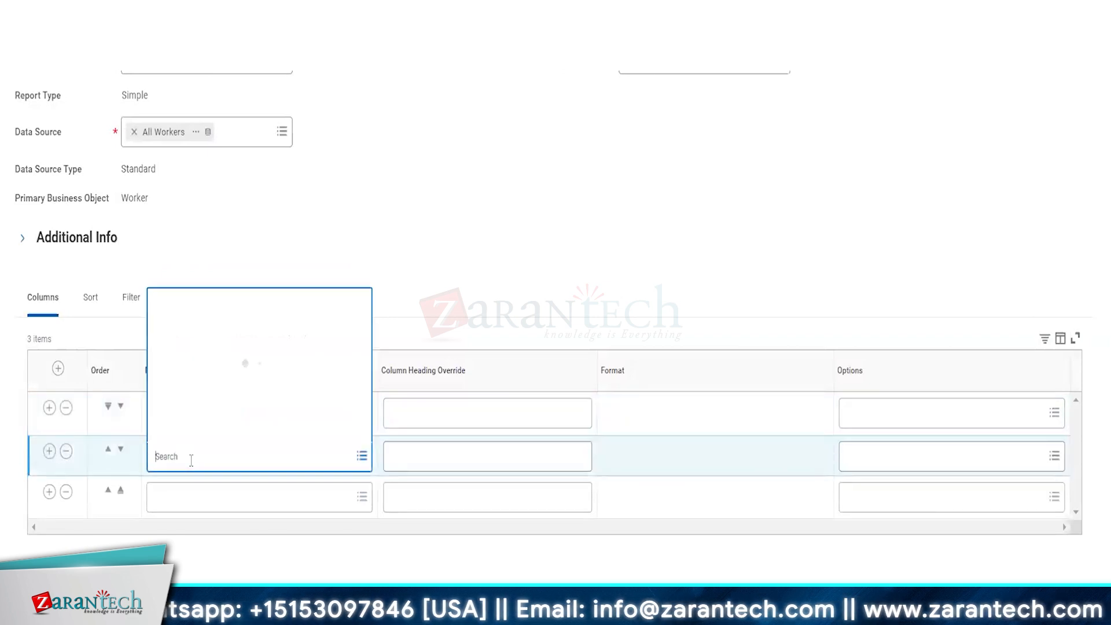
{"action": "type", "text": "legal na"}
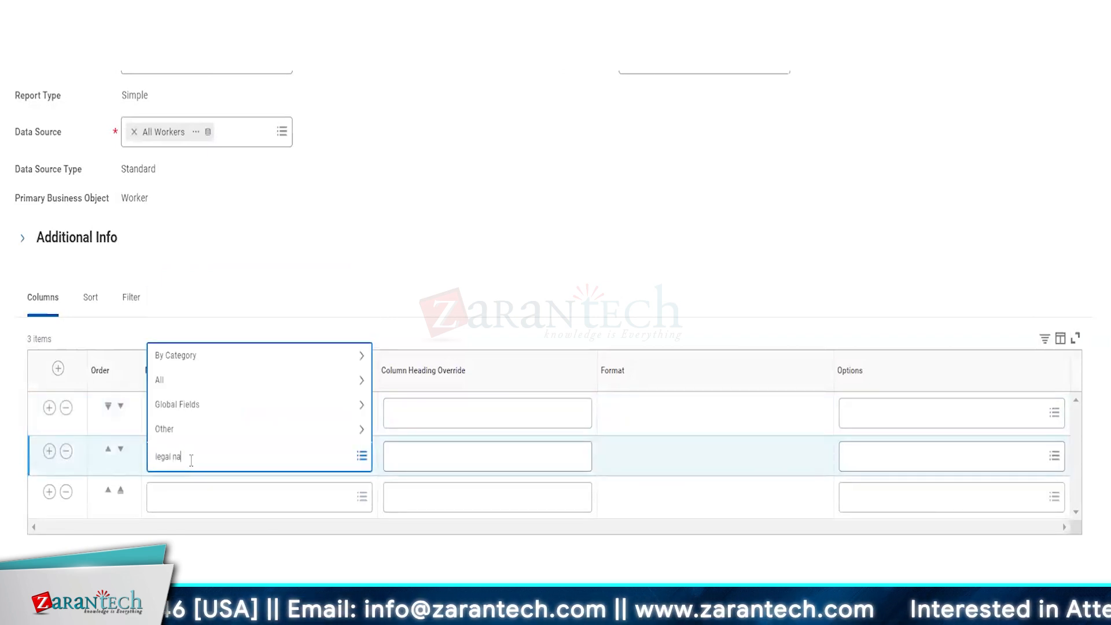
{"action": "type", "text": "me"}
{"action": "key", "text": "Return"}
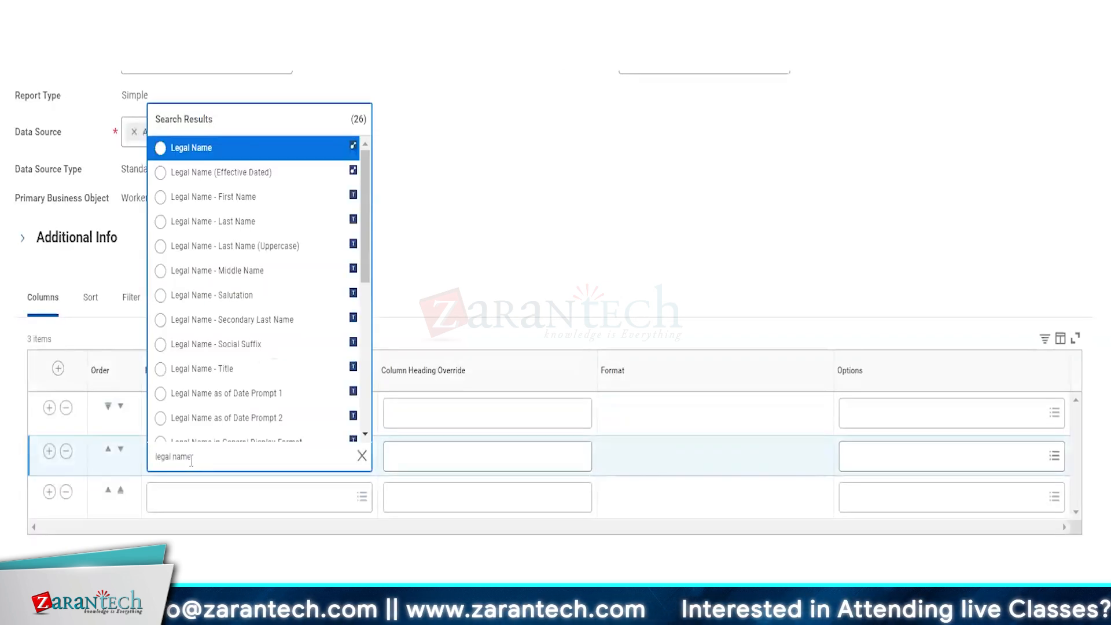
{"action": "left_click", "coordinate": [203, 148]}
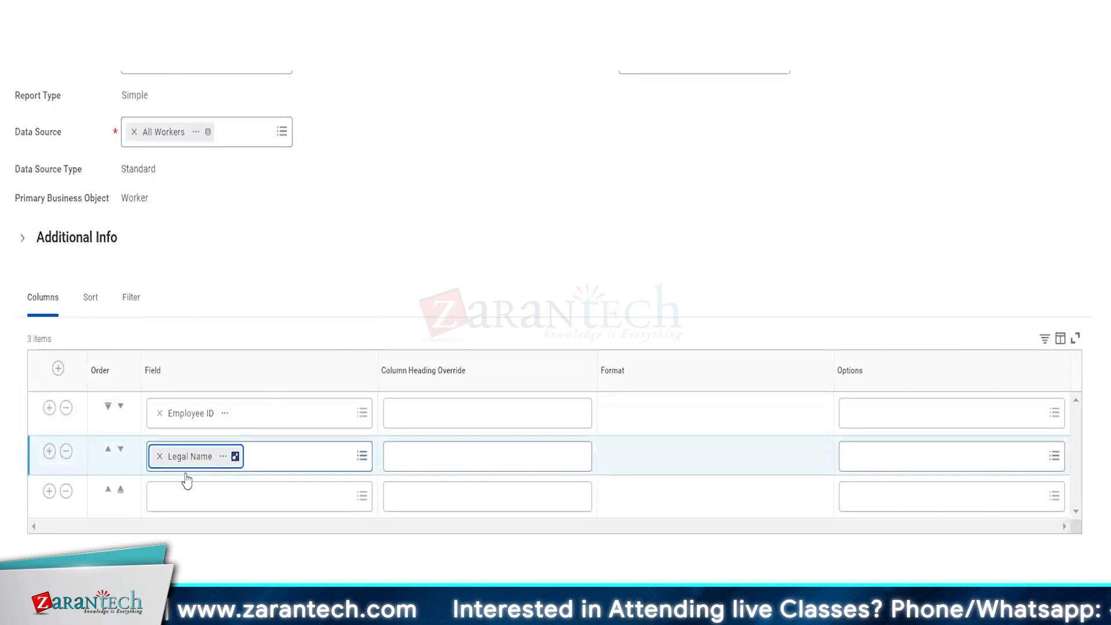
{"action": "left_click", "coordinate": [170, 496]}
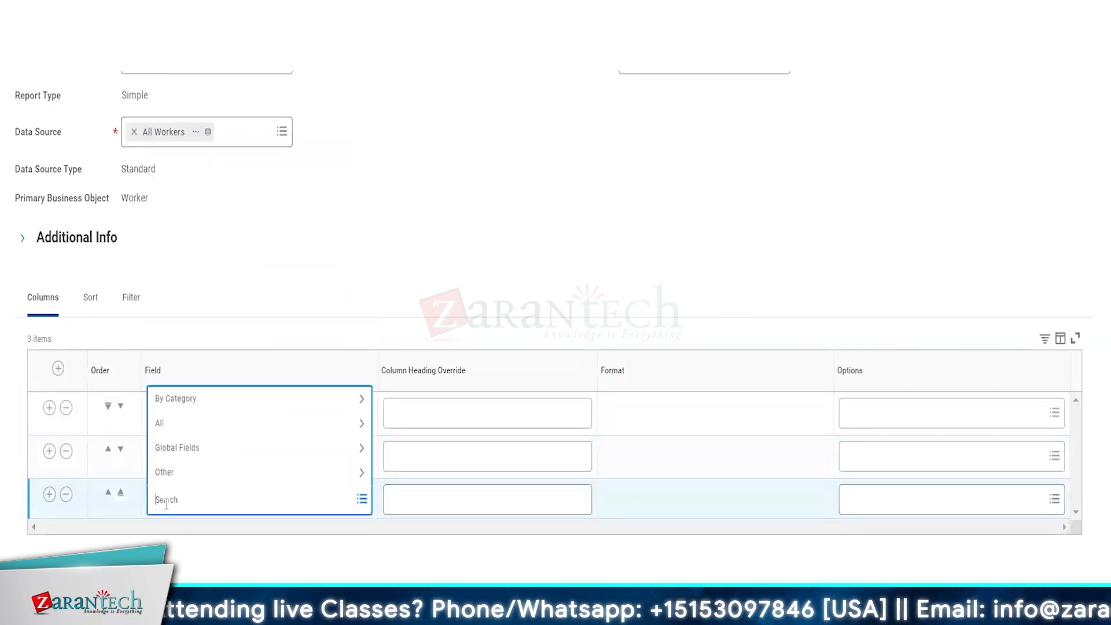
{"action": "type", "text": "po"}
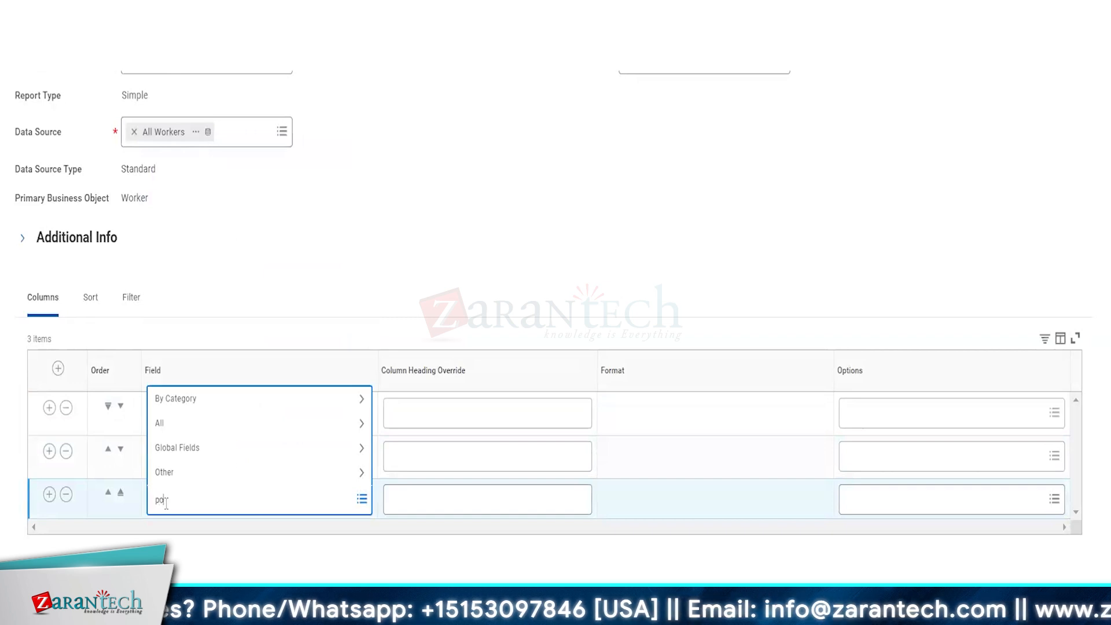
{"action": "type", "text": "sition"}
{"action": "key", "text": "Return"}
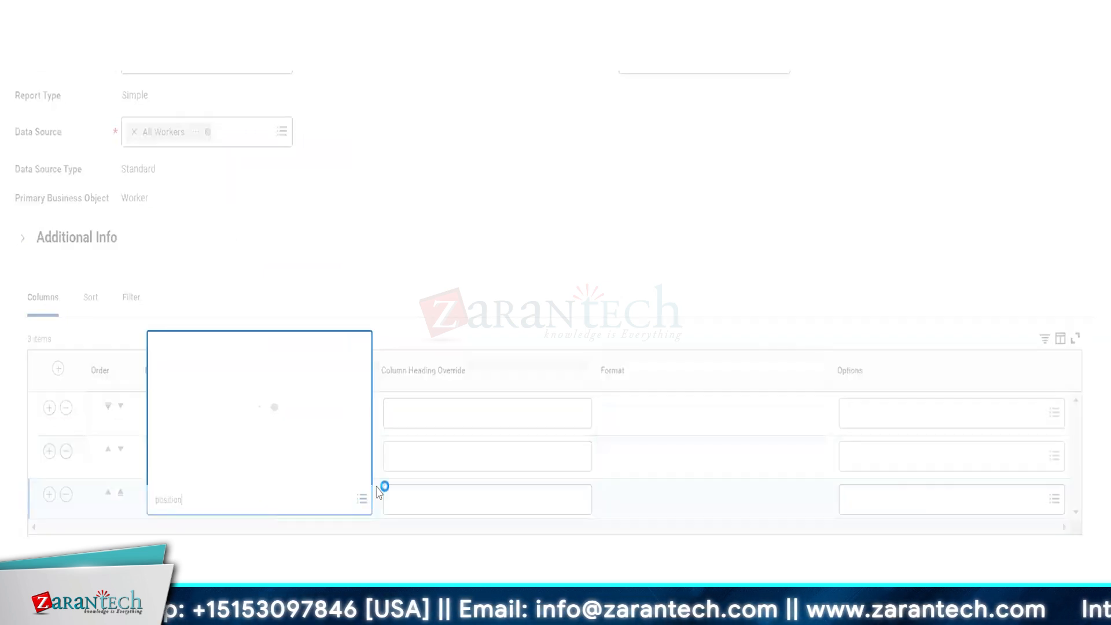
{"action": "left_click", "coordinate": [228, 191]}
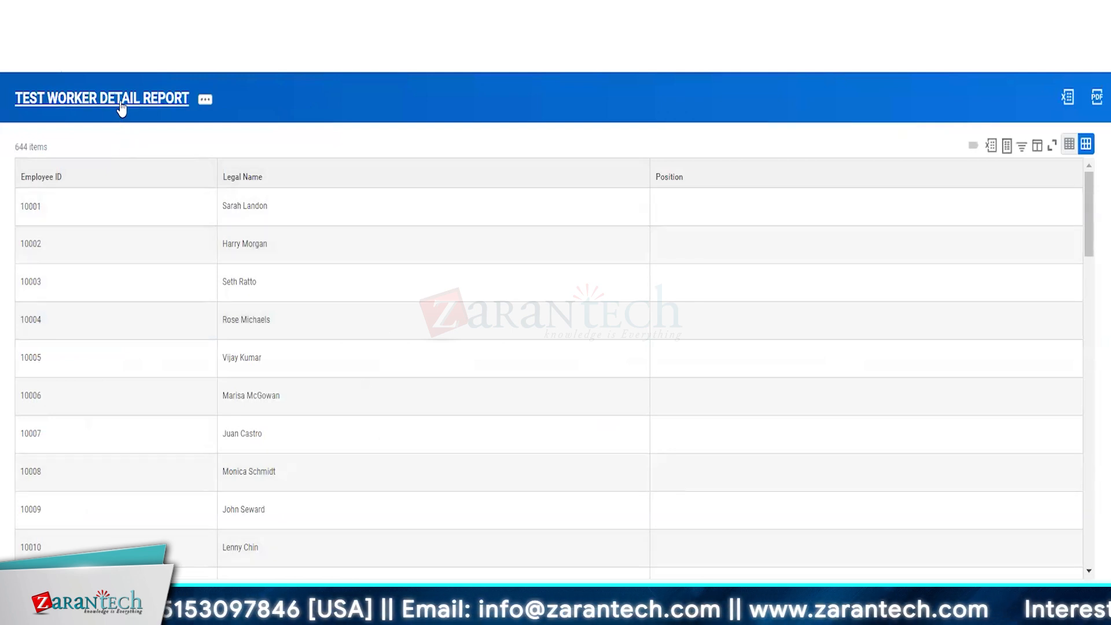
Step: Open the report's definition and review its Employee ID, Legal Name and Position columns
{"action": "left_click", "coordinate": [120, 103]}
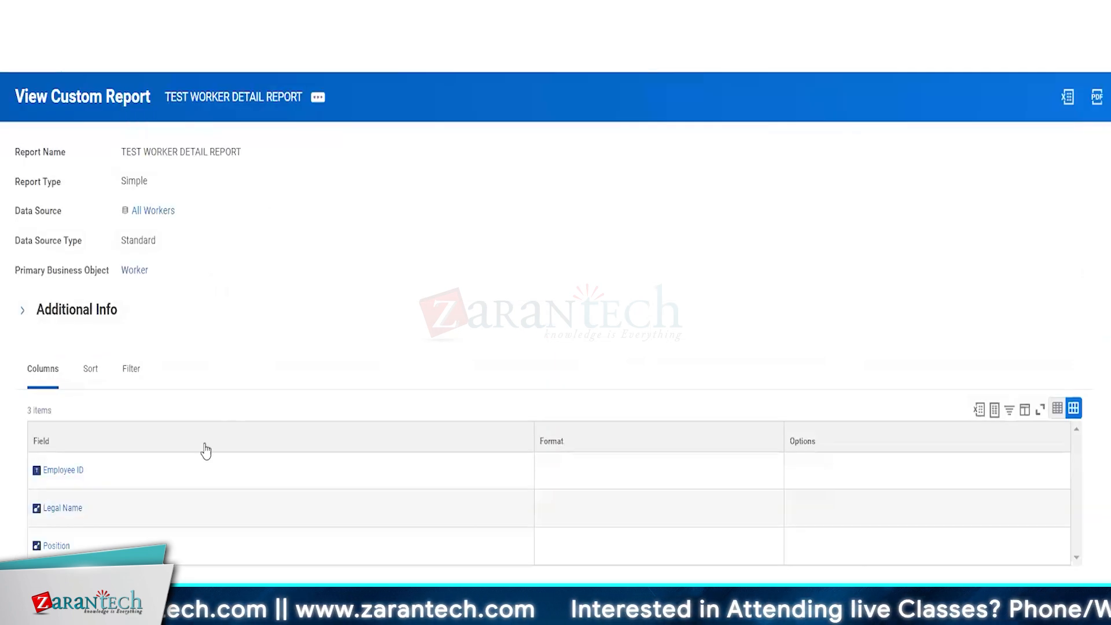
{"action": "left_click", "coordinate": [110, 481]}
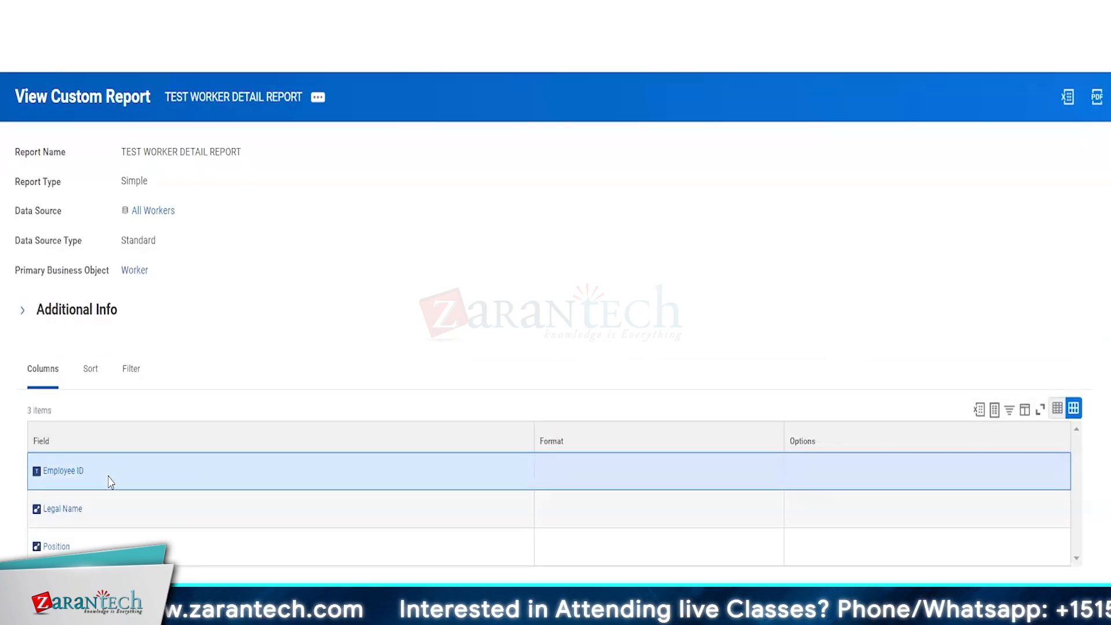
{"action": "left_click", "coordinate": [115, 518]}
{"action": "left_click", "coordinate": [114, 541]}
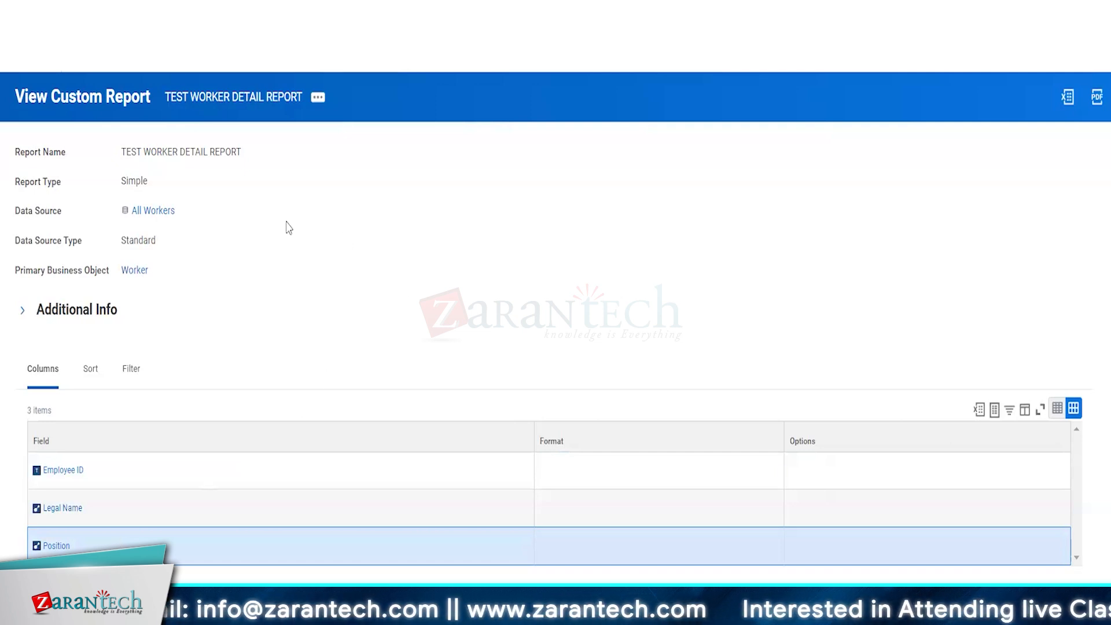
Step: Delete TEST WORKER DETAIL REPORT through its related actions
{"action": "left_click", "coordinate": [318, 103]}
{"action": "mouse_move", "coordinate": [388, 159]}
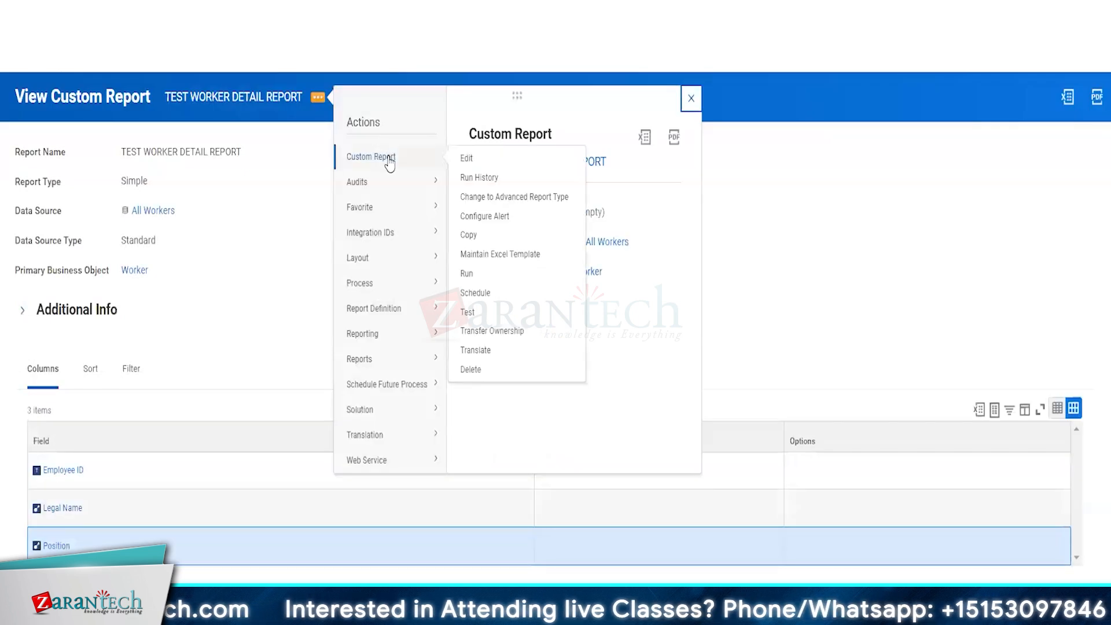
{"action": "left_click", "coordinate": [474, 371]}
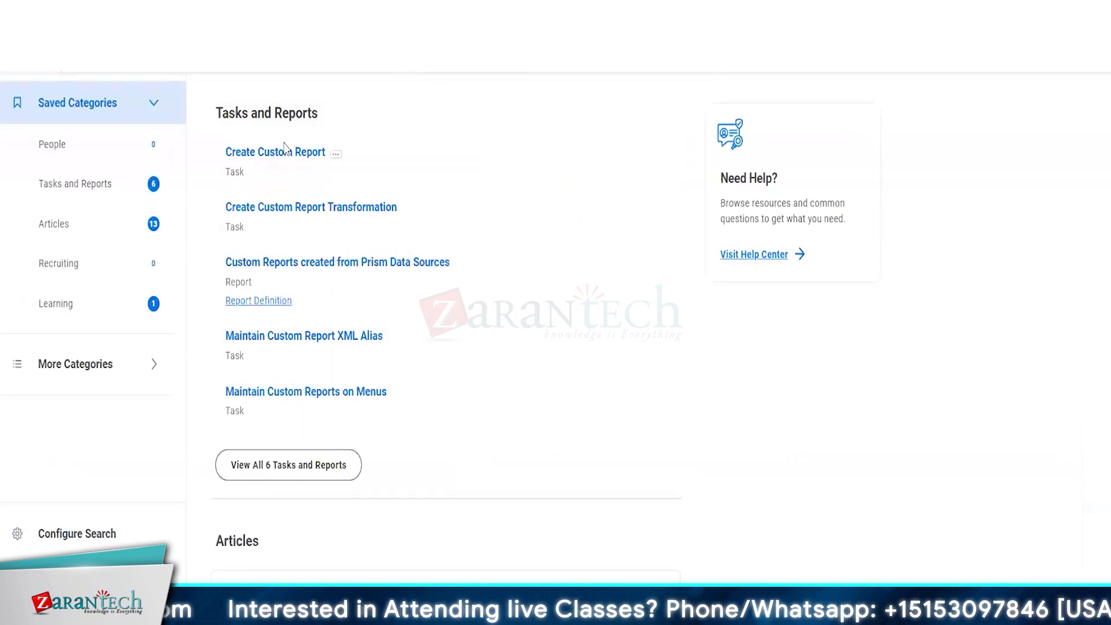
Step: Create an Advanced report named CUSTOM TEST REPORT on All Workers, with Optimized for Performance unchecked
{"action": "left_click", "coordinate": [255, 159]}
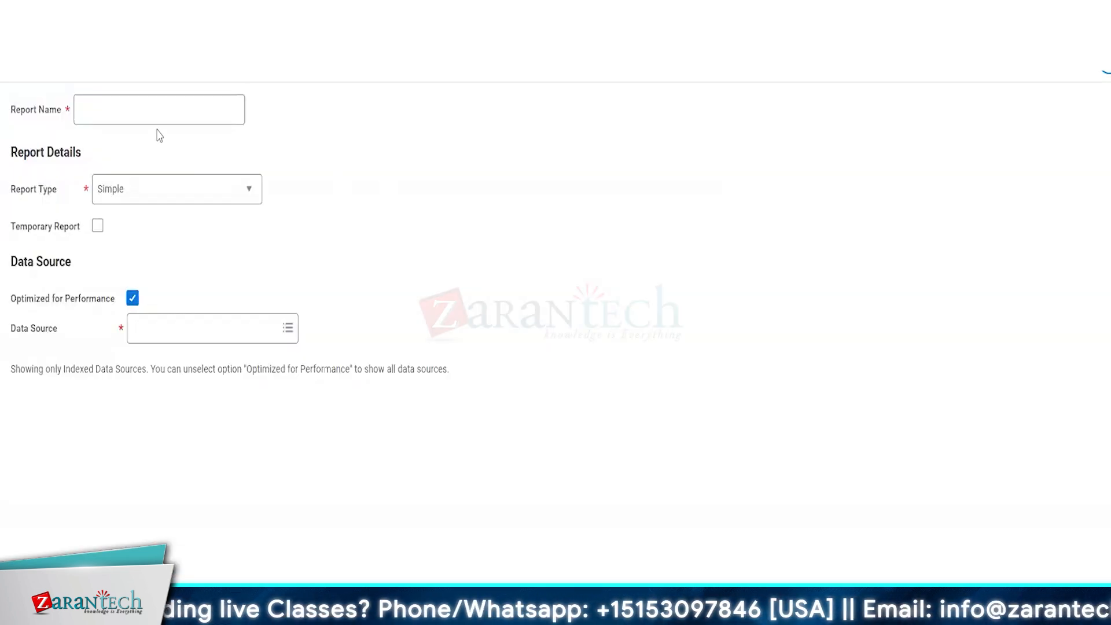
{"action": "left_click", "coordinate": [124, 112]}
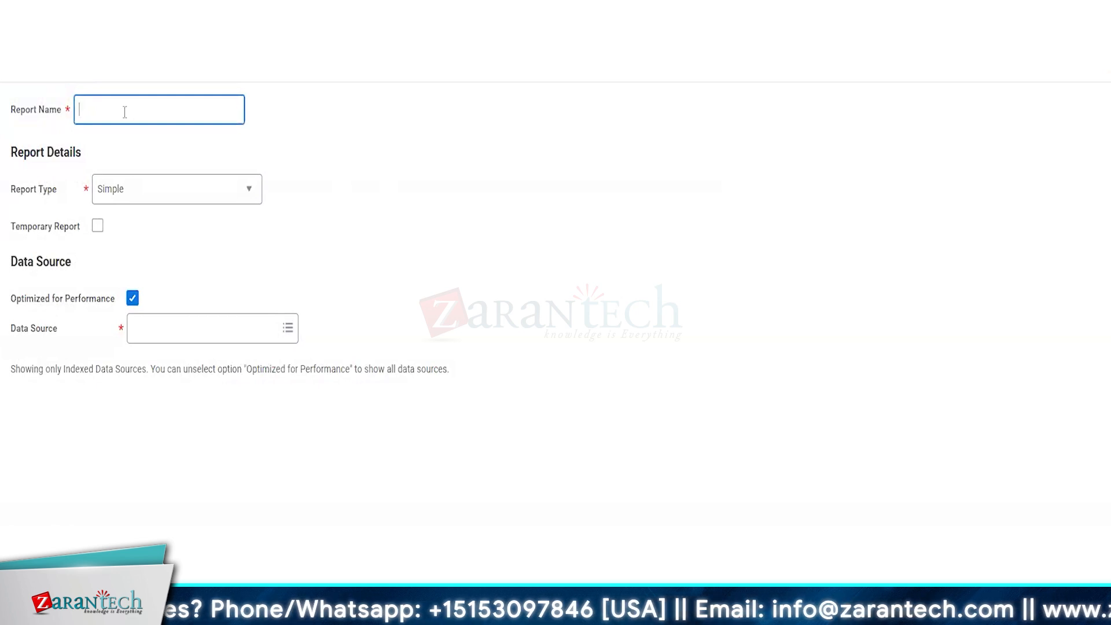
{"action": "type", "text": "CUSTOM TE"}
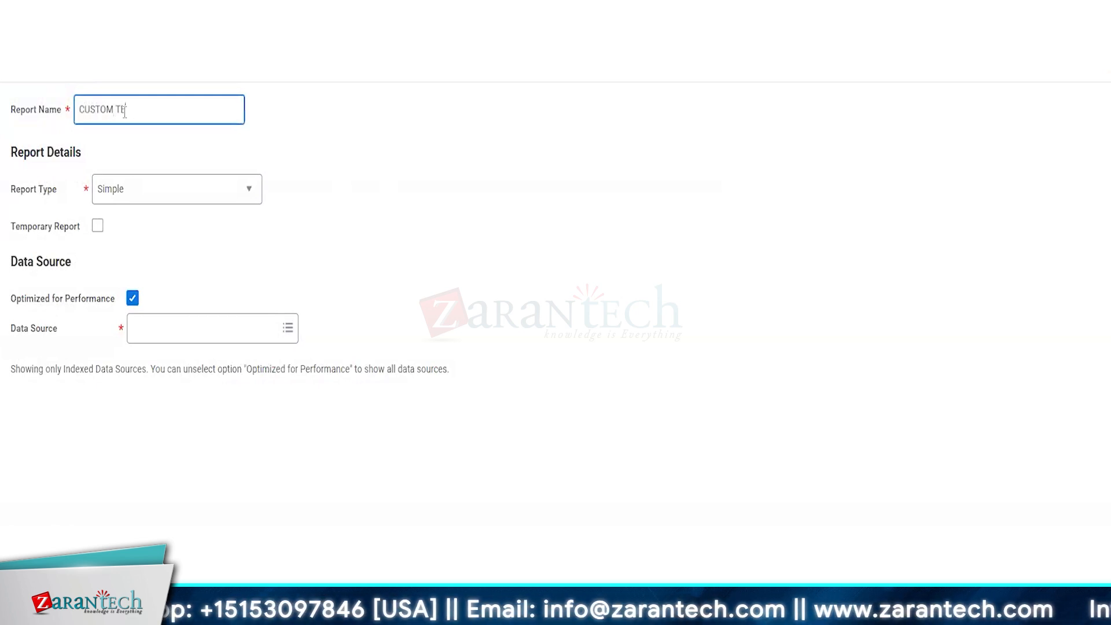
{"action": "type", "text": "ST RPE"}
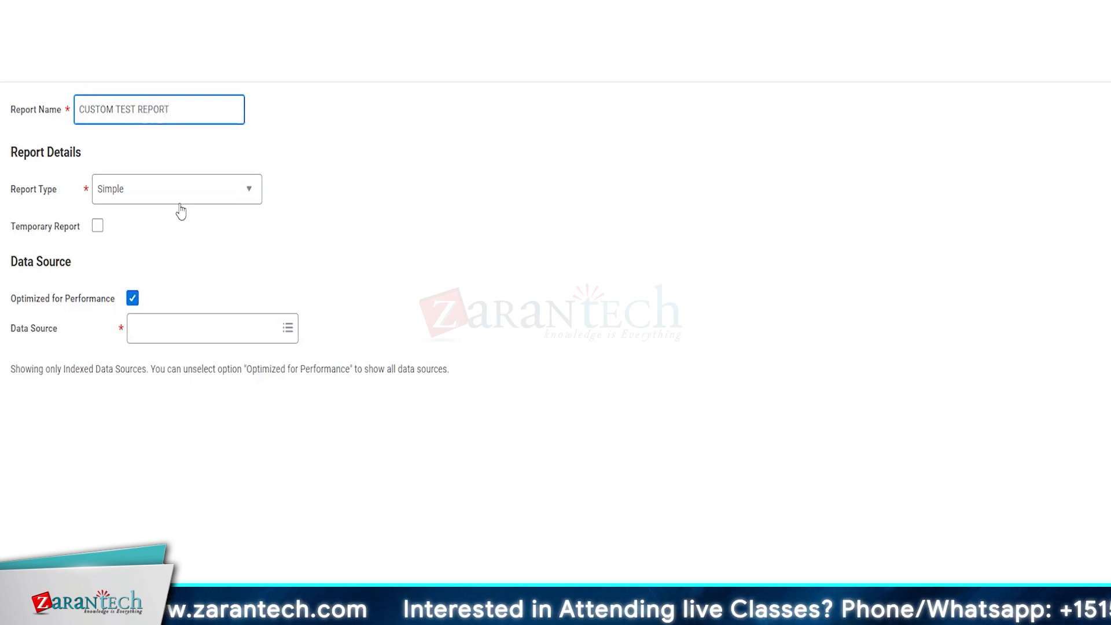
{"action": "left_click", "coordinate": [132, 197]}
{"action": "left_click", "coordinate": [139, 249]}
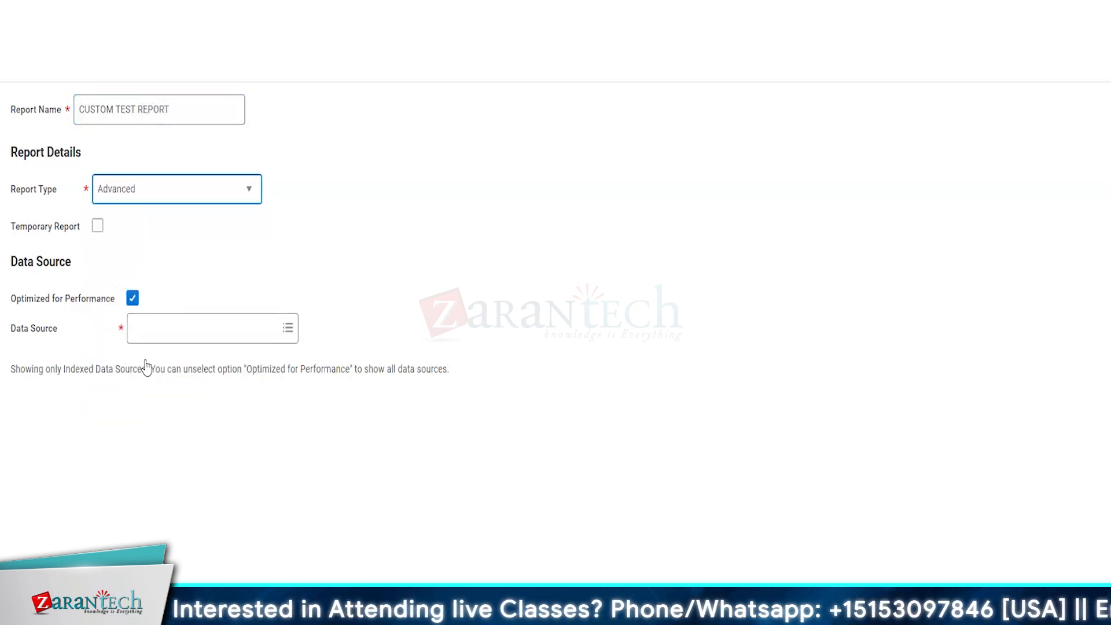
{"action": "left_click", "coordinate": [132, 328]}
{"action": "left_click", "coordinate": [145, 373]}
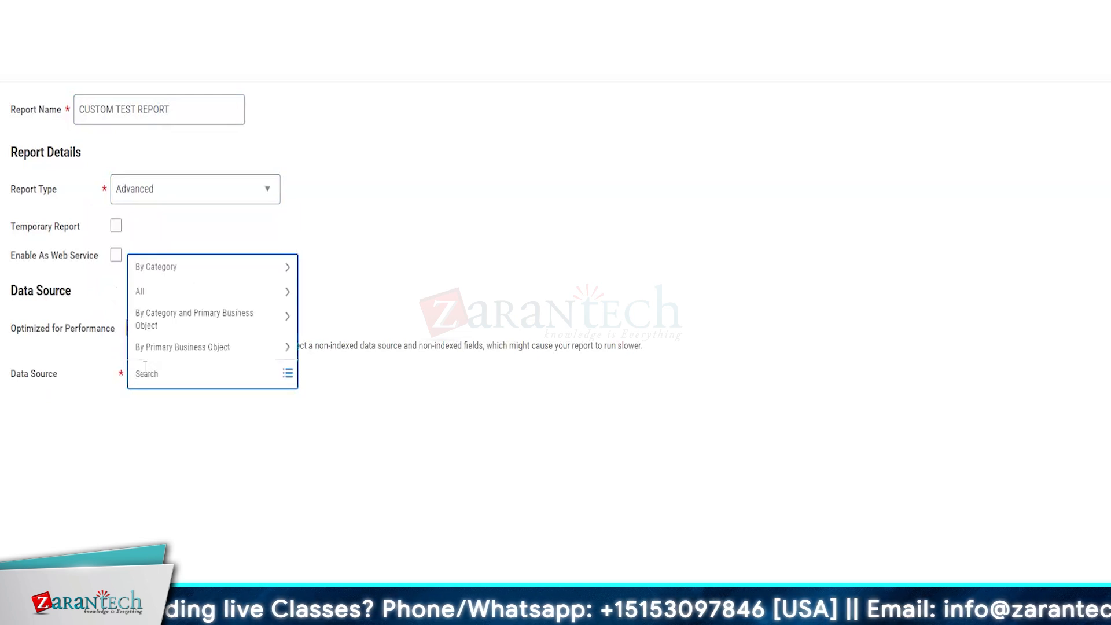
{"action": "type", "text": "ALL WORKER"}
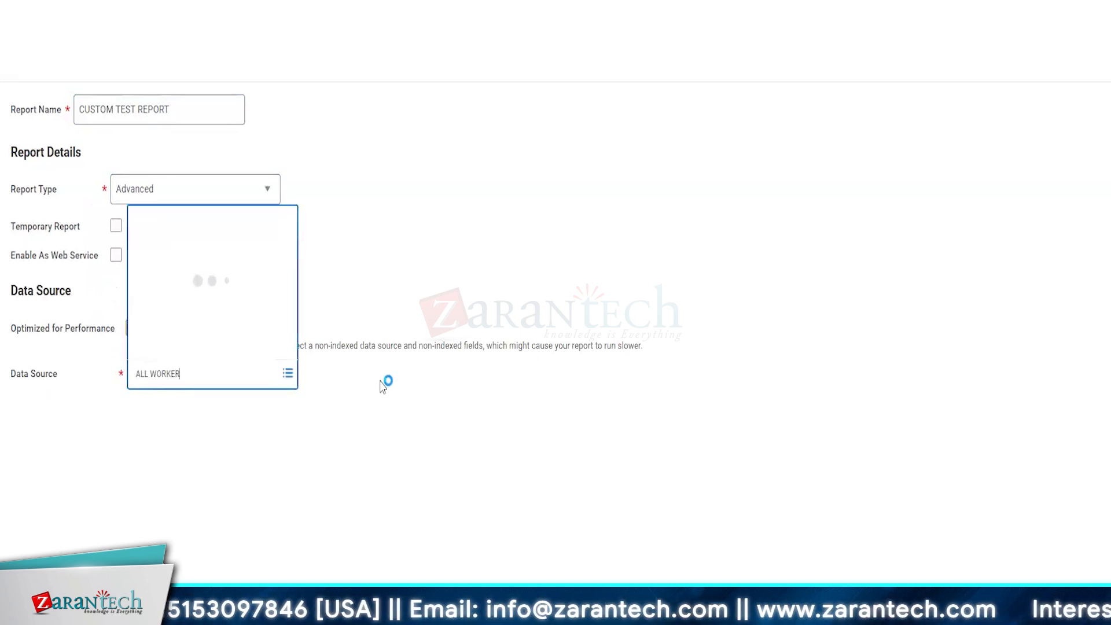
{"action": "left_click", "coordinate": [181, 84]}
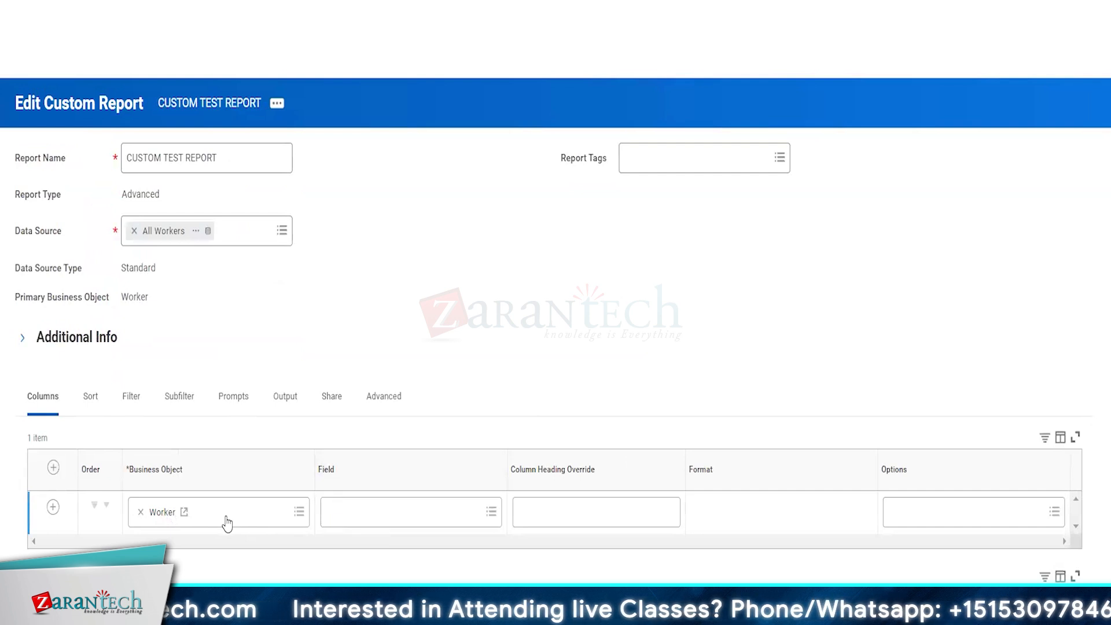
Step: Add a second column row on the Position business object, then insert two more column rows
{"action": "left_click", "coordinate": [46, 507]}
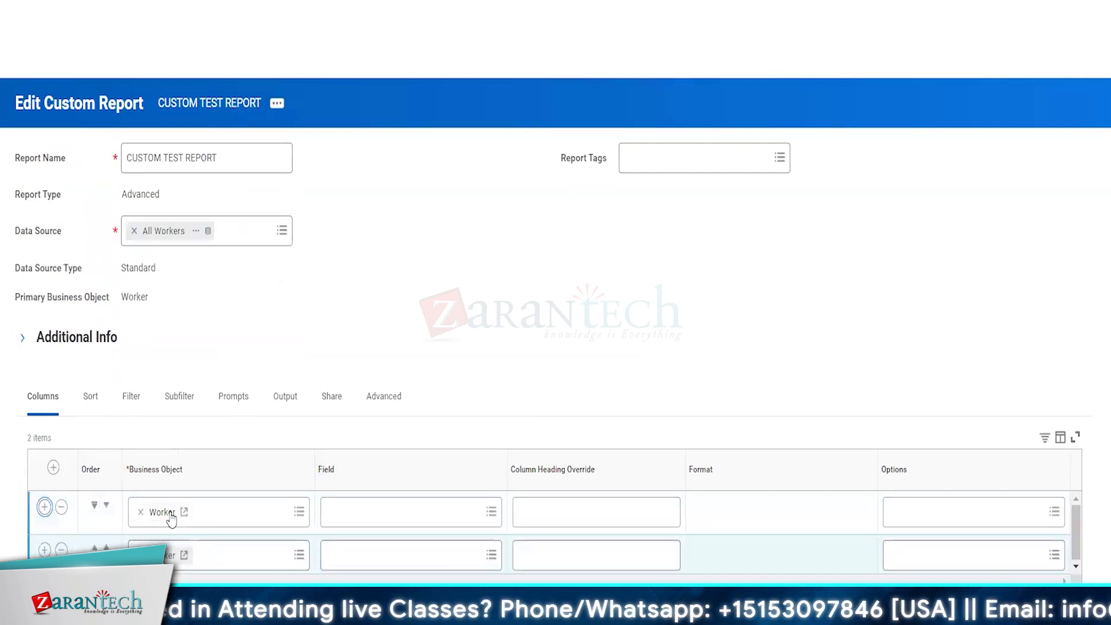
{"action": "left_click", "coordinate": [200, 554]}
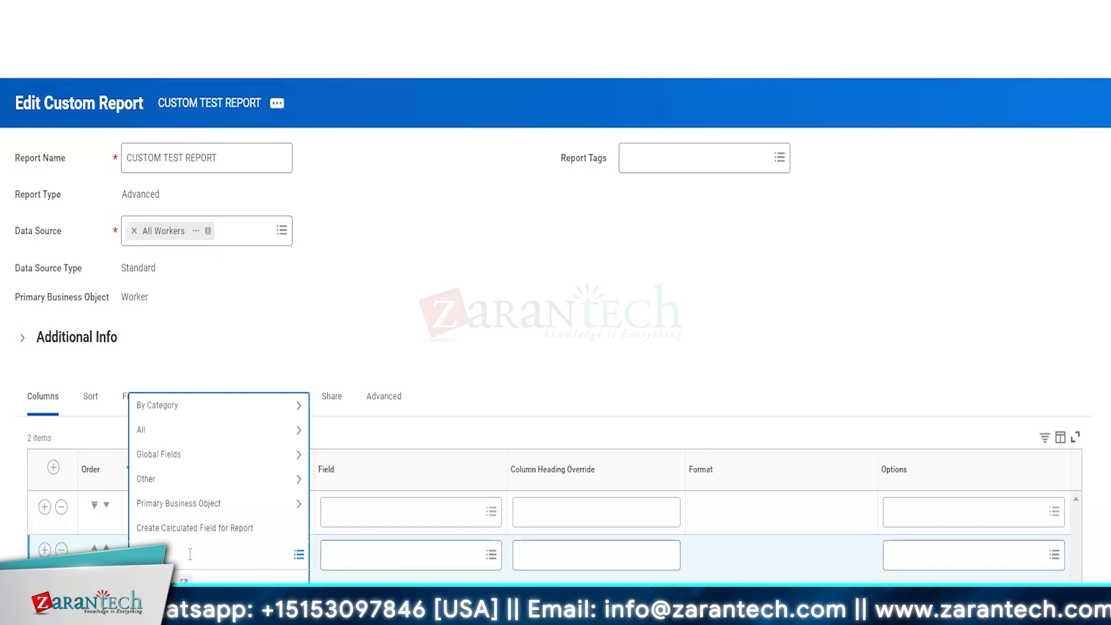
{"action": "key", "text": "Return"}
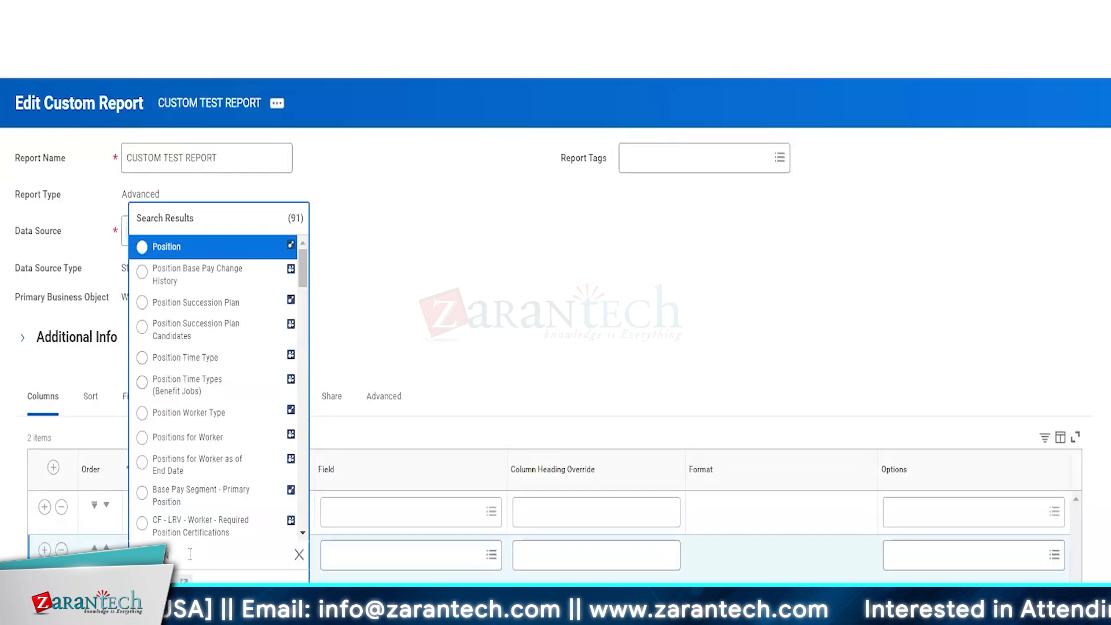
{"action": "left_click", "coordinate": [152, 250]}
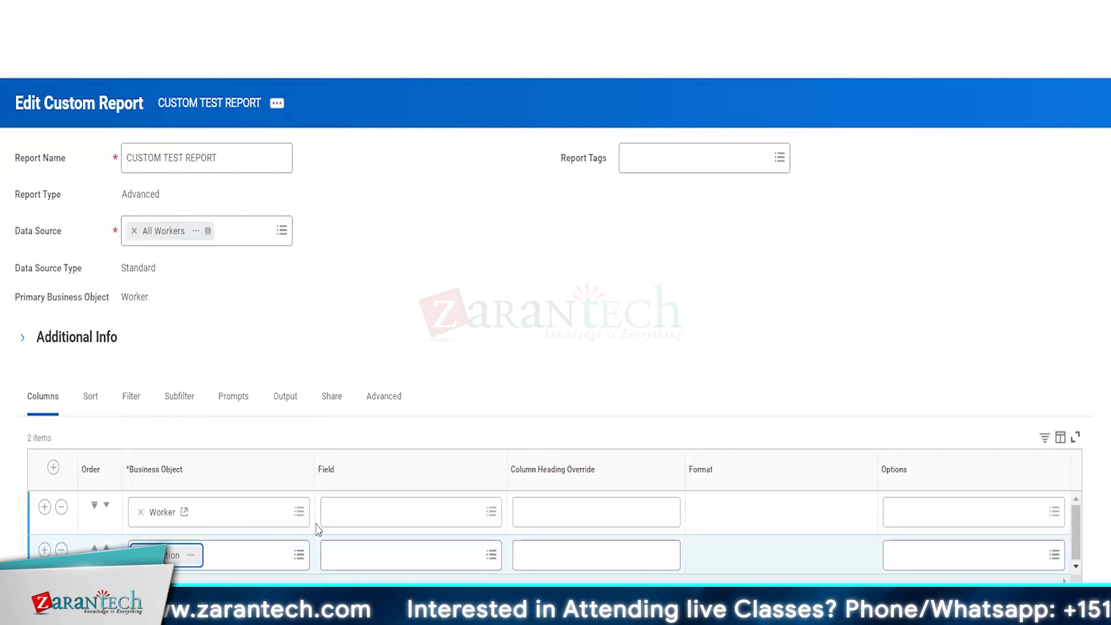
{"action": "left_click", "coordinate": [44, 507]}
{"action": "left_click", "coordinate": [45, 507]}
Step: Fill the four column fields with Employee ID, Legal Name, Position and Reference ID
{"action": "scroll", "coordinate": [265, 537], "scroll_direction": "down", "scroll_amount": 3}
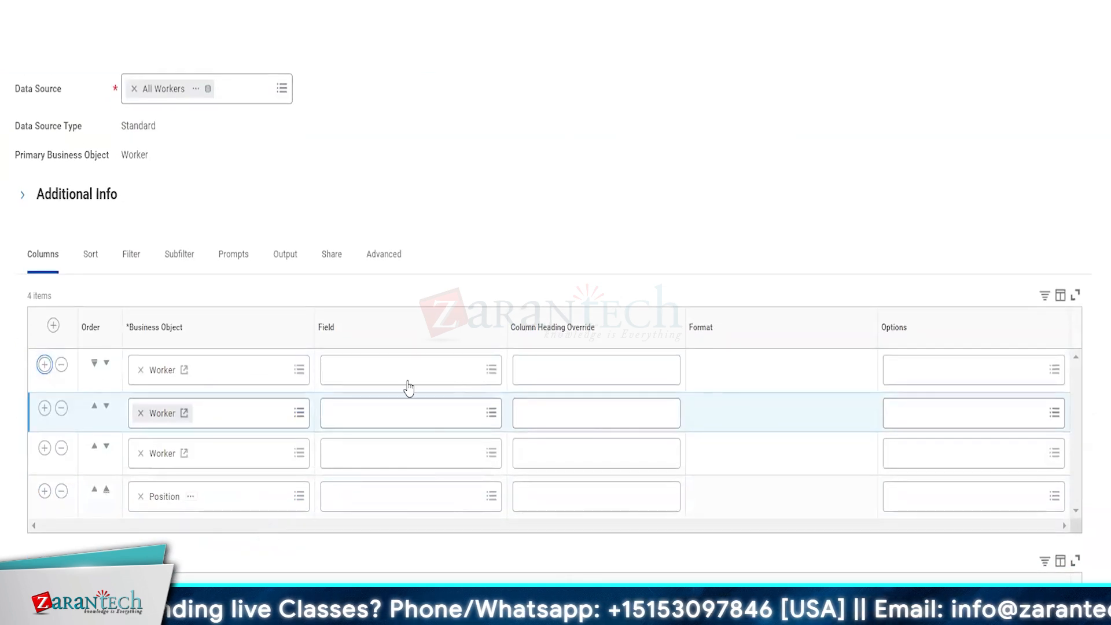
{"action": "left_click", "coordinate": [375, 371]}
{"action": "type", "text": "EMPLOYEE"}
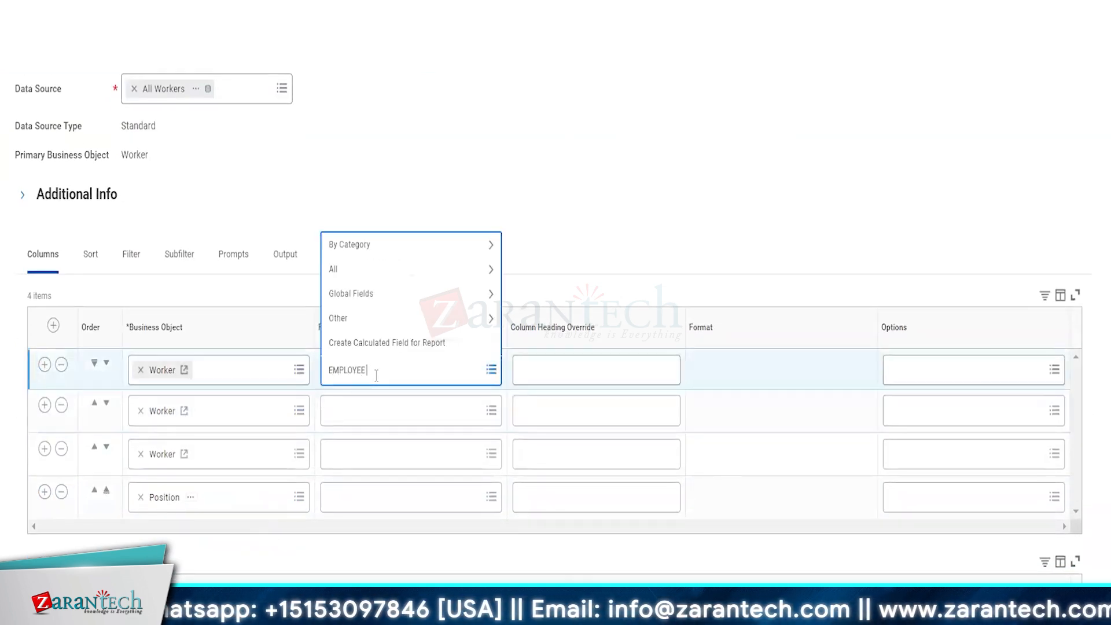
{"action": "left_click", "coordinate": [375, 406]}
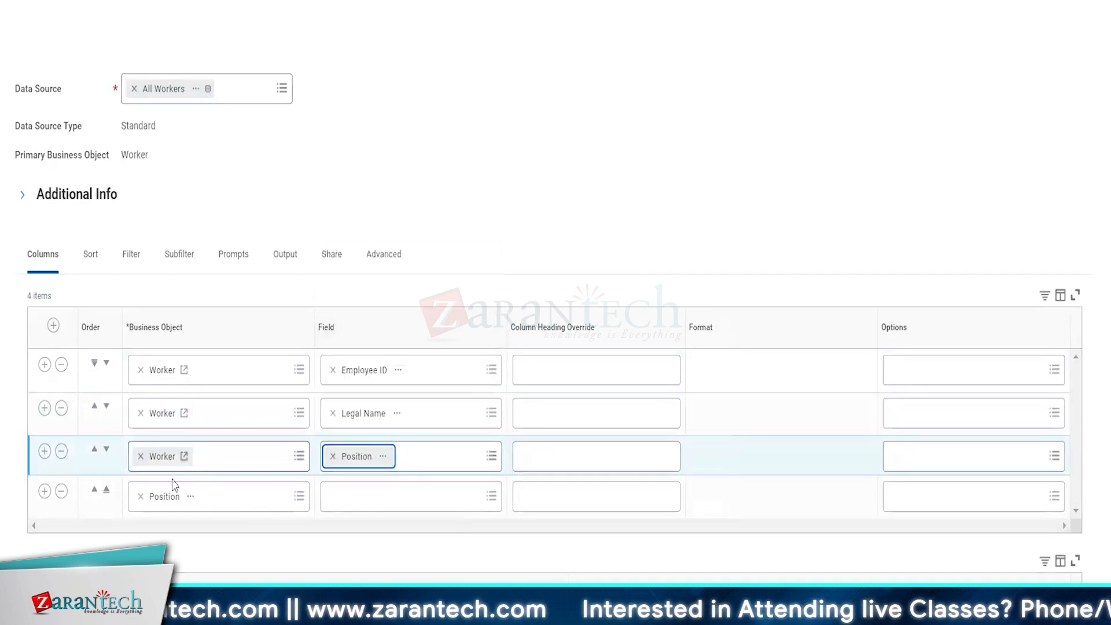
{"action": "left_click", "coordinate": [353, 496]}
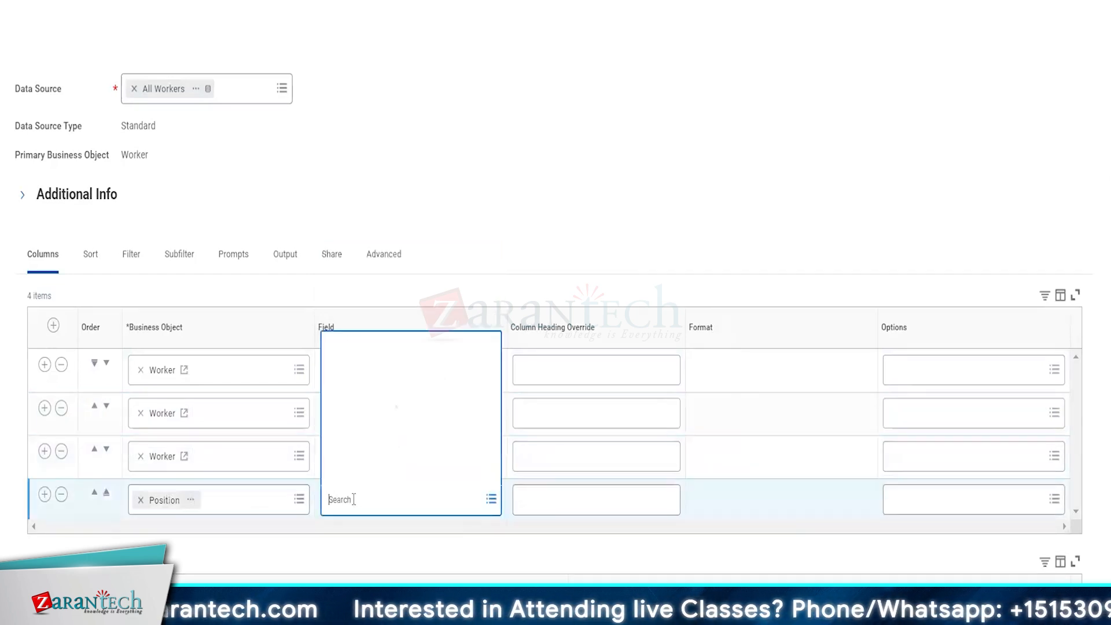
{"action": "type", "text": "referece i"}
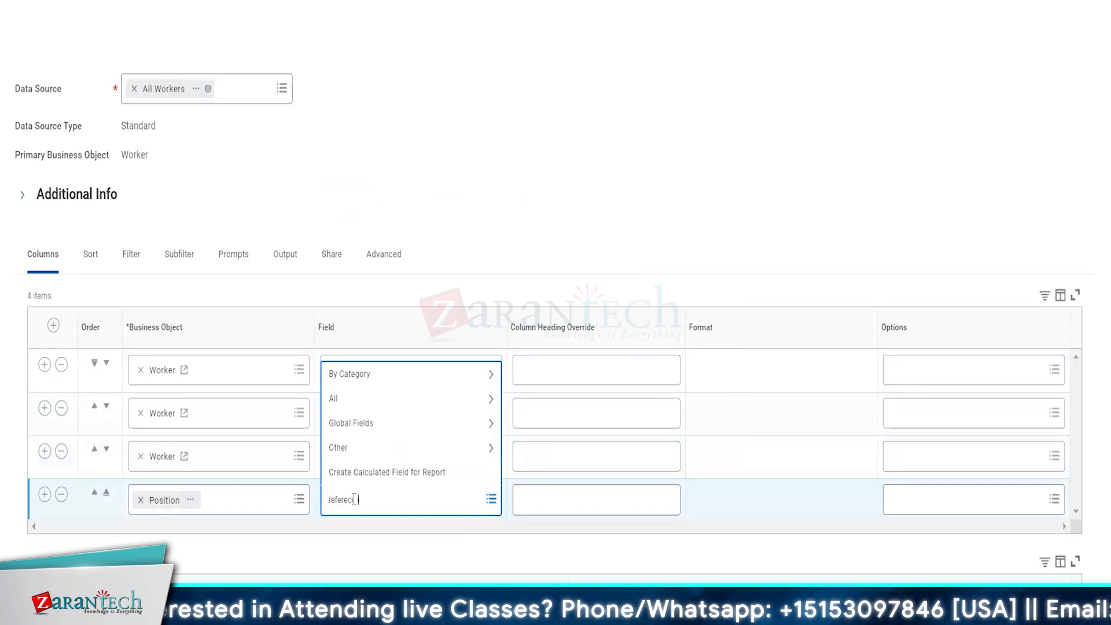
{"action": "type", "text": "d"}
{"action": "key", "text": "Return"}
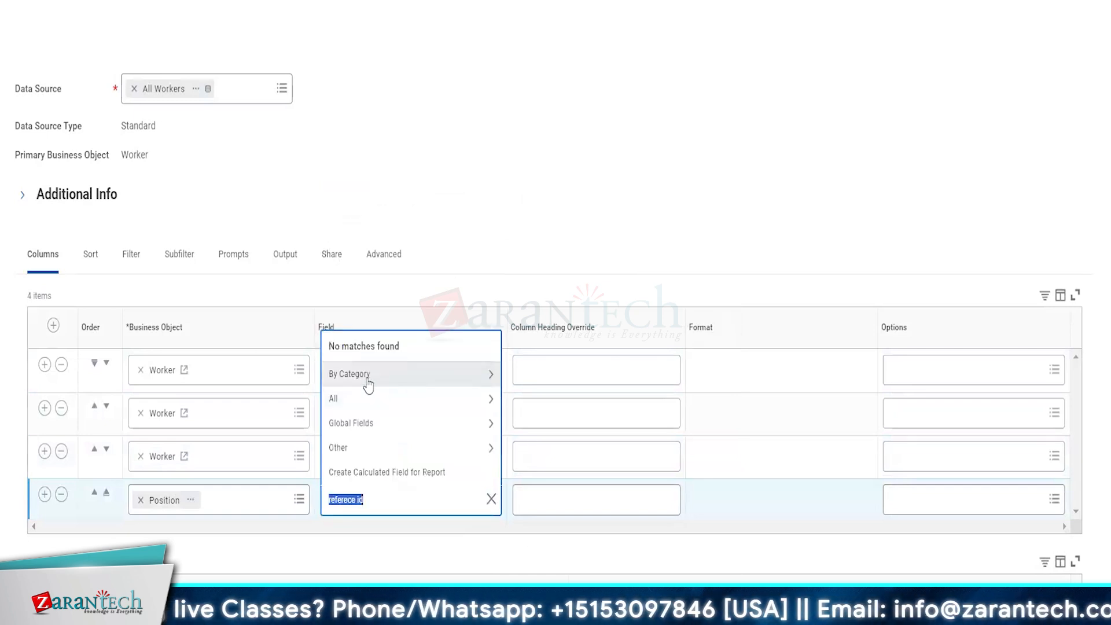
{"action": "type", "text": "ref"}
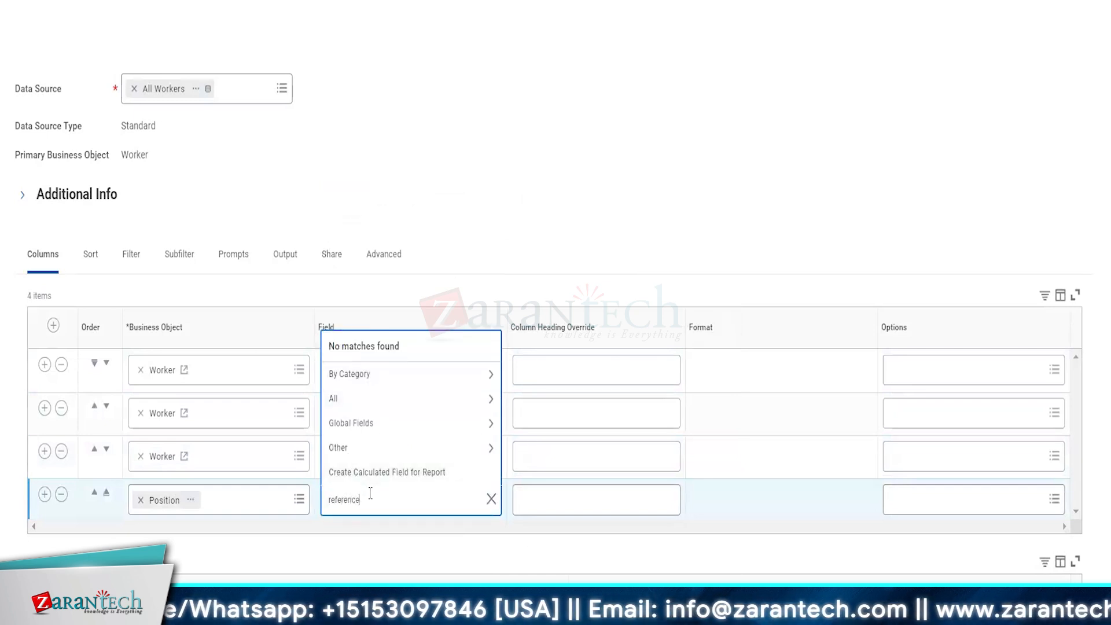
{"action": "key", "text": "Return"}
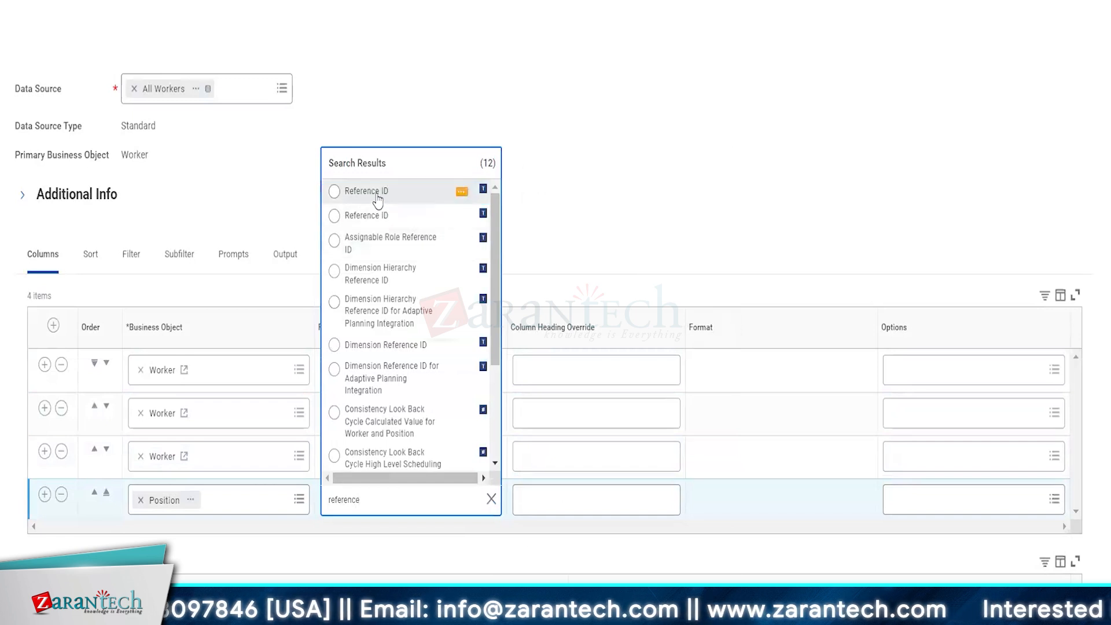
{"action": "left_click", "coordinate": [459, 186]}
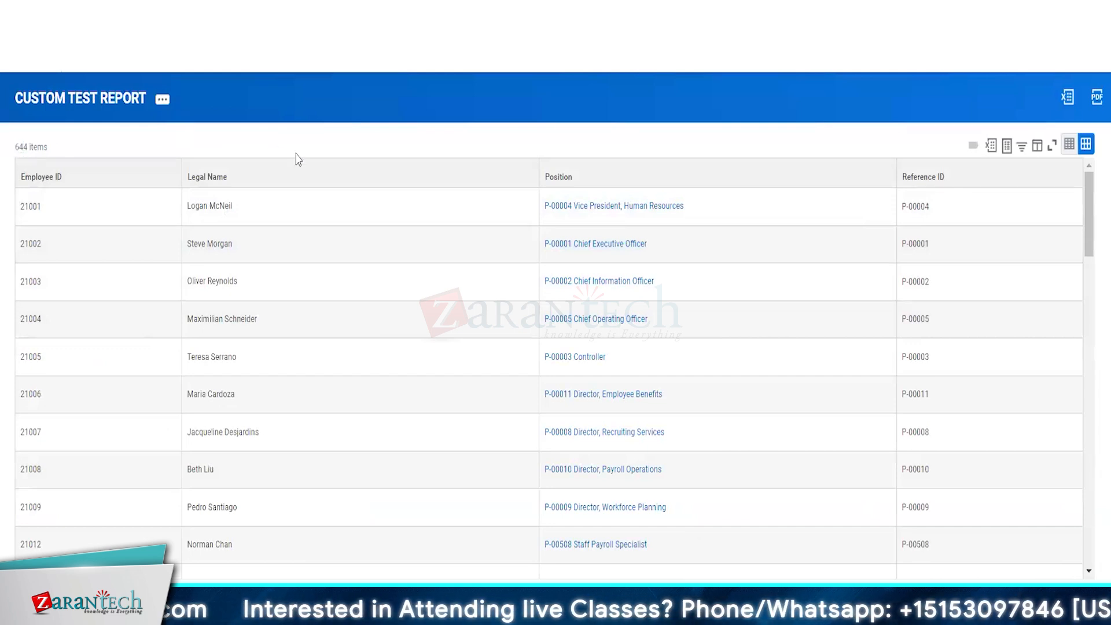
Step: Inspect employee 21001's row and its P-00004 reference ID, then return to the report definition
{"action": "scroll", "coordinate": [315, 376], "scroll_direction": "down", "scroll_amount": 2}
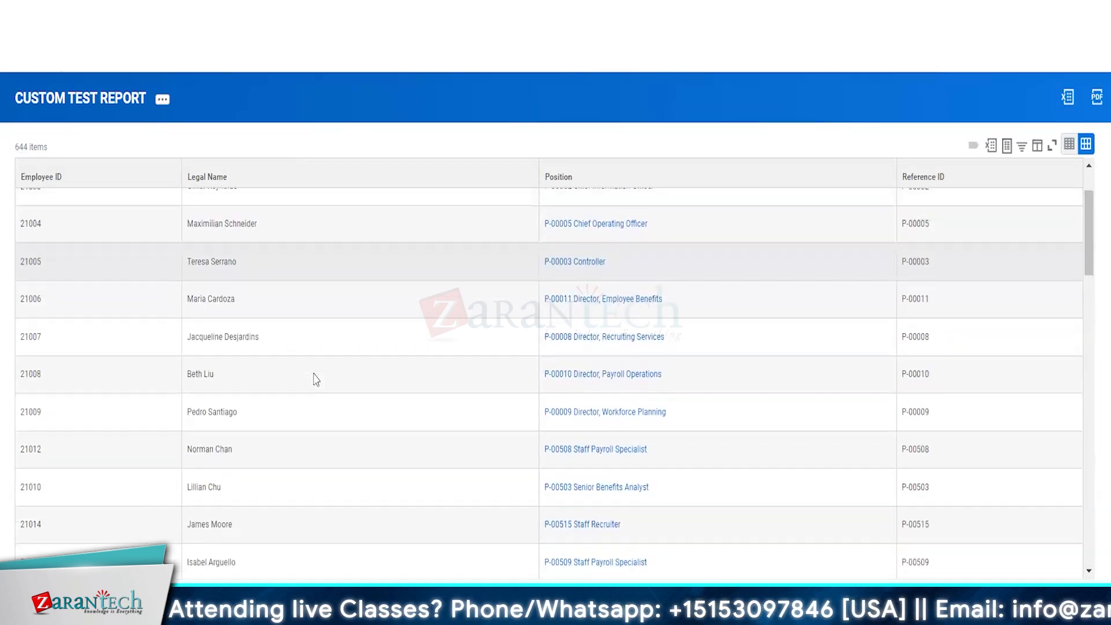
{"action": "scroll", "coordinate": [315, 376], "scroll_direction": "up", "scroll_amount": 2}
{"action": "left_click", "coordinate": [333, 210]}
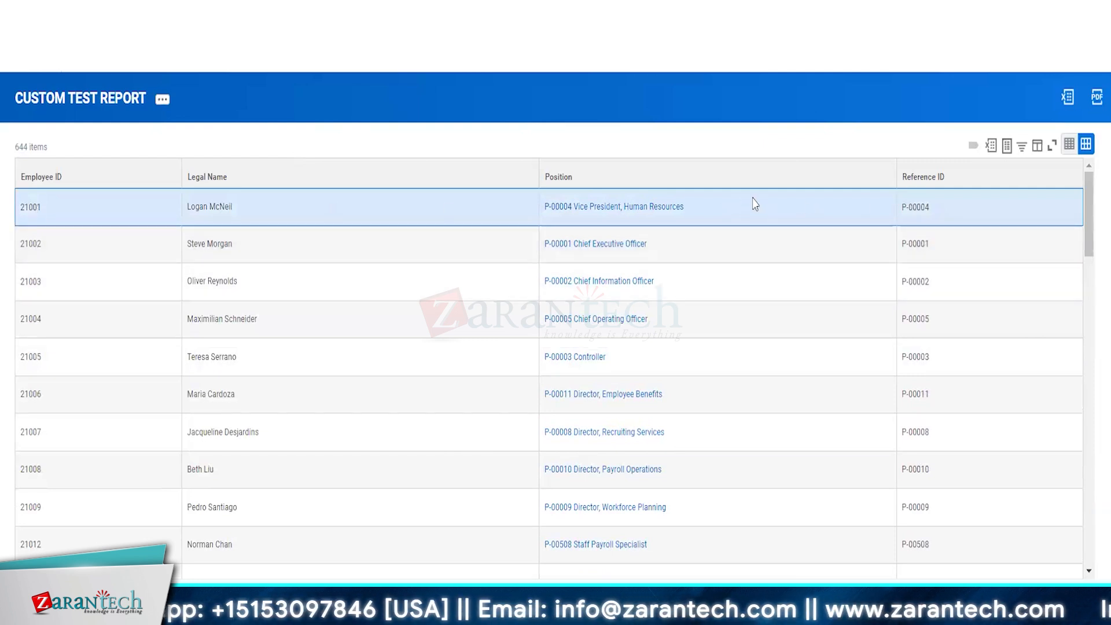
{"action": "left_click_drag", "start_coordinate": [901, 207], "coordinate": [944, 211]}
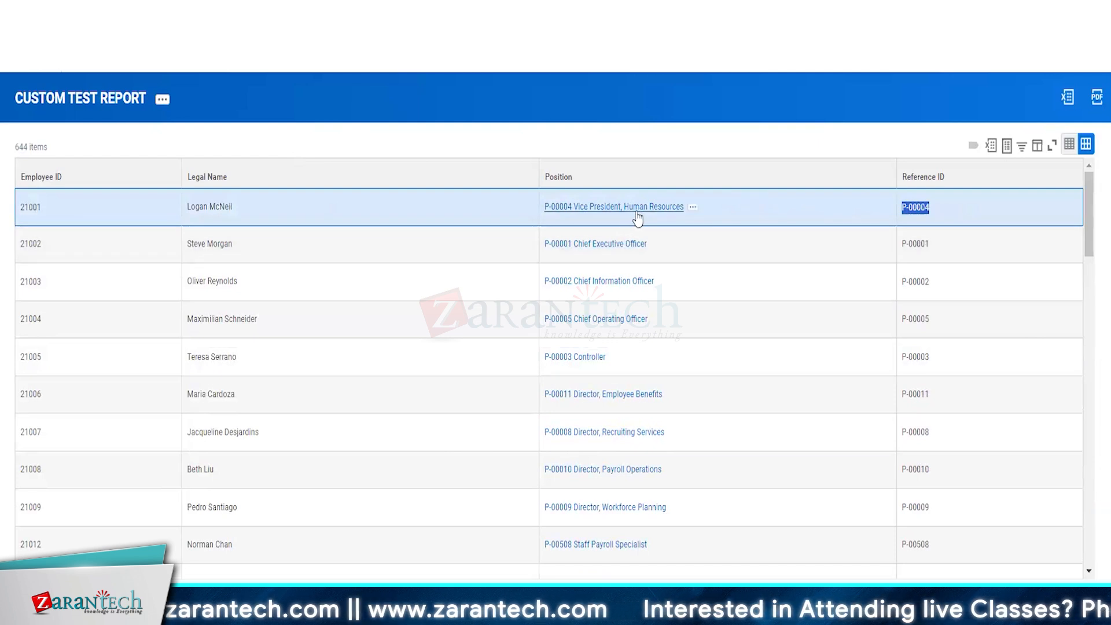
{"action": "mouse_move", "coordinate": [693, 209]}
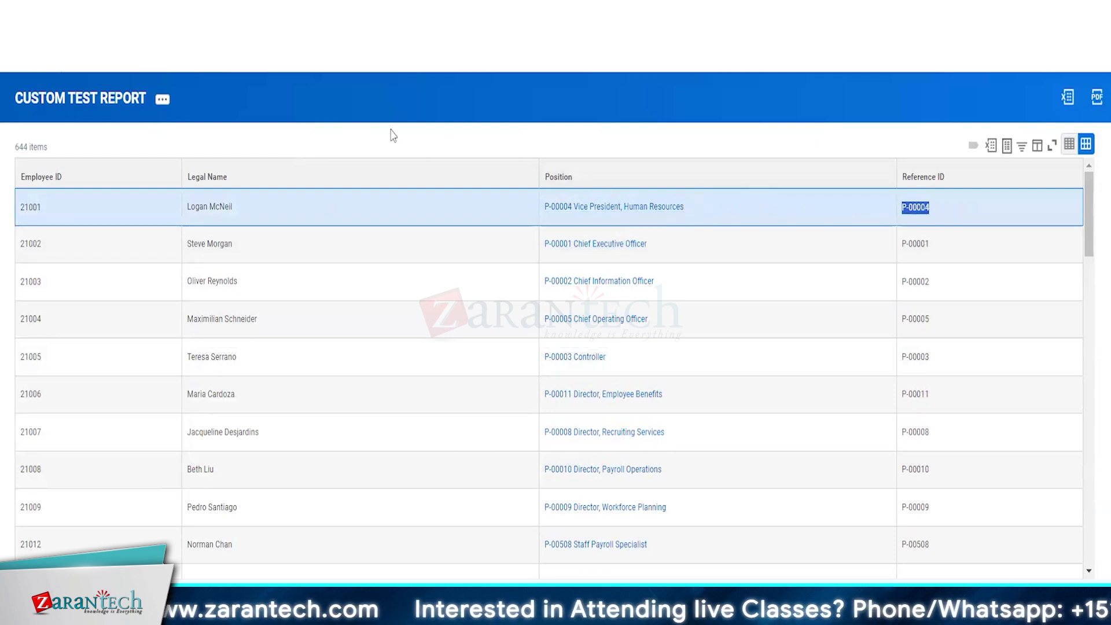
{"action": "left_click", "coordinate": [107, 99]}
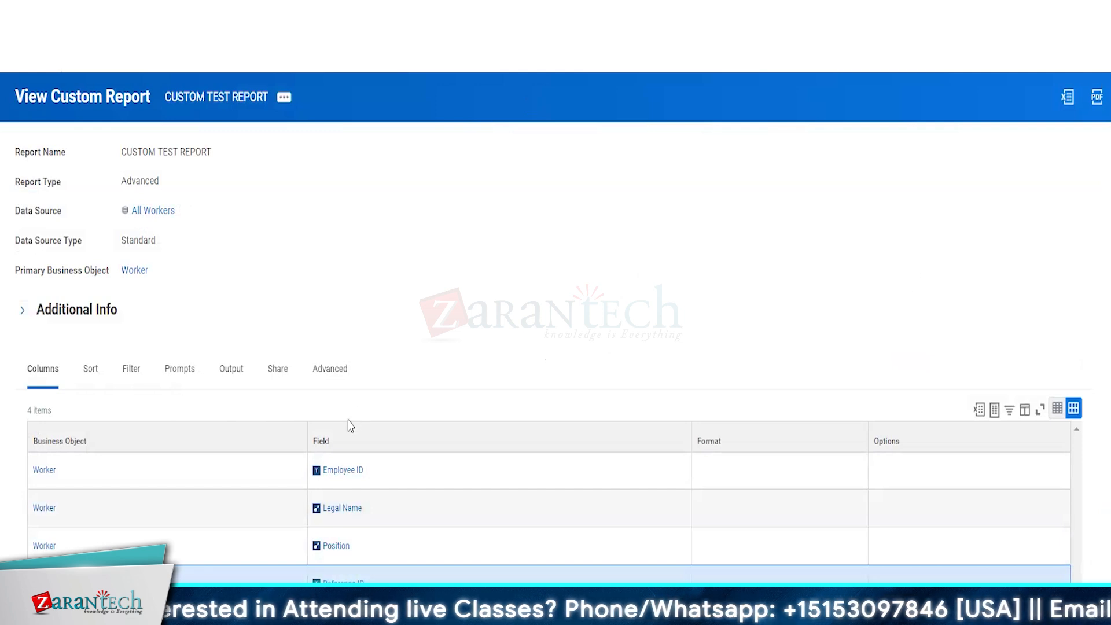
Step: Choose Edit from CUSTOM TEST REPORT's Custom Report related actions
{"action": "left_click", "coordinate": [284, 100]}
{"action": "mouse_move", "coordinate": [333, 155]}
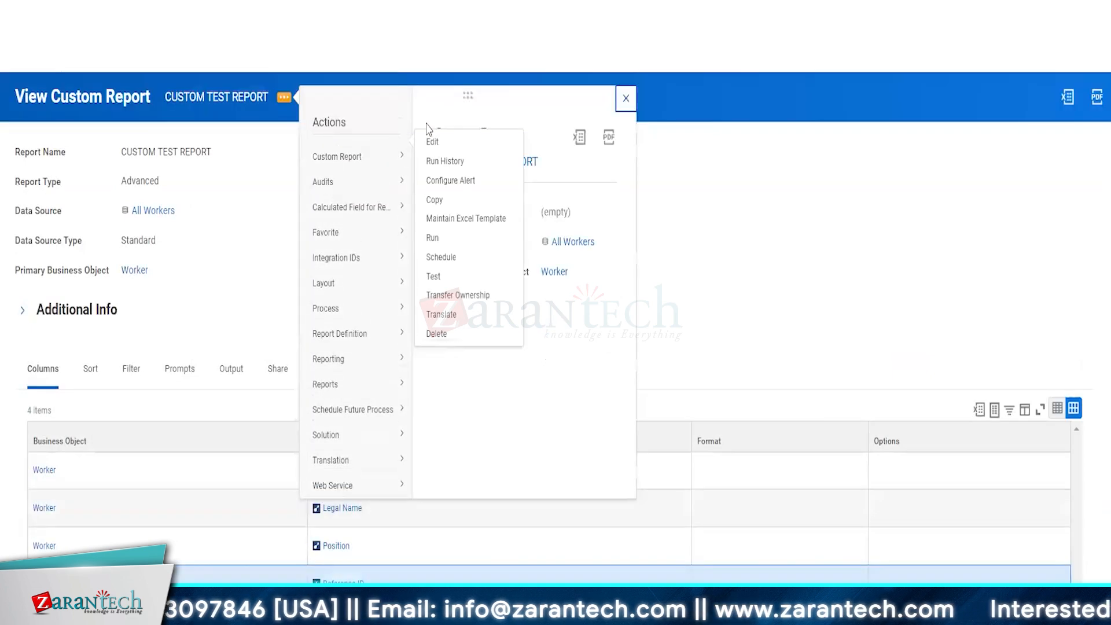
{"action": "left_click", "coordinate": [434, 142]}
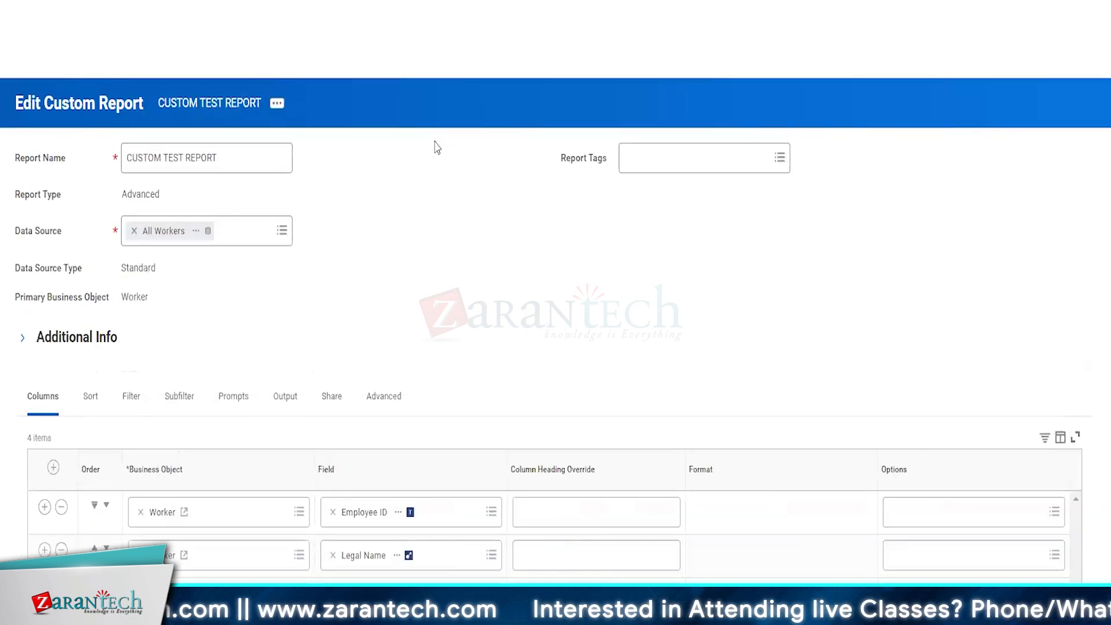
Step: Add a sort row on the report field Legal Name, Alphabetical - Ascending
{"action": "left_click", "coordinate": [91, 397]}
{"action": "scroll", "coordinate": [546, 221], "scroll_direction": "down", "scroll_amount": 5}
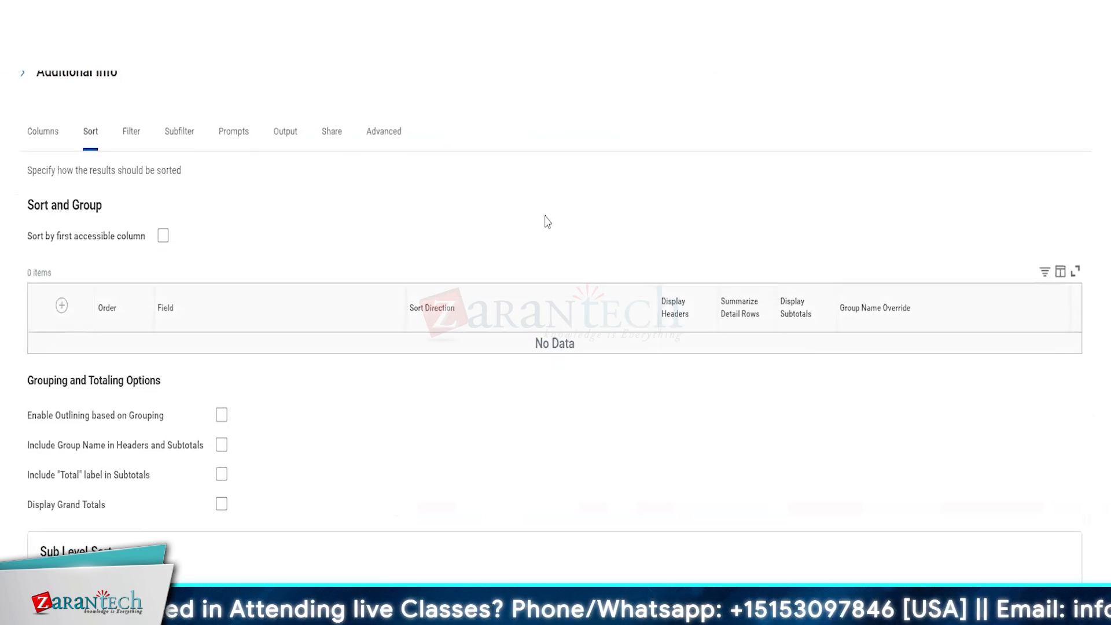
{"action": "left_click", "coordinate": [61, 305]}
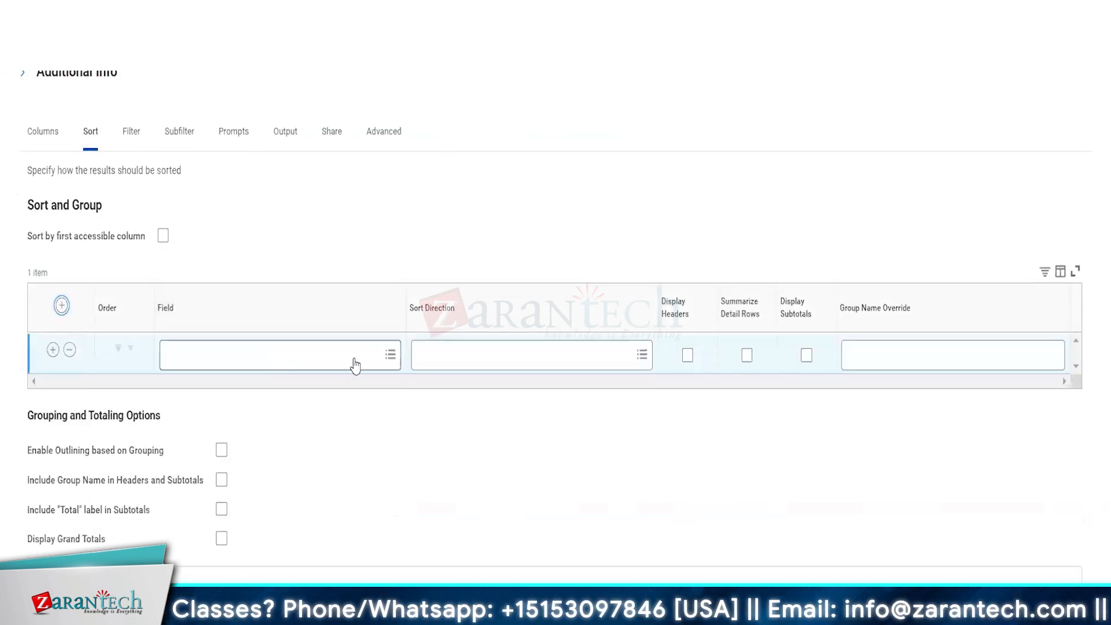
{"action": "left_click", "coordinate": [323, 357]}
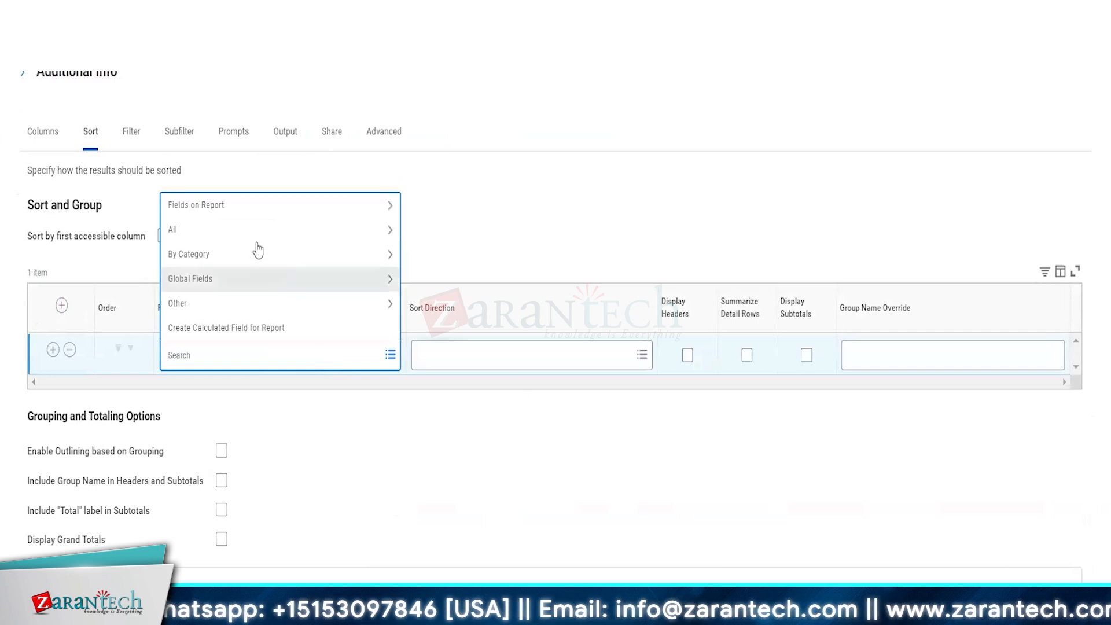
{"action": "left_click", "coordinate": [227, 207]}
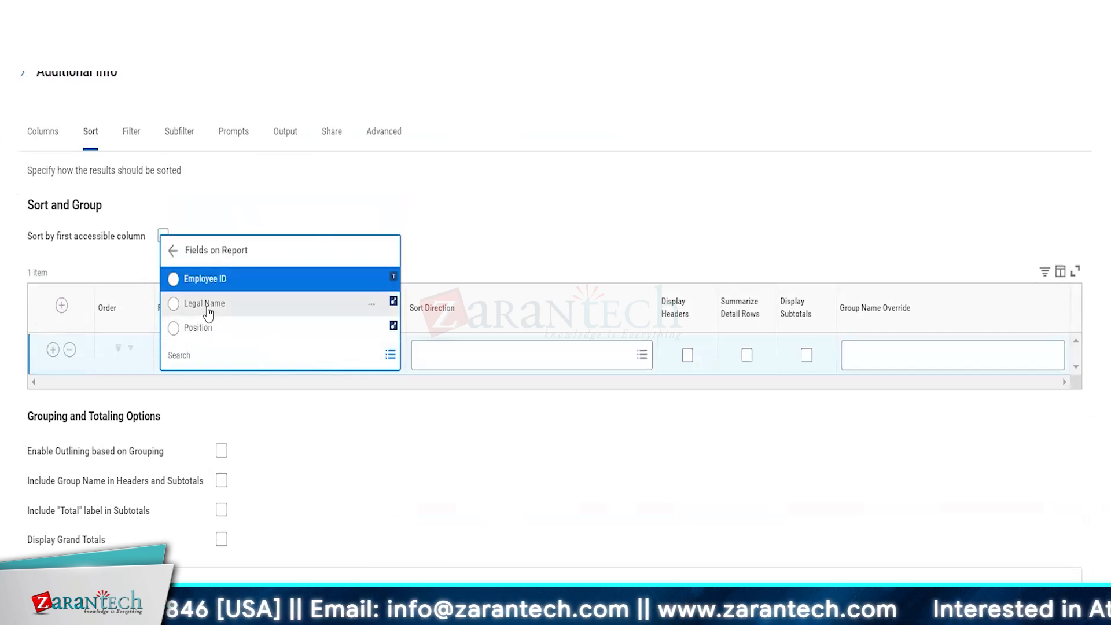
{"action": "left_click", "coordinate": [208, 313]}
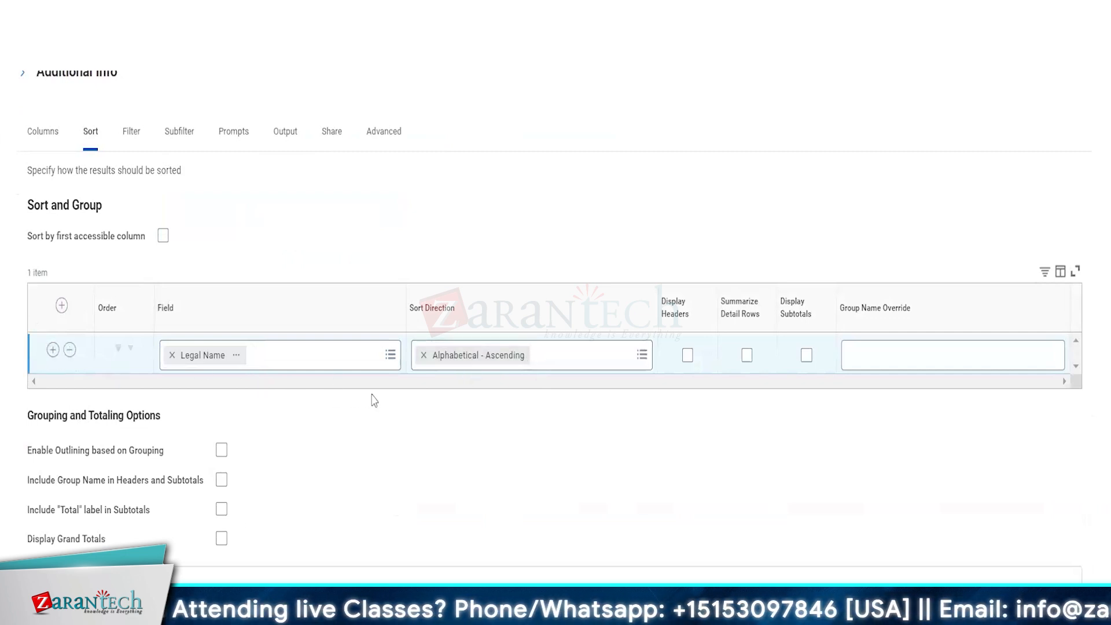
Step: Add a filter condition: field Hire Date, operator greater than or equal to, value 01/01/2020
{"action": "left_click", "coordinate": [131, 132]}
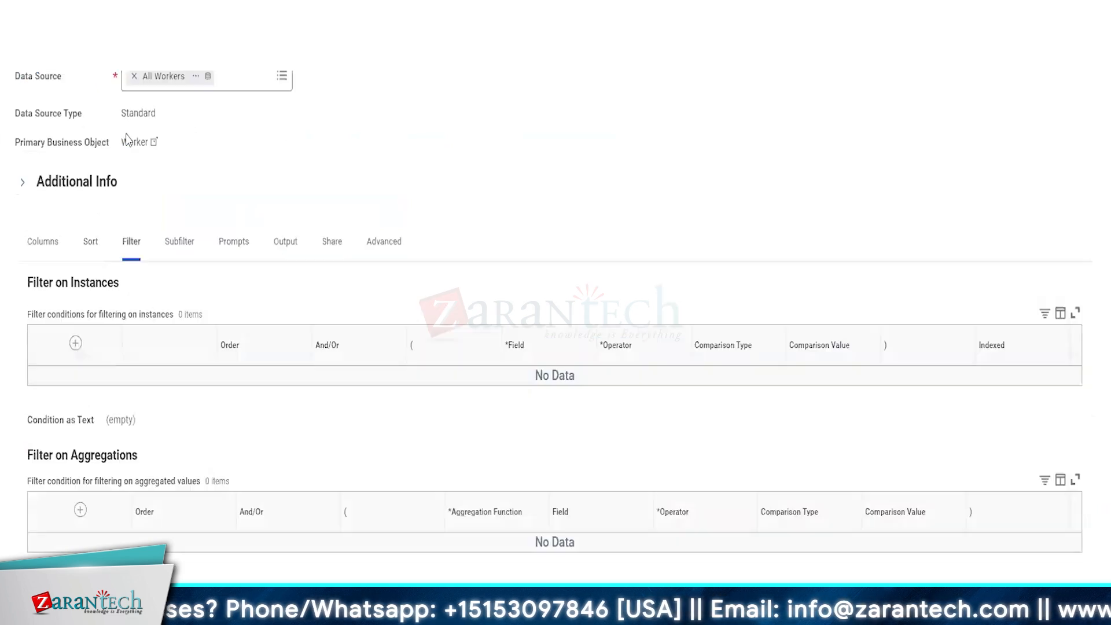
{"action": "left_click", "coordinate": [50, 343]}
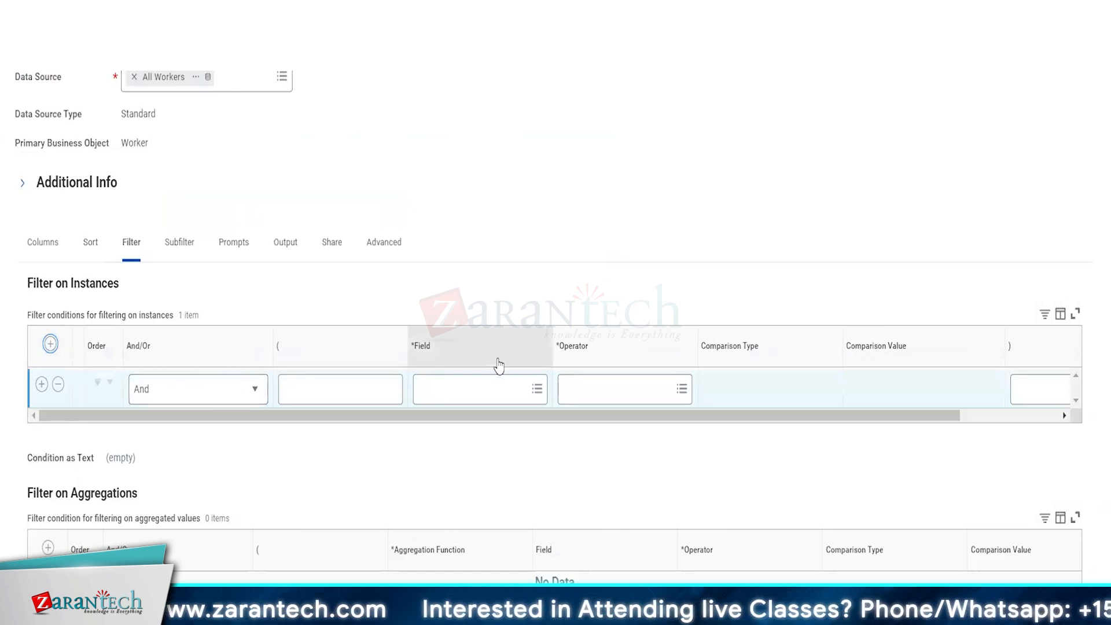
{"action": "left_click", "coordinate": [479, 384]}
{"action": "type", "text": "hire date"}
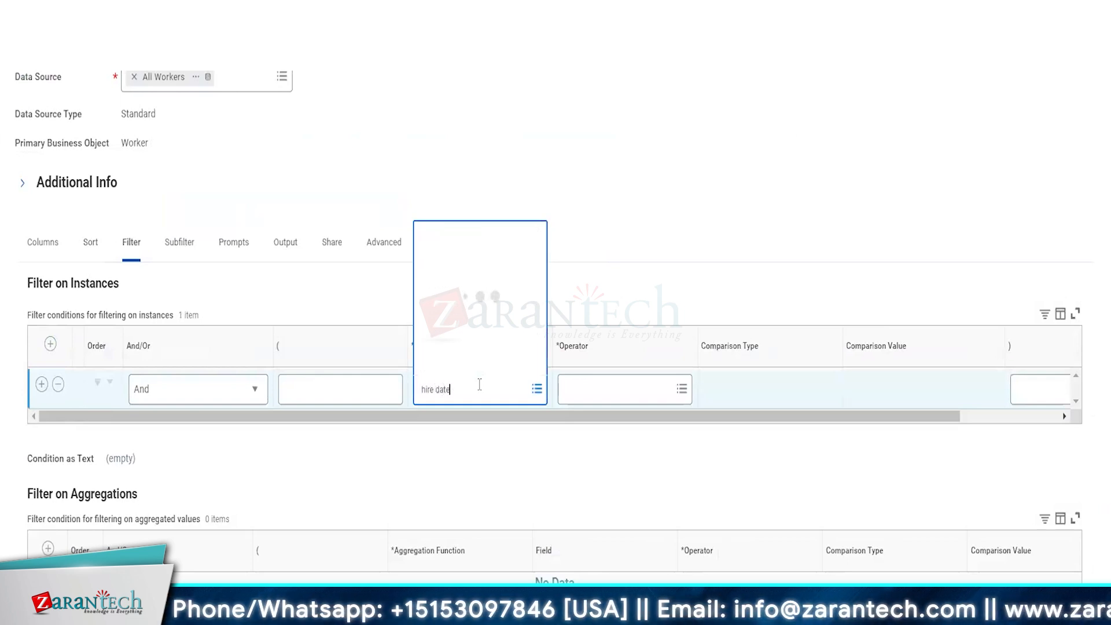
{"action": "key", "text": "Return"}
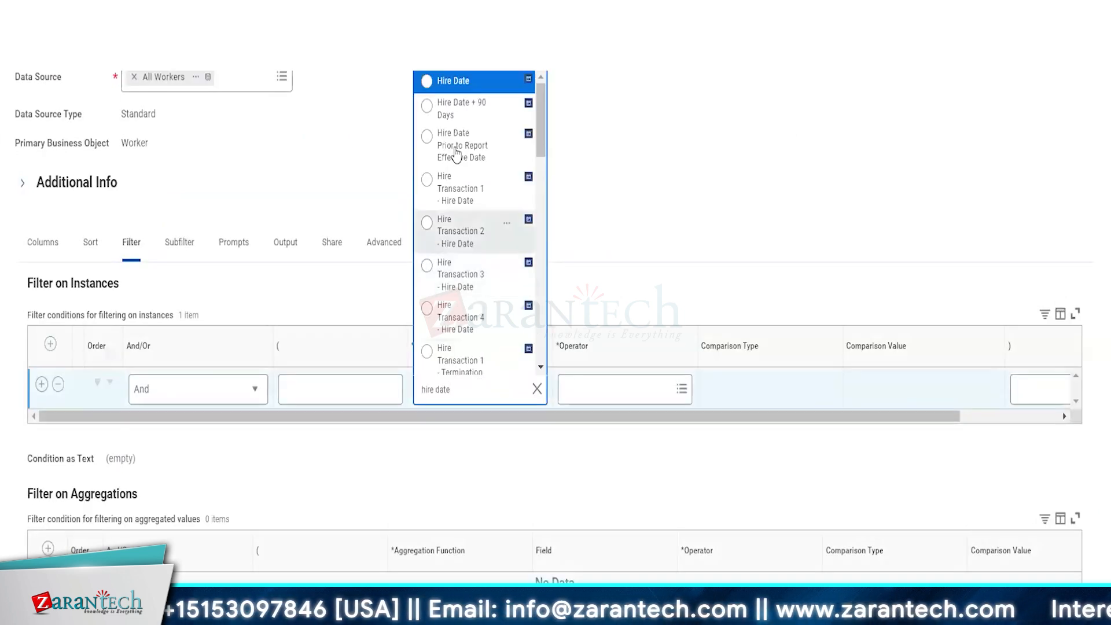
{"action": "left_click", "coordinate": [455, 81]}
{"action": "left_click", "coordinate": [579, 391]}
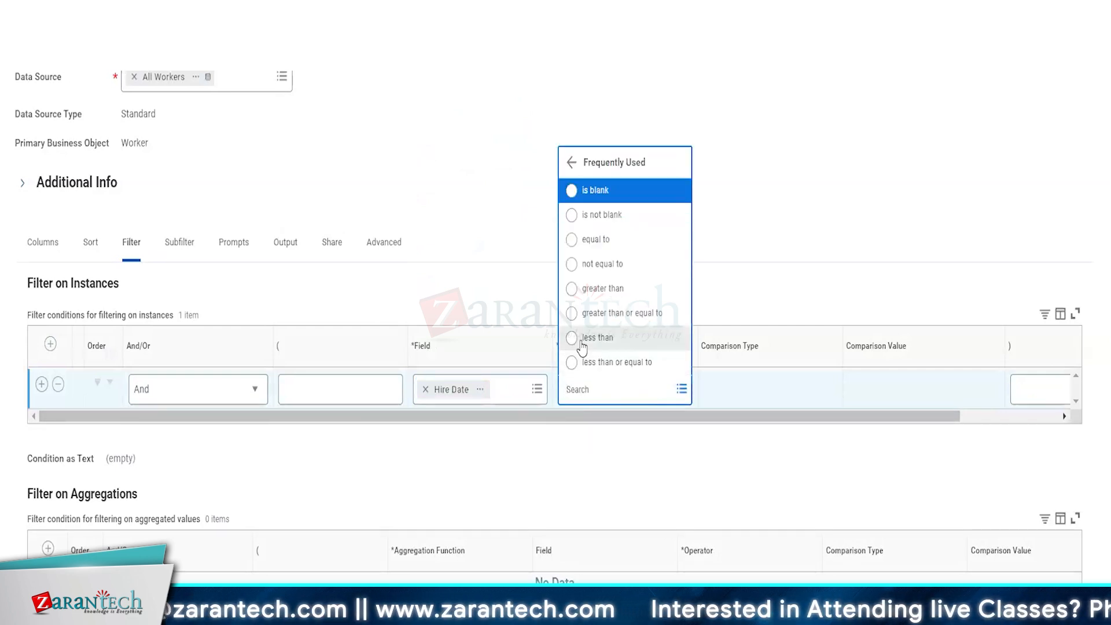
{"action": "left_click", "coordinate": [615, 314]}
{"action": "left_click", "coordinate": [917, 389]}
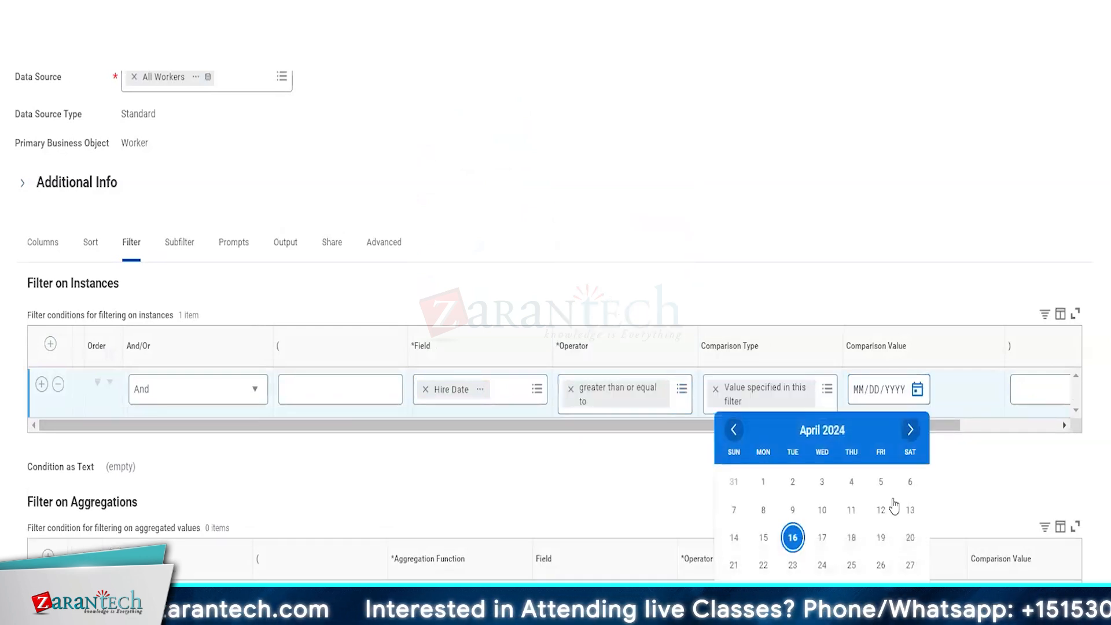
{"action": "left_click", "coordinate": [864, 391]}
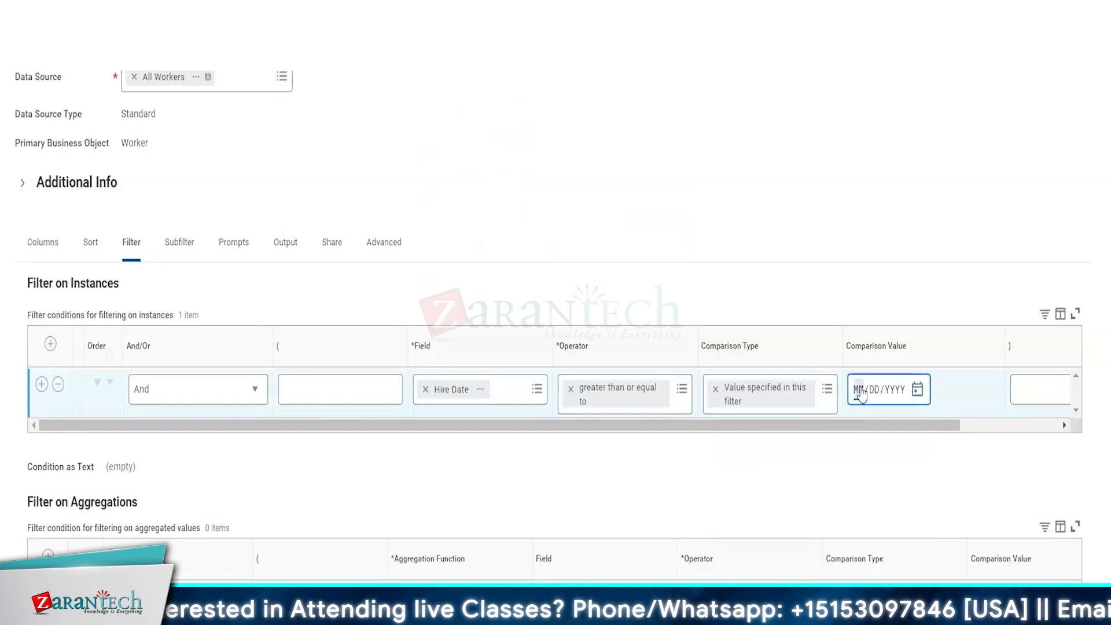
{"action": "type", "text": "01/01/"}
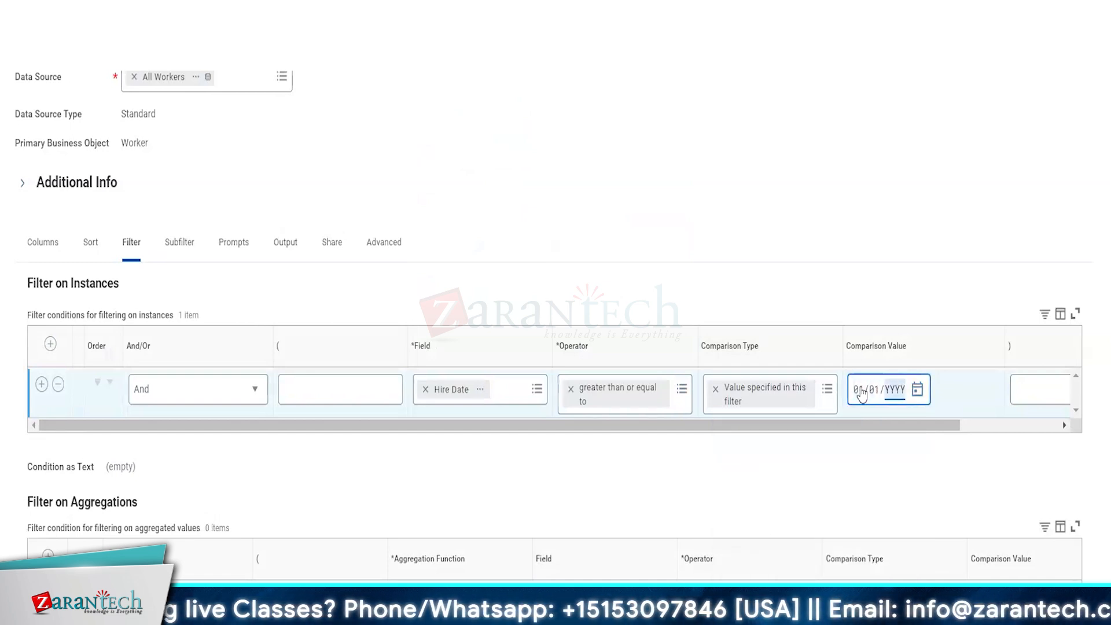
{"action": "type", "text": "2020"}
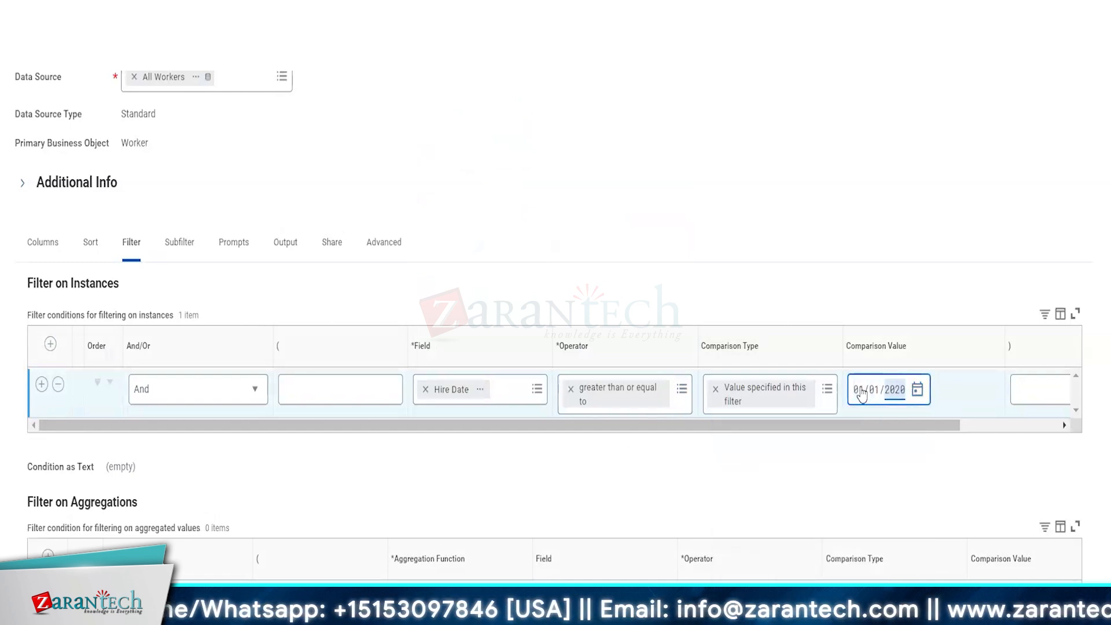
{"action": "left_click", "coordinate": [568, 446]}
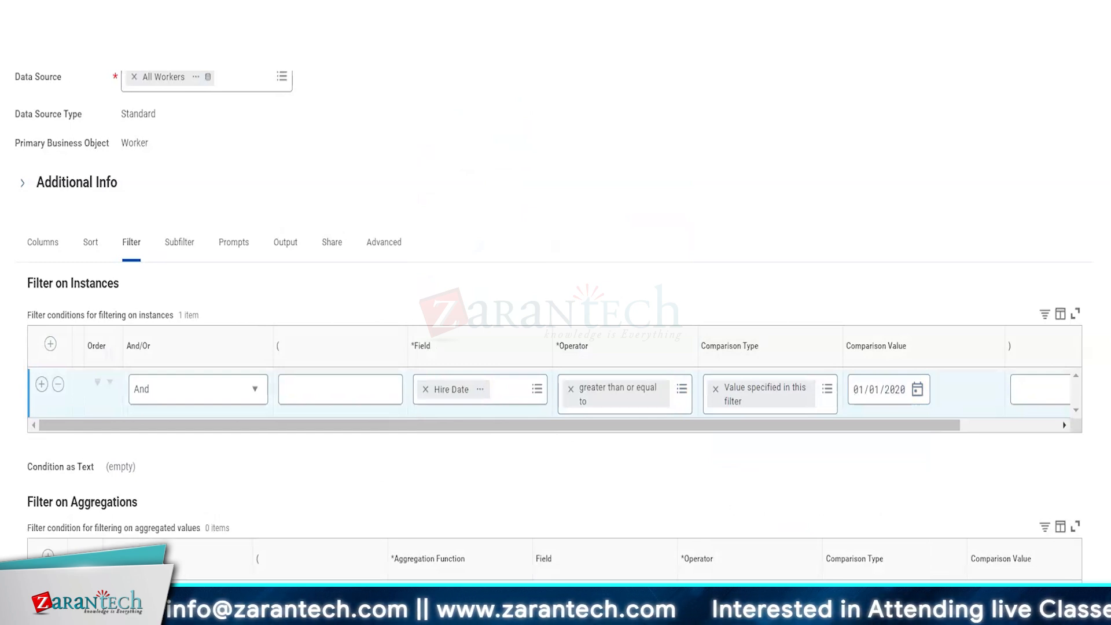
Step: Save and run the report, then highlight its 146 items result count
{"action": "left_click", "coordinate": [51, 601]}
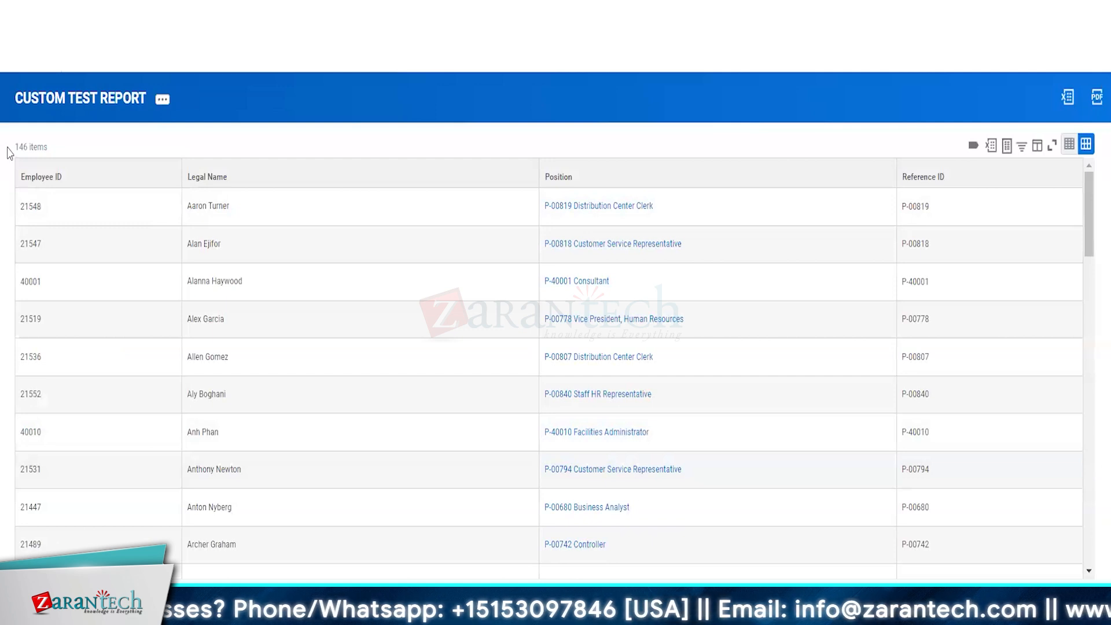
{"action": "left_click_drag", "start_coordinate": [8, 151], "coordinate": [44, 149]}
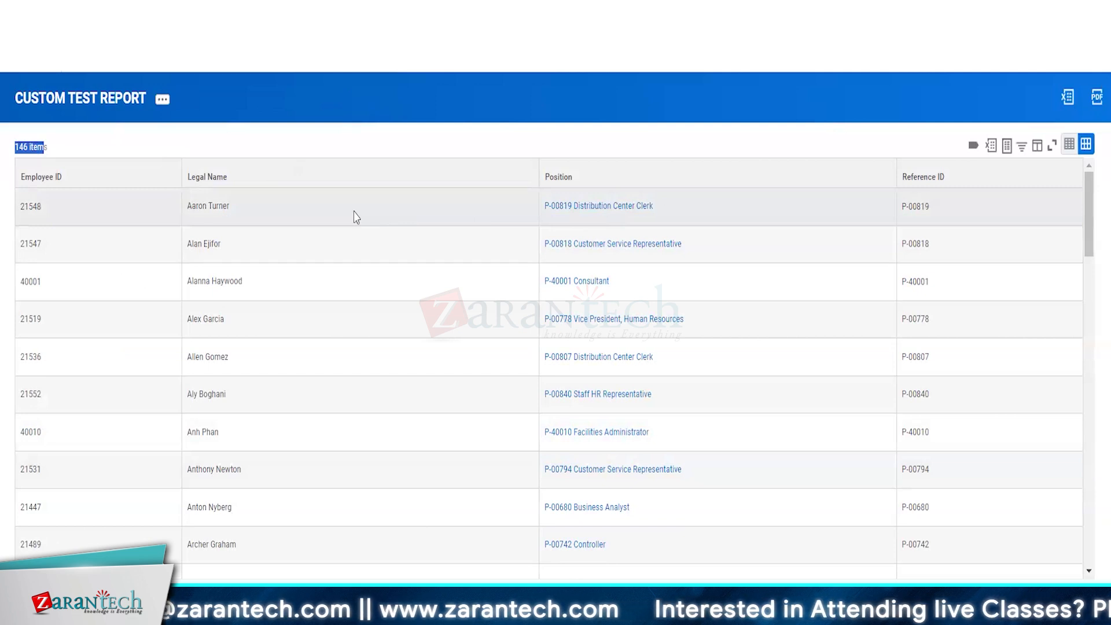
Step: Reopen the report for editing and insert a column after Position, searching 'hire dat' for its field
{"action": "left_click", "coordinate": [163, 101]}
{"action": "mouse_move", "coordinate": [221, 142]}
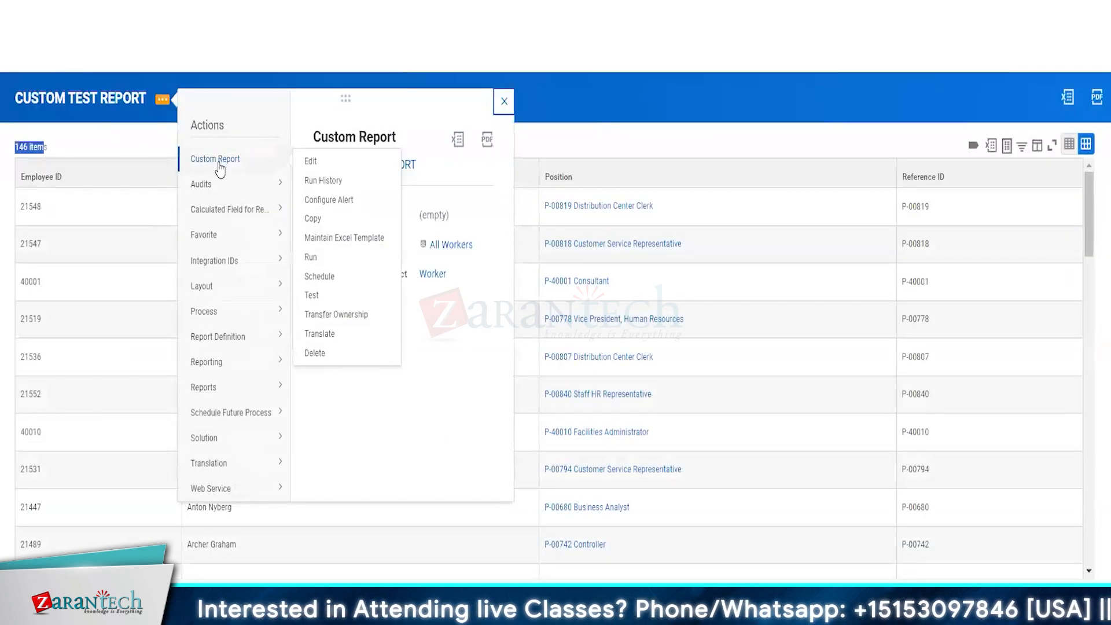
{"action": "left_click", "coordinate": [310, 163]}
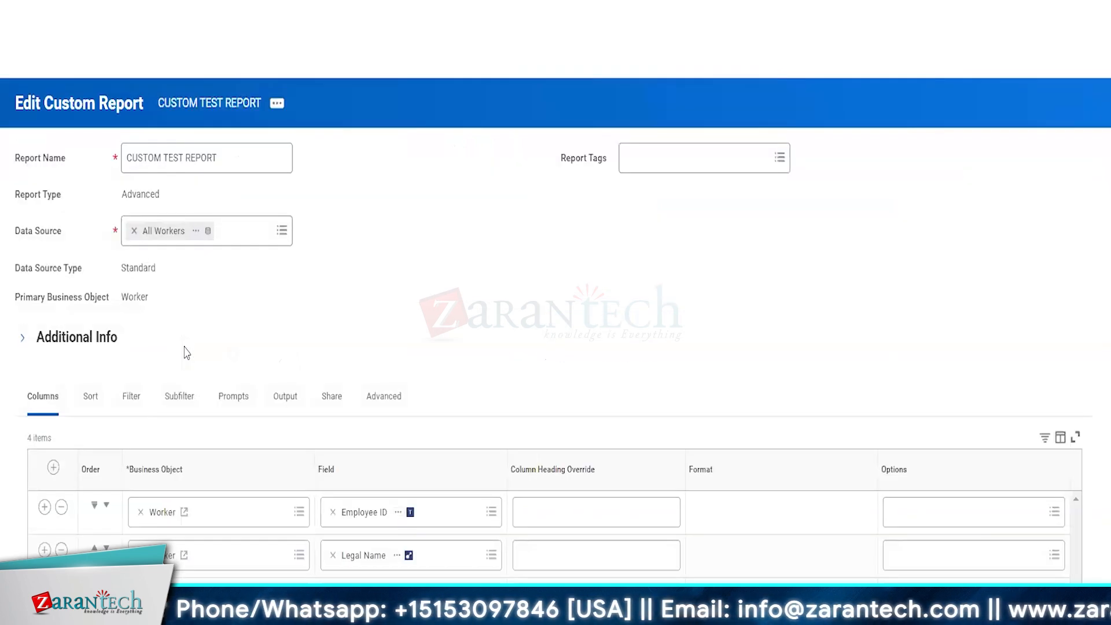
{"action": "scroll", "coordinate": [282, 319], "scroll_direction": "down", "scroll_amount": 3}
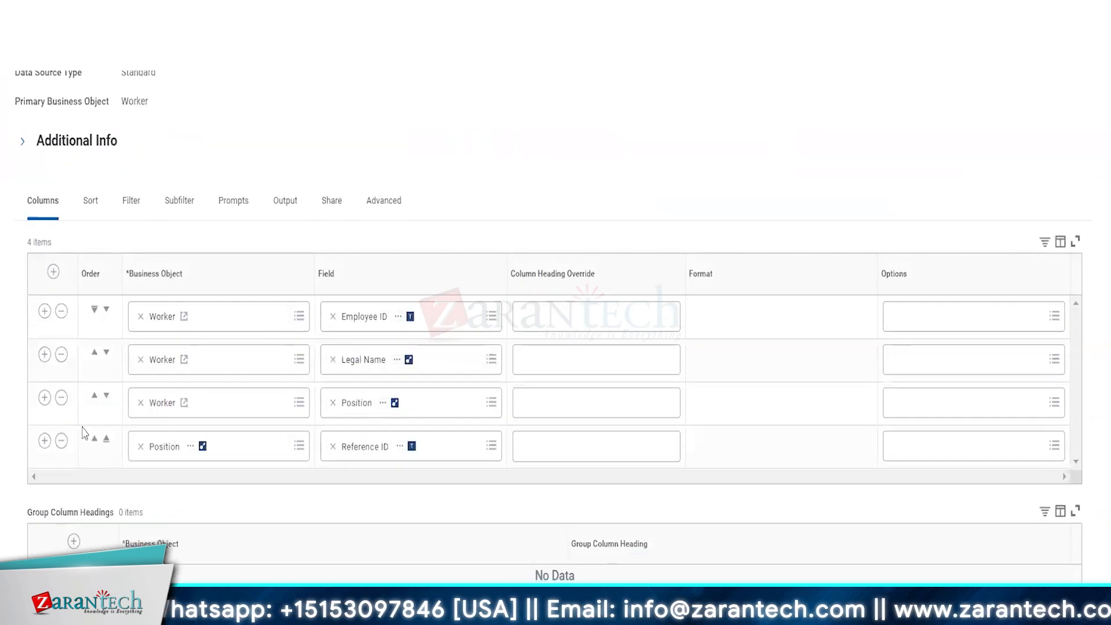
{"action": "left_click", "coordinate": [44, 398]}
{"action": "left_click", "coordinate": [333, 447]}
{"action": "type", "text": "hi"}
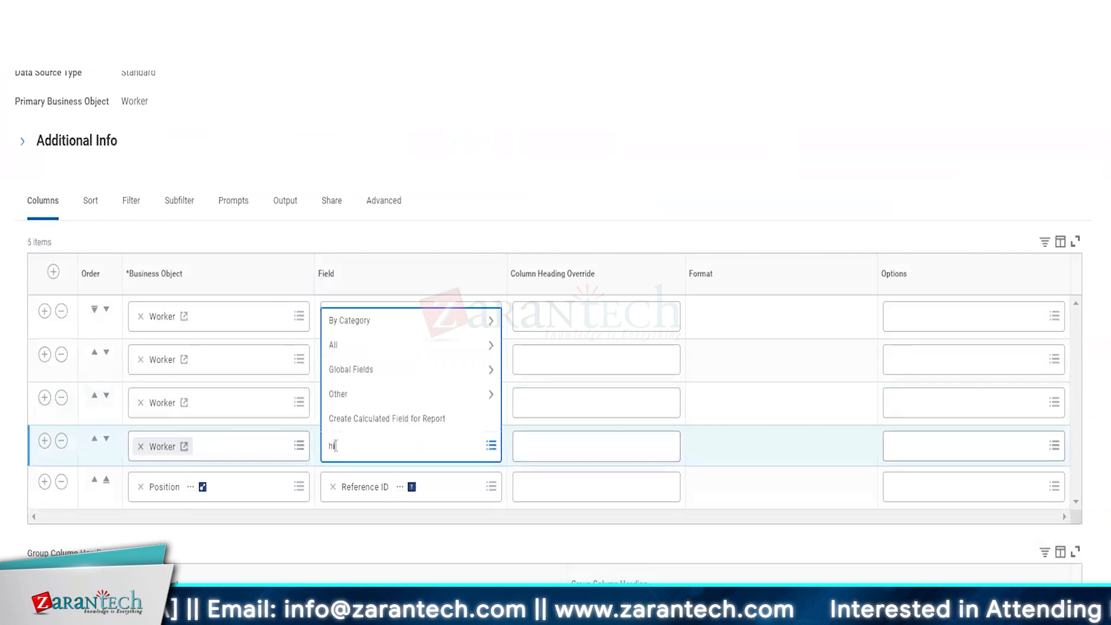
{"action": "type", "text": "re date"}
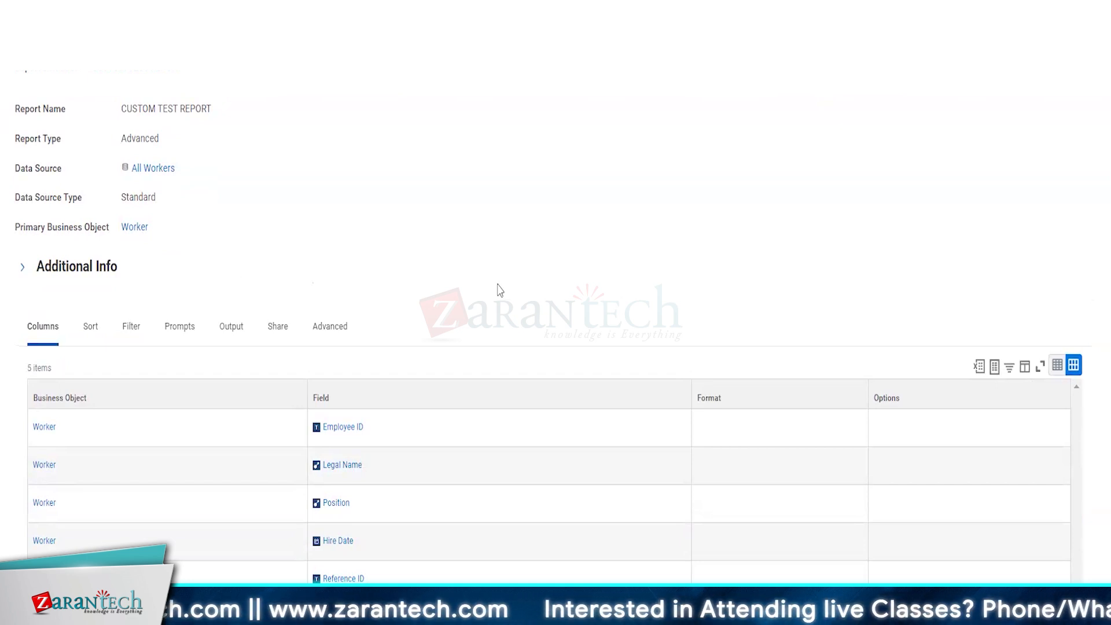
Step: Open the Worker business object in a new tab from its right-click menu
{"action": "right_click", "coordinate": [45, 433]}
{"action": "left_click", "coordinate": [64, 438]}
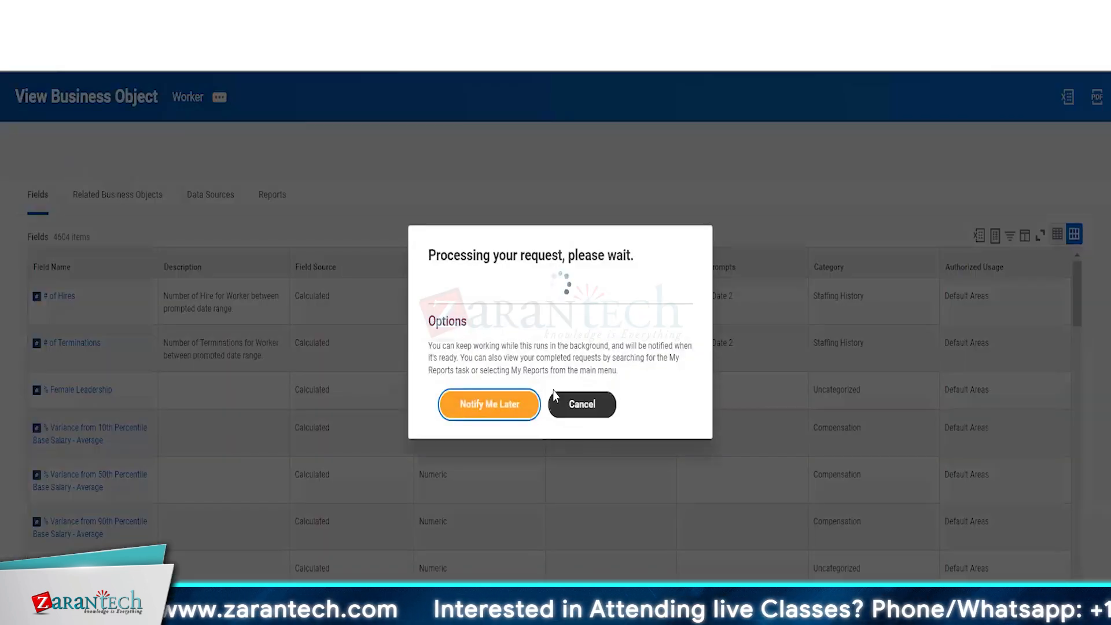
Step: Dismiss the processing notice and review the Worker fields list, highlighting its 4604 items count
{"action": "left_click", "coordinate": [579, 404]}
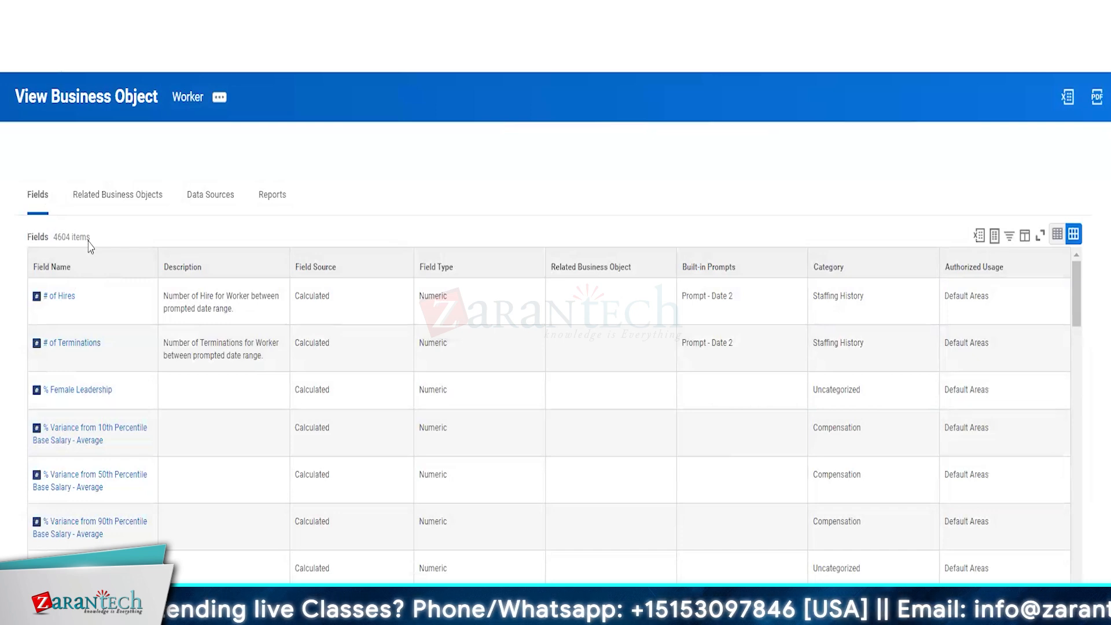
{"action": "scroll", "coordinate": [130, 420], "scroll_direction": "down", "scroll_amount": 4}
{"action": "scroll", "coordinate": [131, 419], "scroll_direction": "up", "scroll_amount": 4}
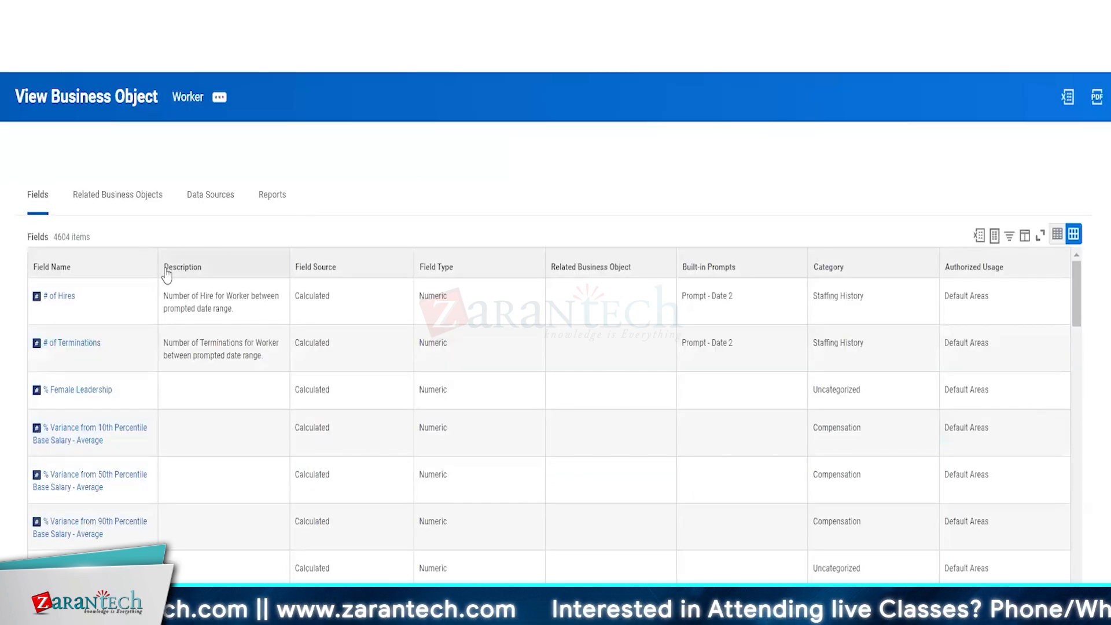
{"action": "left_click_drag", "start_coordinate": [57, 237], "coordinate": [80, 243]}
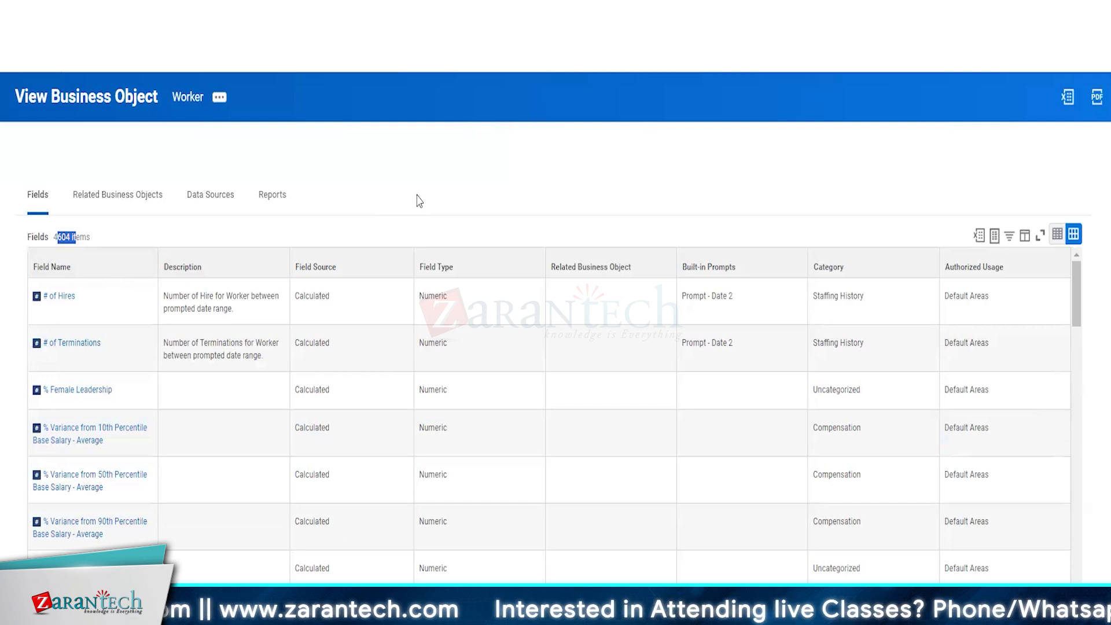
{"action": "left_click", "coordinate": [231, 139]}
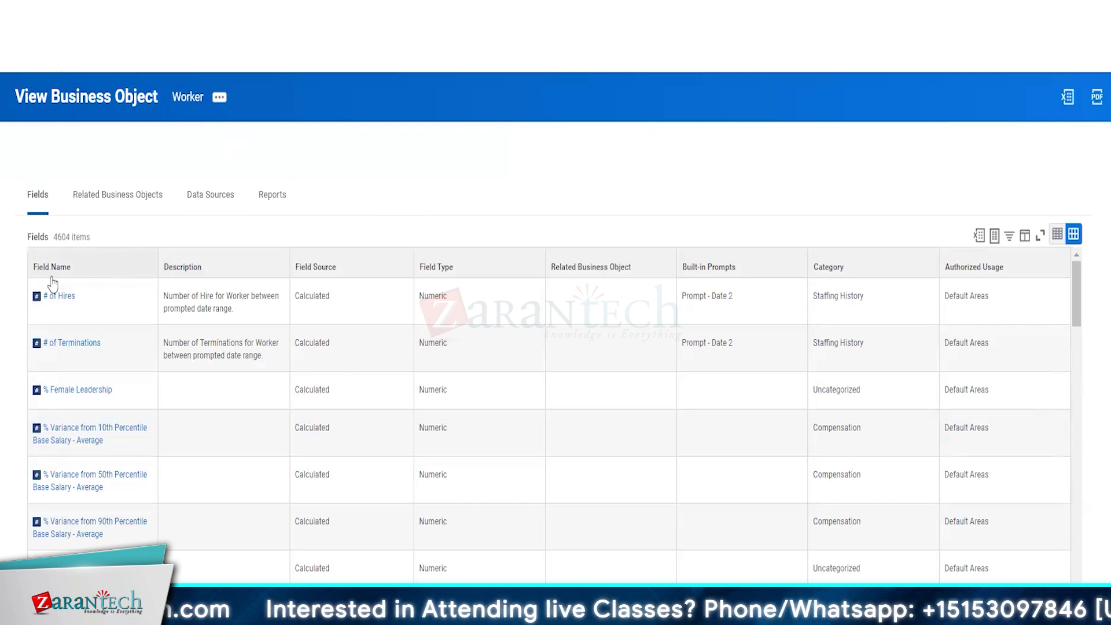
{"action": "scroll", "coordinate": [405, 260], "scroll_direction": "down", "scroll_amount": 2}
{"action": "scroll", "coordinate": [637, 174], "scroll_direction": "up", "scroll_amount": 2}
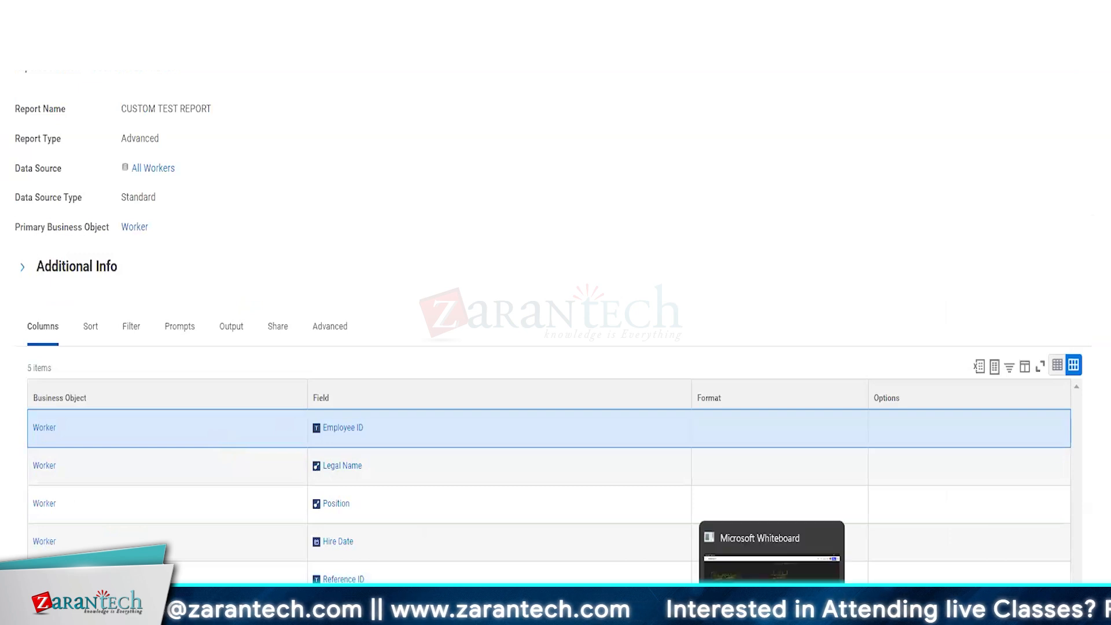
Step: Switch to Microsoft Whiteboard, pan to free space, and write 'Field' with the green pen
{"action": "left_click", "coordinate": [772, 614]}
{"action": "left_click_drag", "start_coordinate": [645, 488], "coordinate": [123, 446]}
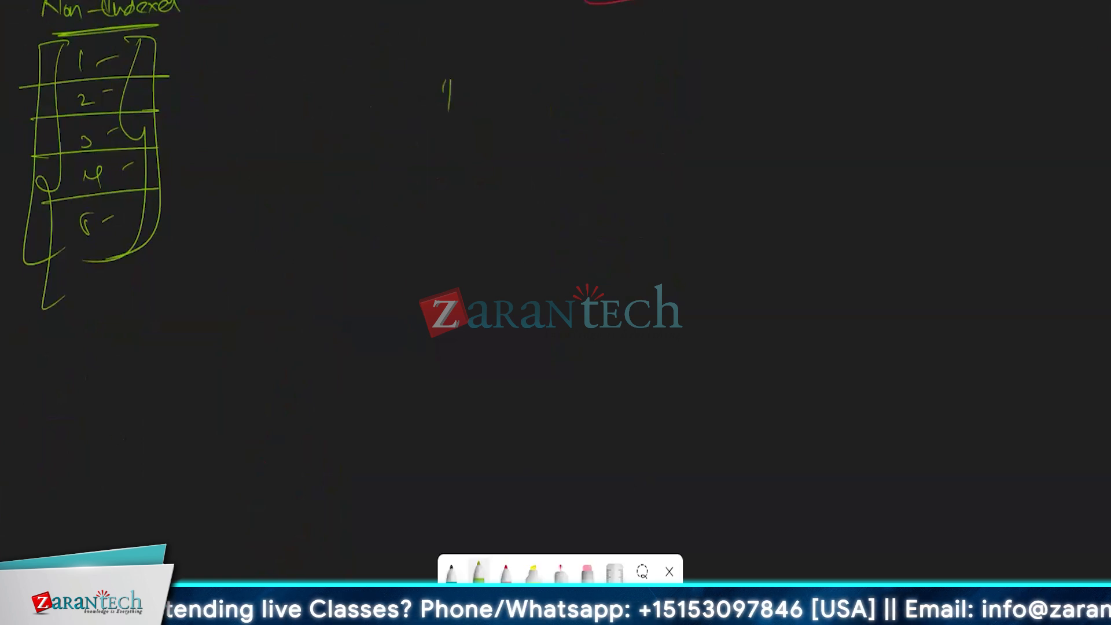
{"action": "left_click_drag", "start_coordinate": [447, 76], "coordinate": [461, 71]}
{"action": "mouse_move", "coordinate": [453, 74]}
{"action": "left_mouse_down"}
{"action": "mouse_move", "coordinate": [455, 112]}
{"action": "mouse_move", "coordinate": [478, 110]}
{"action": "left_mouse_up"}
{"action": "mouse_move", "coordinate": [488, 72]}
{"action": "left_mouse_down"}
{"action": "mouse_move", "coordinate": [492, 114]}
{"action": "mouse_move", "coordinate": [566, 82]}
{"action": "mouse_move", "coordinate": [558, 92]}
{"action": "mouse_move", "coordinate": [579, 113]}
{"action": "mouse_move", "coordinate": [557, 122]}
{"action": "mouse_move", "coordinate": [556, 168]}
{"action": "mouse_move", "coordinate": [556, 148]}
{"action": "left_mouse_up"}
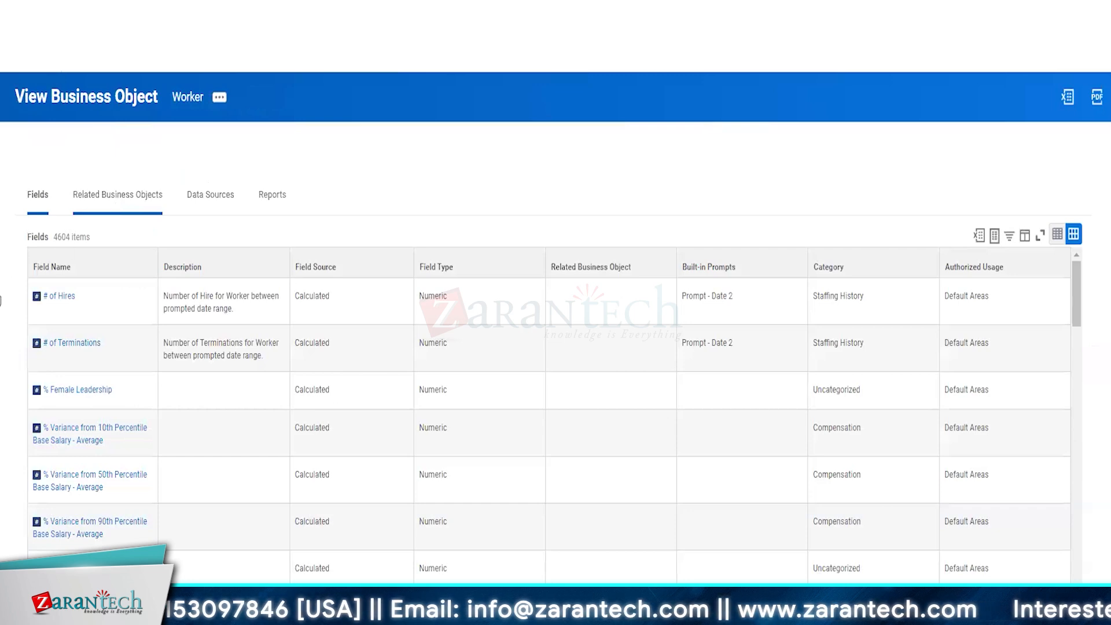
Step: Scroll through the Worker business object's related business object lists
{"action": "scroll", "coordinate": [263, 194], "scroll_direction": "down", "scroll_amount": 3}
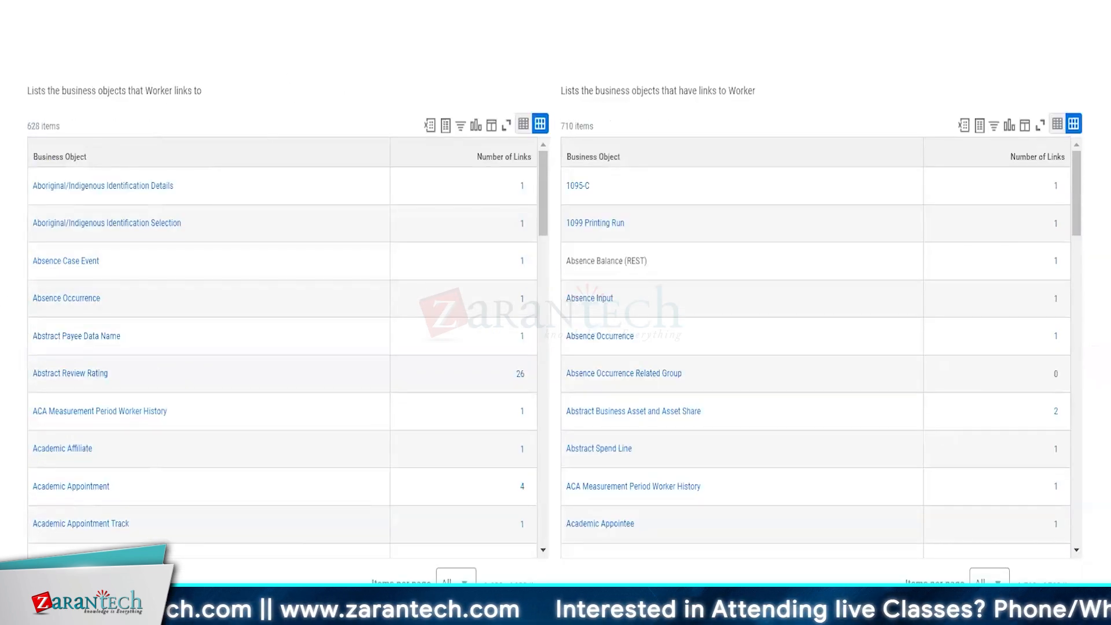
{"action": "scroll", "coordinate": [409, 86], "scroll_direction": "up", "scroll_amount": 3}
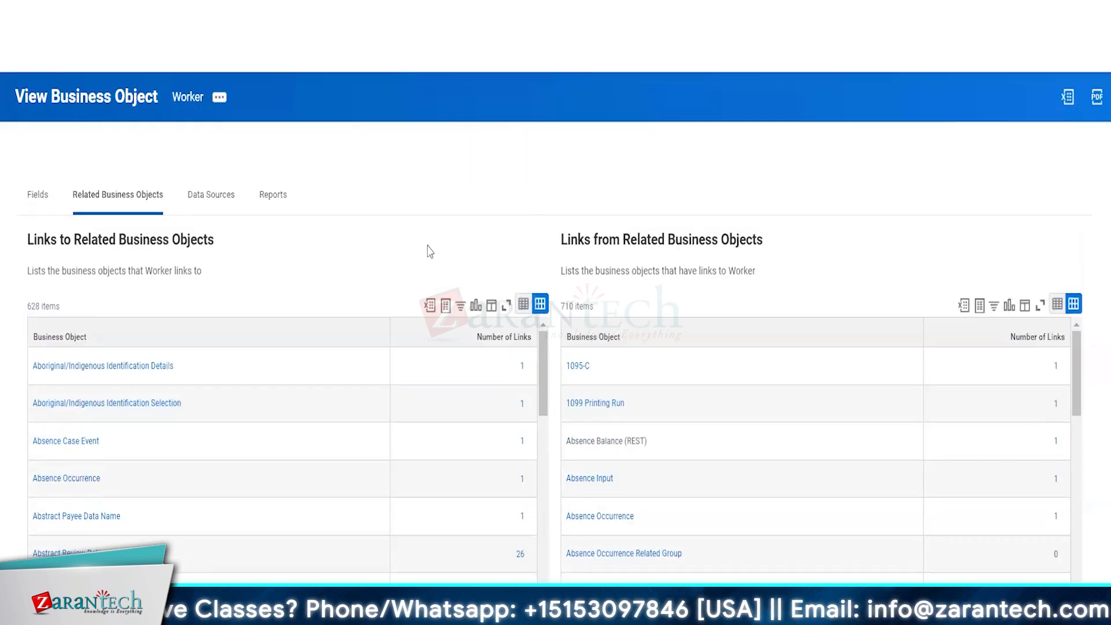
{"action": "scroll", "coordinate": [805, 303], "scroll_direction": "down", "scroll_amount": 3}
{"action": "scroll", "coordinate": [804, 302], "scroll_direction": "up", "scroll_amount": 2}
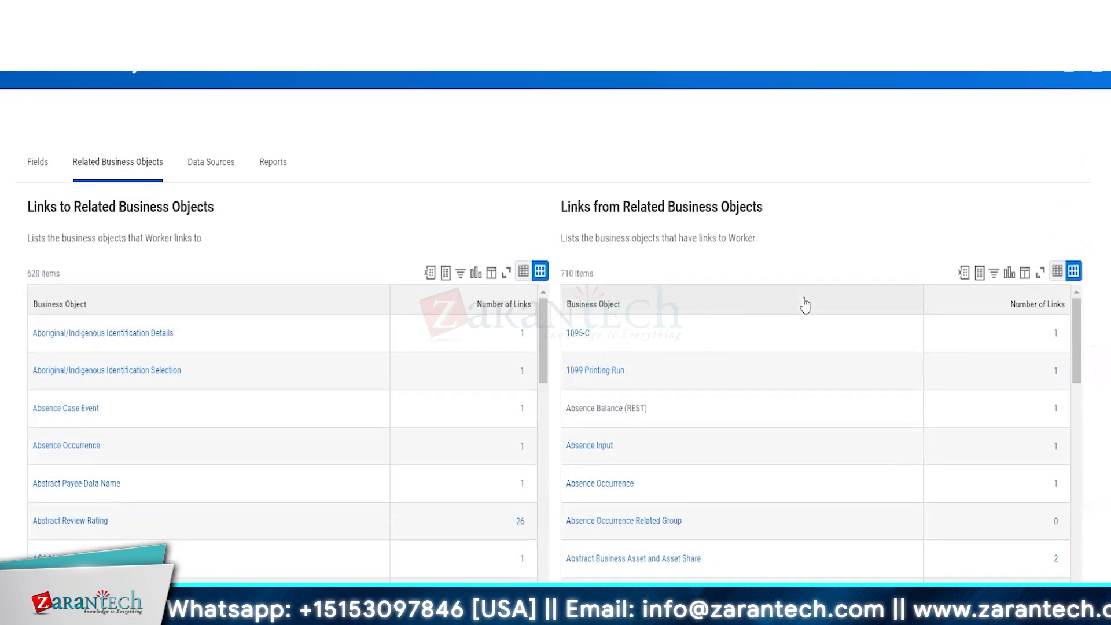
{"action": "scroll", "coordinate": [837, 467], "scroll_direction": "down", "scroll_amount": 1}
{"action": "scroll", "coordinate": [837, 466], "scroll_direction": "up", "scroll_amount": 3}
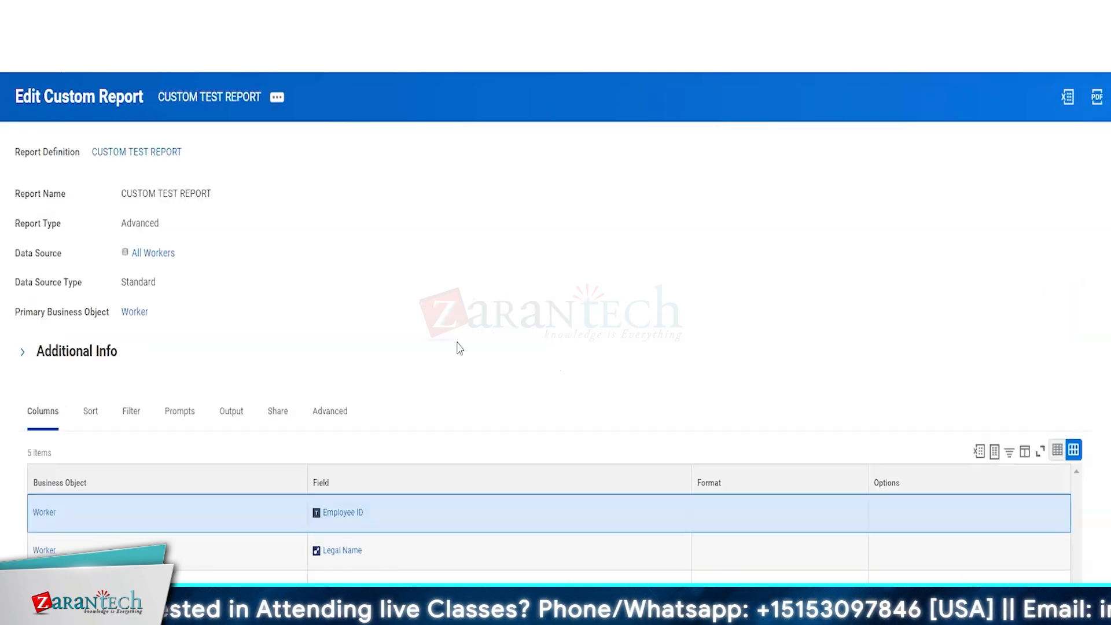
{"action": "scroll", "coordinate": [459, 348], "scroll_direction": "down", "scroll_amount": 3}
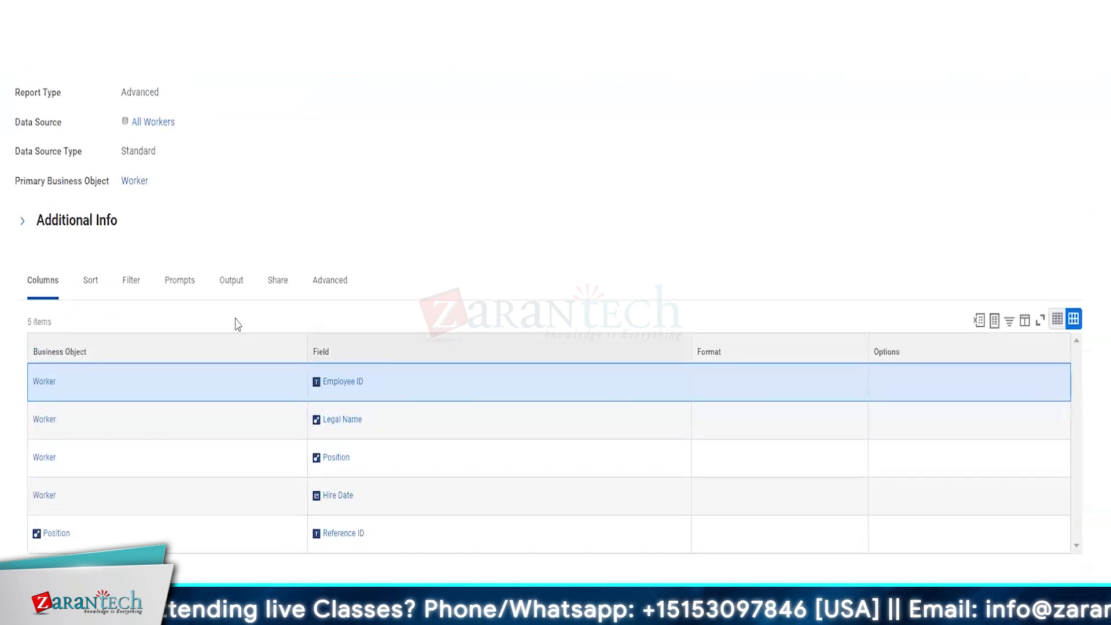
Step: Reopen the report for editing, insert a column after Hire Date, and search fields for 'base-pay'
{"action": "scroll", "coordinate": [329, 272], "scroll_direction": "up", "scroll_amount": 3}
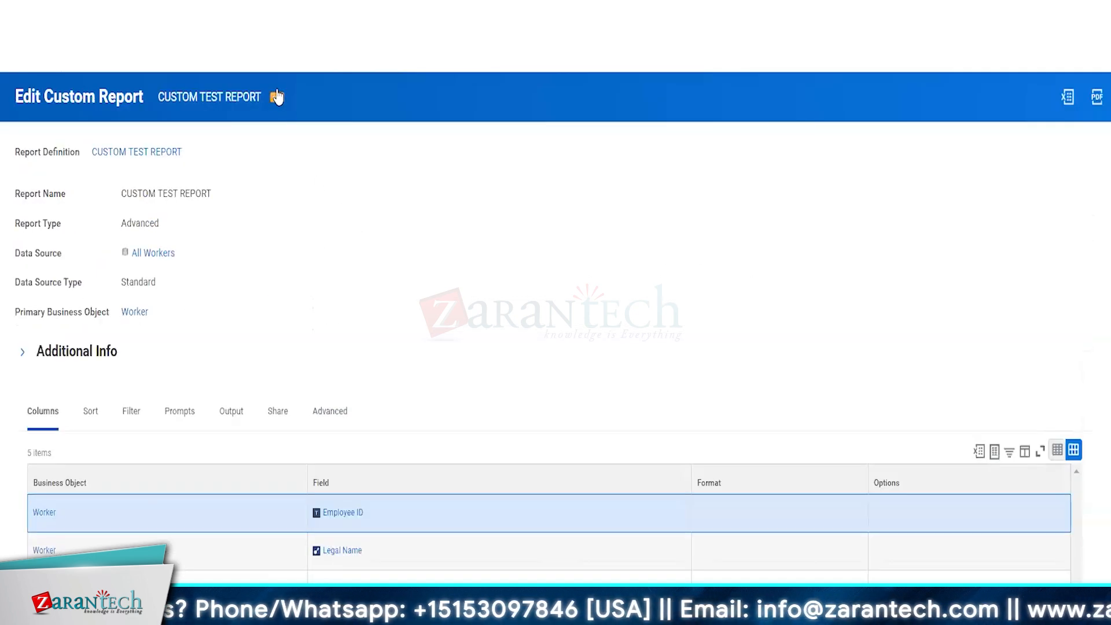
{"action": "left_click", "coordinate": [276, 97]}
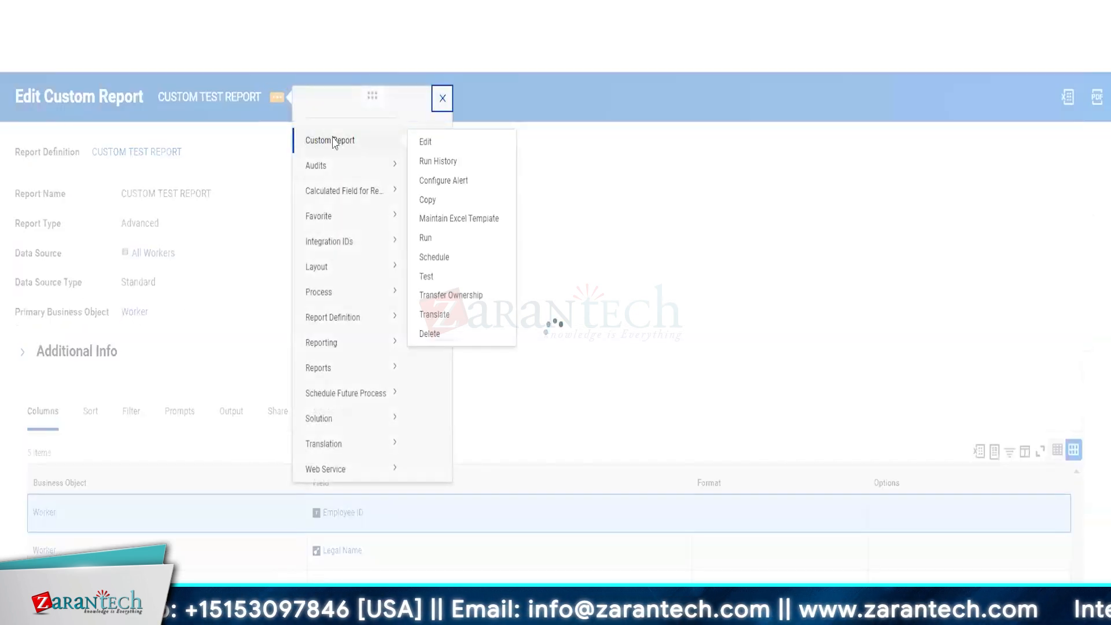
{"action": "left_click", "coordinate": [429, 143]}
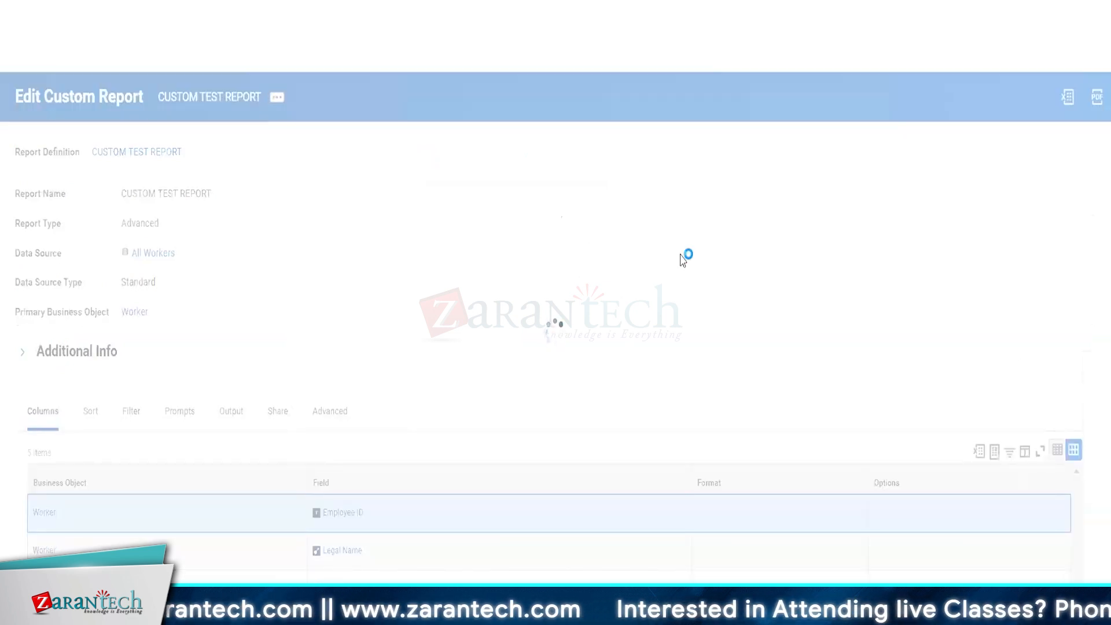
{"action": "scroll", "coordinate": [683, 260], "scroll_direction": "down", "scroll_amount": 4}
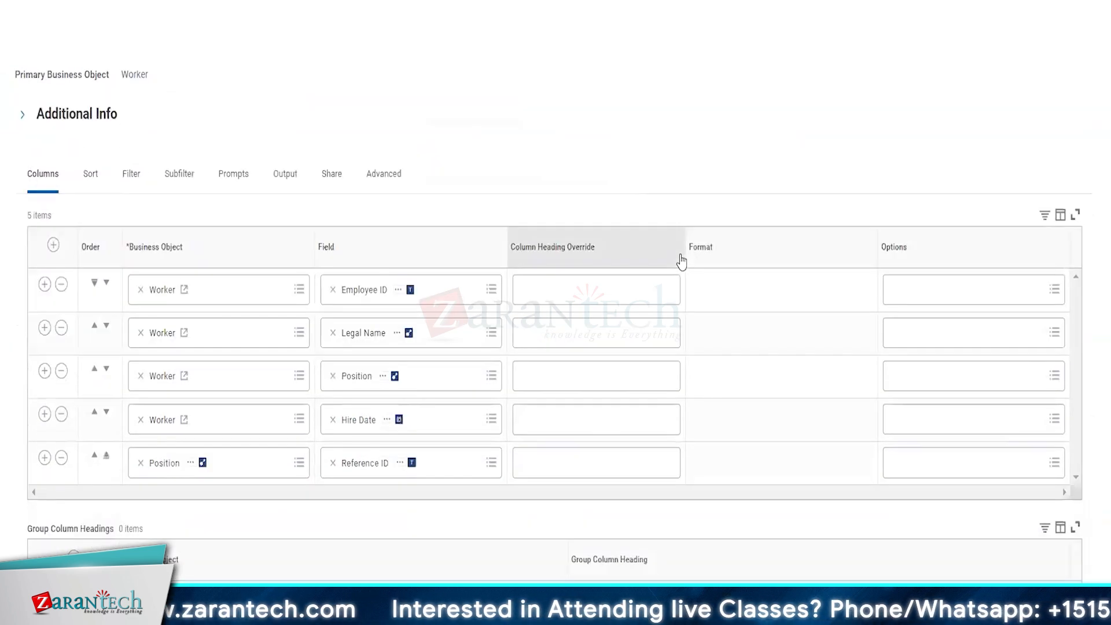
{"action": "left_click", "coordinate": [45, 414]}
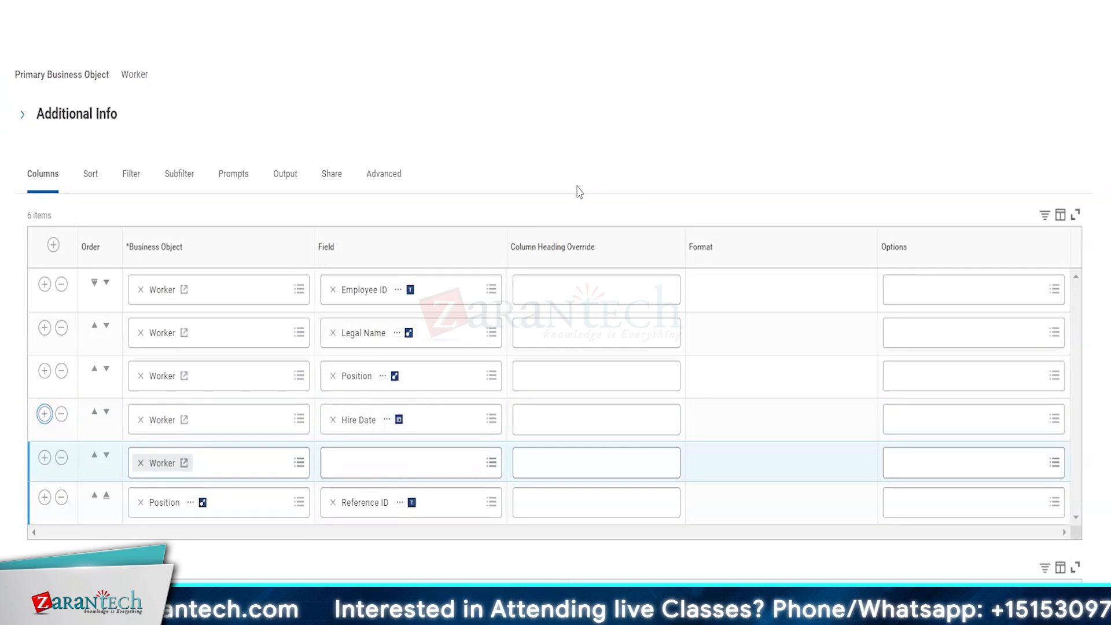
{"action": "left_click", "coordinate": [347, 466]}
{"action": "type", "text": "base-pa"}
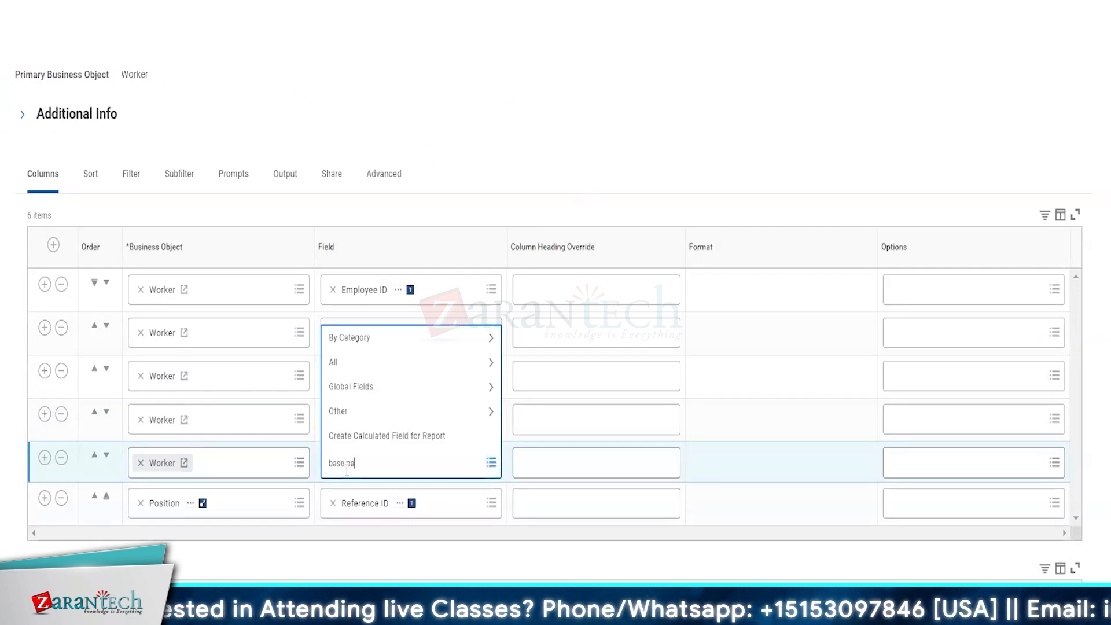
{"action": "type", "text": "y"}
{"action": "key", "text": "Return"}
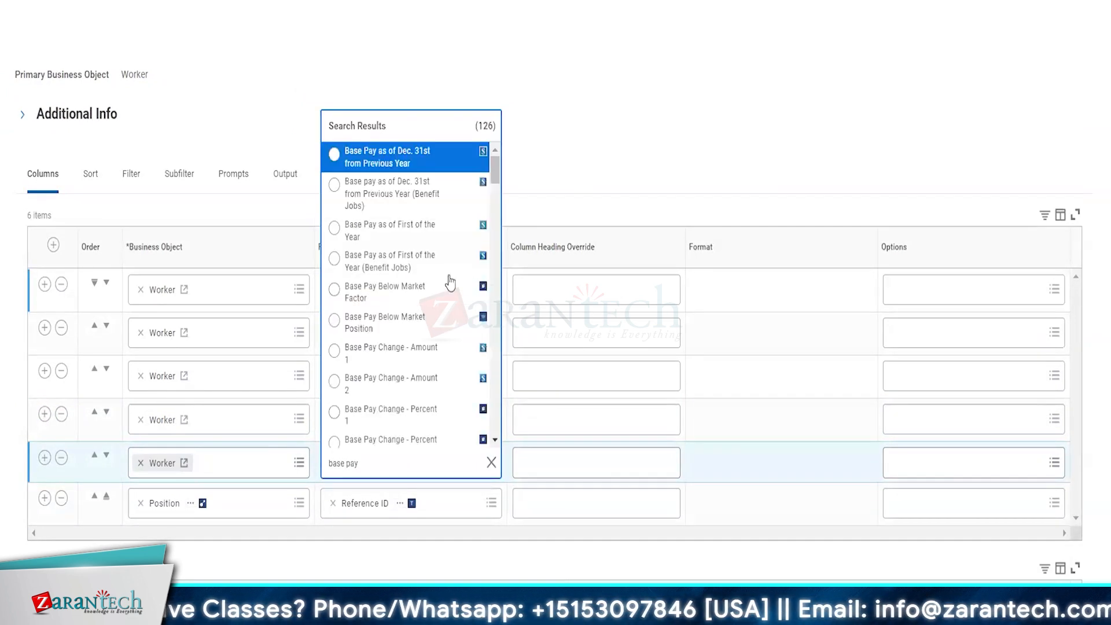
Step: Compare the Completed Payroll Results and Total Base Pay Hourly field details
{"action": "scroll", "coordinate": [444, 283], "scroll_direction": "down", "scroll_amount": 3}
{"action": "scroll", "coordinate": [444, 283], "scroll_direction": "down", "scroll_amount": 5}
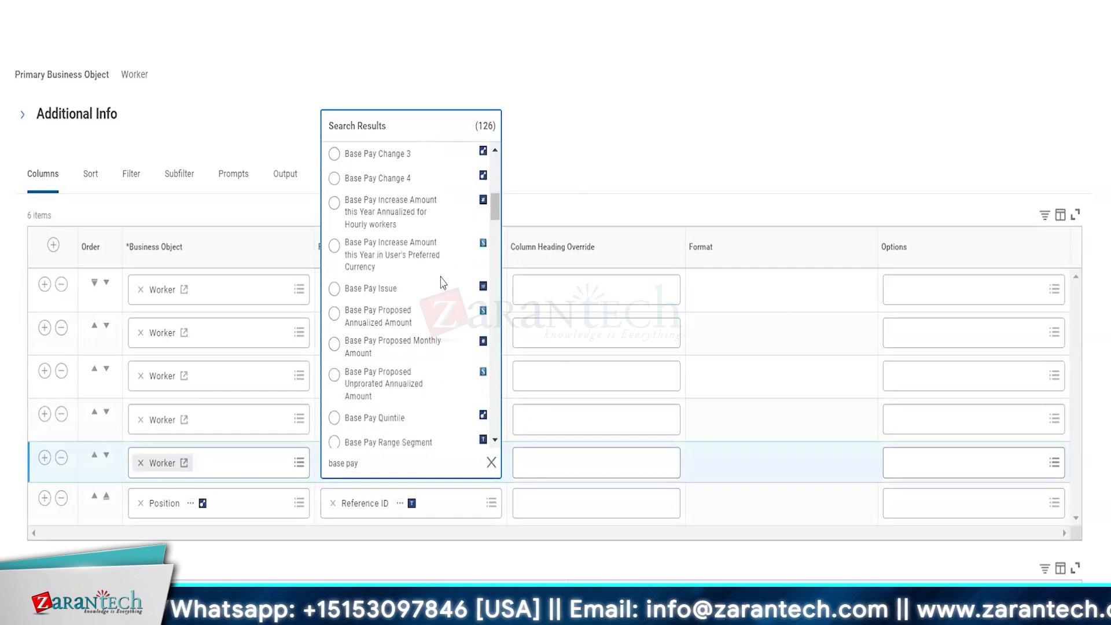
{"action": "scroll", "coordinate": [420, 331], "scroll_direction": "down", "scroll_amount": 2}
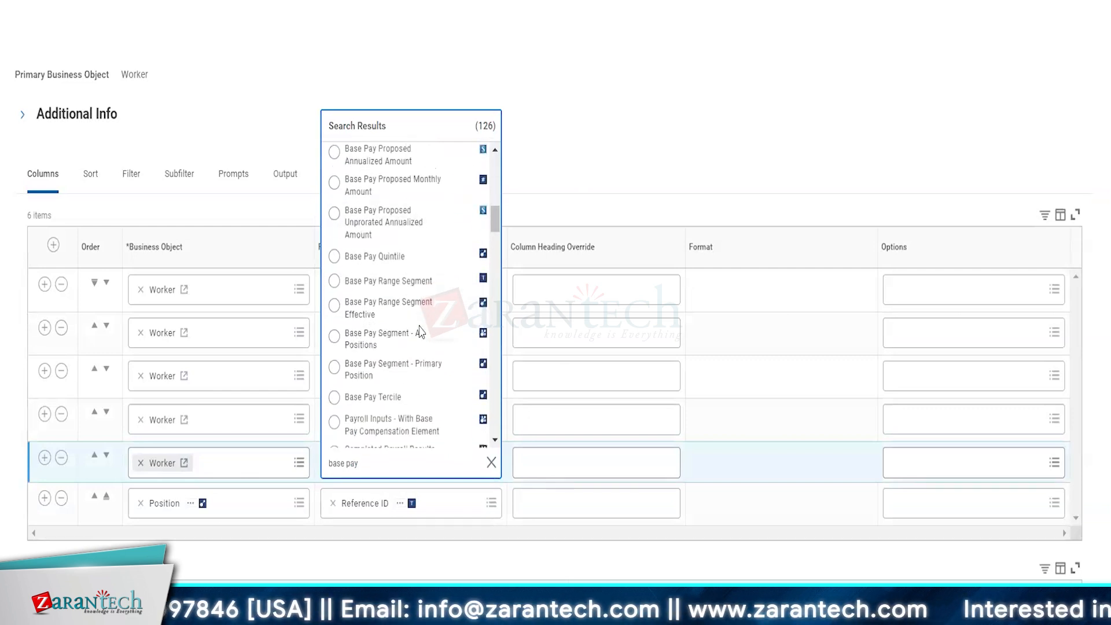
{"action": "scroll", "coordinate": [421, 331], "scroll_direction": "down", "scroll_amount": 3}
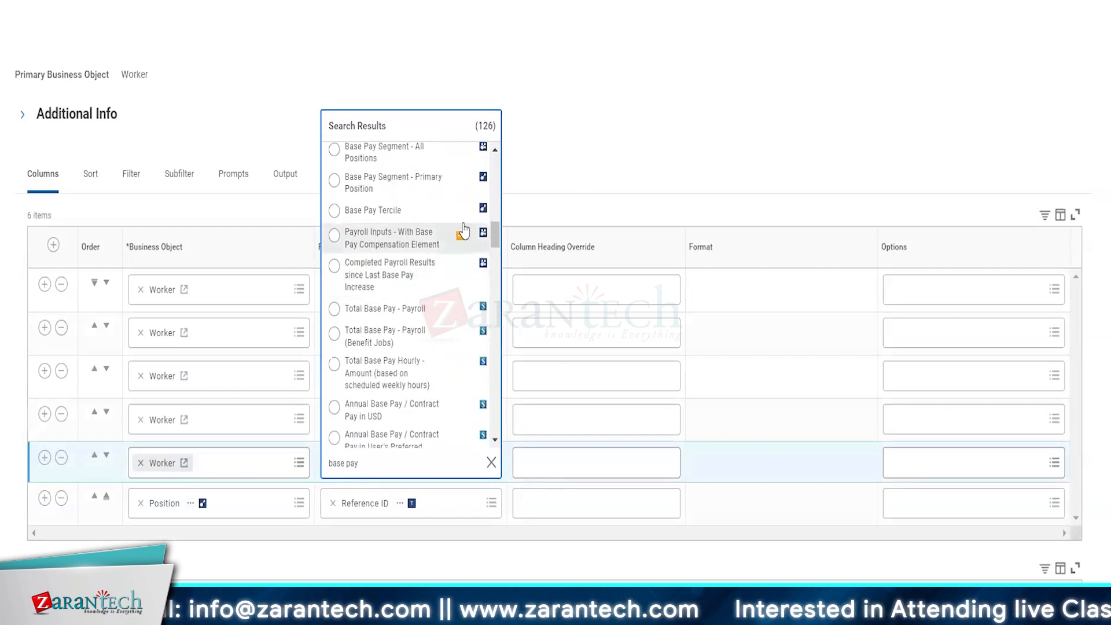
{"action": "left_click", "coordinate": [463, 267]}
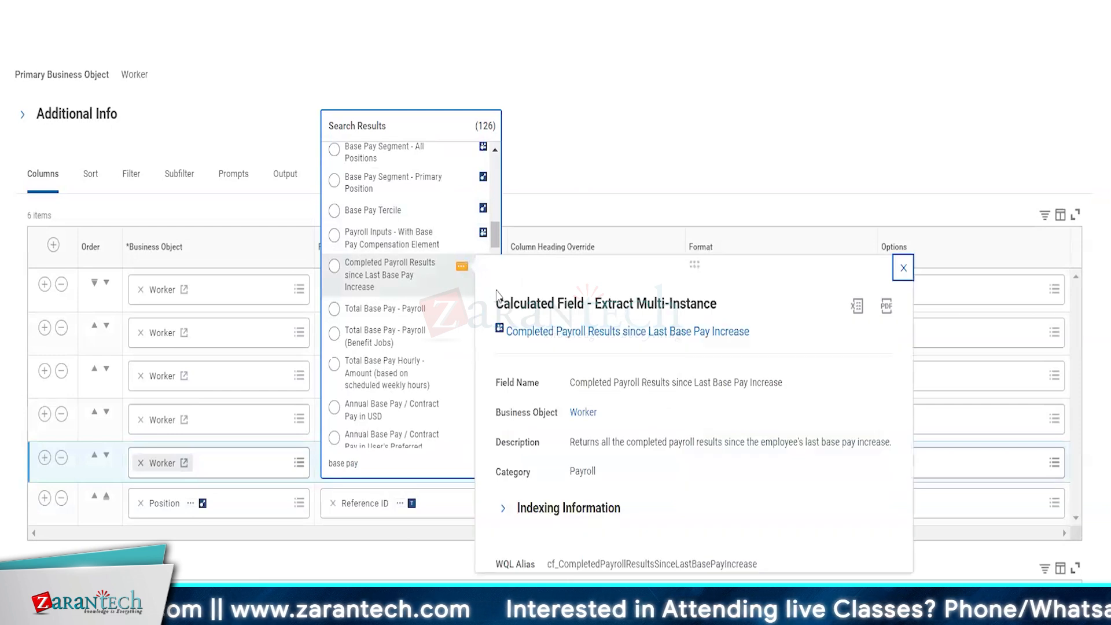
{"action": "left_click", "coordinate": [406, 464]}
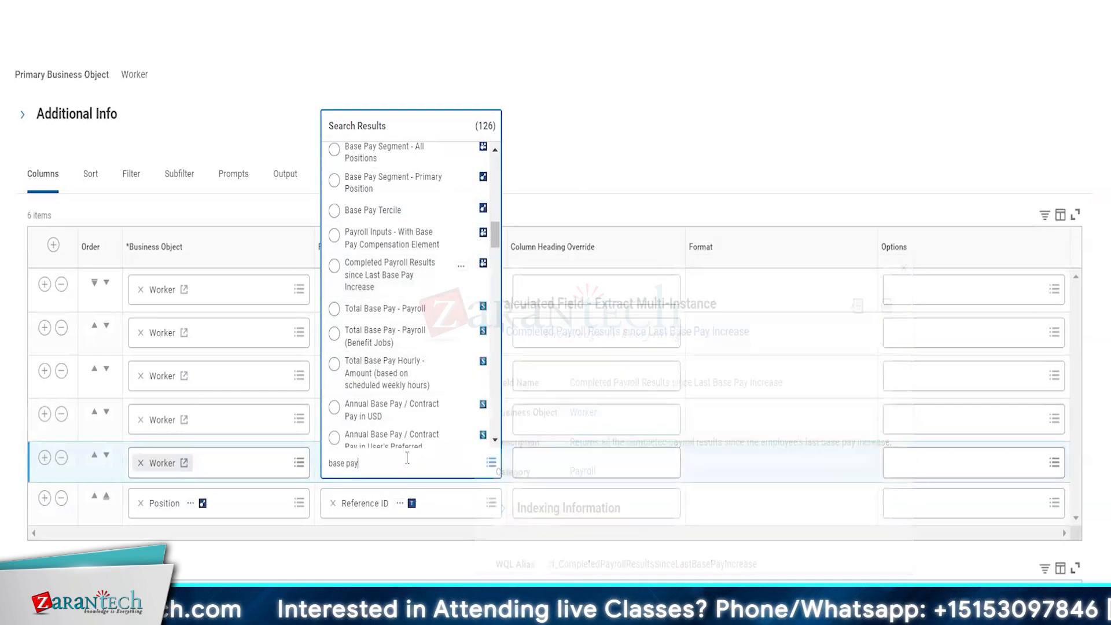
{"action": "scroll", "coordinate": [417, 373], "scroll_direction": "down", "scroll_amount": 1}
{"action": "scroll", "coordinate": [414, 371], "scroll_direction": "down", "scroll_amount": 2}
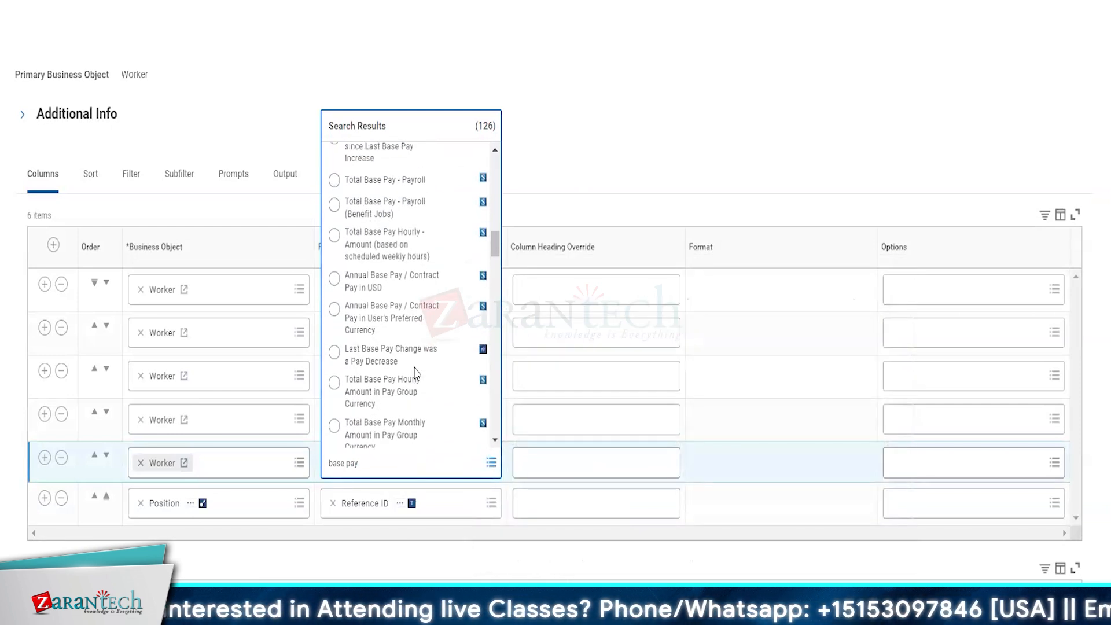
{"action": "left_click", "coordinate": [462, 240]}
{"action": "left_click_drag", "start_coordinate": [568, 359], "coordinate": [717, 369]}
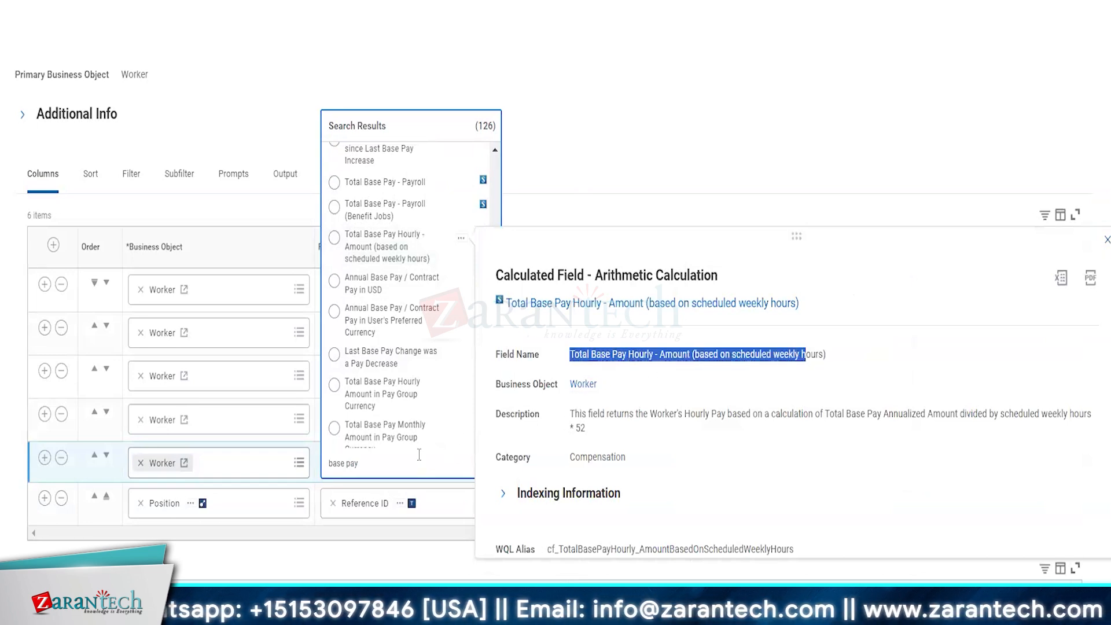
{"action": "left_click", "coordinate": [402, 467]}
{"action": "scroll", "coordinate": [423, 355], "scroll_direction": "down", "scroll_amount": 10}
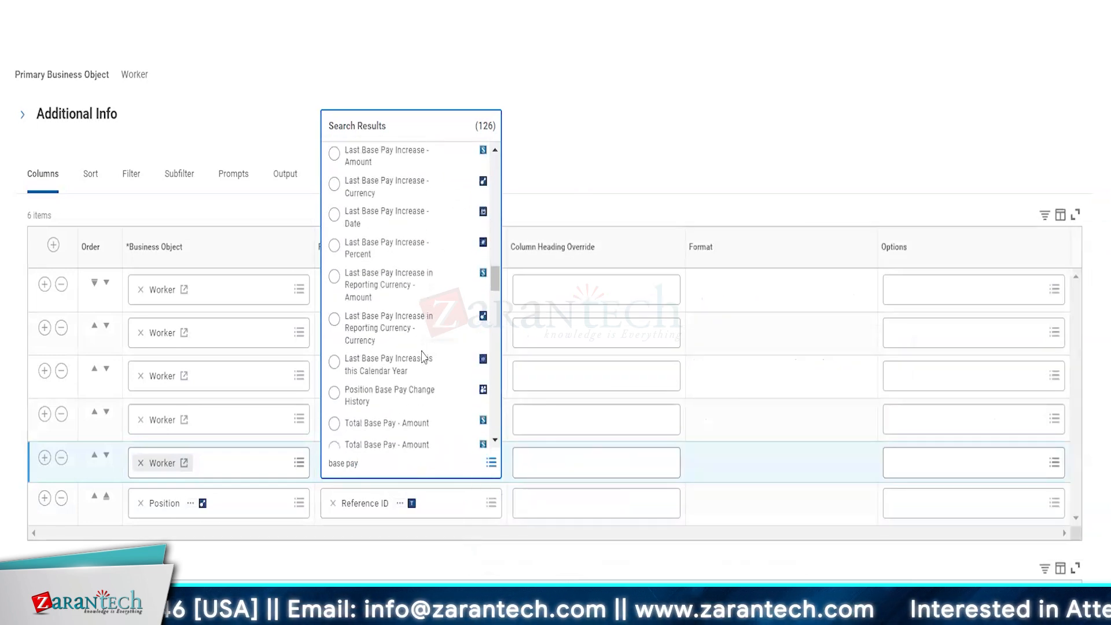
{"action": "scroll", "coordinate": [423, 348], "scroll_direction": "up", "scroll_amount": 1}
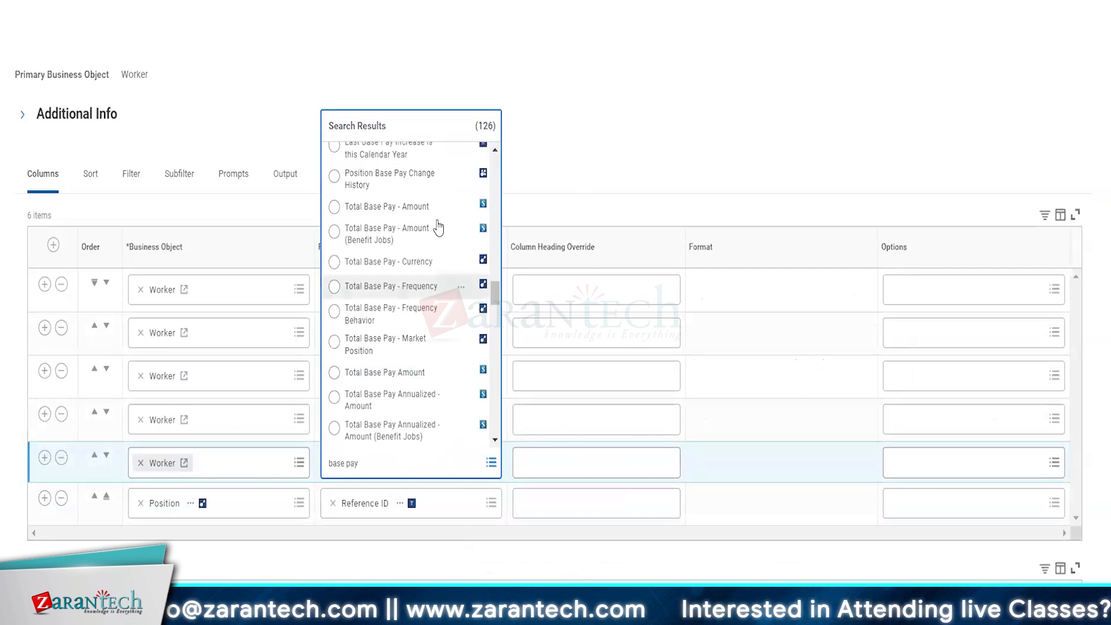
Step: Review the Total Base Pay - Amount description and choose it as the column's field
{"action": "left_click", "coordinate": [461, 208]}
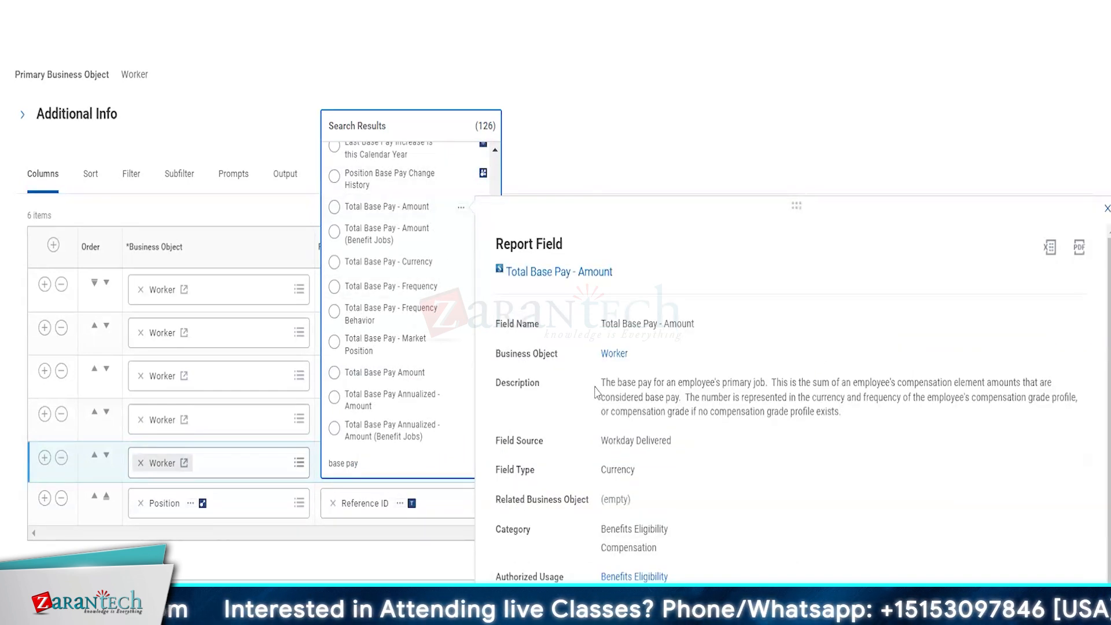
{"action": "left_click_drag", "start_coordinate": [600, 383], "coordinate": [843, 394]}
{"action": "left_click", "coordinate": [685, 396]}
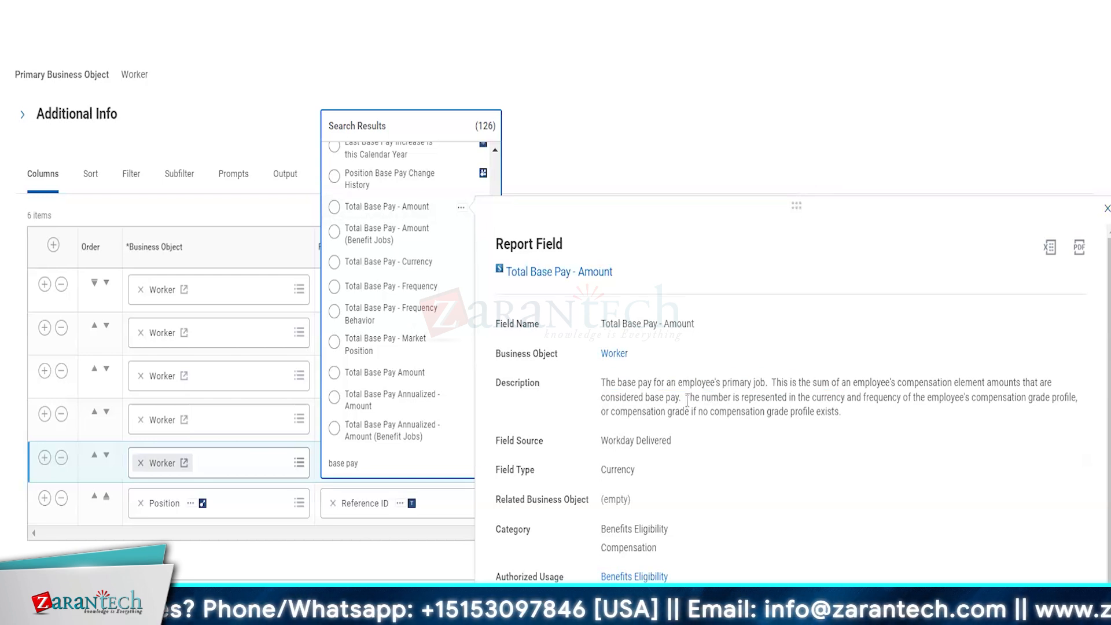
{"action": "left_click", "coordinate": [383, 212]}
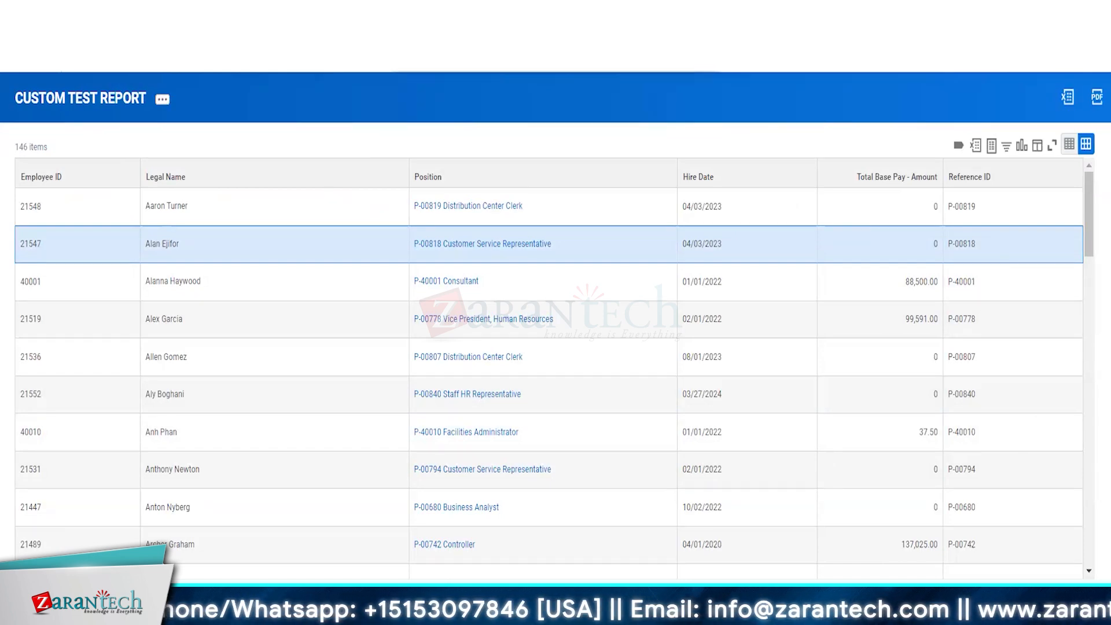
Step: Search for the View Custom Report task
{"action": "key", "text": "Return"}
Step: In View Custom Report, search 'worker' and open a Worker Allocations time off subreport's definition
{"action": "left_click", "coordinate": [268, 154]}
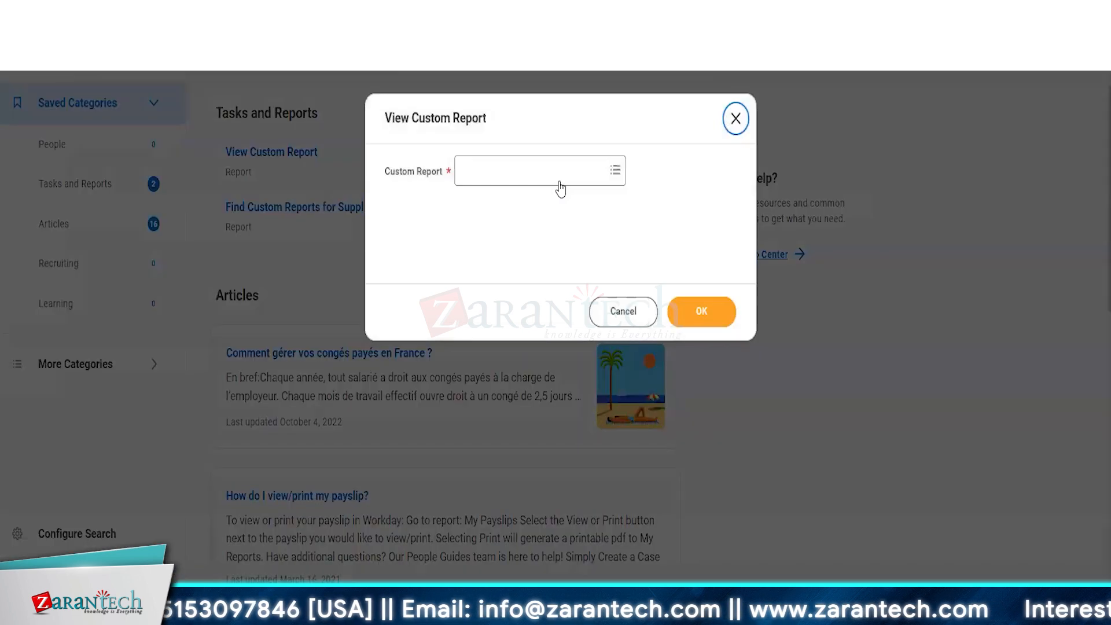
{"action": "left_click", "coordinate": [558, 172]}
{"action": "type", "text": "worker"}
{"action": "key", "text": "Return"}
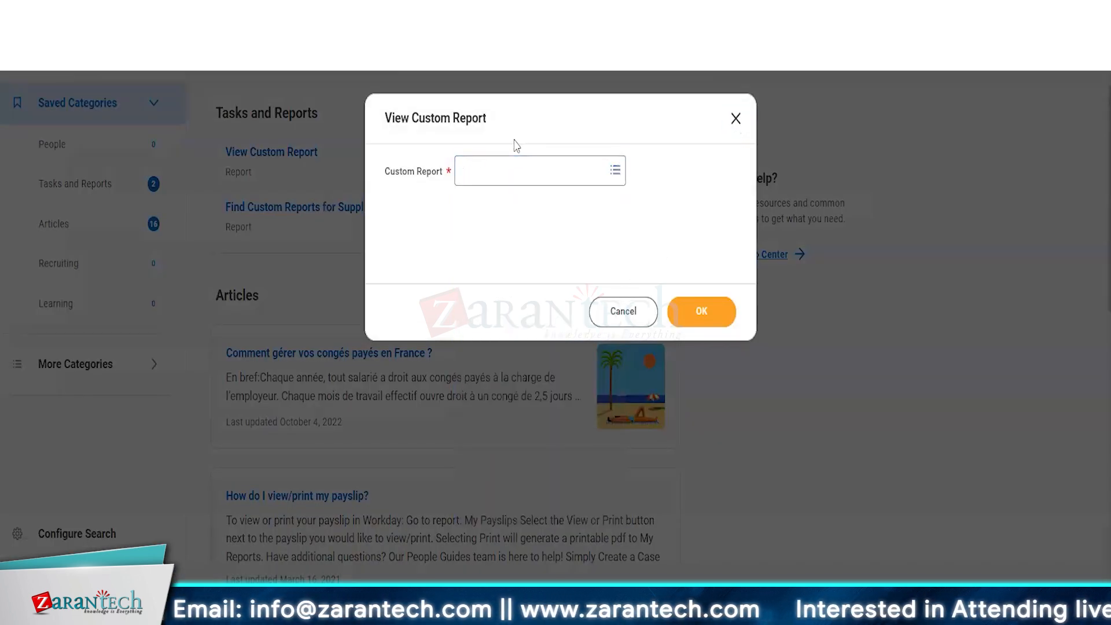
{"action": "left_click", "coordinate": [538, 170]}
{"action": "type", "text": "worker"}
{"action": "key", "text": "Return"}
{"action": "scroll", "coordinate": [565, 362], "scroll_direction": "down", "scroll_amount": 2}
{"action": "scroll", "coordinate": [564, 363], "scroll_direction": "down", "scroll_amount": 1}
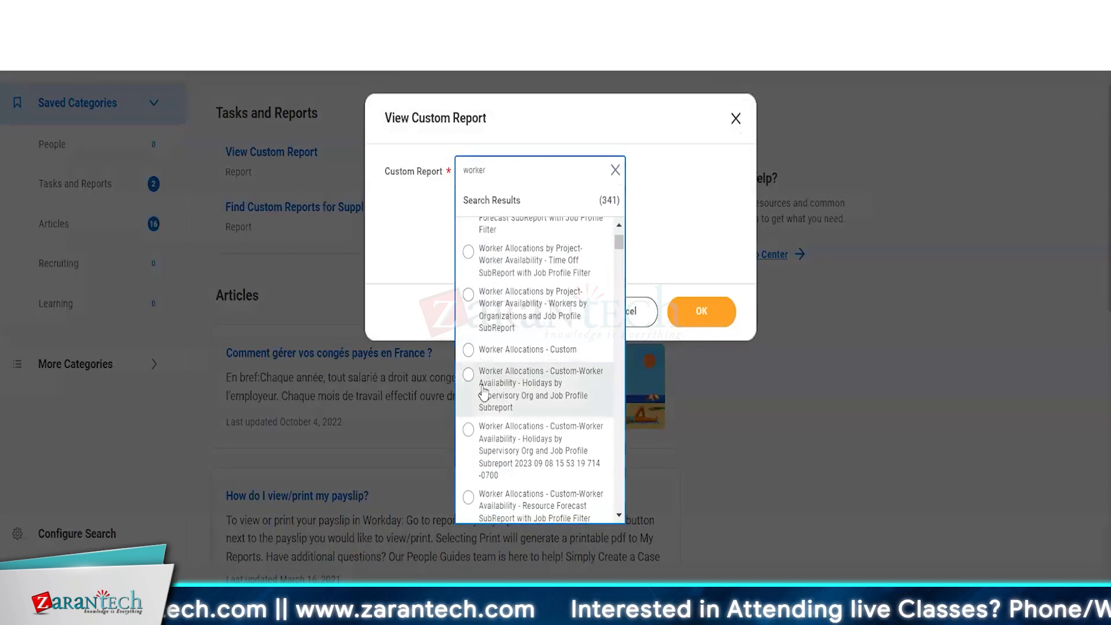
{"action": "scroll", "coordinate": [564, 370], "scroll_direction": "down", "scroll_amount": 3}
{"action": "left_click", "coordinate": [565, 397]}
{"action": "left_click", "coordinate": [716, 311]}
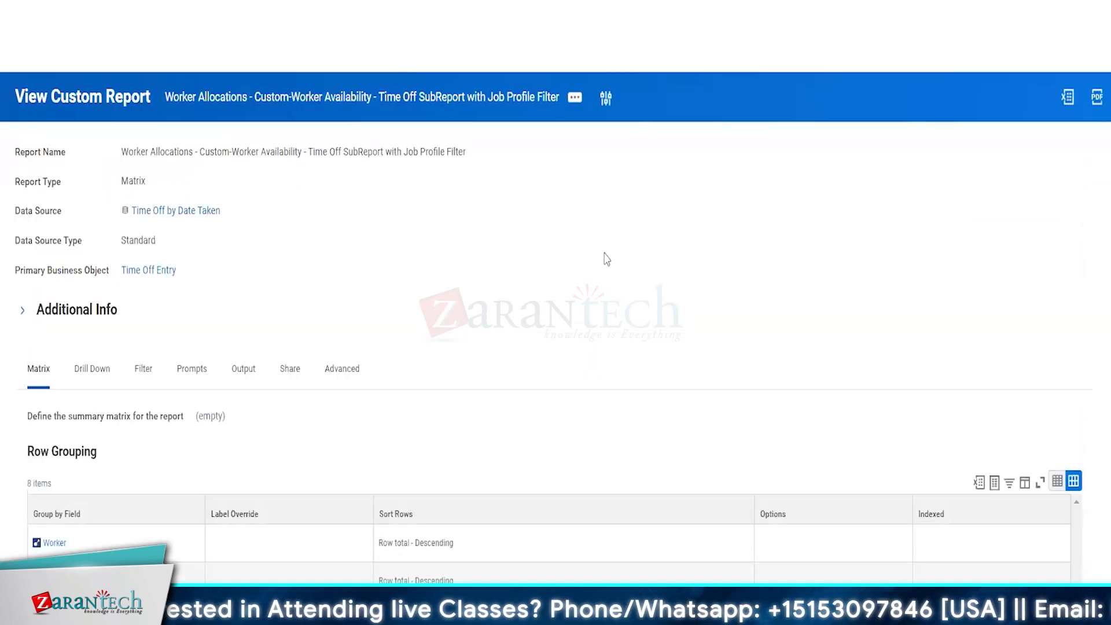
Step: Go back, relaunch View Custom Report, search 'test' and open CUSTOM TEST REPORT
{"action": "key", "text": "alt+Left"}
{"action": "left_click", "coordinate": [628, 319]}
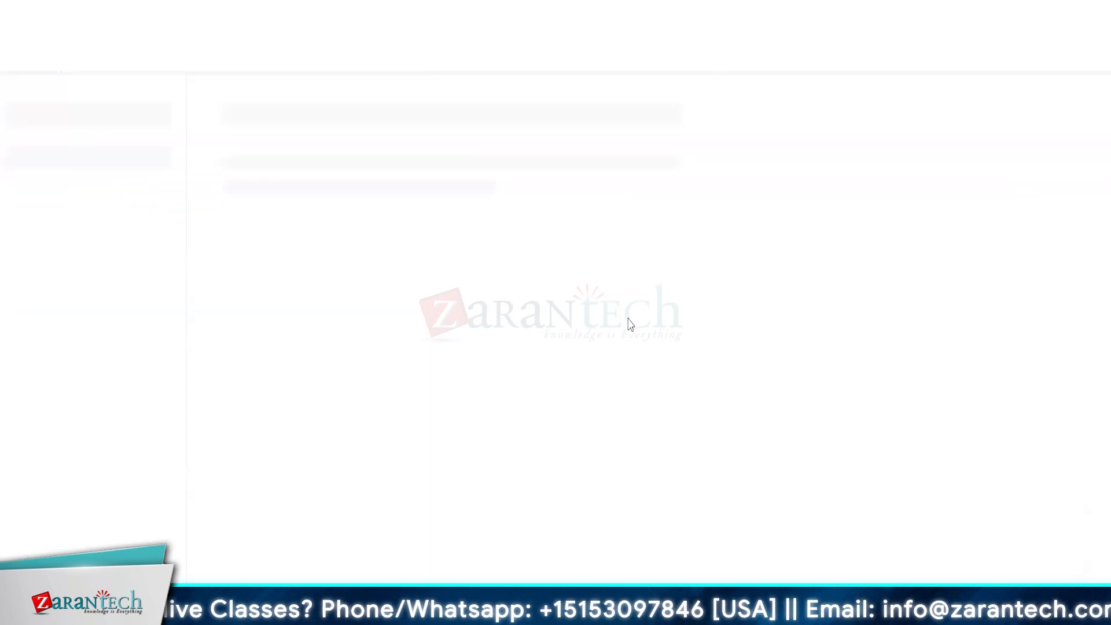
{"action": "right_click", "coordinate": [280, 156]}
{"action": "left_click", "coordinate": [272, 153]}
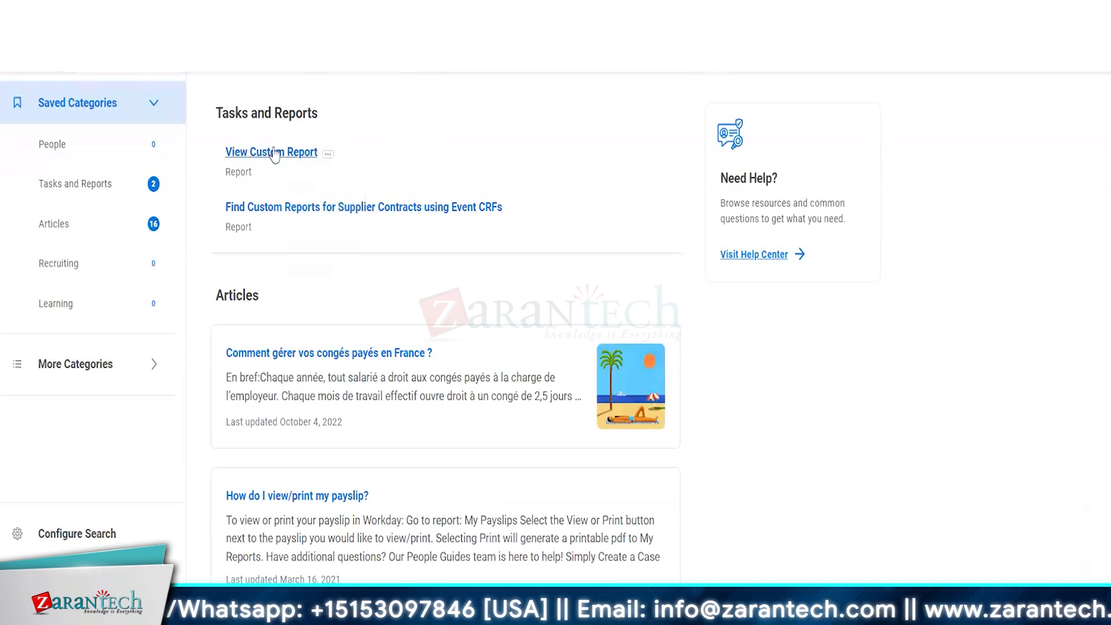
{"action": "right_click", "coordinate": [525, 174]}
{"action": "left_click", "coordinate": [526, 172]}
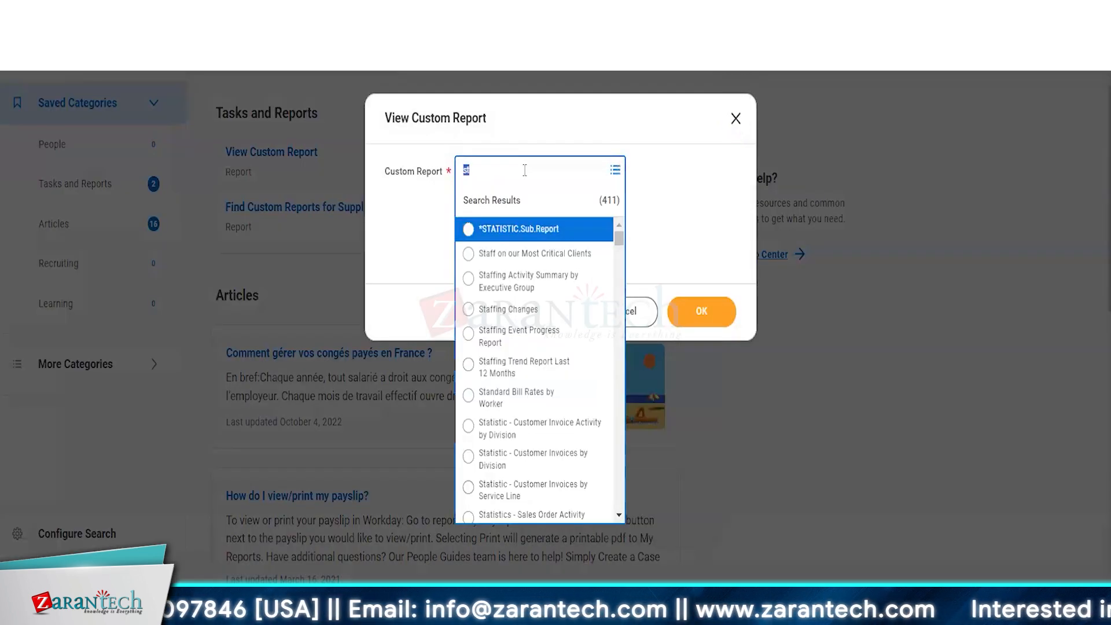
{"action": "type", "text": "test"}
{"action": "left_click", "coordinate": [530, 298]}
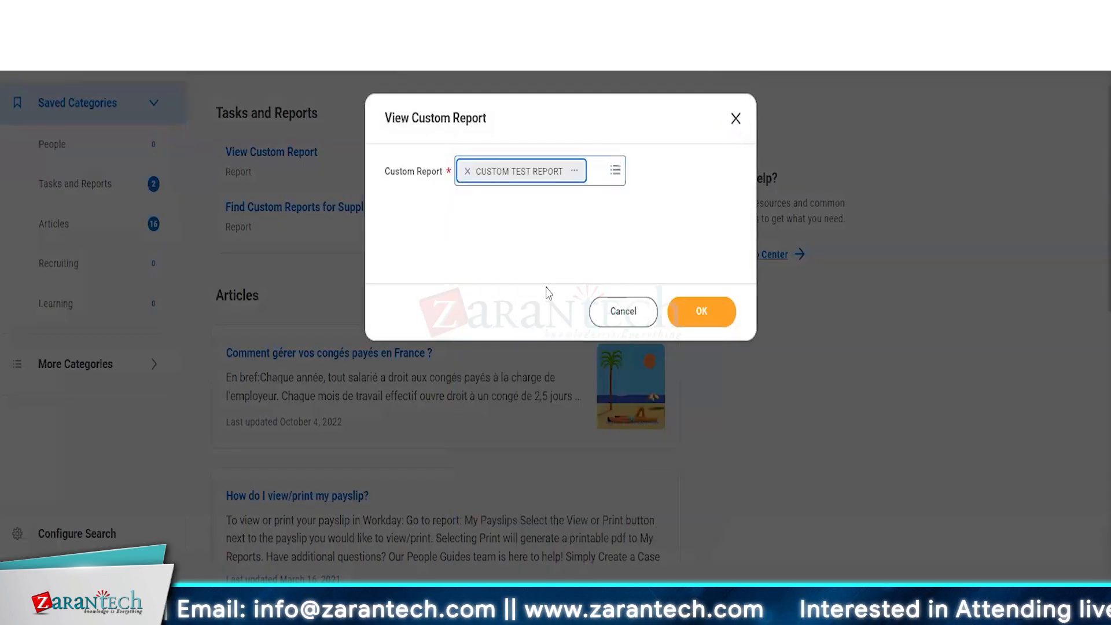
{"action": "left_click", "coordinate": [702, 308]}
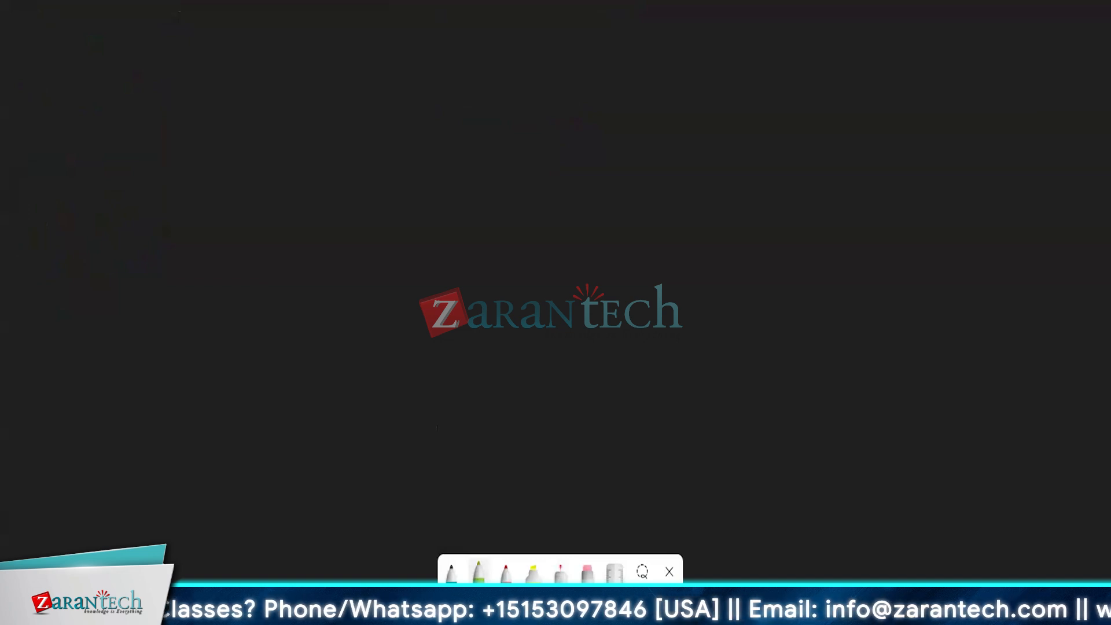
Step: Handwrite a green arrow, the label 'Fixed' and the date 1/1/20… on the whiteboard
{"action": "mouse_move", "coordinate": [88, 101]}
{"action": "left_mouse_down"}
{"action": "mouse_move", "coordinate": [143, 100]}
{"action": "mouse_move", "coordinate": [132, 115]}
{"action": "left_mouse_up"}
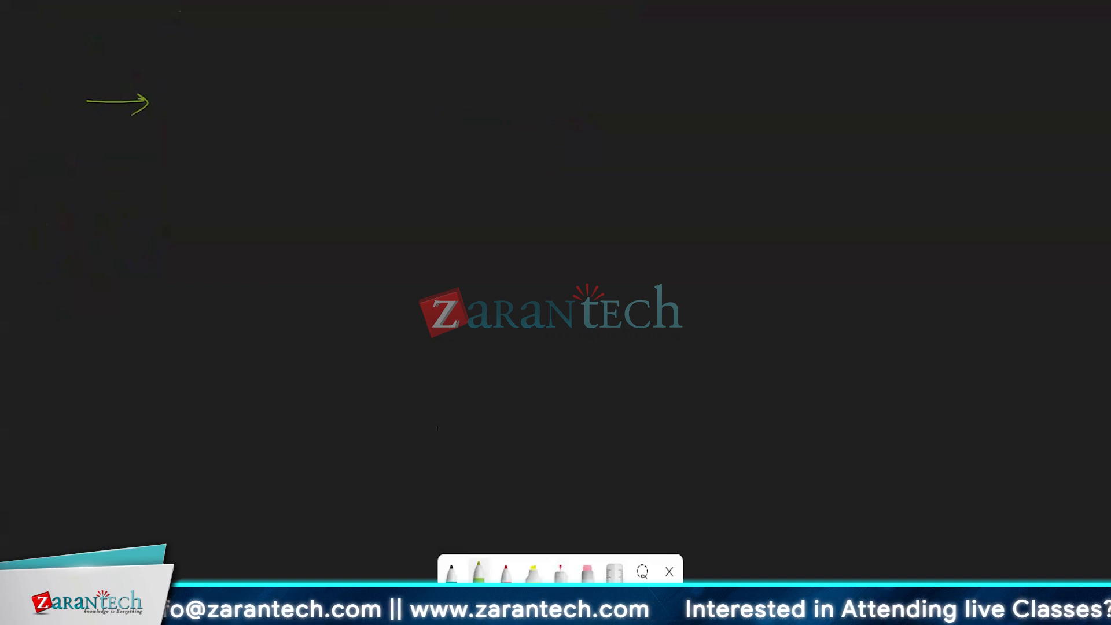
{"action": "mouse_move", "coordinate": [175, 75]}
{"action": "left_mouse_down"}
{"action": "mouse_move", "coordinate": [215, 93]}
{"action": "mouse_move", "coordinate": [240, 62]}
{"action": "mouse_move", "coordinate": [244, 109]}
{"action": "mouse_move", "coordinate": [280, 100]}
{"action": "left_mouse_up"}
{"action": "left_click_drag", "start_coordinate": [271, 85], "coordinate": [267, 111]}
{"action": "left_click_drag", "start_coordinate": [327, 67], "coordinate": [331, 106]}
{"action": "mouse_move", "coordinate": [346, 75]}
{"action": "left_mouse_down"}
{"action": "mouse_move", "coordinate": [357, 101]}
{"action": "mouse_move", "coordinate": [399, 83]}
{"action": "left_mouse_up"}
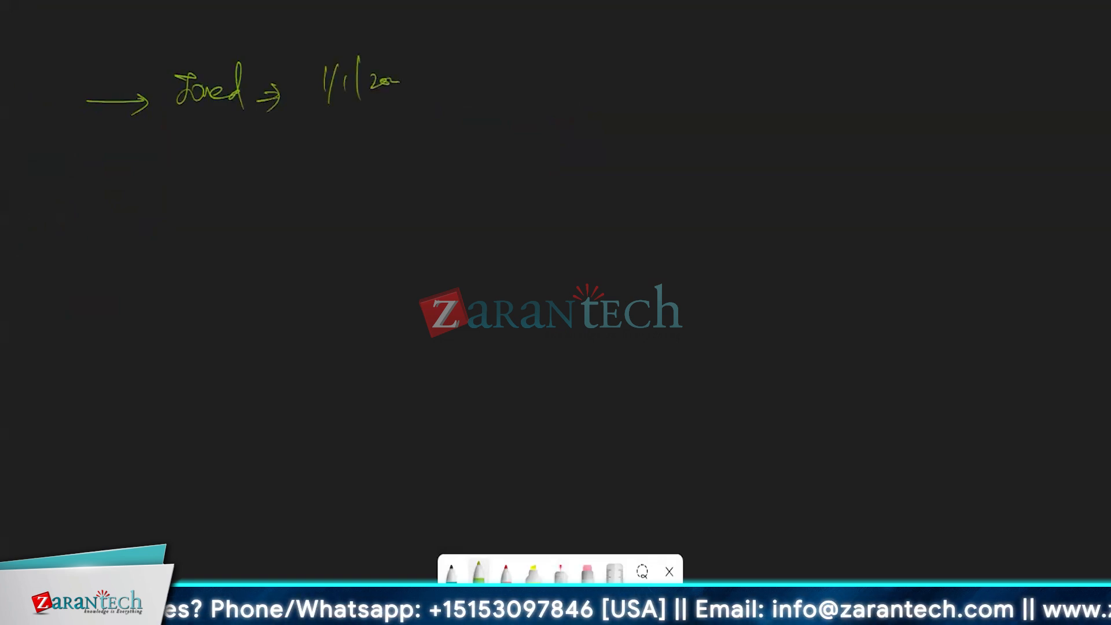
{"action": "left_click_drag", "start_coordinate": [447, 53], "coordinate": [434, 115]}
Step: Add 'Count=' after the slash, then underline it and the whole handwritten line
{"action": "mouse_move", "coordinate": [477, 61]}
{"action": "left_mouse_down"}
{"action": "mouse_move", "coordinate": [491, 83]}
{"action": "mouse_move", "coordinate": [512, 81]}
{"action": "left_mouse_up"}
{"action": "mouse_move", "coordinate": [517, 58]}
{"action": "left_mouse_down"}
{"action": "mouse_move", "coordinate": [517, 81]}
{"action": "mouse_move", "coordinate": [555, 75]}
{"action": "left_mouse_up"}
{"action": "left_click_drag", "start_coordinate": [539, 63], "coordinate": [557, 61]}
{"action": "left_click_drag", "start_coordinate": [488, 110], "coordinate": [552, 100]}
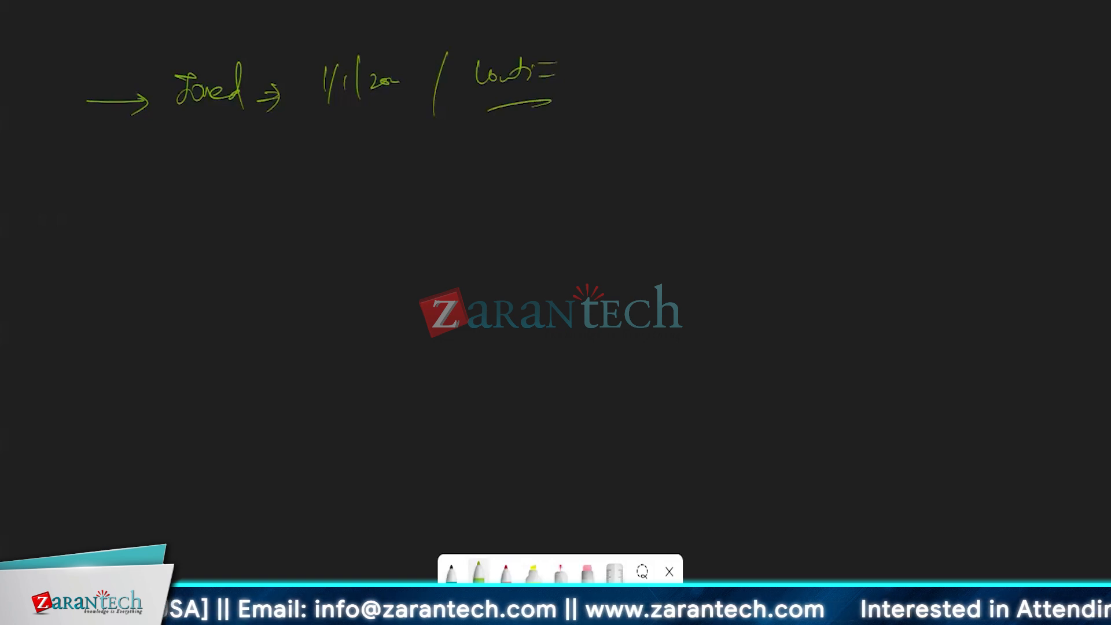
{"action": "left_click_drag", "start_coordinate": [162, 140], "coordinate": [601, 128]}
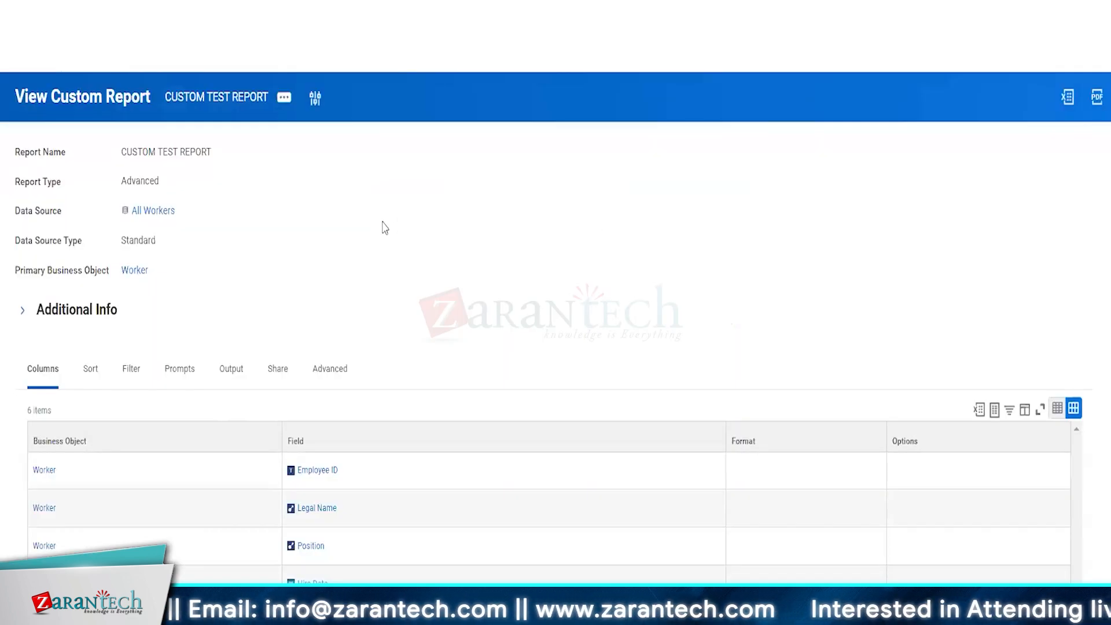
{"action": "scroll", "coordinate": [384, 228], "scroll_direction": "down", "scroll_amount": 3}
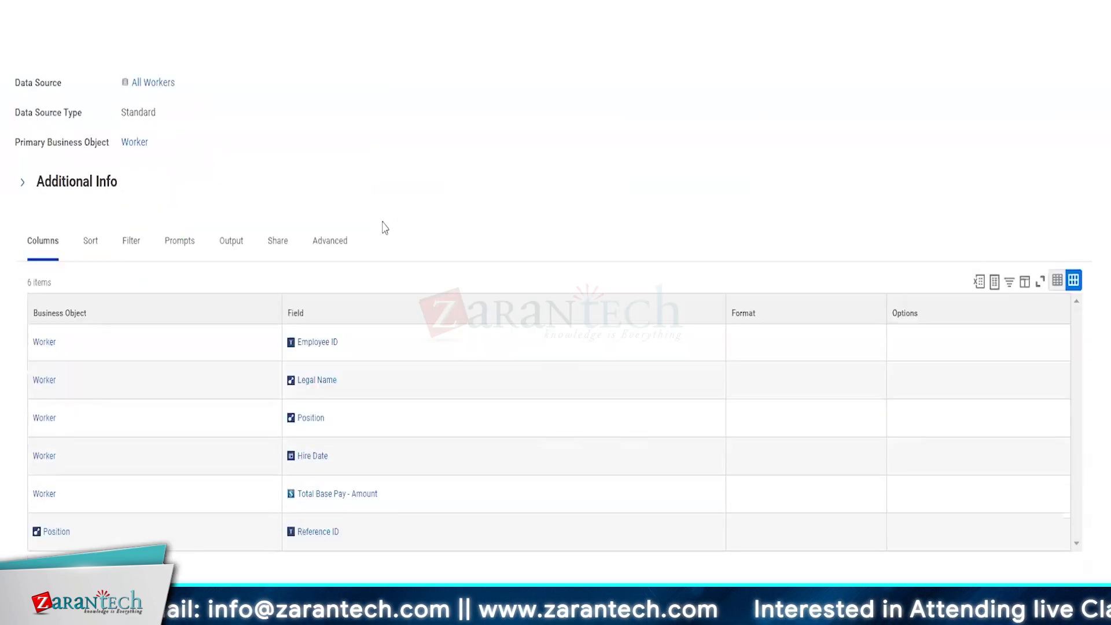
{"action": "left_click", "coordinate": [413, 385]}
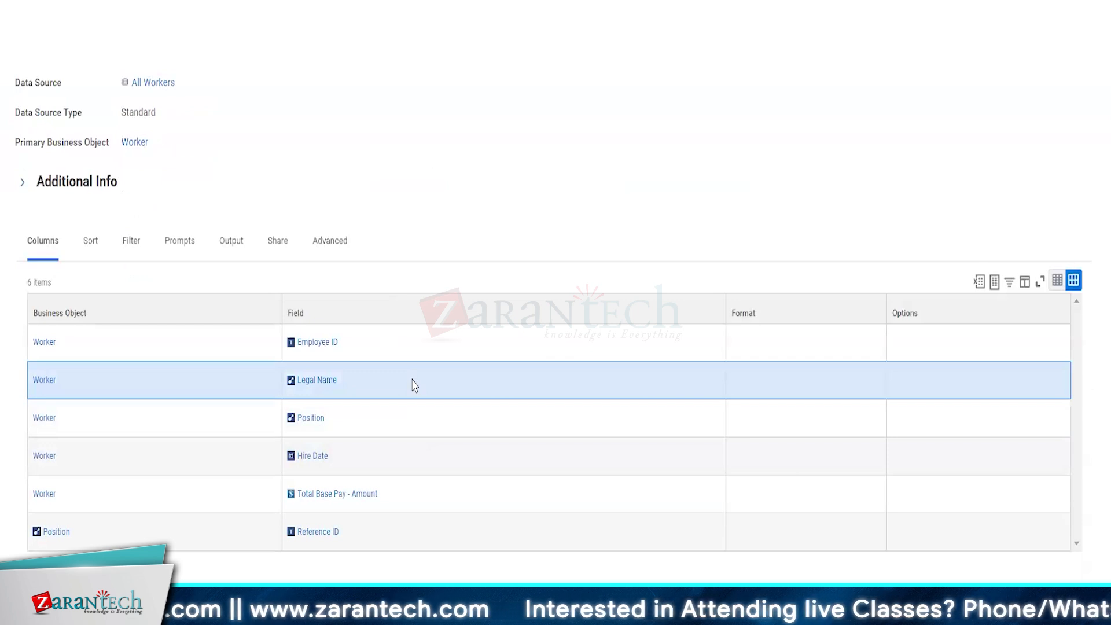
{"action": "left_click", "coordinate": [423, 418]}
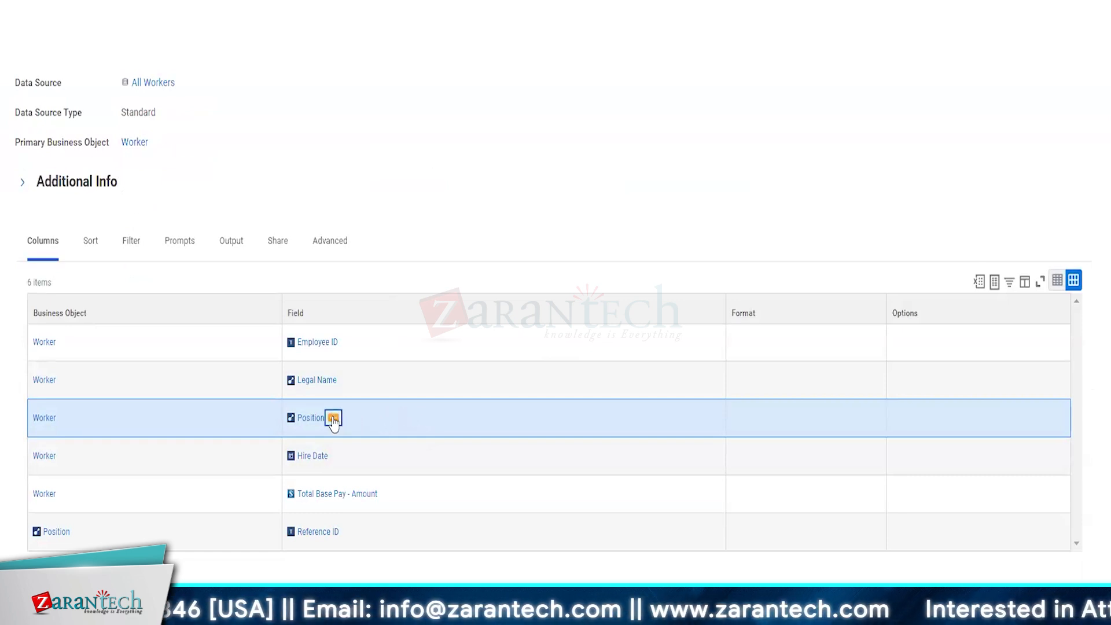
{"action": "left_click", "coordinate": [333, 419]}
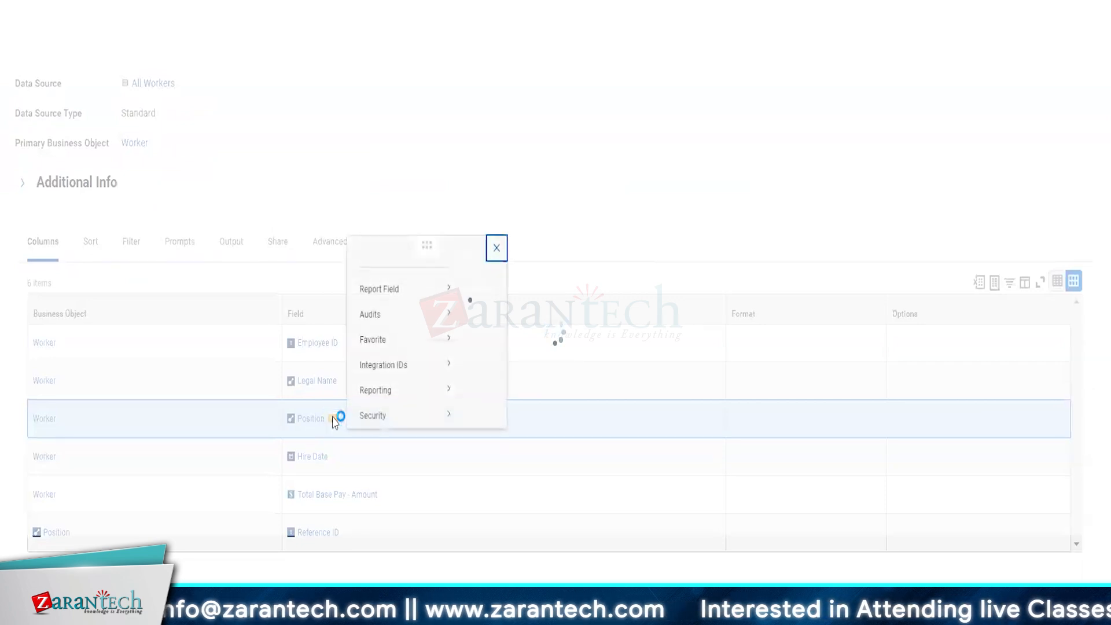
{"action": "left_click_drag", "start_coordinate": [589, 238], "coordinate": [728, 235]}
{"action": "left_click", "coordinate": [802, 226]}
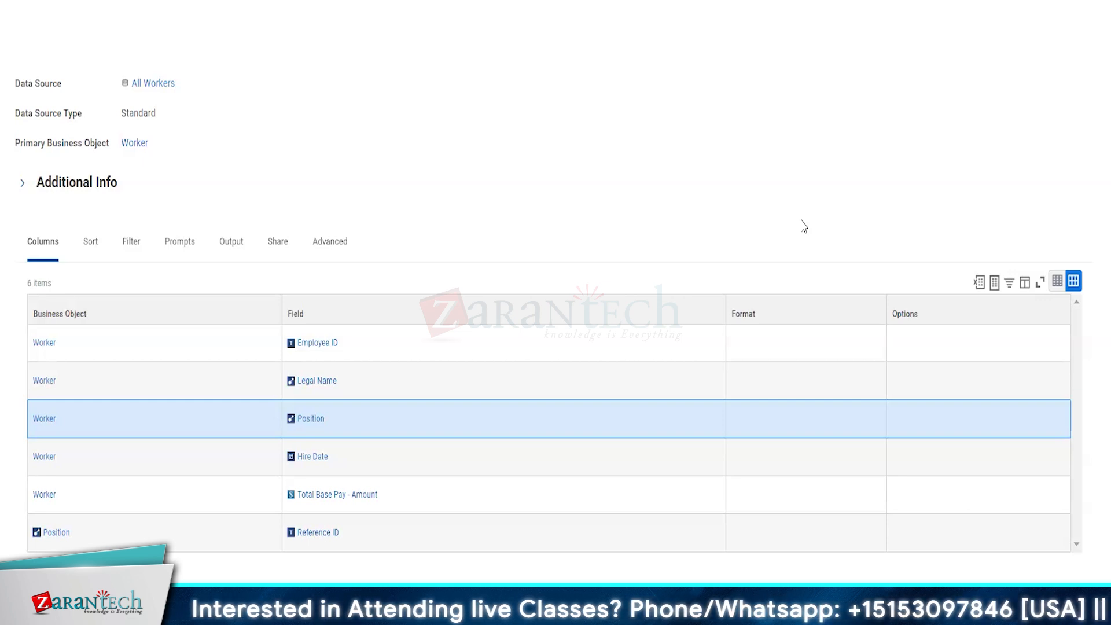
{"action": "left_click", "coordinate": [281, 257]}
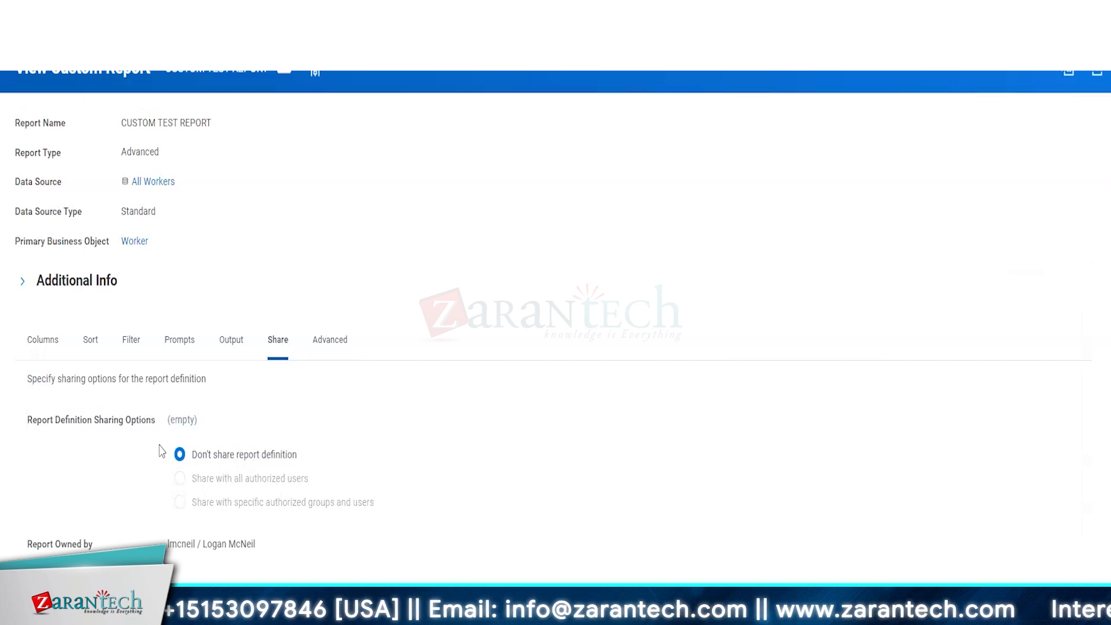
{"action": "left_click", "coordinate": [29, 346]}
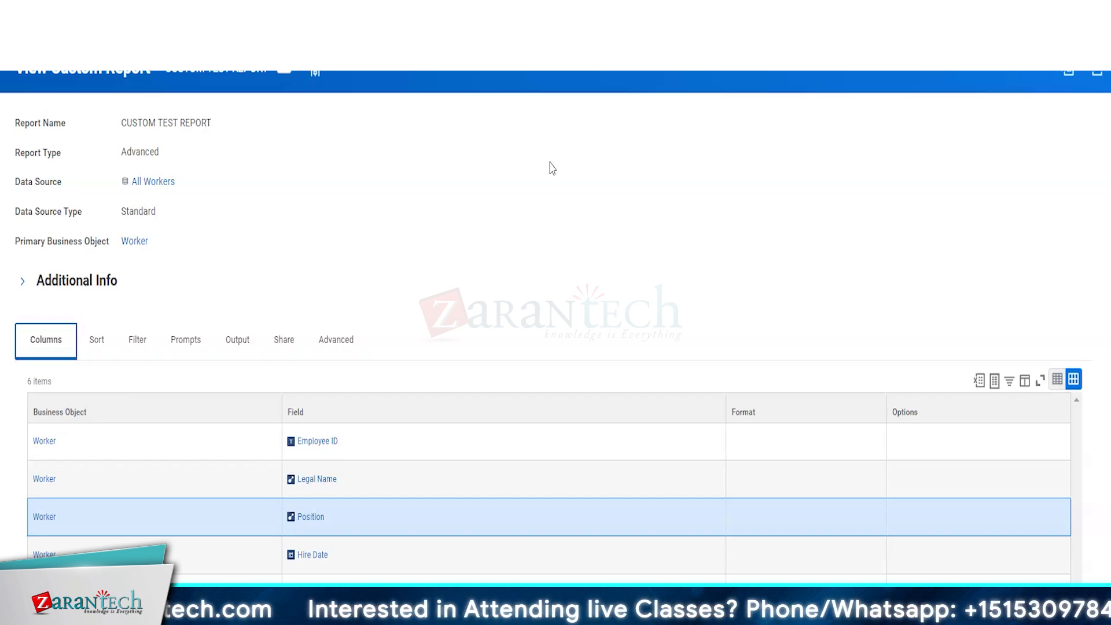
{"action": "scroll", "coordinate": [552, 168], "scroll_direction": "up", "scroll_amount": 1}
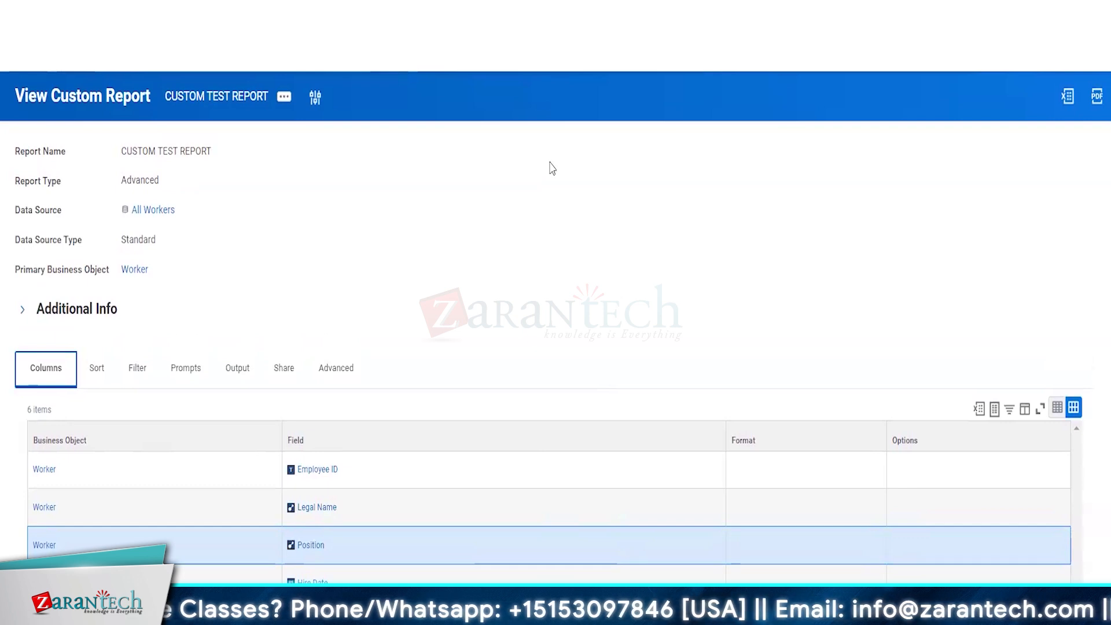
{"action": "scroll", "coordinate": [552, 168], "scroll_direction": "down", "scroll_amount": 1}
{"action": "scroll", "coordinate": [552, 168], "scroll_direction": "up", "scroll_amount": 1}
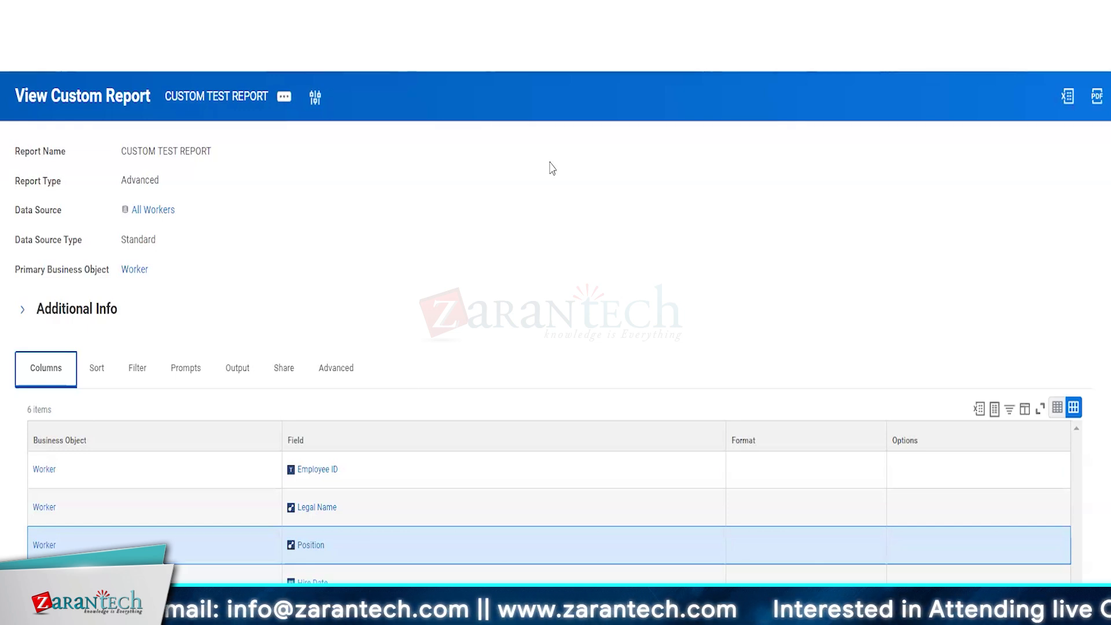
Step: Look over the Filter, Prompts and Output tabs, then select Total Base Pay - Amount under Columns
{"action": "left_click", "coordinate": [134, 371]}
{"action": "left_click", "coordinate": [186, 379]}
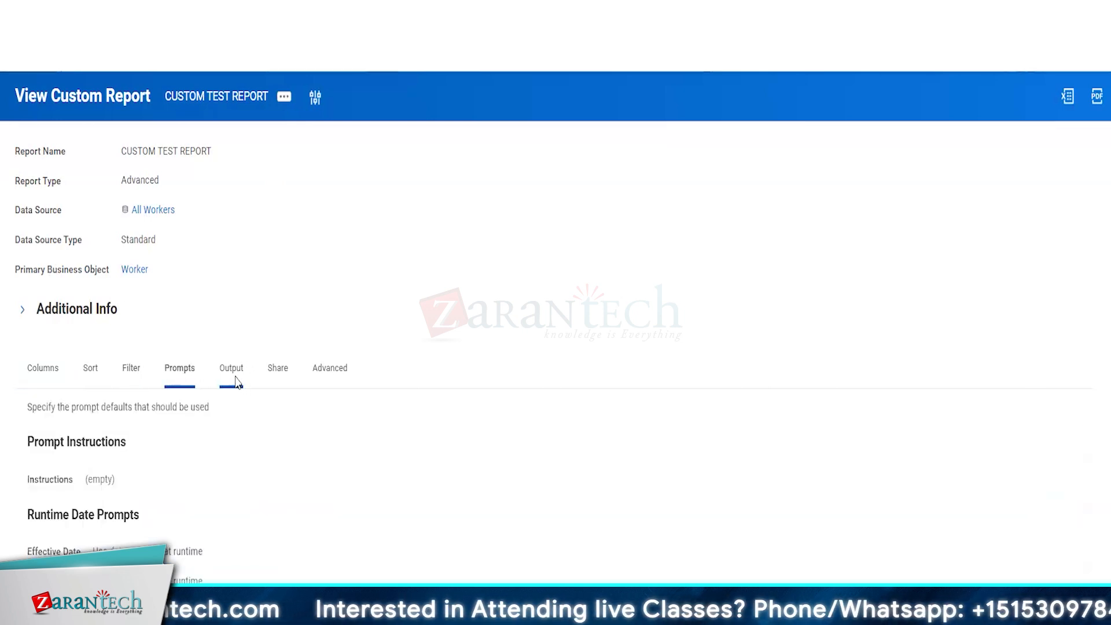
{"action": "left_click", "coordinate": [231, 376]}
{"action": "left_click", "coordinate": [45, 382]}
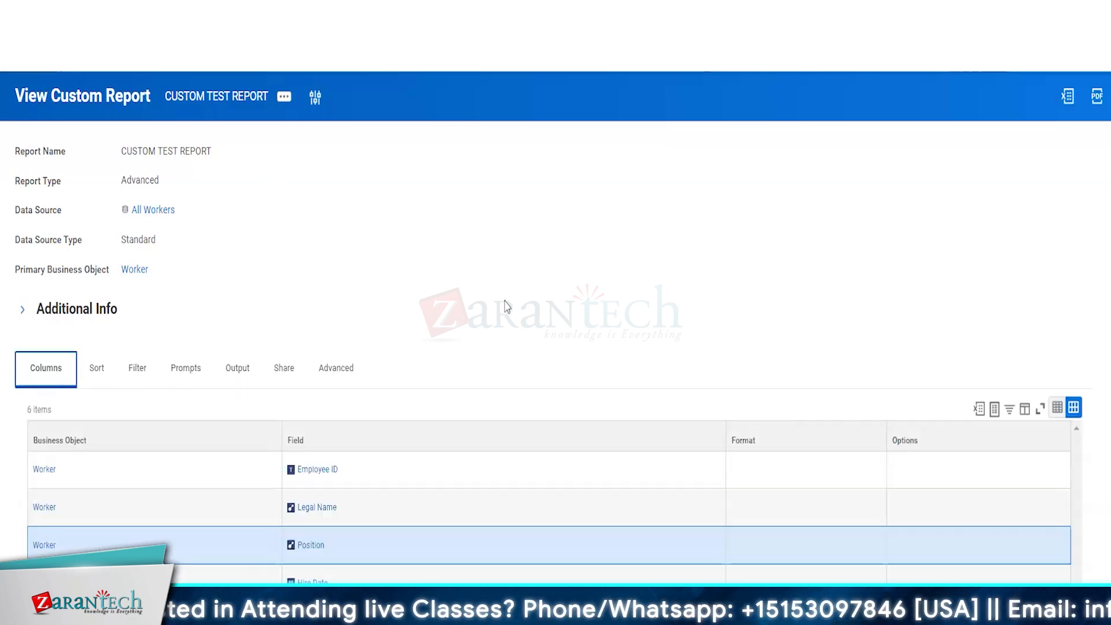
{"action": "scroll", "coordinate": [303, 248], "scroll_direction": "down", "scroll_amount": 2}
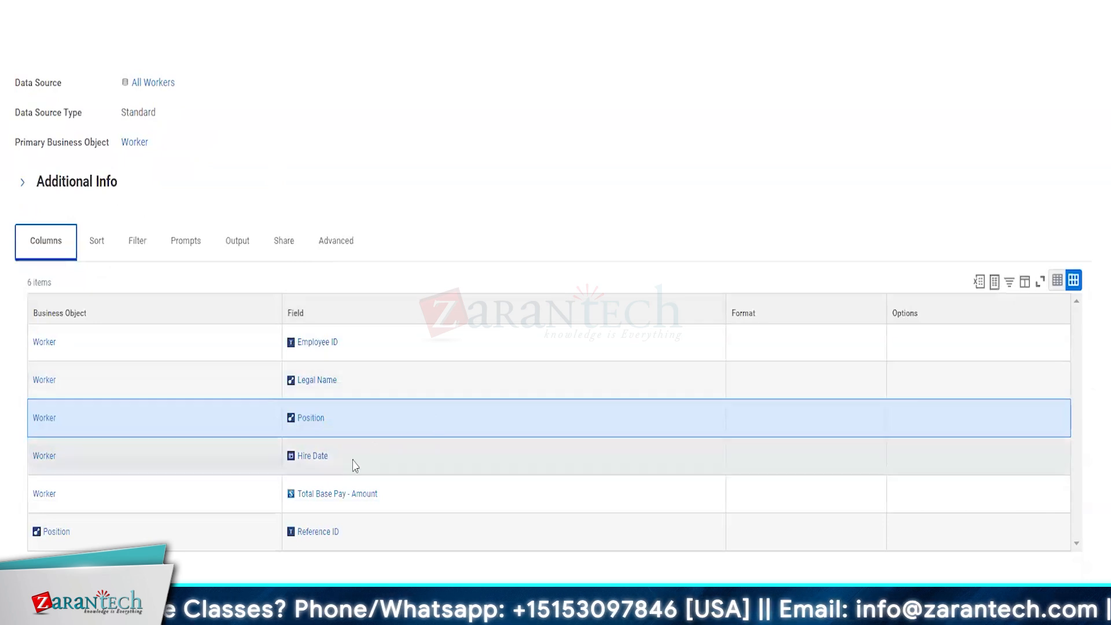
{"action": "left_click", "coordinate": [407, 498]}
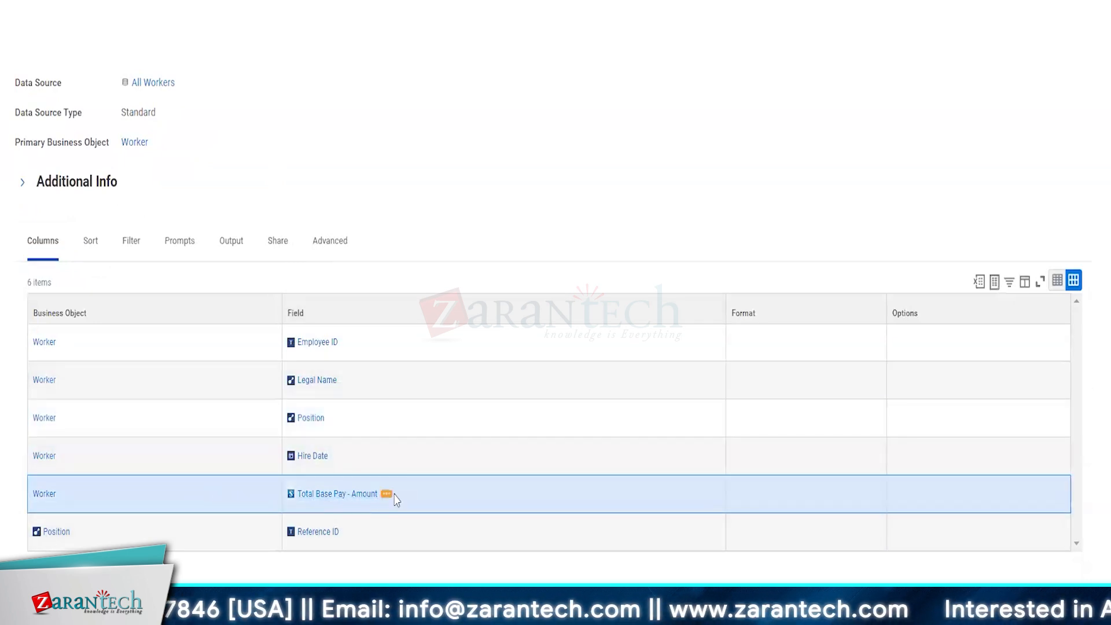
Step: Review the Total Base Pay - Amount field details, its Workday Delivered source and description, then close them
{"action": "left_click", "coordinate": [386, 495]}
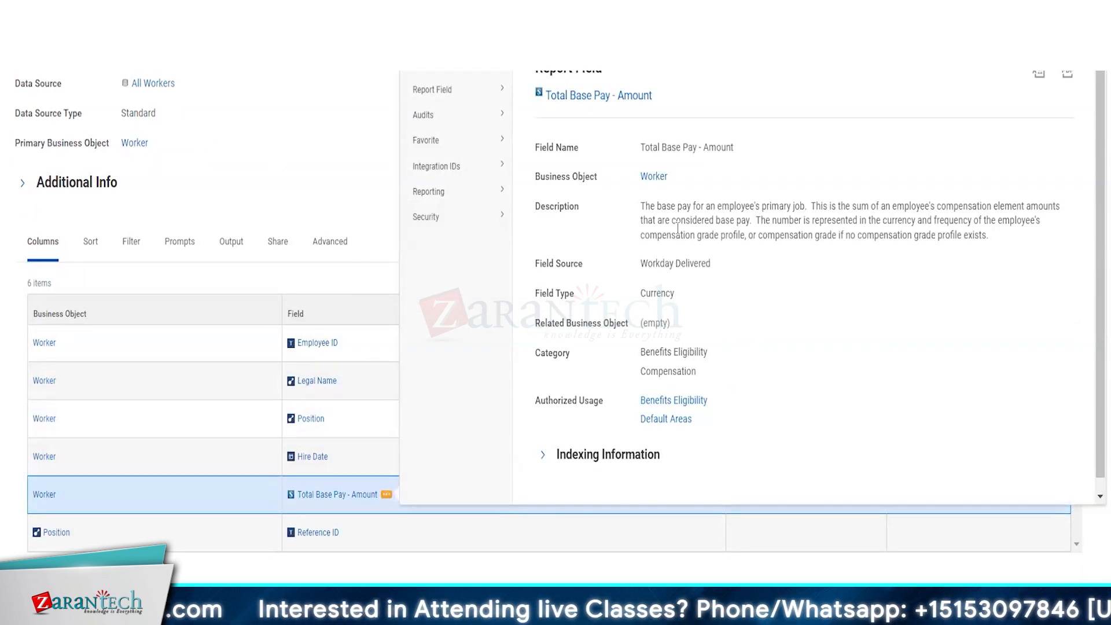
{"action": "left_click_drag", "start_coordinate": [640, 265], "coordinate": [725, 271]}
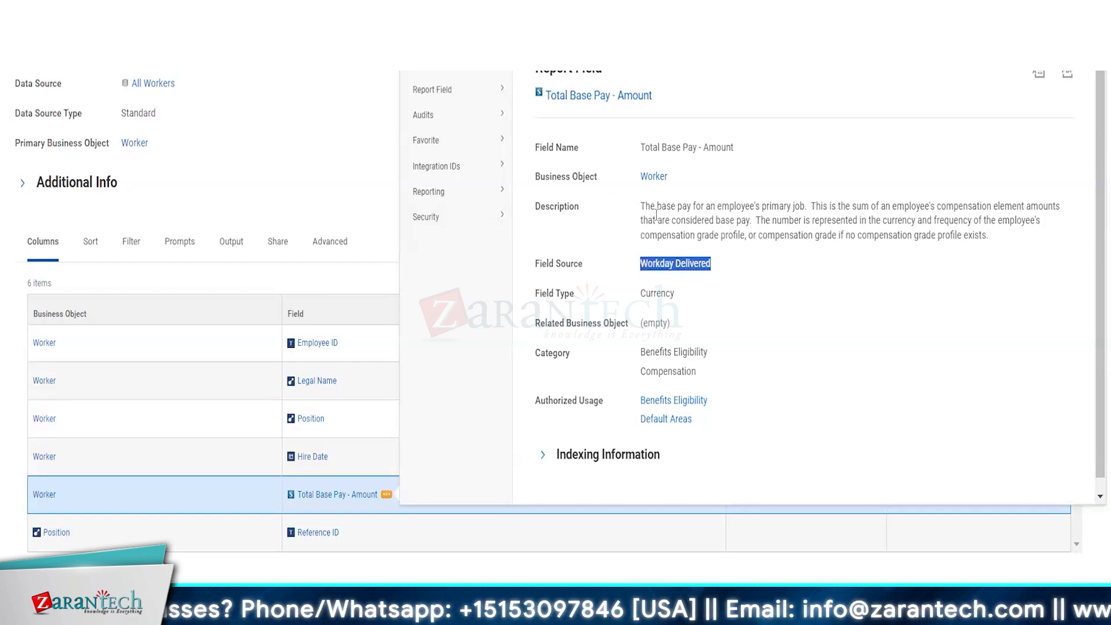
{"action": "left_click", "coordinate": [637, 215]}
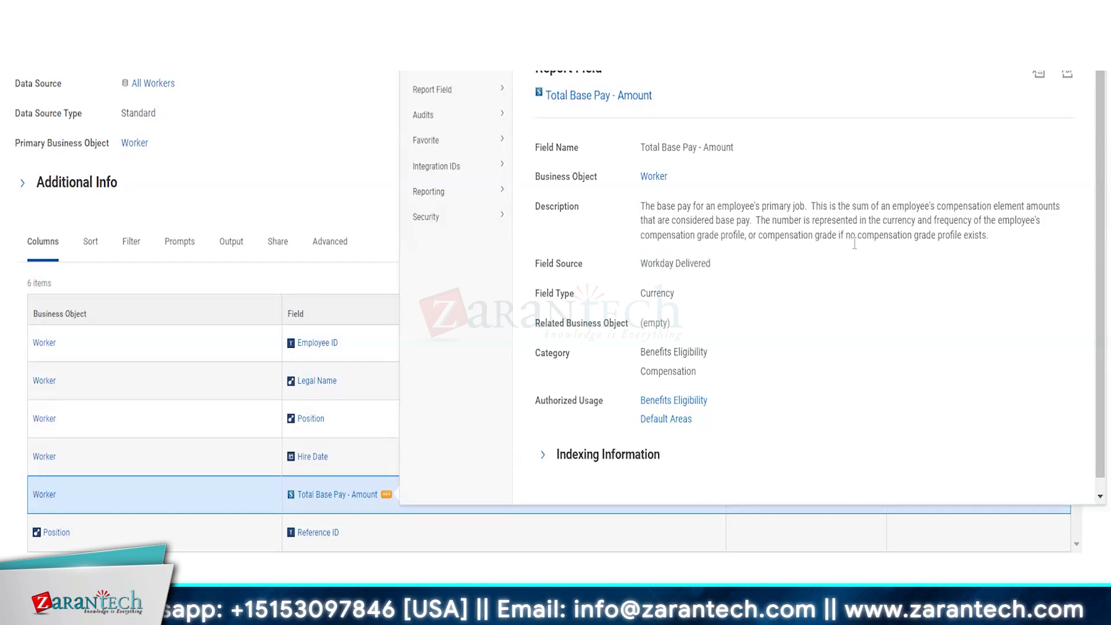
{"action": "left_click_drag", "start_coordinate": [641, 207], "coordinate": [816, 208]}
{"action": "left_click", "coordinate": [875, 210]}
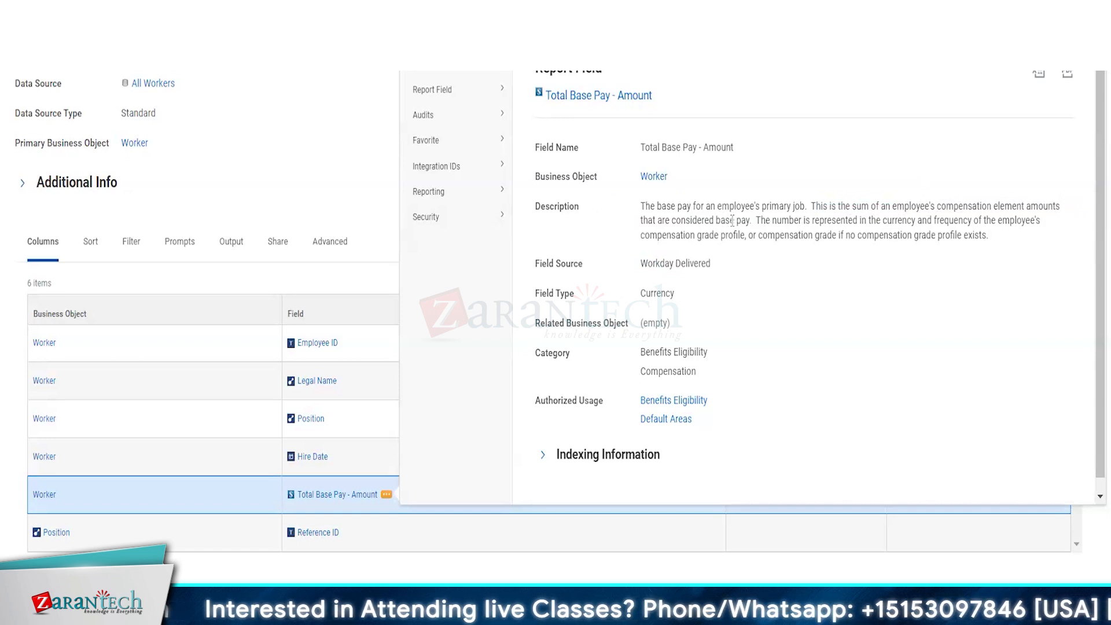
{"action": "scroll", "coordinate": [733, 220], "scroll_direction": "up", "scroll_amount": 1}
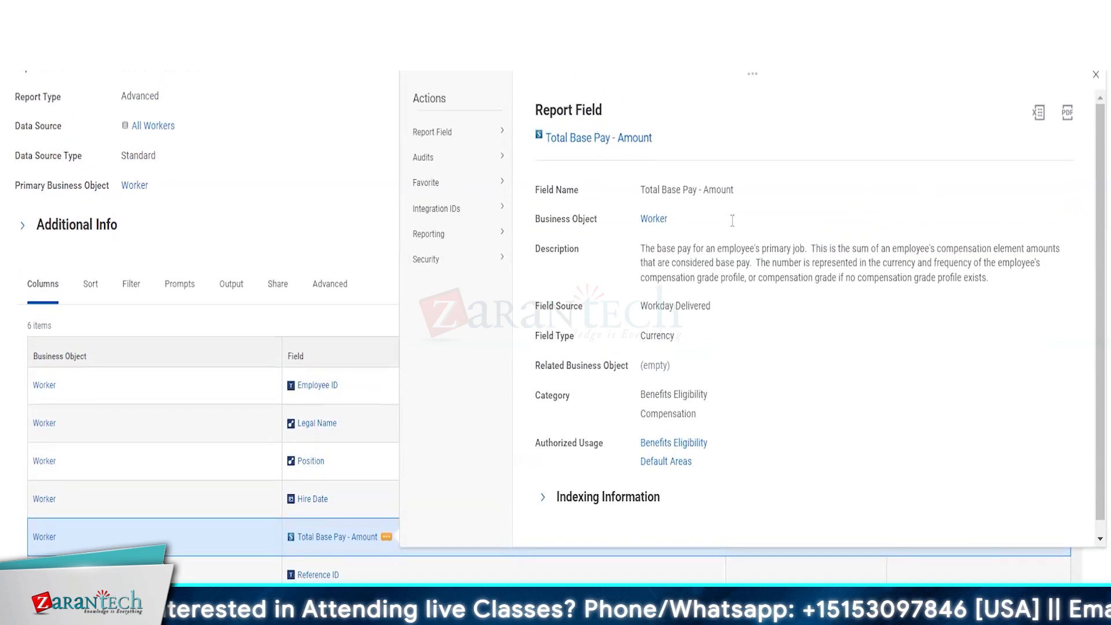
{"action": "left_click", "coordinate": [1095, 75]}
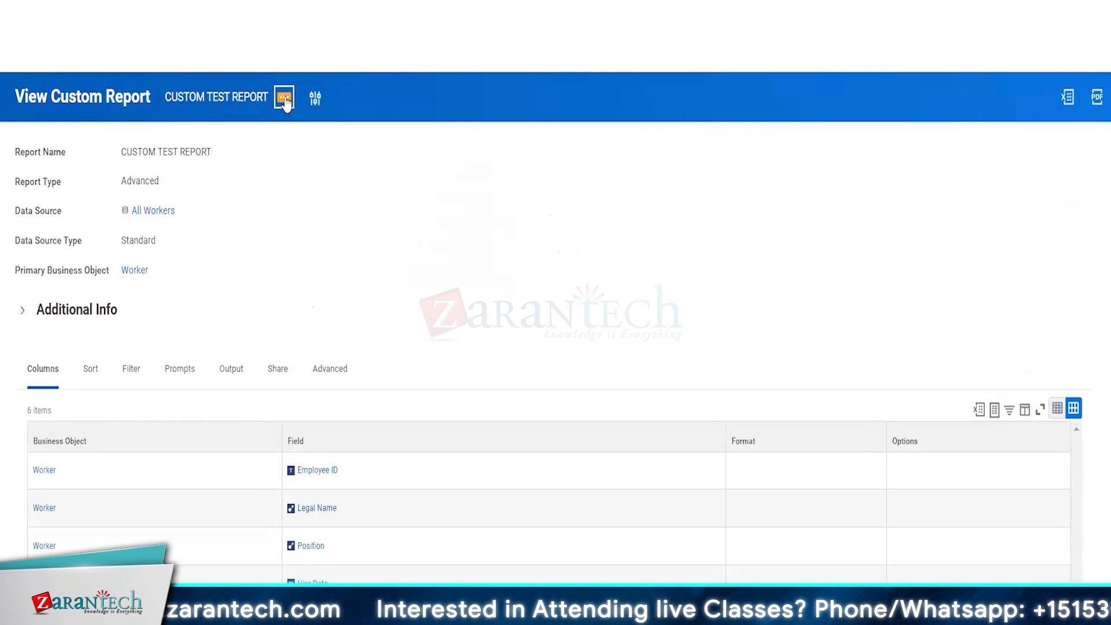
Step: Run CUSTOM TEST REPORT and check its 146-item result count
{"action": "left_click", "coordinate": [285, 100]}
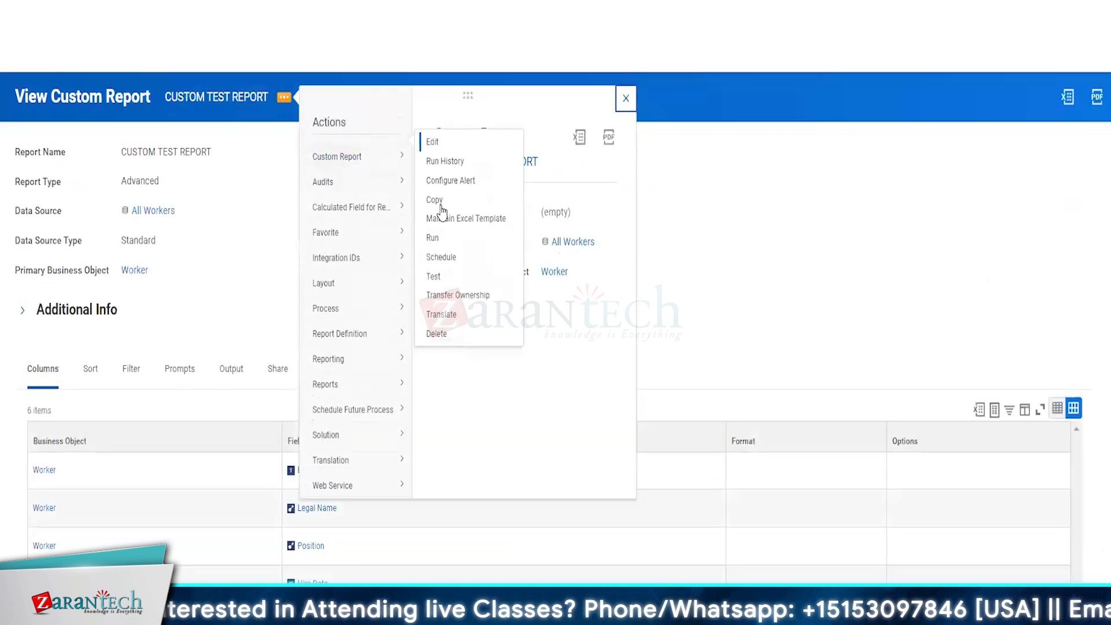
{"action": "left_click", "coordinate": [432, 239]}
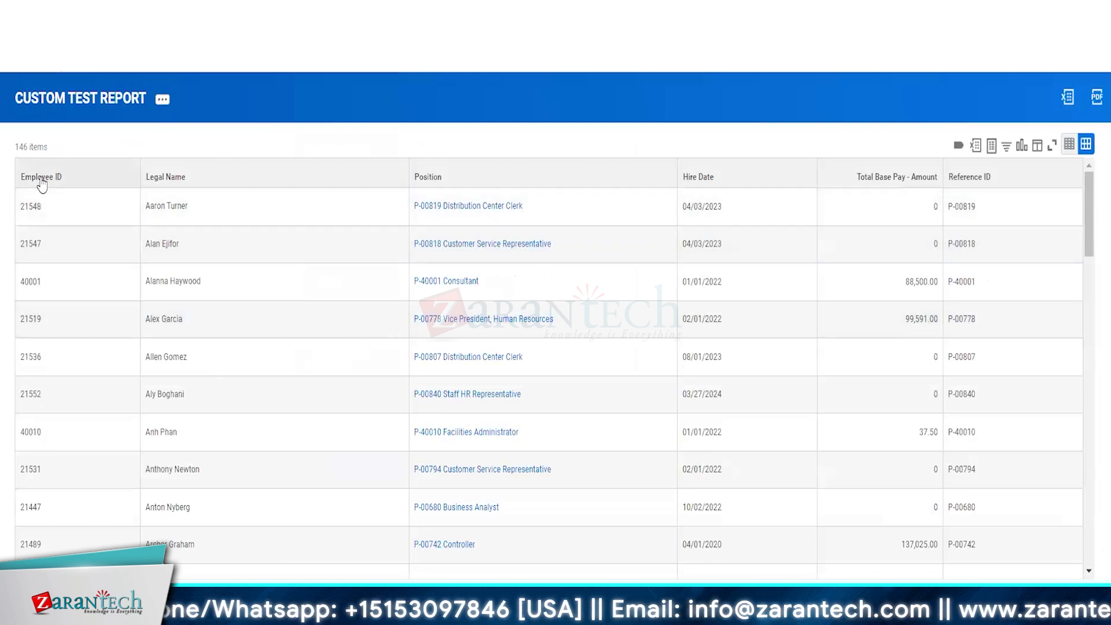
{"action": "triple_click", "coordinate": [30, 148]}
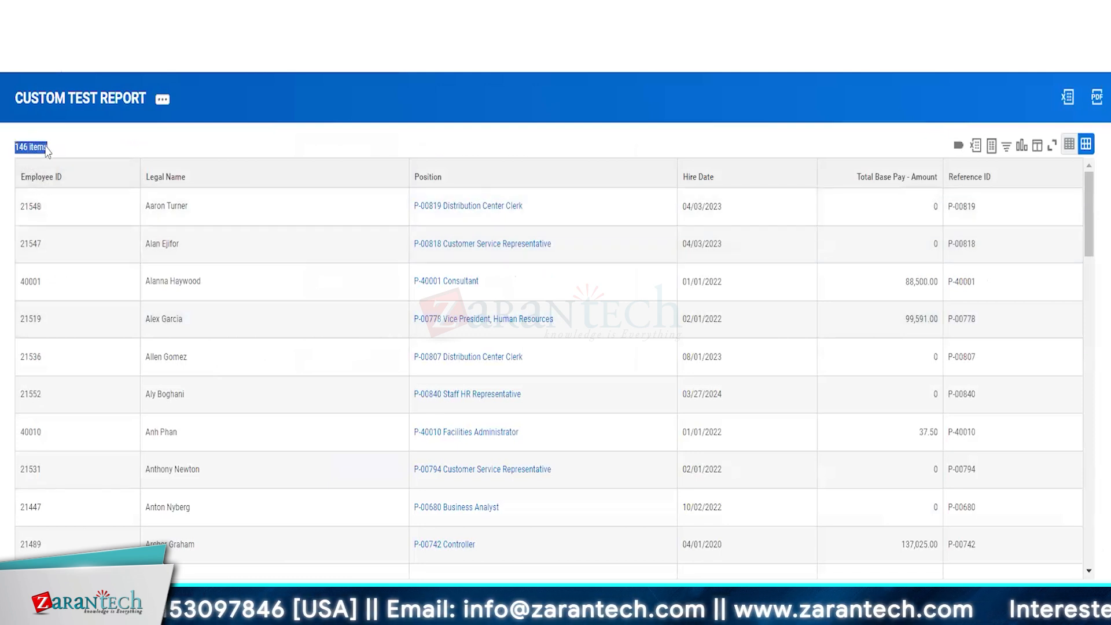
{"action": "left_click", "coordinate": [131, 147]}
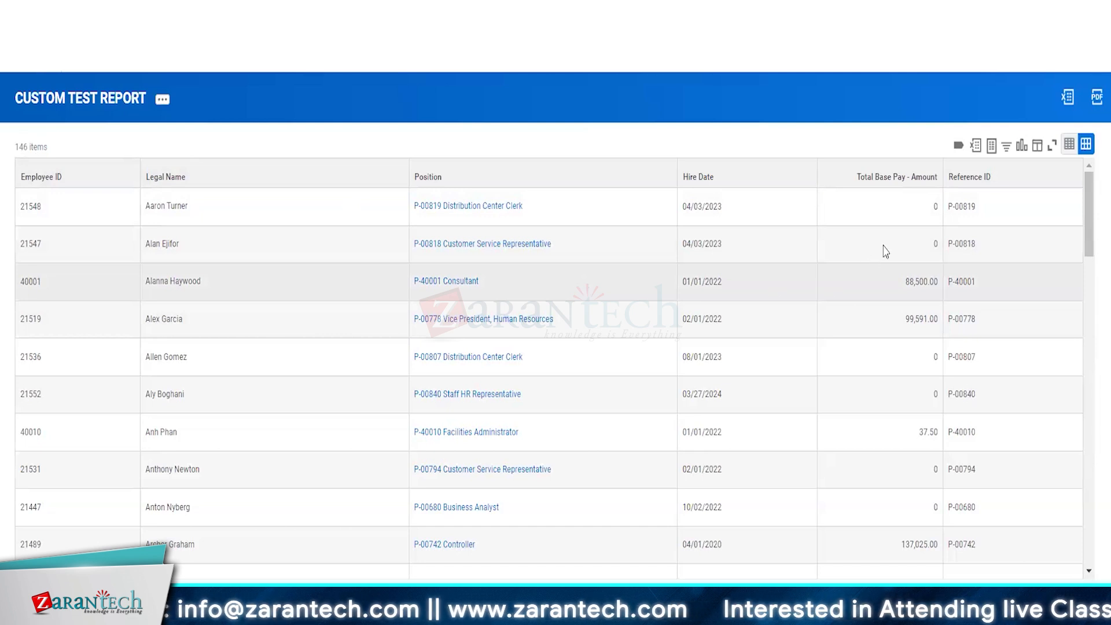
Step: Browse the Consultant, Distribution Center Clerk, Facilities Administrator and Controller rows, selecting the Controller's employee ID
{"action": "left_click", "coordinate": [874, 288]}
{"action": "left_click", "coordinate": [894, 347]}
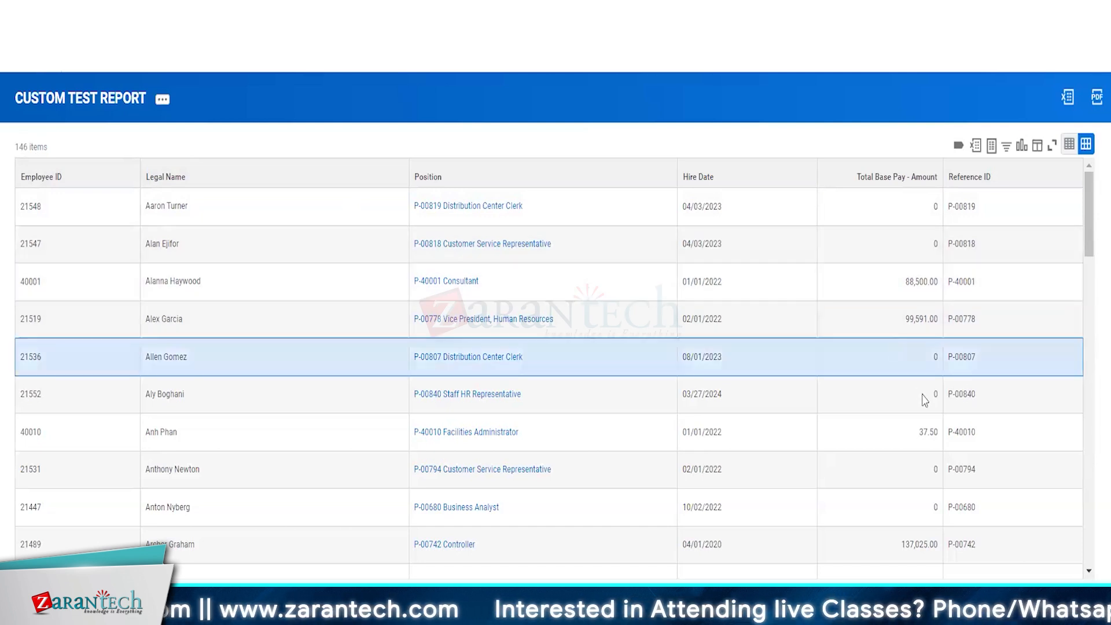
{"action": "left_click", "coordinate": [890, 439]}
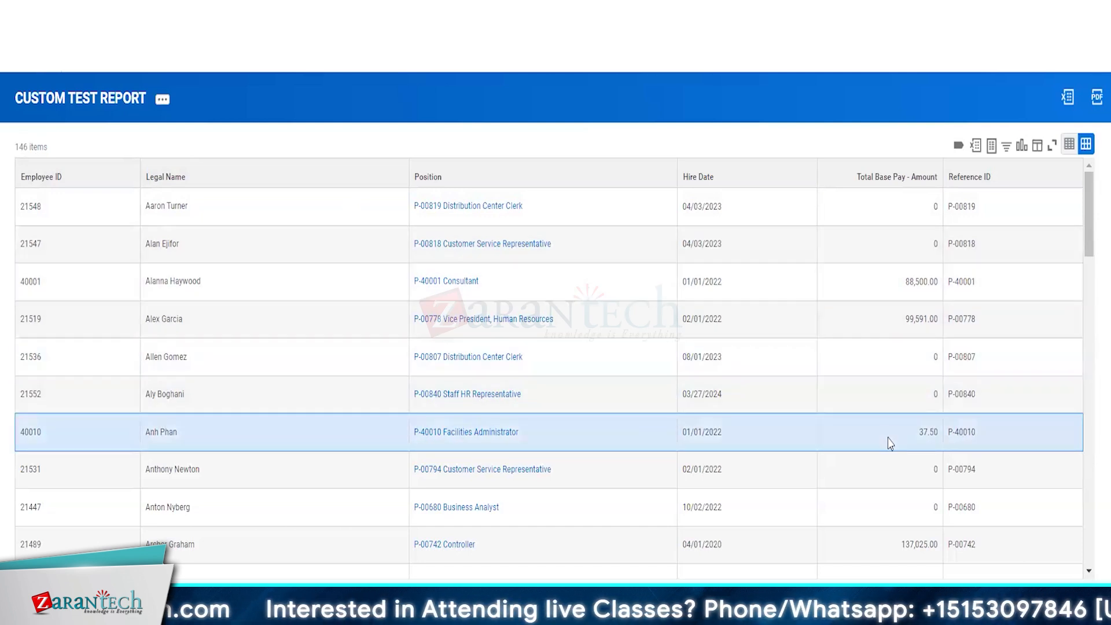
{"action": "scroll", "coordinate": [890, 443], "scroll_direction": "down", "scroll_amount": 1}
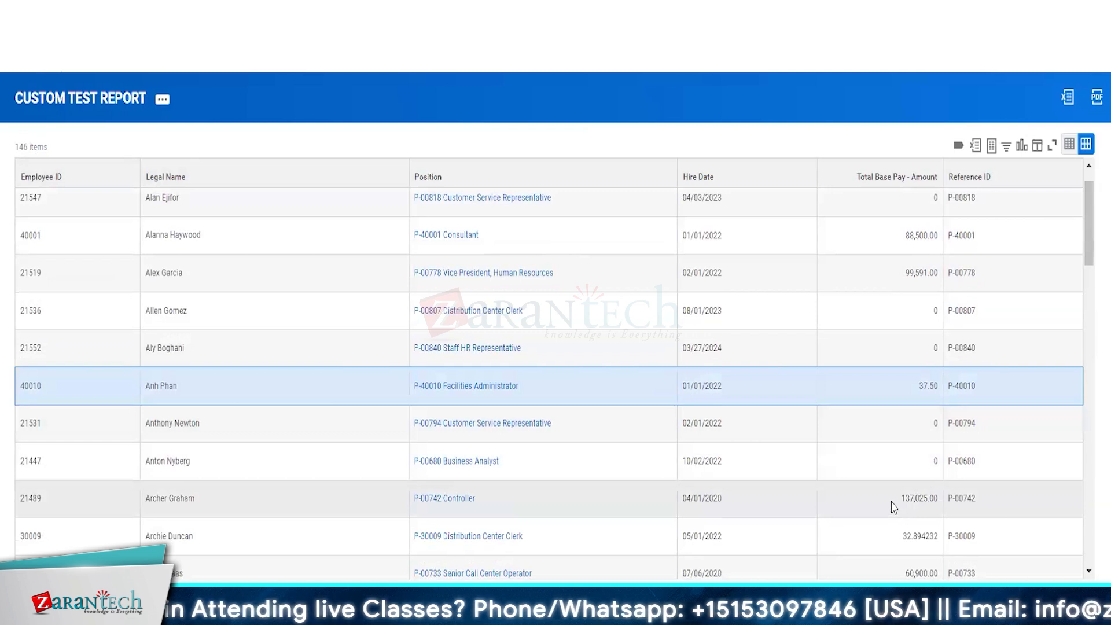
{"action": "left_click", "coordinate": [894, 503]}
{"action": "right_click", "coordinate": [929, 502]}
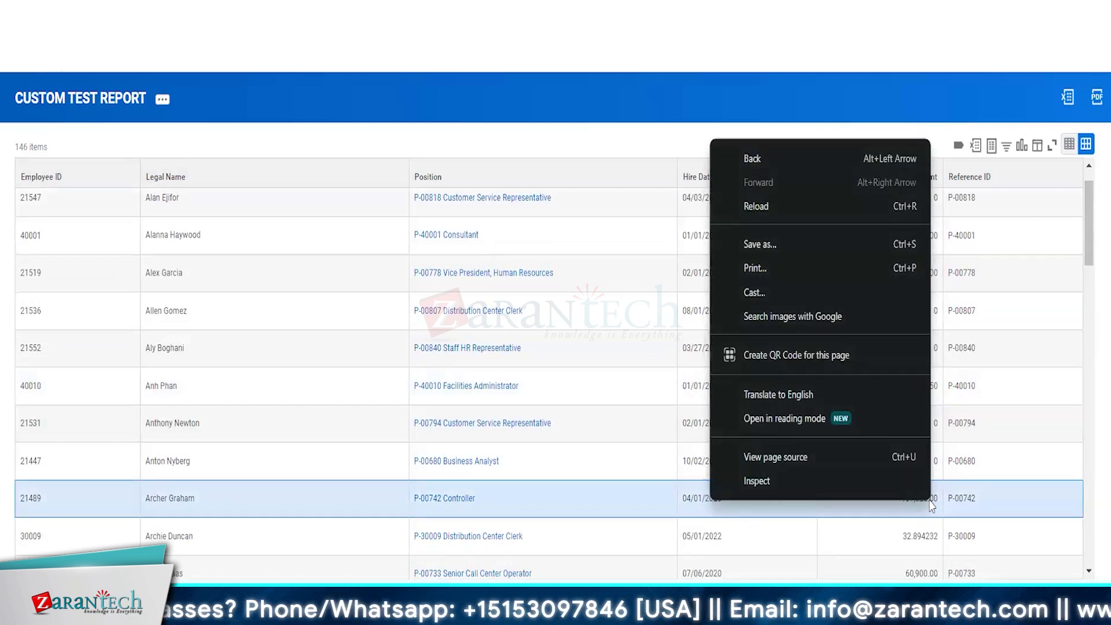
{"action": "left_click", "coordinate": [901, 518]}
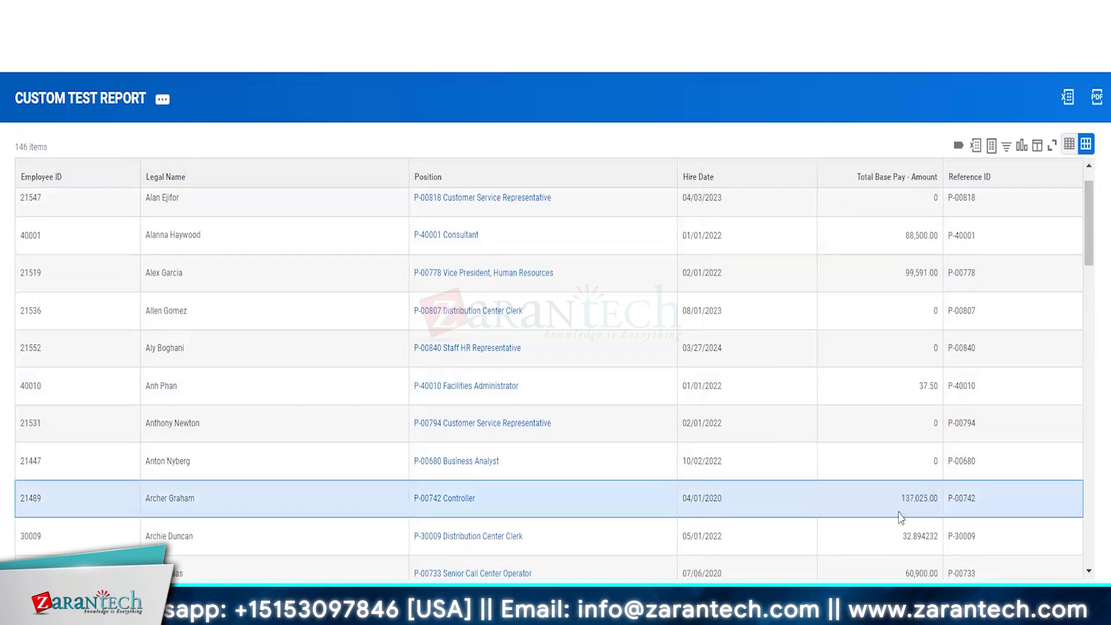
{"action": "double_click", "coordinate": [22, 499]}
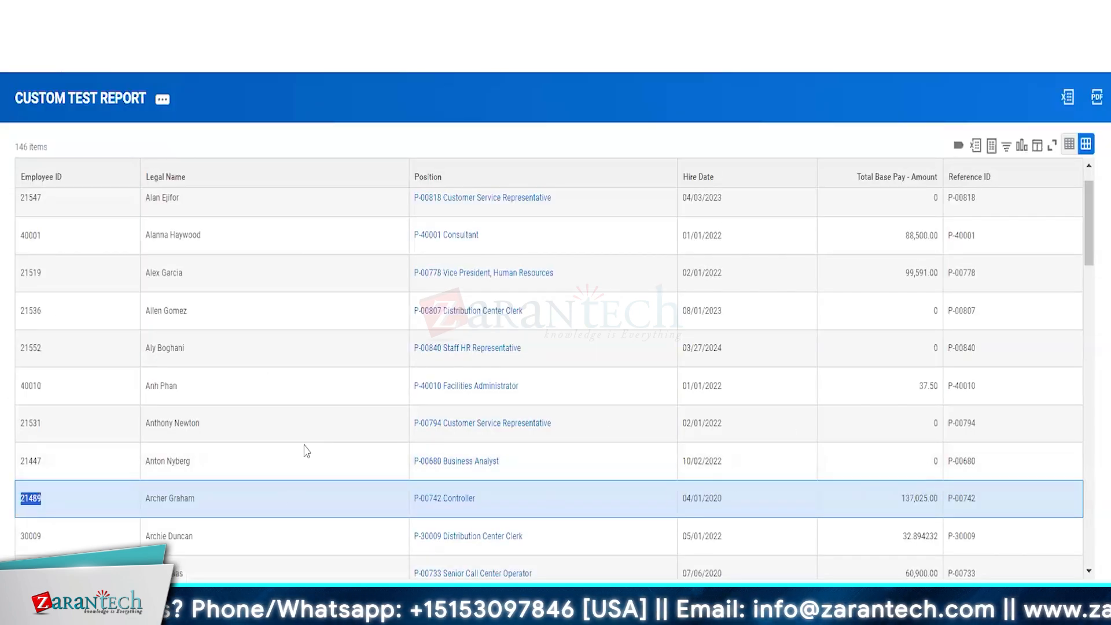
{"action": "double_click", "coordinate": [31, 462]}
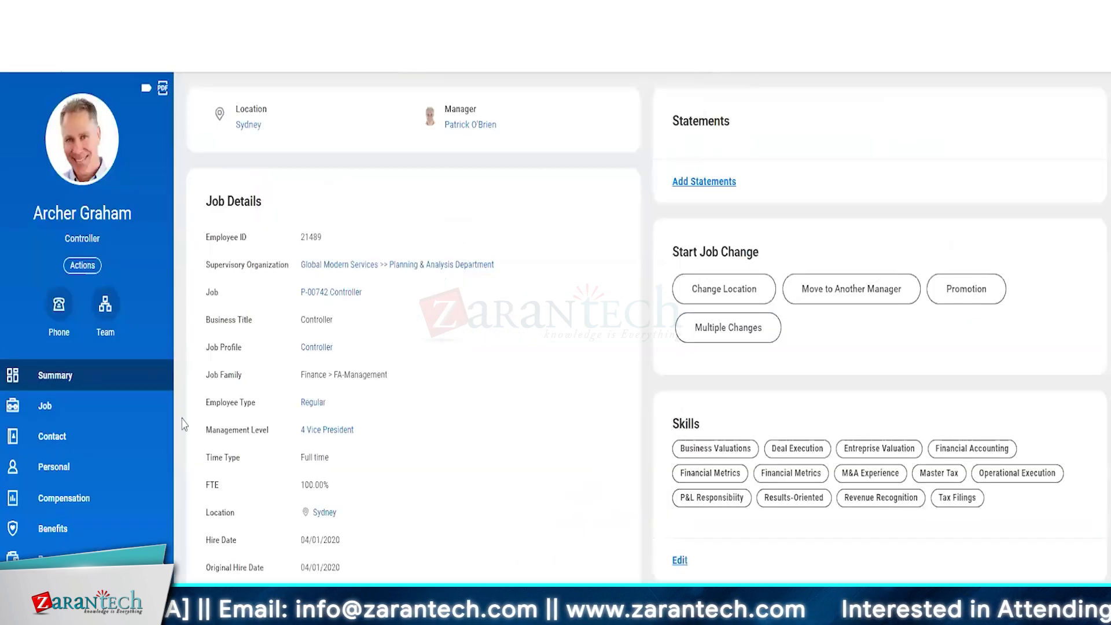
{"action": "left_click", "coordinate": [61, 500]}
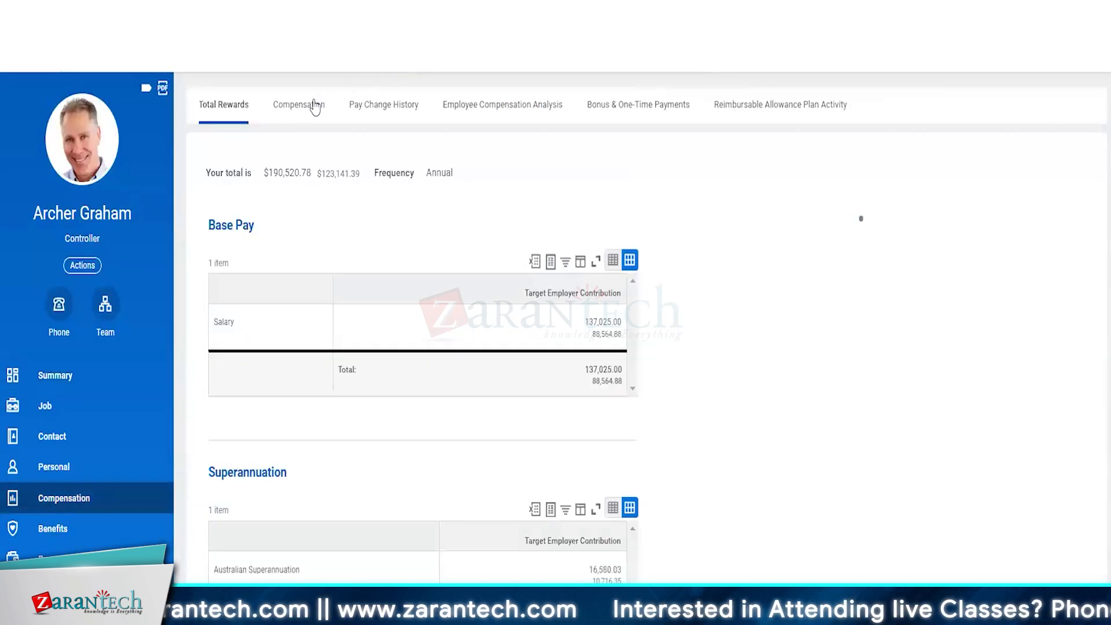
{"action": "left_click", "coordinate": [310, 105]}
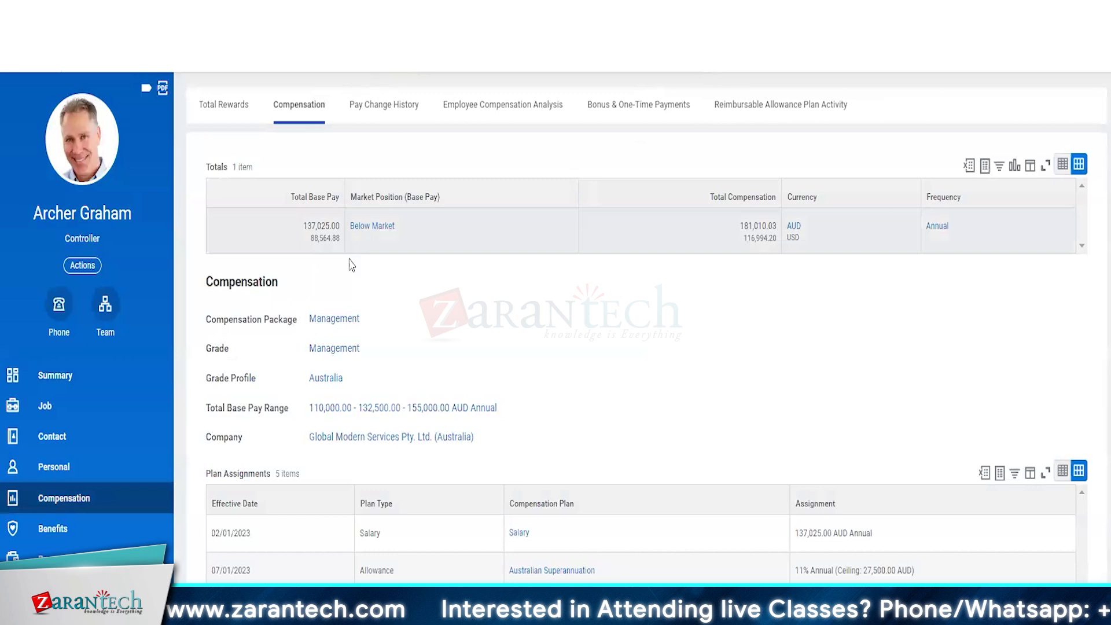
{"action": "left_click", "coordinate": [304, 236]}
{"action": "mouse_move", "coordinate": [303, 227]}
{"action": "left_mouse_down"}
{"action": "mouse_move", "coordinate": [338, 226]}
{"action": "mouse_move", "coordinate": [322, 226]}
{"action": "left_mouse_up"}
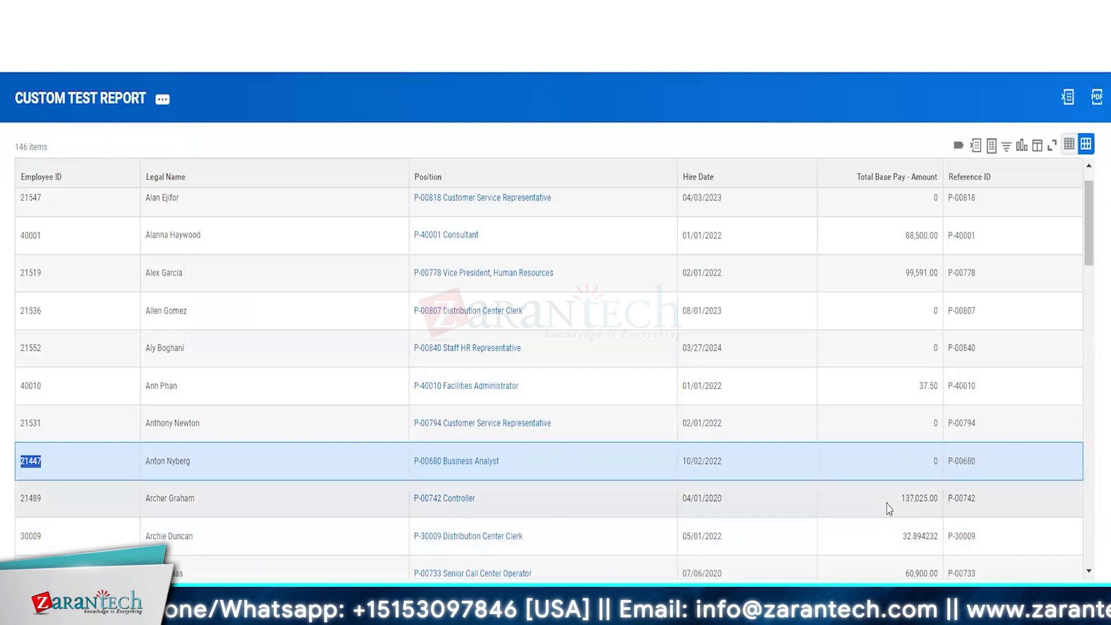
{"action": "left_click_drag", "start_coordinate": [890, 500], "coordinate": [934, 503]}
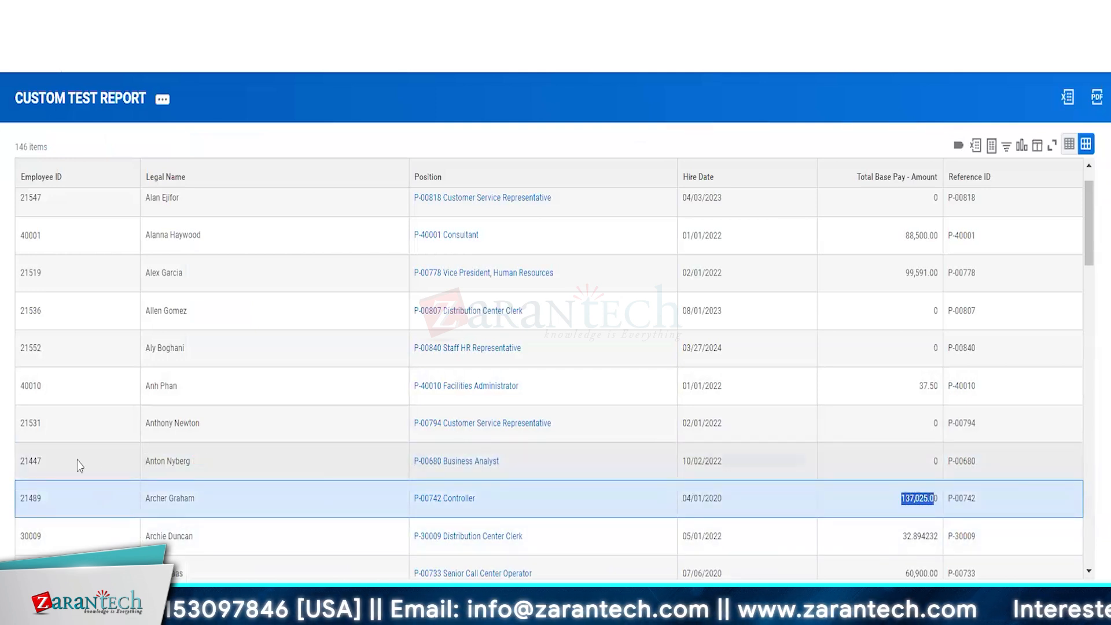
{"action": "left_click", "coordinate": [27, 469]}
{"action": "double_click", "coordinate": [26, 467]}
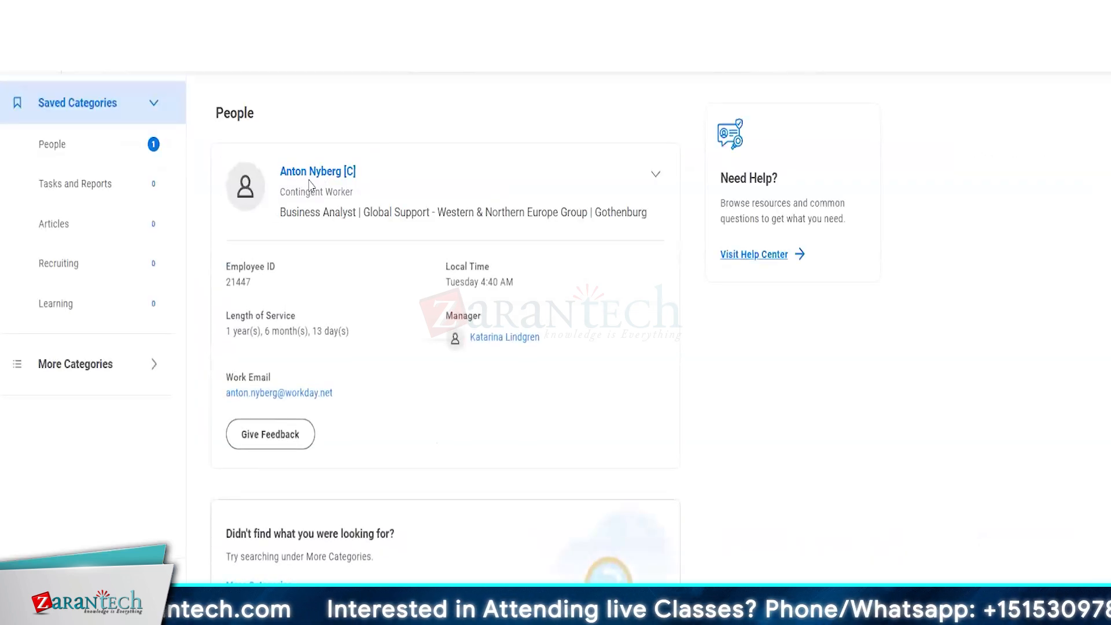
{"action": "left_click", "coordinate": [314, 172]}
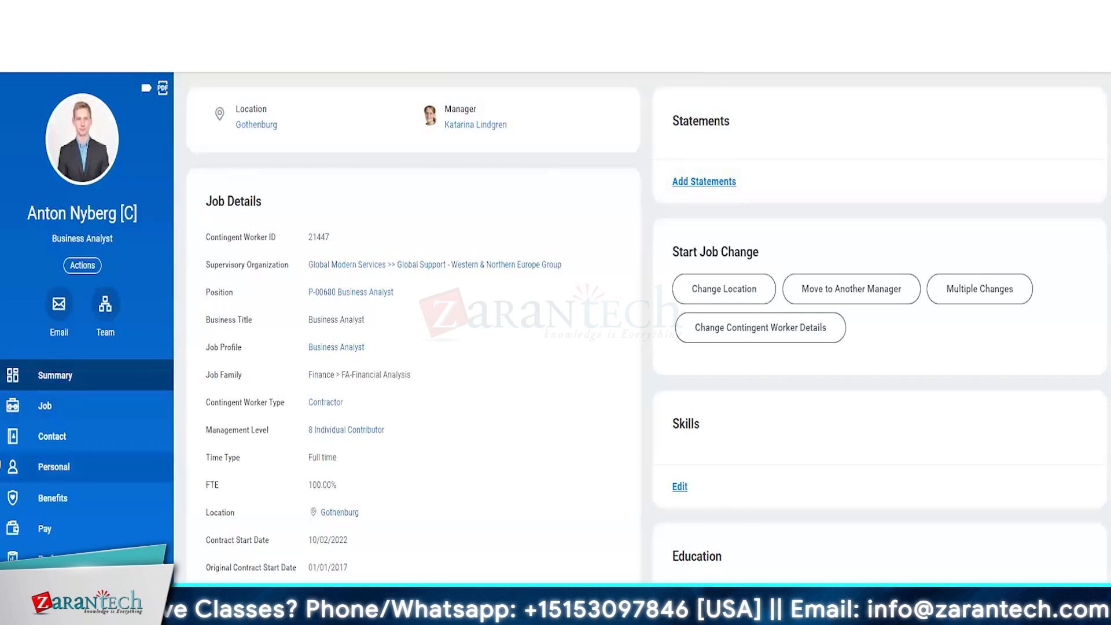
{"action": "scroll", "coordinate": [556, 315], "scroll_direction": "down", "scroll_amount": 1}
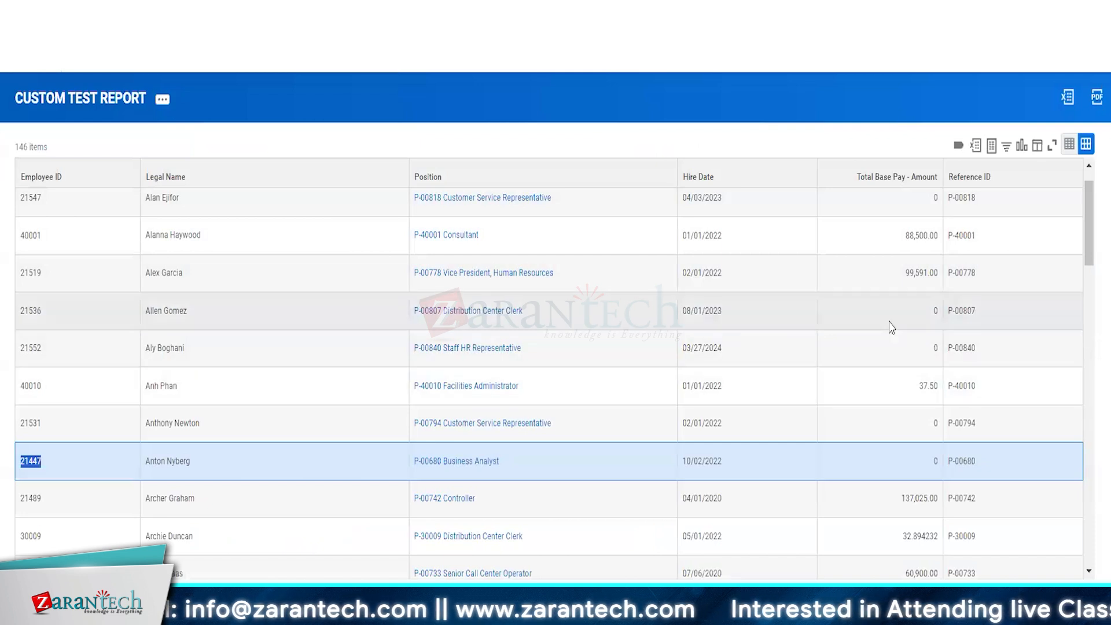
{"action": "left_click", "coordinate": [879, 327]}
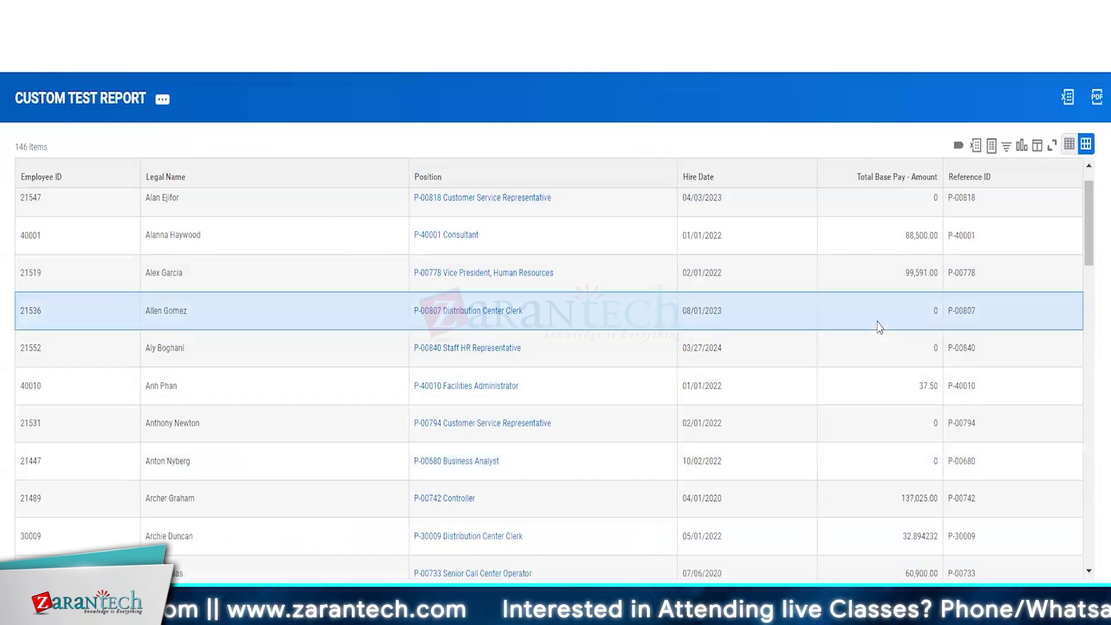
{"action": "left_click", "coordinate": [880, 350]}
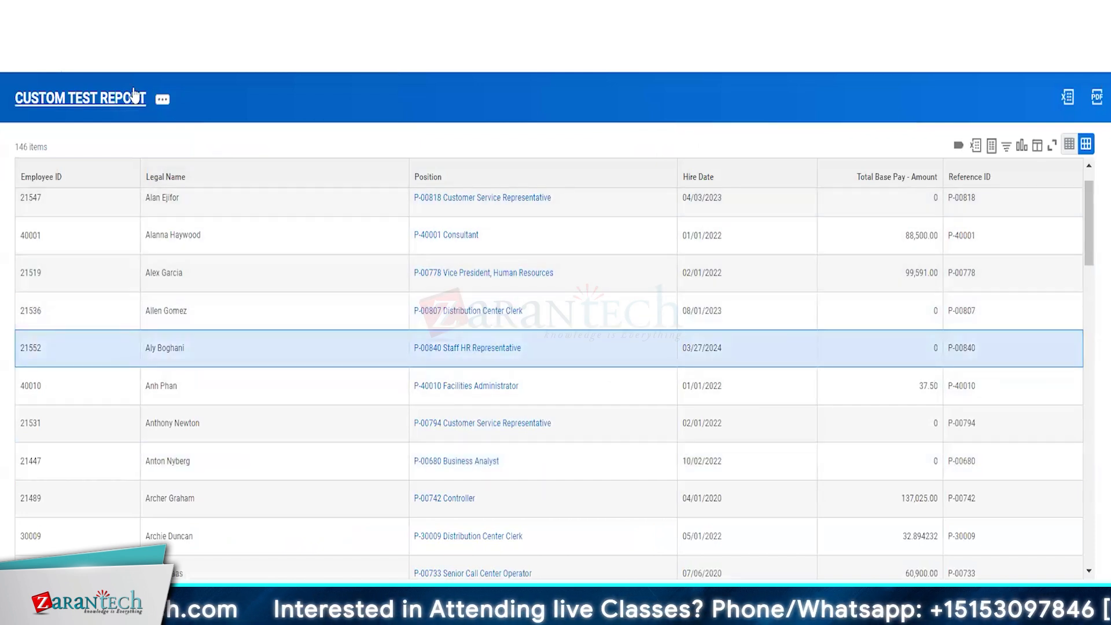
Step: Edit CUSTOM TEST REPORT and add a second row on its Filter tab
{"action": "left_click", "coordinate": [163, 104]}
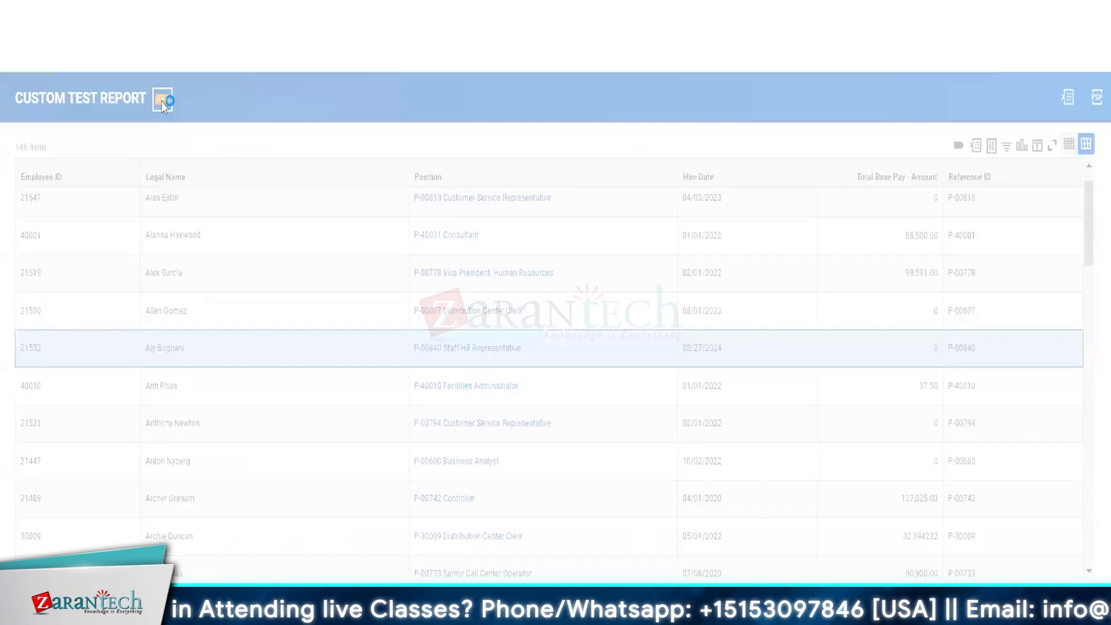
{"action": "mouse_move", "coordinate": [226, 157]}
{"action": "left_click", "coordinate": [311, 163]}
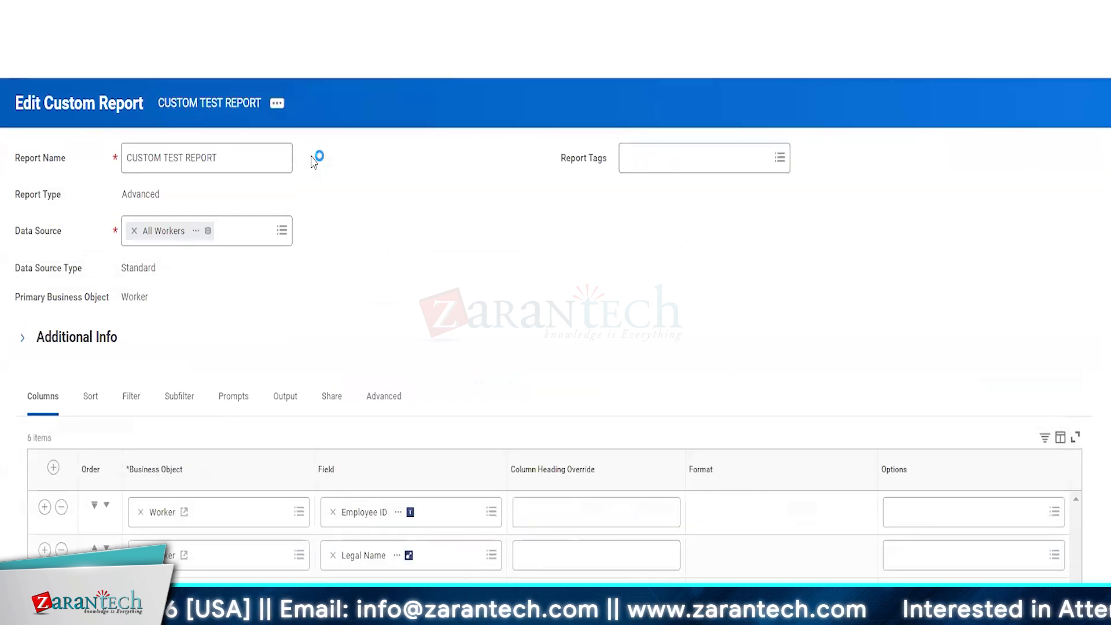
{"action": "left_click", "coordinate": [129, 408]}
{"action": "scroll", "coordinate": [471, 369], "scroll_direction": "down", "scroll_amount": 3}
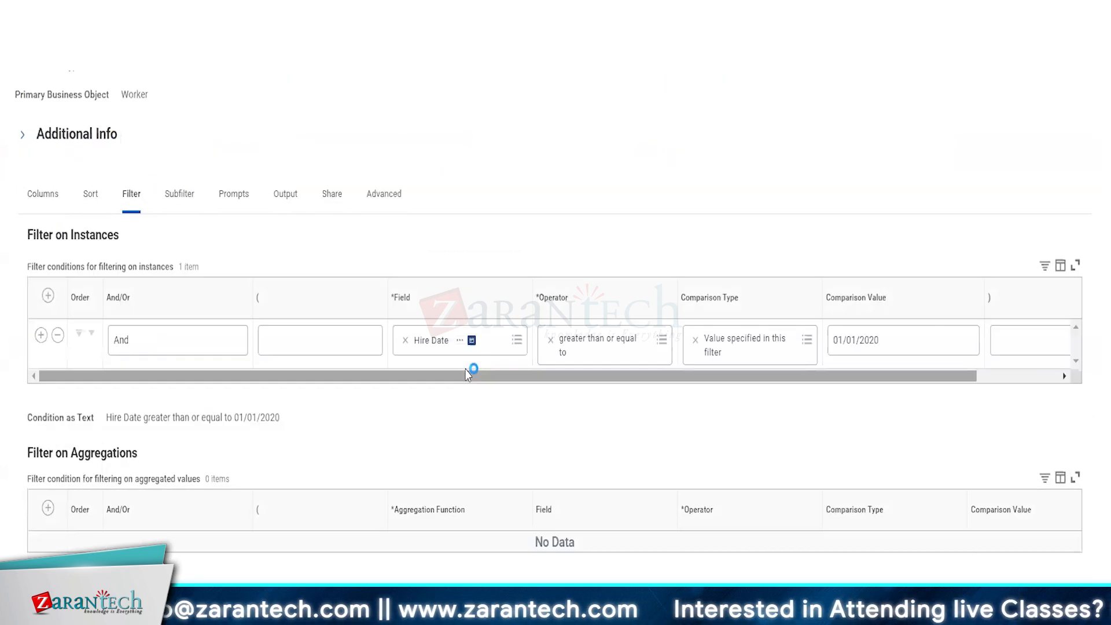
{"action": "left_click", "coordinate": [37, 337]}
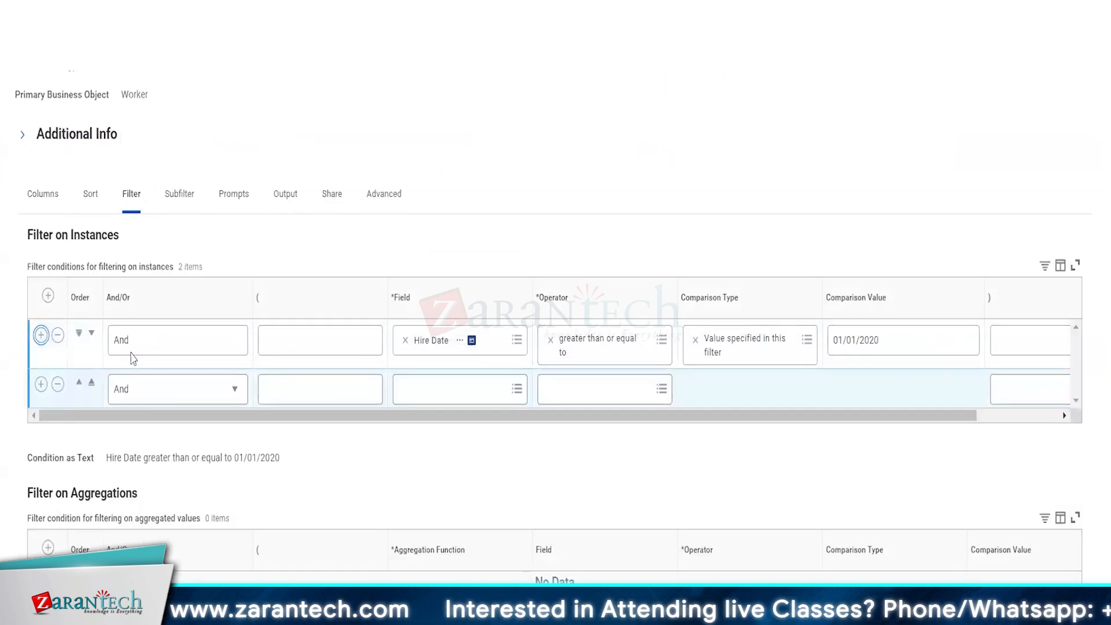
Step: Set the new filter row's Field to Worker Type
{"action": "left_click", "coordinate": [433, 389]}
{"action": "type", "text": "em"}
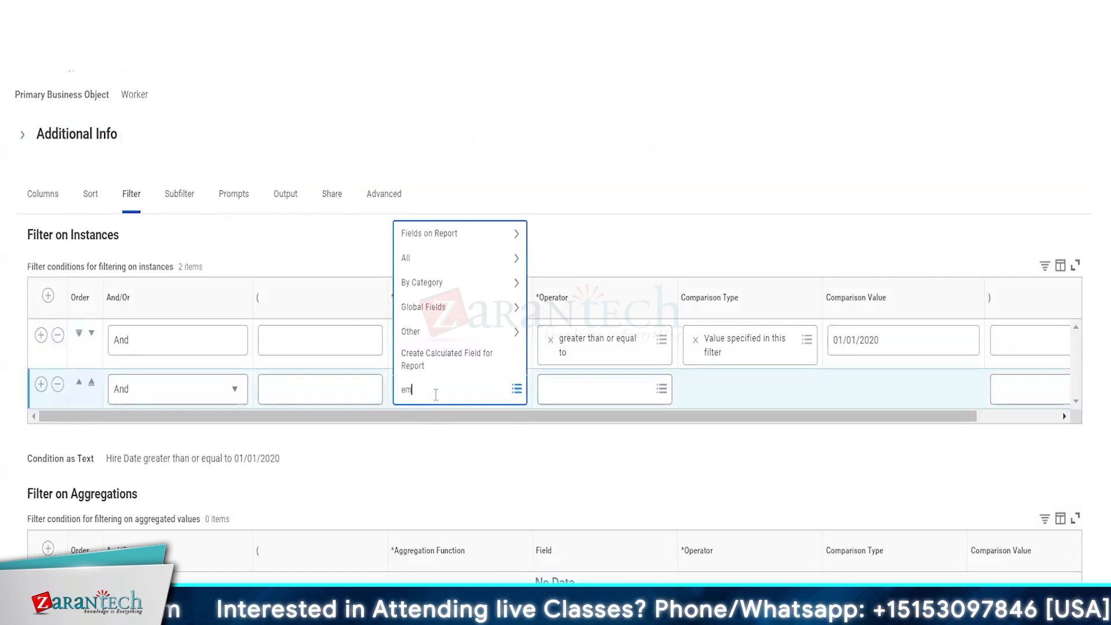
{"action": "type", "text": "ploy"}
{"action": "key", "text": "Return"}
{"action": "left_click", "coordinate": [846, 388]}
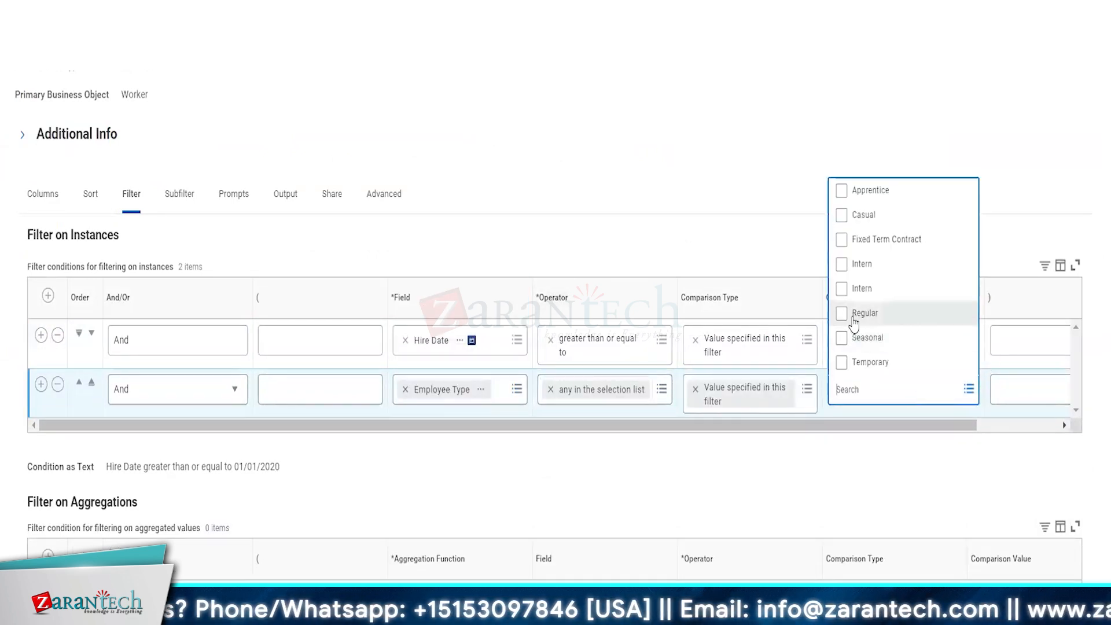
{"action": "left_click", "coordinate": [429, 394]}
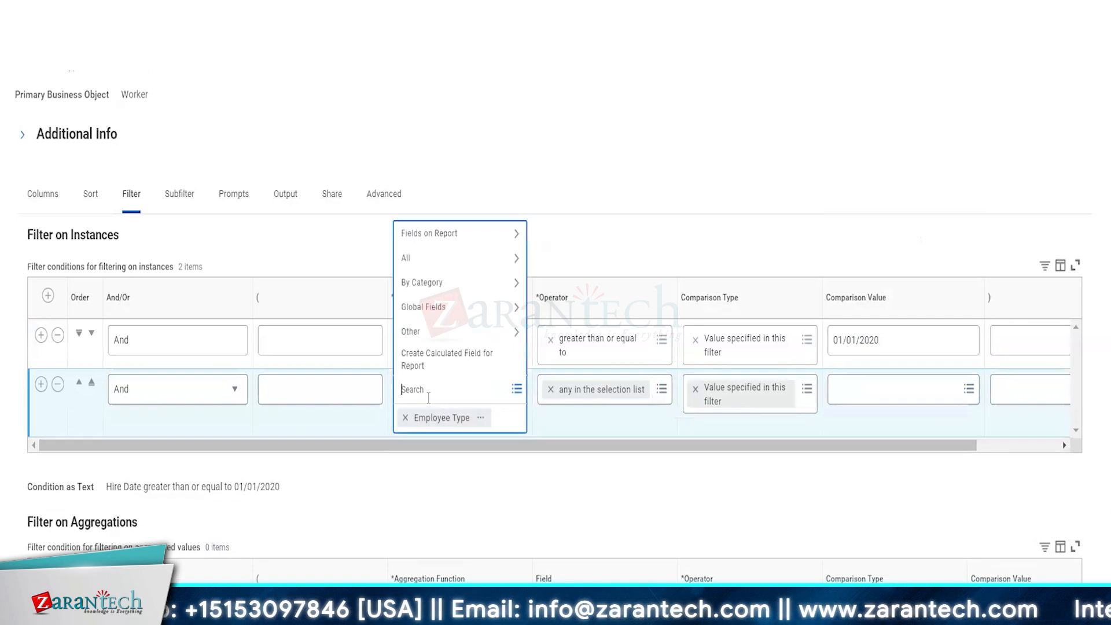
{"action": "type", "text": "wo"}
{"action": "type", "text": "rk"}
{"action": "key", "text": "Return"}
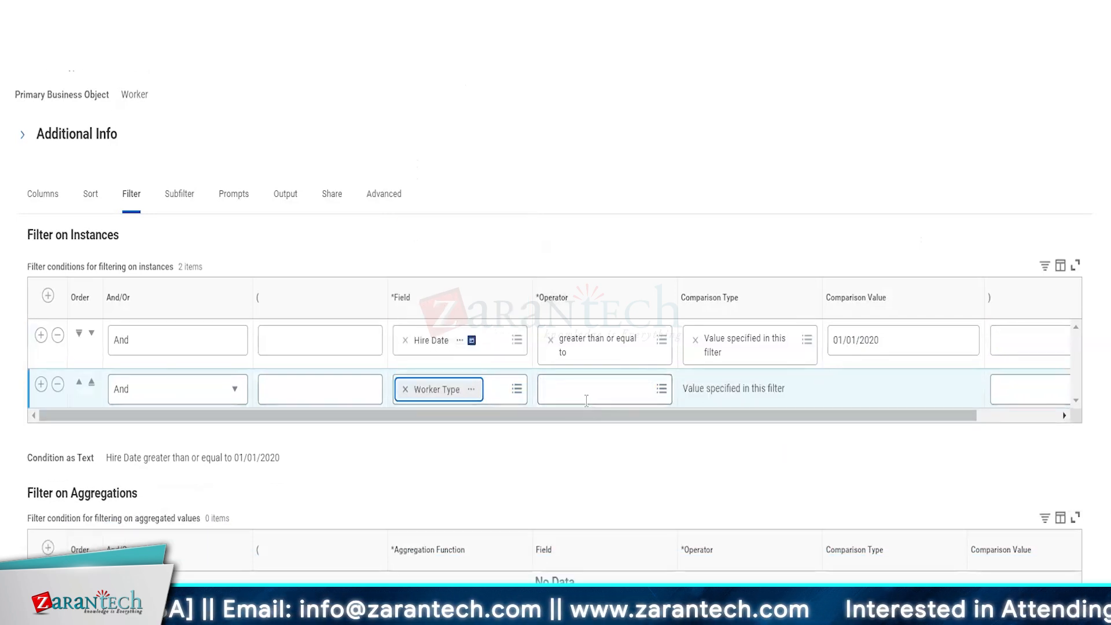
Step: Set the Worker Type operator to 'in the selection list' with Employee as the value
{"action": "left_click", "coordinate": [585, 396]}
{"action": "left_click", "coordinate": [579, 347]}
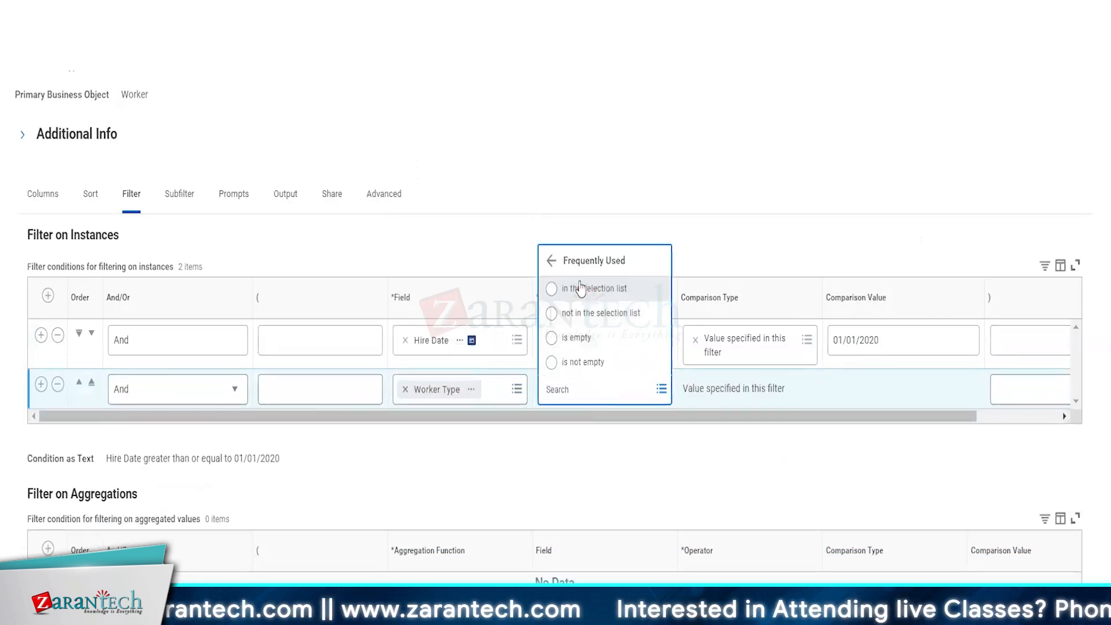
{"action": "left_click", "coordinate": [581, 287]}
{"action": "left_click", "coordinate": [855, 396]}
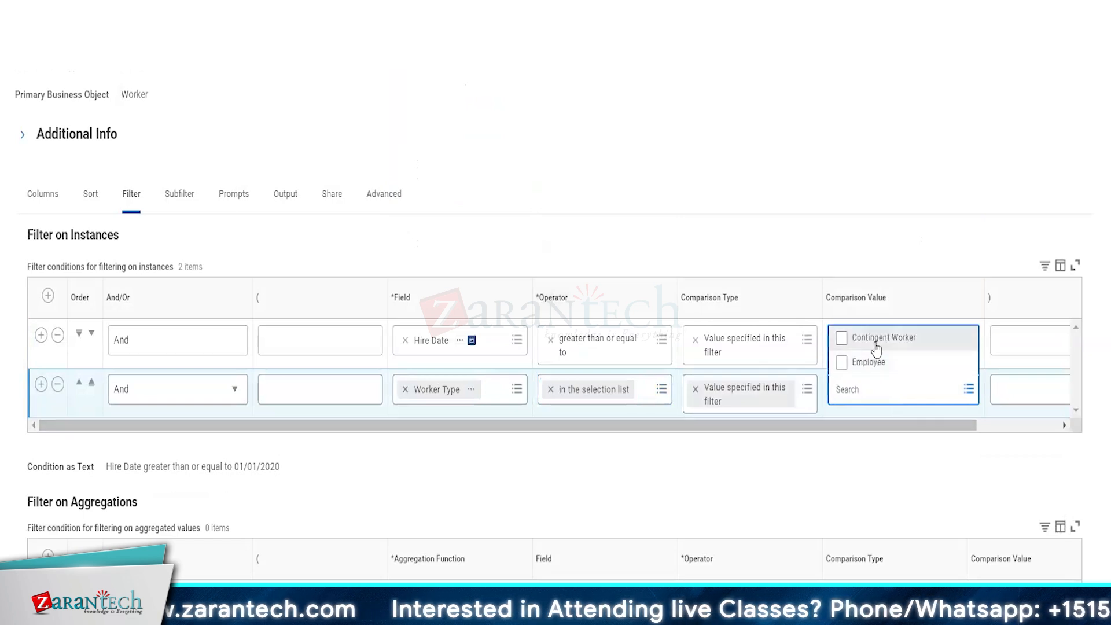
{"action": "left_click", "coordinate": [848, 366]}
{"action": "left_click", "coordinate": [727, 211]}
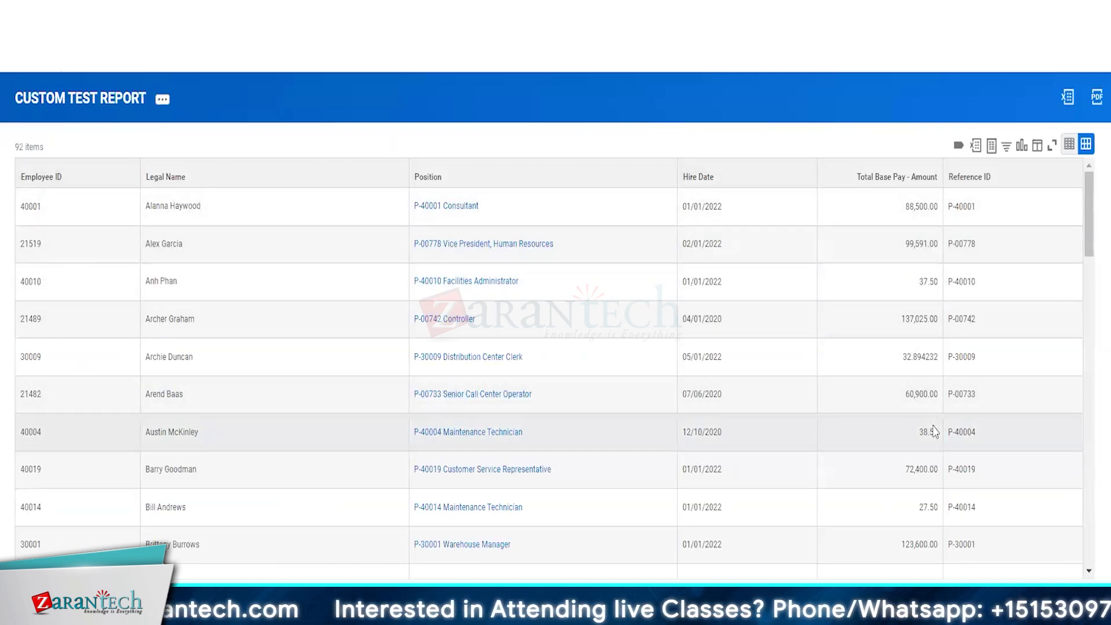
Step: Copy the 0.00-base-pay worker's employee ID, search it, and open that terminated worker's compensation
{"action": "scroll", "coordinate": [931, 430], "scroll_direction": "down", "scroll_amount": 4}
{"action": "scroll", "coordinate": [905, 472], "scroll_direction": "down", "scroll_amount": 4}
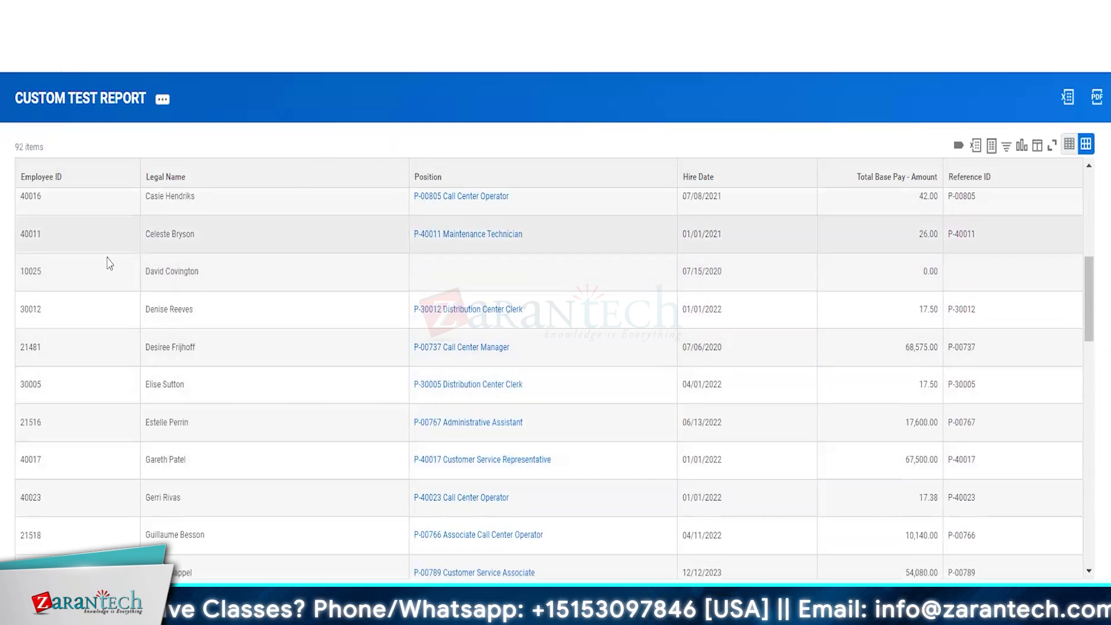
{"action": "double_click", "coordinate": [27, 281]}
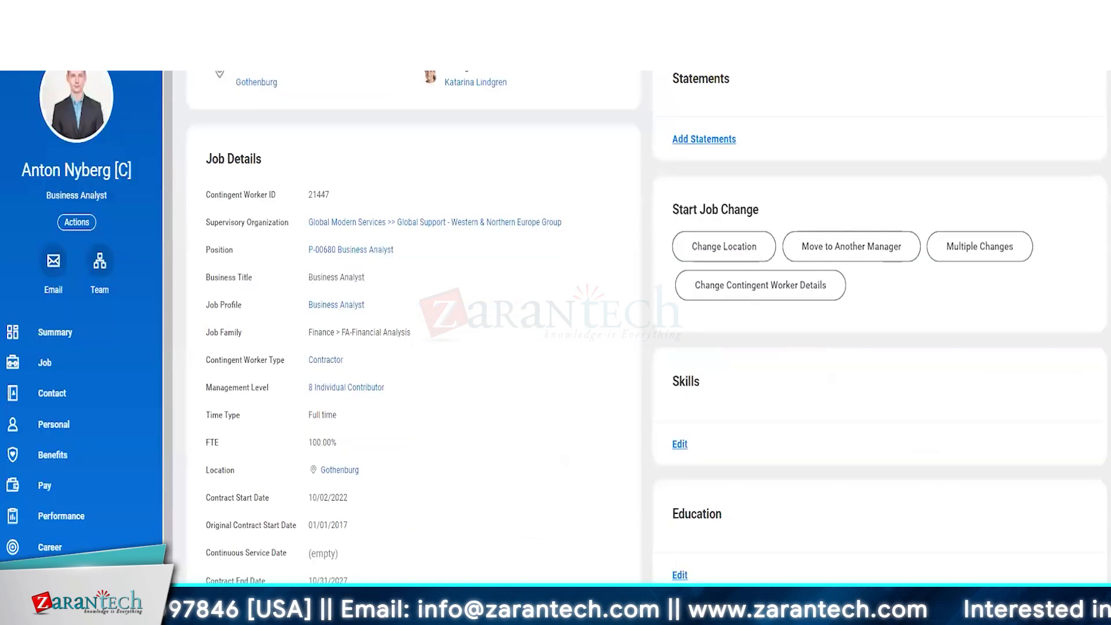
{"action": "scroll", "coordinate": [556, 316], "scroll_direction": "up", "scroll_amount": 1}
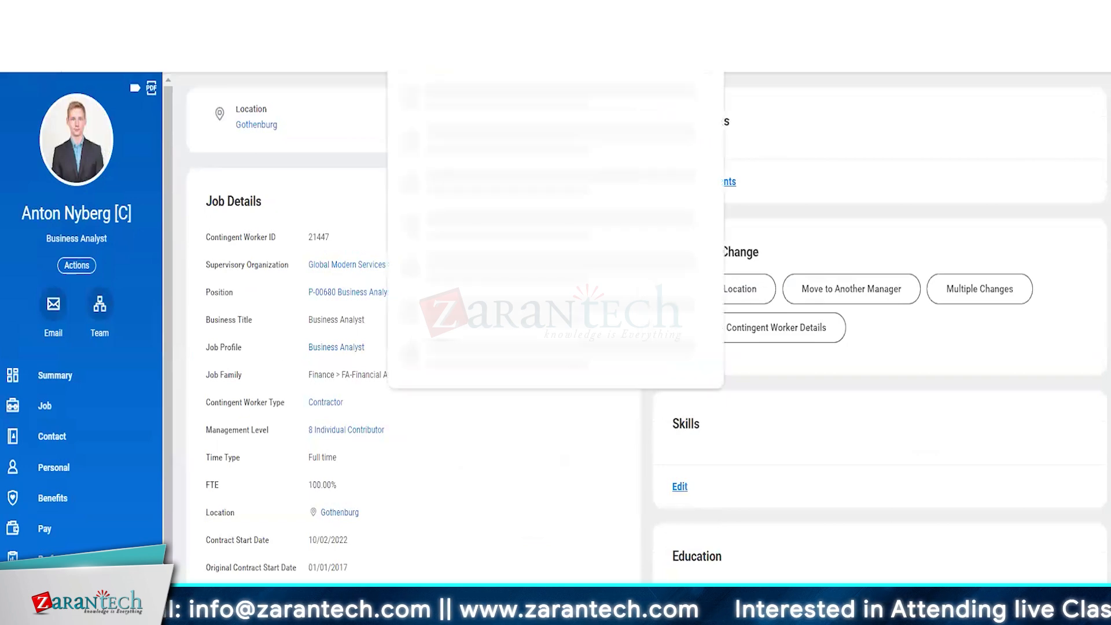
{"action": "key", "text": "Return"}
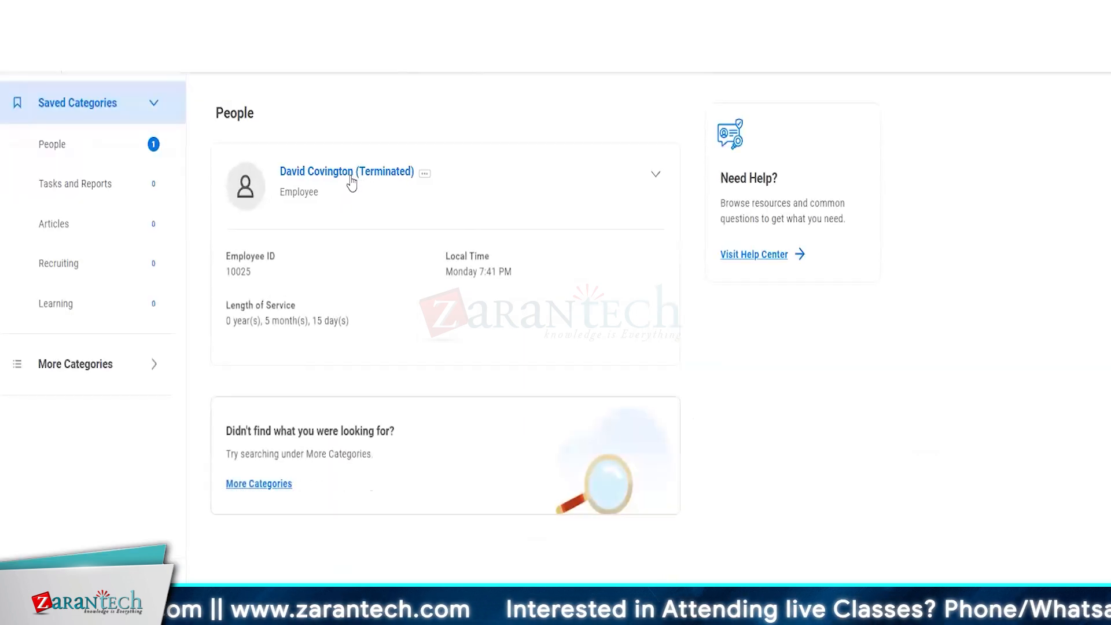
{"action": "left_click", "coordinate": [349, 174]}
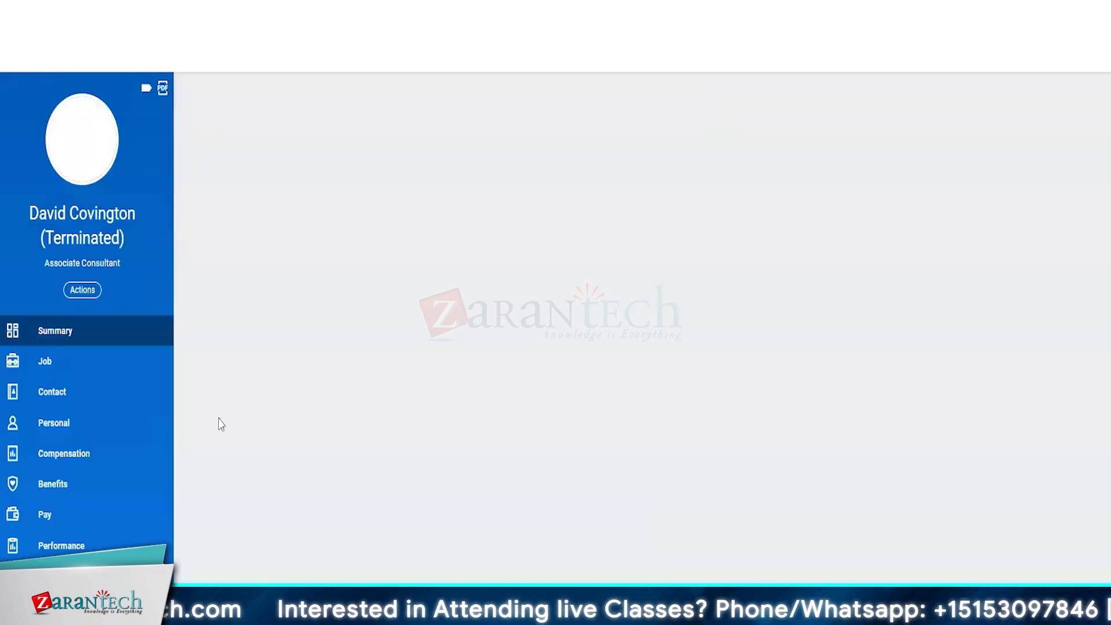
{"action": "left_click", "coordinate": [70, 462]}
Step: Check the terminated worker's Total Base Pay of 40,000.00 on the compensation page
{"action": "left_click", "coordinate": [293, 108]}
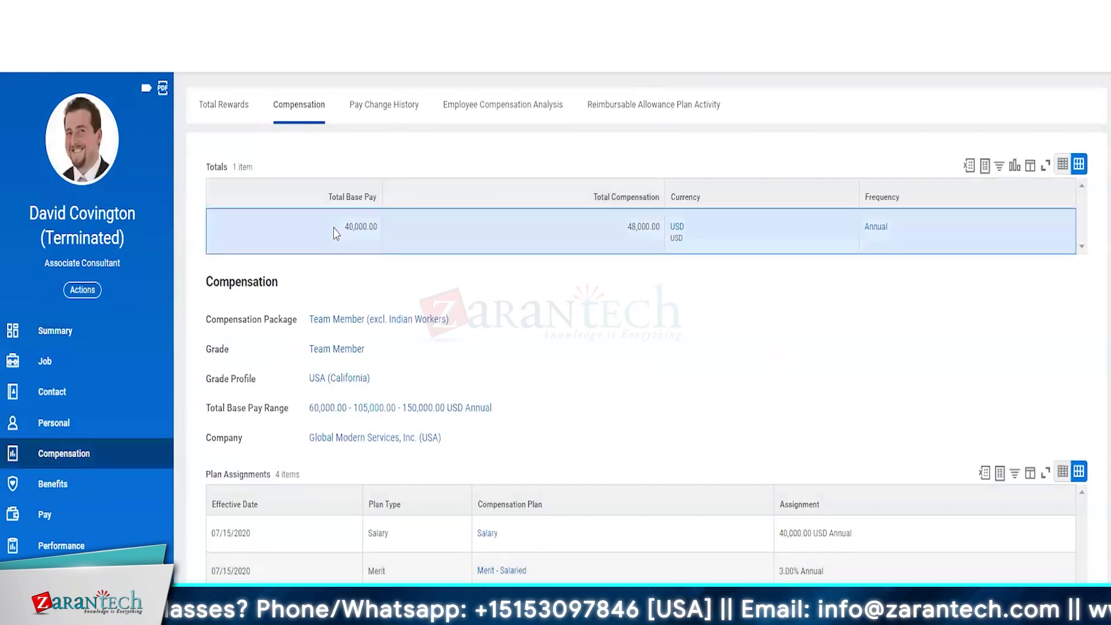
{"action": "left_click_drag", "start_coordinate": [342, 235], "coordinate": [384, 230]}
{"action": "left_click", "coordinate": [622, 372]}
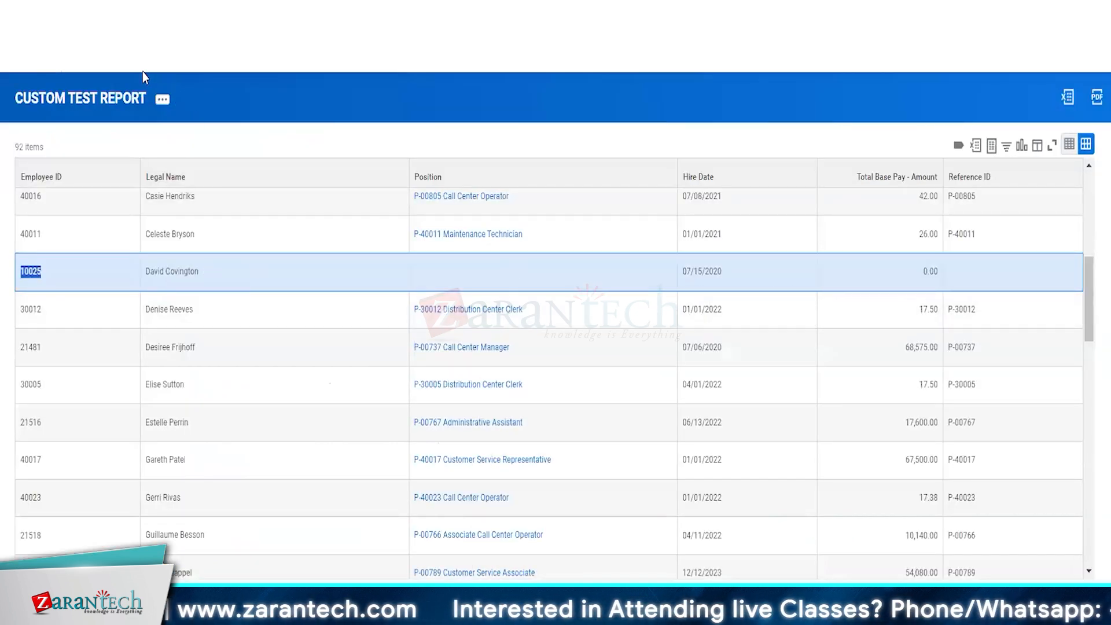
Step: Edit CUSTOM TEST REPORT and add a third row on its Filter tab
{"action": "left_click", "coordinate": [163, 103]}
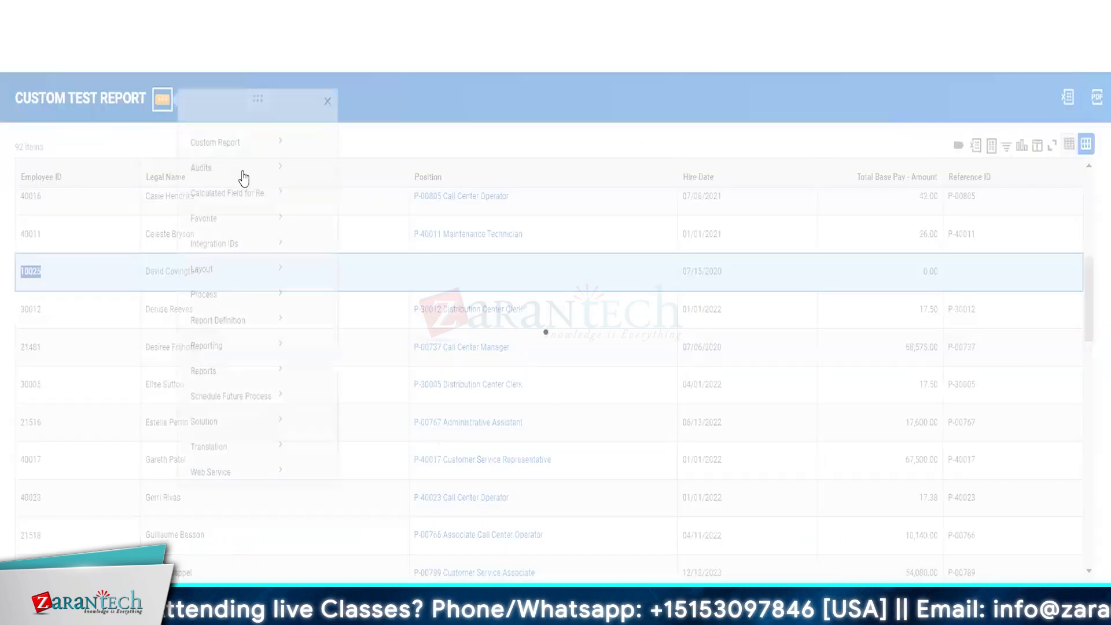
{"action": "mouse_move", "coordinate": [231, 159]}
{"action": "left_click", "coordinate": [313, 165]}
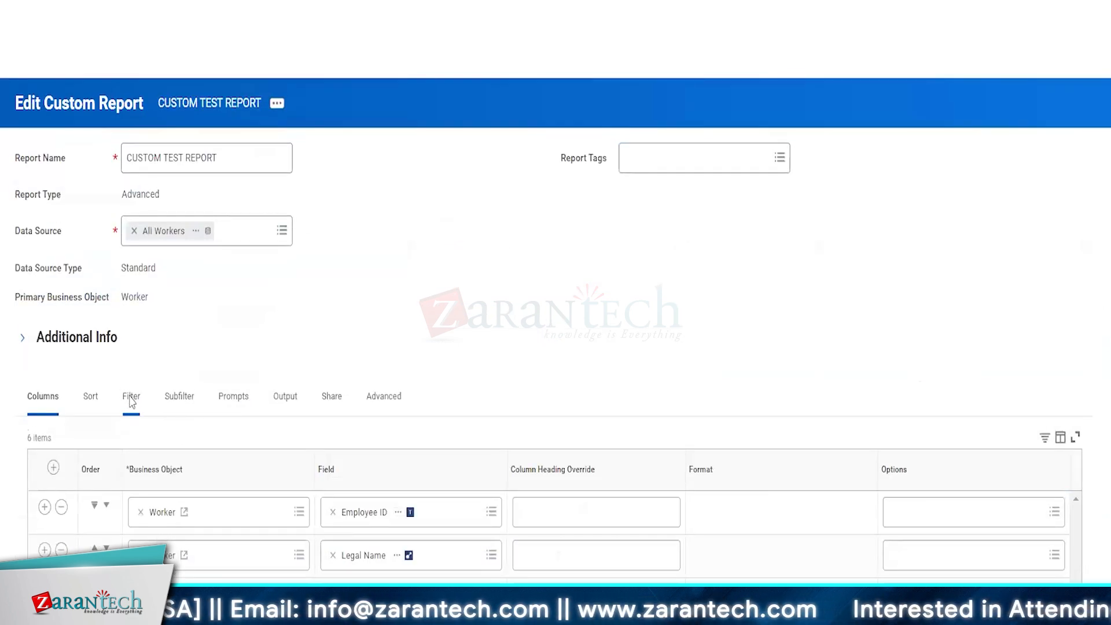
{"action": "left_click", "coordinate": [131, 397]}
{"action": "scroll", "coordinate": [273, 414], "scroll_direction": "down", "scroll_amount": 4}
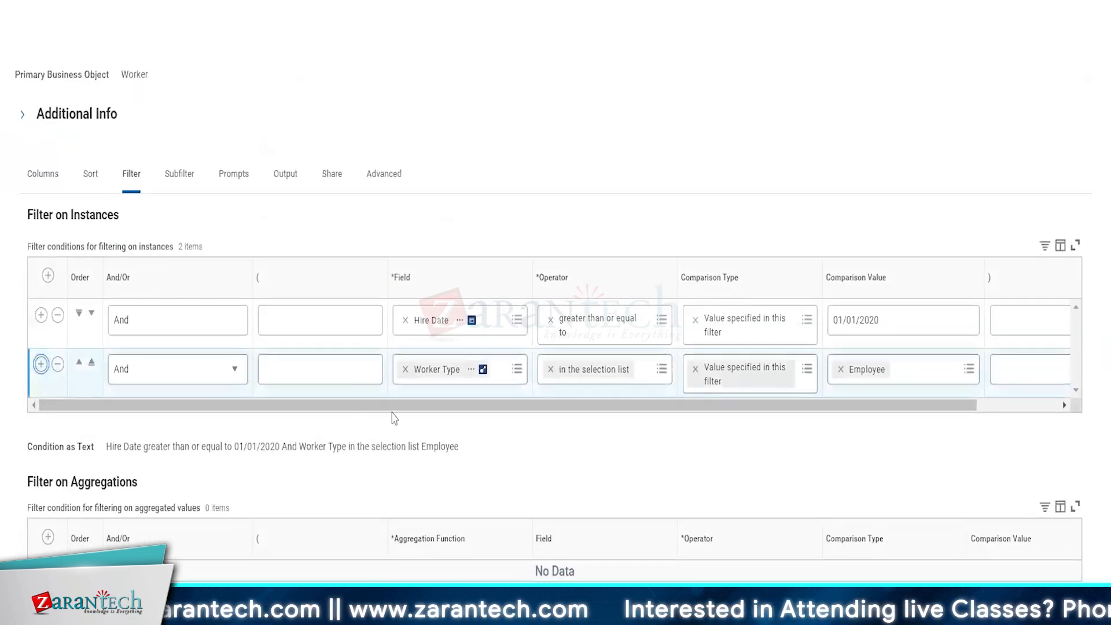
{"action": "left_click", "coordinate": [40, 365]}
Step: Set the third filter to Active Status, operator 'equal to', with the value box ticked (true)
{"action": "left_click", "coordinate": [454, 429]}
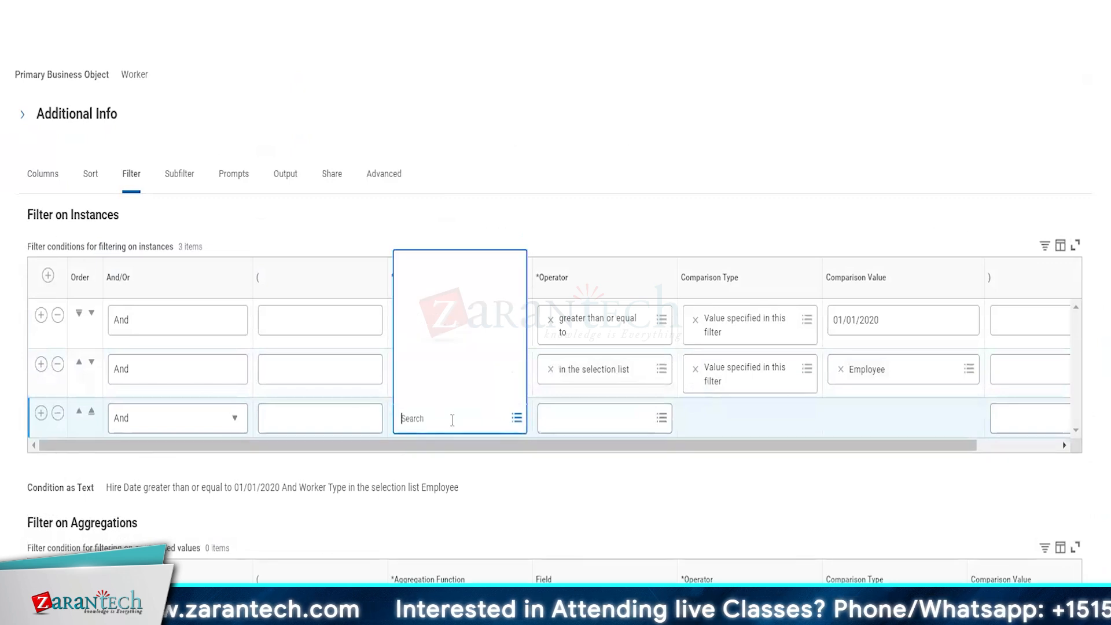
{"action": "type", "text": "active"}
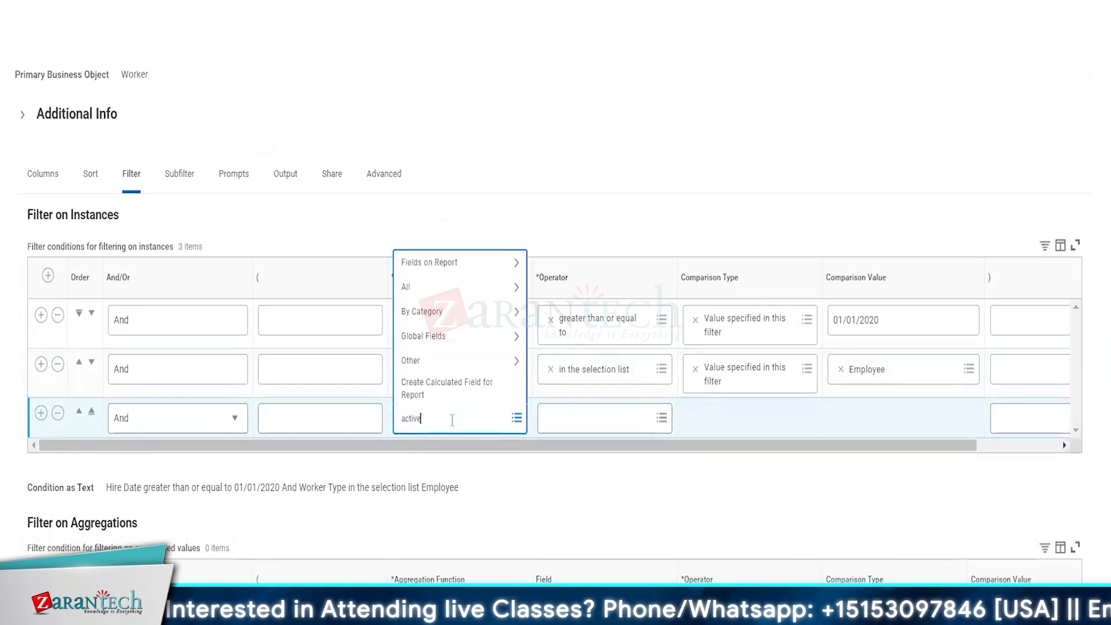
{"action": "type", "text": " status"}
{"action": "key", "text": "Return"}
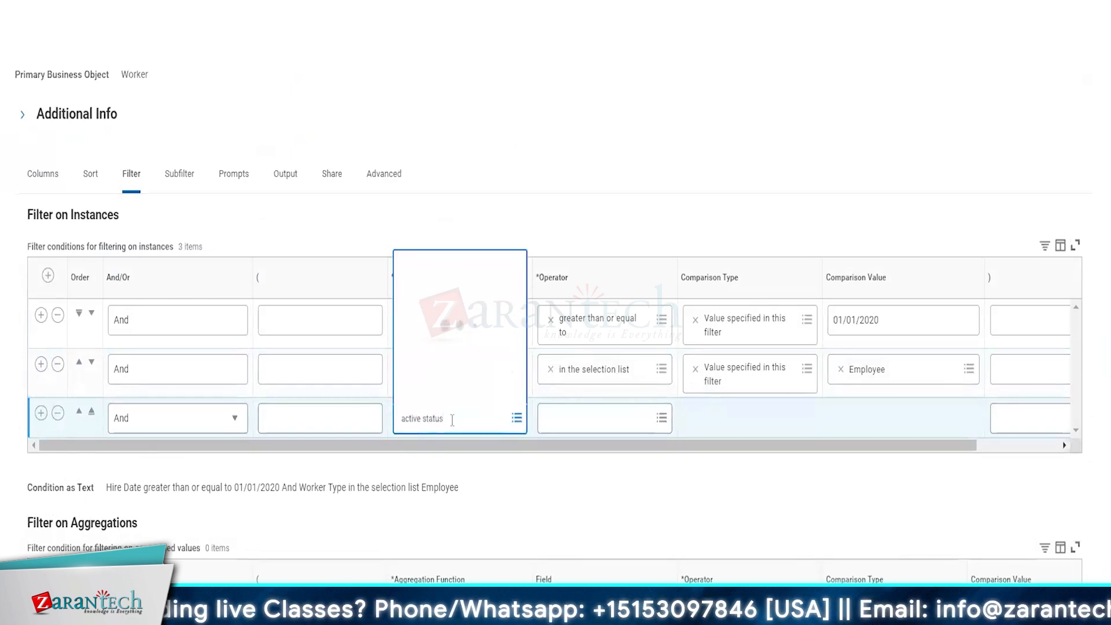
{"action": "left_click", "coordinate": [499, 114]}
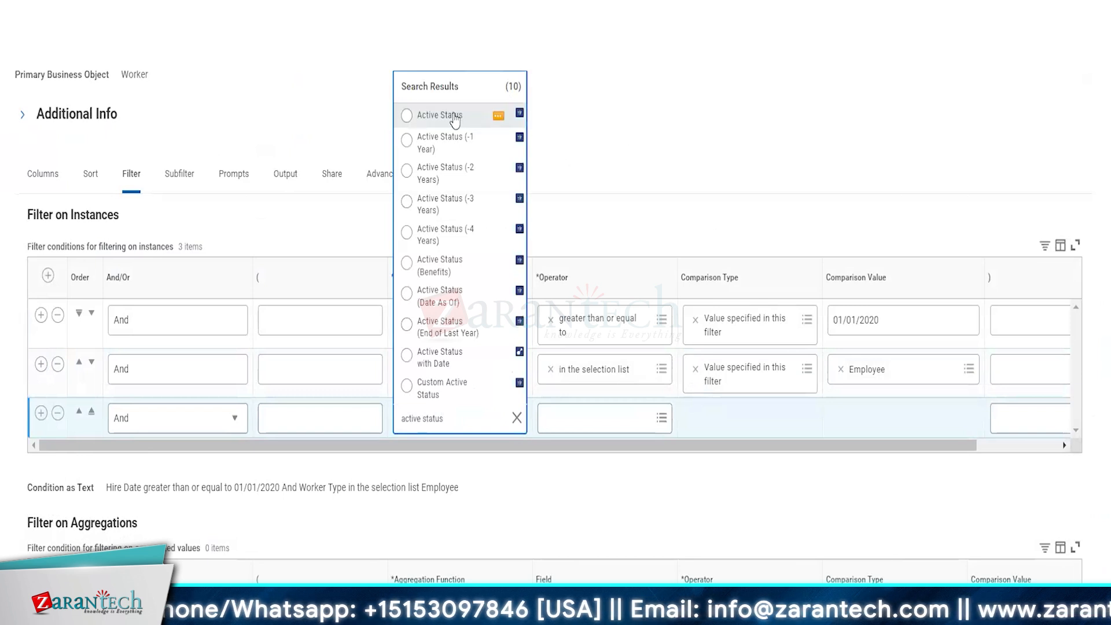
{"action": "left_click", "coordinate": [592, 428]}
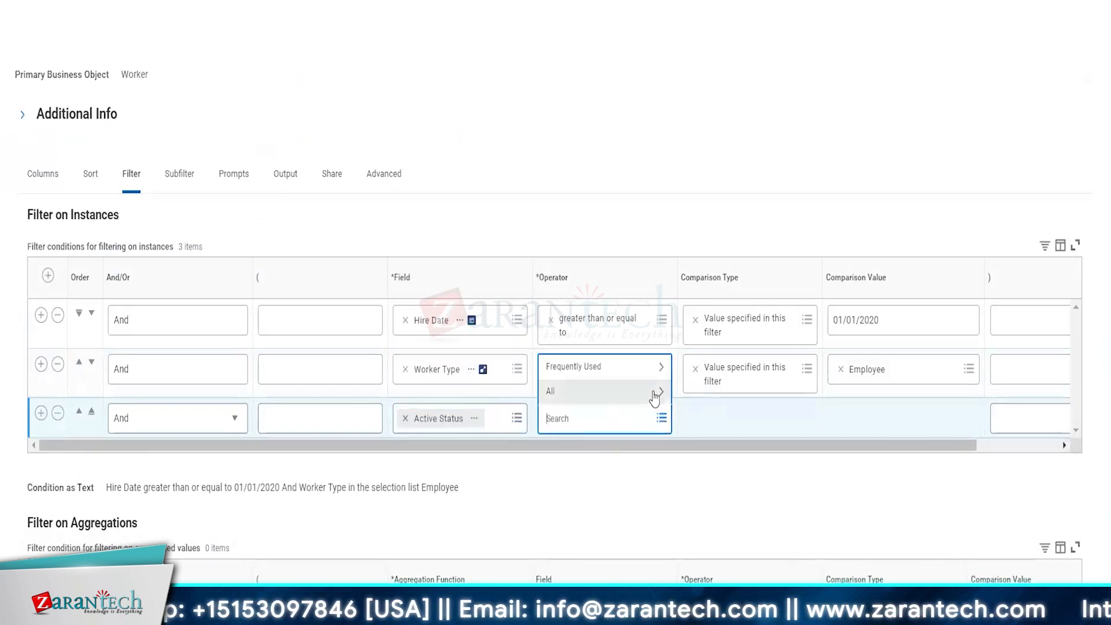
{"action": "left_click", "coordinate": [601, 369]}
{"action": "left_click", "coordinate": [573, 366]}
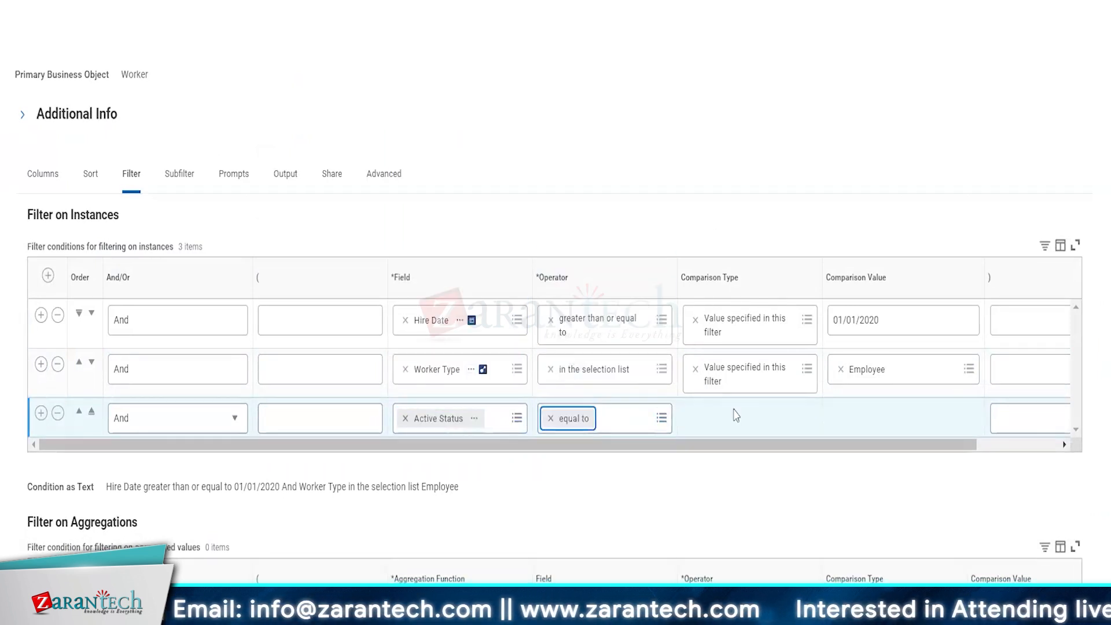
{"action": "left_click", "coordinate": [832, 421]}
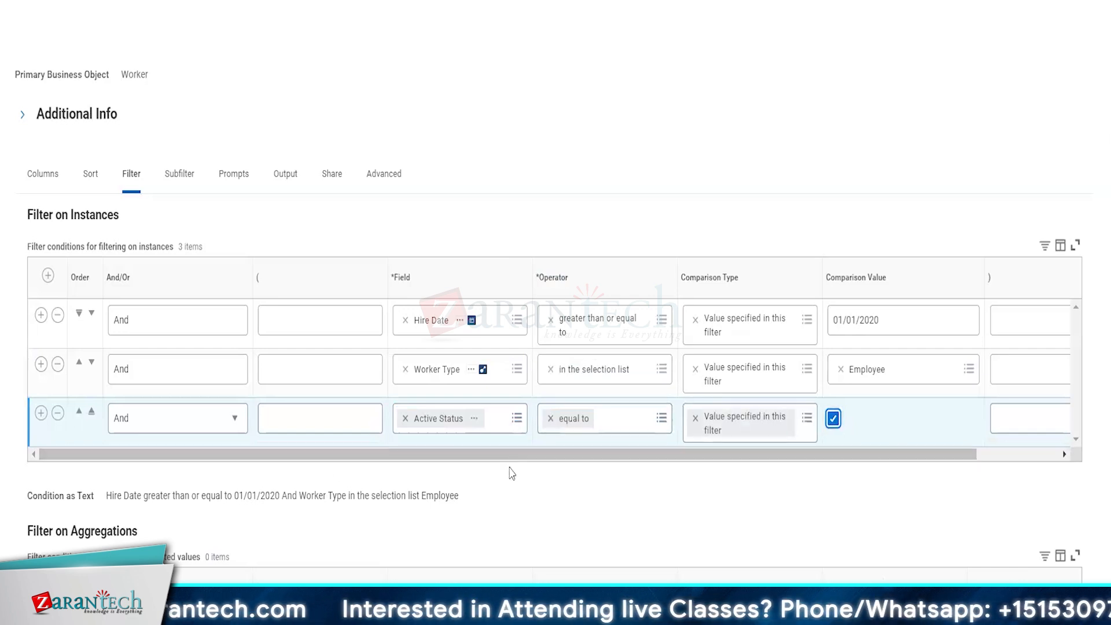
{"action": "left_click", "coordinate": [833, 419]}
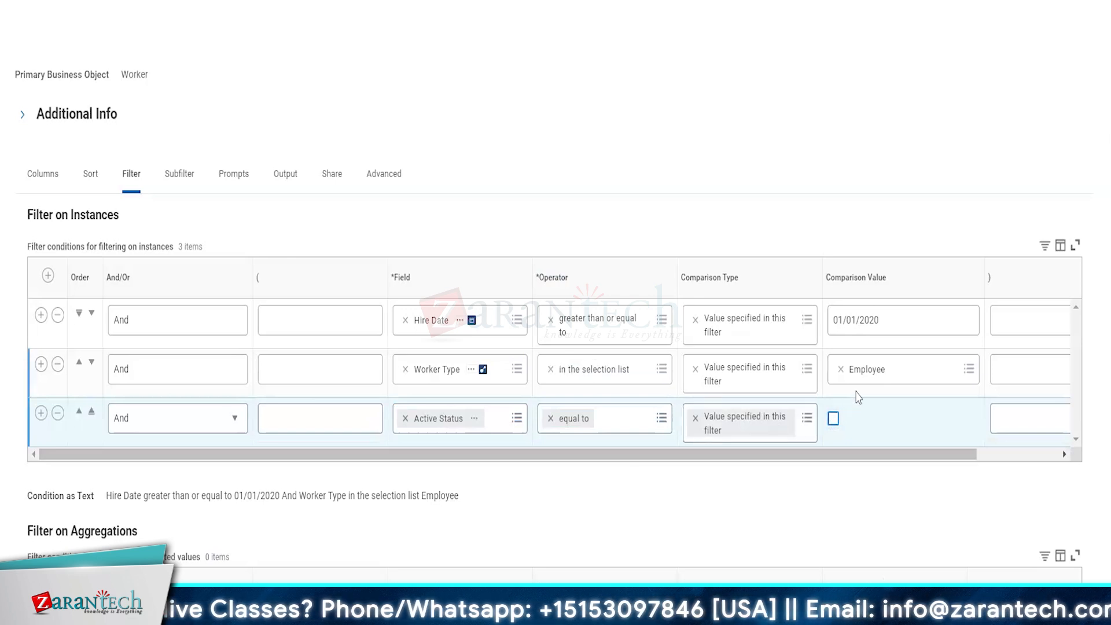
{"action": "left_click", "coordinate": [833, 419]}
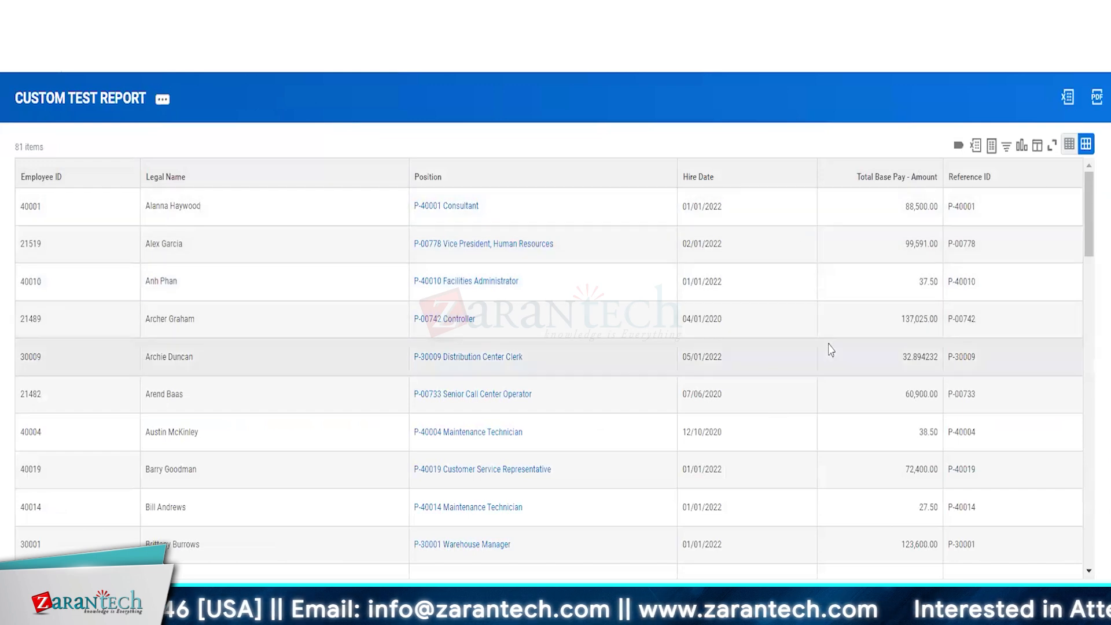
Step: Scroll through the 81 active employee results to check them
{"action": "scroll", "coordinate": [830, 349], "scroll_direction": "down", "scroll_amount": 10}
{"action": "scroll", "coordinate": [830, 349], "scroll_direction": "down", "scroll_amount": 10}
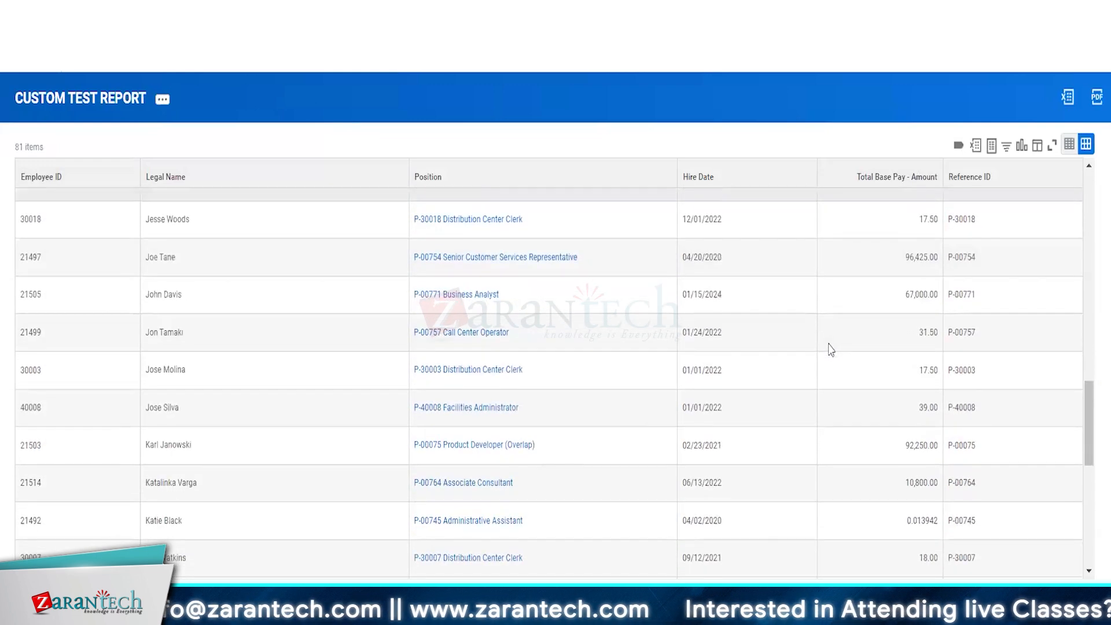
{"action": "scroll", "coordinate": [831, 349], "scroll_direction": "up", "scroll_amount": 20}
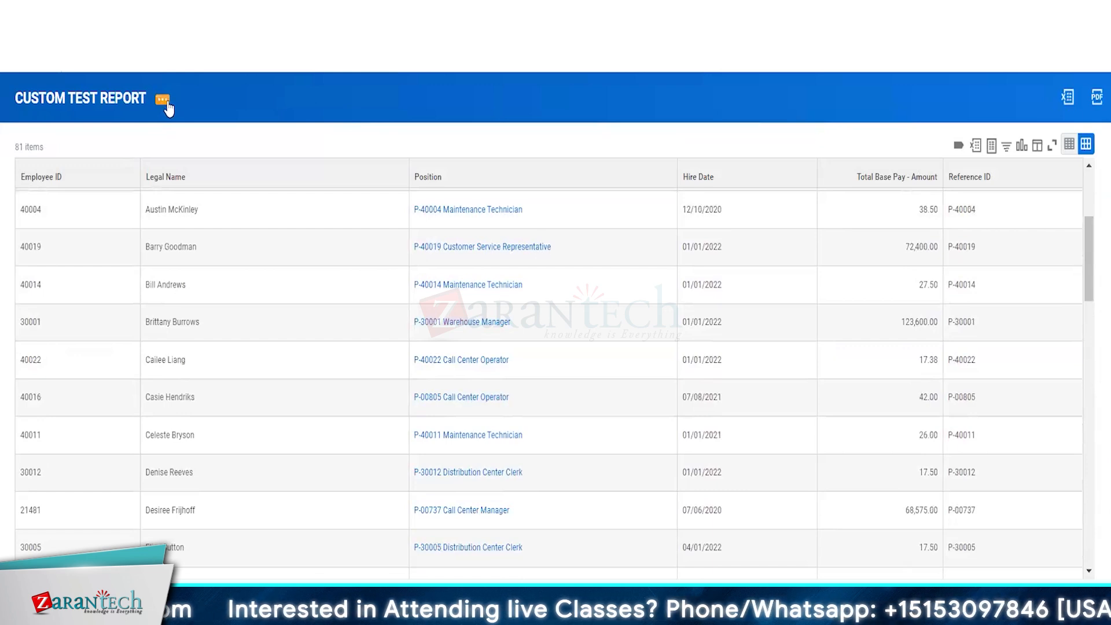
{"action": "left_click", "coordinate": [164, 101]}
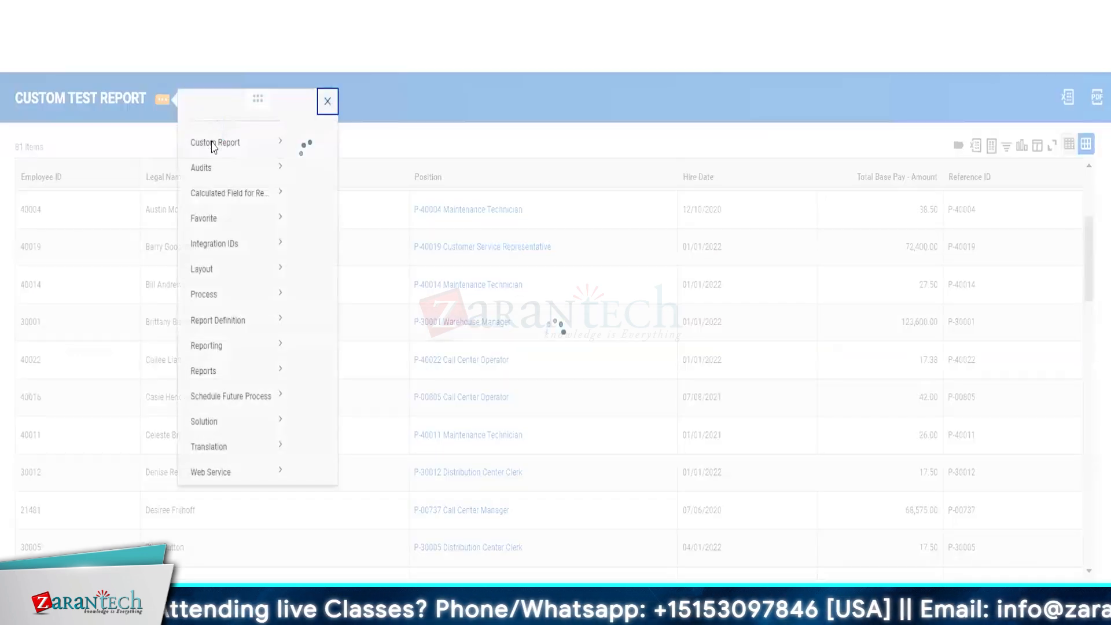
{"action": "left_click", "coordinate": [307, 163]}
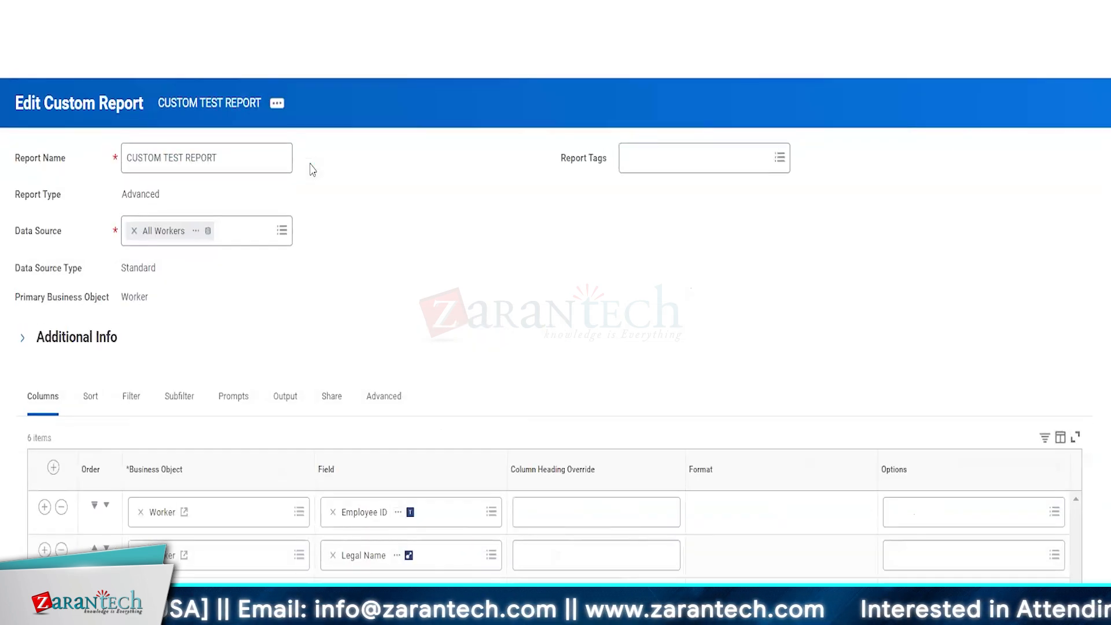
{"action": "left_click", "coordinate": [130, 399]}
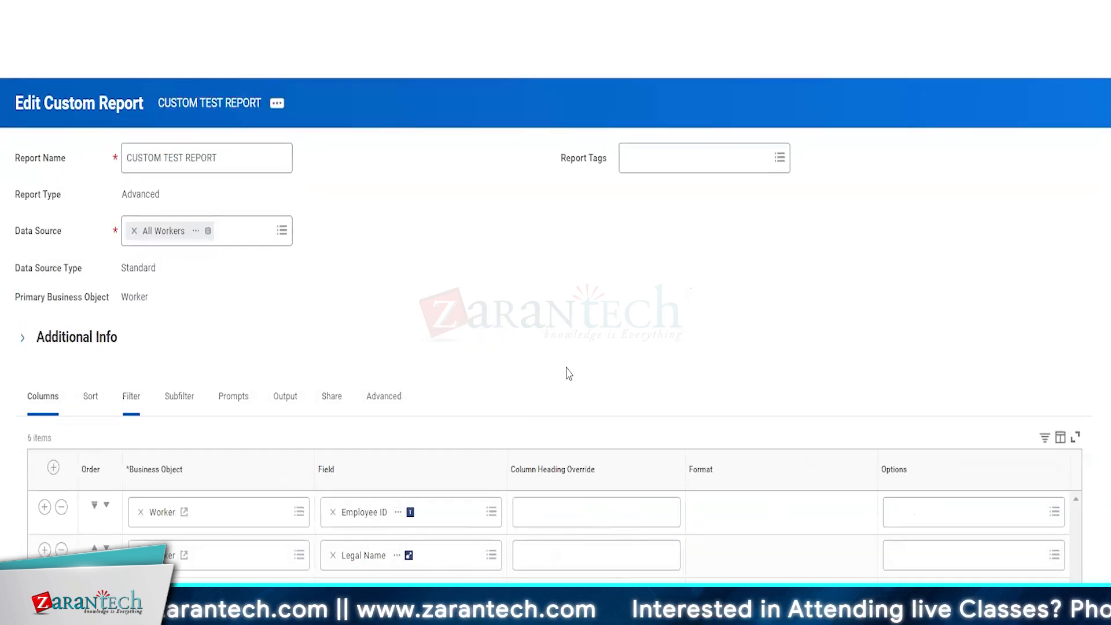
{"action": "scroll", "coordinate": [567, 370], "scroll_direction": "down", "scroll_amount": 5}
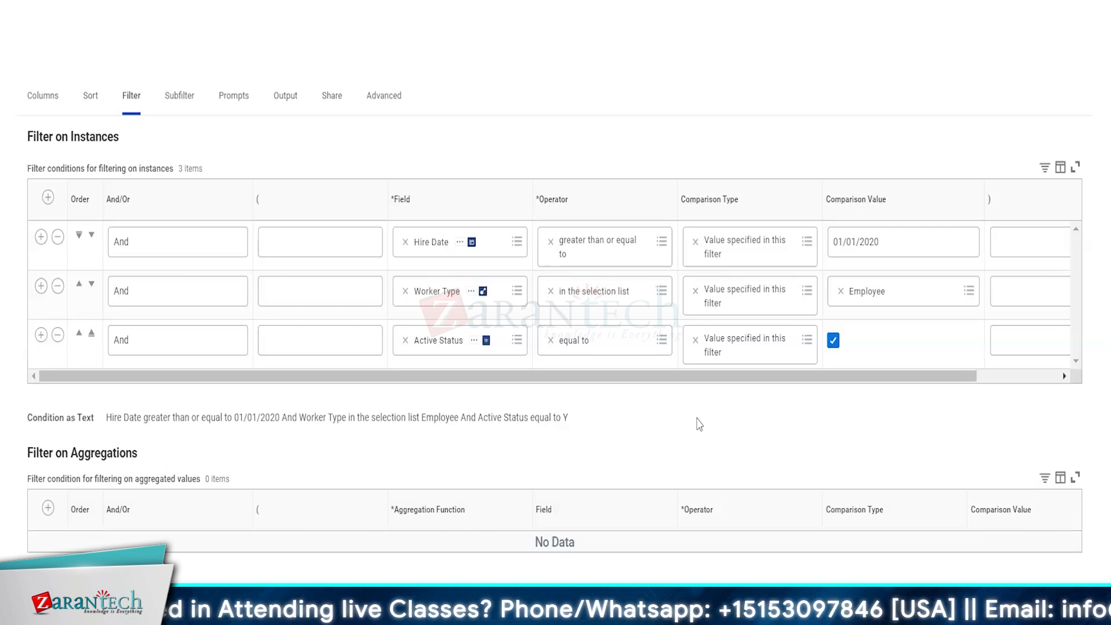
Step: Switch Hire Date, Worker Type and Active Status comparison types to 'Prompt the user for the value'
{"action": "left_click", "coordinate": [812, 246]}
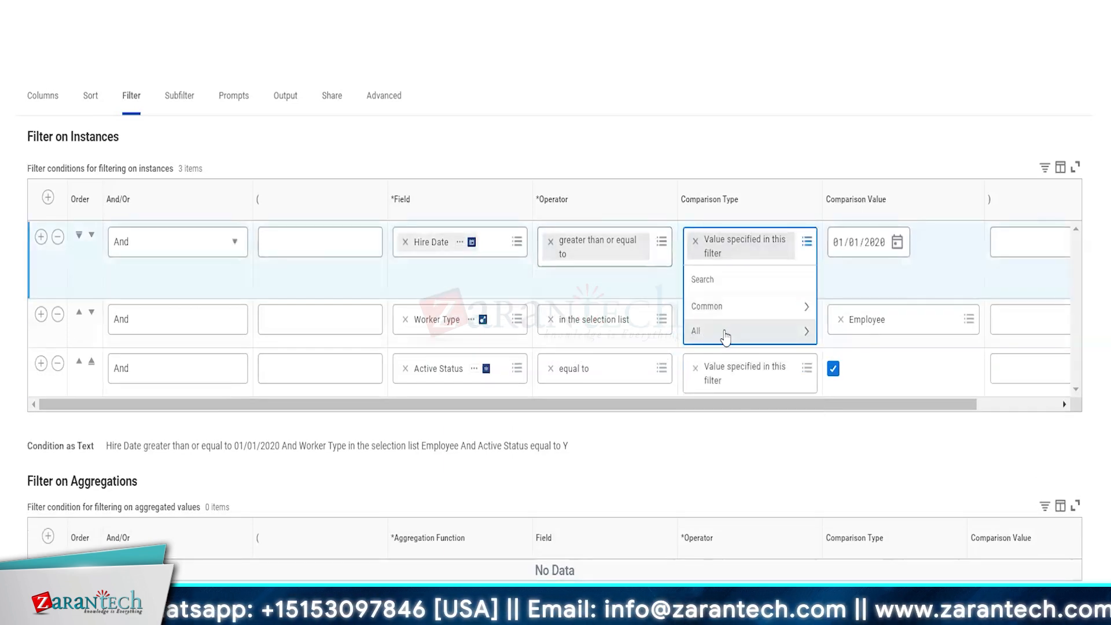
{"action": "left_click", "coordinate": [725, 335]}
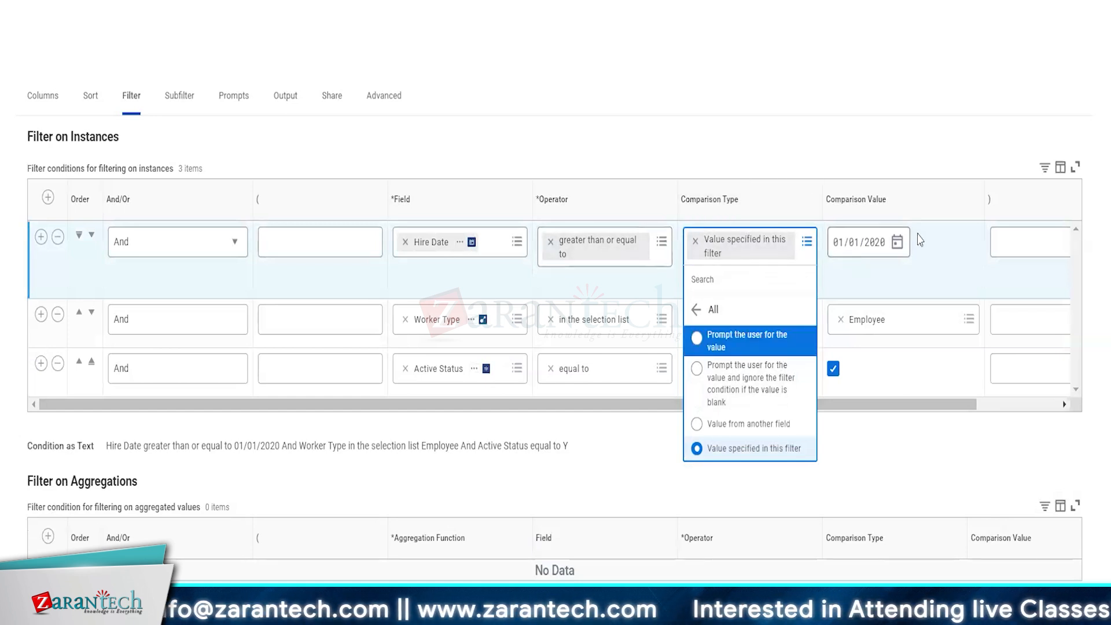
{"action": "left_click", "coordinate": [745, 335]}
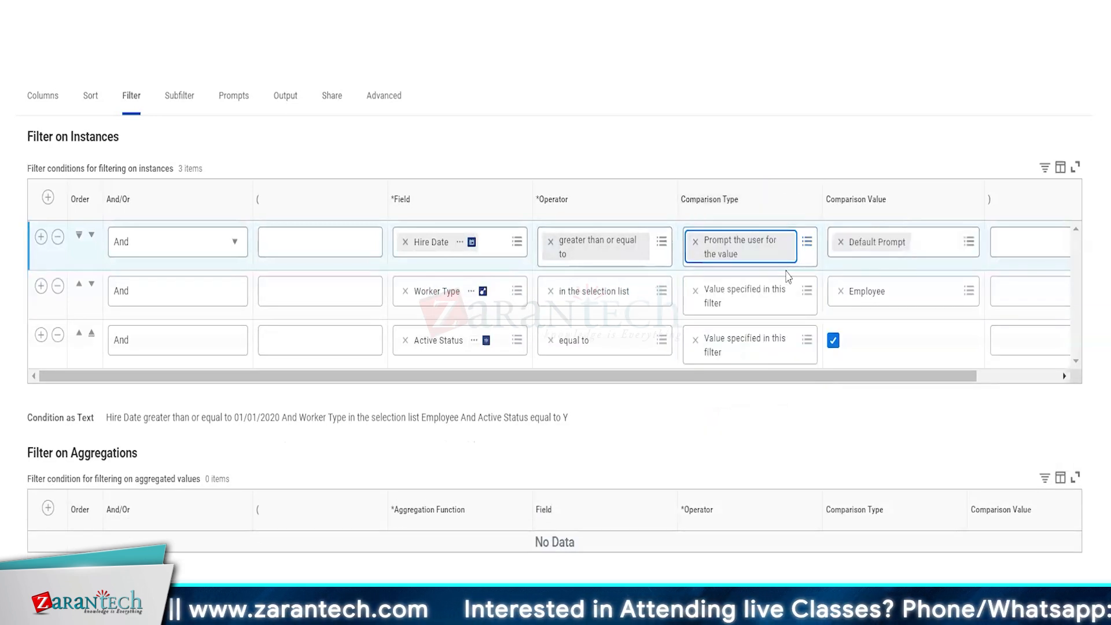
{"action": "left_click", "coordinate": [807, 291]}
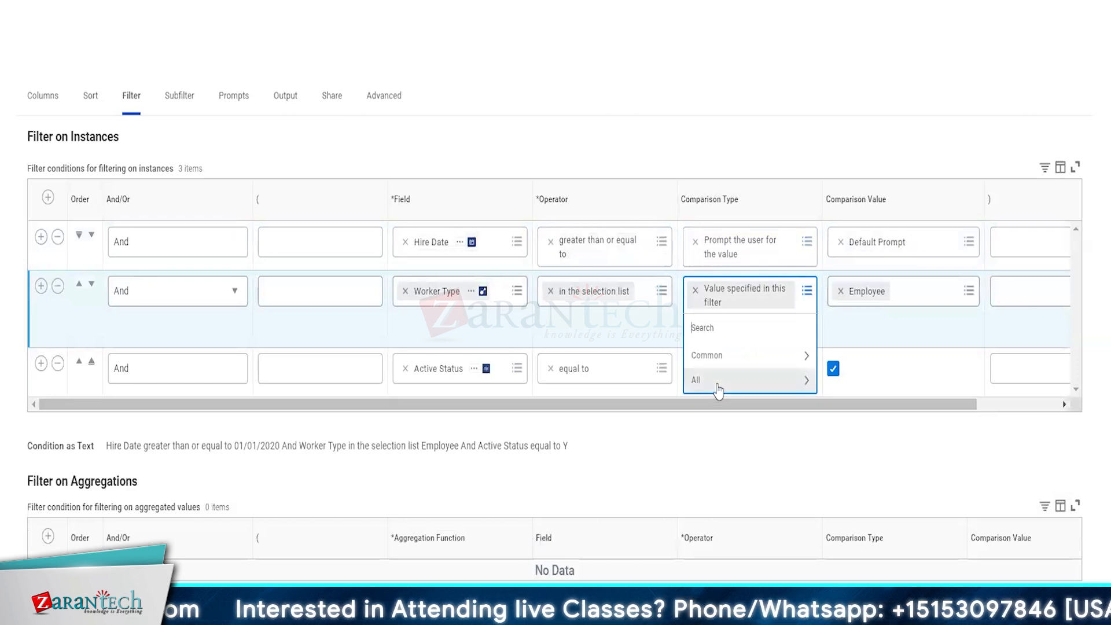
{"action": "left_click", "coordinate": [718, 380]}
{"action": "left_click", "coordinate": [730, 399]}
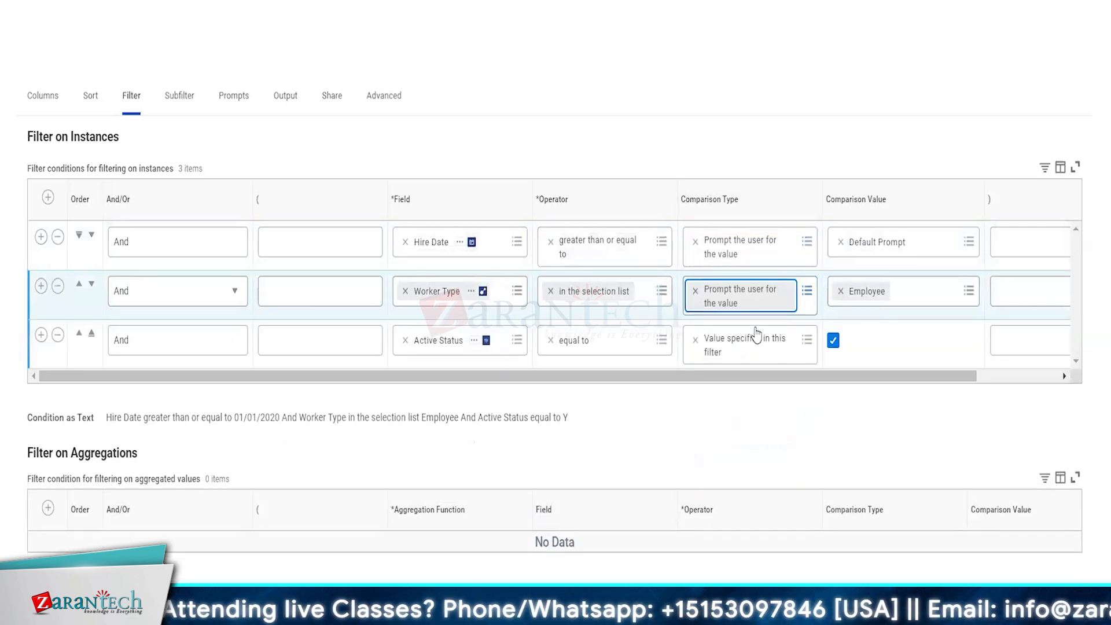
{"action": "left_click", "coordinate": [807, 340]}
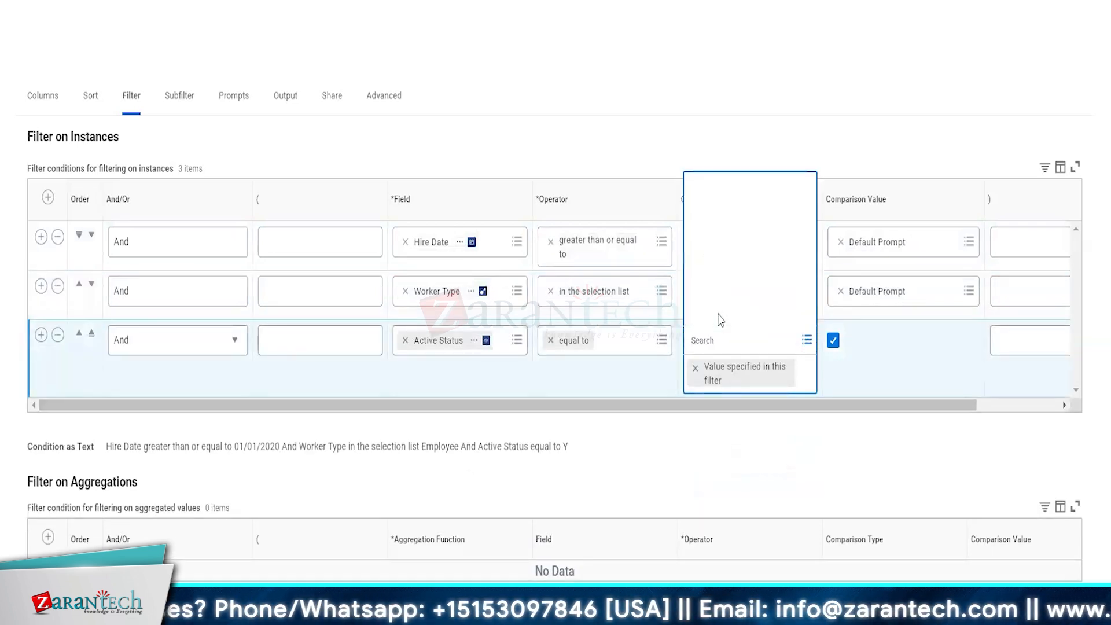
{"action": "left_click", "coordinate": [730, 204]}
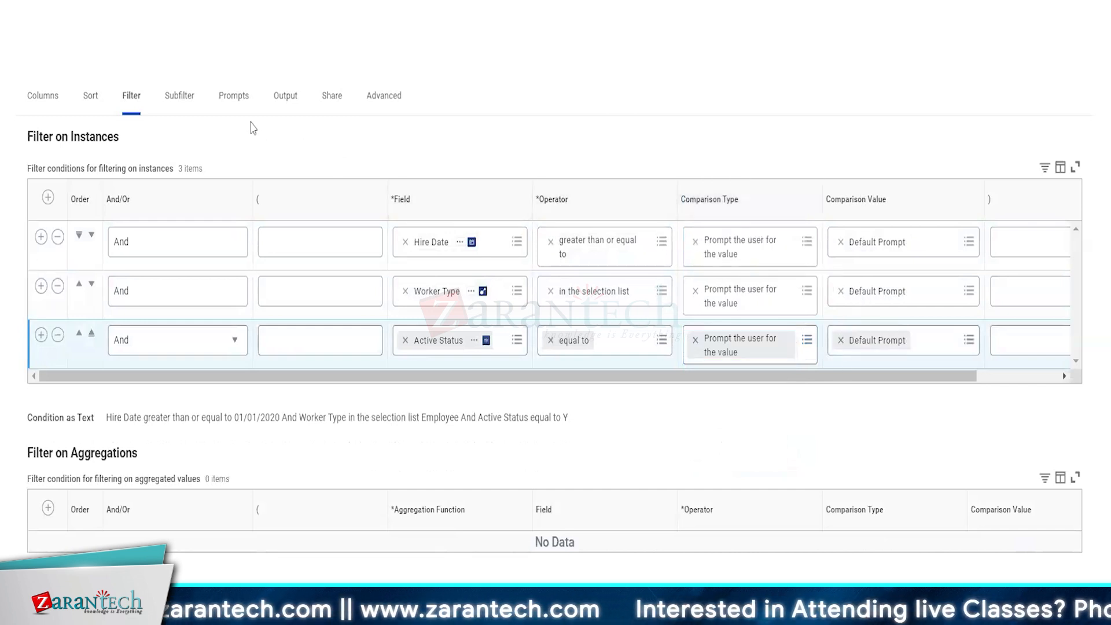
Step: Turn on Populate Undefined Prompt Defaults in the report's Prompts settings
{"action": "left_click", "coordinate": [232, 97]}
{"action": "scroll", "coordinate": [312, 275], "scroll_direction": "down", "scroll_amount": 1}
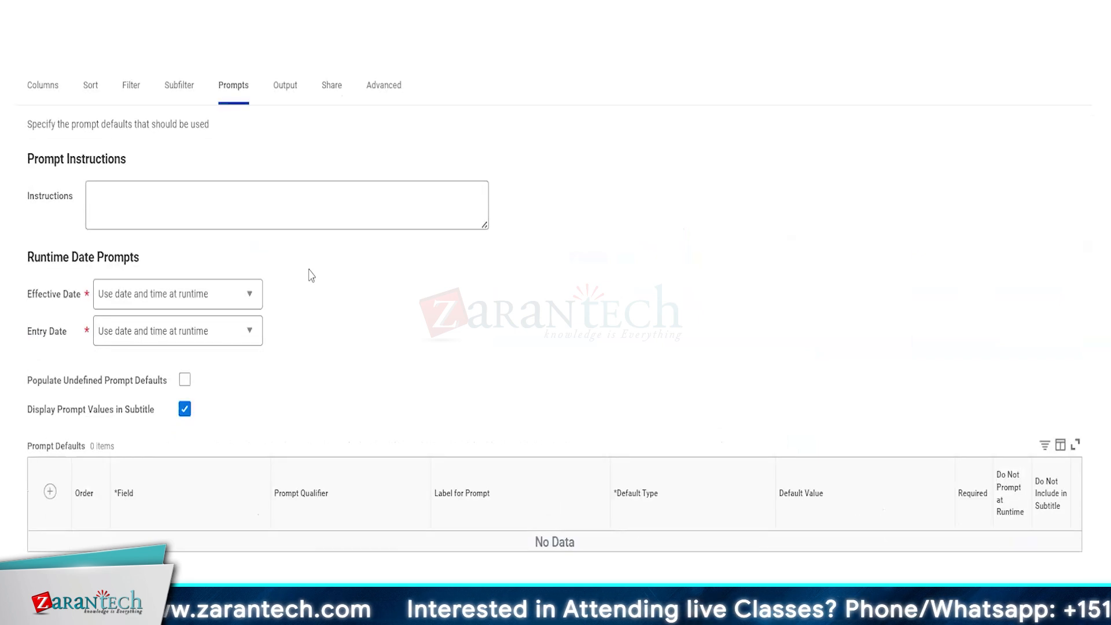
{"action": "left_click", "coordinate": [185, 379]}
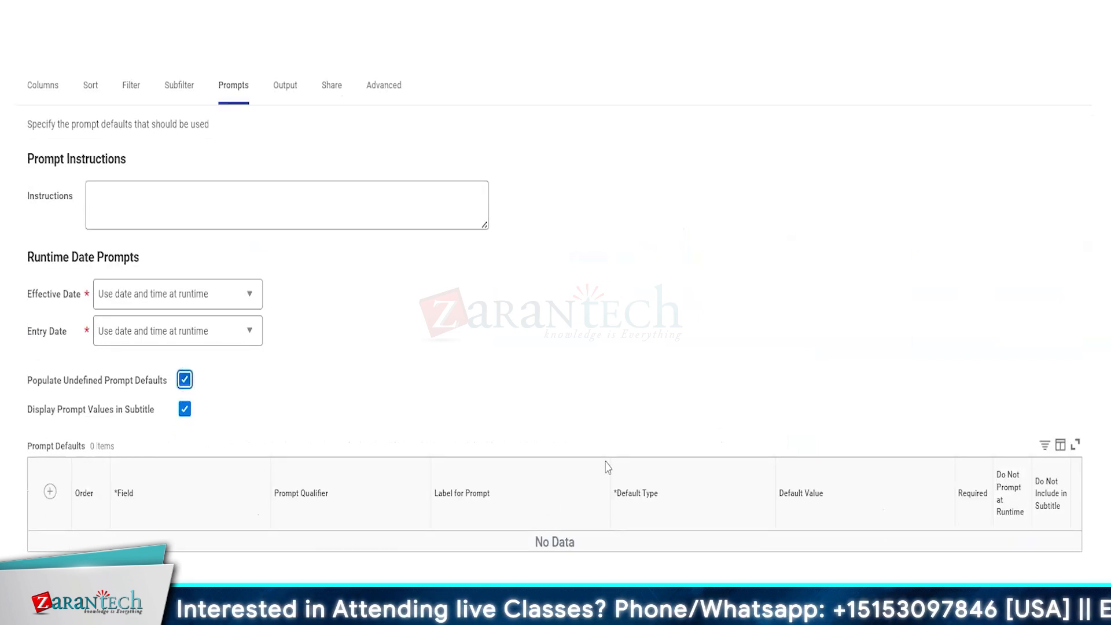
{"action": "scroll", "coordinate": [607, 466], "scroll_direction": "down", "scroll_amount": 3}
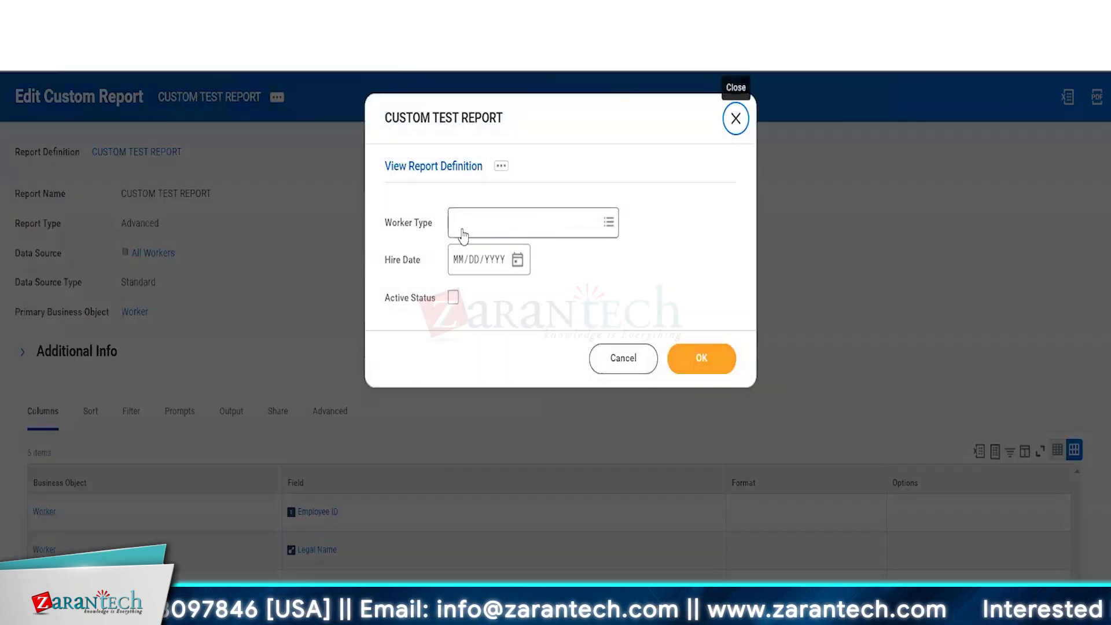
Step: Choose Contingent Worker as the Worker Type prompt value
{"action": "left_click", "coordinate": [463, 231]}
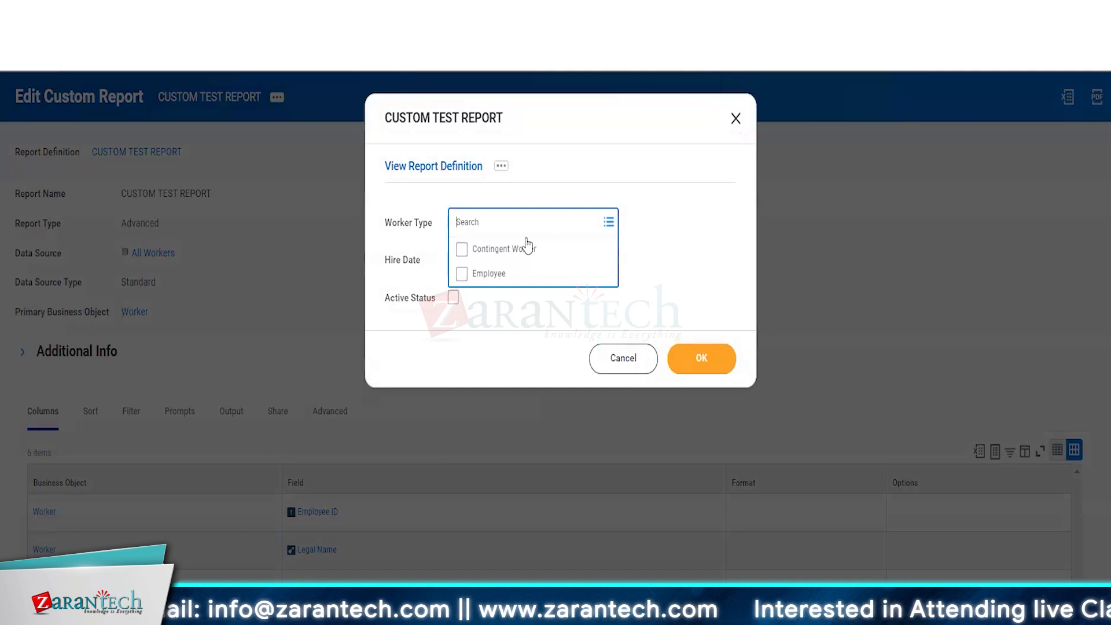
{"action": "left_click", "coordinate": [502, 252]}
{"action": "left_click", "coordinate": [730, 286]}
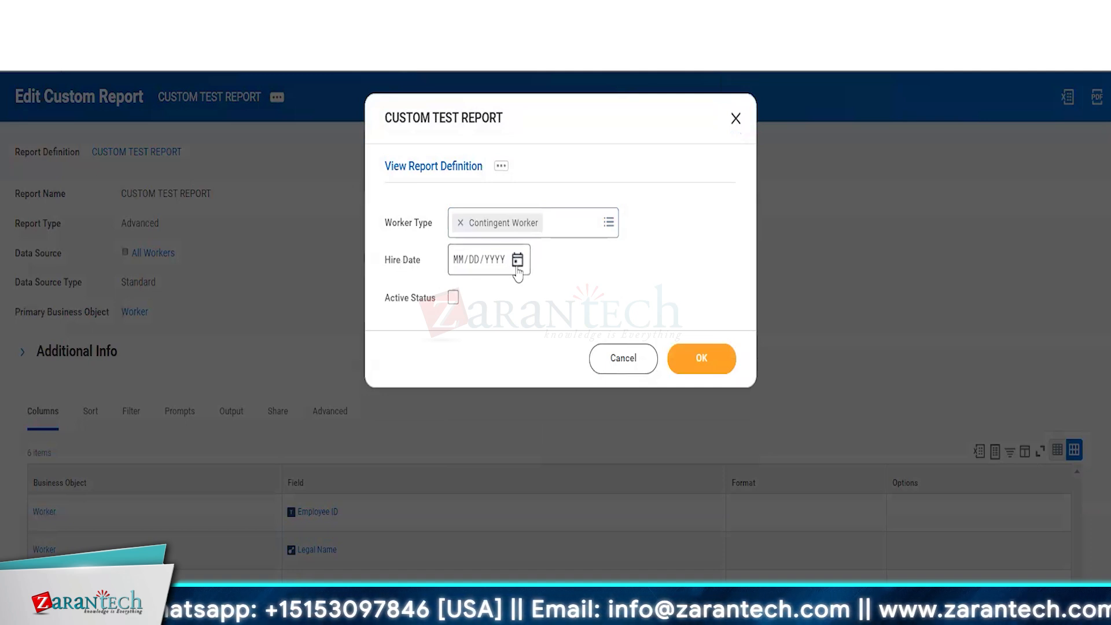
Step: Enter Hire Date 01/01/2022, tick Active Status, and submit the prompts
{"action": "left_click", "coordinate": [410, 265]}
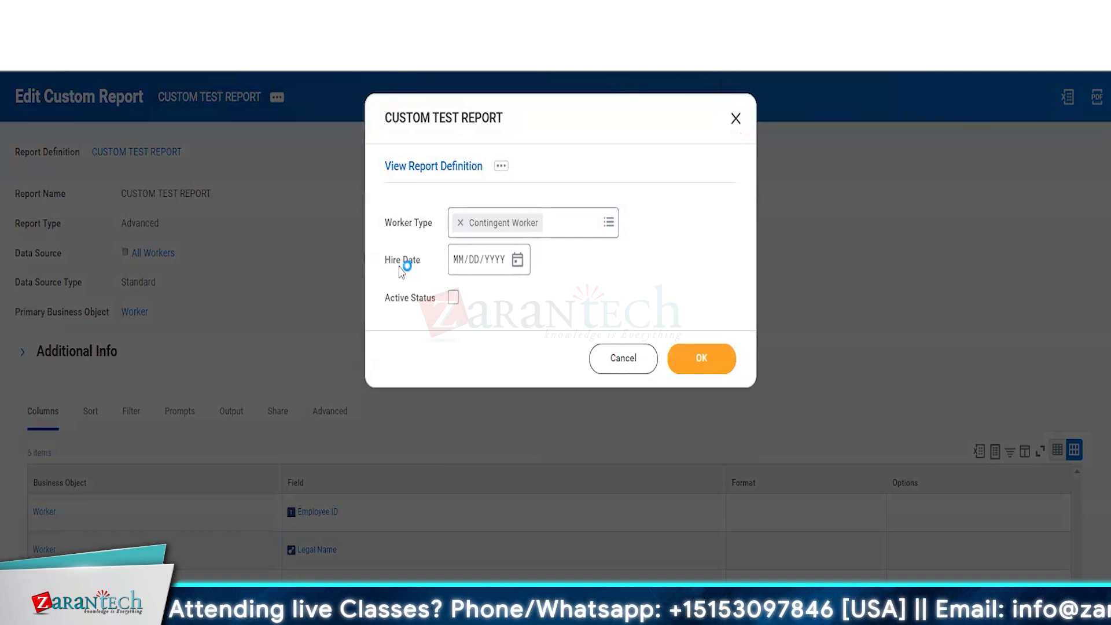
{"action": "left_click", "coordinate": [457, 262]}
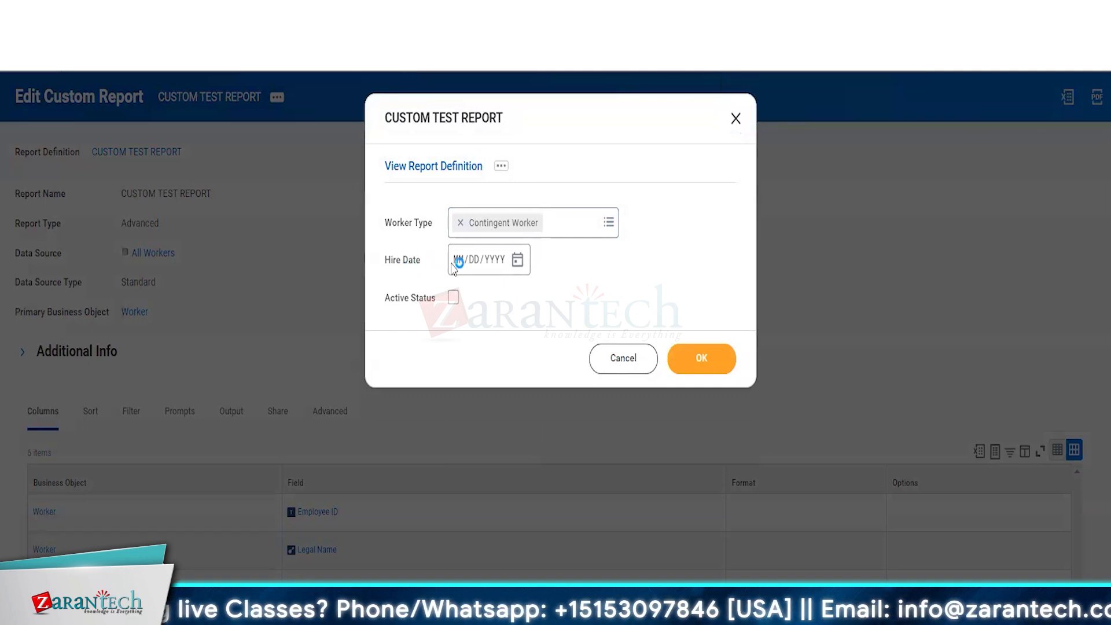
{"action": "left_click", "coordinate": [521, 267]}
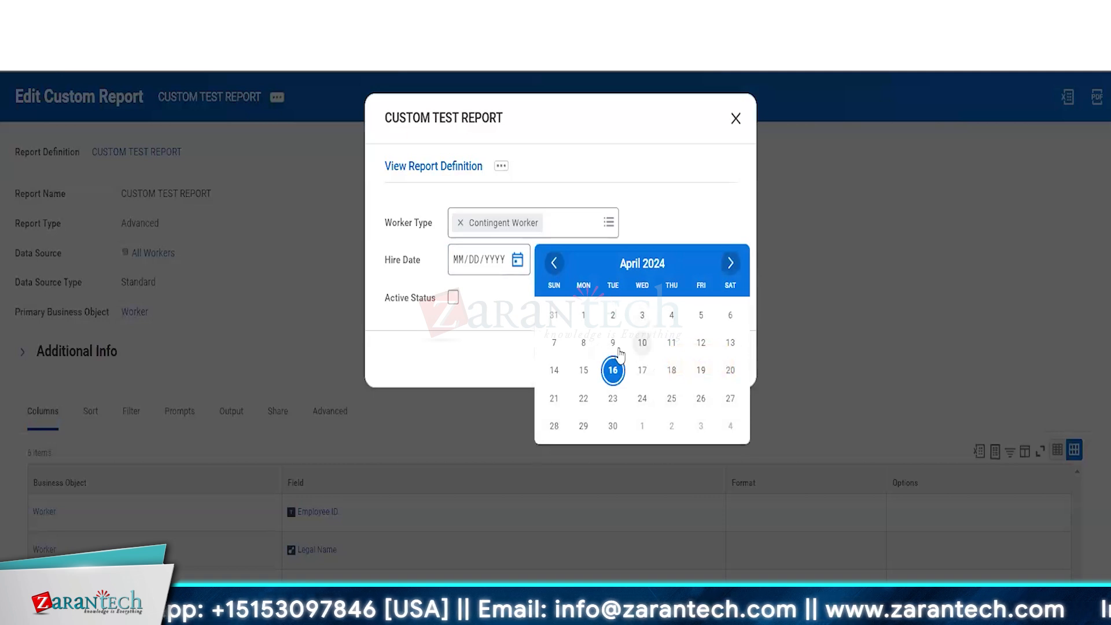
{"action": "left_click", "coordinate": [458, 261]}
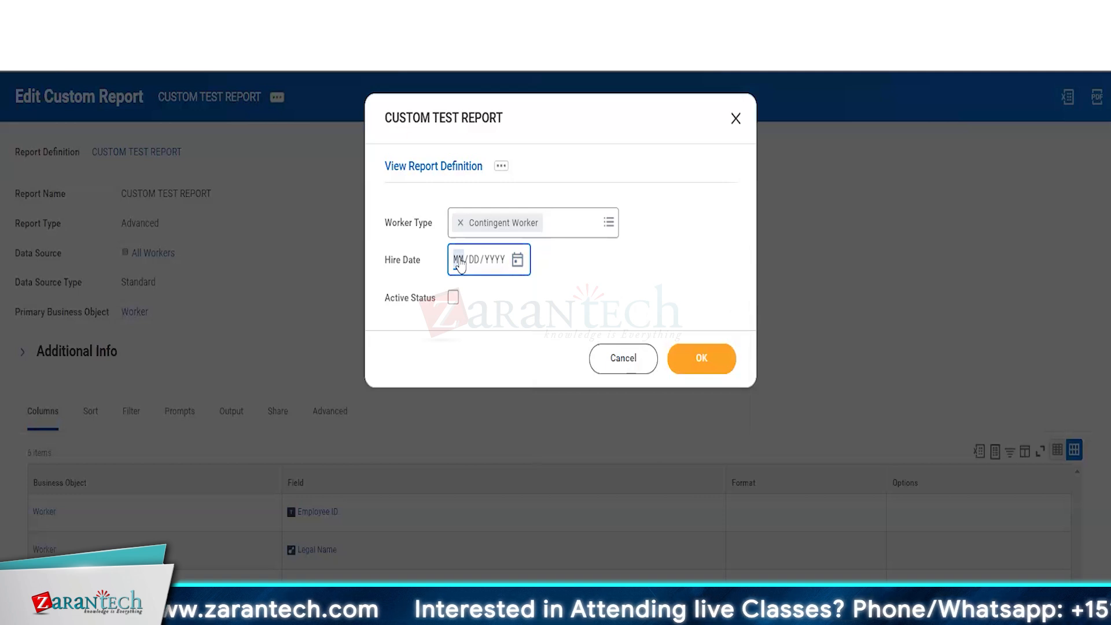
{"action": "type", "text": "01/01/"}
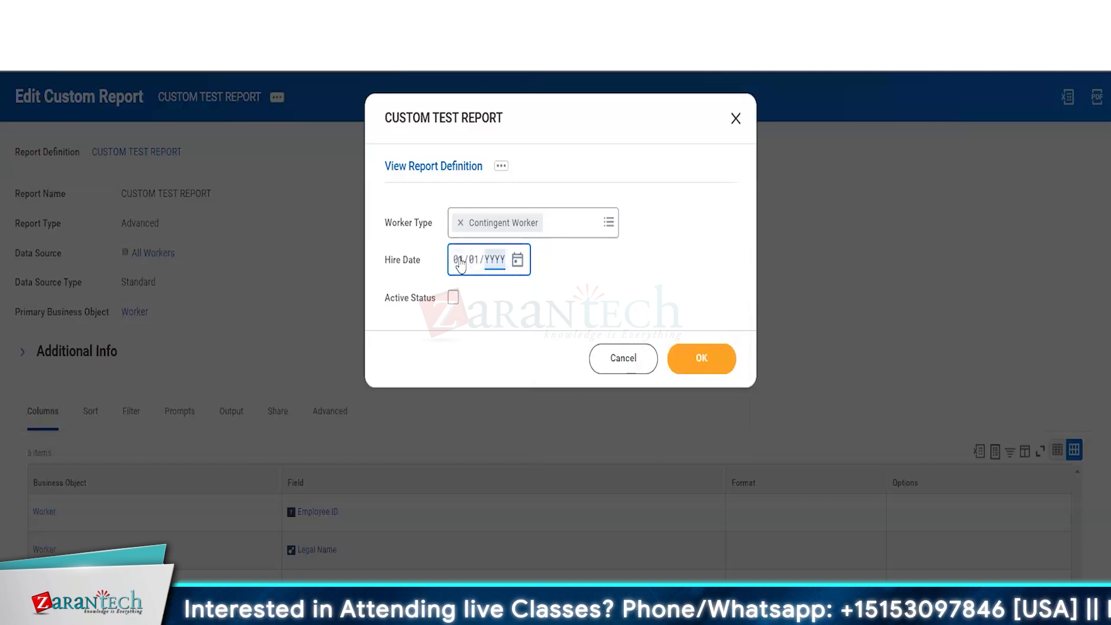
{"action": "type", "text": "0002022"}
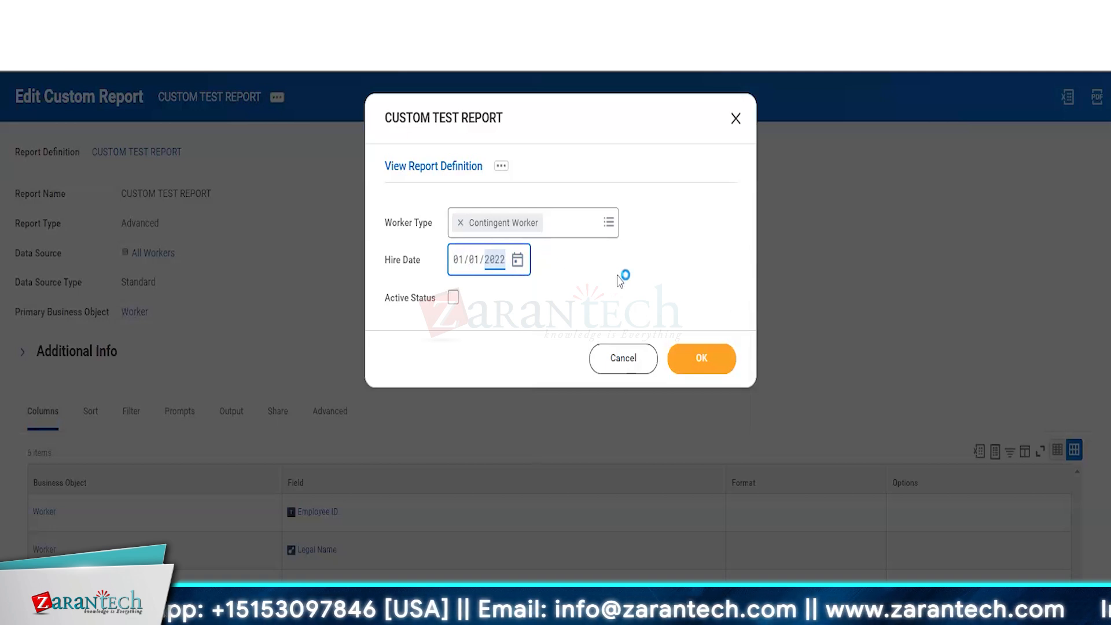
{"action": "left_click", "coordinate": [666, 272]}
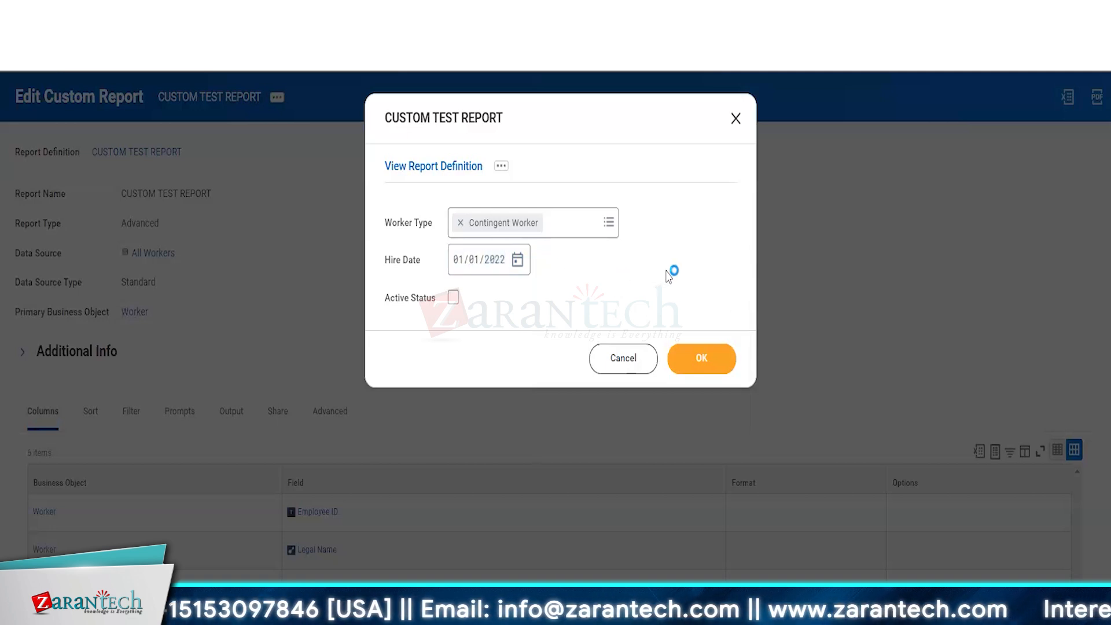
{"action": "left_click", "coordinate": [452, 299]}
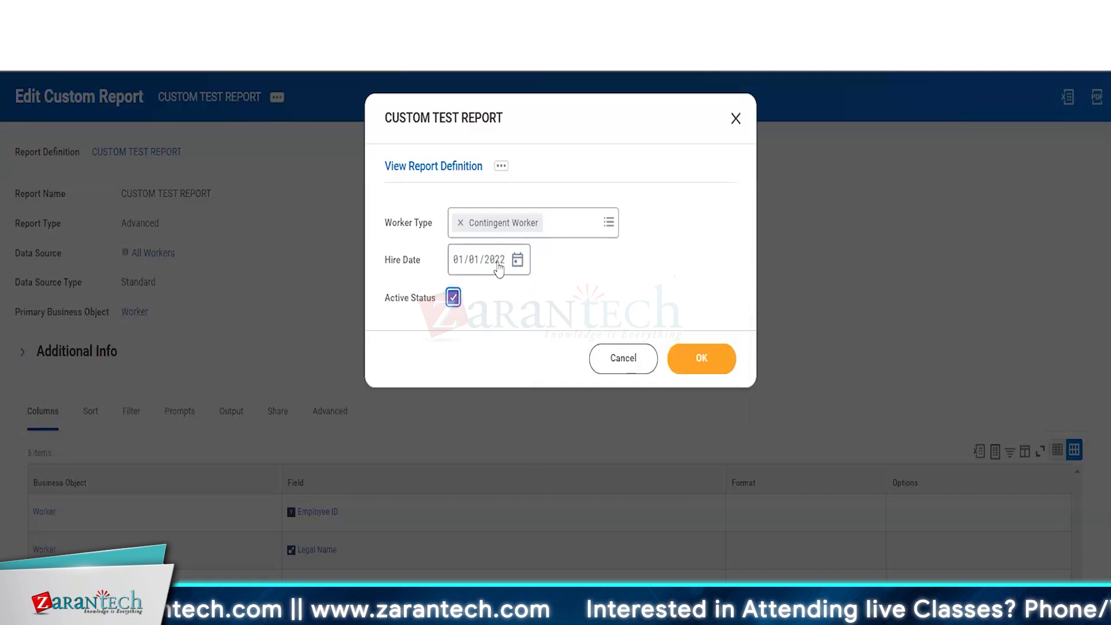
{"action": "left_click", "coordinate": [702, 358]}
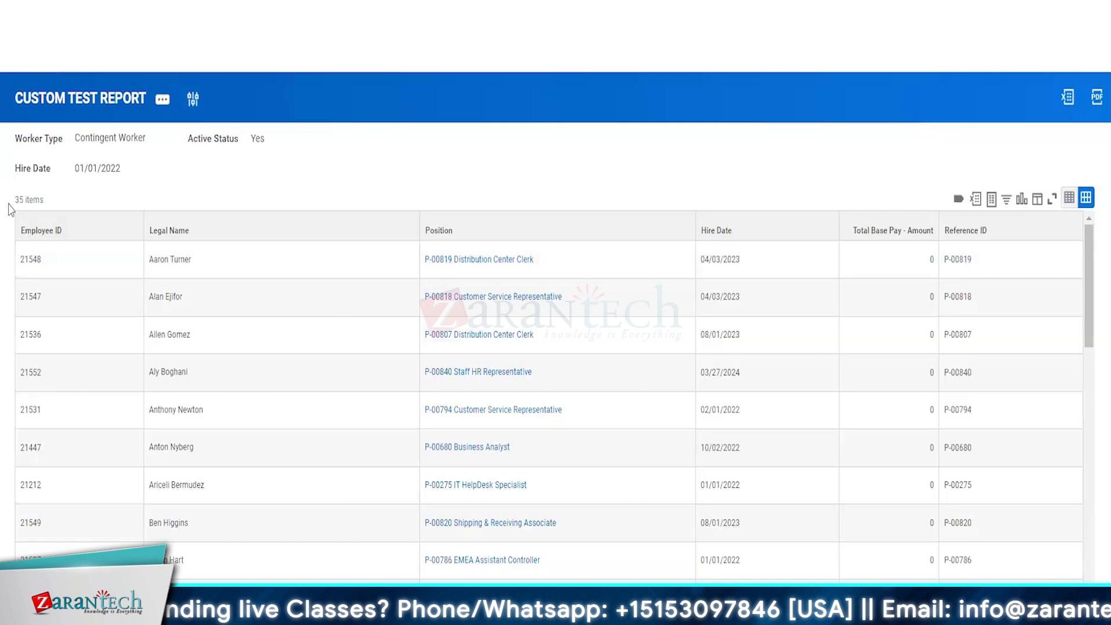
{"action": "left_click_drag", "start_coordinate": [9, 204], "coordinate": [40, 204]}
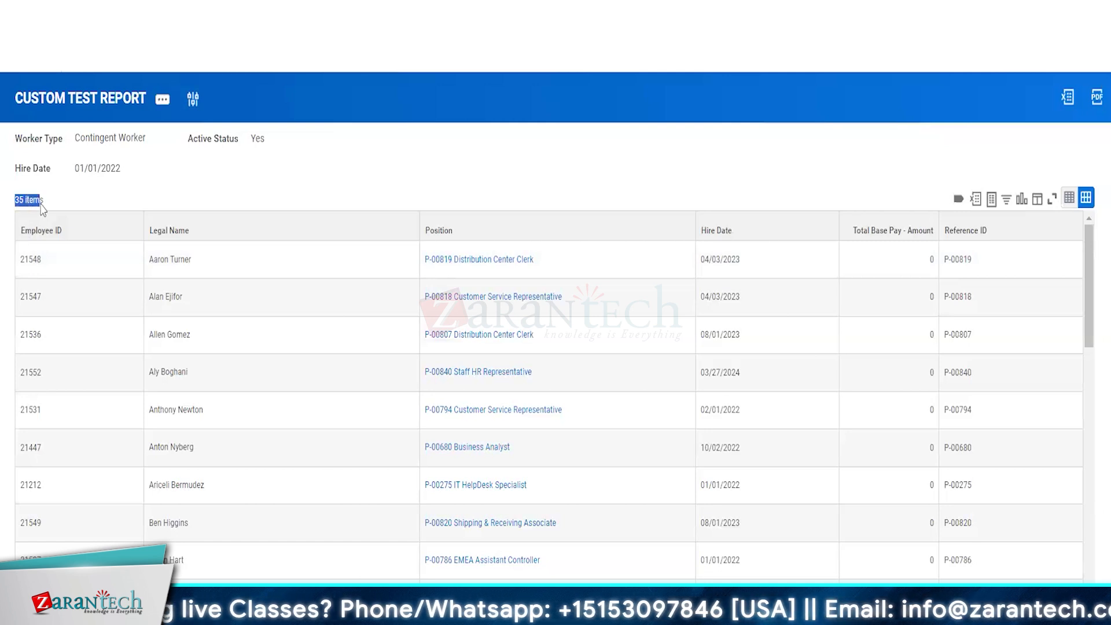
{"action": "left_click", "coordinate": [268, 160]}
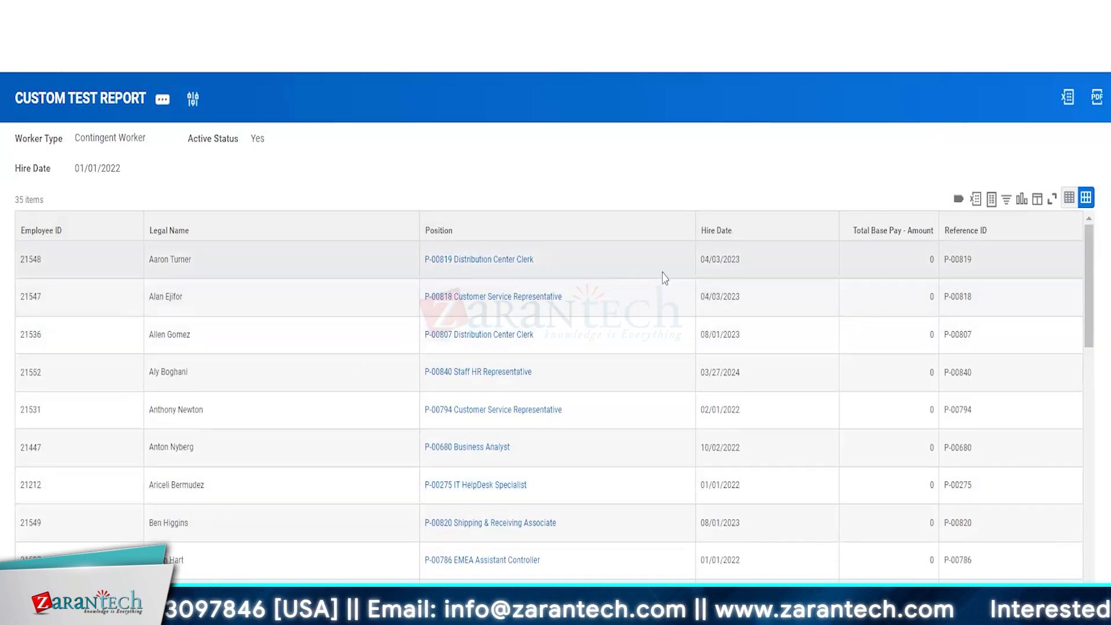
{"action": "left_click", "coordinate": [772, 267]}
{"action": "scroll", "coordinate": [763, 387], "scroll_direction": "down", "scroll_amount": 6}
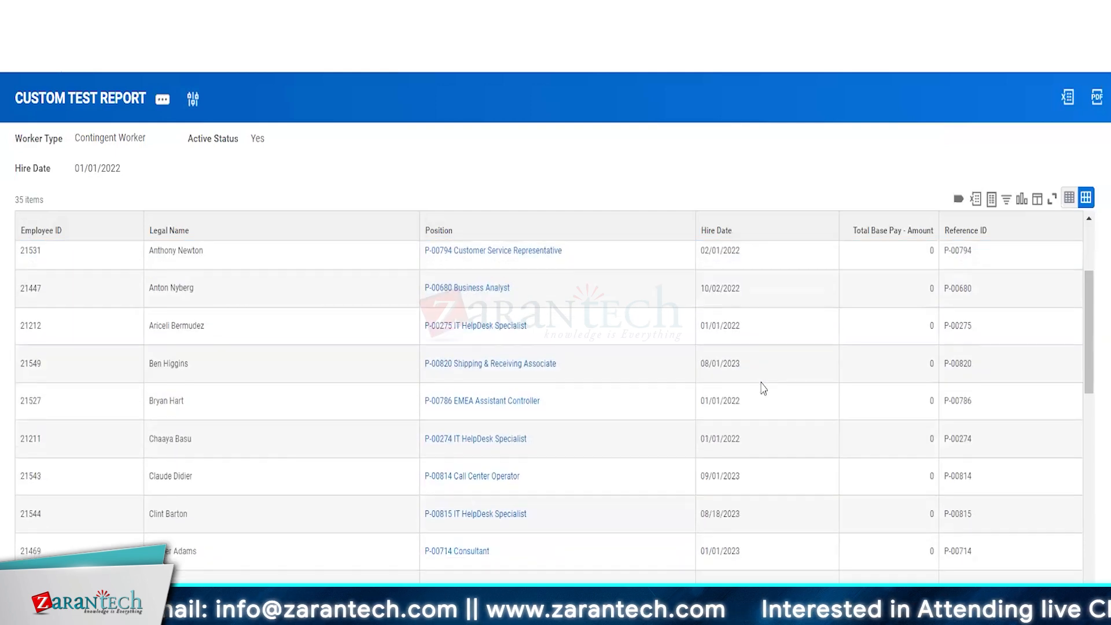
{"action": "scroll", "coordinate": [909, 569], "scroll_direction": "down", "scroll_amount": 5}
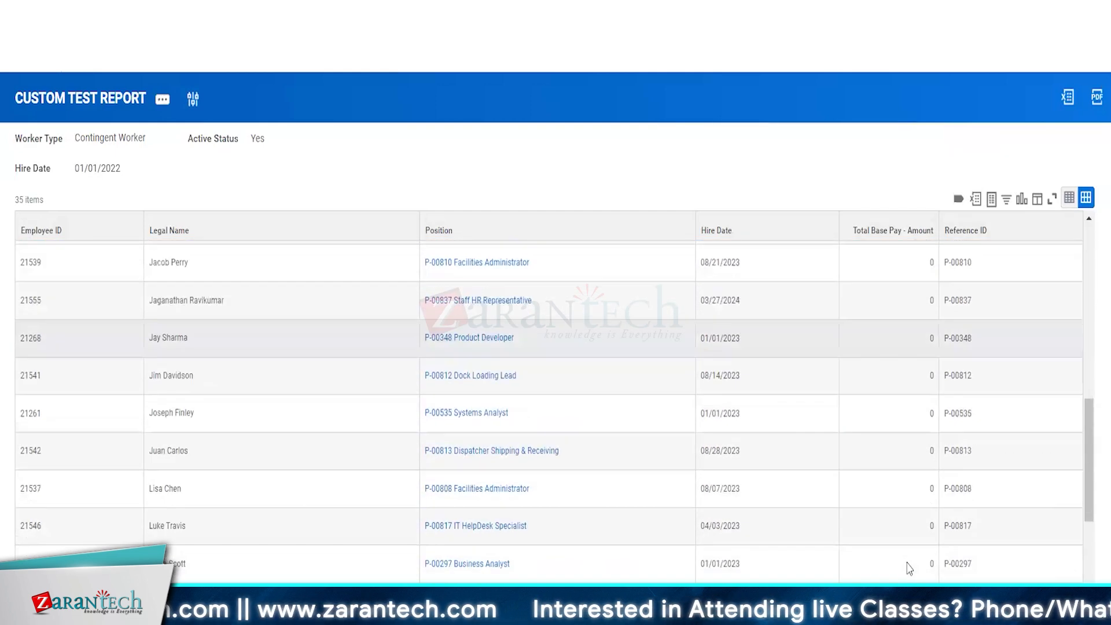
{"action": "scroll", "coordinate": [909, 568], "scroll_direction": "up", "scroll_amount": 8}
{"action": "scroll", "coordinate": [909, 569], "scroll_direction": "up", "scroll_amount": 3}
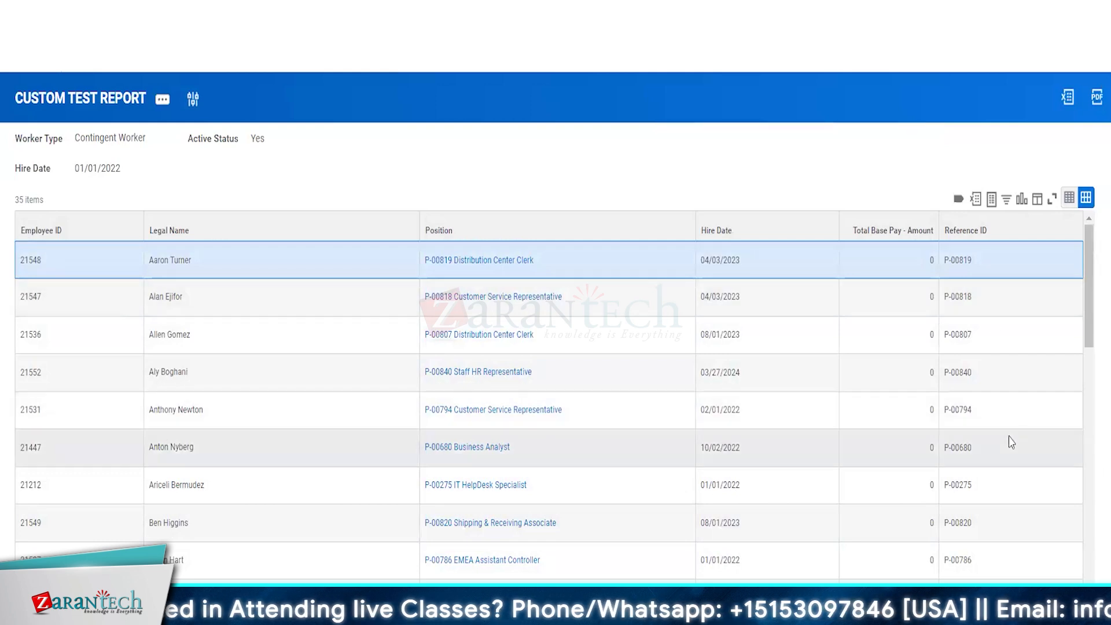
{"action": "scroll", "coordinate": [1008, 443], "scroll_direction": "down", "scroll_amount": 6}
{"action": "scroll", "coordinate": [1008, 442], "scroll_direction": "down", "scroll_amount": 10}
{"action": "scroll", "coordinate": [1008, 443], "scroll_direction": "up", "scroll_amount": 9}
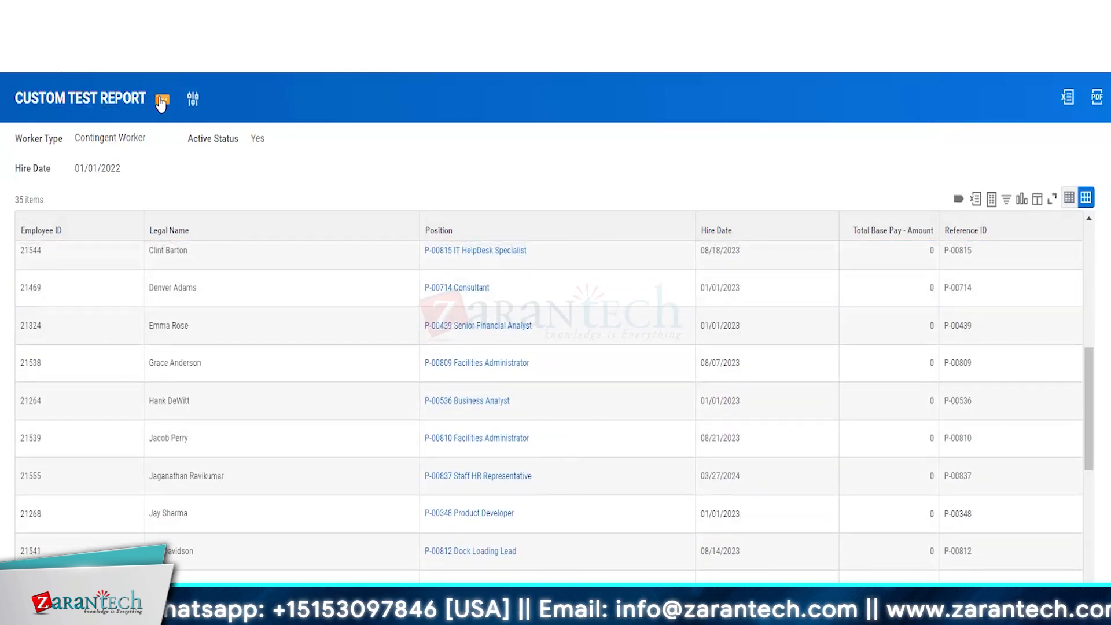
Step: Reopen CUSTOM TEST REPORT via Custom Report > Edit and show its Prompt Defaults
{"action": "left_click", "coordinate": [162, 102]}
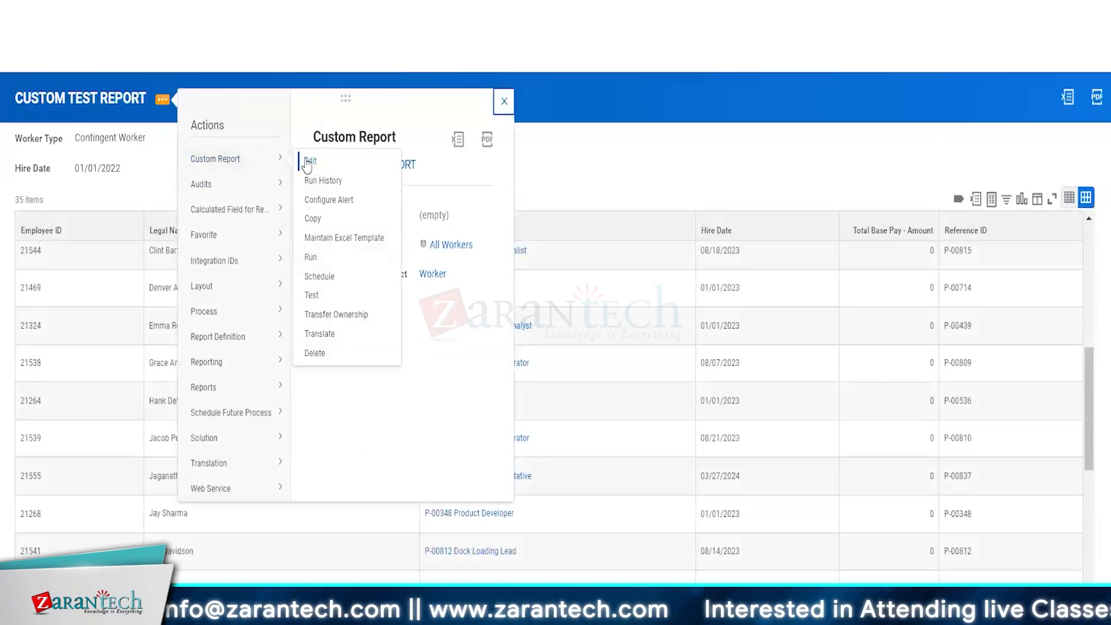
{"action": "left_click", "coordinate": [311, 161]}
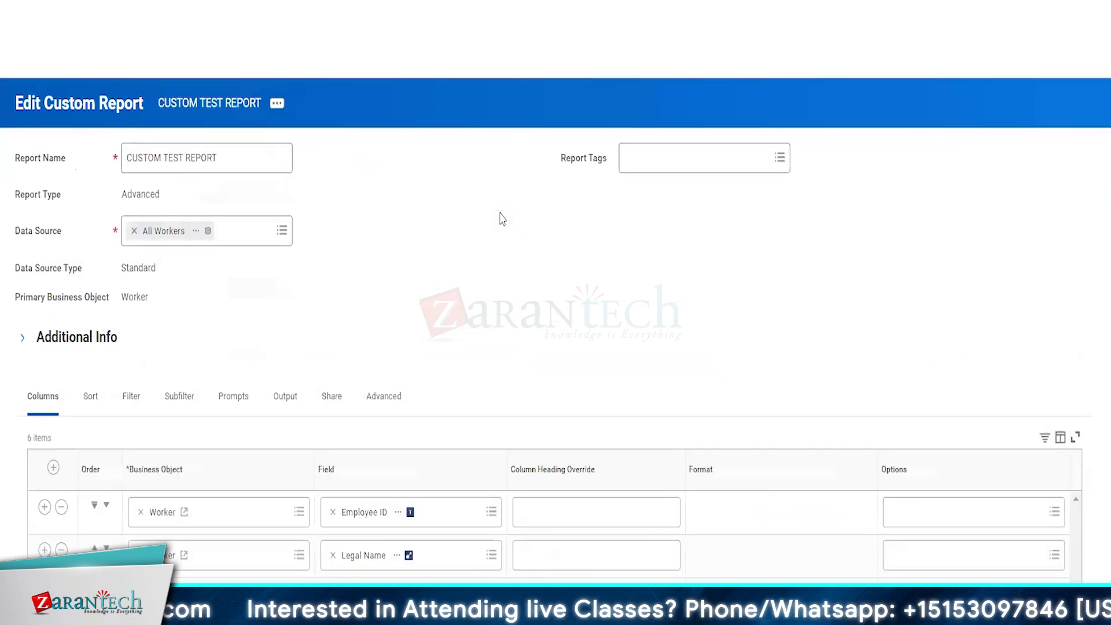
{"action": "left_click", "coordinate": [233, 396]}
{"action": "scroll", "coordinate": [497, 364], "scroll_direction": "down", "scroll_amount": 8}
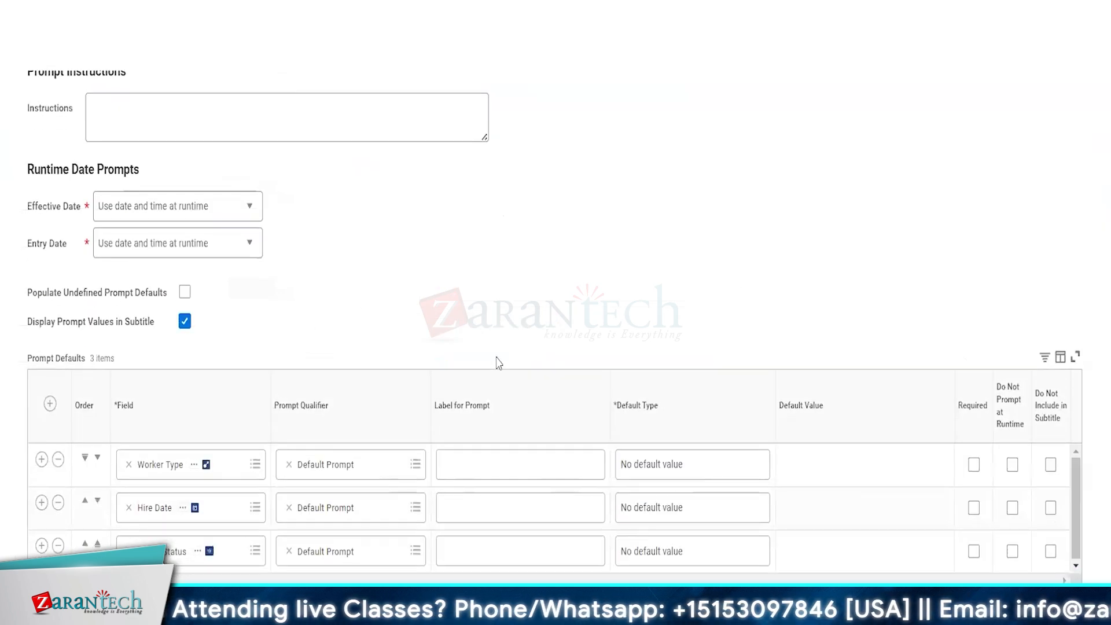
Step: Label the prompts 'Choose Worker Type', 'Hire Date(greater than or equal to)' and 'Active (Yes/No)'
{"action": "left_click", "coordinate": [459, 434]}
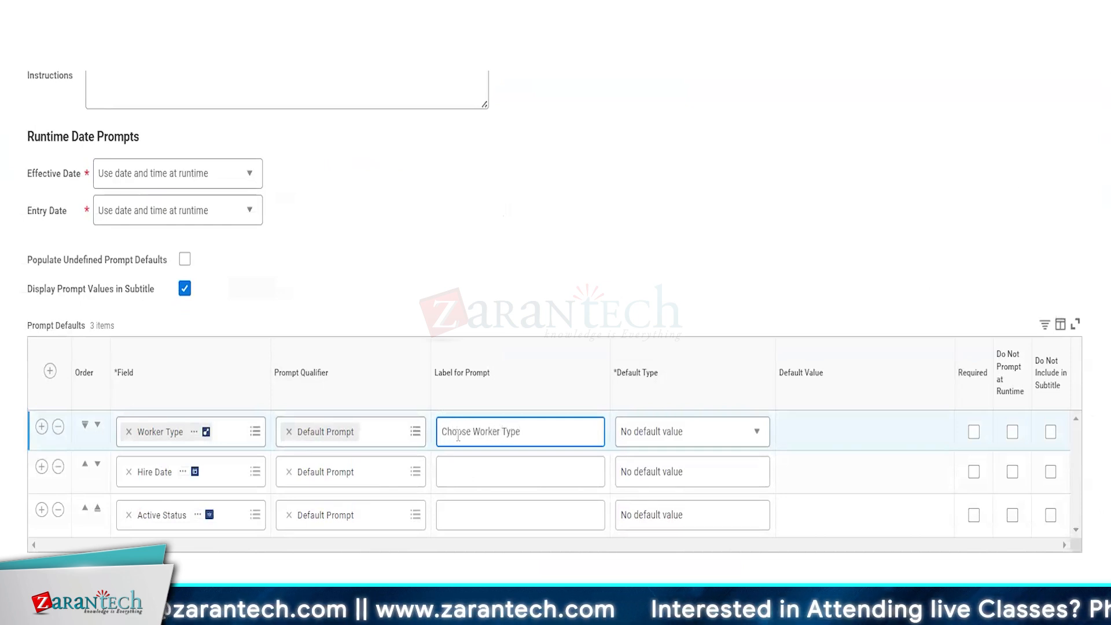
{"action": "left_click", "coordinate": [471, 479]}
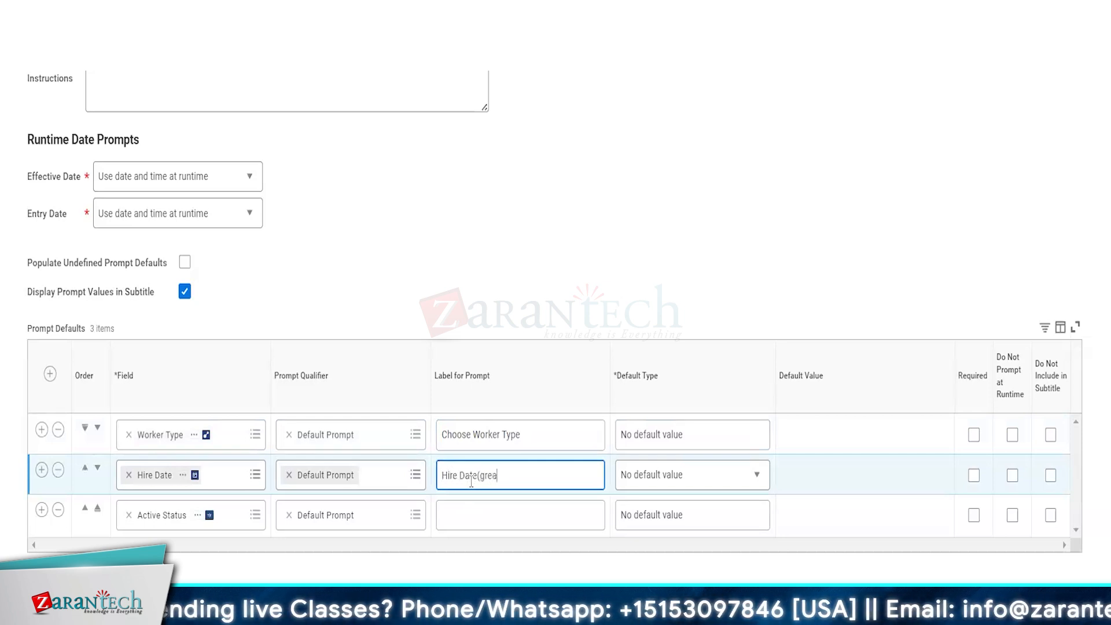
{"action": "type", "text": "Hire Date(greater than or equal to"}
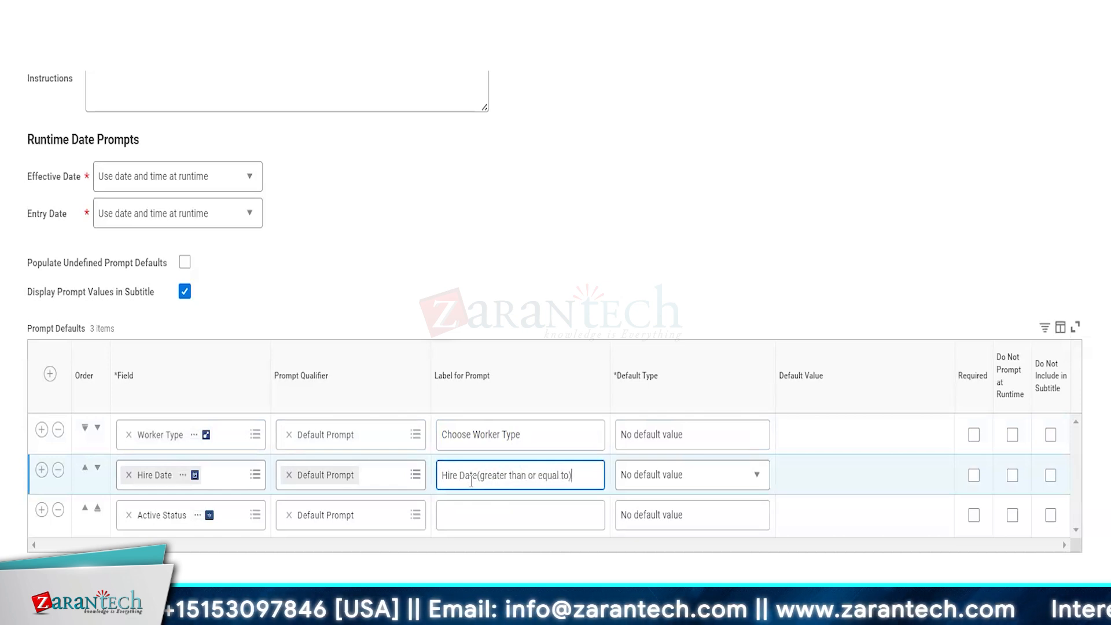
{"action": "left_click", "coordinate": [487, 526]}
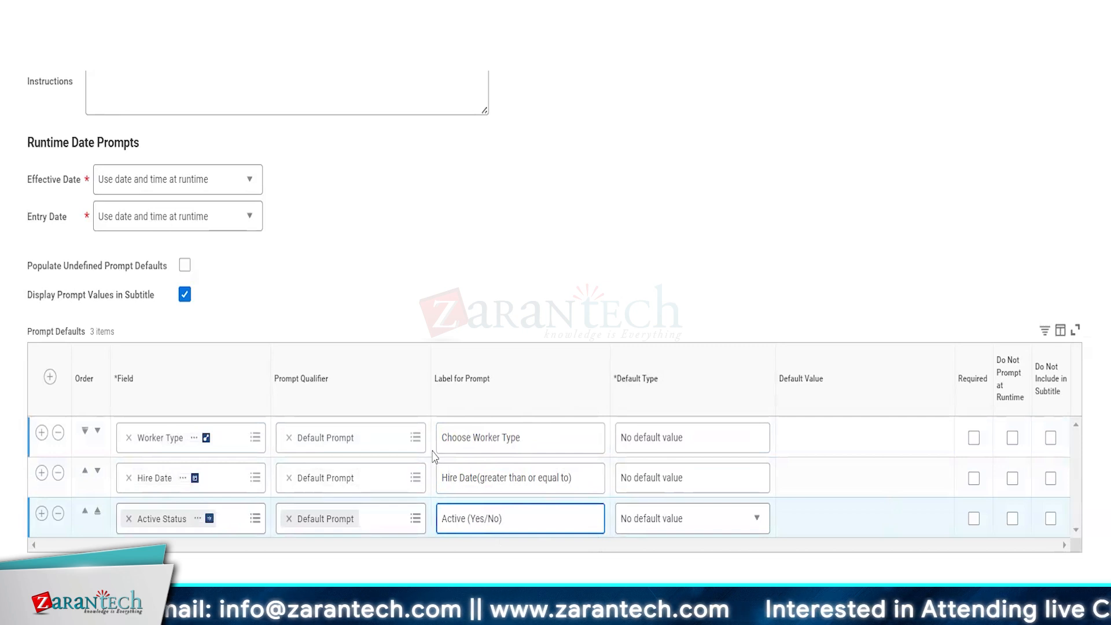
Step: Set Worker Type's default type to Specify default value and Hire Date's to Determine at runtime
{"action": "left_click", "coordinate": [704, 435]}
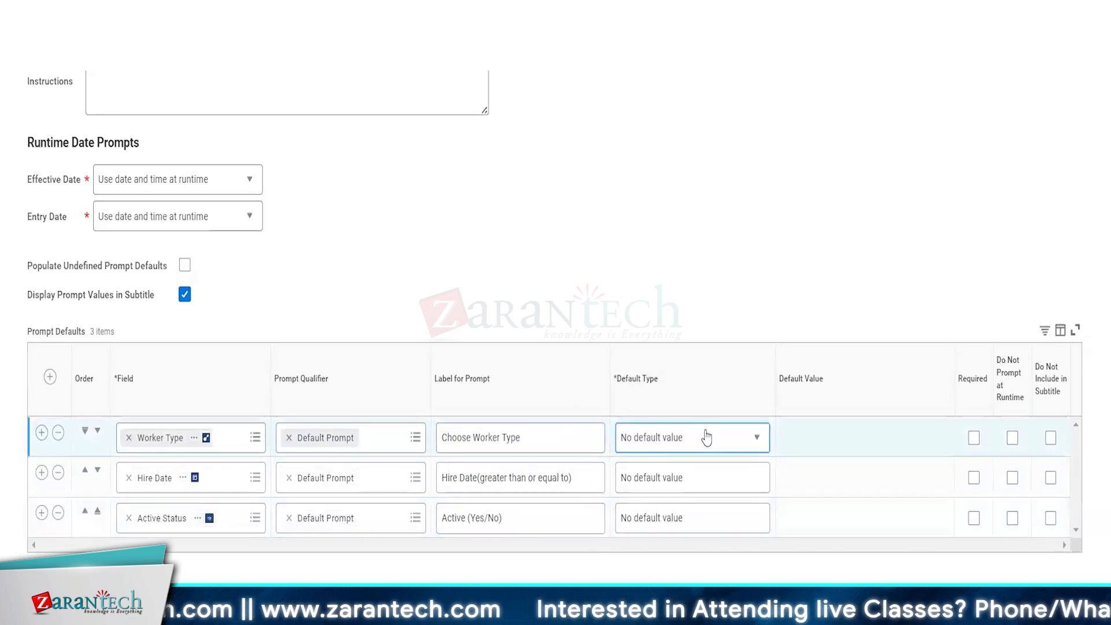
{"action": "left_click", "coordinate": [669, 537]}
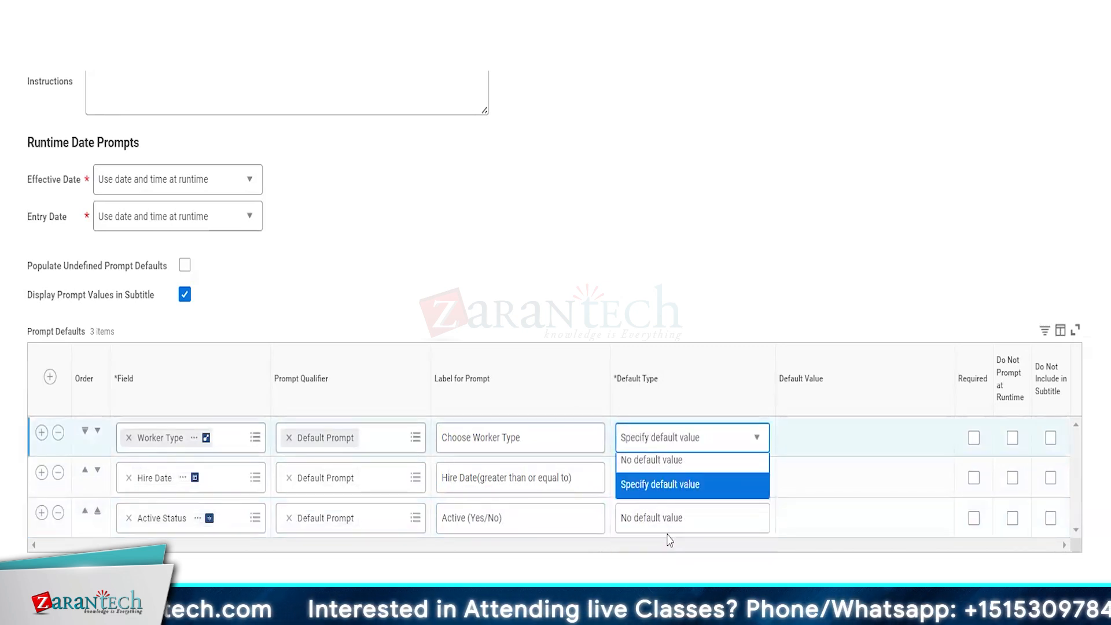
{"action": "left_click", "coordinate": [665, 480]}
{"action": "double_click", "coordinate": [666, 479]}
{"action": "left_click", "coordinate": [666, 486]}
{"action": "left_click", "coordinate": [668, 571]}
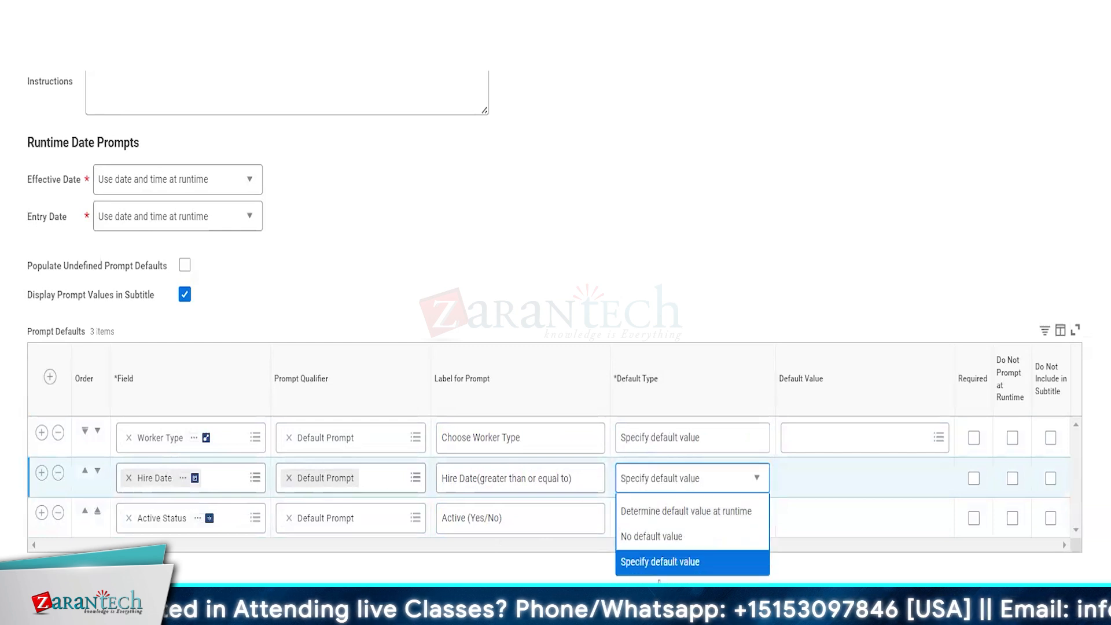
{"action": "right_click", "coordinate": [663, 524]}
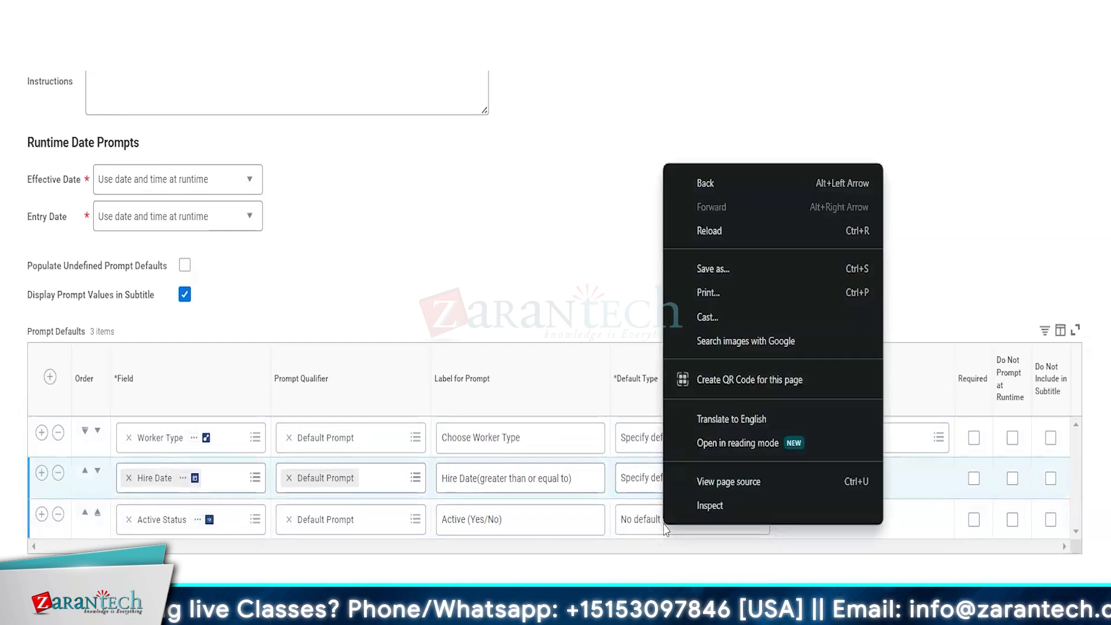
{"action": "right_click", "coordinate": [628, 492]}
{"action": "left_click", "coordinate": [783, 557]}
{"action": "left_click", "coordinate": [716, 476]}
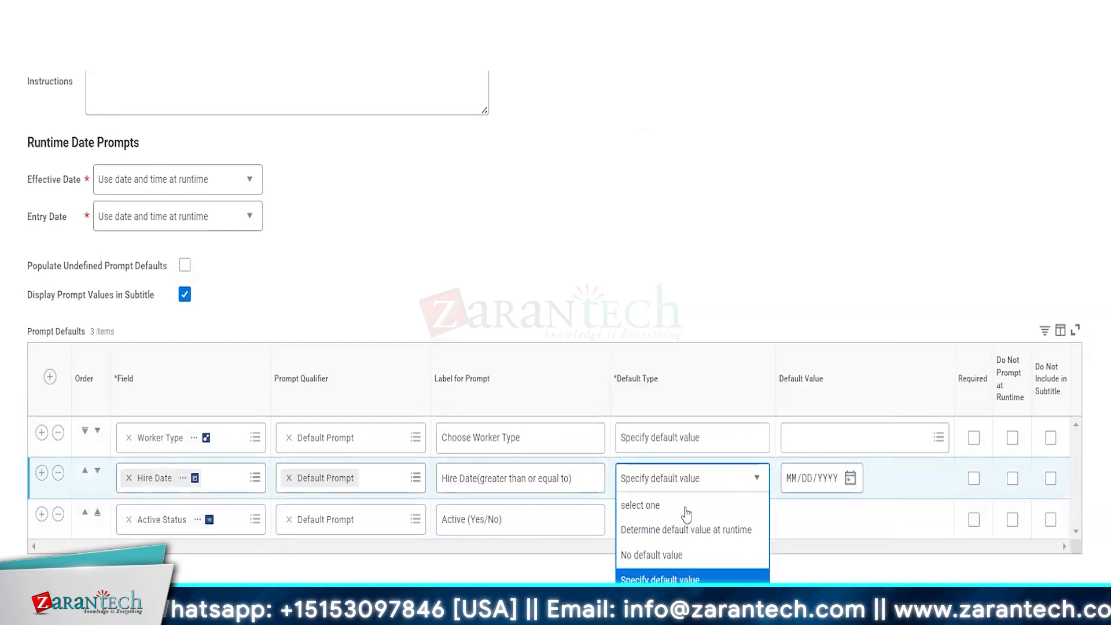
{"action": "right_click", "coordinate": [670, 540]}
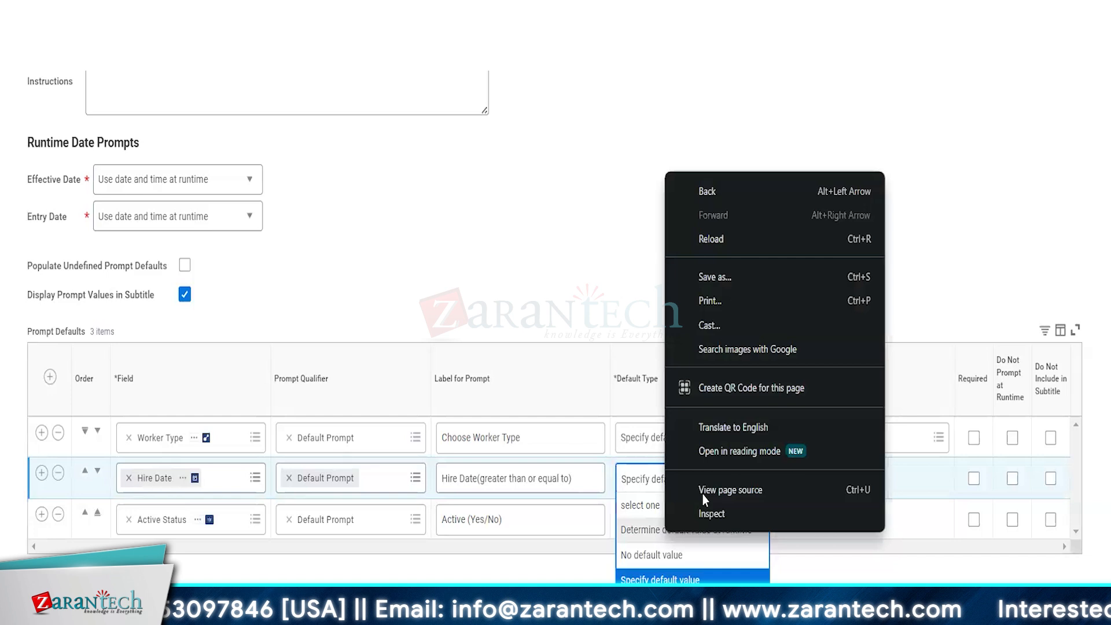
{"action": "right_click", "coordinate": [625, 543]}
{"action": "left_click", "coordinate": [665, 542]}
Step: Set Active Status's default type to Specify default value
{"action": "left_click", "coordinate": [666, 538]}
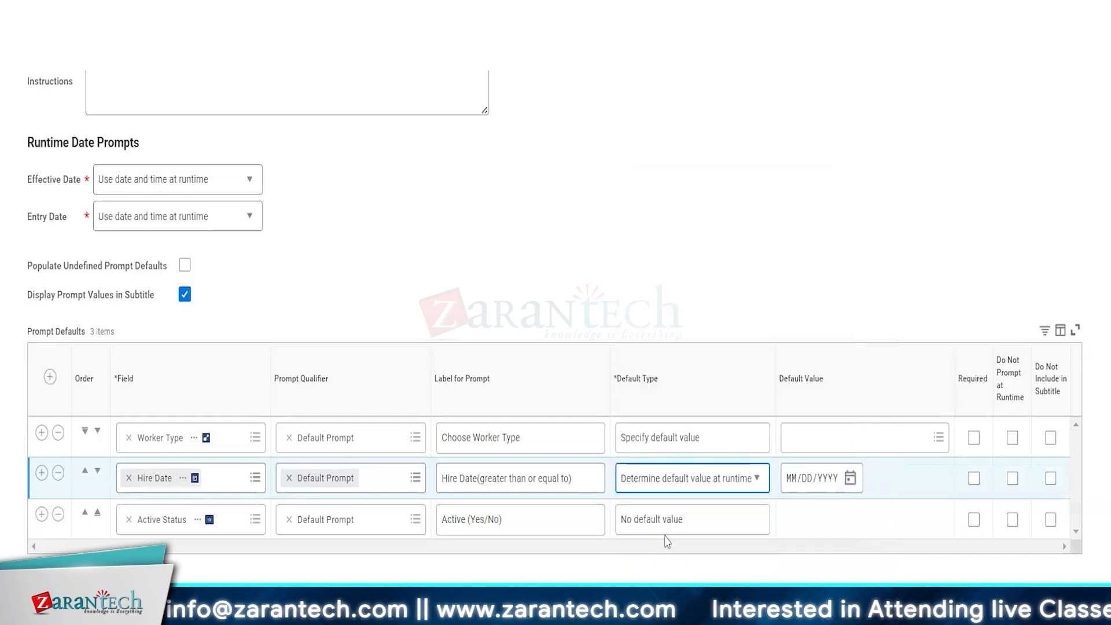
{"action": "left_click", "coordinate": [742, 528]}
{"action": "left_click", "coordinate": [743, 530]}
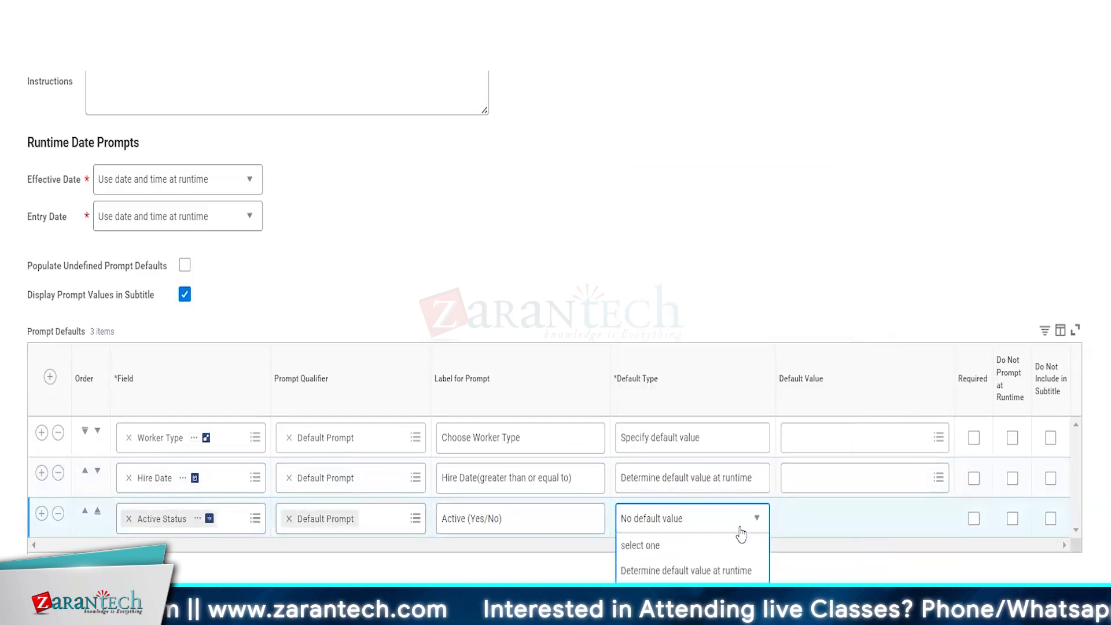
{"action": "left_click", "coordinate": [660, 621]}
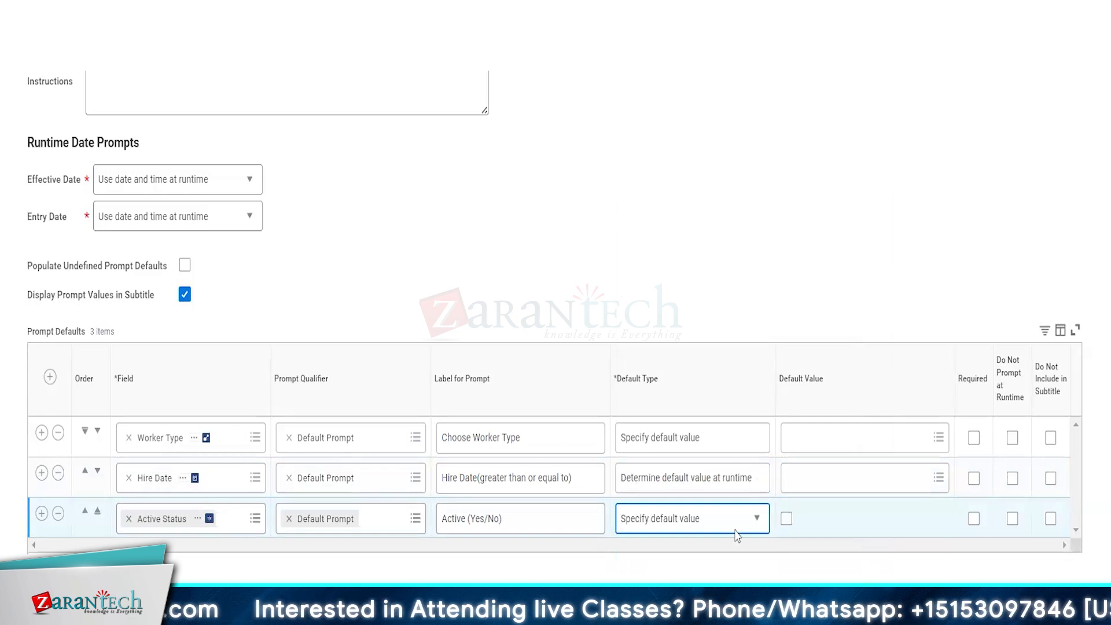
Step: Default Worker Type to Employee and Contingent Worker, and Active Status to yes
{"action": "left_click", "coordinate": [818, 441]}
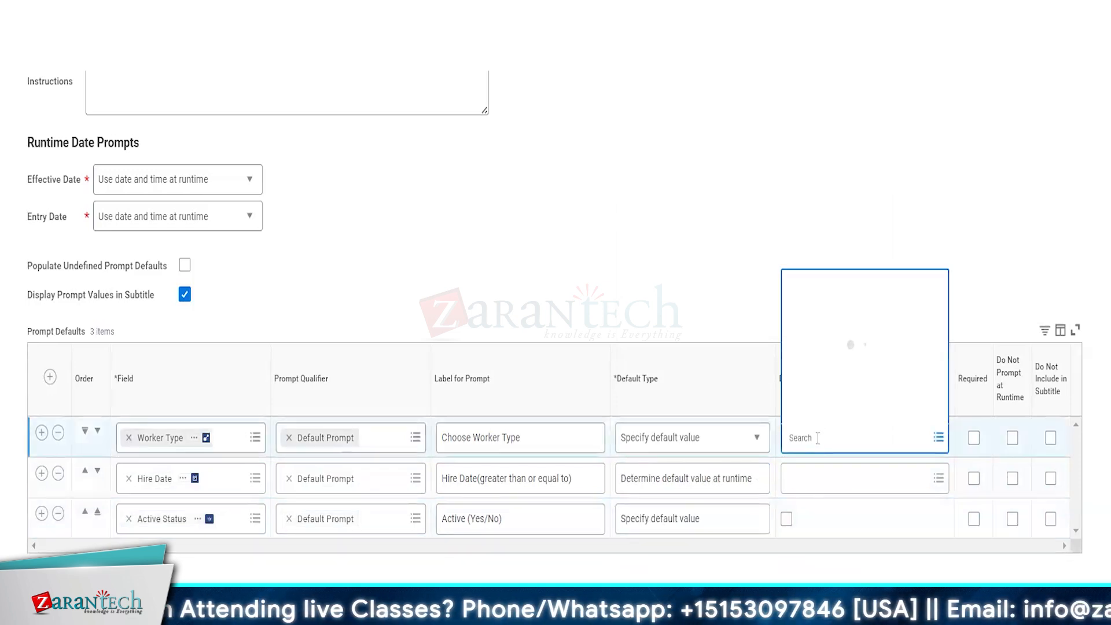
{"action": "right_click", "coordinate": [793, 414]}
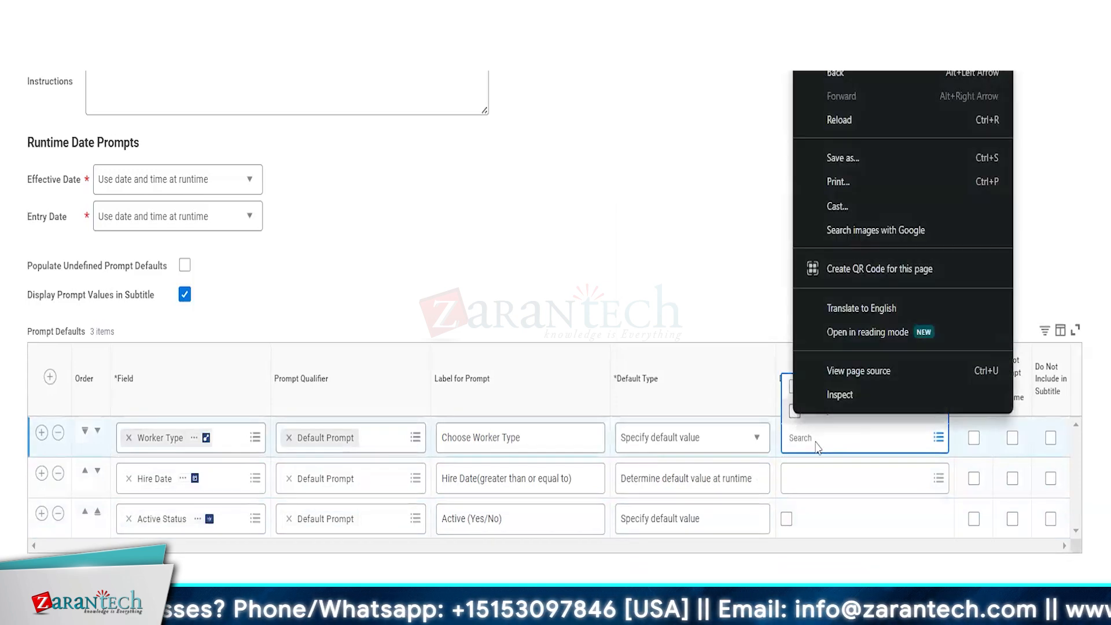
{"action": "left_click", "coordinate": [701, 309]}
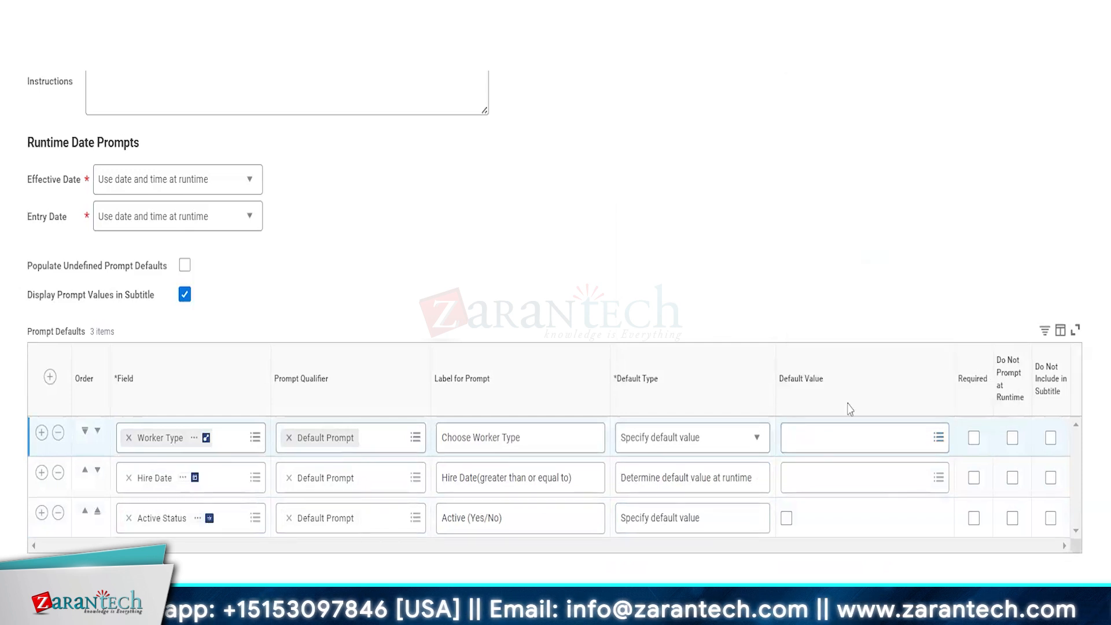
{"action": "left_click", "coordinate": [821, 438]}
{"action": "left_click", "coordinate": [794, 410]}
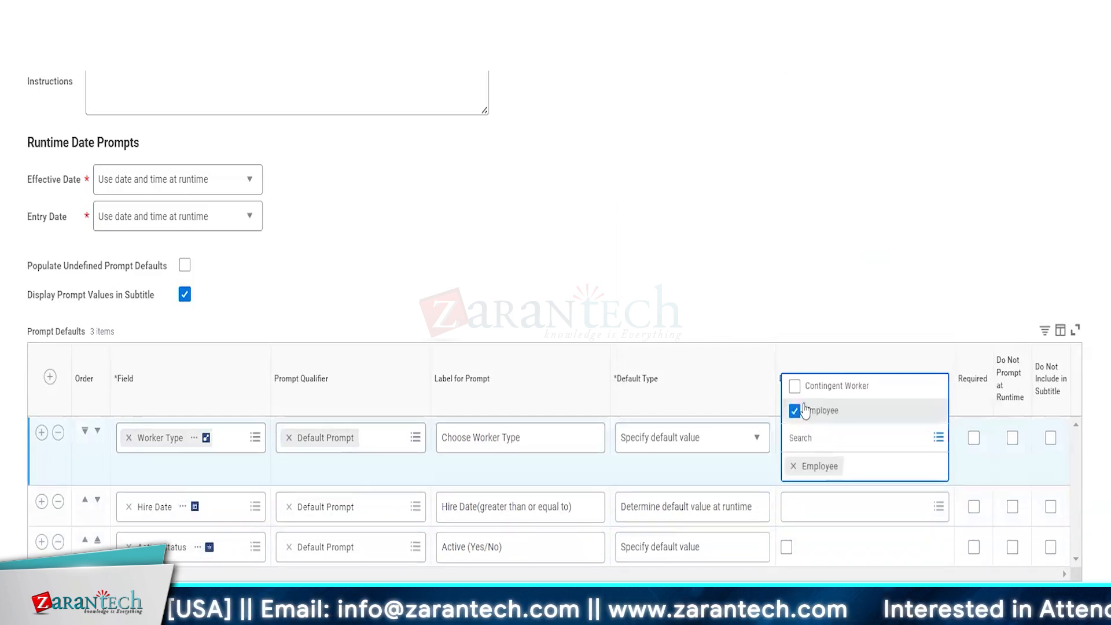
{"action": "left_click", "coordinate": [794, 386]}
{"action": "left_click", "coordinate": [653, 281]}
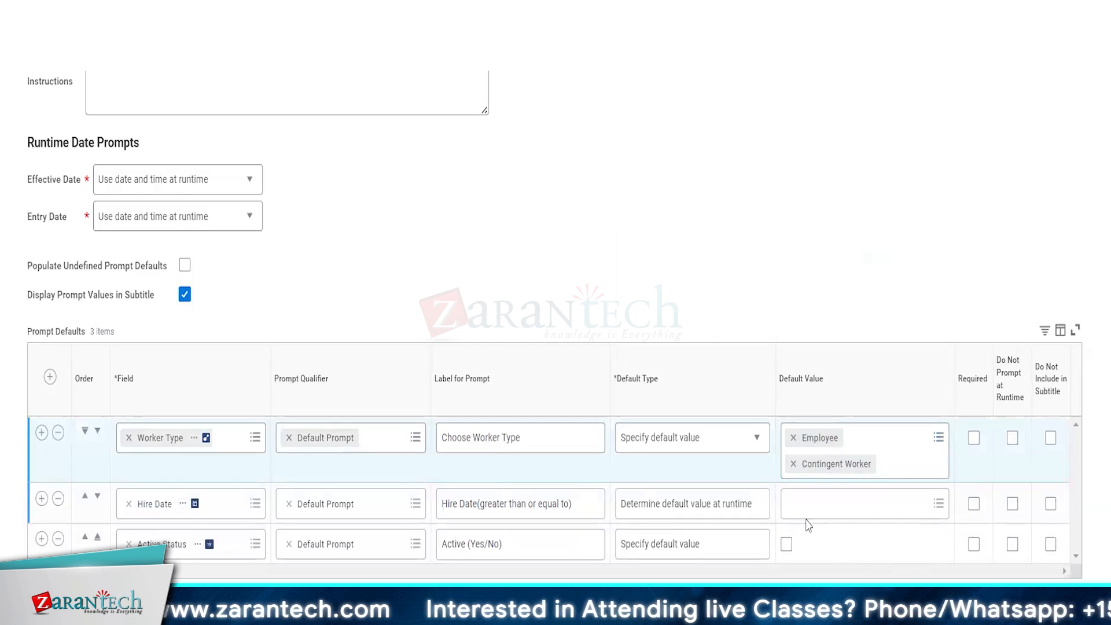
{"action": "left_click", "coordinate": [786, 544]}
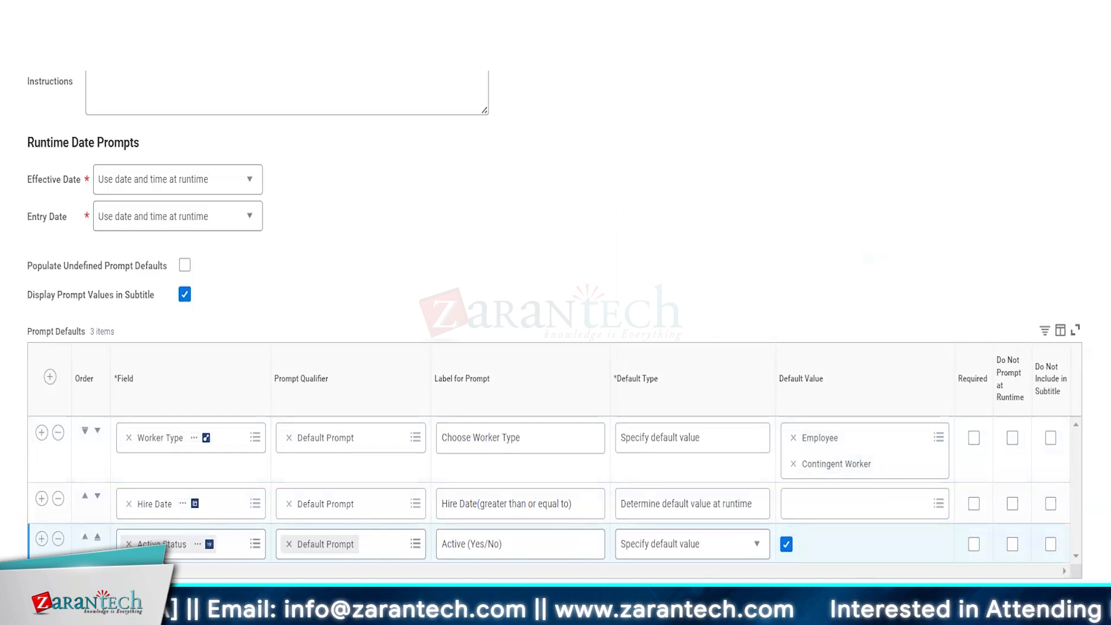
Step: Mark the Worker Type, Hire Date and Active Status prompts as Required
{"action": "left_click", "coordinate": [974, 438]}
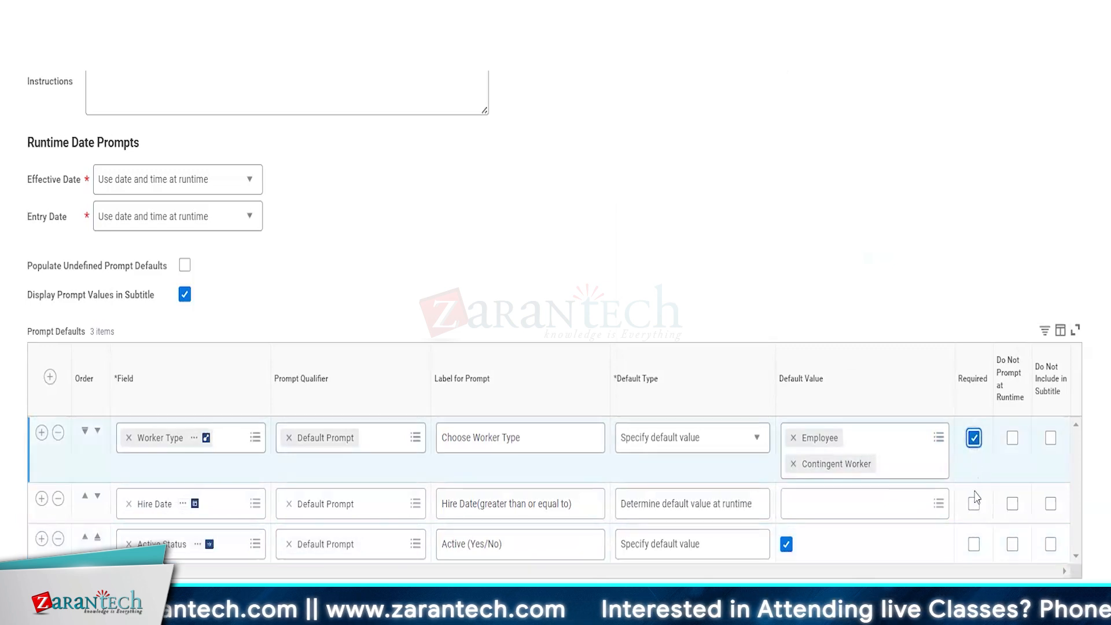
{"action": "left_click", "coordinate": [973, 503]}
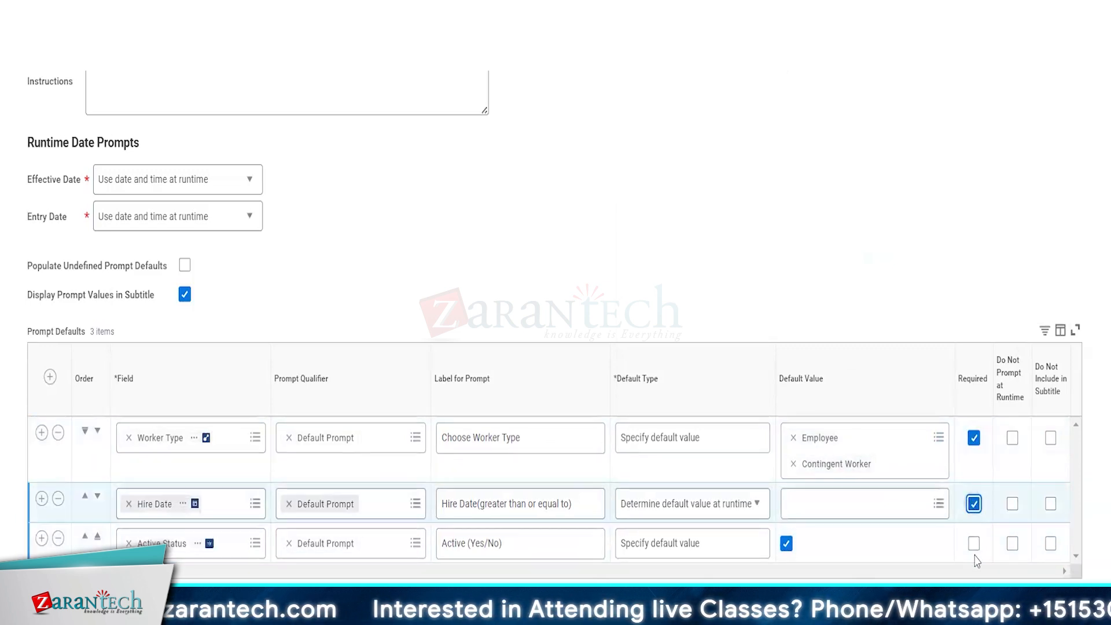
{"action": "left_click", "coordinate": [974, 544]}
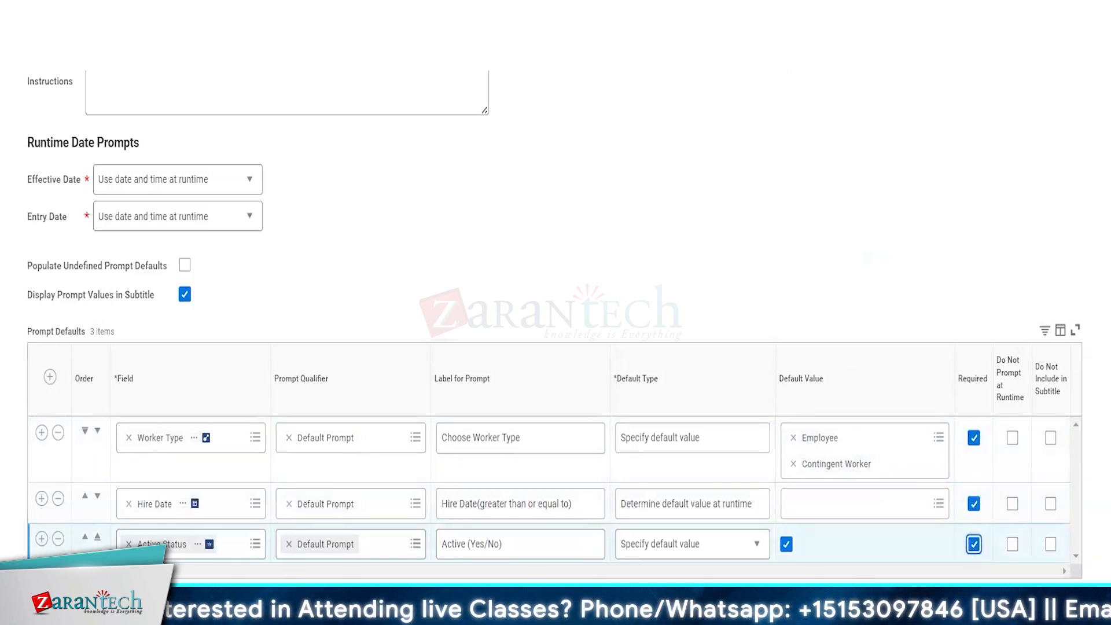
{"action": "left_click", "coordinate": [55, 605]}
Step: Change Hire Date's default type to No default value and mark it Required again
{"action": "scroll", "coordinate": [831, 307], "scroll_direction": "down", "scroll_amount": 1}
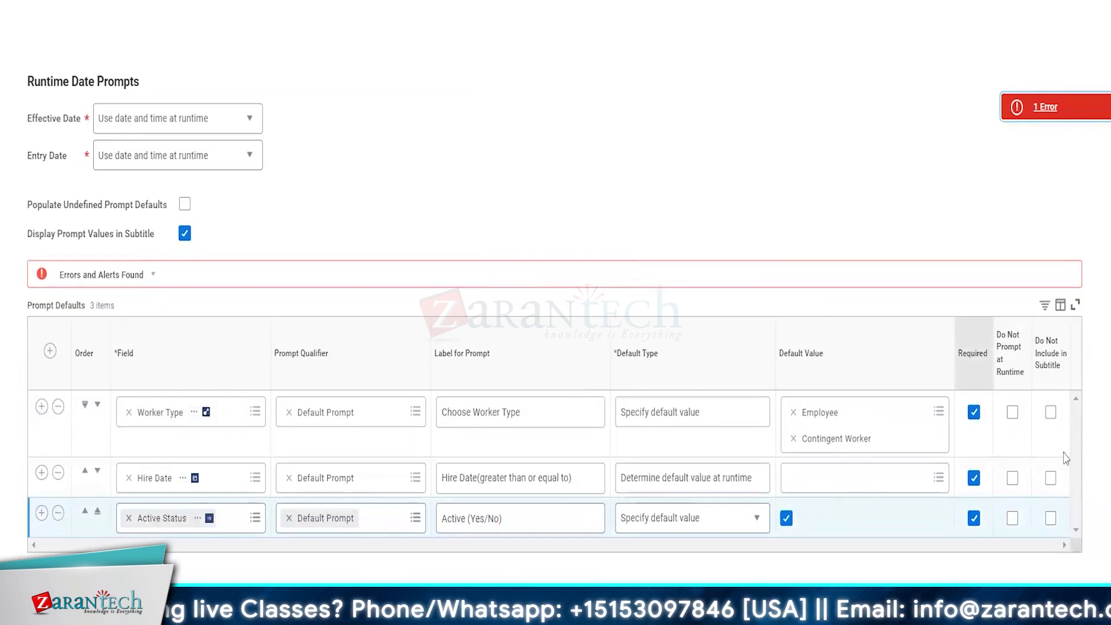
{"action": "left_click", "coordinate": [974, 478]}
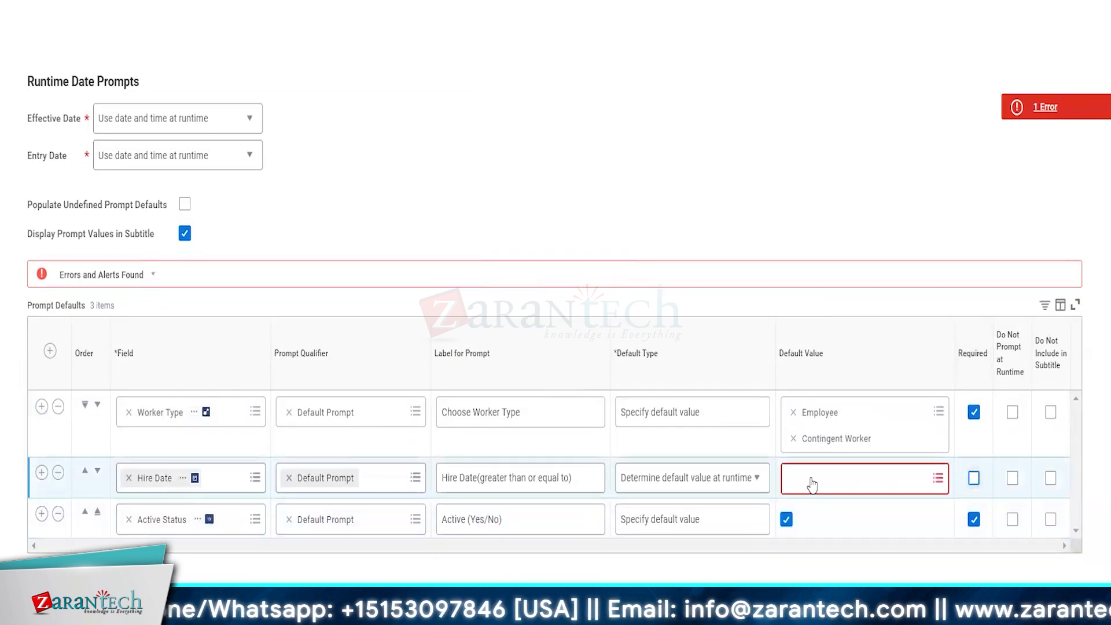
{"action": "left_click", "coordinate": [740, 478]}
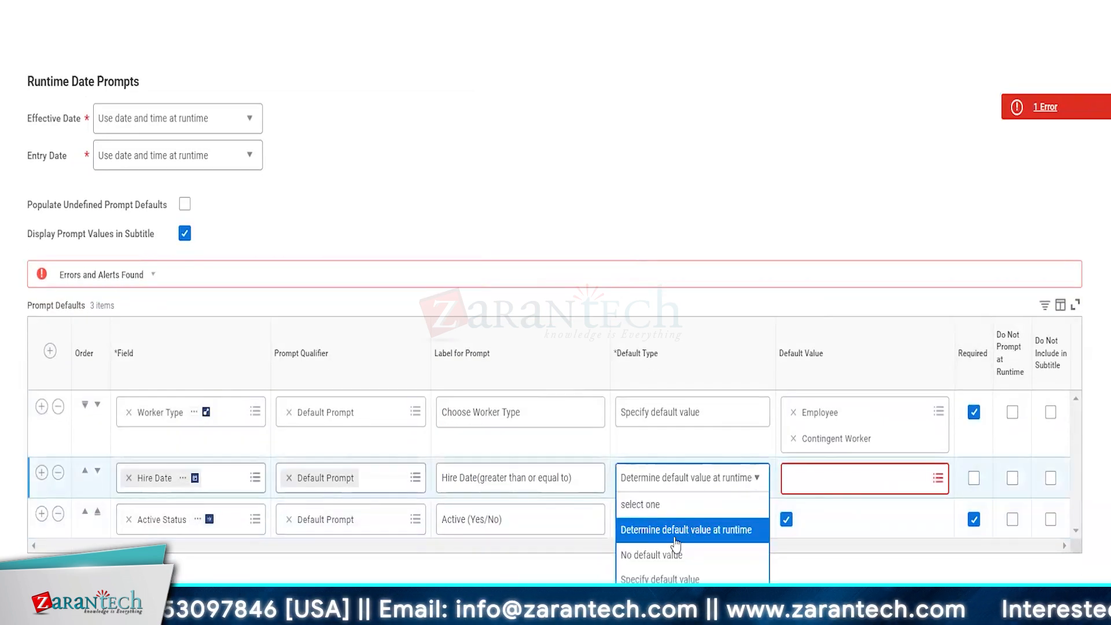
{"action": "left_click", "coordinate": [656, 554]}
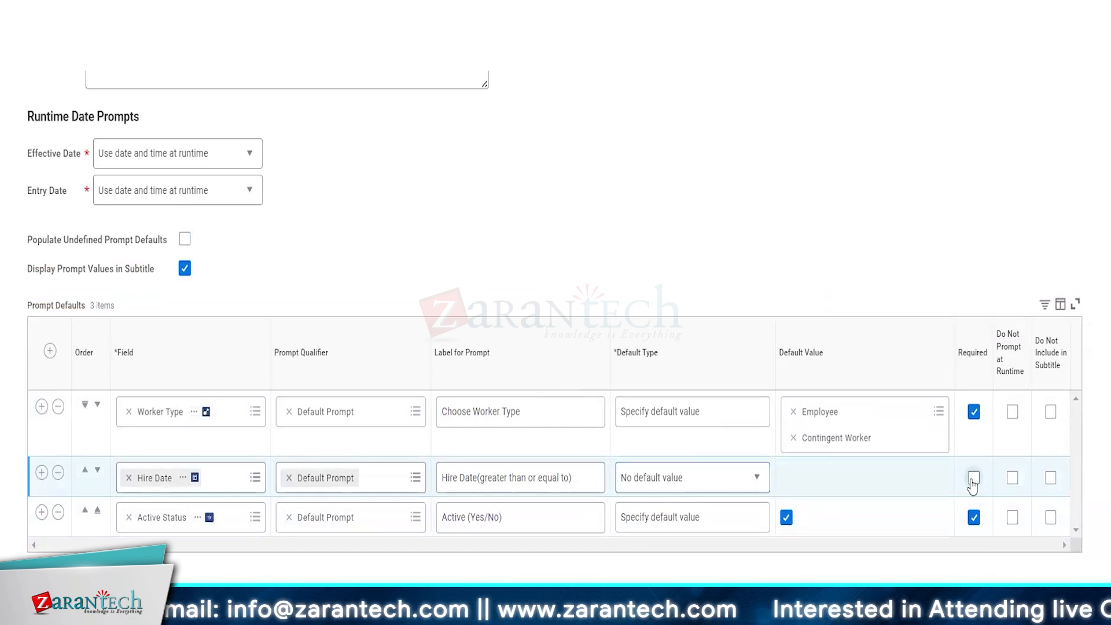
{"action": "left_click", "coordinate": [973, 477]}
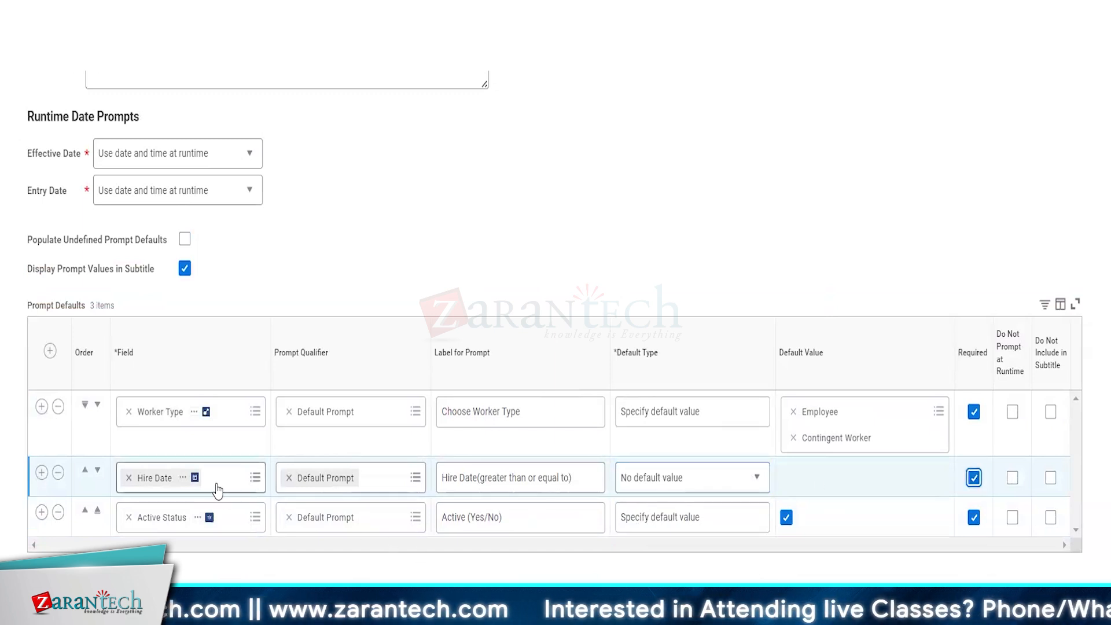
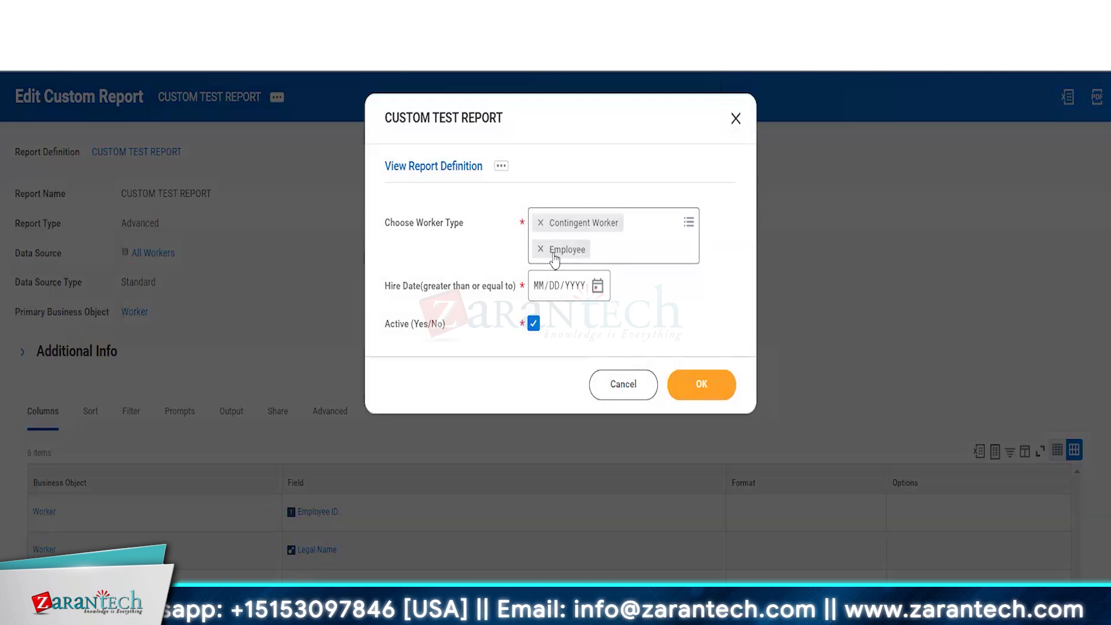
Step: Drop Contingent Worker, hit the required Hire Date error, then discard and view the report definition
{"action": "left_click", "coordinate": [541, 223]}
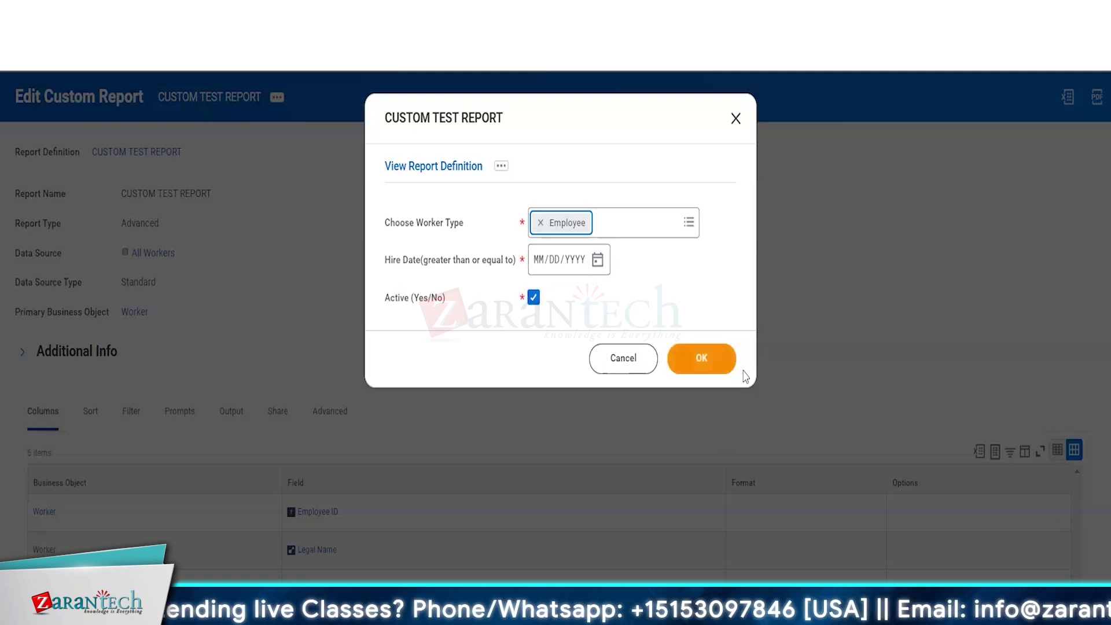
{"action": "left_click", "coordinate": [717, 363]}
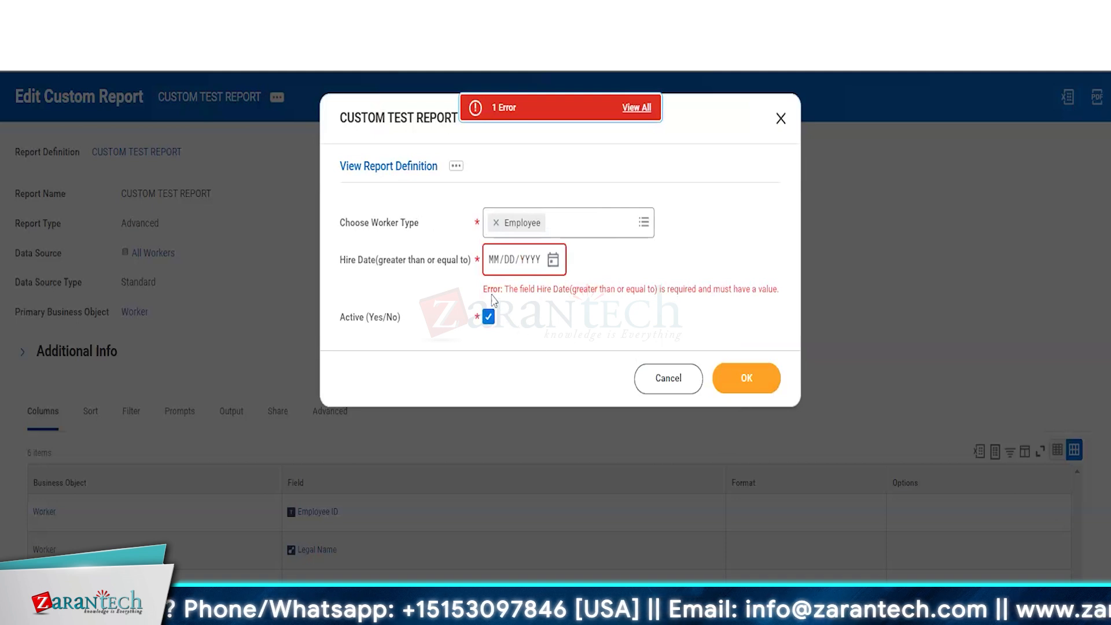
{"action": "left_click_drag", "start_coordinate": [483, 288], "coordinate": [521, 289]}
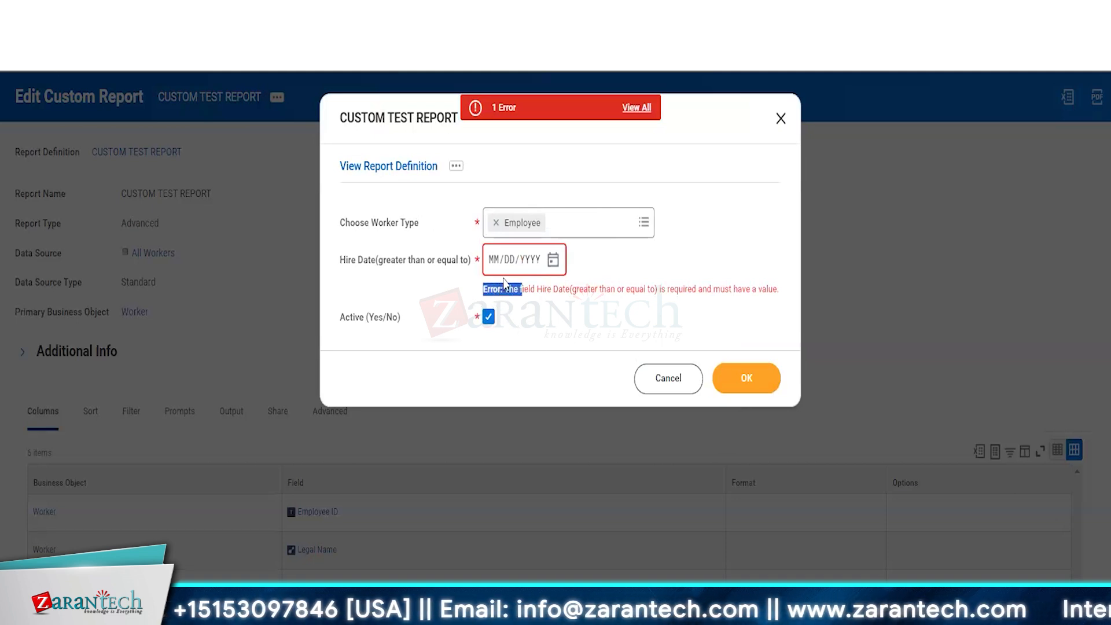
{"action": "left_click", "coordinate": [476, 267]}
{"action": "triple_click", "coordinate": [475, 266]}
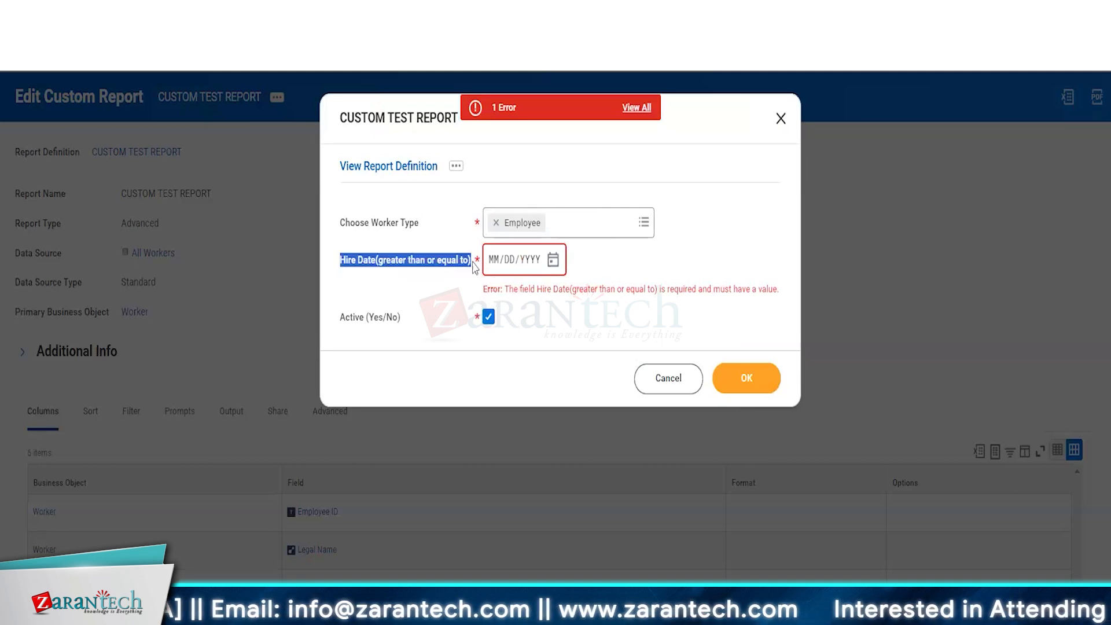
{"action": "left_click", "coordinate": [476, 267]}
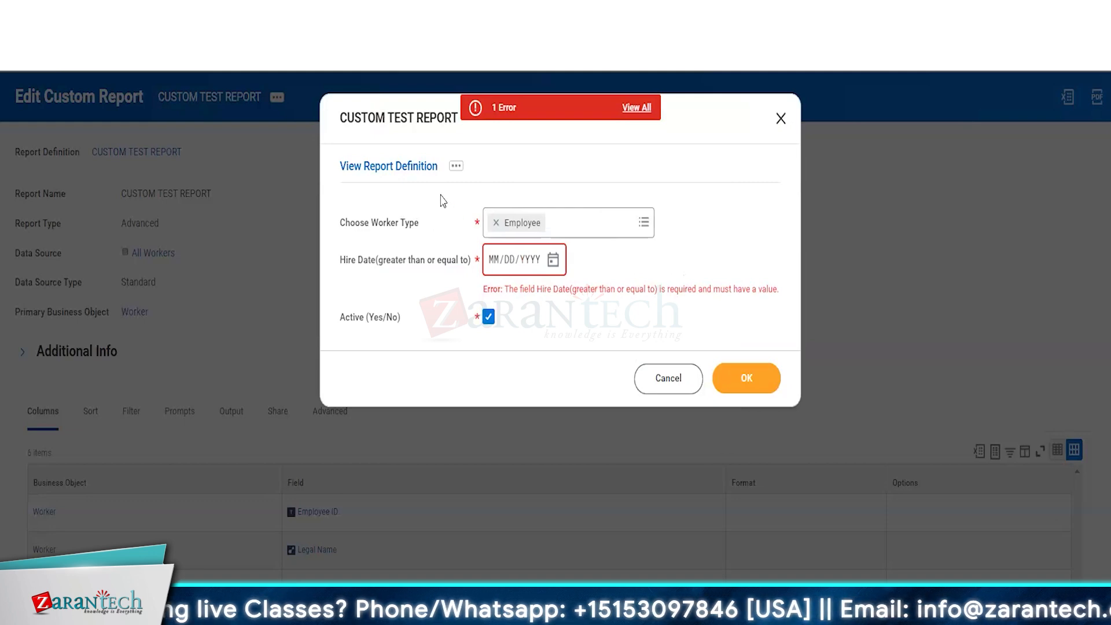
{"action": "left_click", "coordinate": [391, 164]}
{"action": "left_click", "coordinate": [501, 380]}
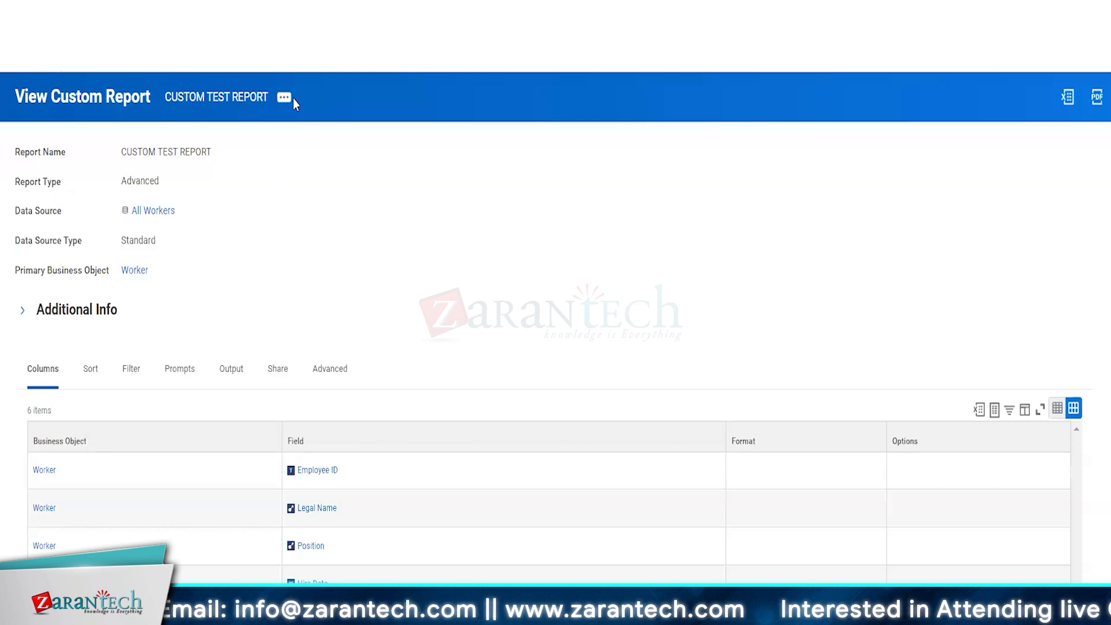
Step: Edit the custom report and uncheck Required for the Hire Date prompt
{"action": "left_click", "coordinate": [285, 97]}
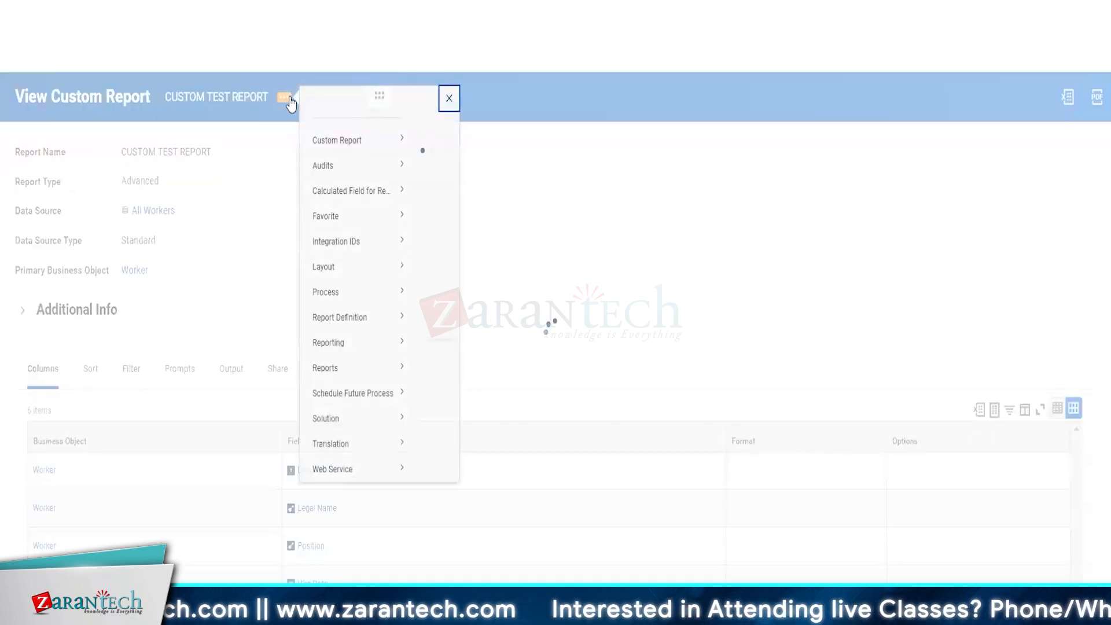
{"action": "mouse_move", "coordinate": [359, 162]}
{"action": "left_click", "coordinate": [429, 160]}
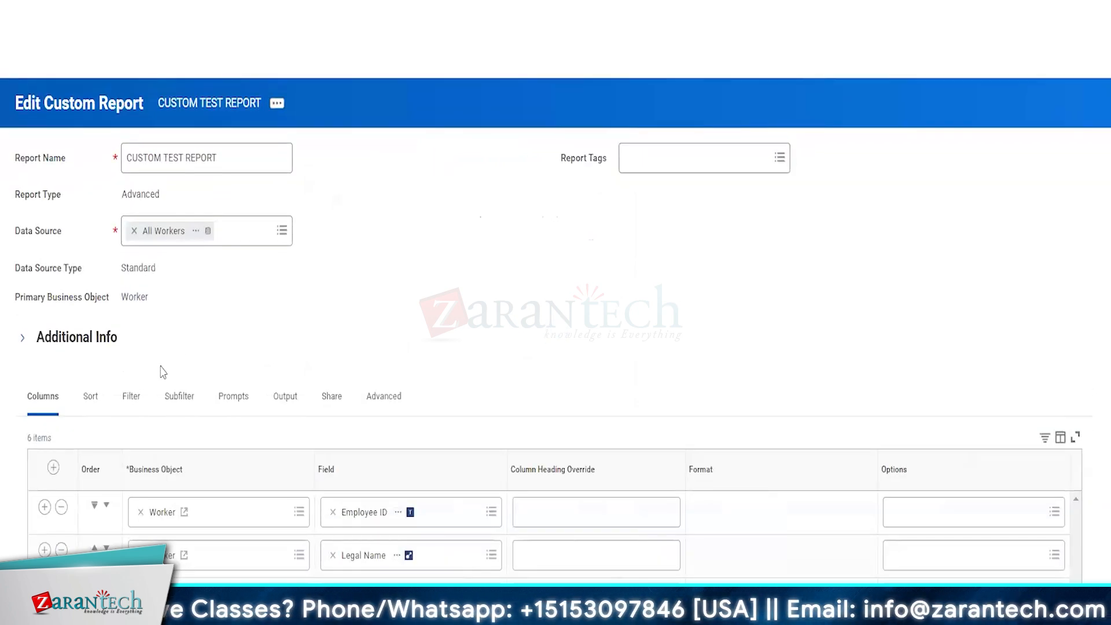
{"action": "left_click", "coordinate": [250, 403]}
{"action": "scroll", "coordinate": [784, 349], "scroll_direction": "down", "scroll_amount": 7}
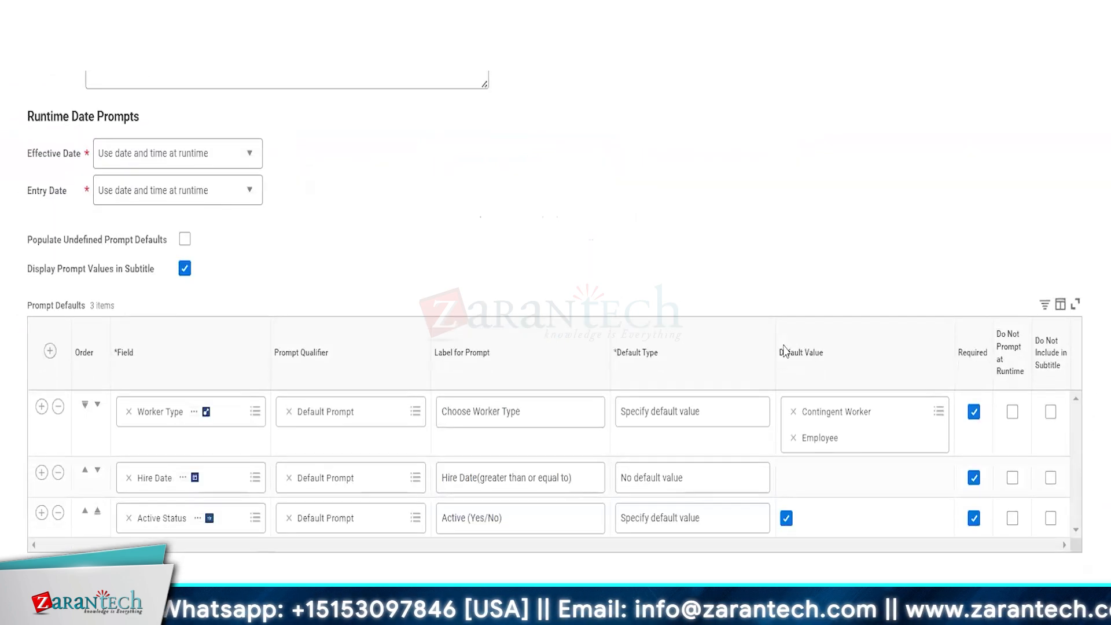
{"action": "left_click", "coordinate": [974, 478]}
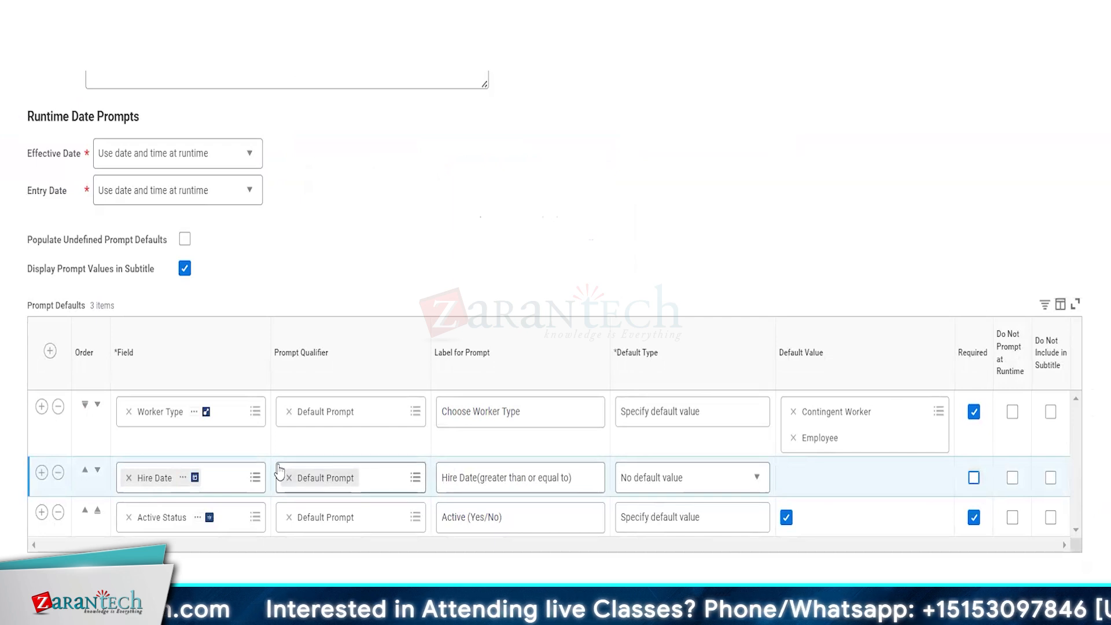
Step: Review the report's filter conditions, then return to the prompt settings
{"action": "scroll", "coordinate": [277, 466], "scroll_direction": "up", "scroll_amount": 5}
{"action": "left_click", "coordinate": [132, 225]}
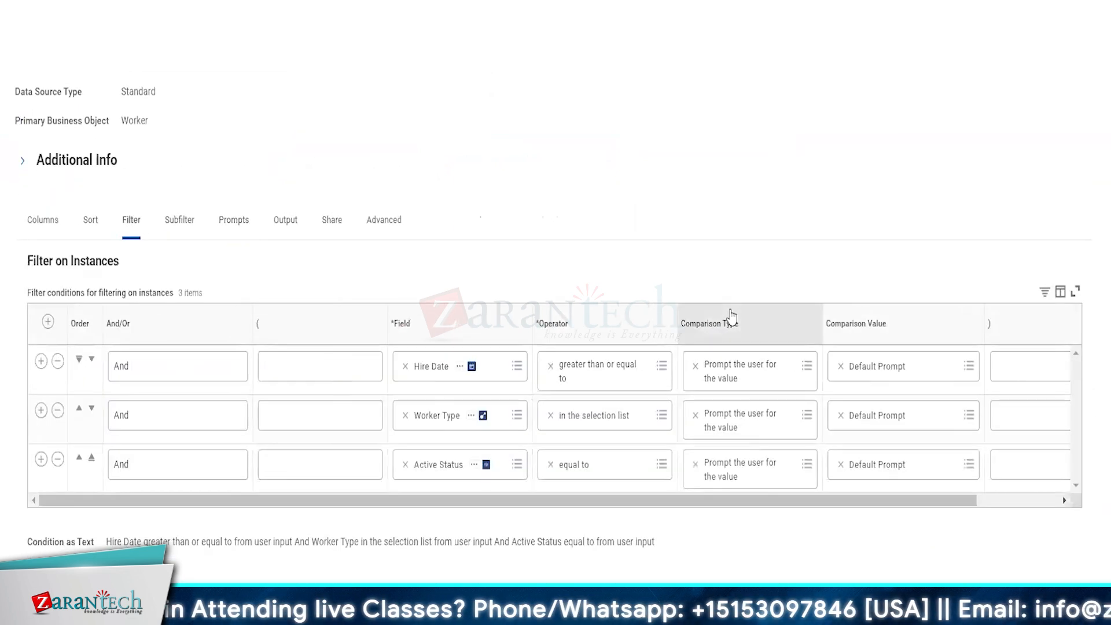
{"action": "scroll", "coordinate": [810, 370], "scroll_direction": "down", "scroll_amount": 2}
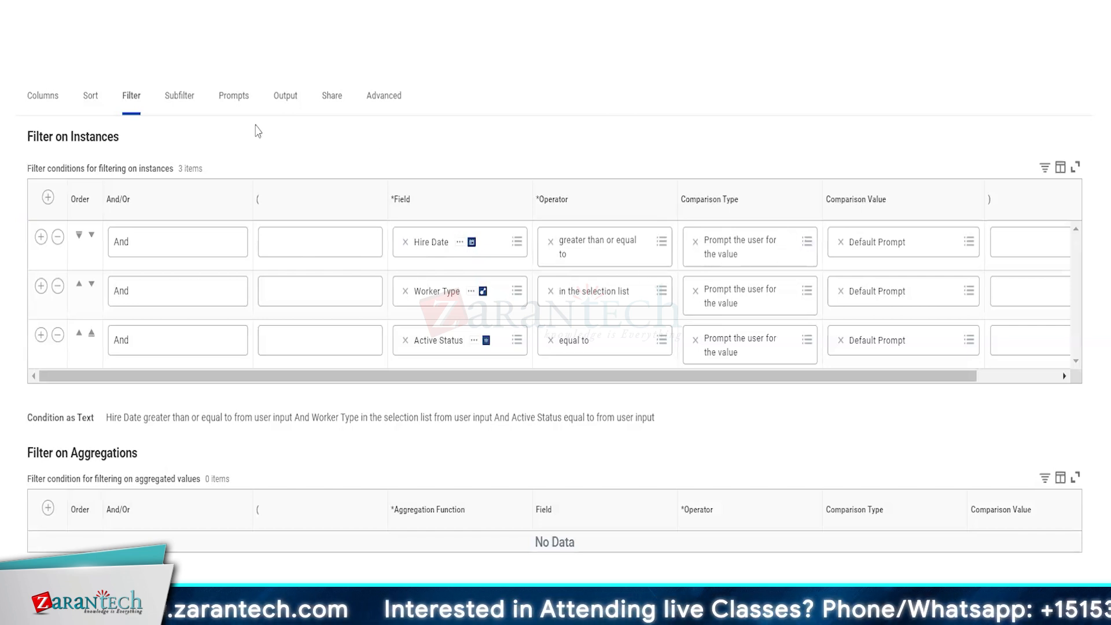
{"action": "left_click", "coordinate": [239, 102]}
{"action": "scroll", "coordinate": [821, 183], "scroll_direction": "down", "scroll_amount": 3}
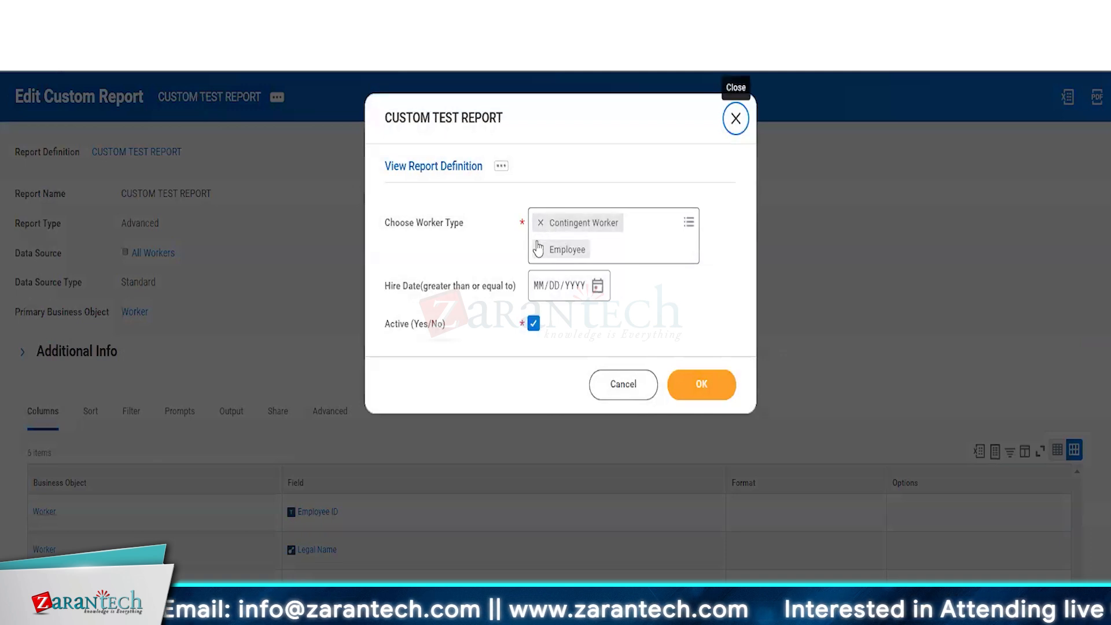
Step: Run the report for Contingent Worker and Employee with Active checked, listing 583 workers
{"action": "left_click", "coordinate": [686, 379]}
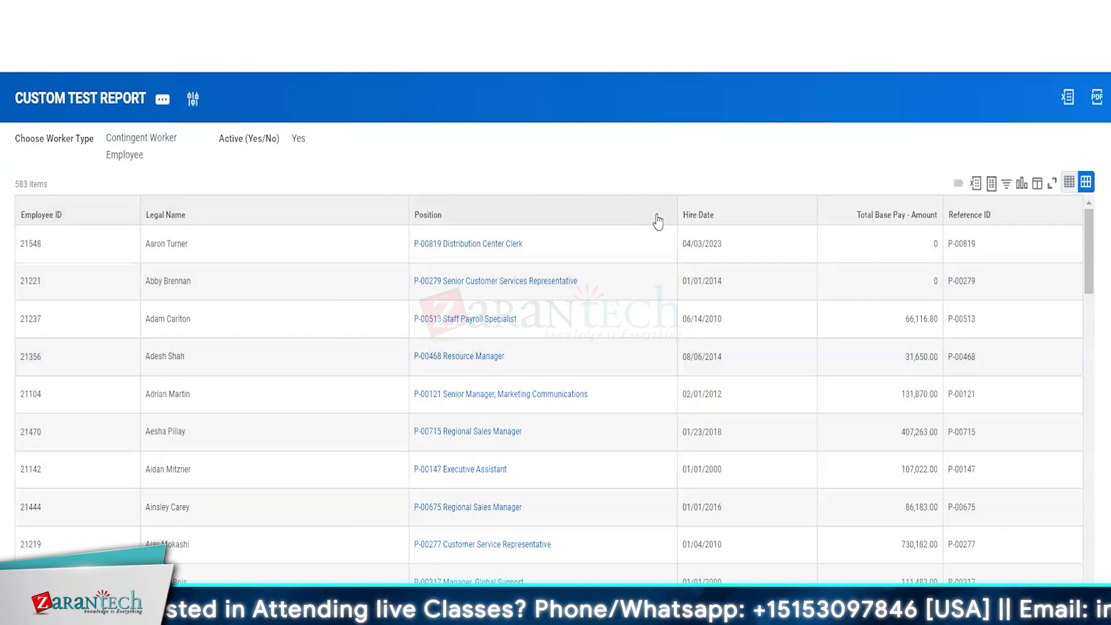
{"action": "scroll", "coordinate": [756, 339], "scroll_direction": "down", "scroll_amount": 2}
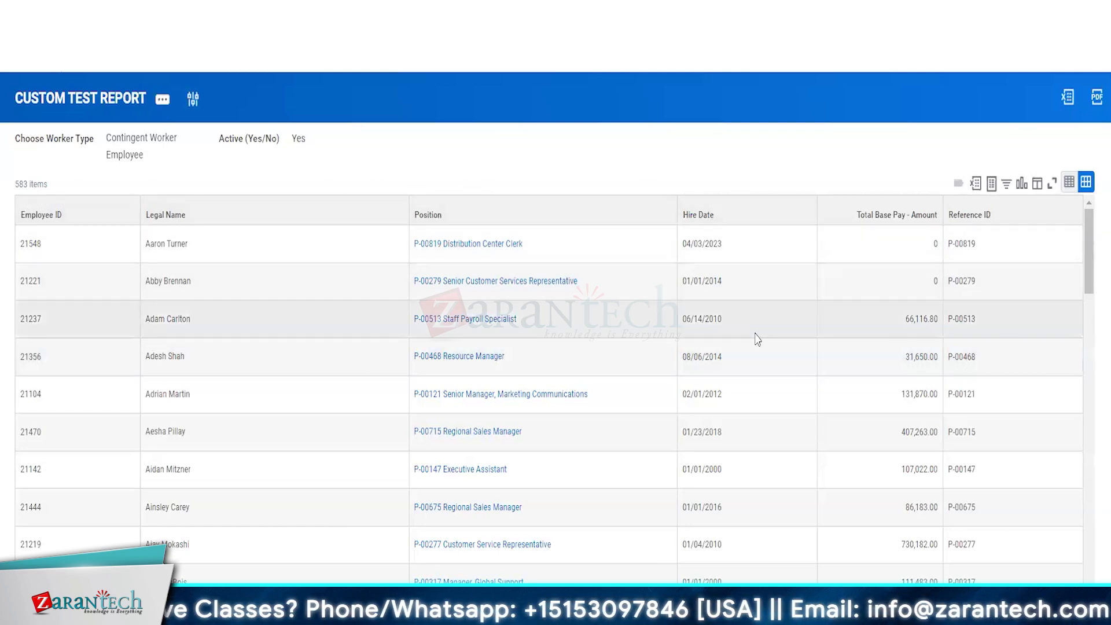
{"action": "scroll", "coordinate": [756, 340], "scroll_direction": "up", "scroll_amount": 2}
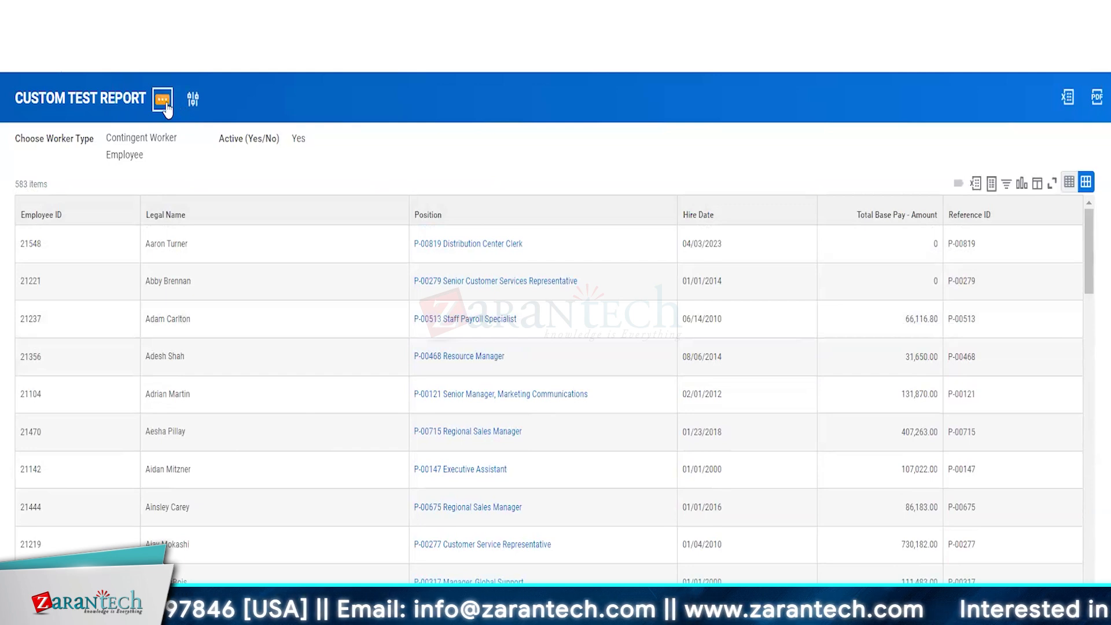
{"action": "left_click", "coordinate": [163, 101]}
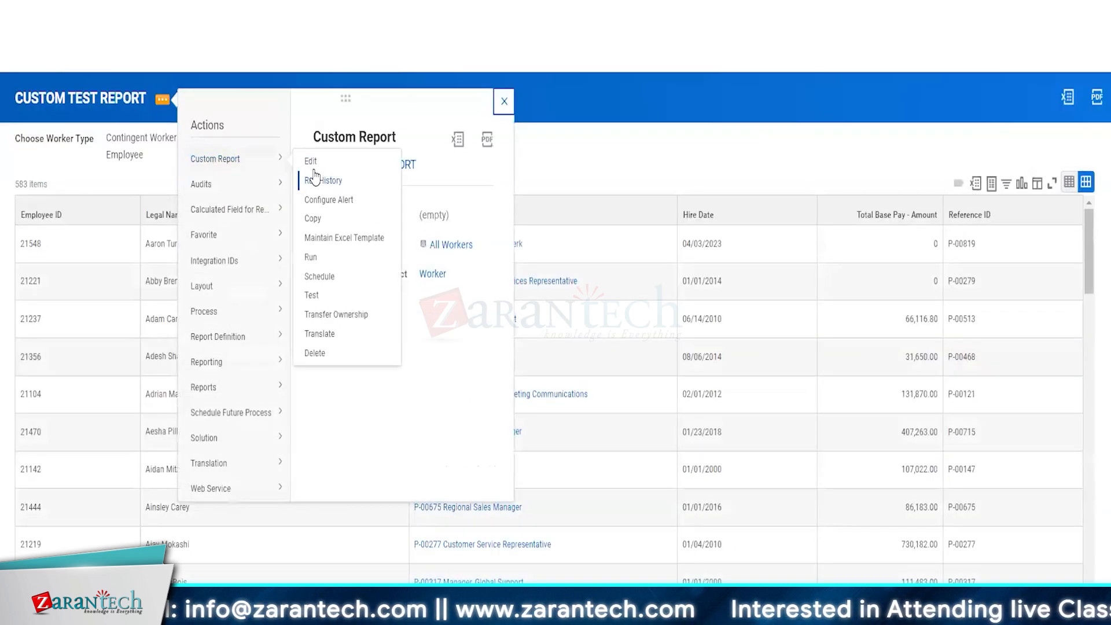
Step: Set the Hire Date filter's comparison type to ignore the condition when the prompt value is blank
{"action": "left_click", "coordinate": [311, 162]}
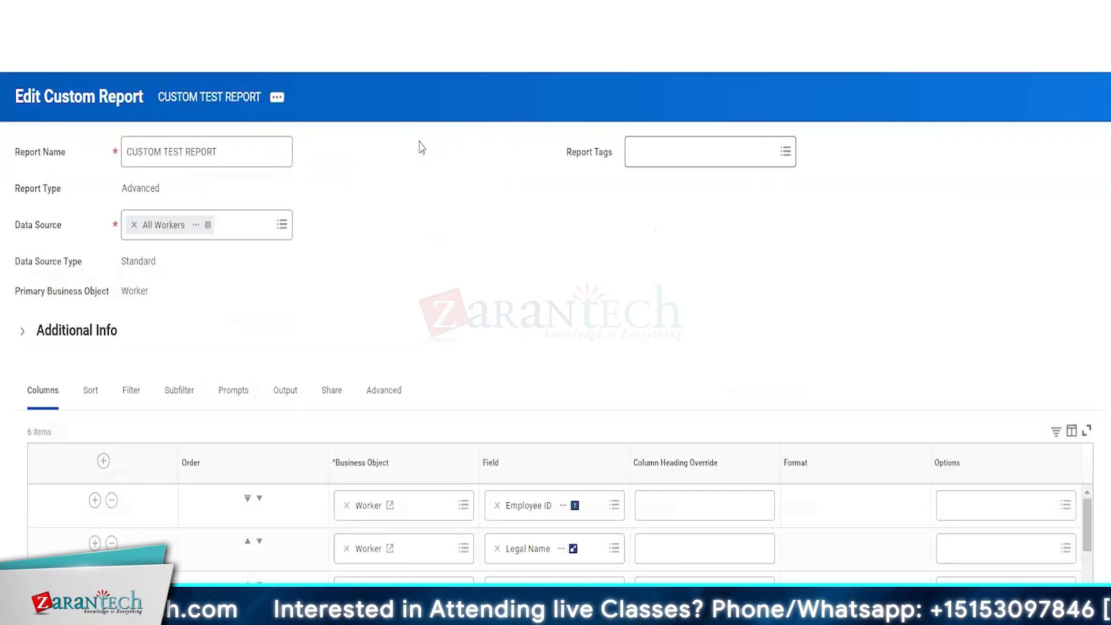
{"action": "left_click", "coordinate": [132, 393]}
{"action": "scroll", "coordinate": [470, 333], "scroll_direction": "down", "scroll_amount": 2}
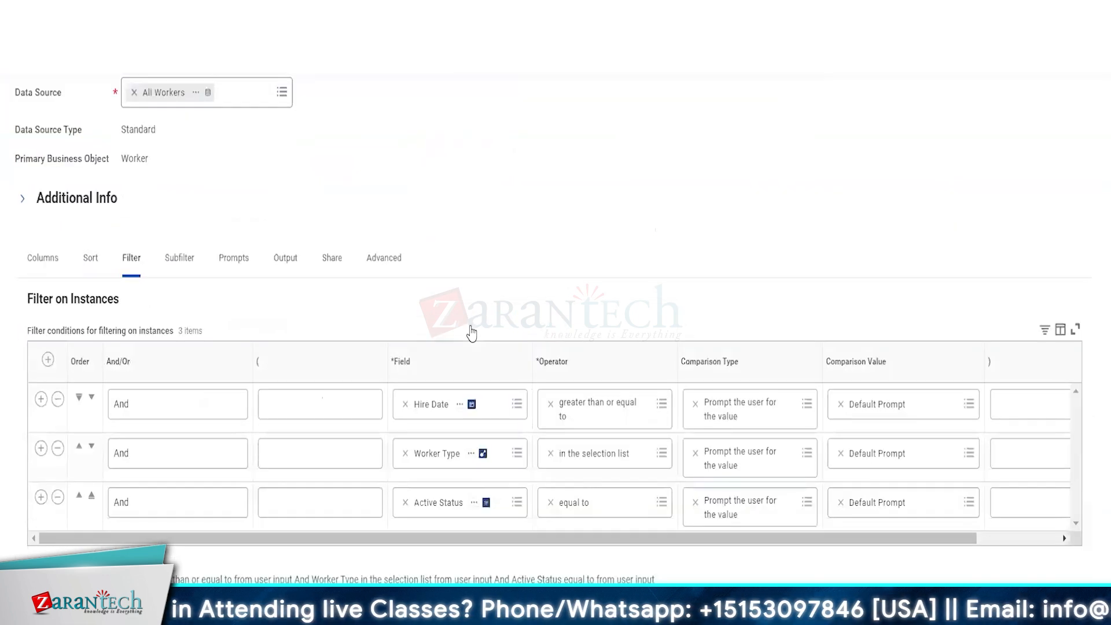
{"action": "scroll", "coordinate": [472, 332], "scroll_direction": "down", "scroll_amount": 2}
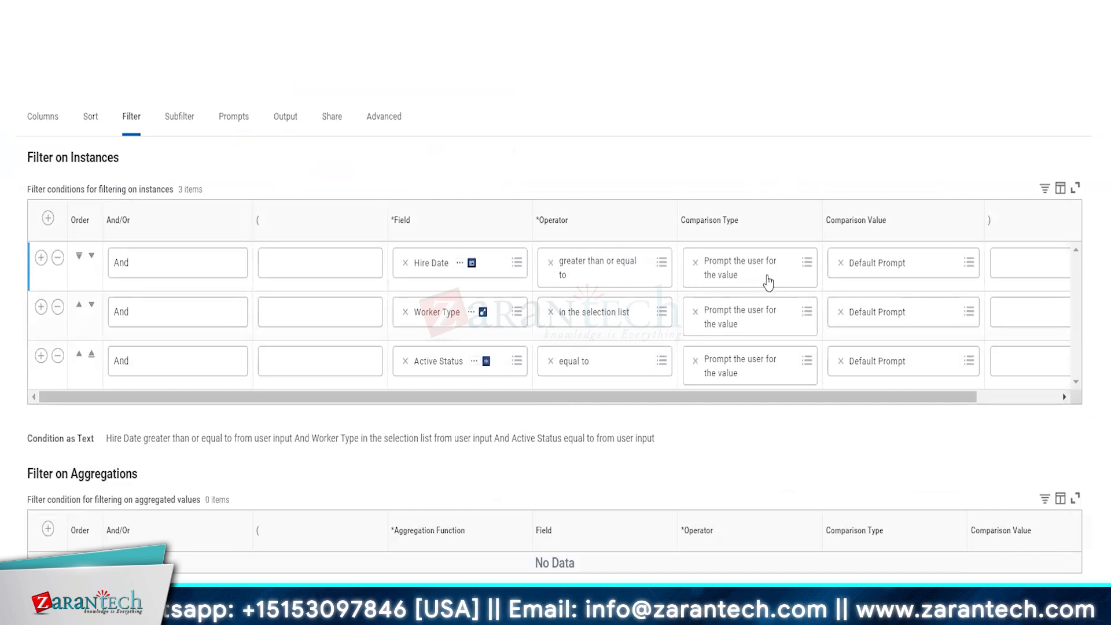
{"action": "left_click", "coordinate": [806, 263]}
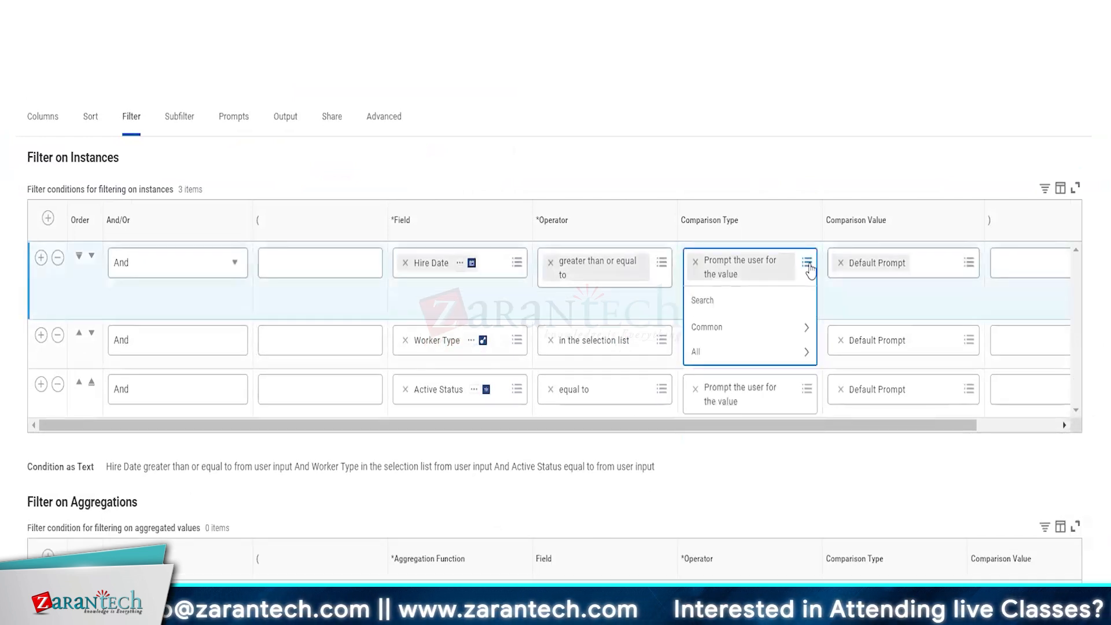
{"action": "left_click", "coordinate": [710, 350]}
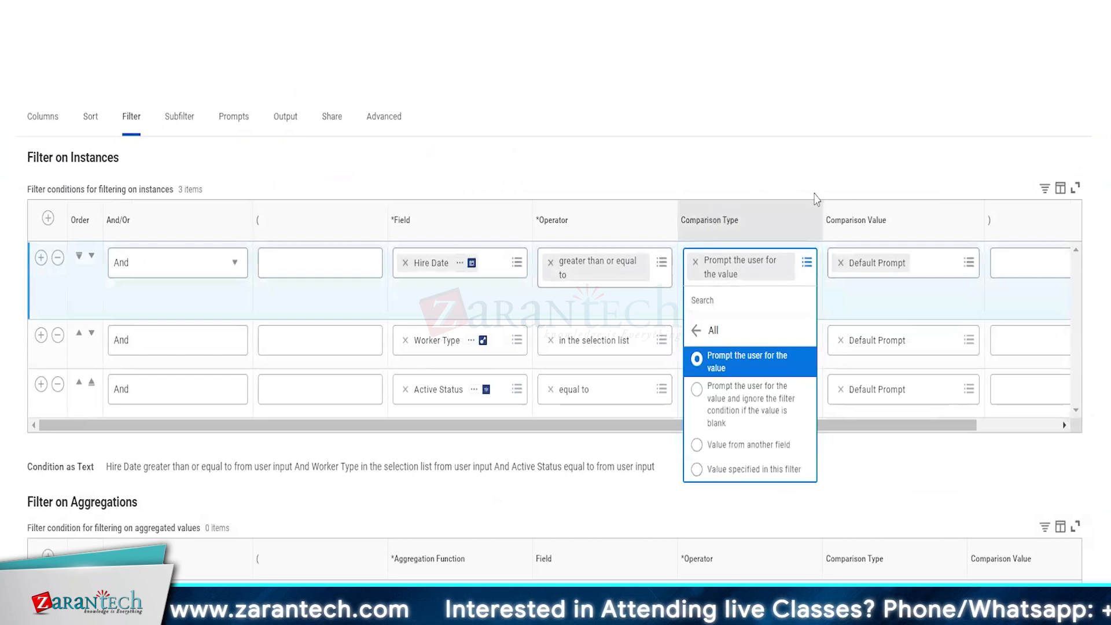
{"action": "left_click", "coordinate": [717, 418]}
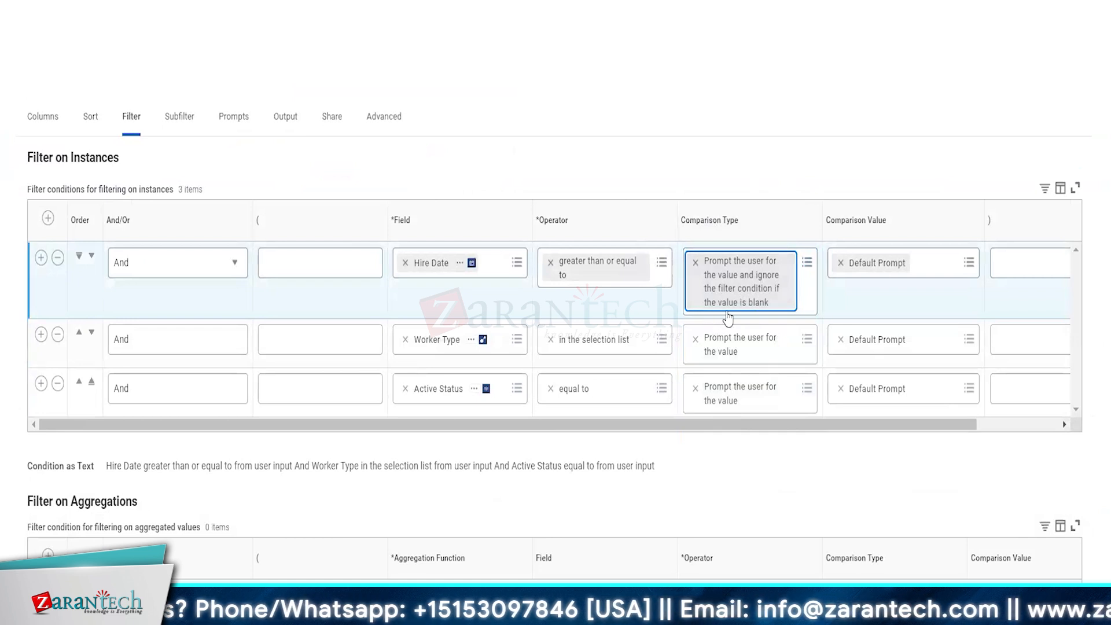
{"action": "left_click", "coordinate": [680, 451]}
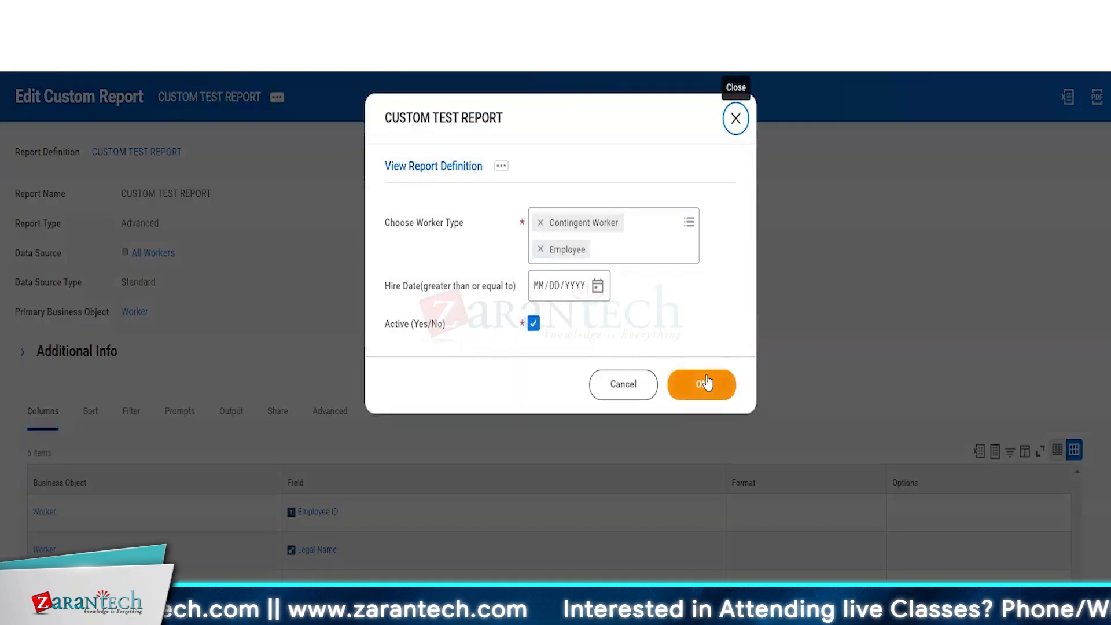
Step: Run the report with Hire Date blank, then rerun it with hire date 01/01/2020
{"action": "left_click", "coordinate": [706, 383]}
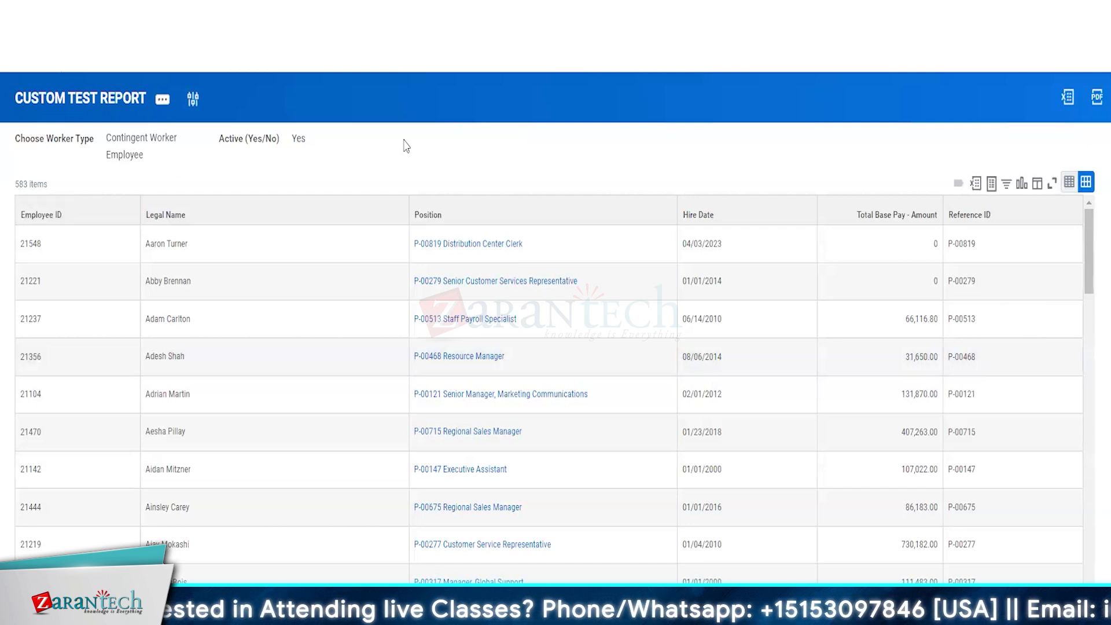
{"action": "left_click", "coordinate": [192, 100]}
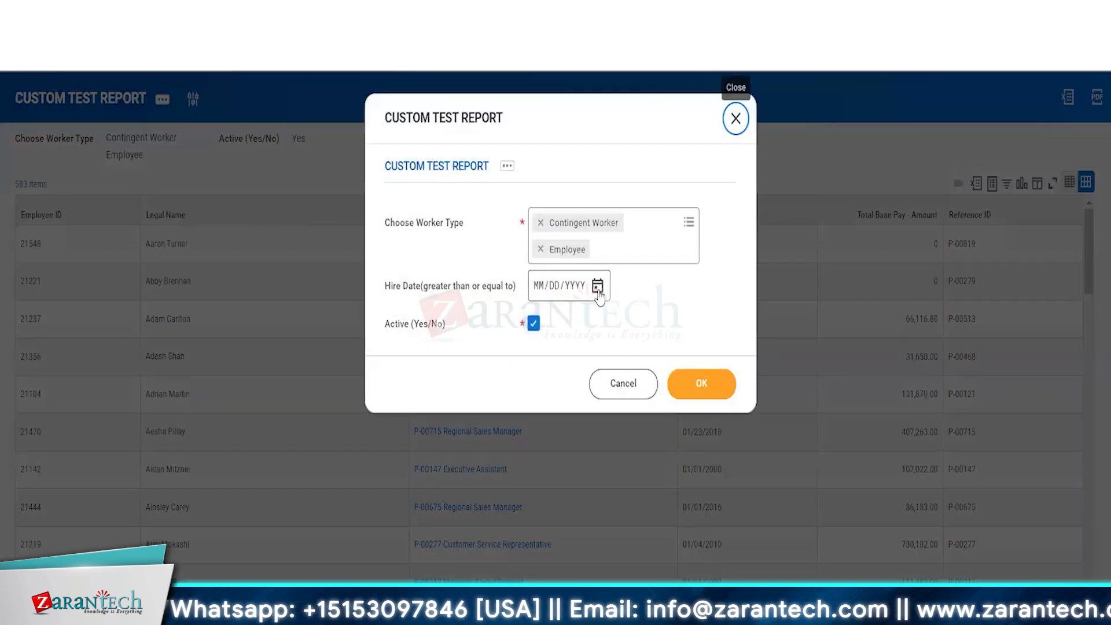
{"action": "left_click", "coordinate": [597, 285]}
{"action": "left_click", "coordinate": [545, 292]}
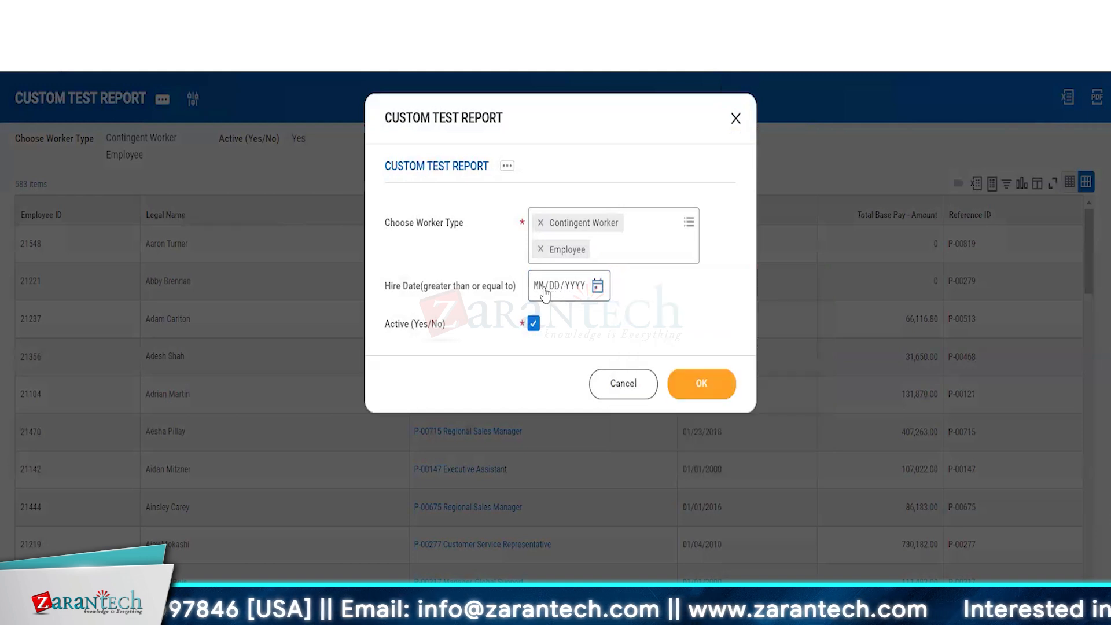
{"action": "type", "text": "01/01/"}
{"action": "type", "text": "2020"}
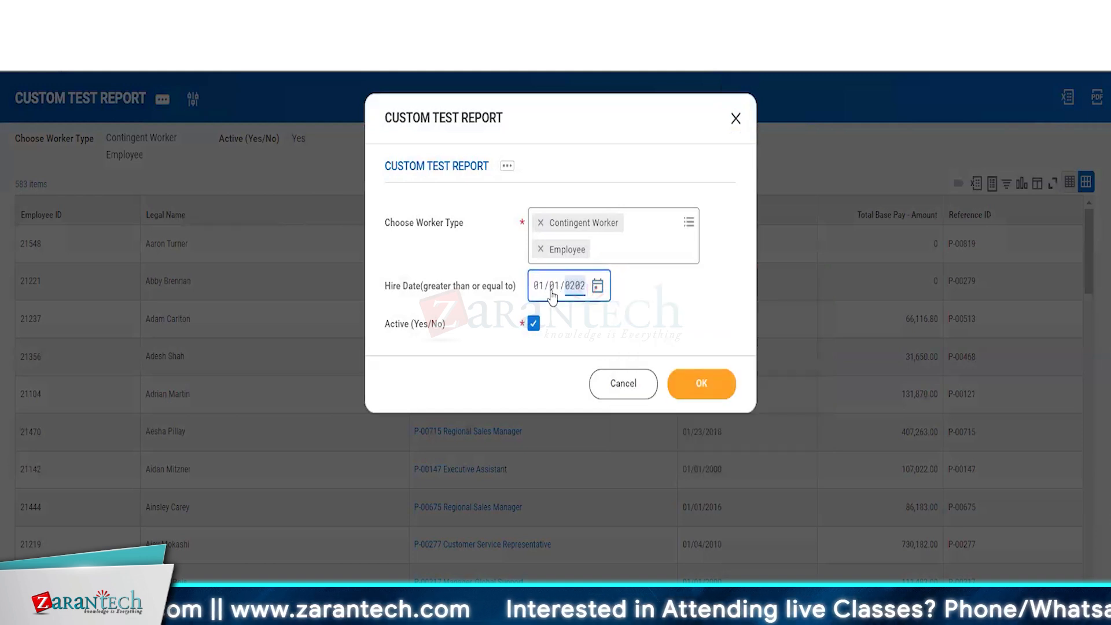
{"action": "left_click", "coordinate": [707, 396]}
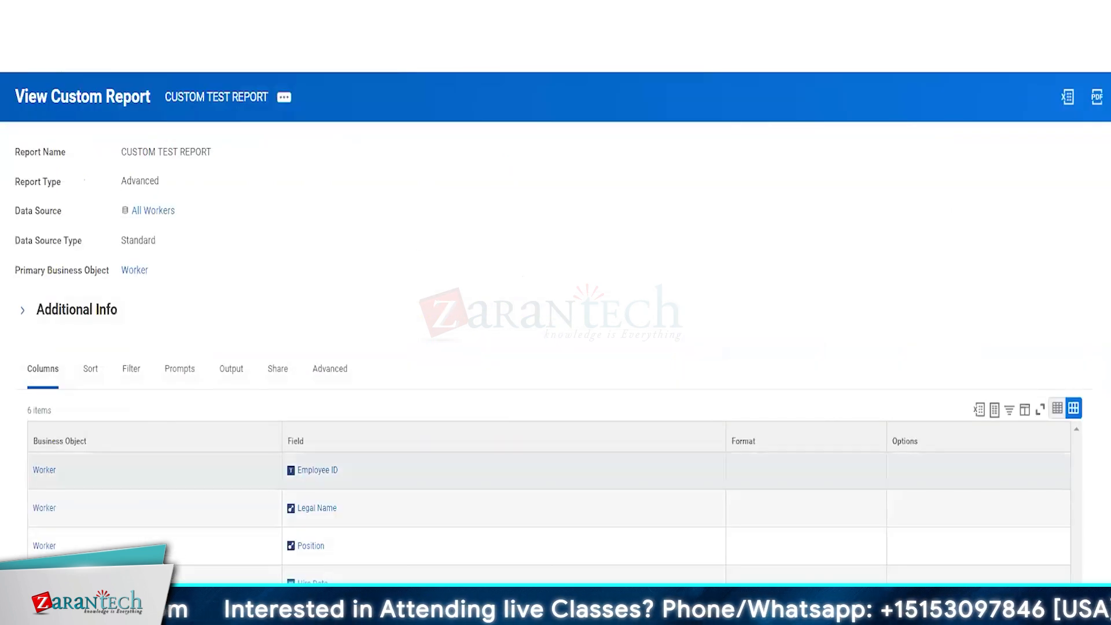
Step: Review the report definition's Sort, Filter, Prompts and Output tabs
{"action": "left_click", "coordinate": [86, 368]}
{"action": "scroll", "coordinate": [276, 355], "scroll_direction": "down", "scroll_amount": 2}
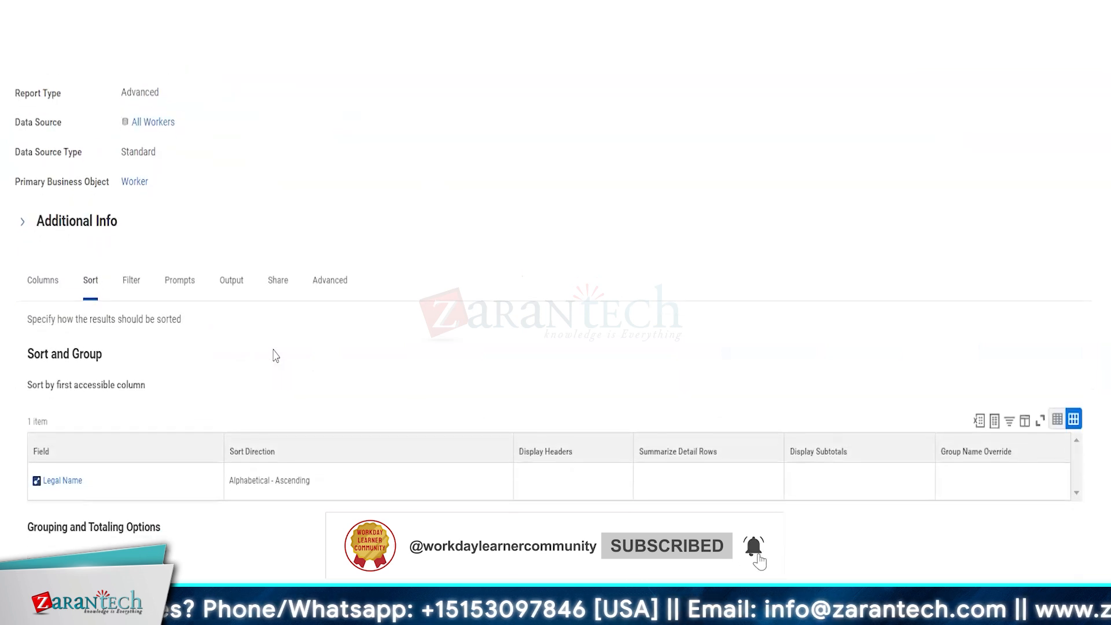
{"action": "left_click", "coordinate": [132, 281]}
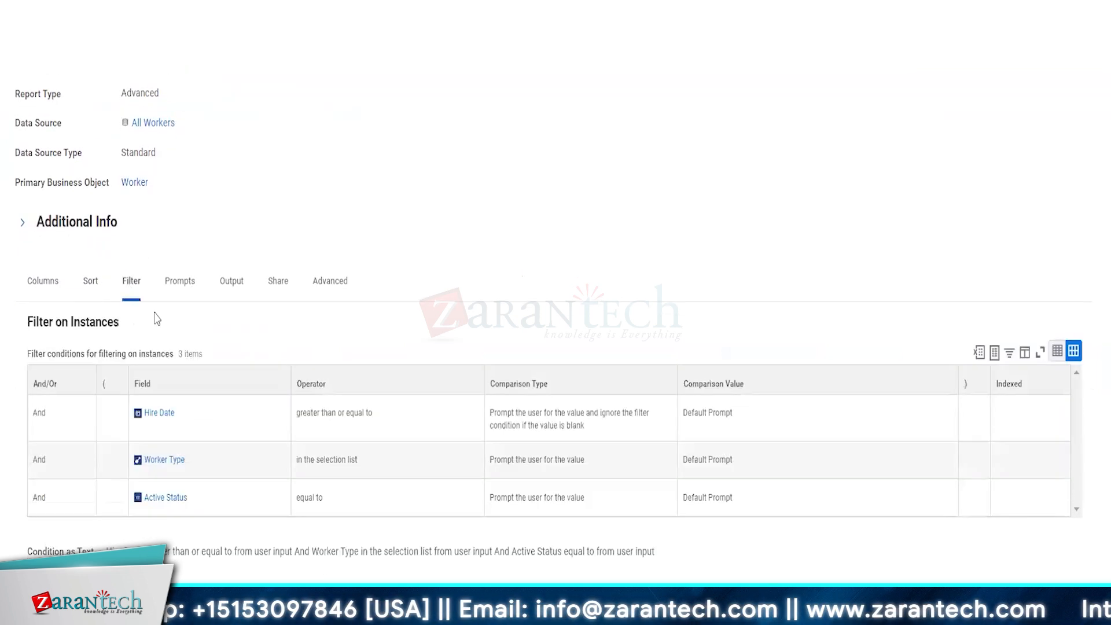
{"action": "left_click", "coordinate": [186, 285]}
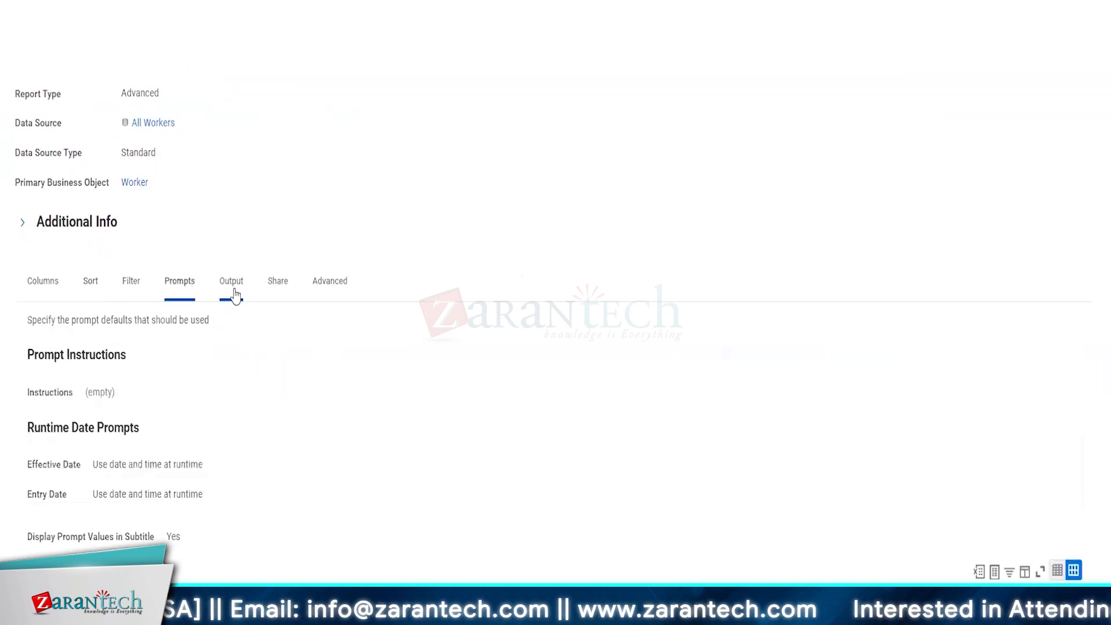
{"action": "left_click", "coordinate": [231, 289]}
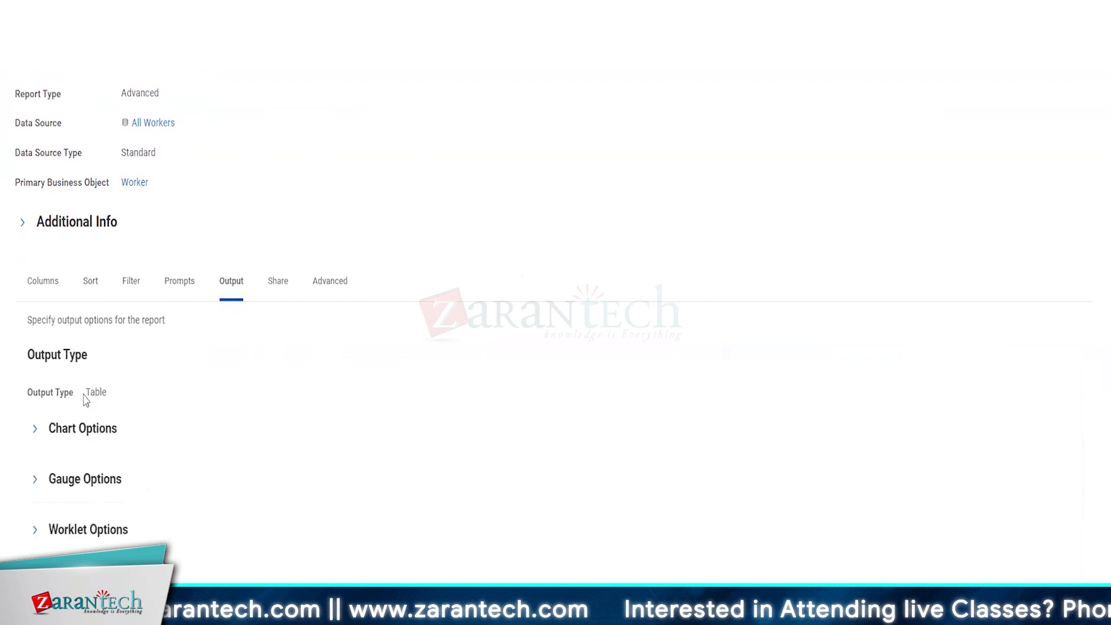
{"action": "left_click_drag", "start_coordinate": [85, 394], "coordinate": [106, 402]}
{"action": "left_click", "coordinate": [363, 403]}
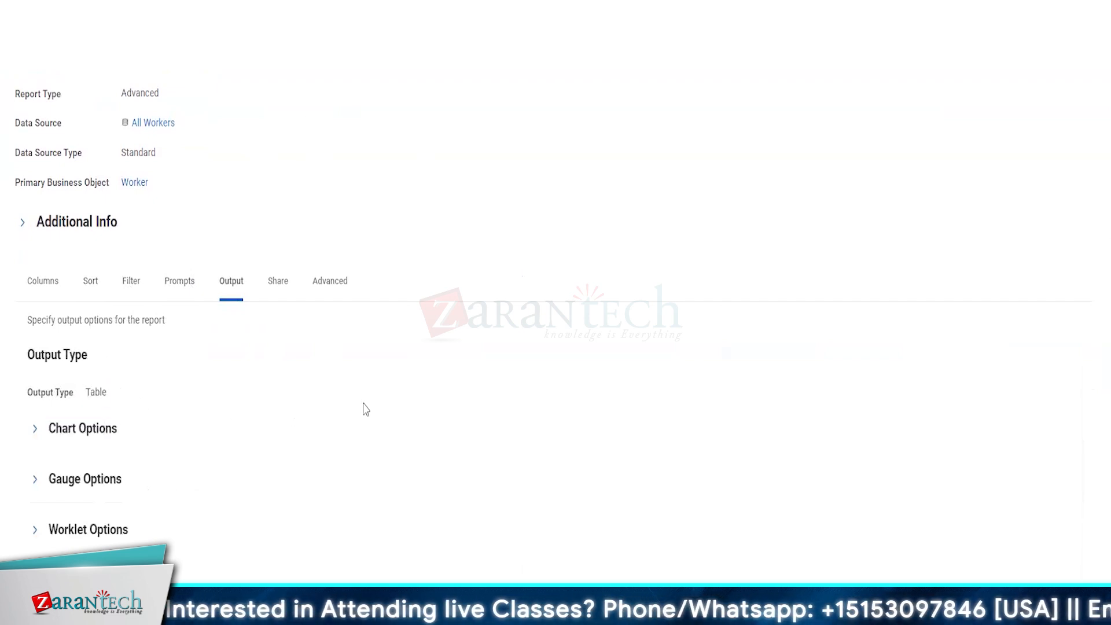
Step: Browse the chart options on the Output tab, then return to the column list
{"action": "left_click", "coordinate": [78, 429]}
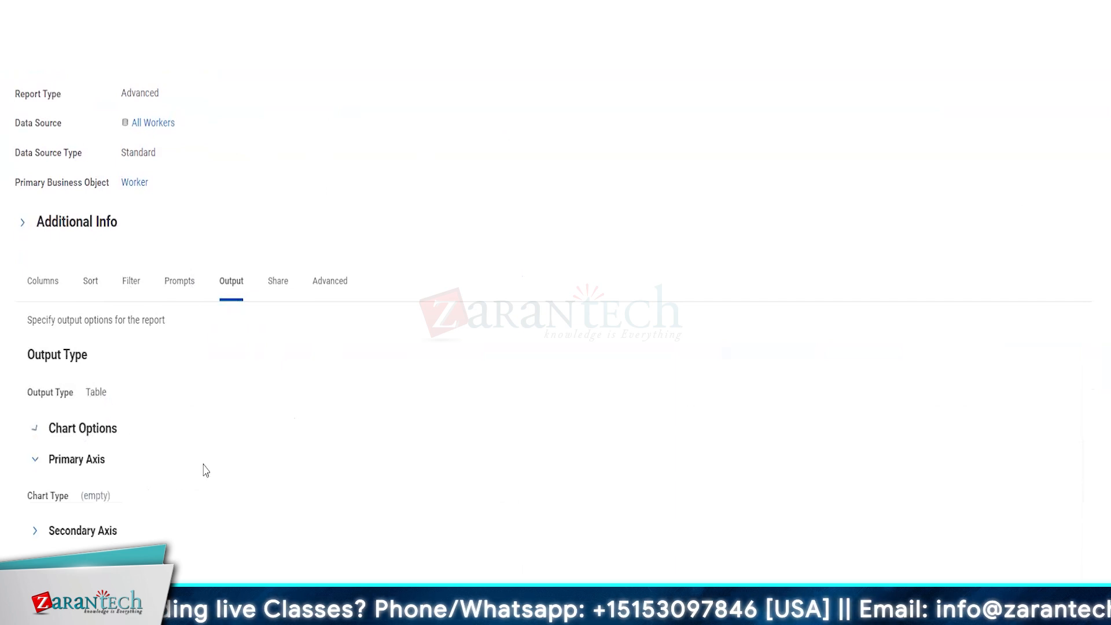
{"action": "scroll", "coordinate": [325, 520], "scroll_direction": "down", "scroll_amount": 3}
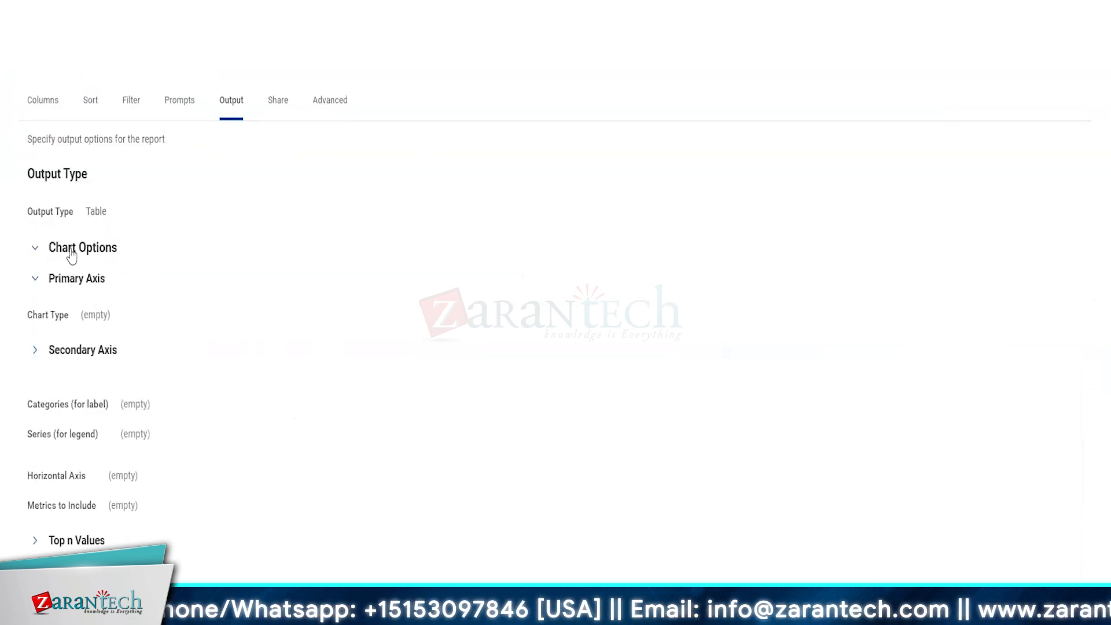
{"action": "left_click", "coordinate": [69, 249]}
{"action": "left_click", "coordinate": [79, 381]}
{"action": "scroll", "coordinate": [77, 383], "scroll_direction": "down", "scroll_amount": 2}
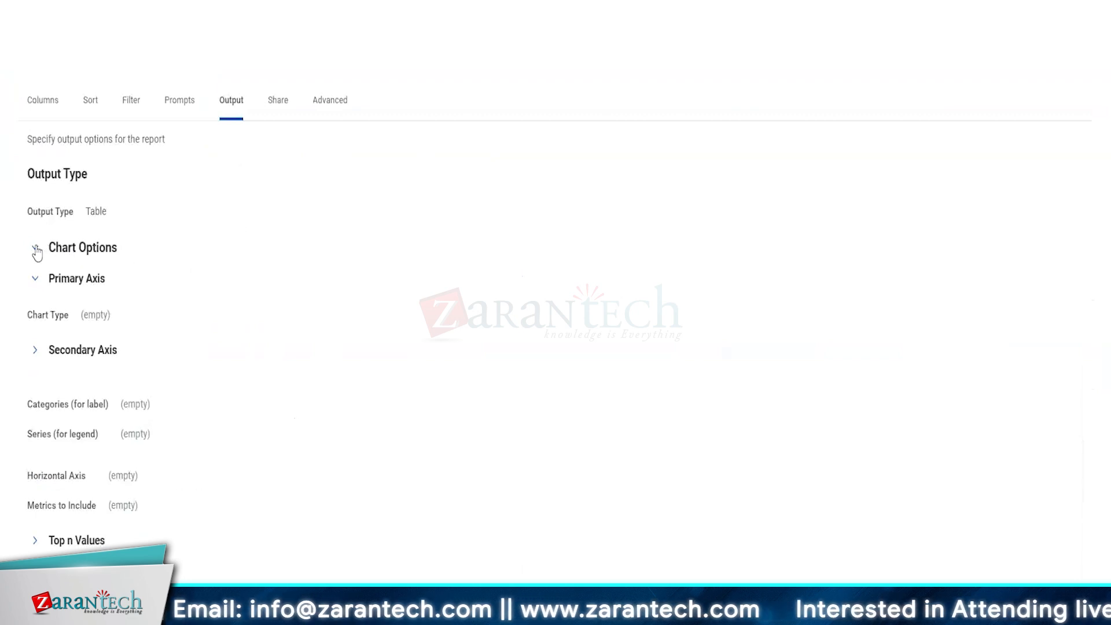
{"action": "left_click", "coordinate": [34, 279]}
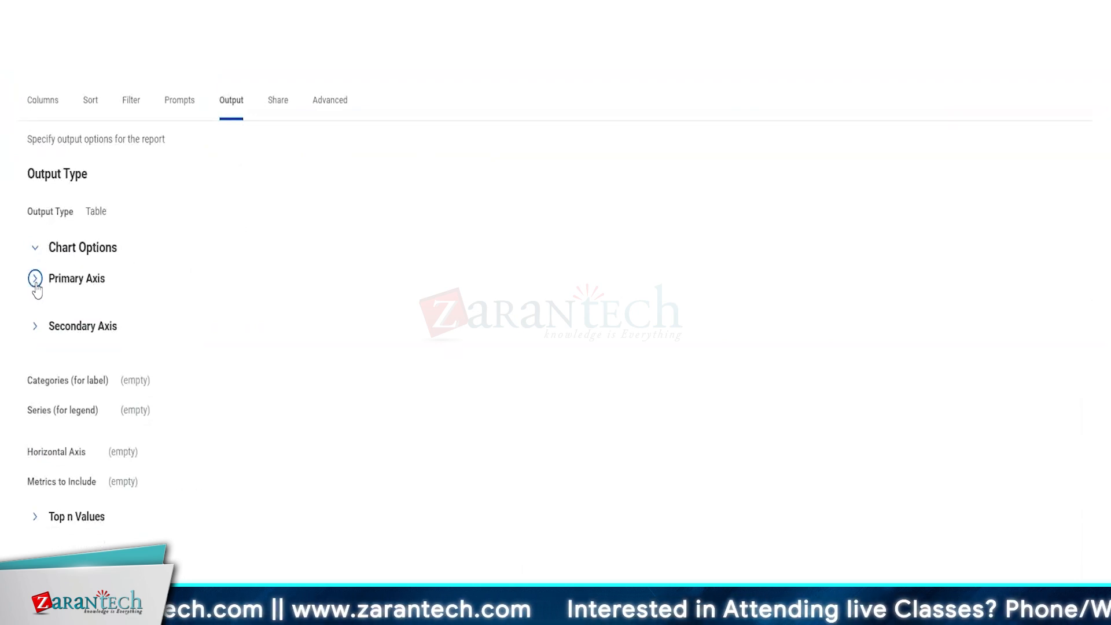
{"action": "right_click", "coordinate": [36, 284]}
{"action": "left_click", "coordinate": [385, 291]}
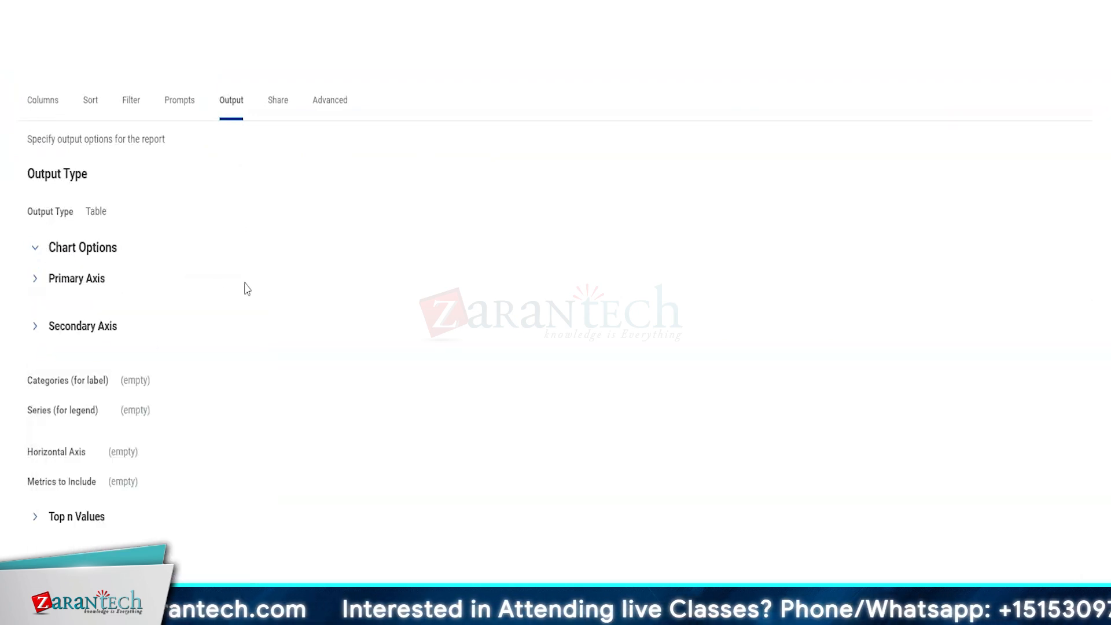
{"action": "scroll", "coordinate": [248, 290], "scroll_direction": "up", "scroll_amount": 4}
{"action": "left_click", "coordinate": [41, 344]}
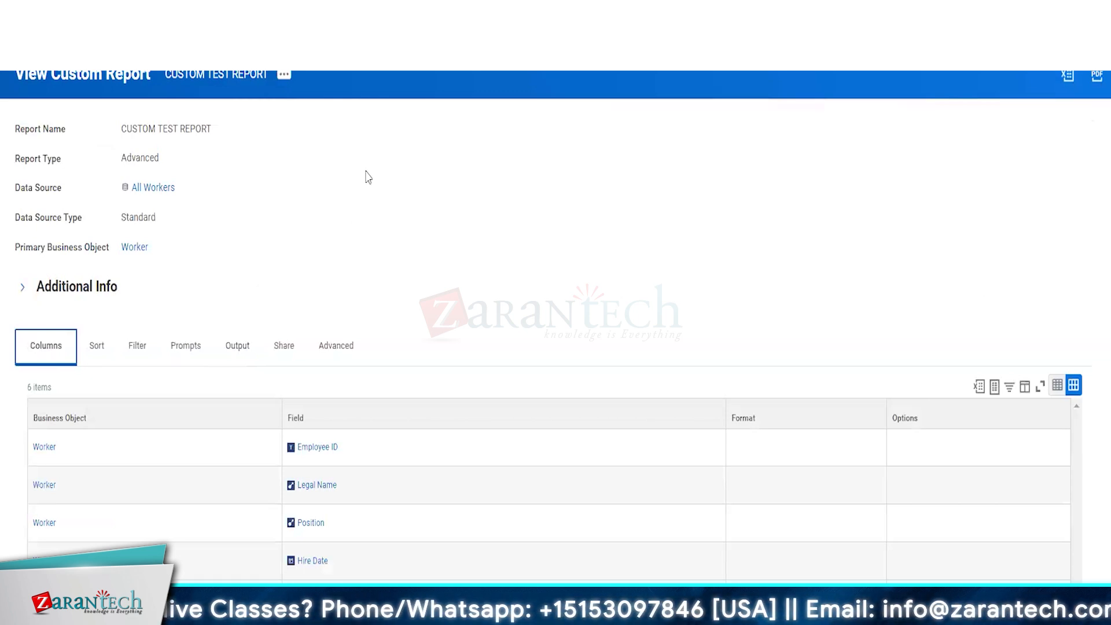
Step: Edit the report and remove the Reference ID, Hire Date, Position and Legal Name columns
{"action": "left_click", "coordinate": [284, 85]}
{"action": "mouse_move", "coordinate": [329, 126]}
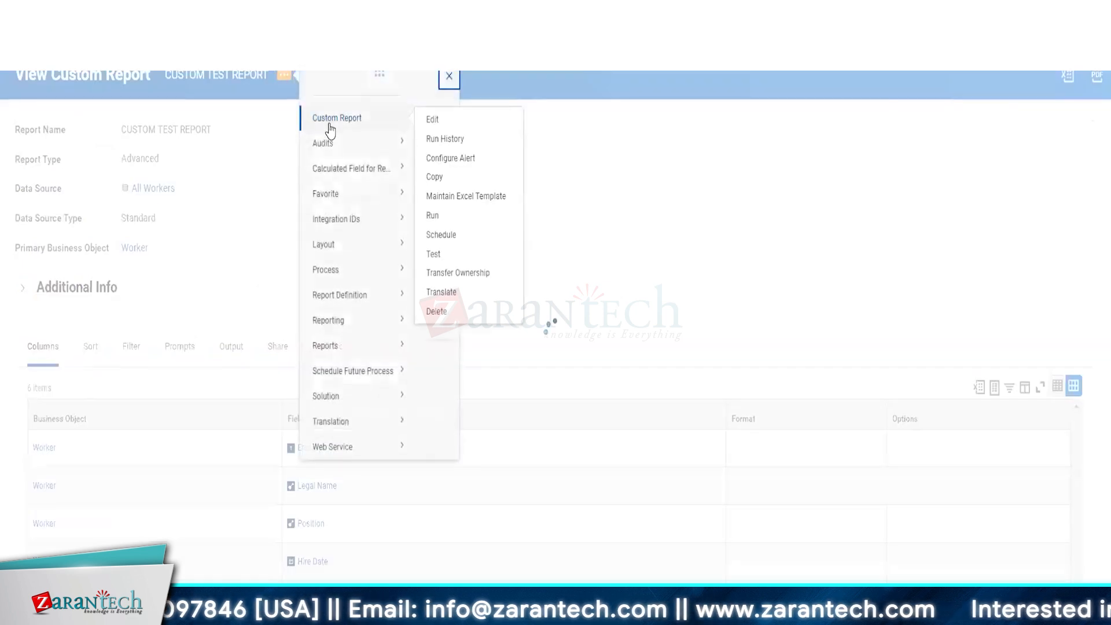
{"action": "left_click", "coordinate": [437, 137]}
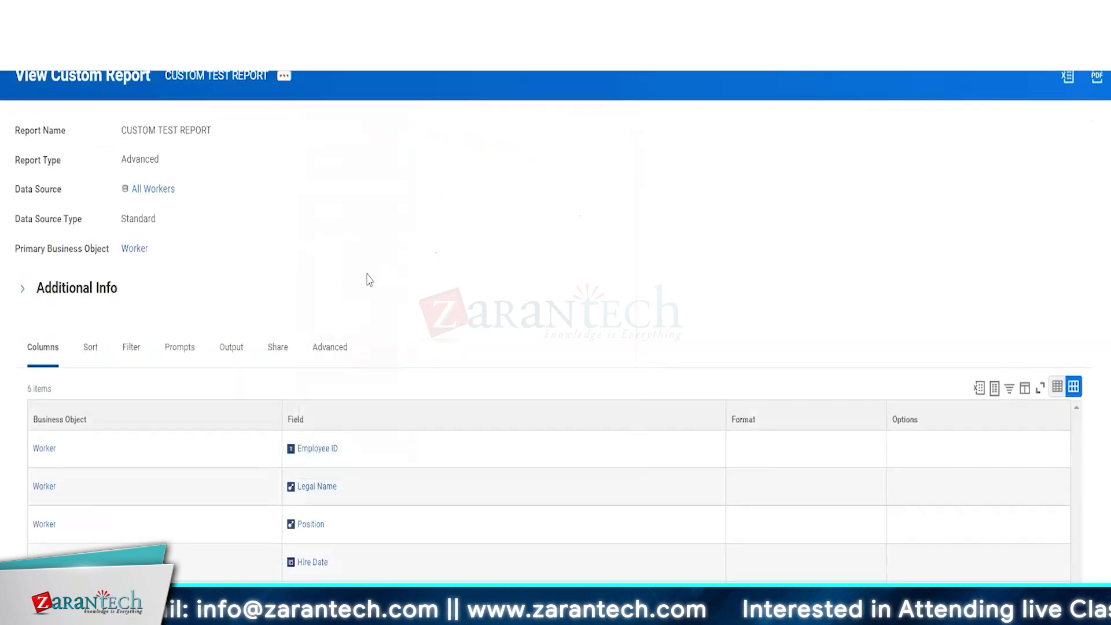
{"action": "scroll", "coordinate": [368, 275], "scroll_direction": "down", "scroll_amount": 2}
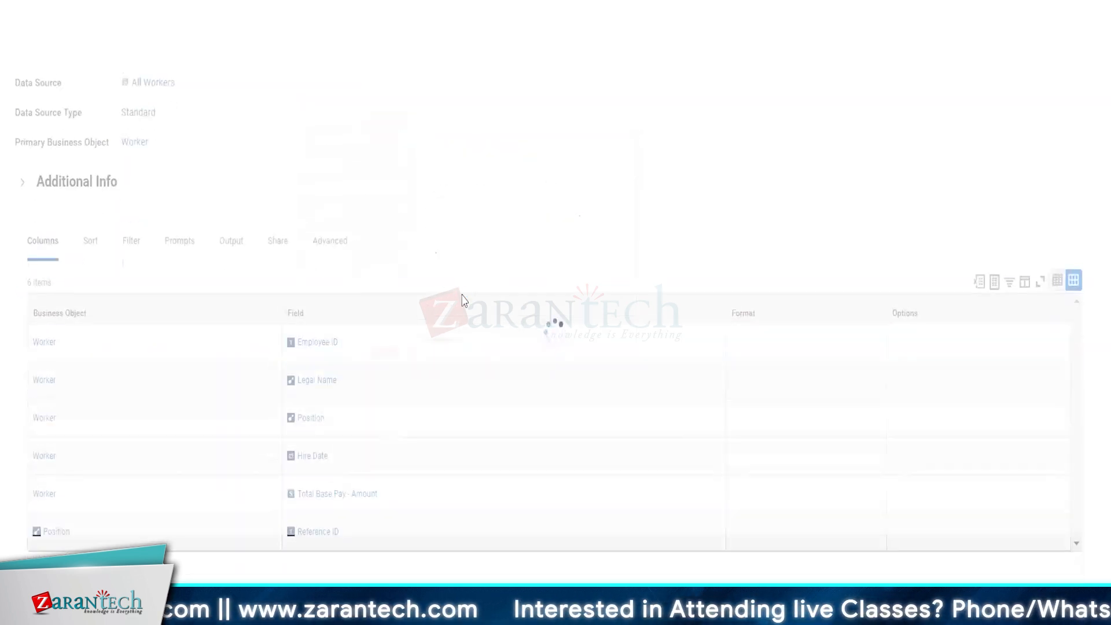
{"action": "scroll", "coordinate": [463, 301], "scroll_direction": "down", "scroll_amount": 5}
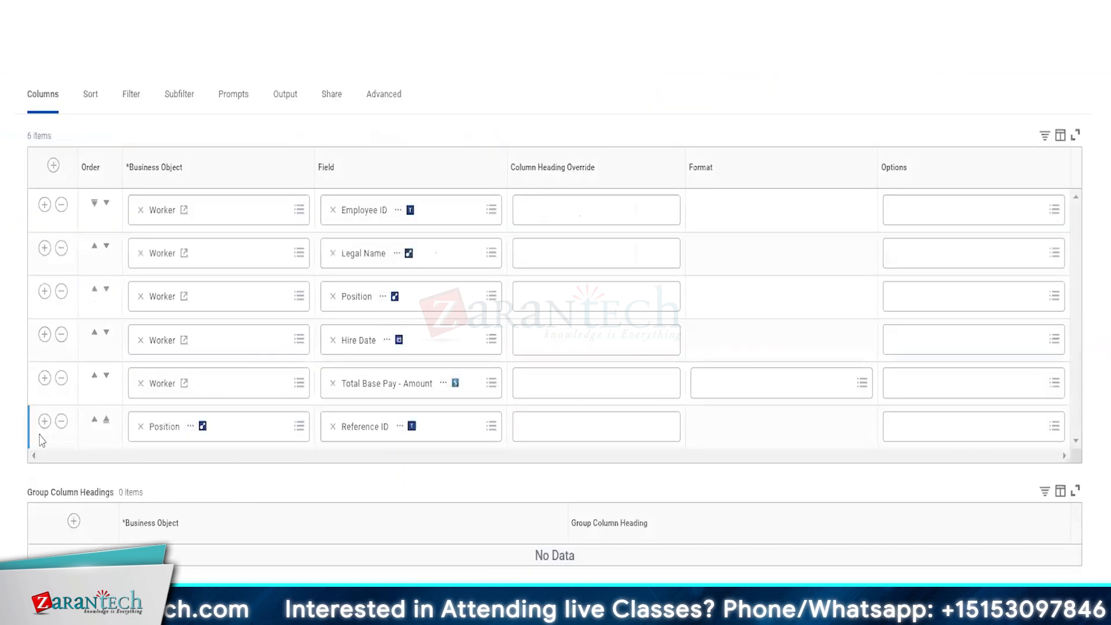
{"action": "left_click", "coordinate": [62, 422]}
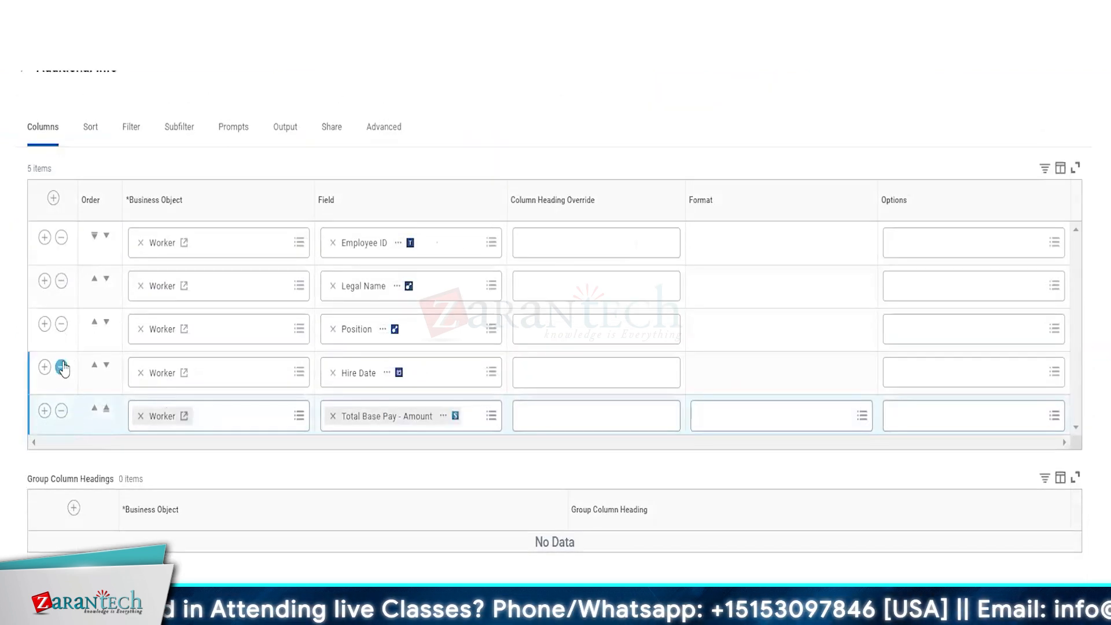
{"action": "left_click", "coordinate": [61, 367]}
{"action": "left_click", "coordinate": [61, 370]}
{"action": "left_click", "coordinate": [61, 371]}
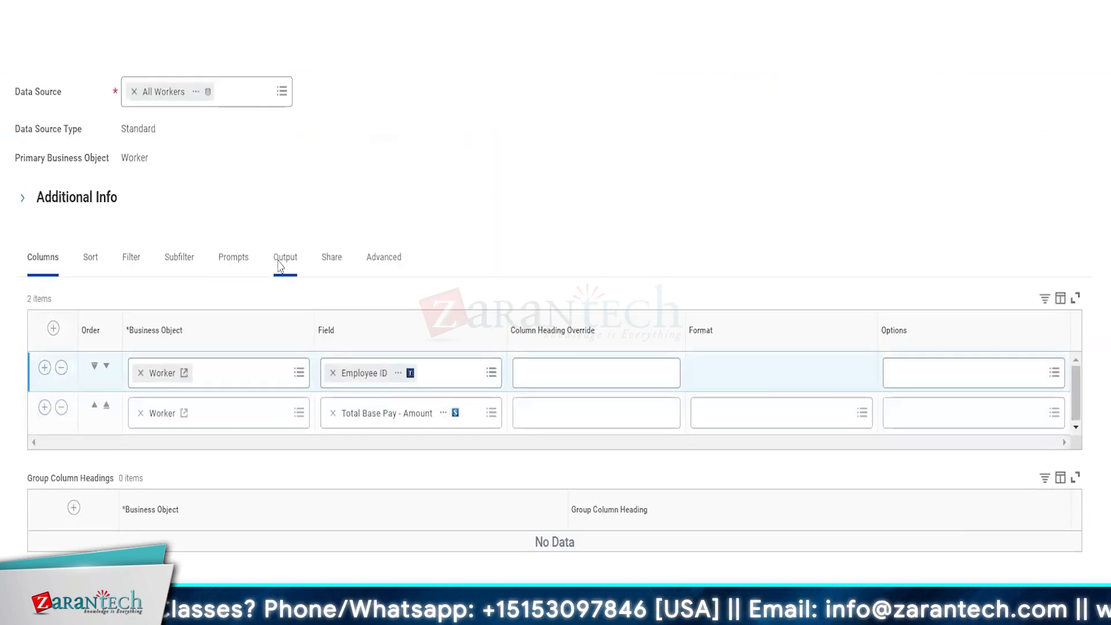
{"action": "left_click", "coordinate": [280, 260]}
Step: Set the report's Output Type to Chart and show its chart options
{"action": "left_click", "coordinate": [176, 440]}
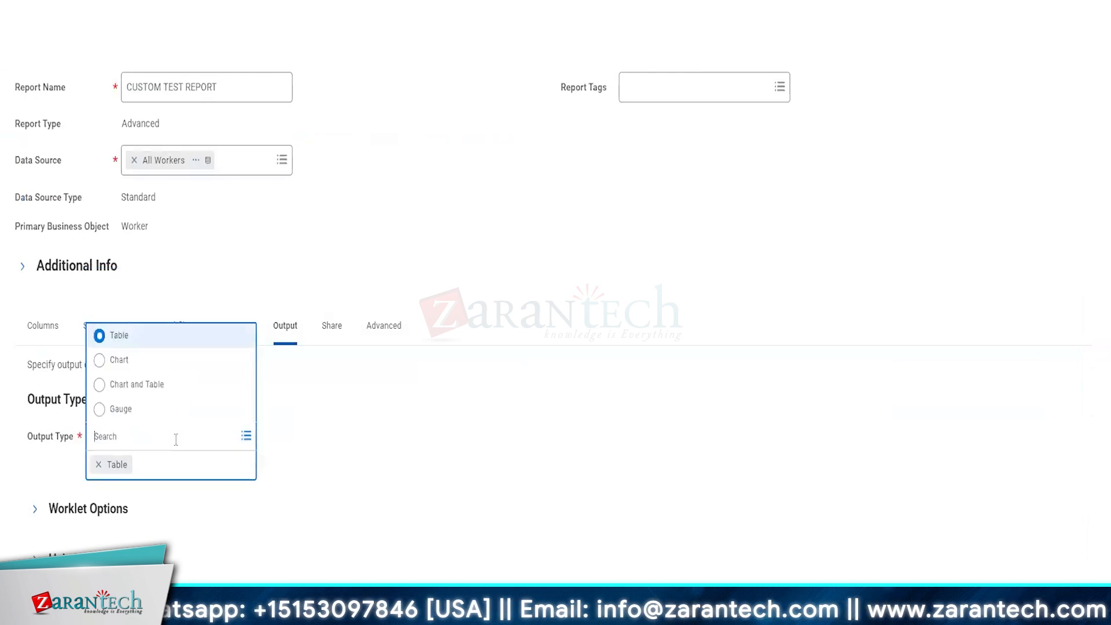
{"action": "left_click", "coordinate": [119, 360]}
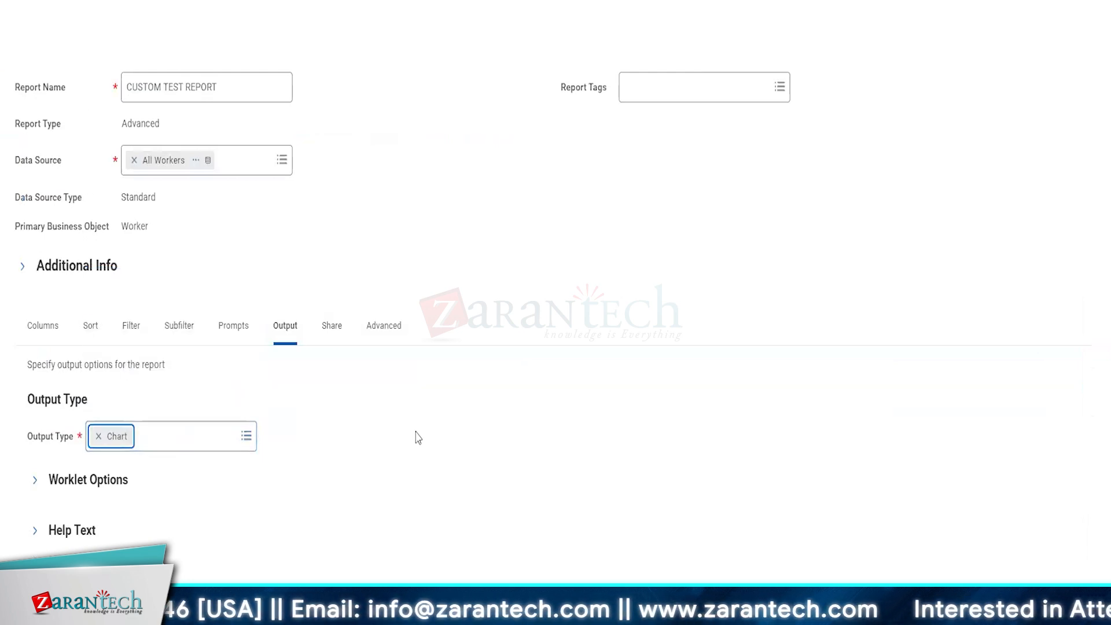
{"action": "left_click", "coordinate": [77, 446]}
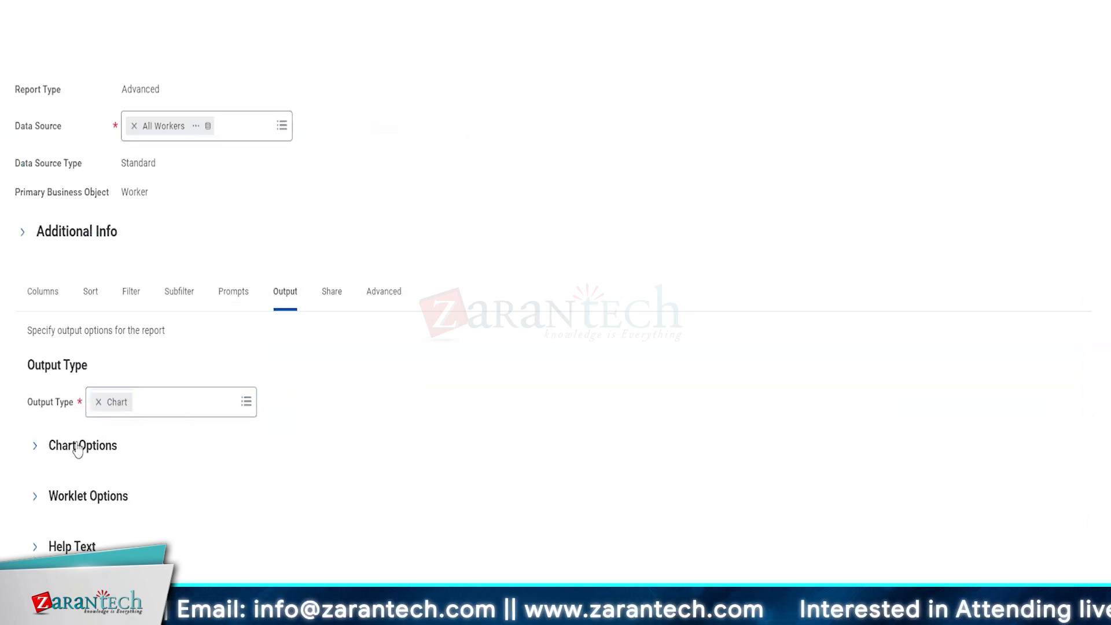
{"action": "scroll", "coordinate": [421, 475], "scroll_direction": "down", "scroll_amount": 2}
{"action": "right_click", "coordinate": [420, 475]}
Step: Pick Donut as the chart type and address the flagged Series (for legend) field
{"action": "left_click", "coordinate": [208, 379]}
{"action": "left_click", "coordinate": [217, 383]}
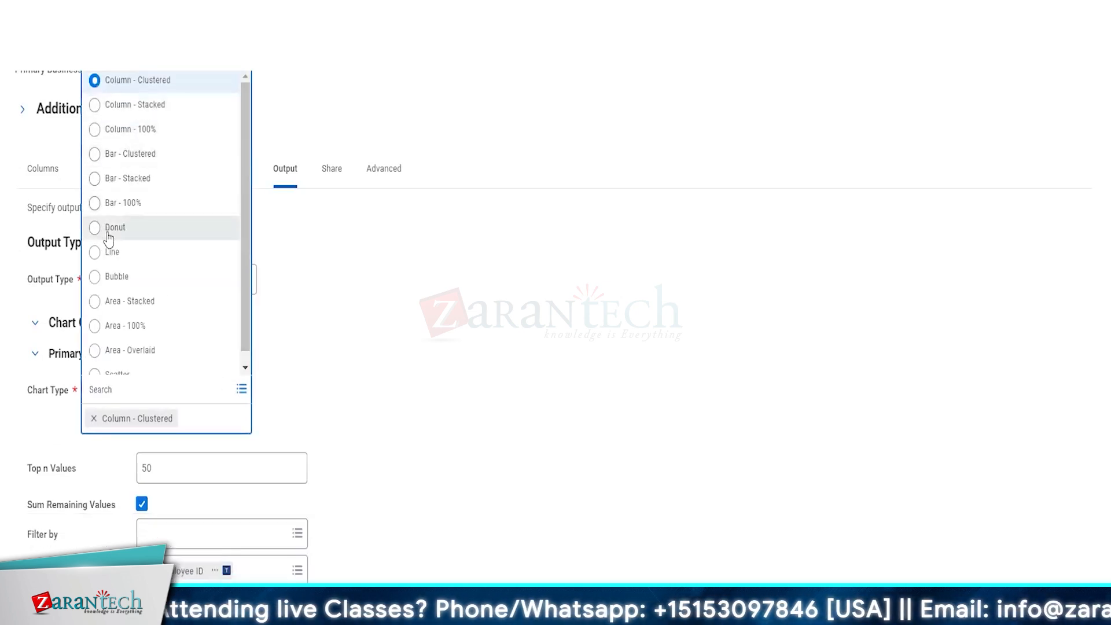
{"action": "scroll", "coordinate": [108, 238], "scroll_direction": "down", "scroll_amount": 1}
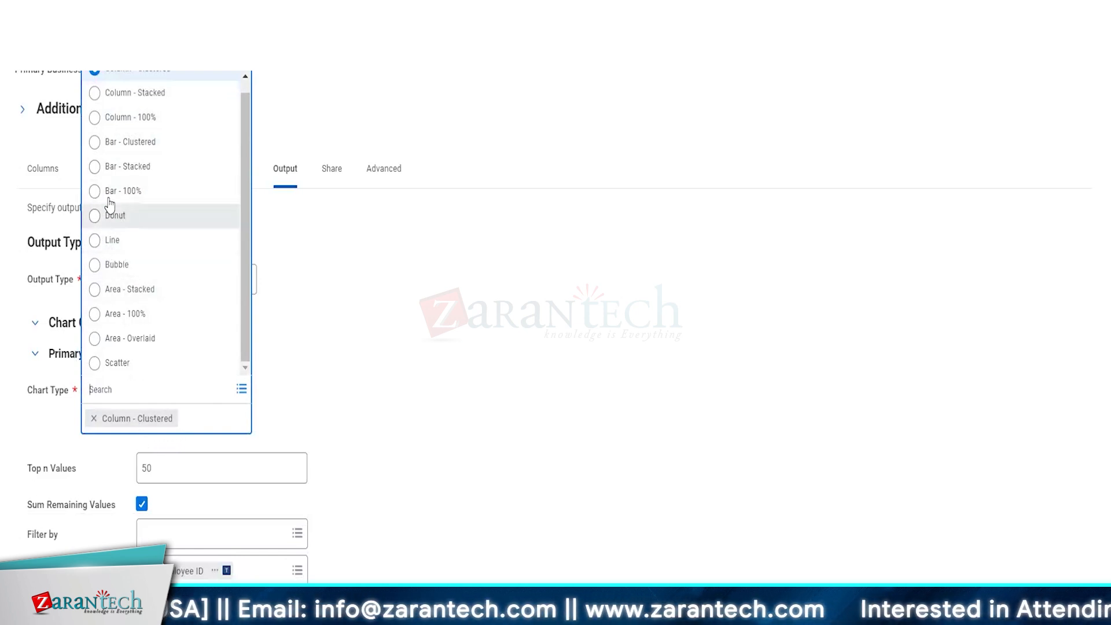
{"action": "left_click", "coordinate": [111, 216]}
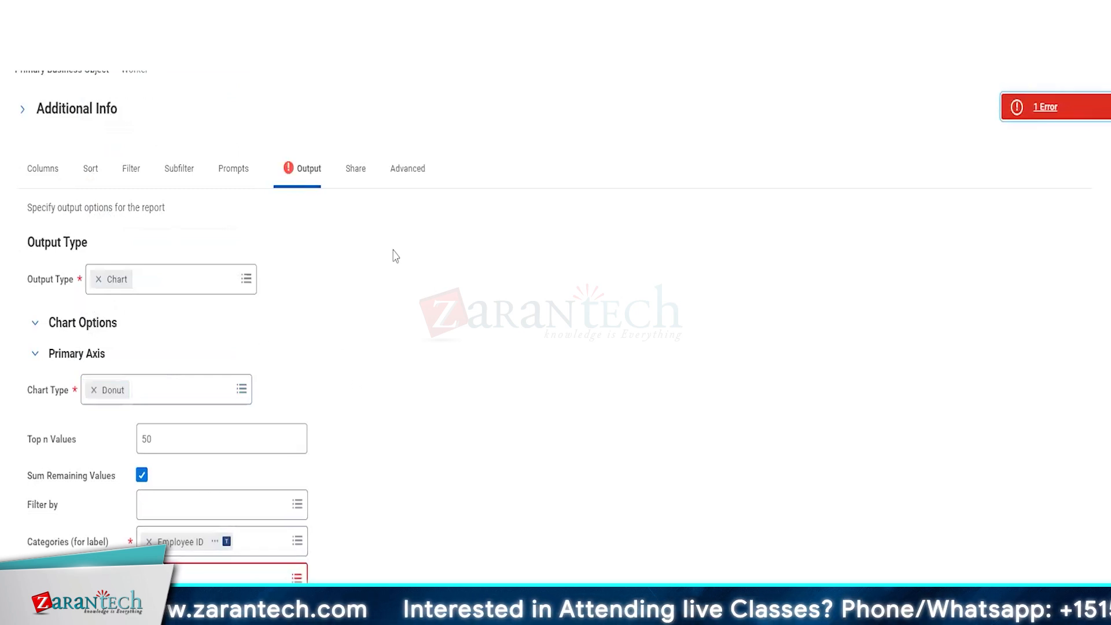
{"action": "left_click", "coordinate": [305, 177]}
{"action": "scroll", "coordinate": [538, 421], "scroll_direction": "down", "scroll_amount": 2}
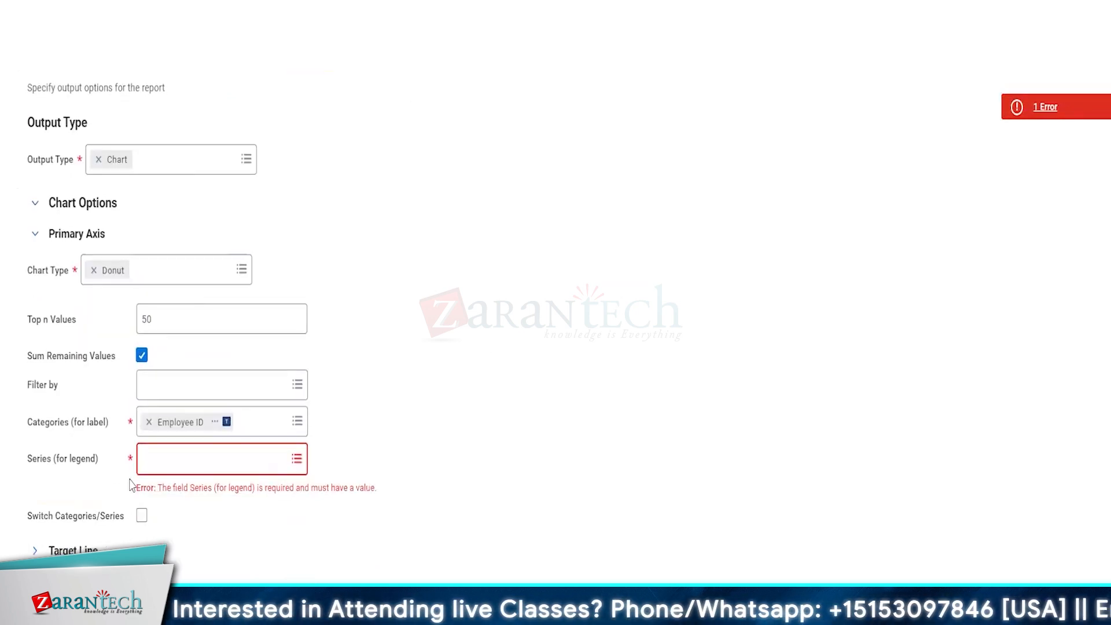
{"action": "left_click", "coordinate": [171, 460]}
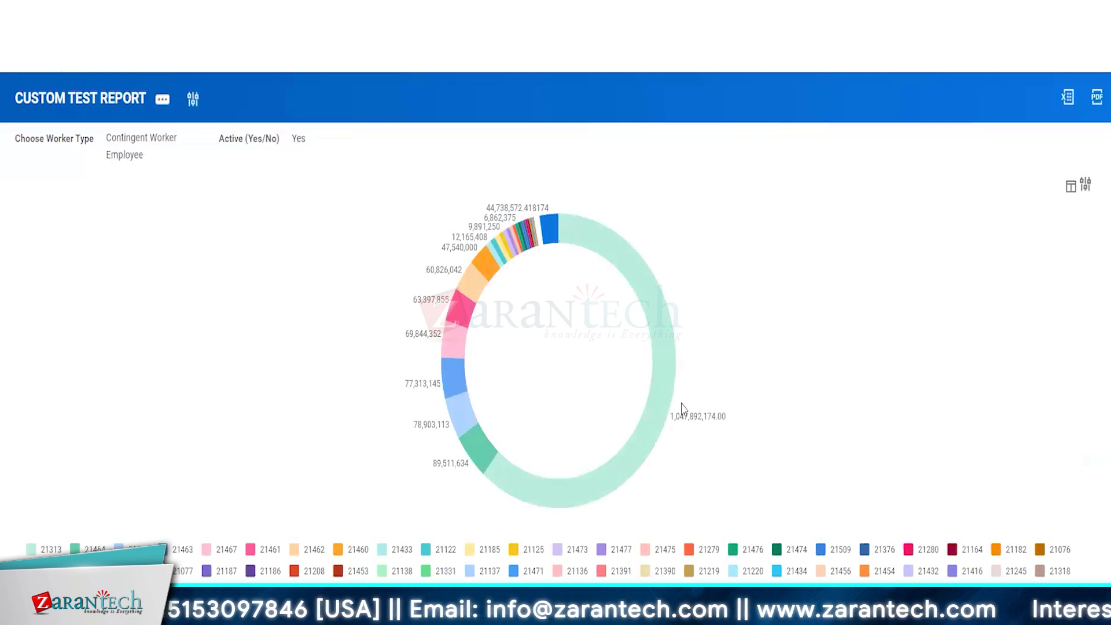
Step: Inspect the donut slices for employees 21313, 21464 and 21459 in their detail popups
{"action": "left_click", "coordinate": [567, 496]}
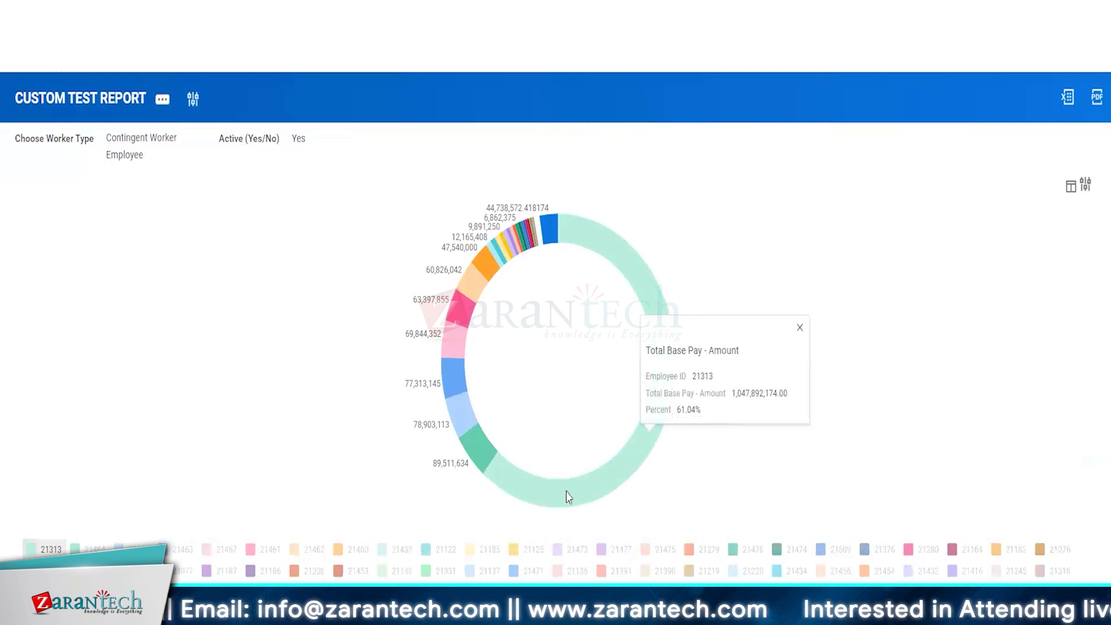
{"action": "left_click", "coordinate": [473, 459]}
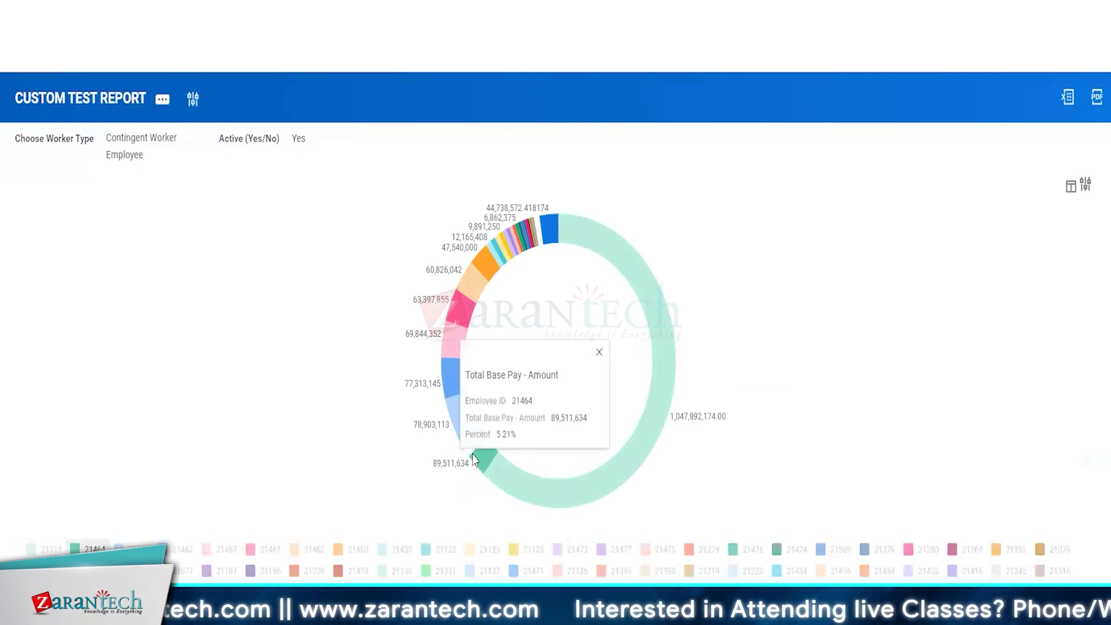
{"action": "left_click", "coordinate": [452, 407]}
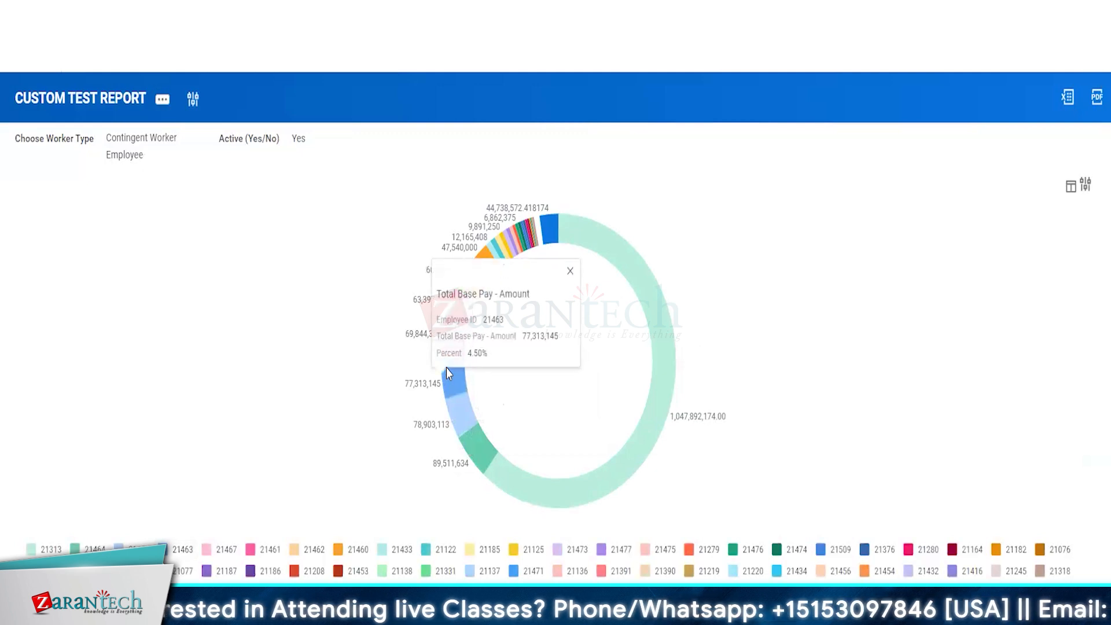
Step: Try the results as line, bubble, clustered/stacked/100% column, bar and overlaid area charts
{"action": "left_click", "coordinate": [1071, 185]}
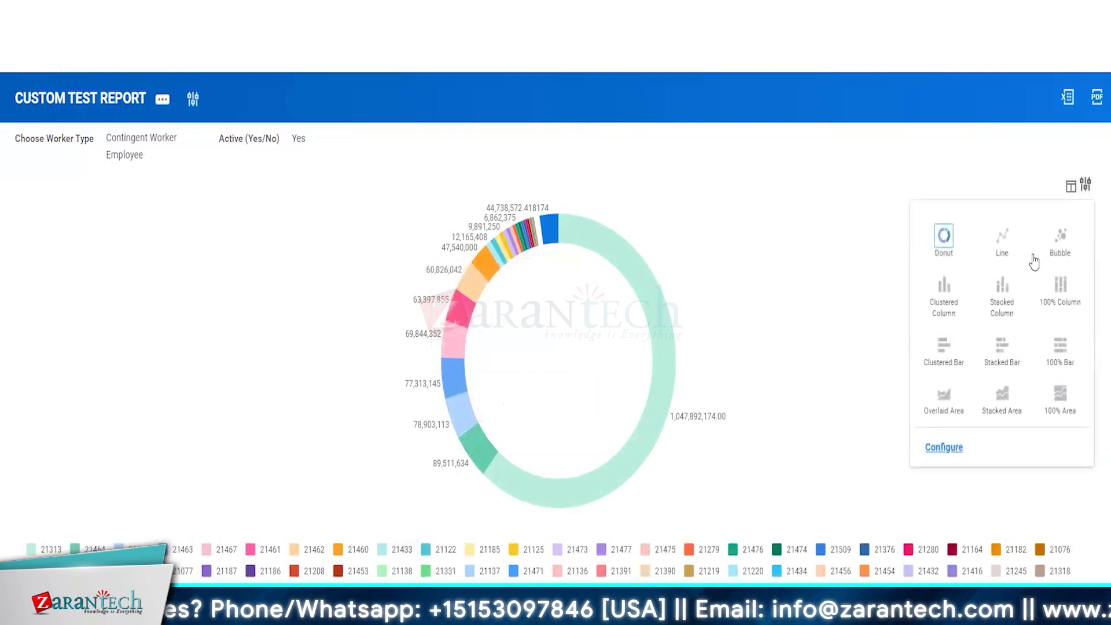
{"action": "left_click", "coordinate": [1000, 249]}
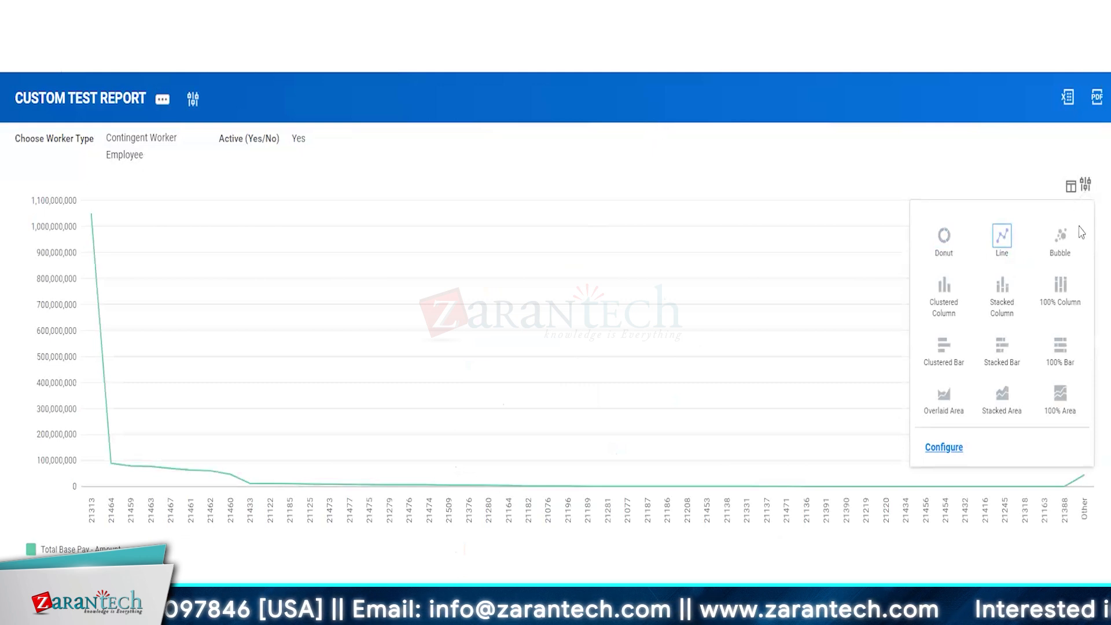
{"action": "left_click", "coordinate": [1060, 237]}
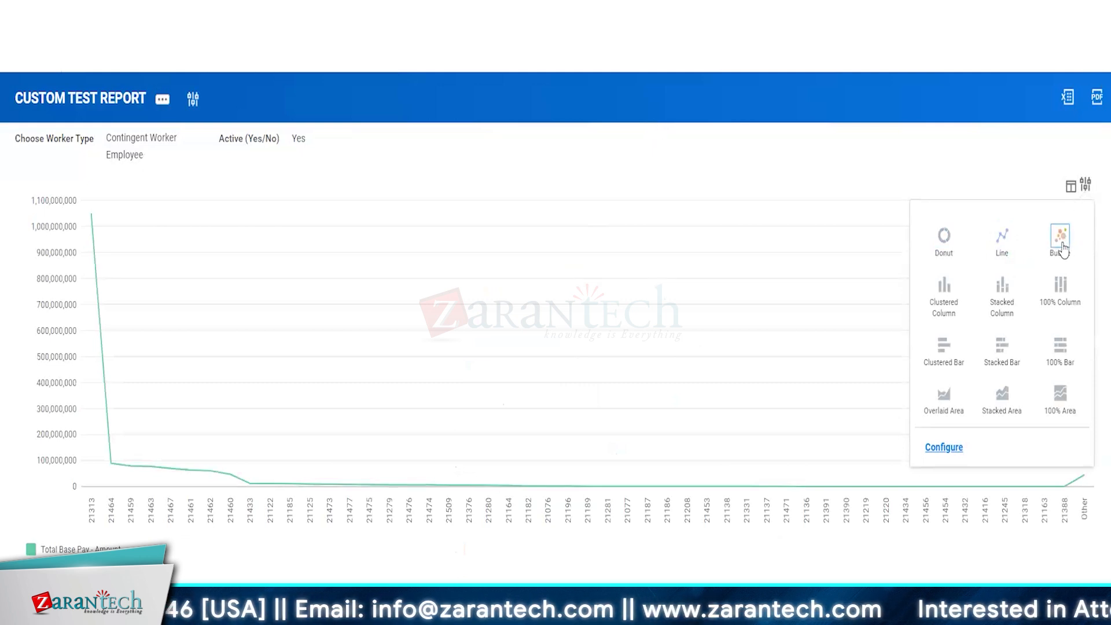
{"action": "left_click", "coordinate": [944, 304]}
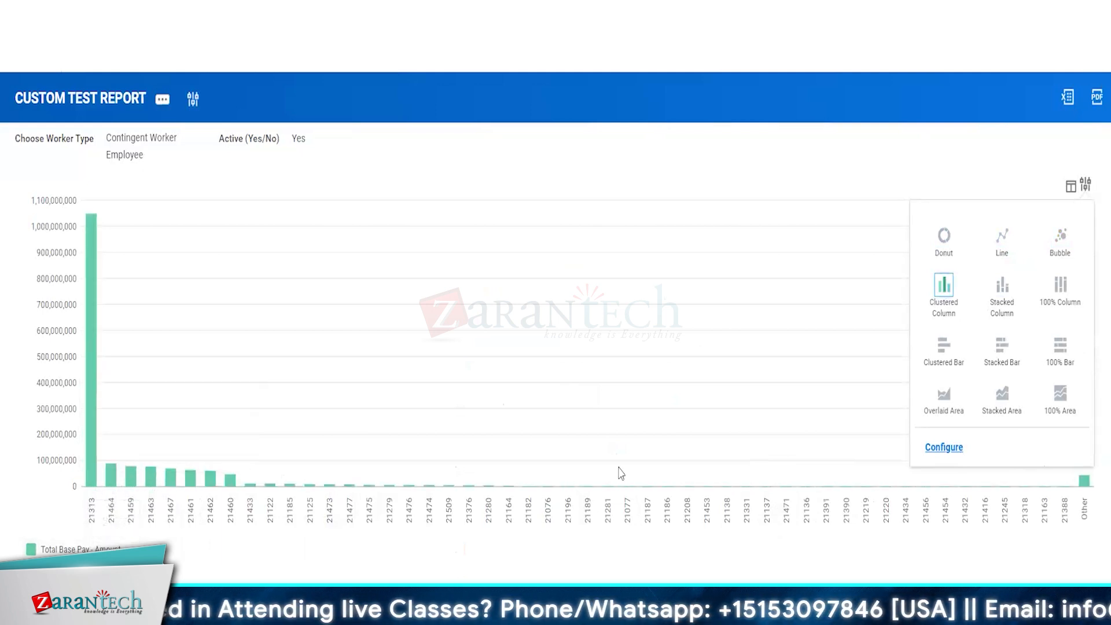
{"action": "left_click", "coordinate": [1002, 289]}
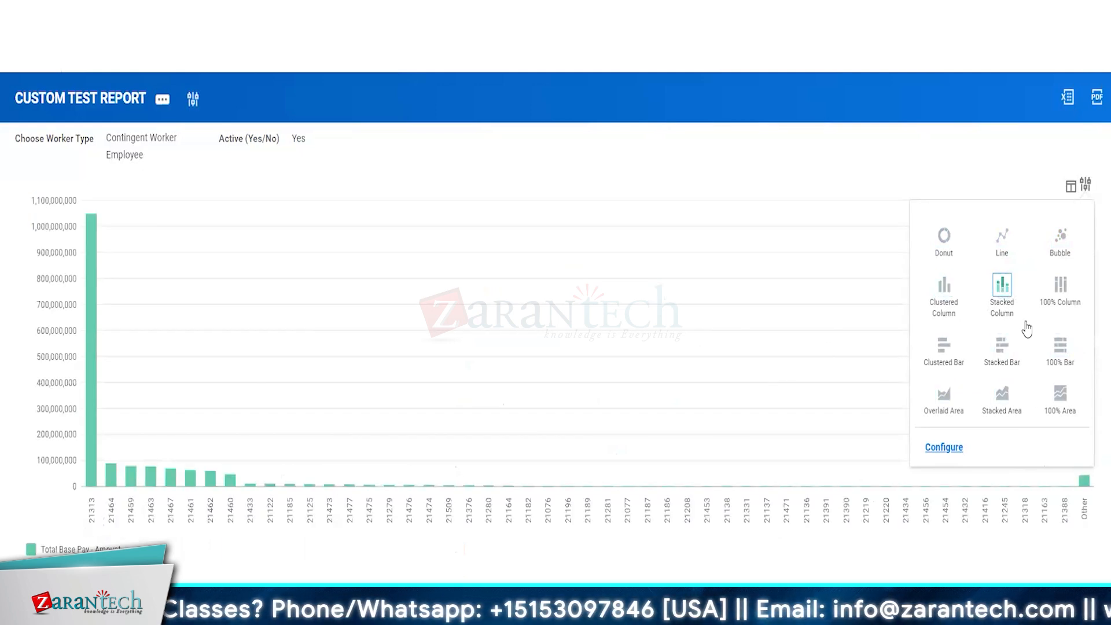
{"action": "left_click", "coordinate": [1060, 288]}
{"action": "left_click", "coordinate": [941, 365]}
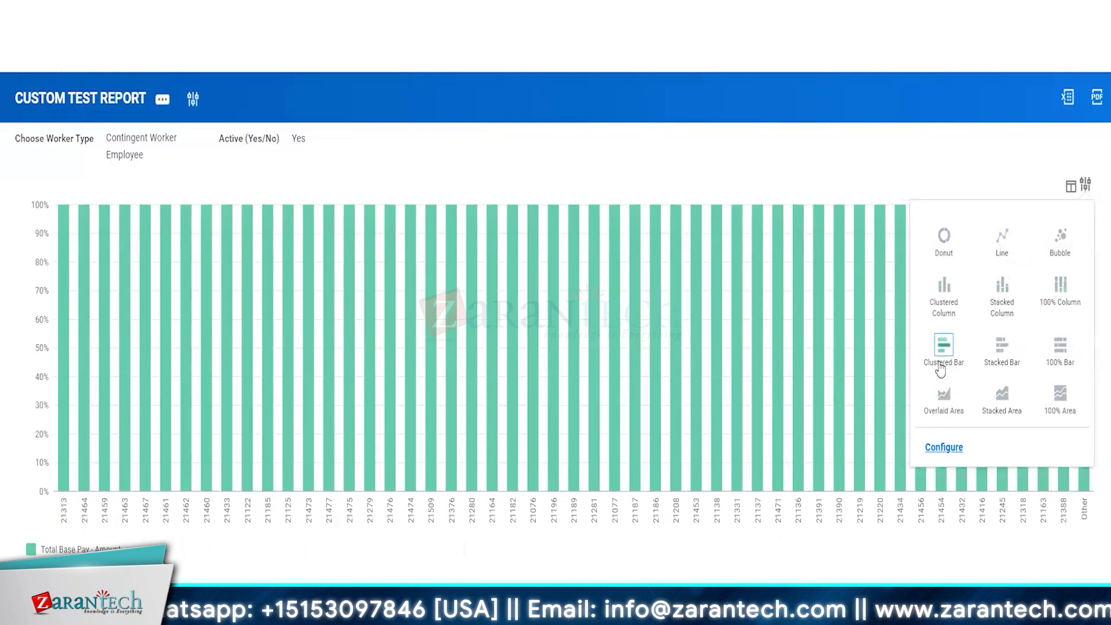
{"action": "left_click", "coordinate": [989, 360]}
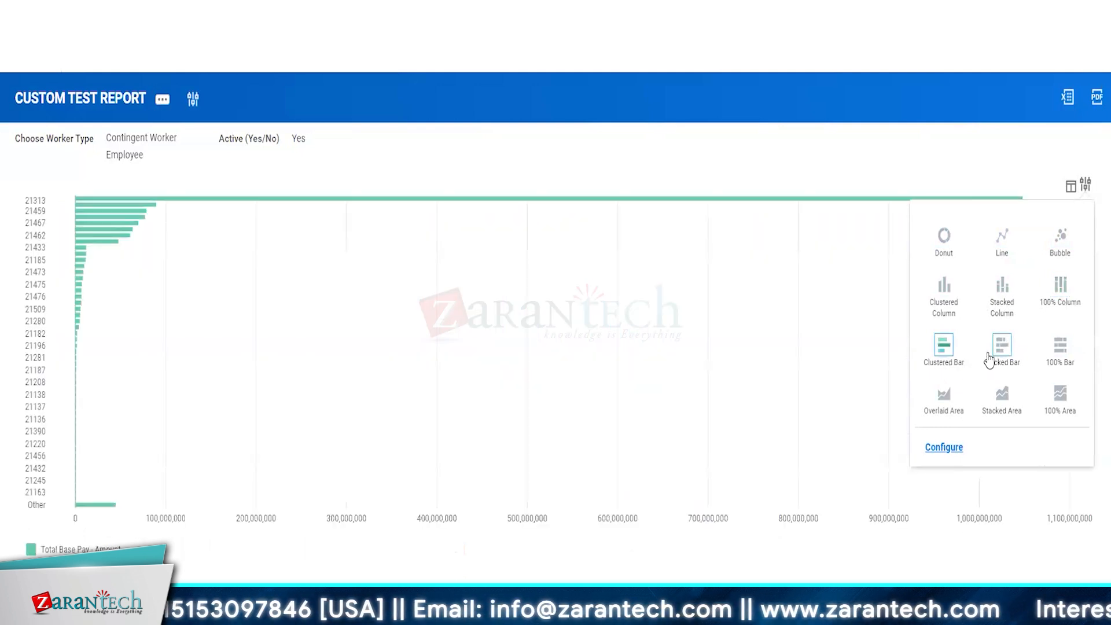
{"action": "left_click", "coordinate": [956, 398]}
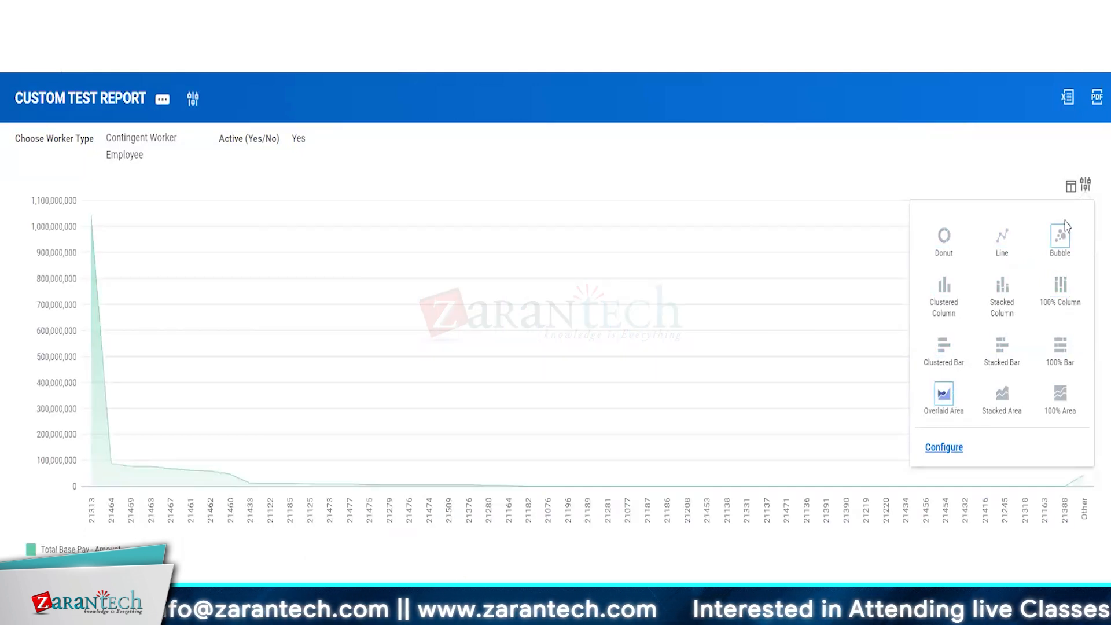
{"action": "left_click", "coordinate": [814, 141]}
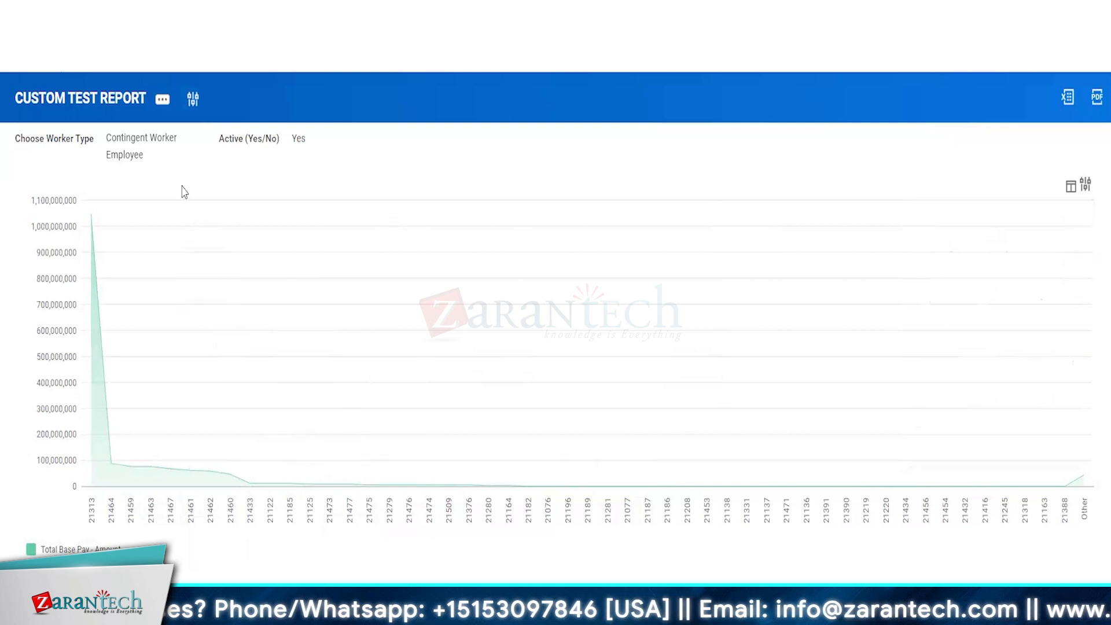
Step: Open the CUSTOM TEST REPORT definition for editing
{"action": "left_click", "coordinate": [156, 102]}
{"action": "mouse_move", "coordinate": [206, 162]}
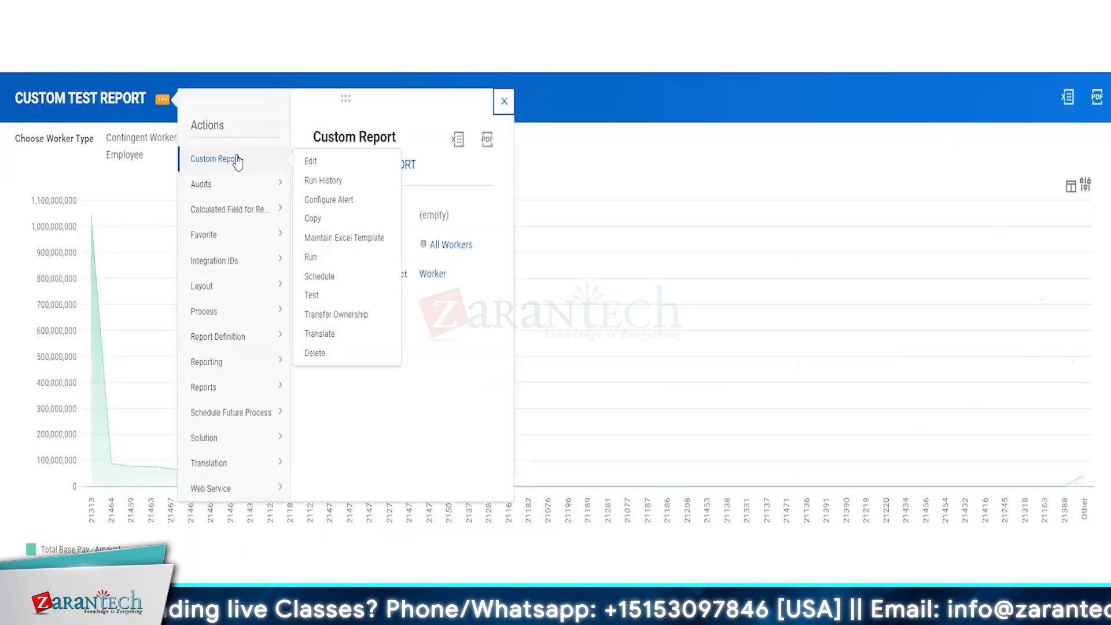
{"action": "left_click", "coordinate": [310, 162]}
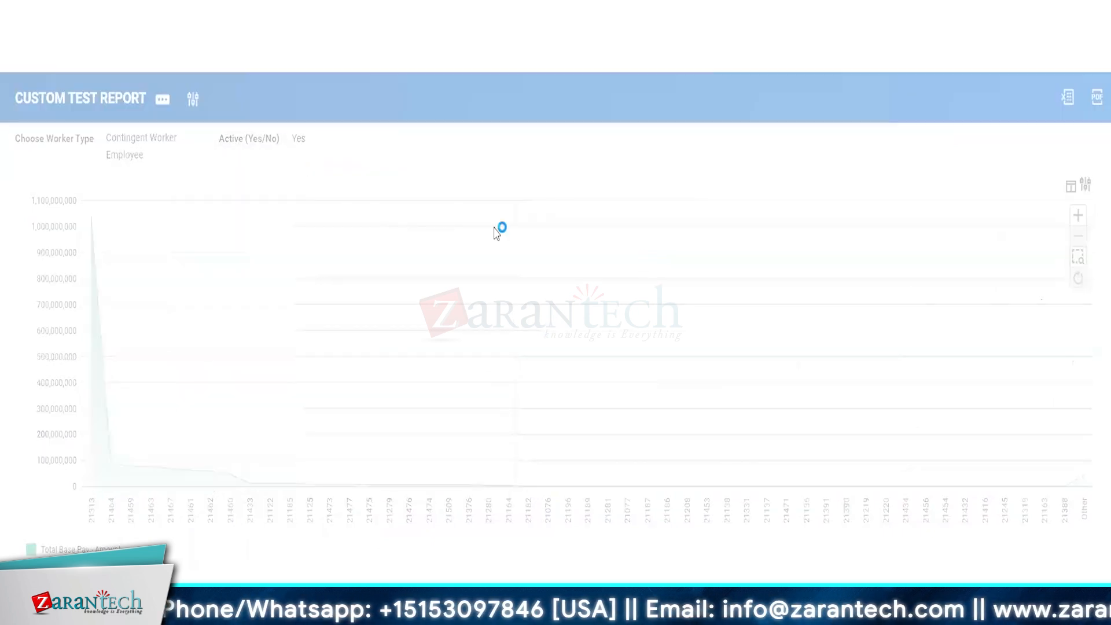
Step: Change the Total Base Pay column's field to Gender
{"action": "scroll", "coordinate": [485, 408], "scroll_direction": "down", "scroll_amount": 3}
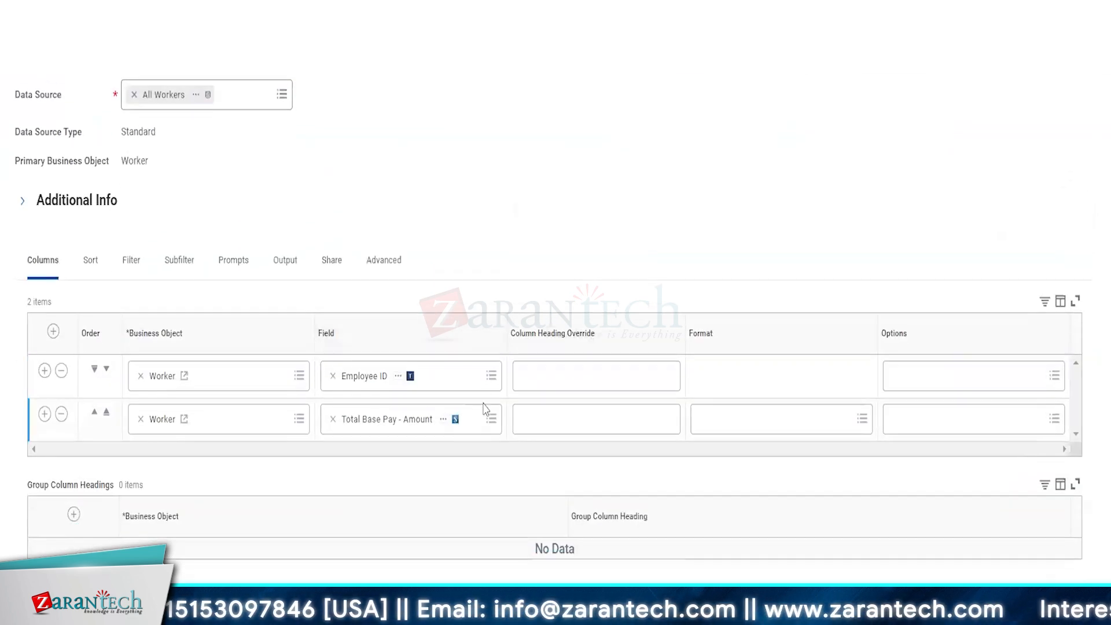
{"action": "left_click", "coordinate": [453, 428]}
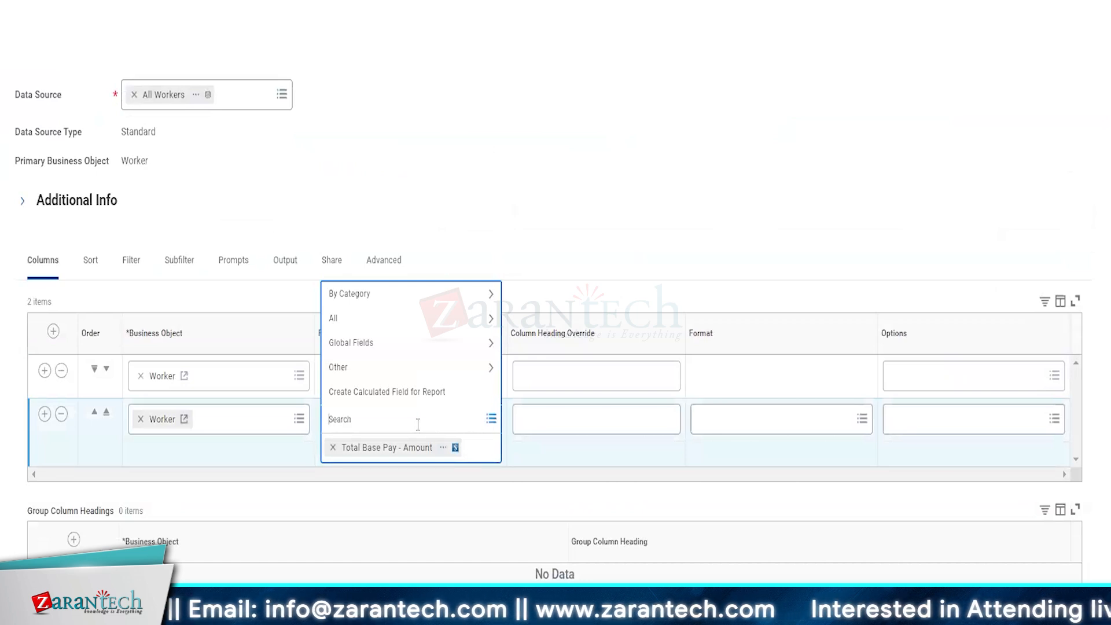
{"action": "type", "text": "gender"}
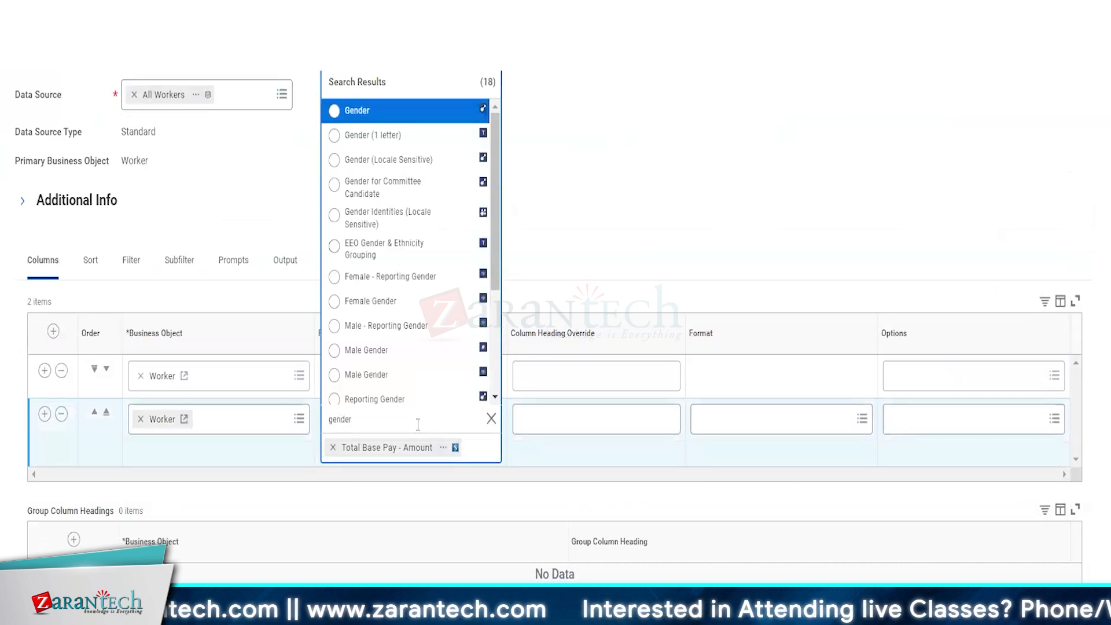
{"action": "left_click", "coordinate": [362, 113]}
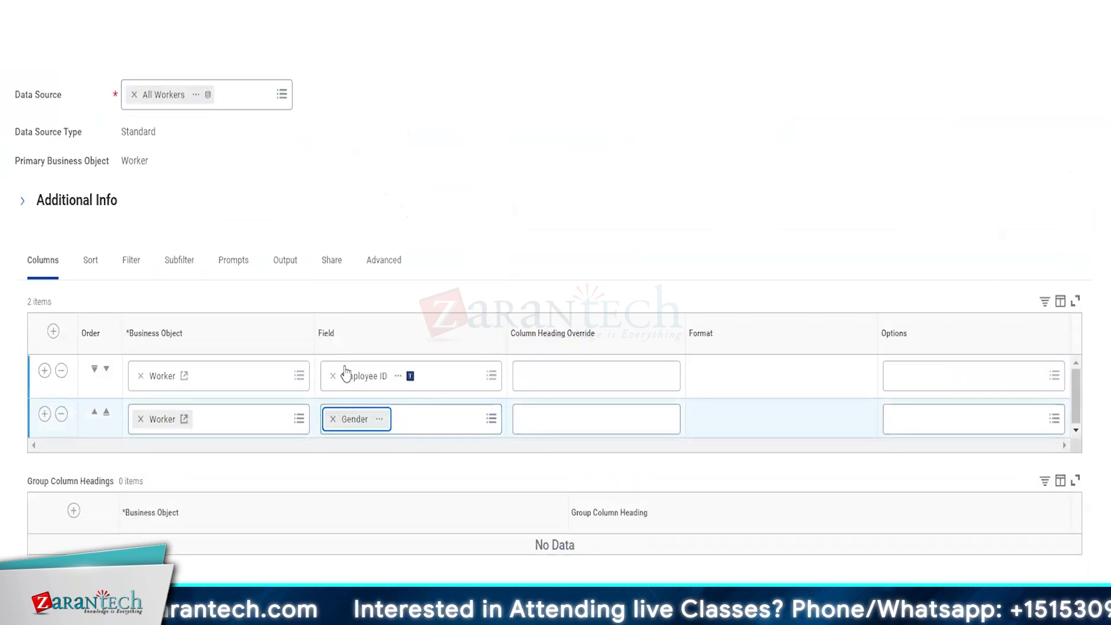
Step: Replace the Employee ID column with a new Legal Name column above Gender
{"action": "left_click", "coordinate": [445, 381]}
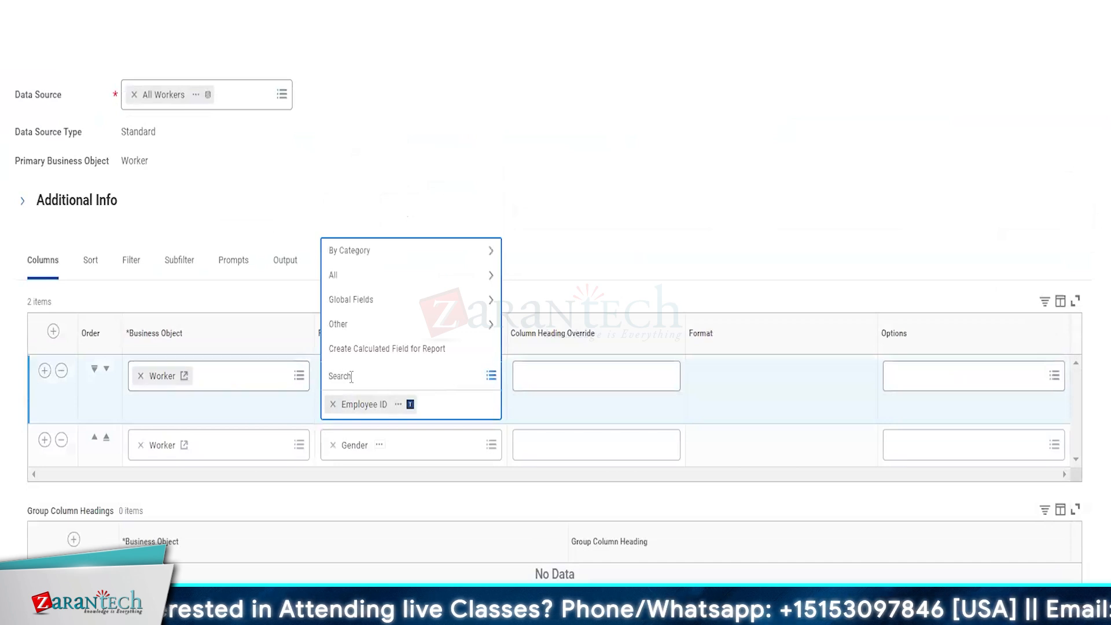
{"action": "left_click", "coordinate": [62, 371]}
{"action": "left_click", "coordinate": [53, 371]}
{"action": "left_click", "coordinate": [350, 411]}
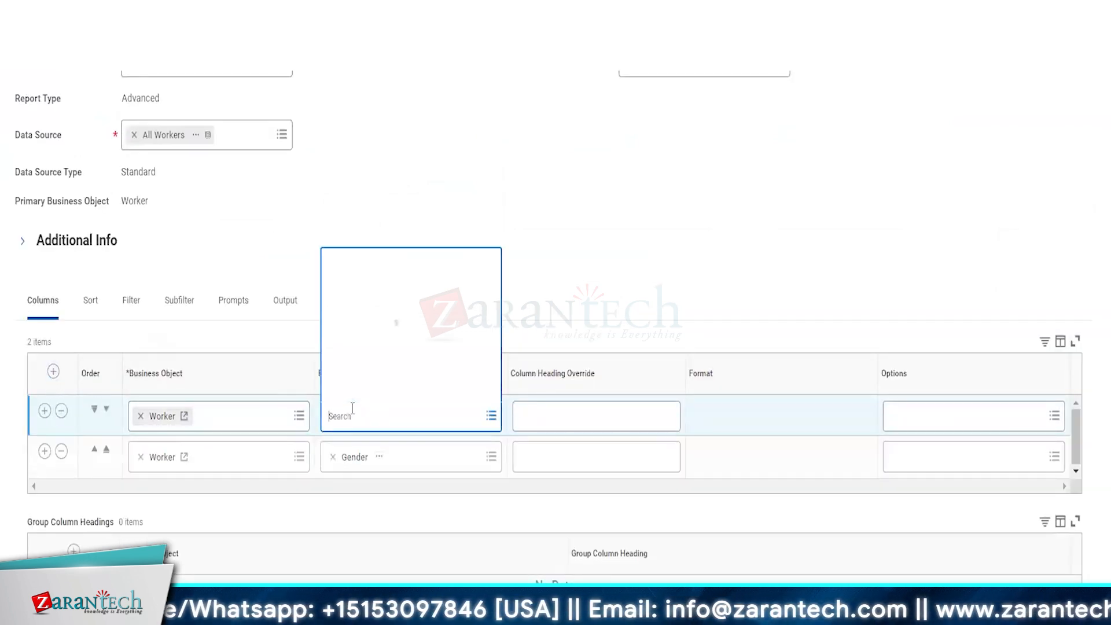
{"action": "type", "text": "legal nam"}
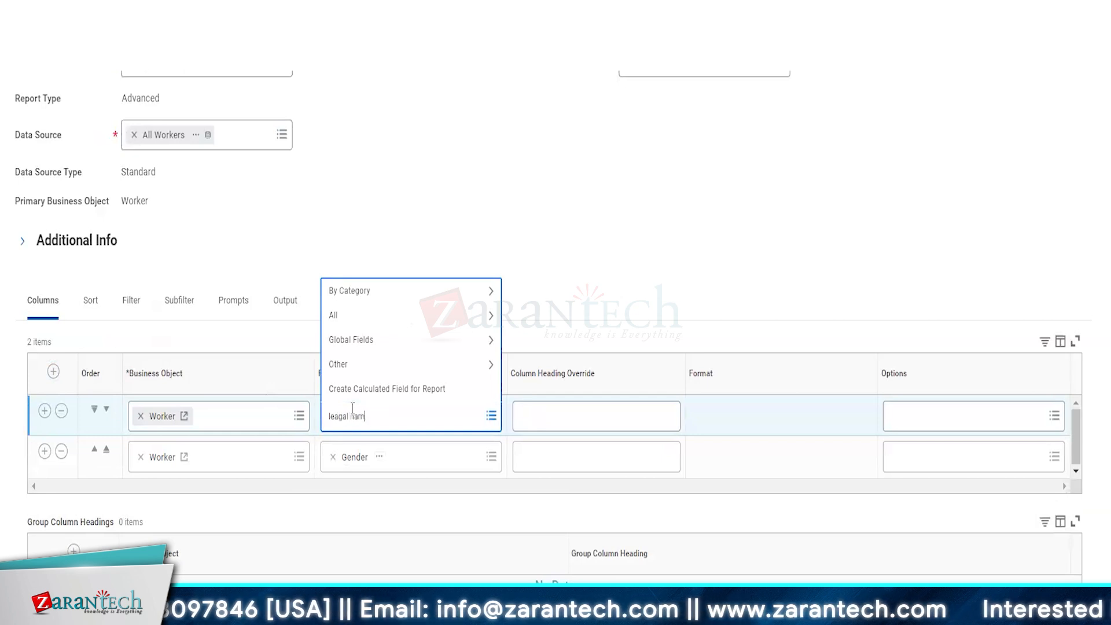
{"action": "type", "text": "e"}
{"action": "key", "text": "Return"}
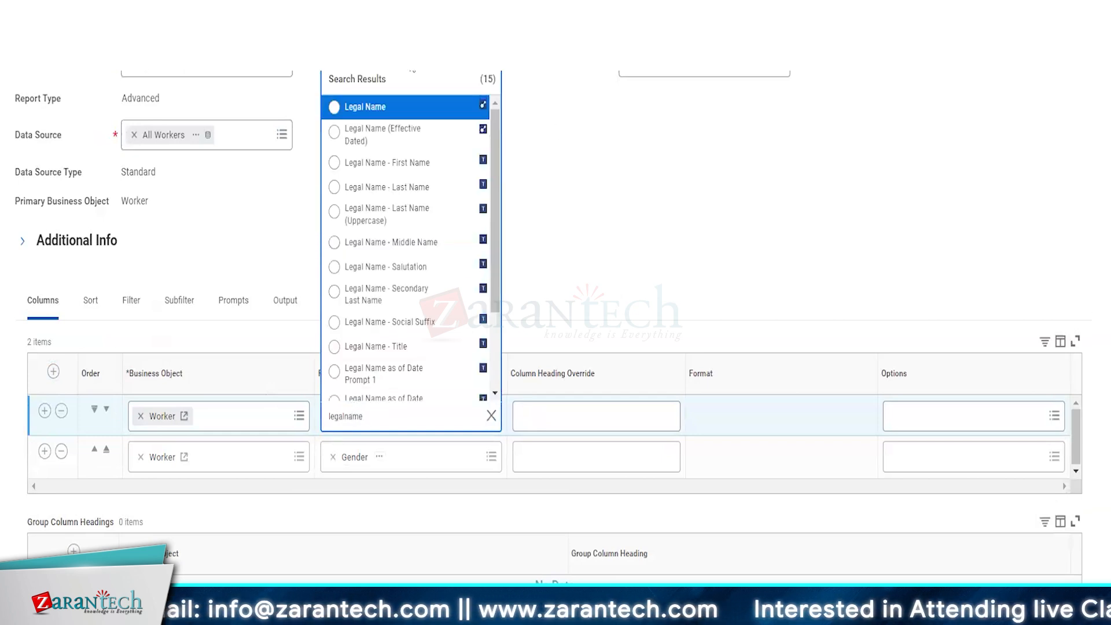
{"action": "key", "text": "Return"}
Step: In the output settings, expand Chart Options and keep Donut as the chart type
{"action": "left_click", "coordinate": [288, 303]}
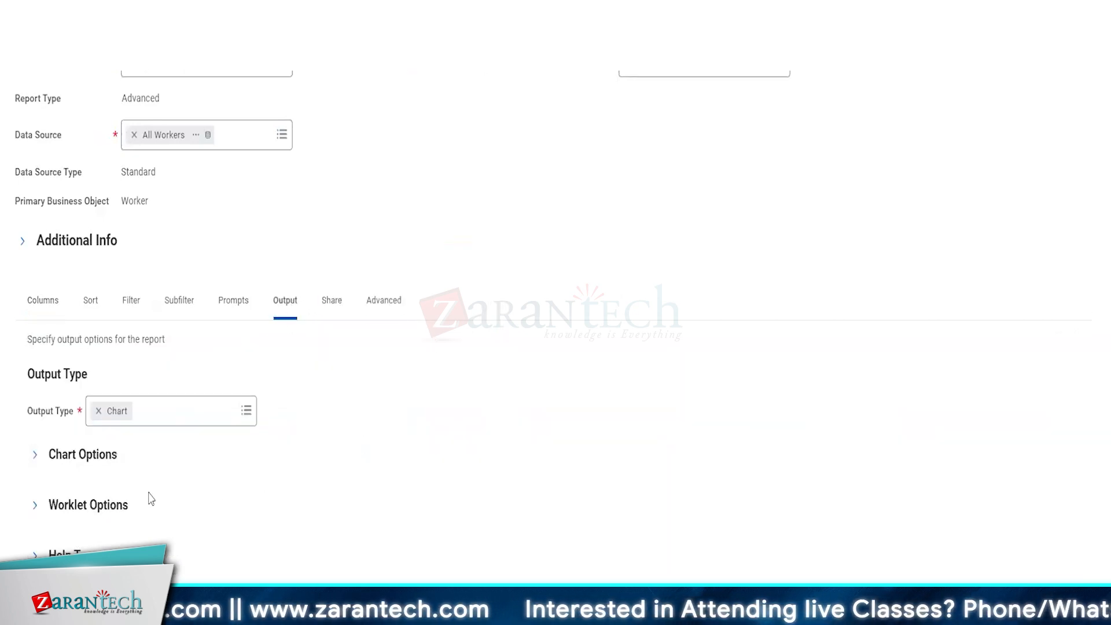
{"action": "left_click", "coordinate": [87, 456]}
{"action": "scroll", "coordinate": [283, 507], "scroll_direction": "down", "scroll_amount": 3}
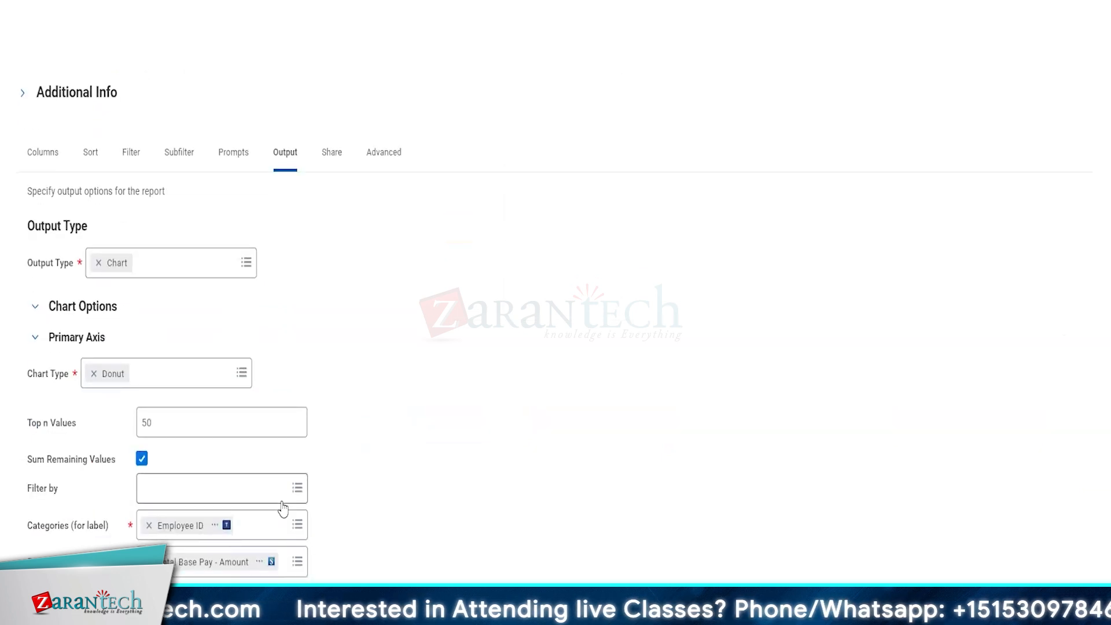
{"action": "scroll", "coordinate": [202, 434], "scroll_direction": "down", "scroll_amount": 2}
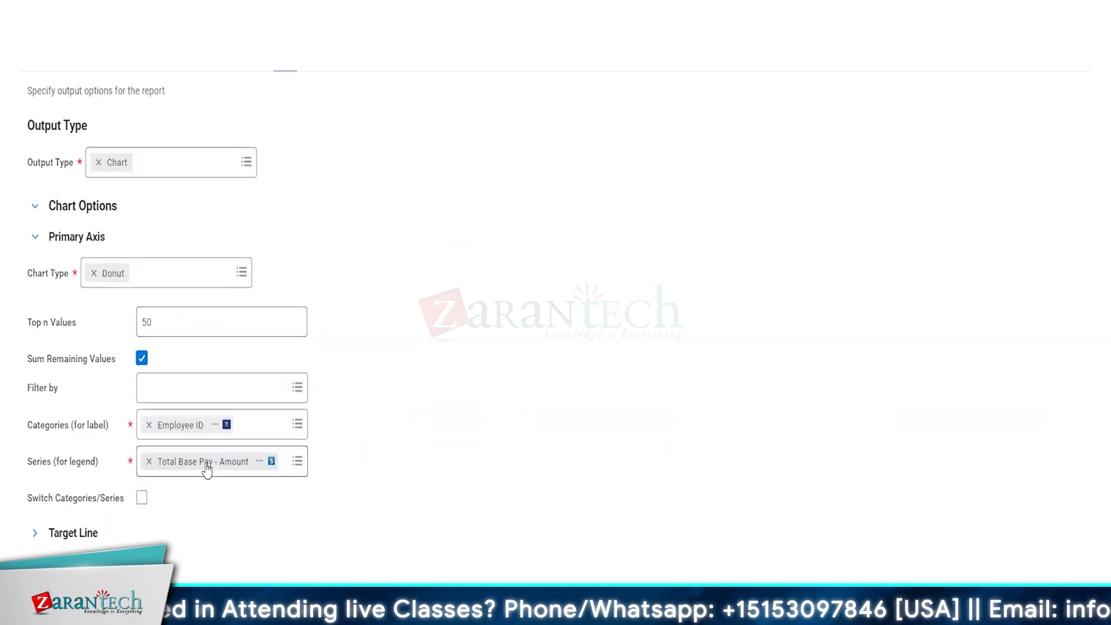
{"action": "scroll", "coordinate": [231, 411], "scroll_direction": "down", "scroll_amount": 1}
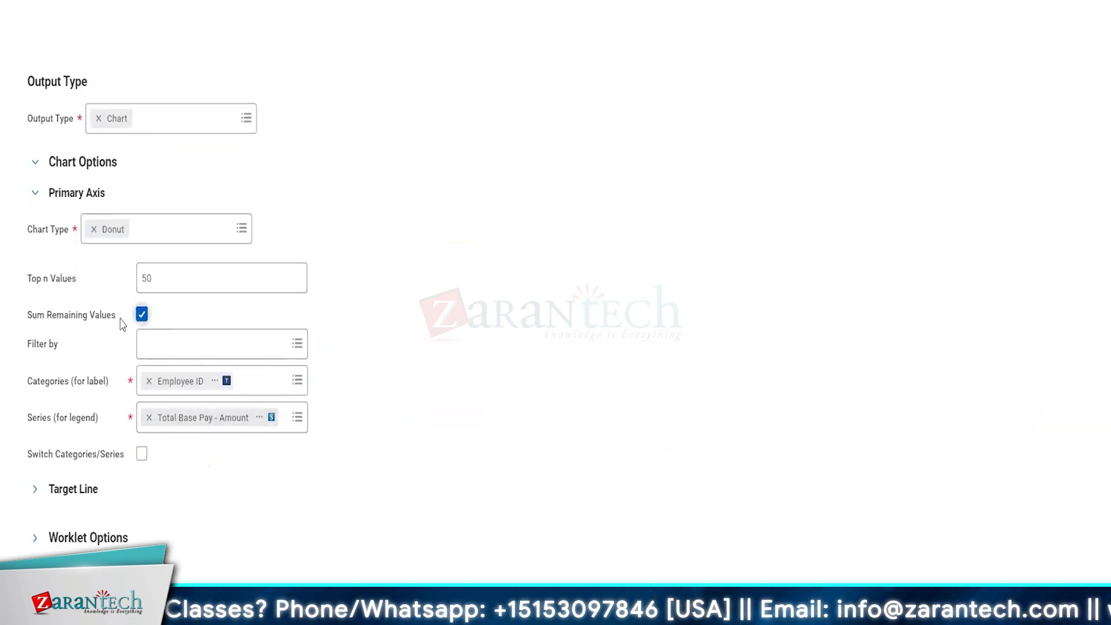
{"action": "left_click", "coordinate": [173, 248]}
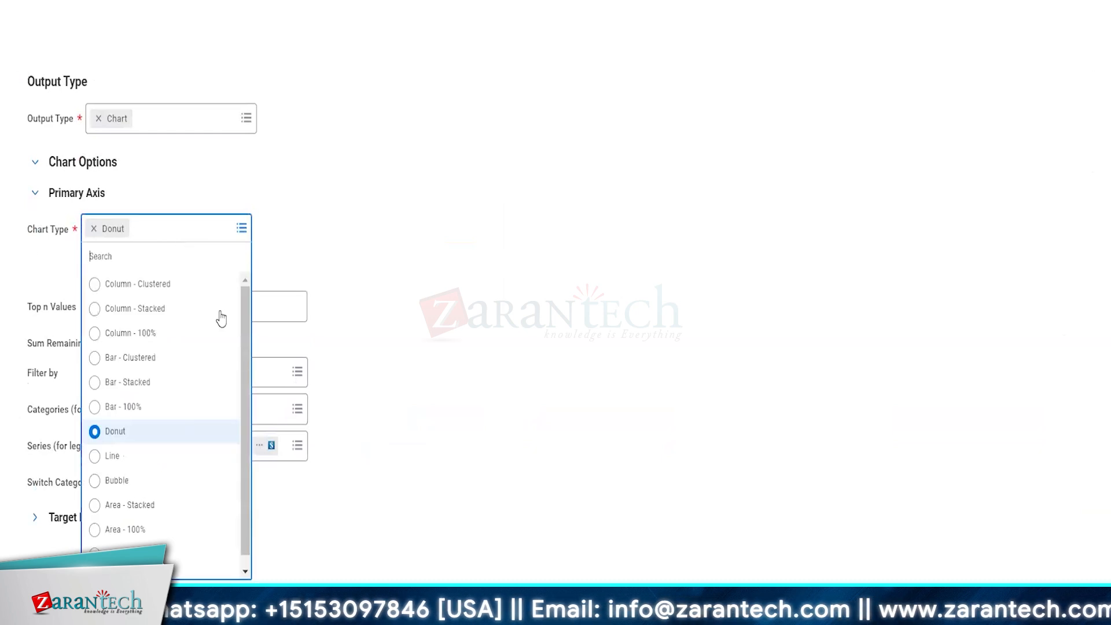
{"action": "left_click", "coordinate": [110, 435]}
{"action": "scroll", "coordinate": [97, 513], "scroll_direction": "down", "scroll_amount": 1}
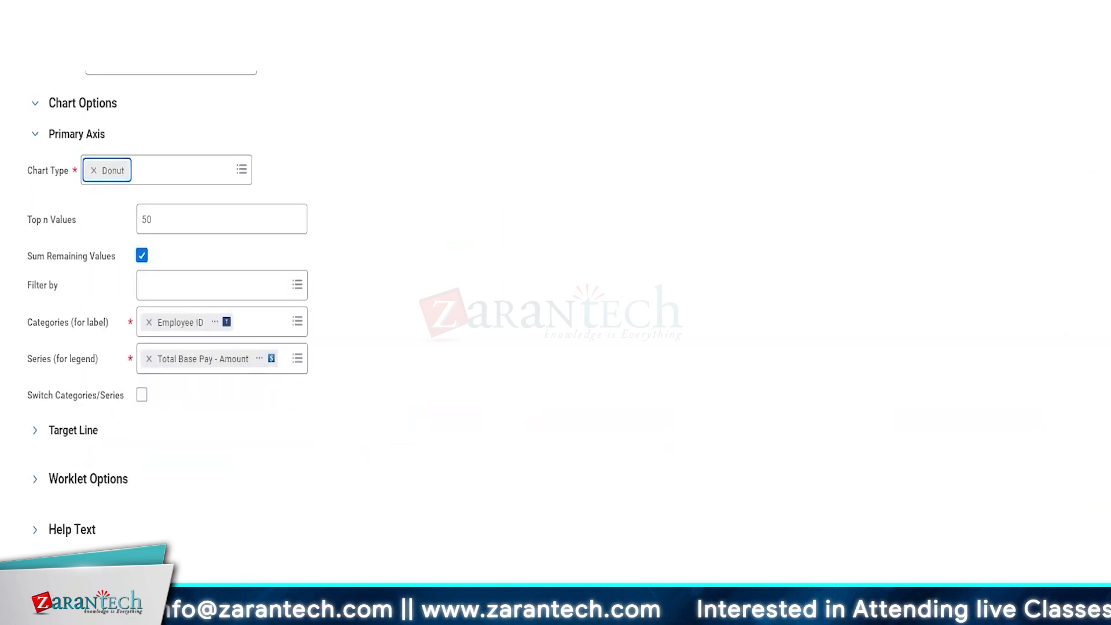
{"action": "left_click", "coordinate": [56, 602]}
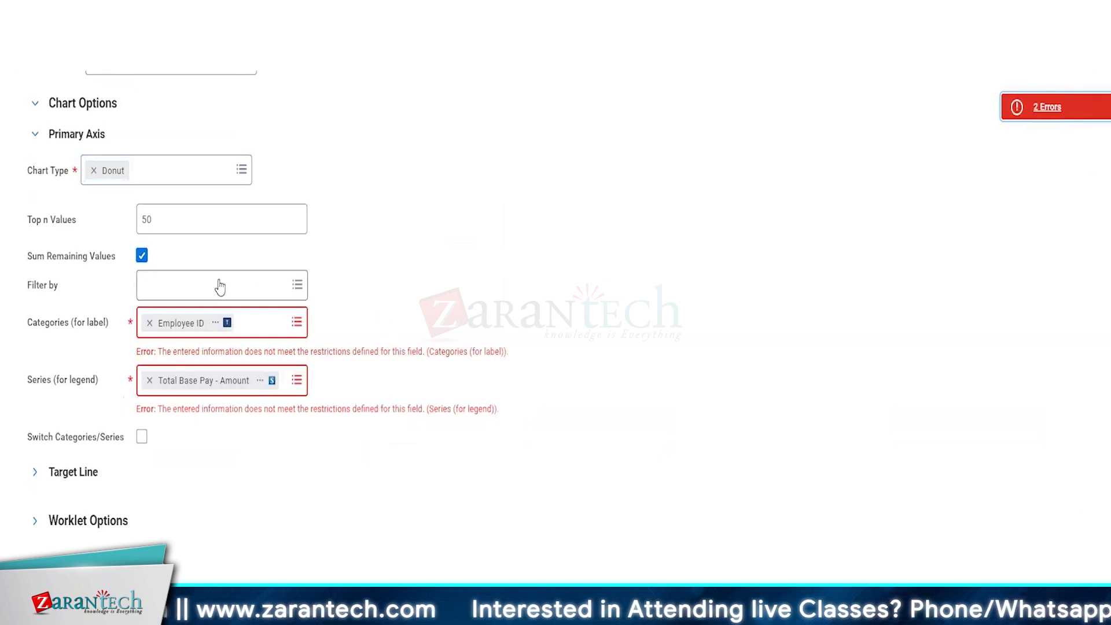
Step: Clear Employee ID and Total Base Pay - Amount, then try Gender and Legal Name as categories
{"action": "left_click", "coordinate": [148, 322]}
{"action": "left_click", "coordinate": [149, 359]}
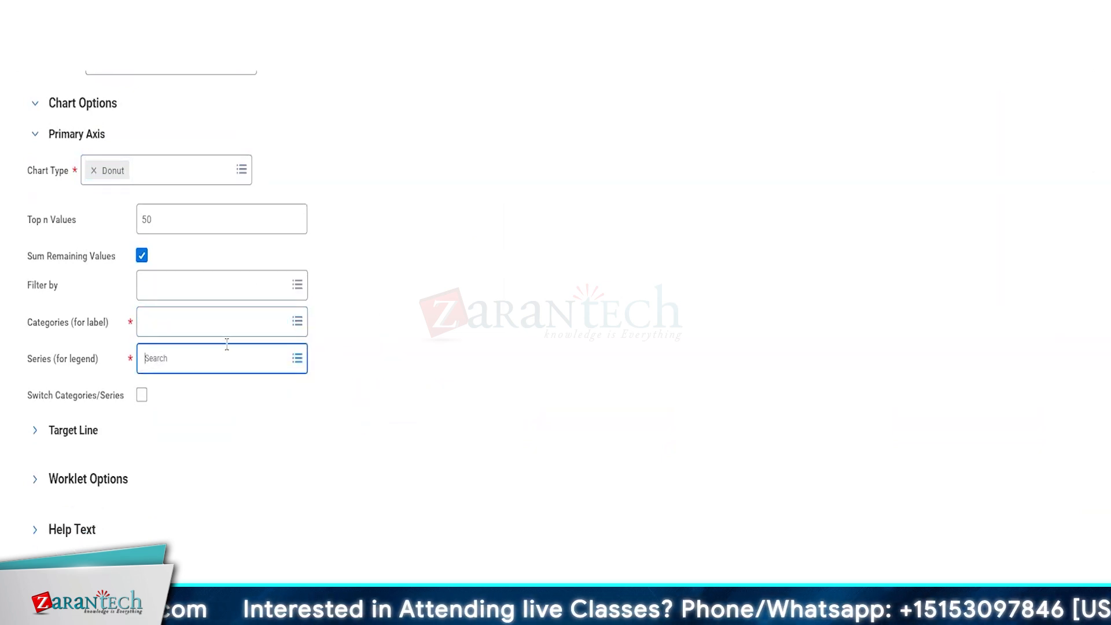
{"action": "left_click", "coordinate": [172, 331]}
{"action": "left_click", "coordinate": [173, 348]}
{"action": "left_click", "coordinate": [179, 351]}
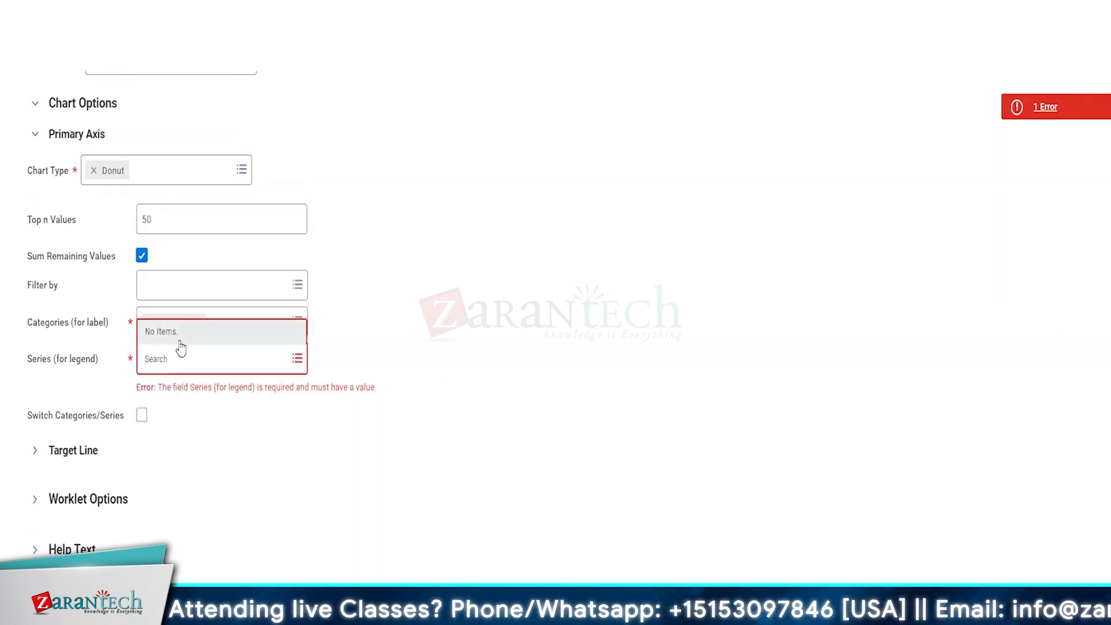
{"action": "left_click", "coordinate": [179, 349]}
{"action": "left_click", "coordinate": [186, 364]}
{"action": "left_click", "coordinate": [325, 345]}
{"action": "left_click", "coordinate": [249, 328]}
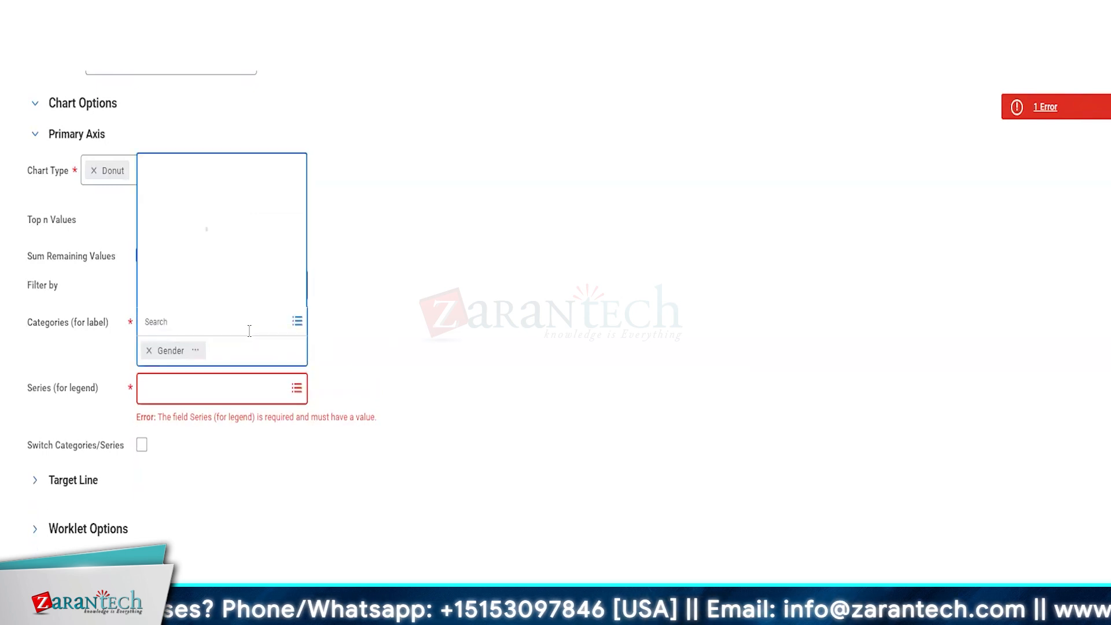
{"action": "left_click", "coordinate": [190, 294]}
{"action": "left_click", "coordinate": [194, 362]}
Step: Try Column - Clustered, then Bar - Stacked as the chart type
{"action": "left_click", "coordinate": [219, 176]}
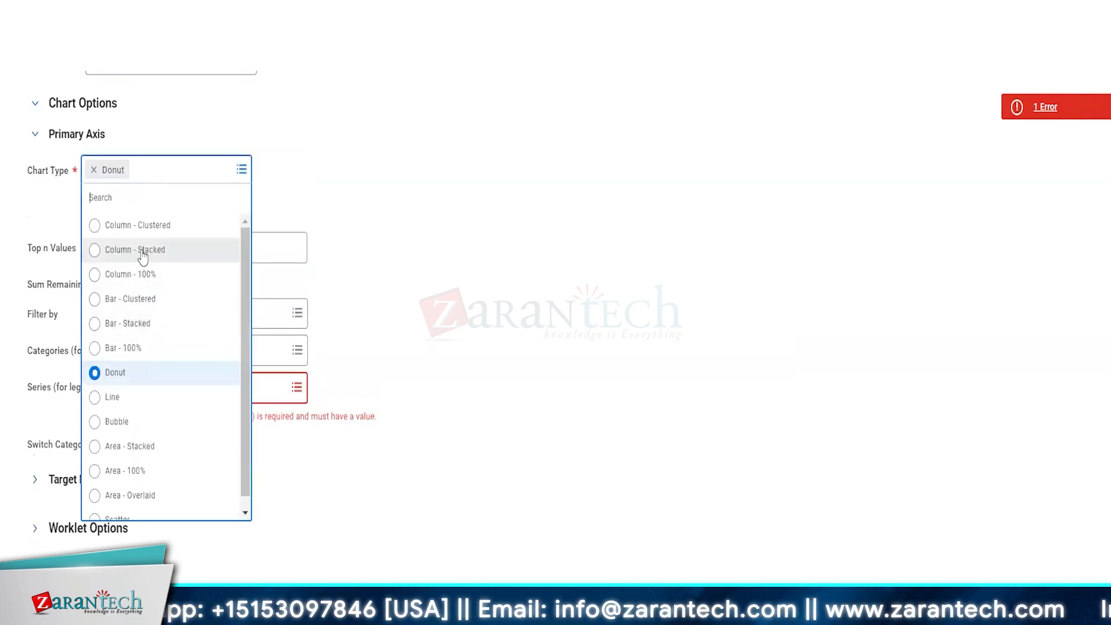
{"action": "left_click", "coordinate": [144, 227]}
{"action": "left_click", "coordinate": [259, 323]}
{"action": "left_click", "coordinate": [184, 254]}
{"action": "left_click", "coordinate": [181, 364]}
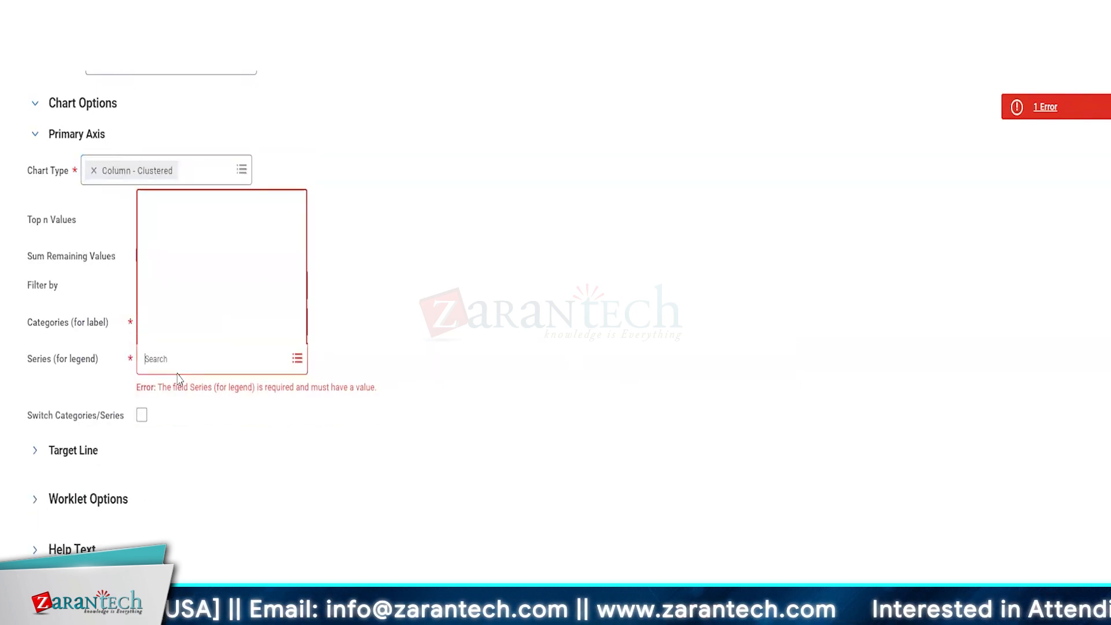
{"action": "left_click", "coordinate": [421, 457]}
{"action": "left_click", "coordinate": [94, 170]}
{"action": "left_click", "coordinate": [102, 174]}
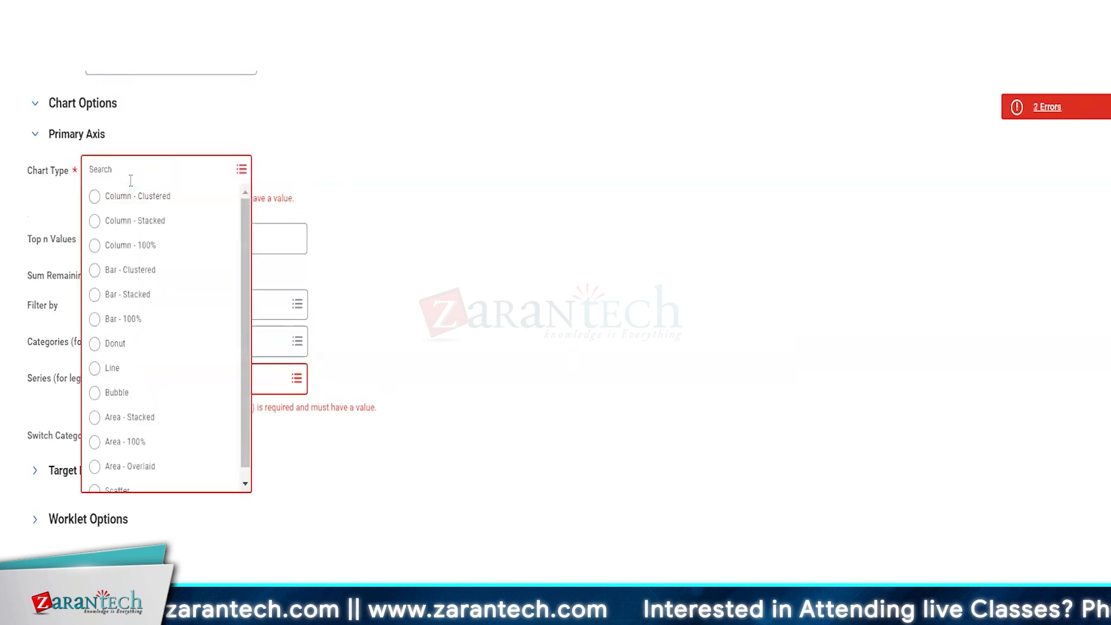
{"action": "left_click", "coordinate": [108, 293]}
Step: Re-pick Gender as the categories, then discard all unsaved chart changes
{"action": "left_click", "coordinate": [149, 322]}
{"action": "left_click", "coordinate": [165, 363]}
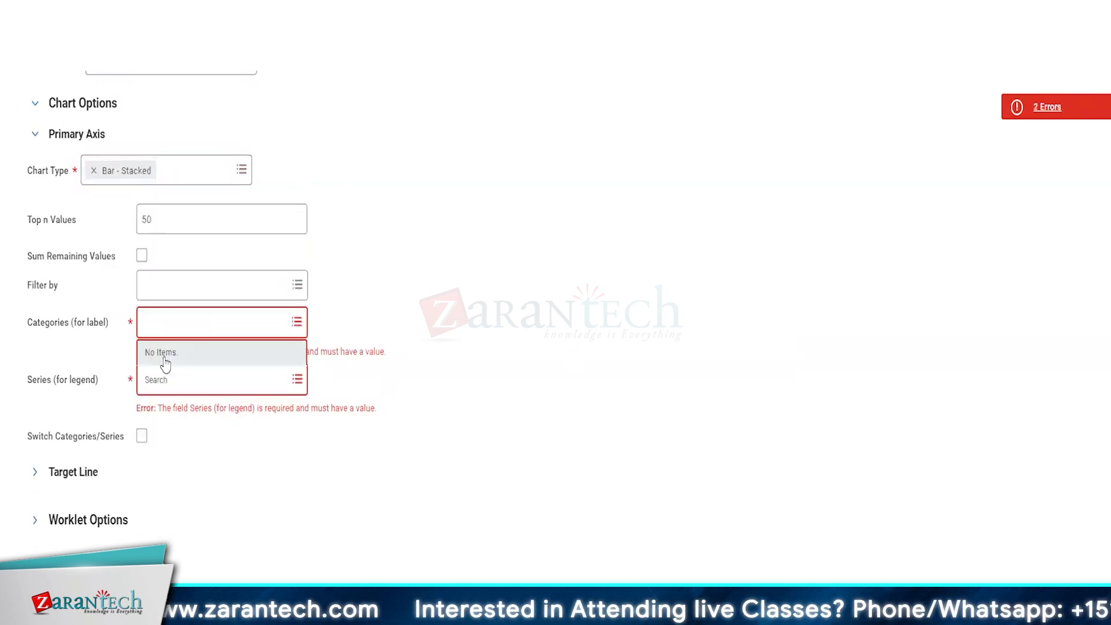
{"action": "left_click", "coordinate": [169, 327]}
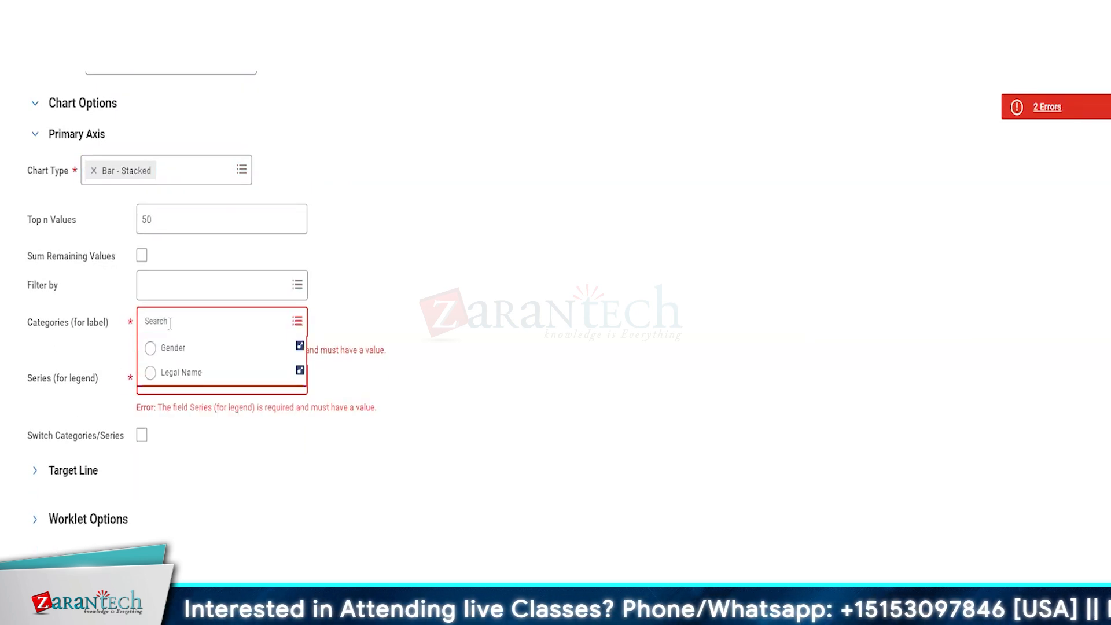
{"action": "left_click", "coordinate": [175, 347]}
{"action": "left_click", "coordinate": [212, 364]}
{"action": "left_click", "coordinate": [368, 462]}
{"action": "key", "text": "Escape"}
{"action": "left_click", "coordinate": [506, 367]}
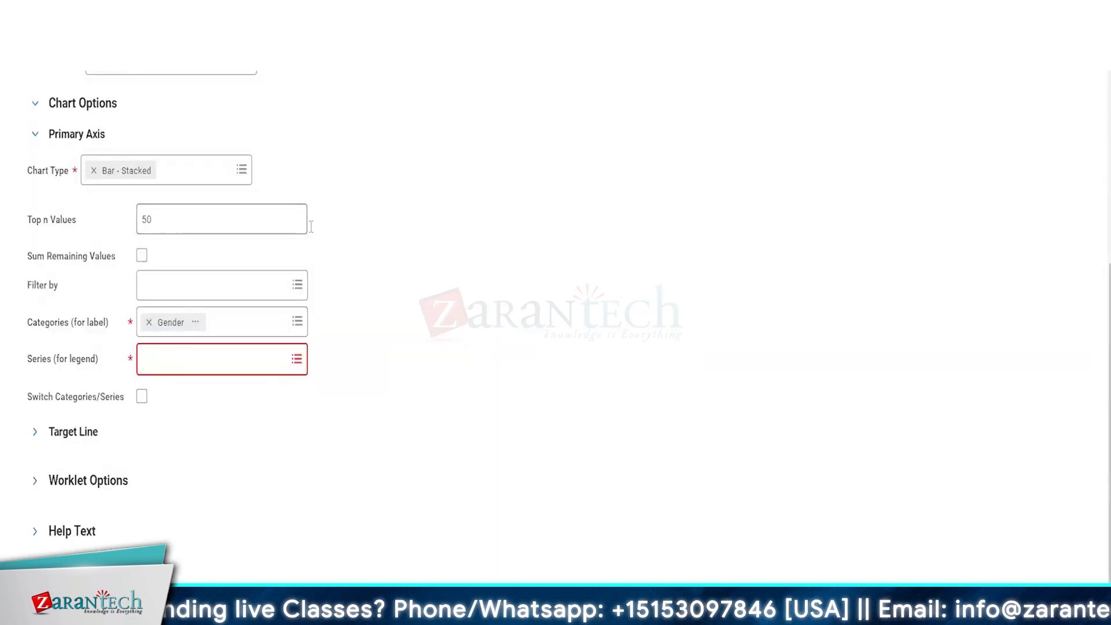
{"action": "left_click", "coordinate": [162, 100]}
Step: Edit the custom report, setting the second column to Gender and output type to Table
{"action": "mouse_move", "coordinate": [184, 142]}
{"action": "left_click", "coordinate": [311, 146]}
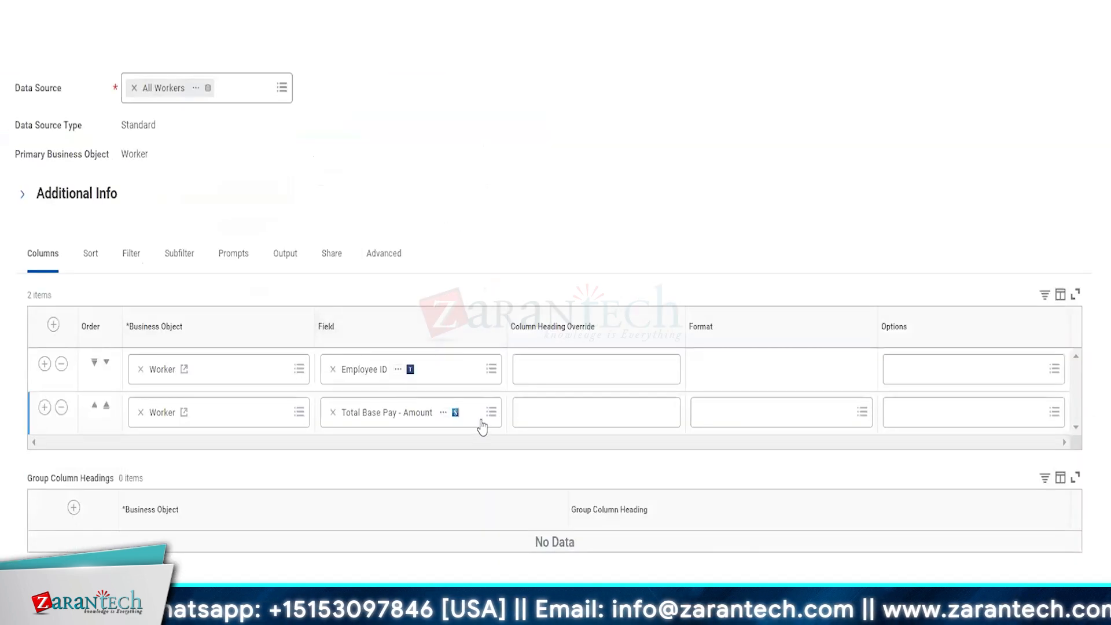
{"action": "left_click", "coordinate": [394, 408]}
{"action": "type", "text": "ge"}
{"action": "key", "text": "Return"}
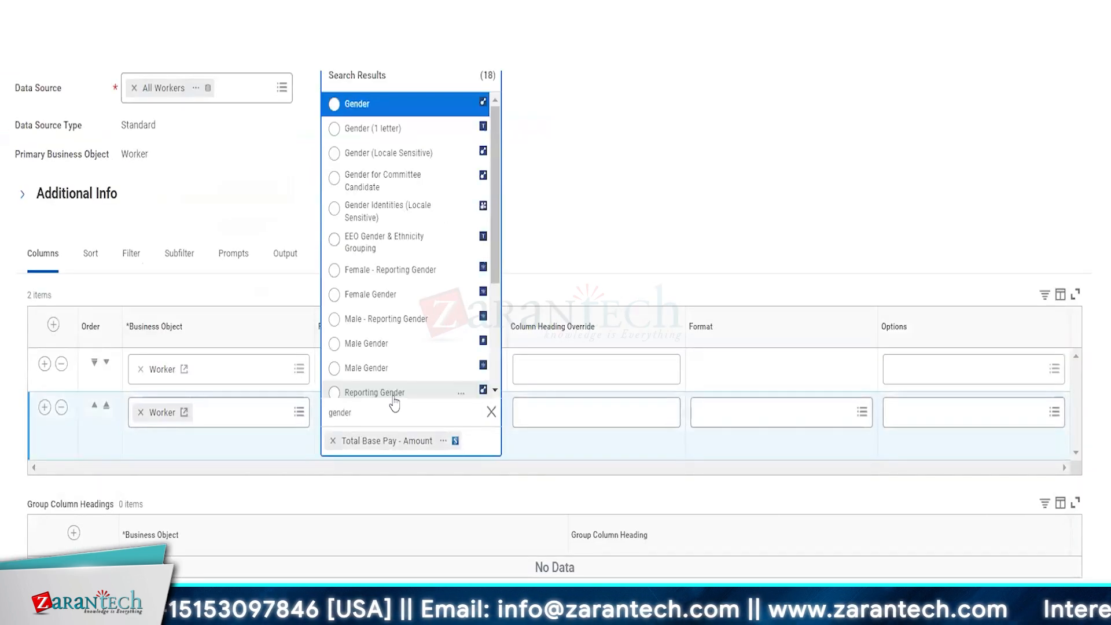
{"action": "key", "text": "Return"}
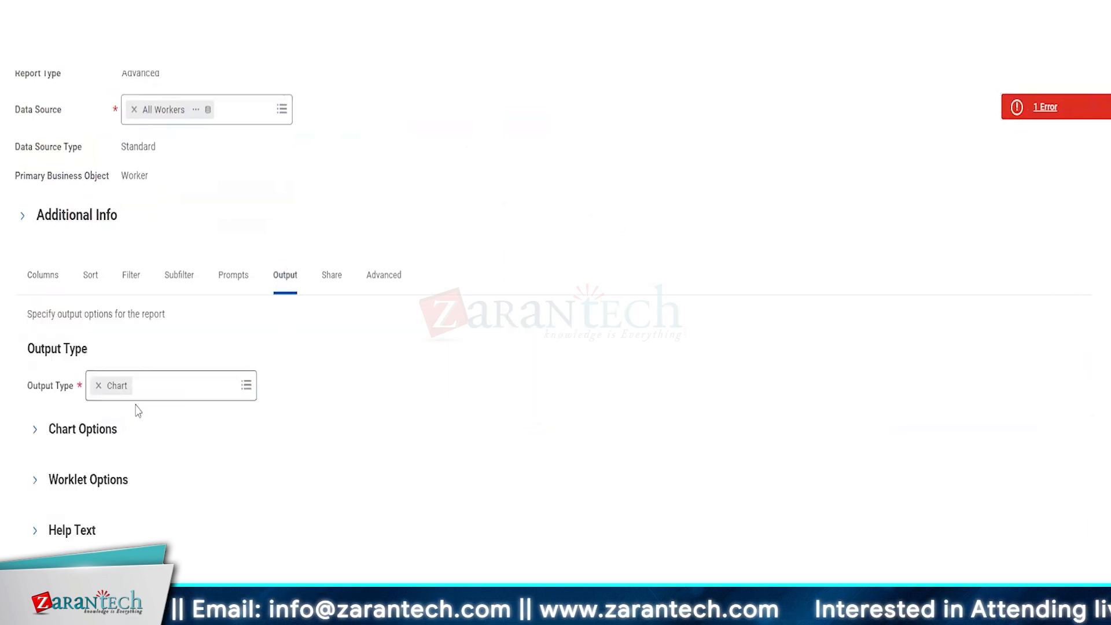
{"action": "left_click", "coordinate": [137, 405]}
{"action": "left_click", "coordinate": [176, 389]}
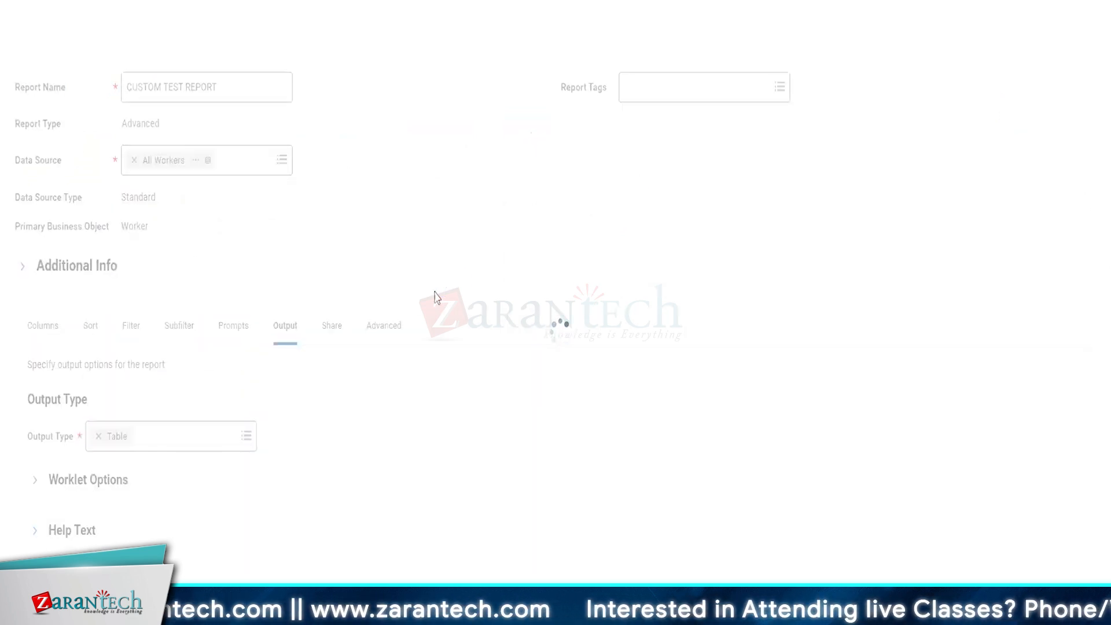
Step: Reopen the report for editing and bring up its Output Type choices
{"action": "left_click", "coordinate": [277, 98]}
{"action": "mouse_move", "coordinate": [331, 156]}
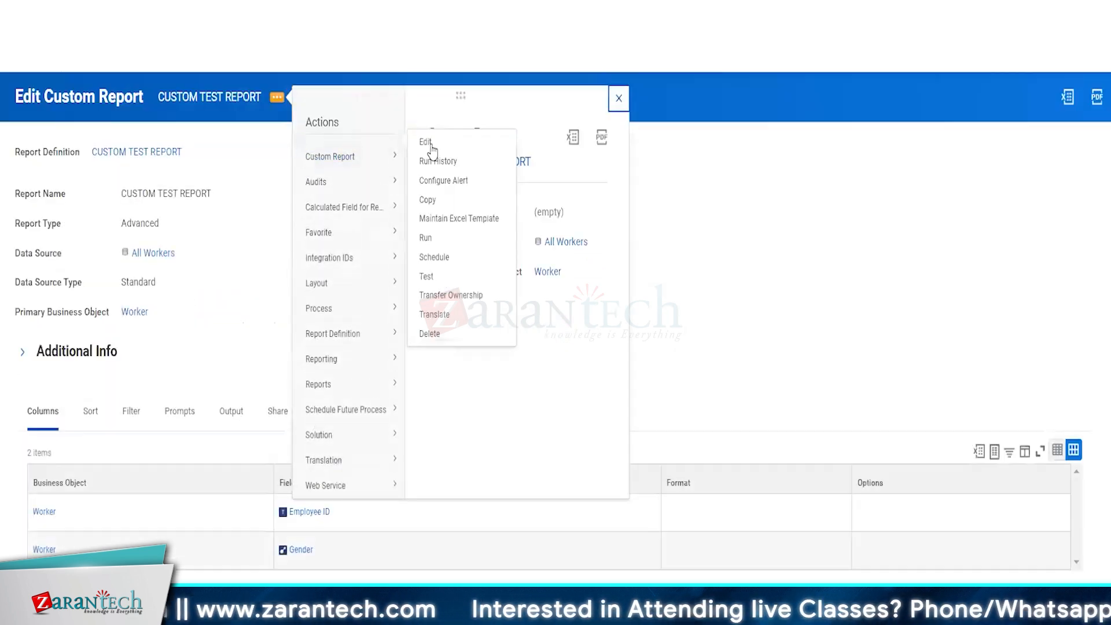
{"action": "left_click", "coordinate": [432, 145]}
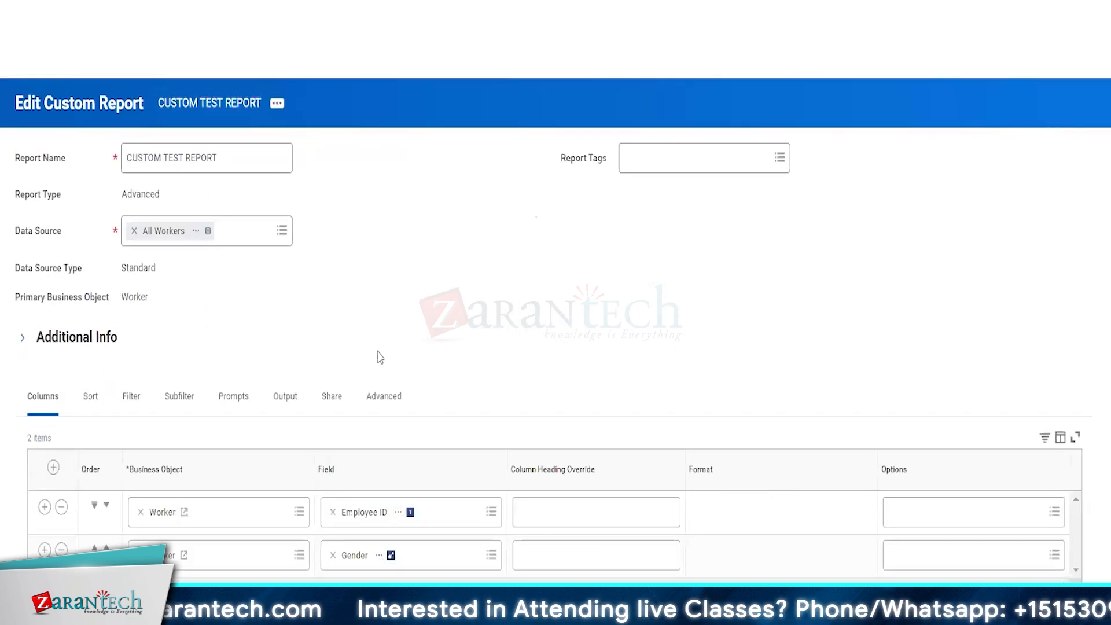
{"action": "left_click", "coordinate": [286, 394]}
{"action": "scroll", "coordinate": [255, 431], "scroll_direction": "down", "scroll_amount": 1}
{"action": "left_click", "coordinate": [246, 436]}
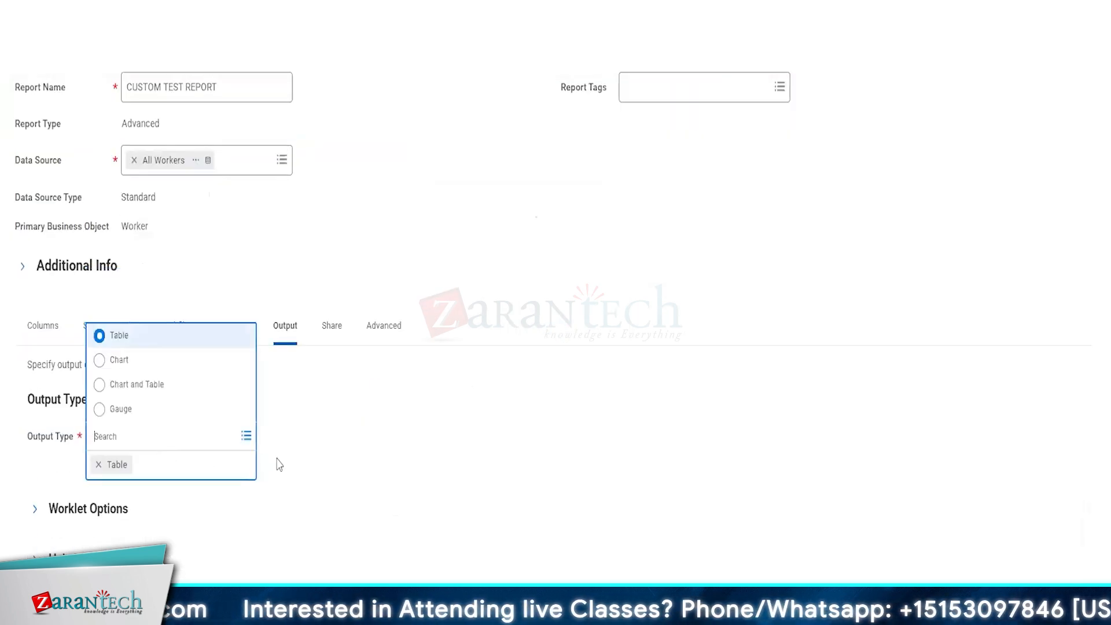
Step: Set the output type to Chart and Table and expand Chart Options
{"action": "left_click", "coordinate": [132, 386]}
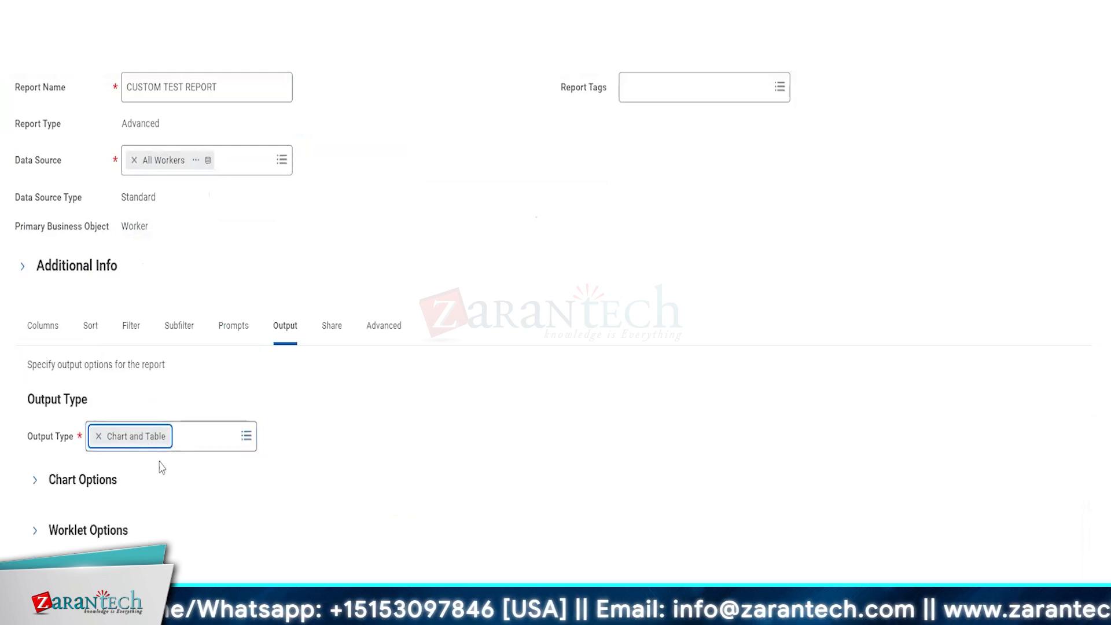
{"action": "left_click", "coordinate": [93, 480]}
{"action": "scroll", "coordinate": [427, 438], "scroll_direction": "down", "scroll_amount": 4}
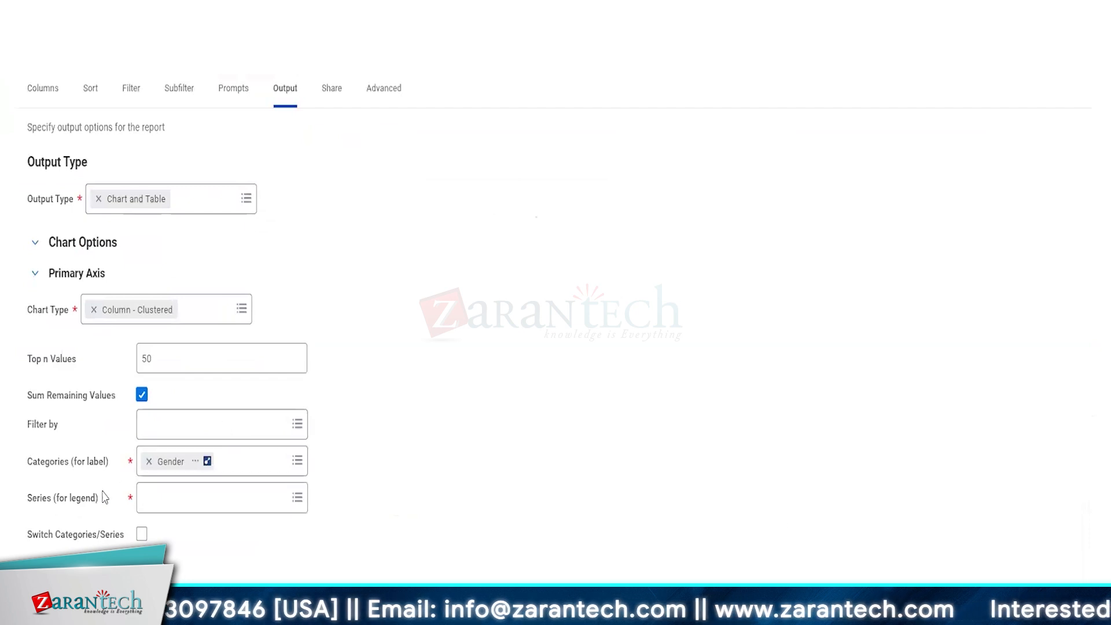
{"action": "left_click", "coordinate": [164, 500]}
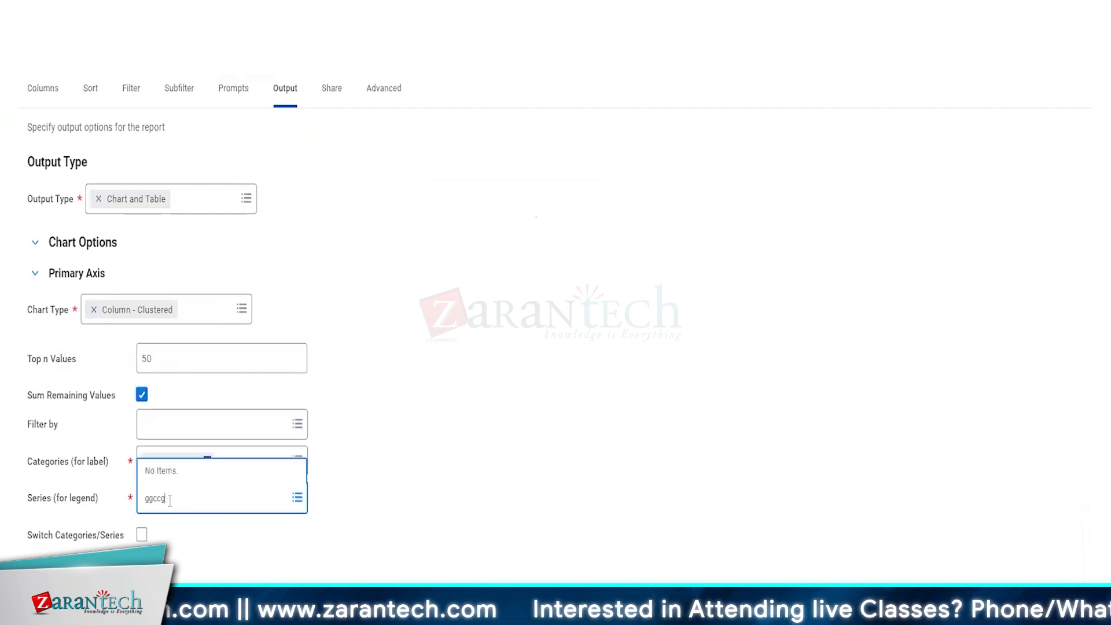
{"action": "left_click", "coordinate": [550, 518]}
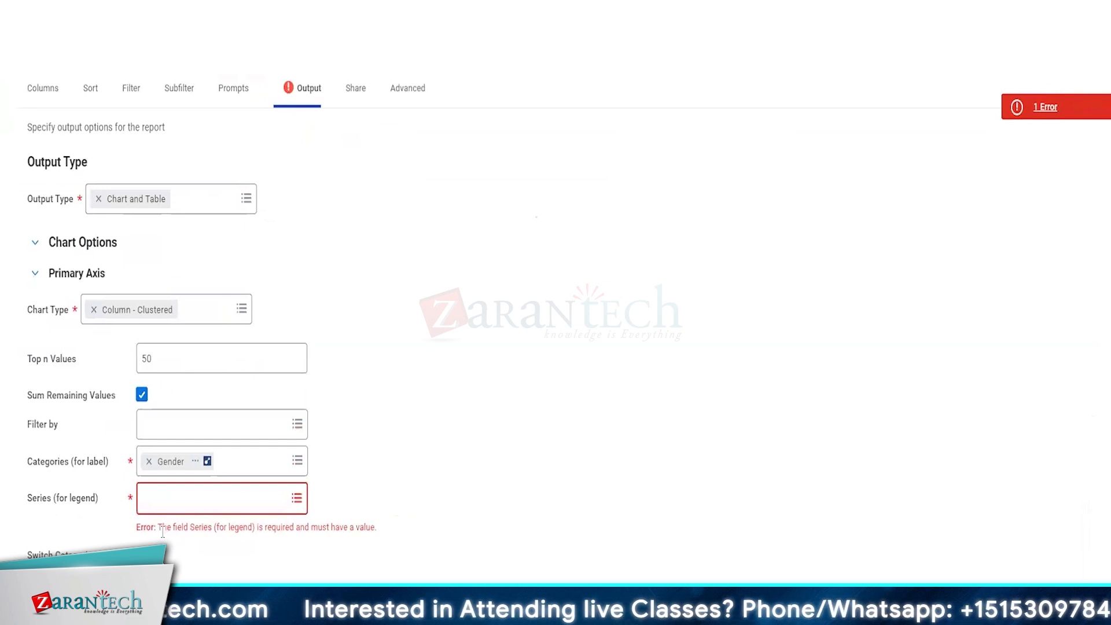
{"action": "scroll", "coordinate": [365, 524], "scroll_direction": "down", "scroll_amount": 1}
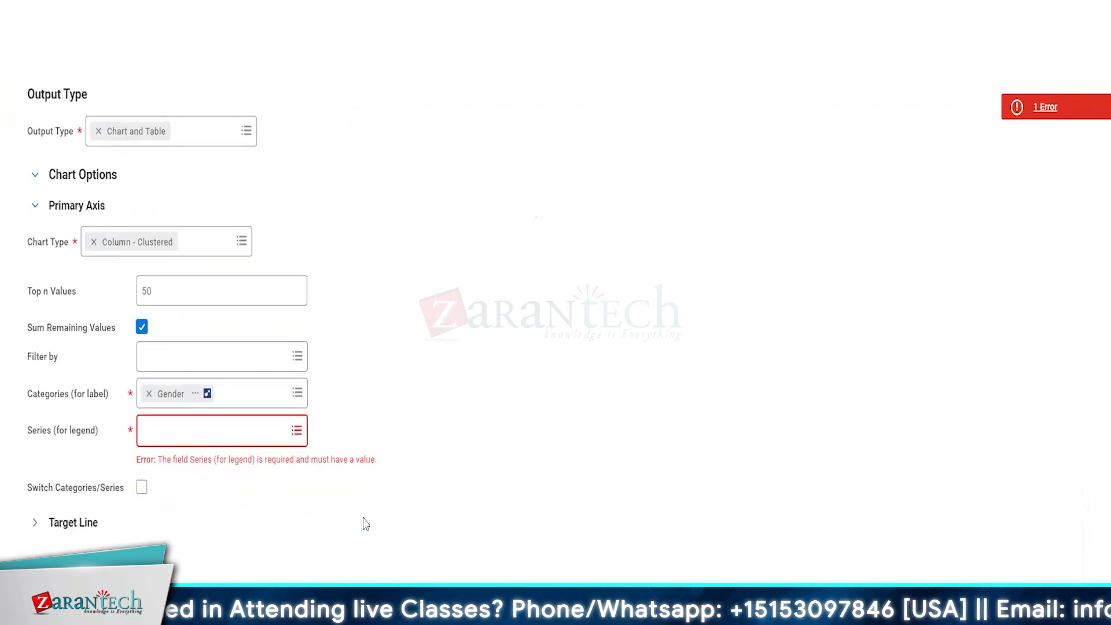
{"action": "left_click", "coordinate": [139, 488]}
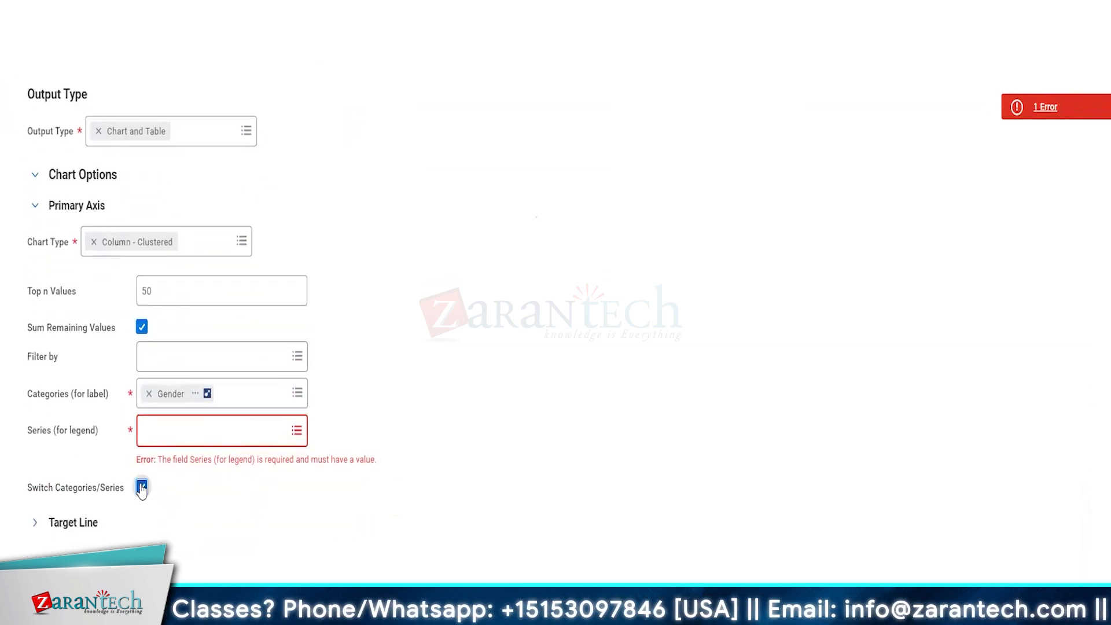
{"action": "left_click", "coordinate": [223, 435]}
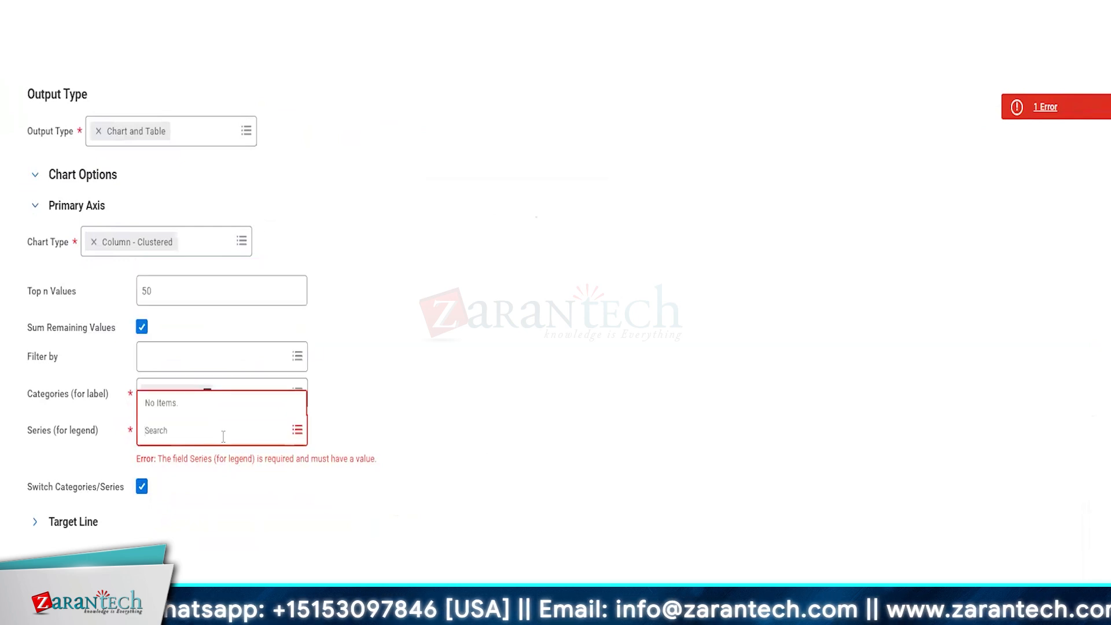
{"action": "left_click", "coordinate": [141, 486]}
{"action": "left_click", "coordinate": [220, 357]}
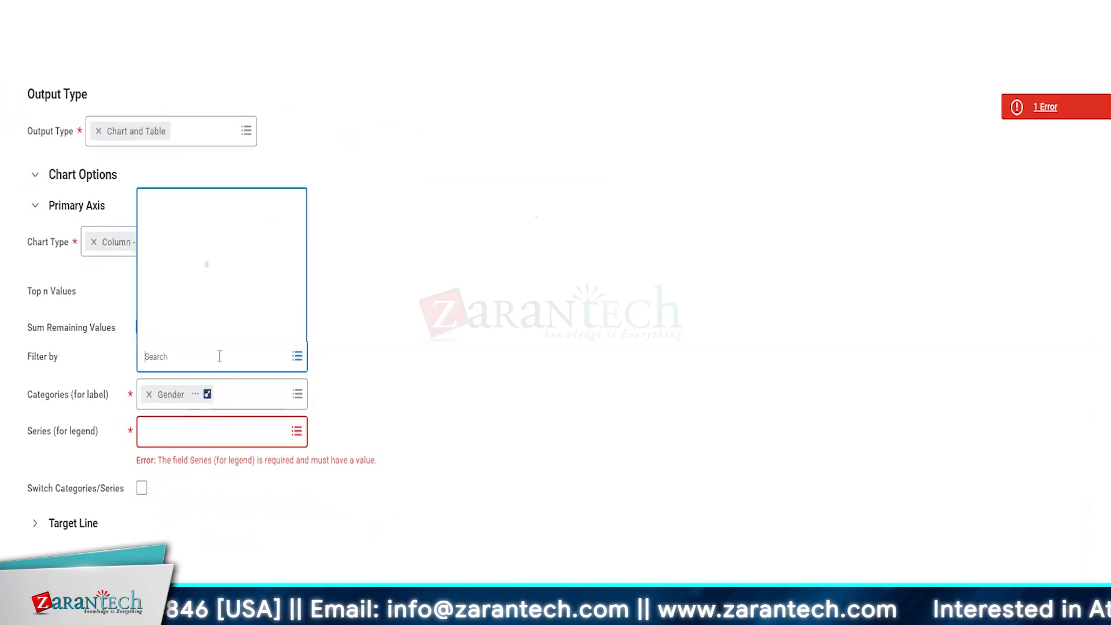
{"action": "left_click", "coordinate": [508, 409]}
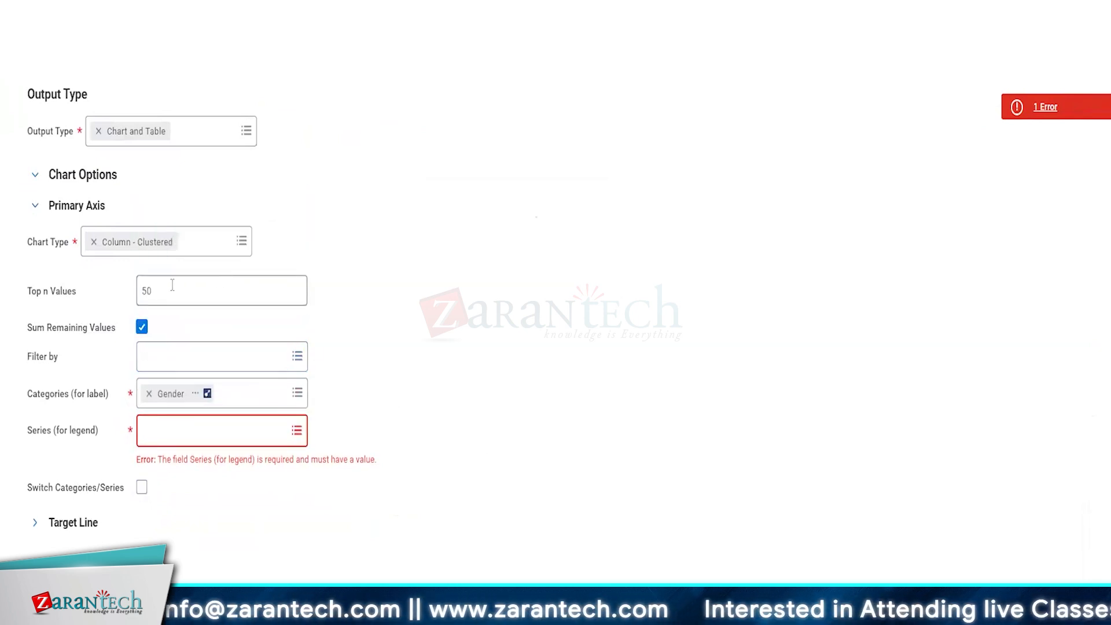
Step: Turn off Sum Remaining Values and set the chart type to Donut
{"action": "left_click", "coordinate": [141, 327]}
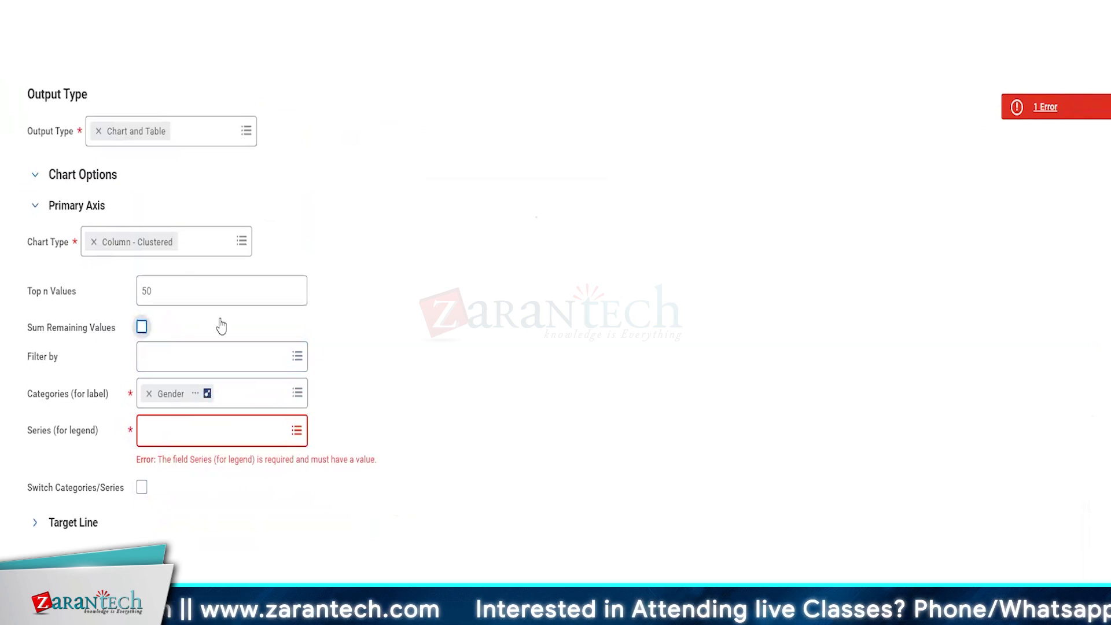
{"action": "left_click", "coordinate": [230, 439]}
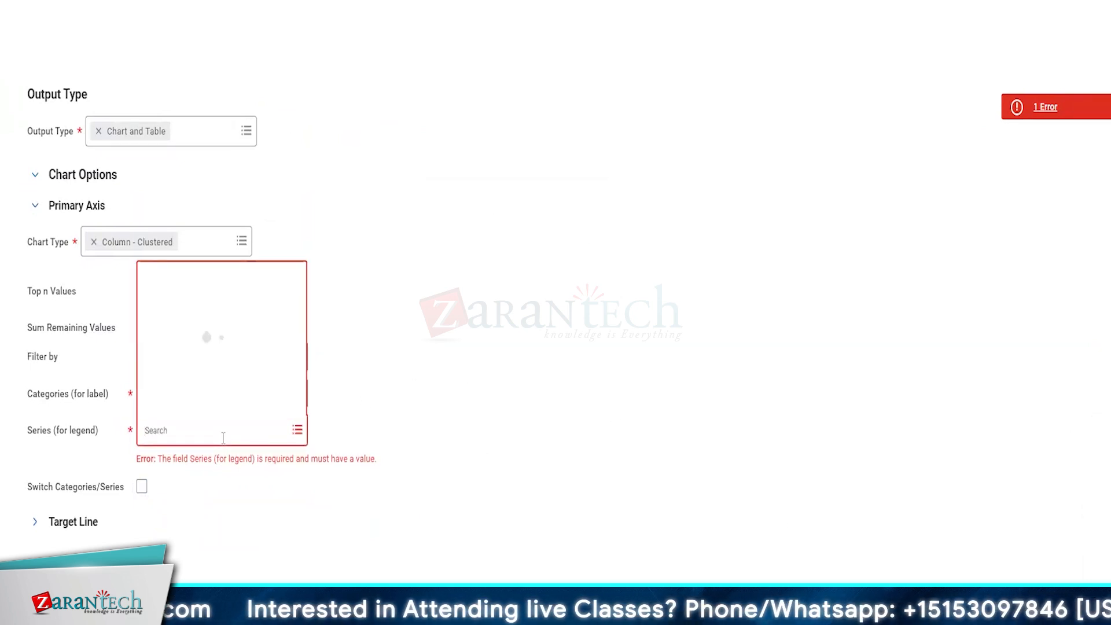
{"action": "left_click", "coordinate": [449, 469]}
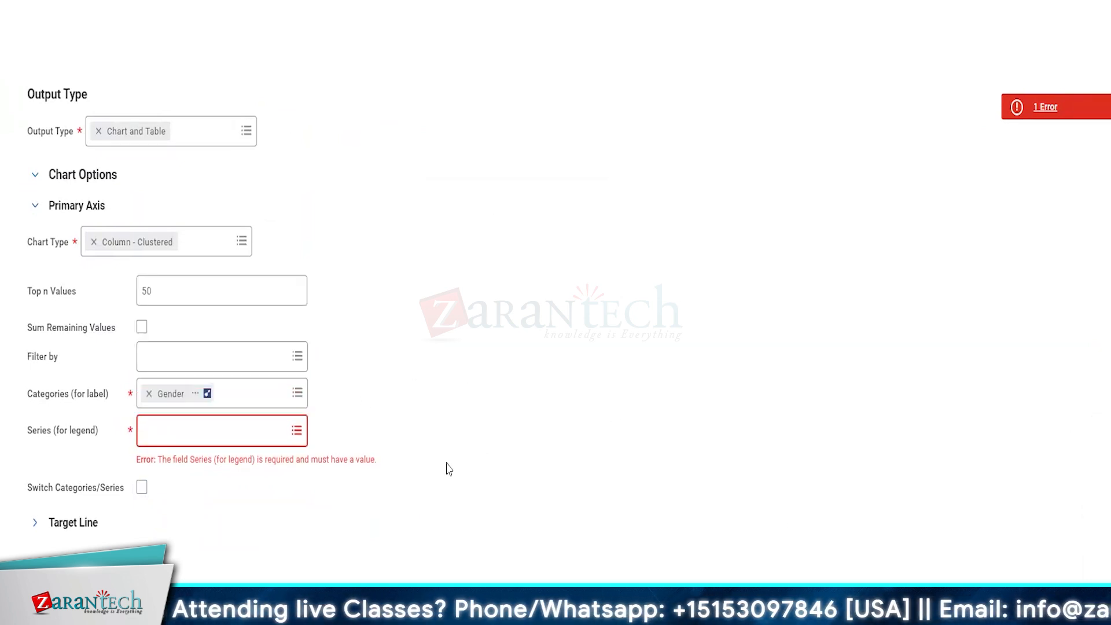
{"action": "left_click", "coordinate": [220, 234]}
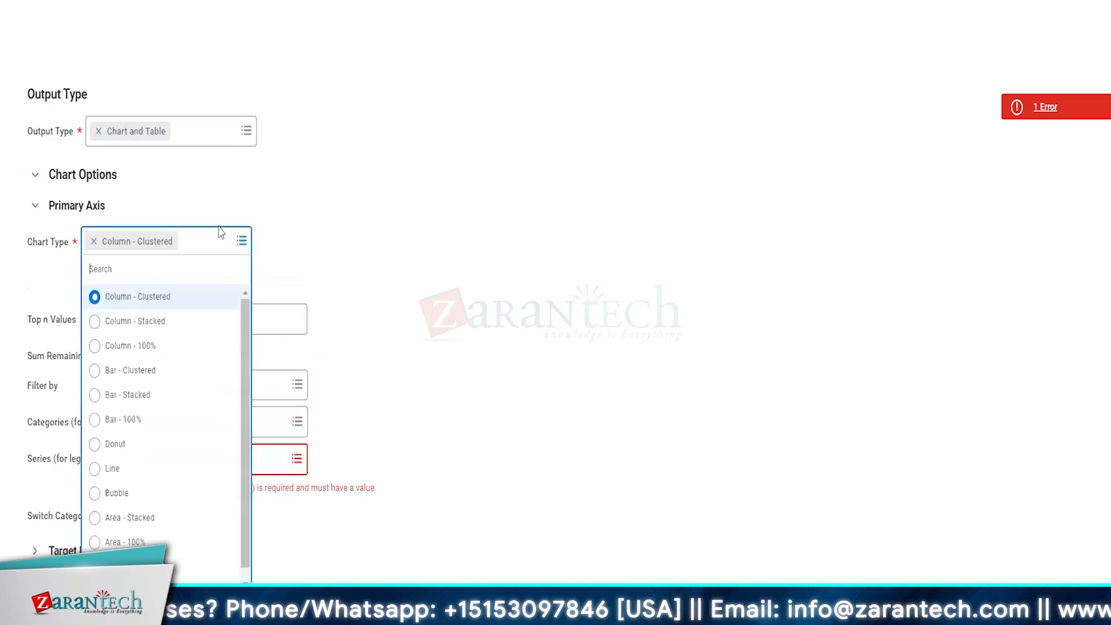
{"action": "left_click", "coordinate": [116, 440]}
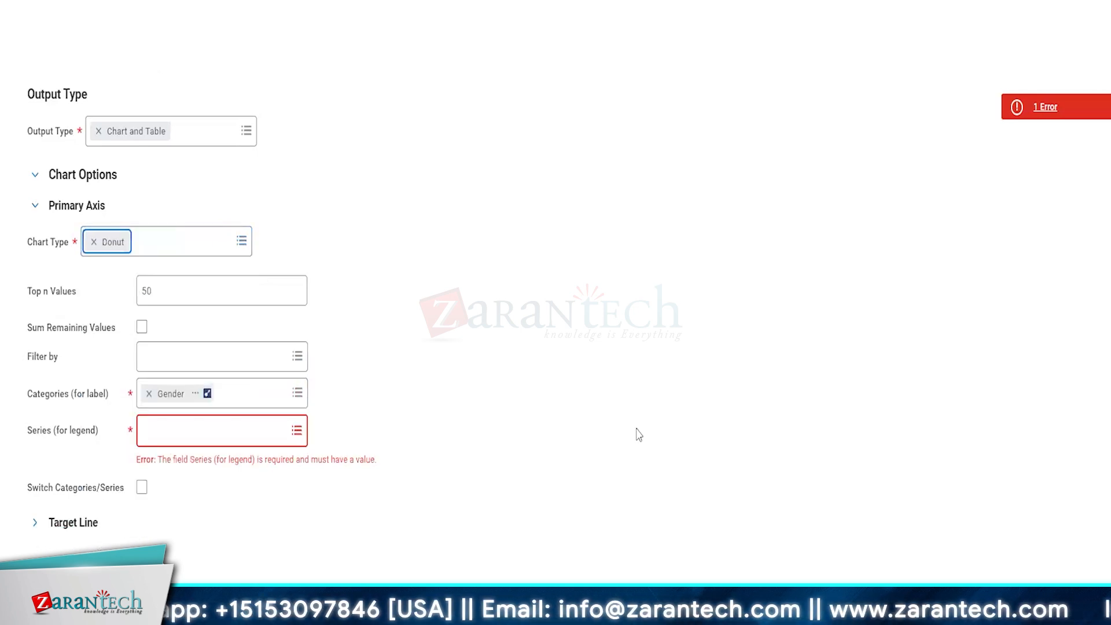
{"action": "left_click", "coordinate": [197, 394]}
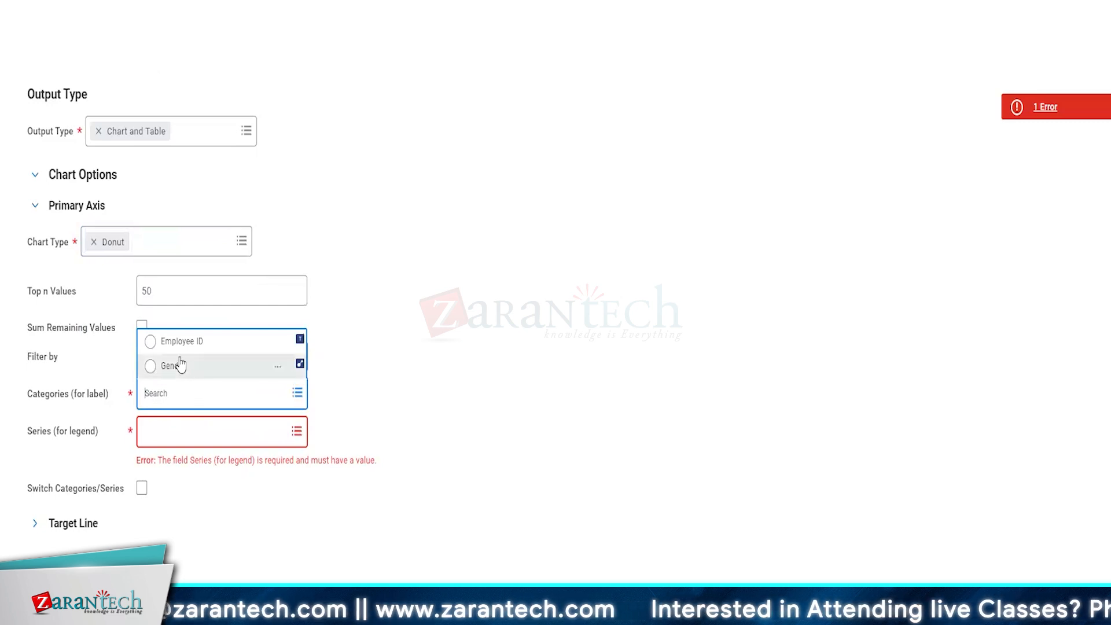
{"action": "left_click", "coordinate": [176, 347]}
{"action": "left_click", "coordinate": [177, 432]}
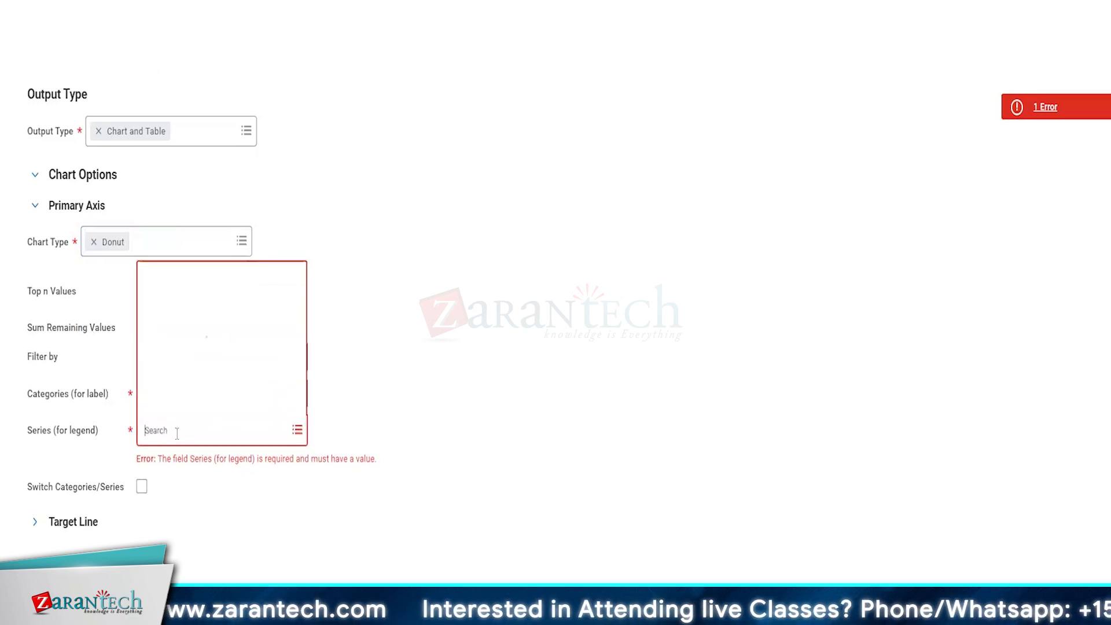
{"action": "left_click", "coordinate": [427, 420]}
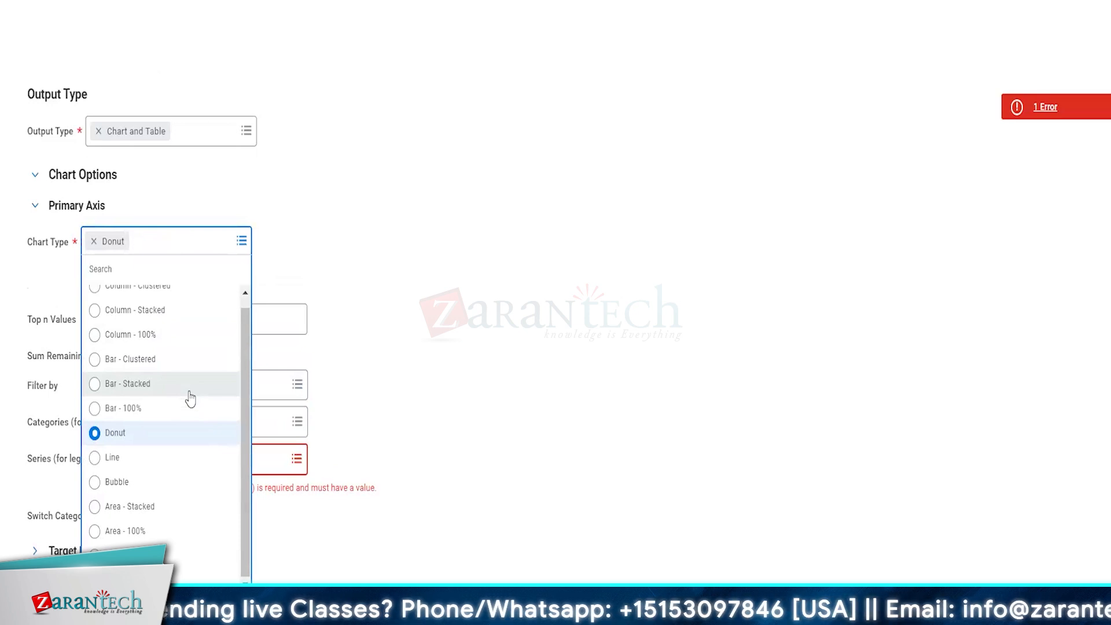
Step: Close the chart type list with Donut kept as the chart type
{"action": "scroll", "coordinate": [189, 399], "scroll_direction": "up", "scroll_amount": 1}
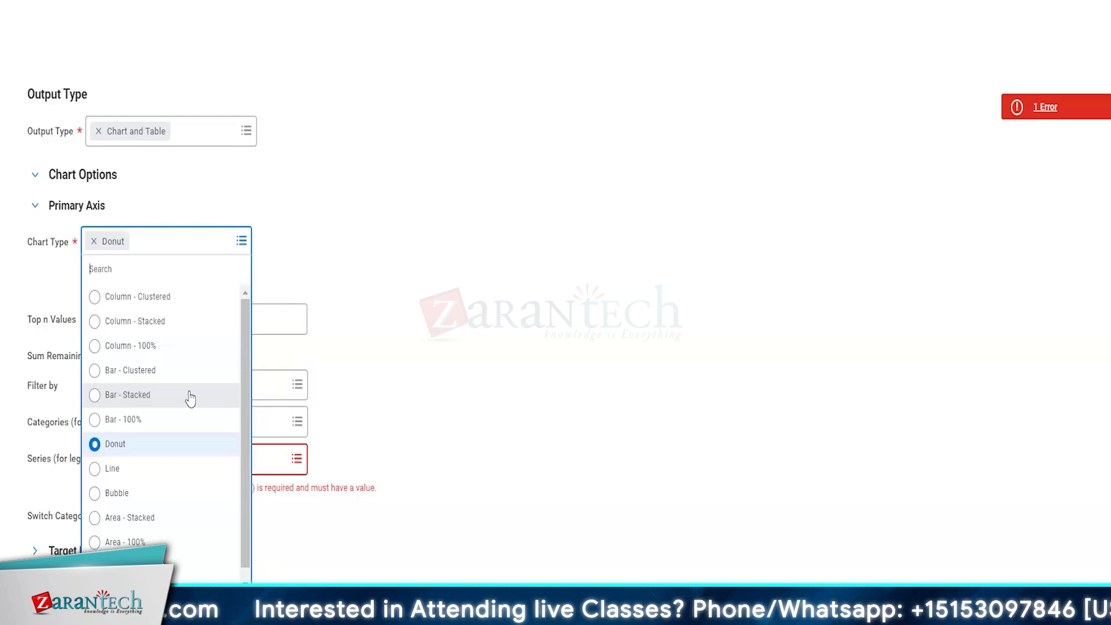
{"action": "left_click", "coordinate": [508, 402]}
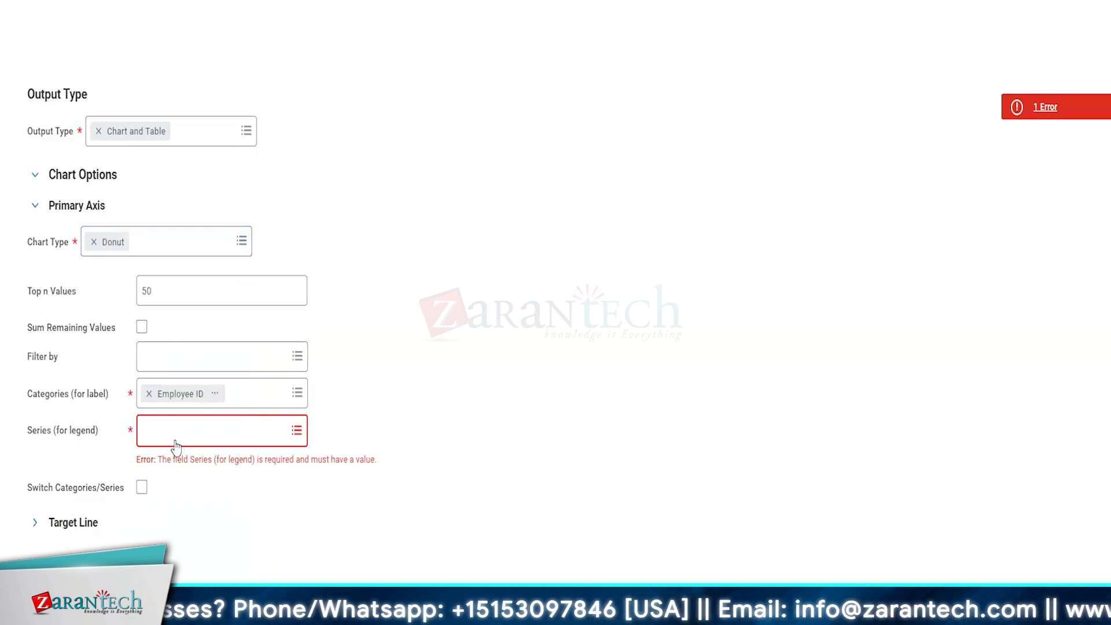
Step: Collapse and re-expand Chart Options, then show the Employee ID and Gender column list
{"action": "scroll", "coordinate": [347, 434], "scroll_direction": "up", "scroll_amount": 5}
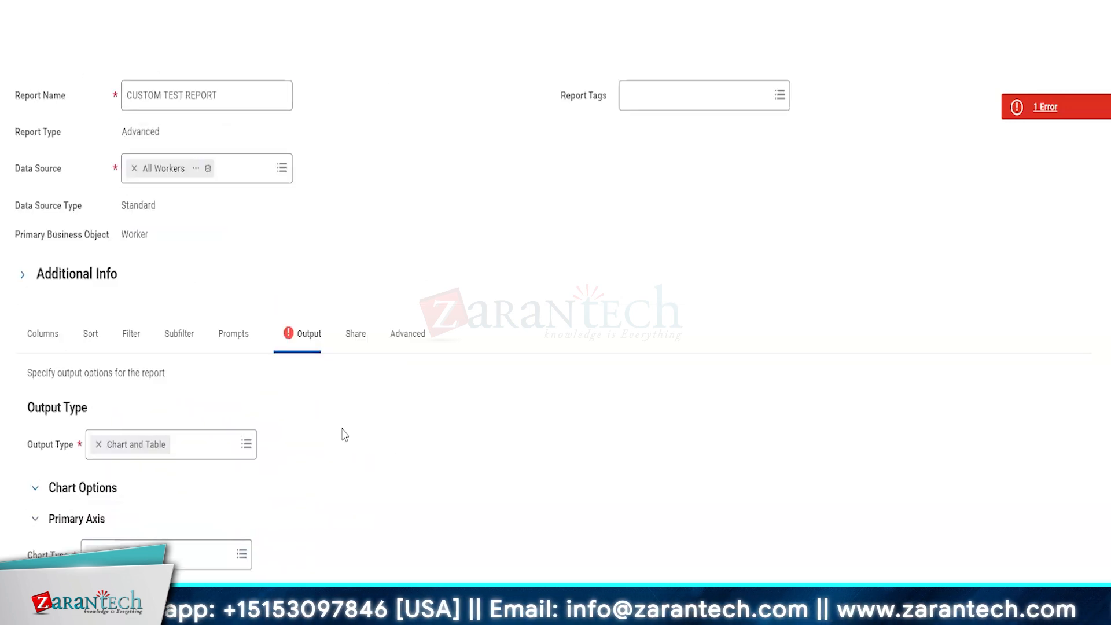
{"action": "scroll", "coordinate": [303, 572], "scroll_direction": "down", "scroll_amount": 2}
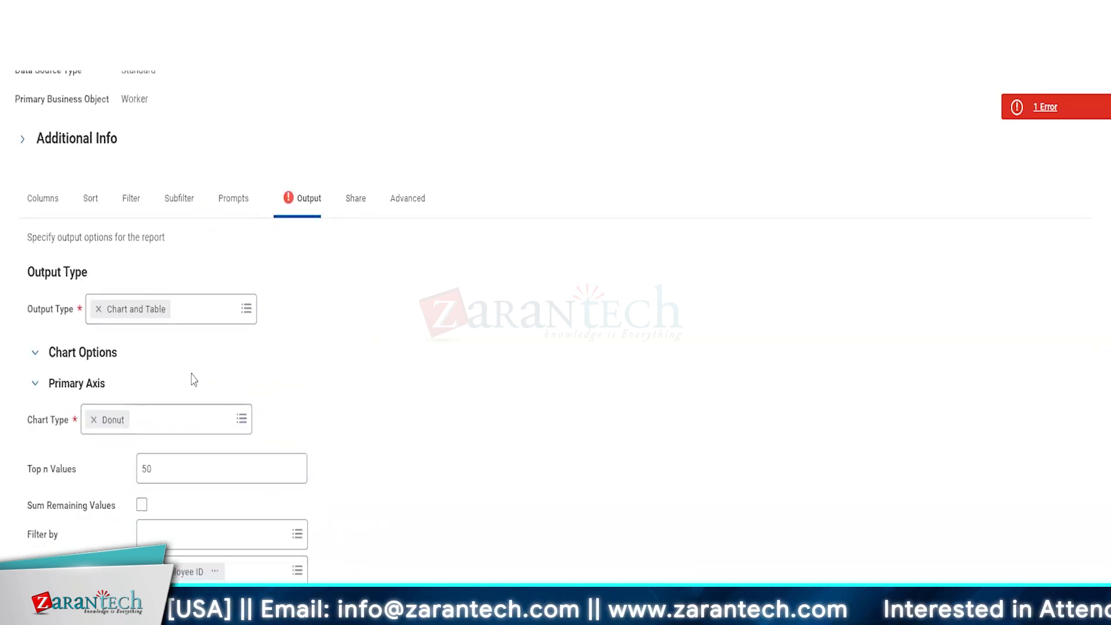
{"action": "left_click", "coordinate": [64, 354]}
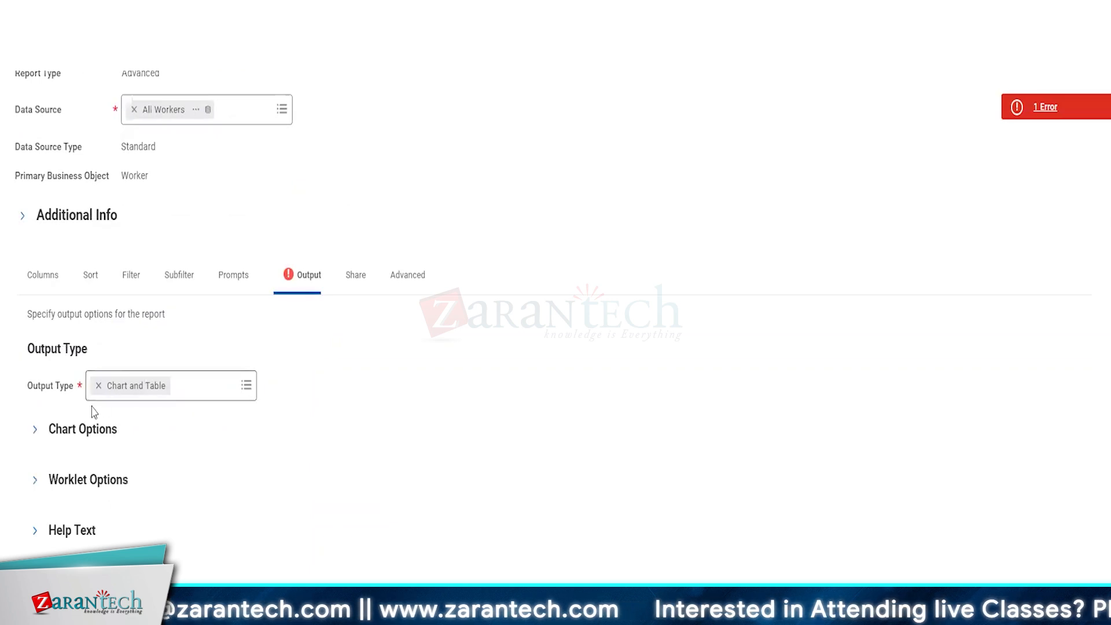
{"action": "left_click", "coordinate": [92, 427]}
{"action": "scroll", "coordinate": [204, 425], "scroll_direction": "down", "scroll_amount": 4}
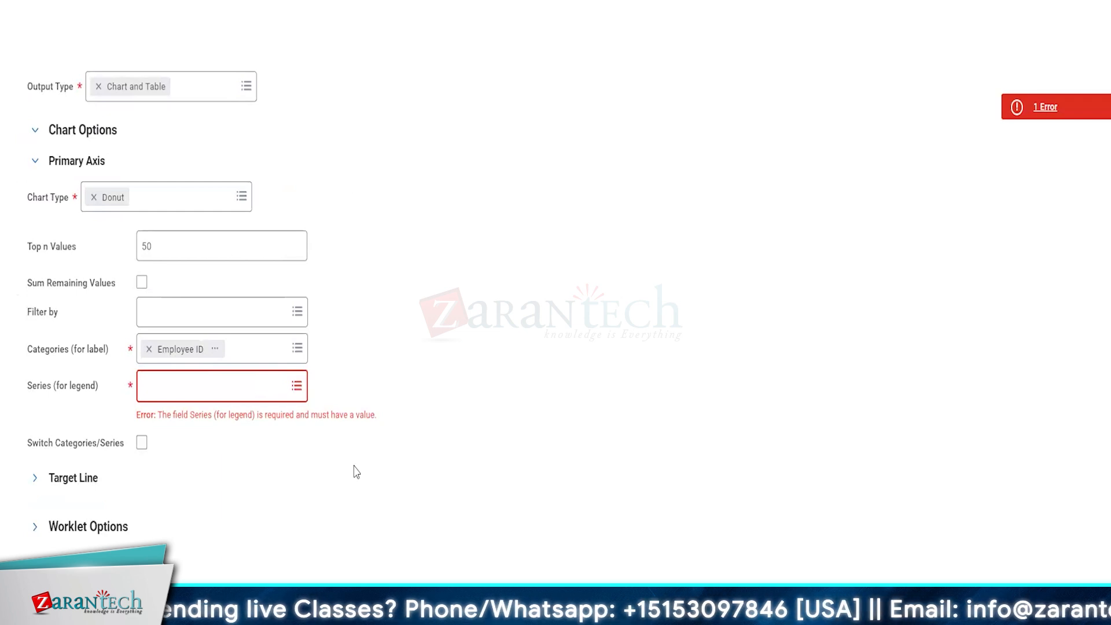
{"action": "scroll", "coordinate": [180, 402], "scroll_direction": "up", "scroll_amount": 4}
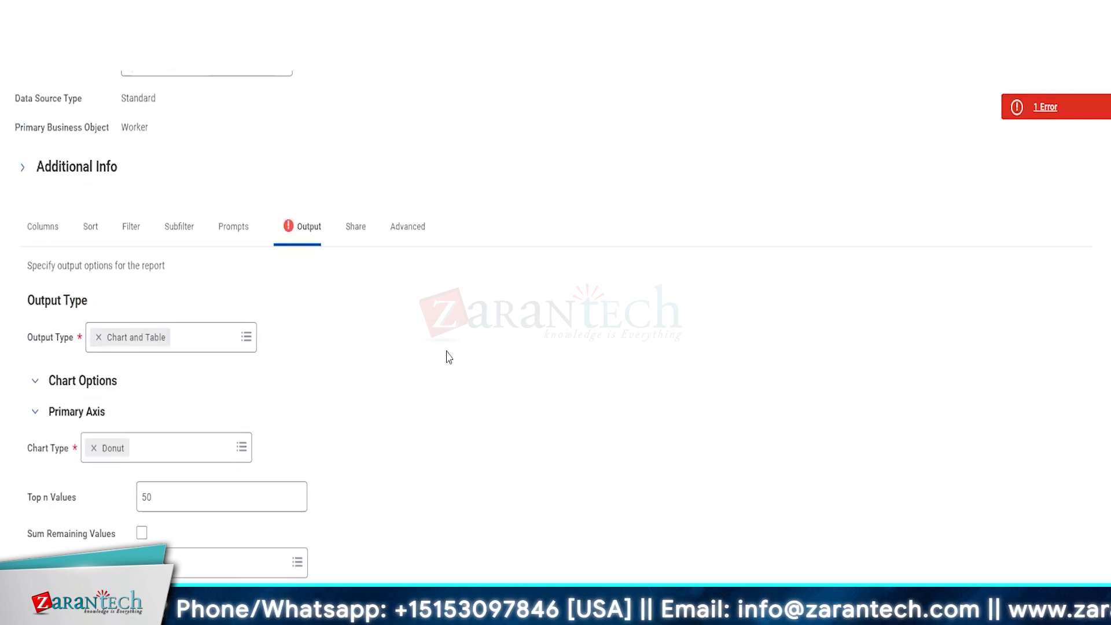
{"action": "left_click", "coordinate": [44, 227]}
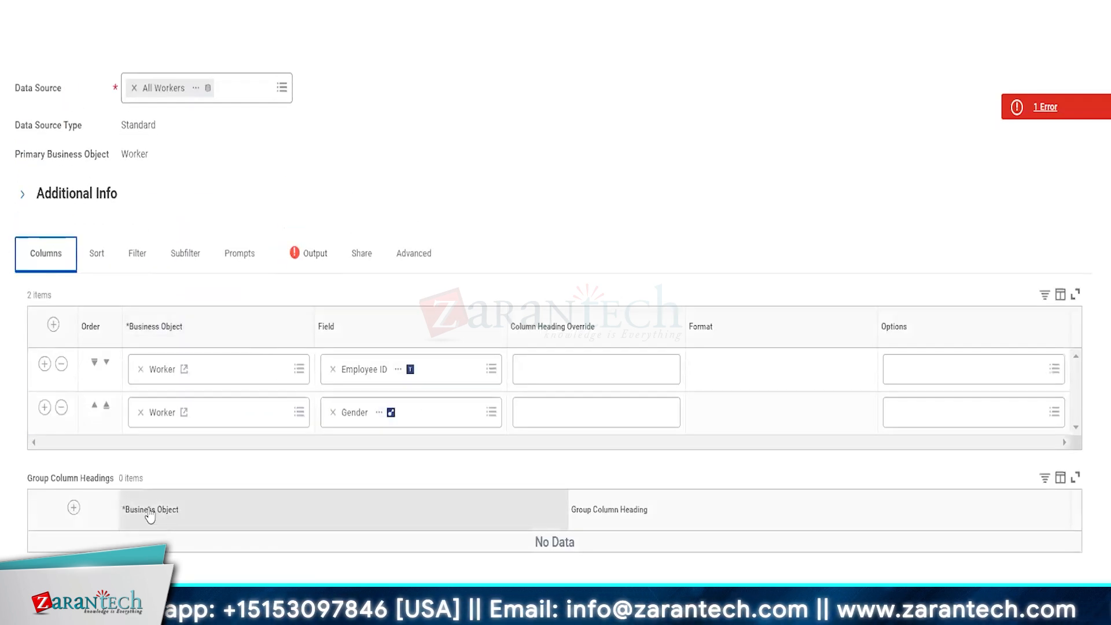
Step: Add a third column with the field Country of Birth
{"action": "left_click", "coordinate": [44, 407]}
{"action": "left_click", "coordinate": [363, 458]}
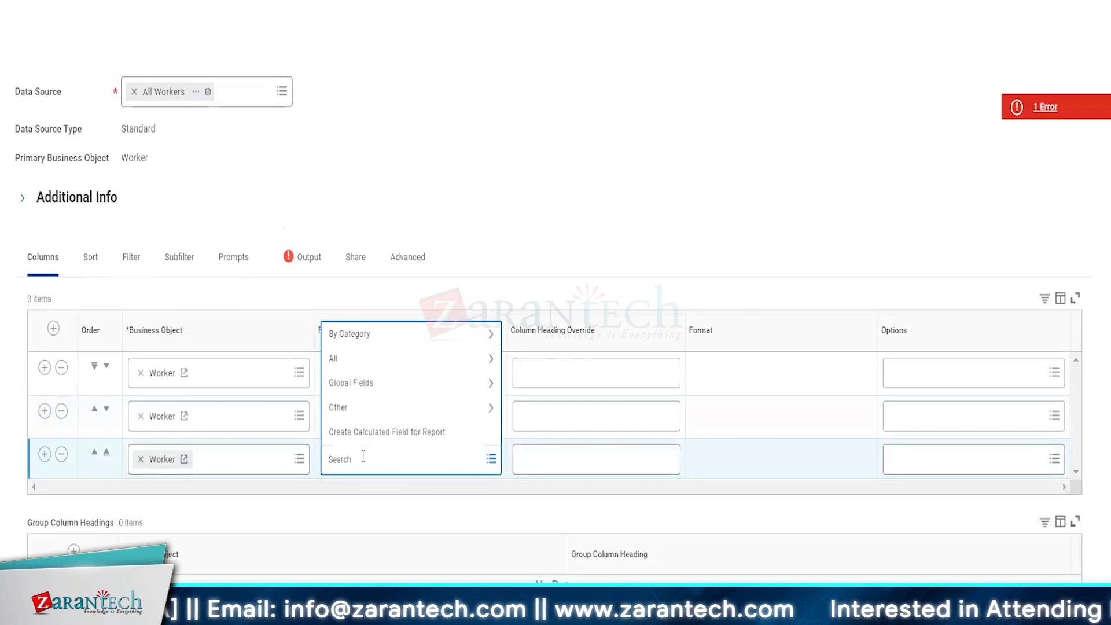
{"action": "left_click", "coordinate": [349, 335]}
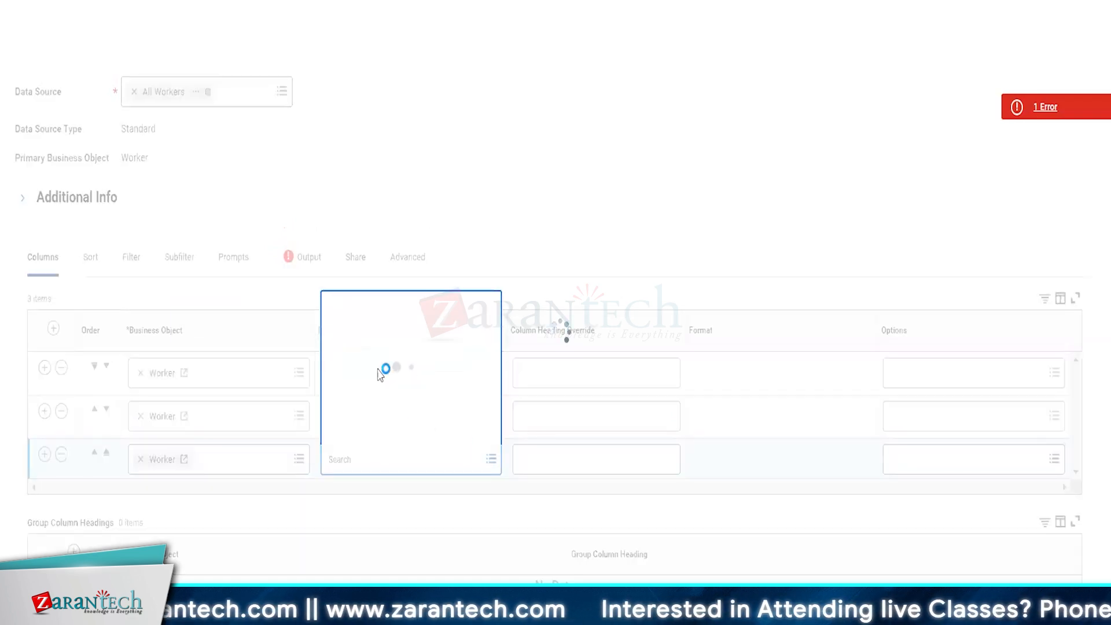
{"action": "scroll", "coordinate": [378, 376], "scroll_direction": "down", "scroll_amount": 20}
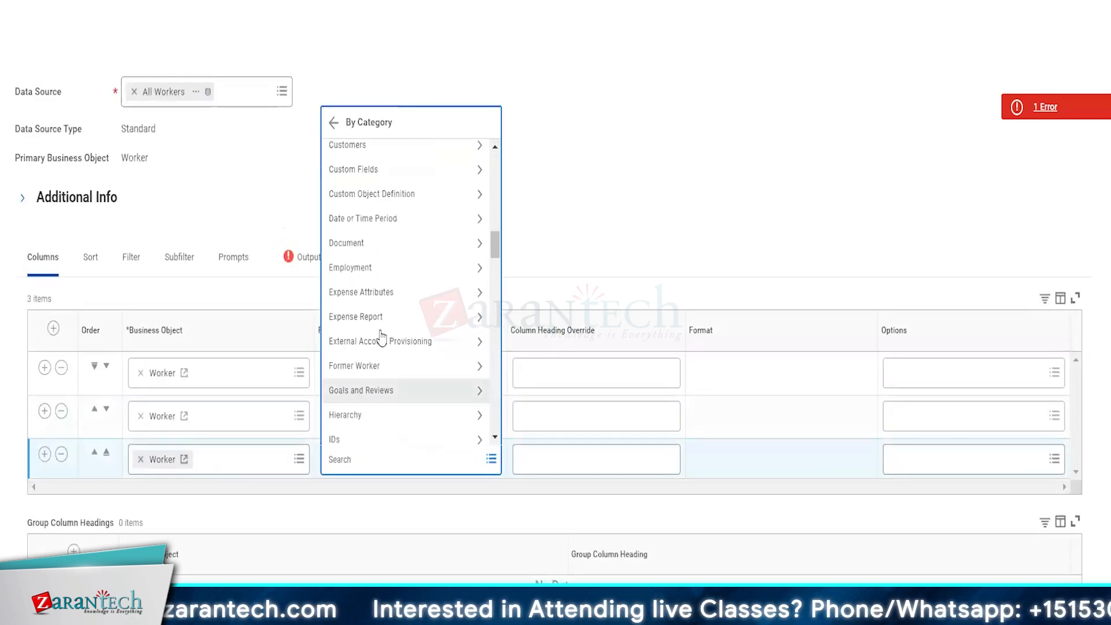
{"action": "left_click", "coordinate": [353, 452]}
{"action": "key", "text": "Return"}
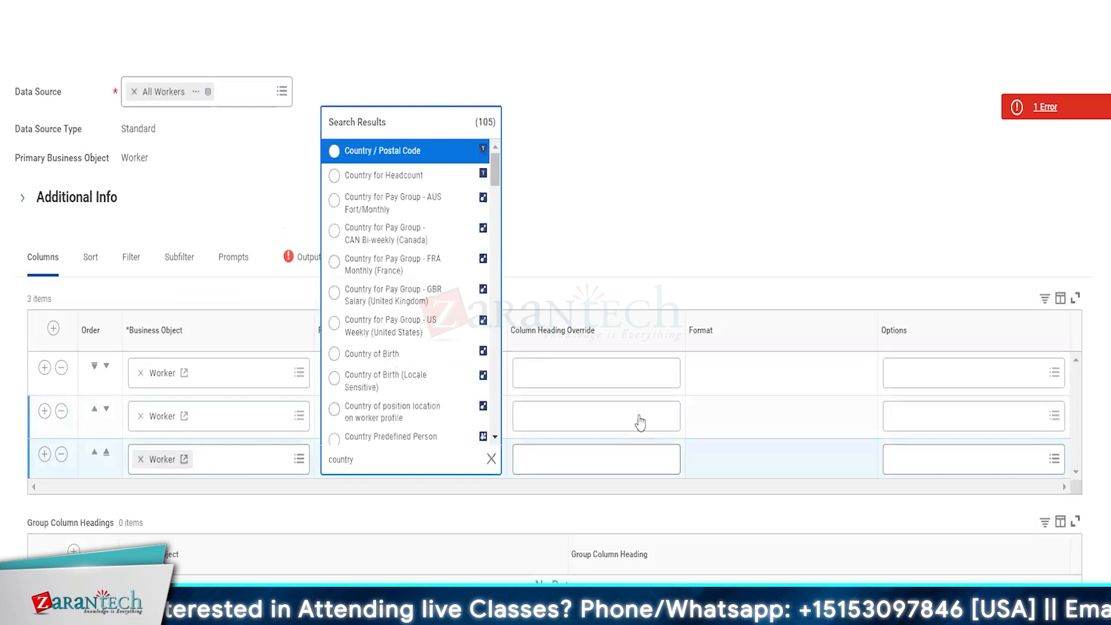
{"action": "scroll", "coordinate": [393, 371], "scroll_direction": "down", "scroll_amount": 3}
{"action": "left_click", "coordinate": [364, 209]}
Step: In the output settings, change the chart type to Bar - Clustered
{"action": "left_click", "coordinate": [308, 258]}
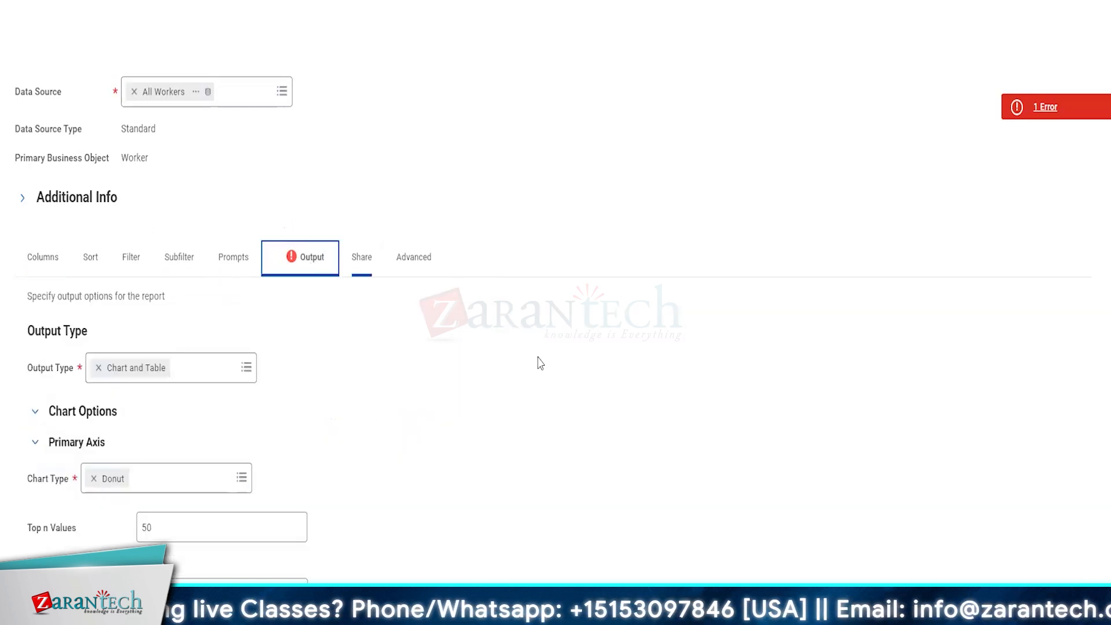
{"action": "scroll", "coordinate": [539, 362], "scroll_direction": "down", "scroll_amount": 5}
{"action": "left_click", "coordinate": [259, 379]}
{"action": "left_click", "coordinate": [522, 374]}
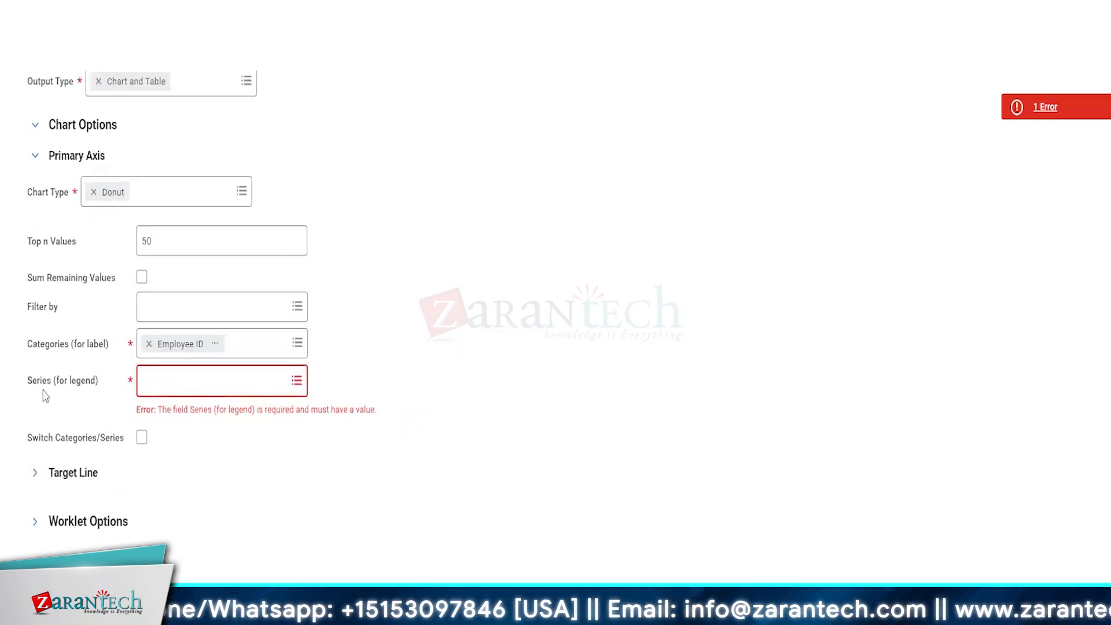
{"action": "mouse_move", "coordinate": [66, 396]}
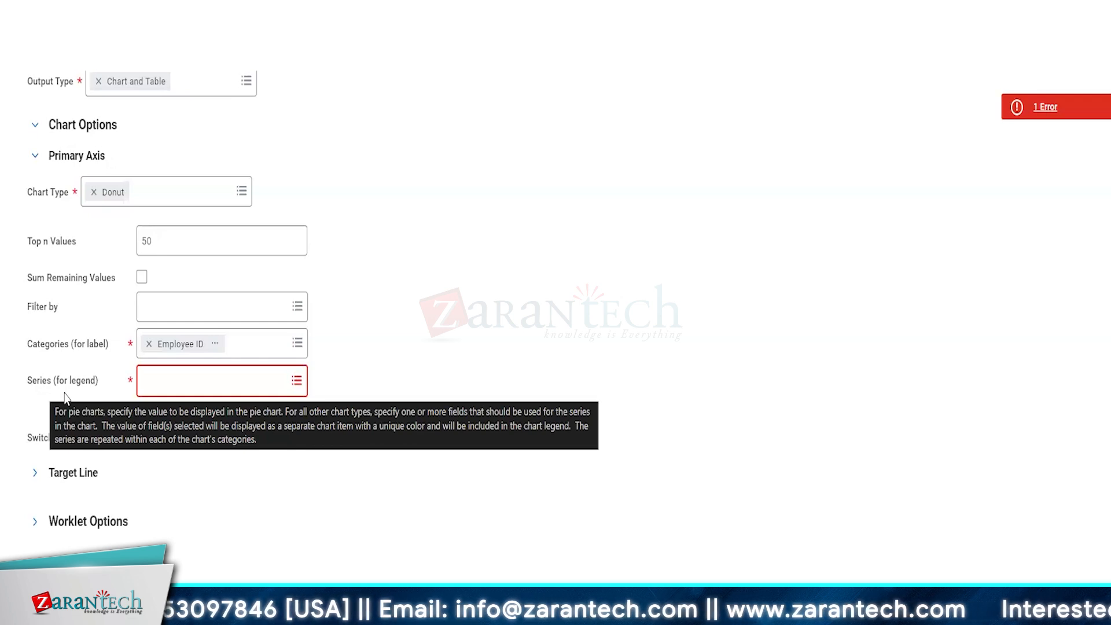
{"action": "left_click", "coordinate": [168, 192]}
{"action": "left_click", "coordinate": [129, 322]}
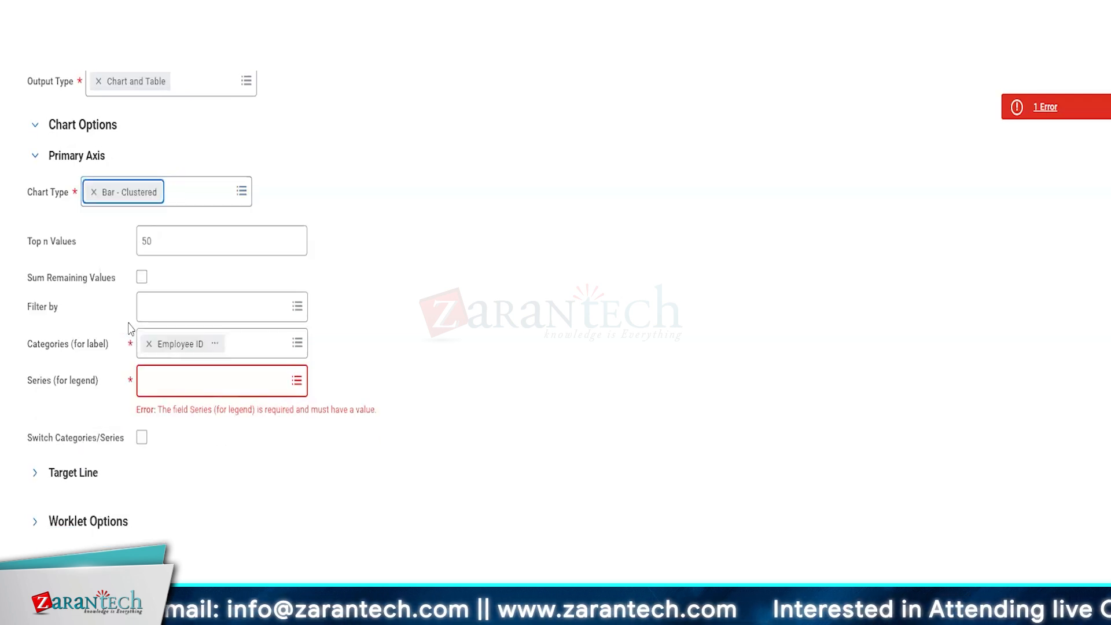
{"action": "left_click", "coordinate": [211, 382]}
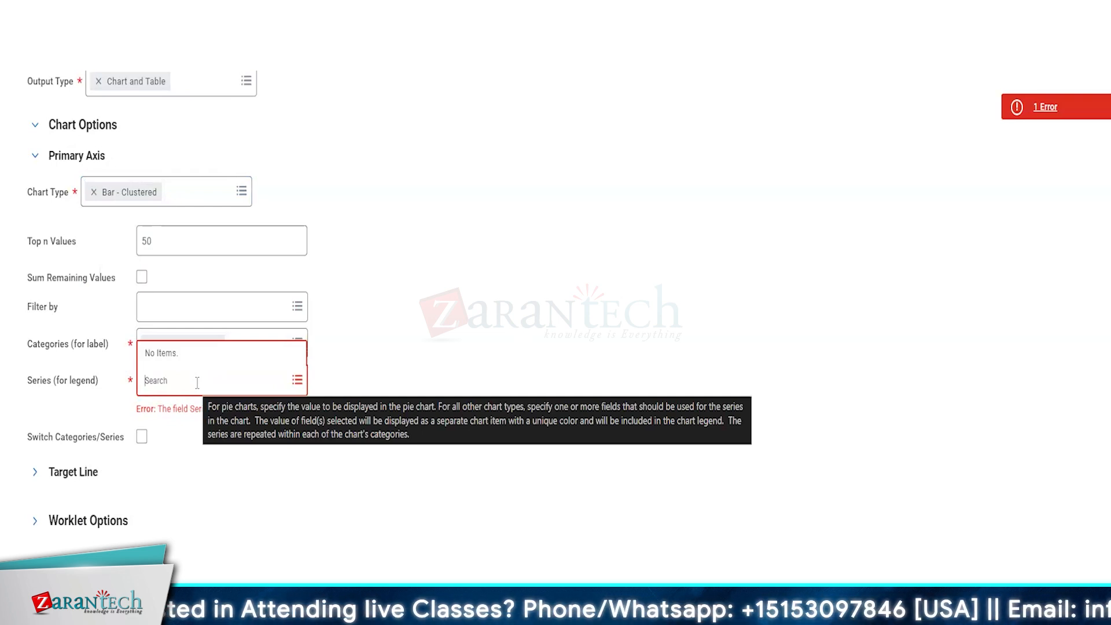
{"action": "left_click", "coordinate": [142, 437]}
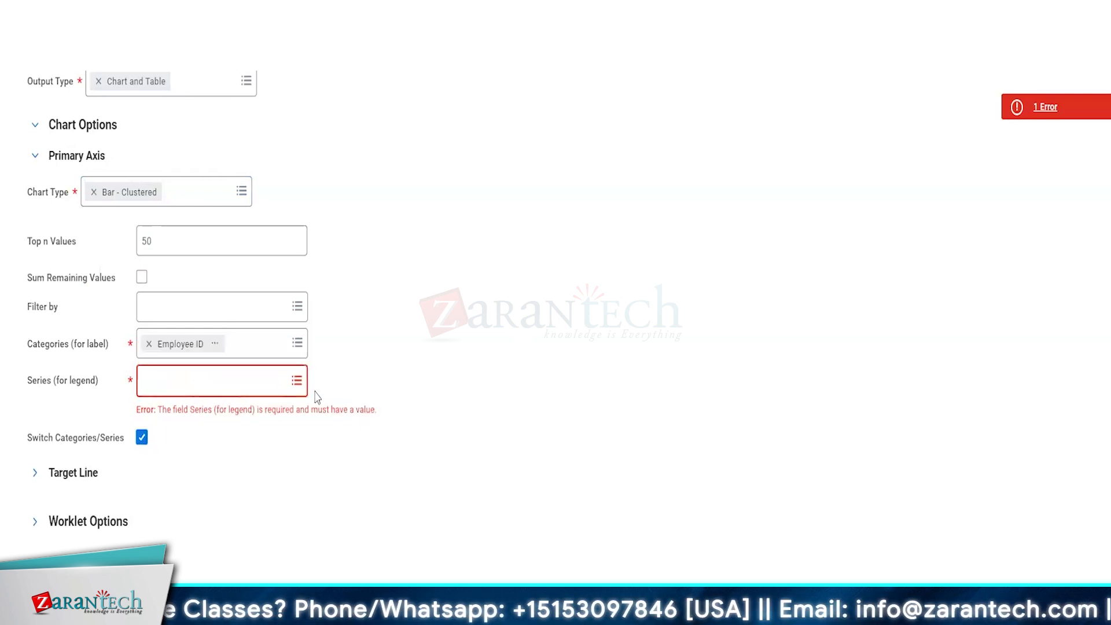
Step: Turn on Switch Categories/Series and Sum Remaining Values, and collapse the Primary Axis section
{"action": "left_click", "coordinate": [296, 380]}
{"action": "left_click", "coordinate": [259, 328]}
{"action": "left_click", "coordinate": [142, 277]}
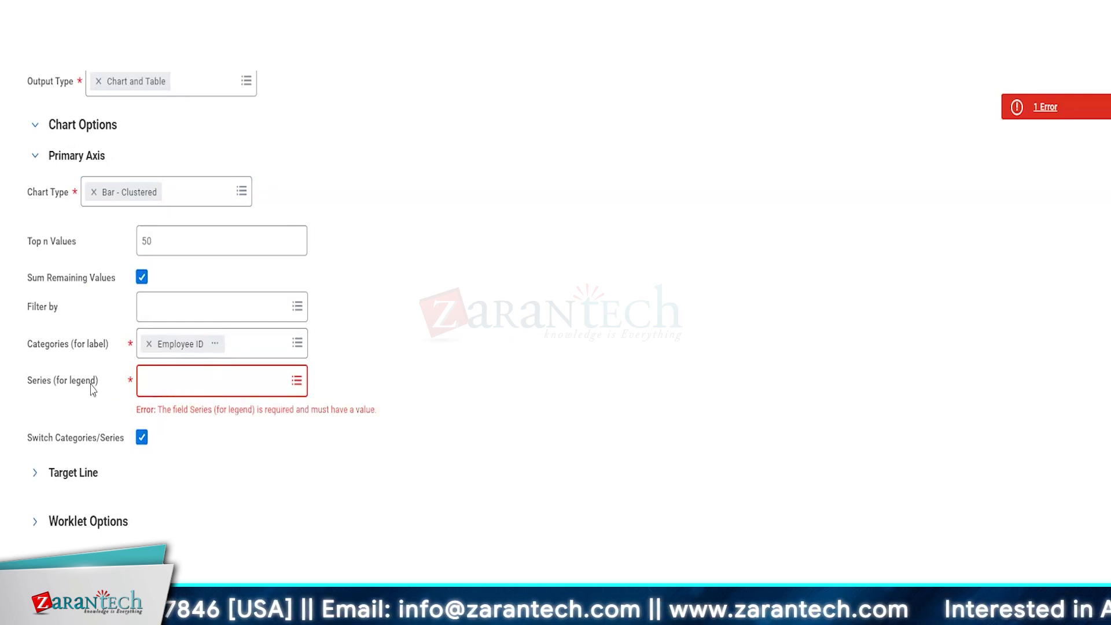
{"action": "scroll", "coordinate": [508, 339], "scroll_direction": "up", "scroll_amount": 5}
{"action": "scroll", "coordinate": [507, 340], "scroll_direction": "down", "scroll_amount": 4}
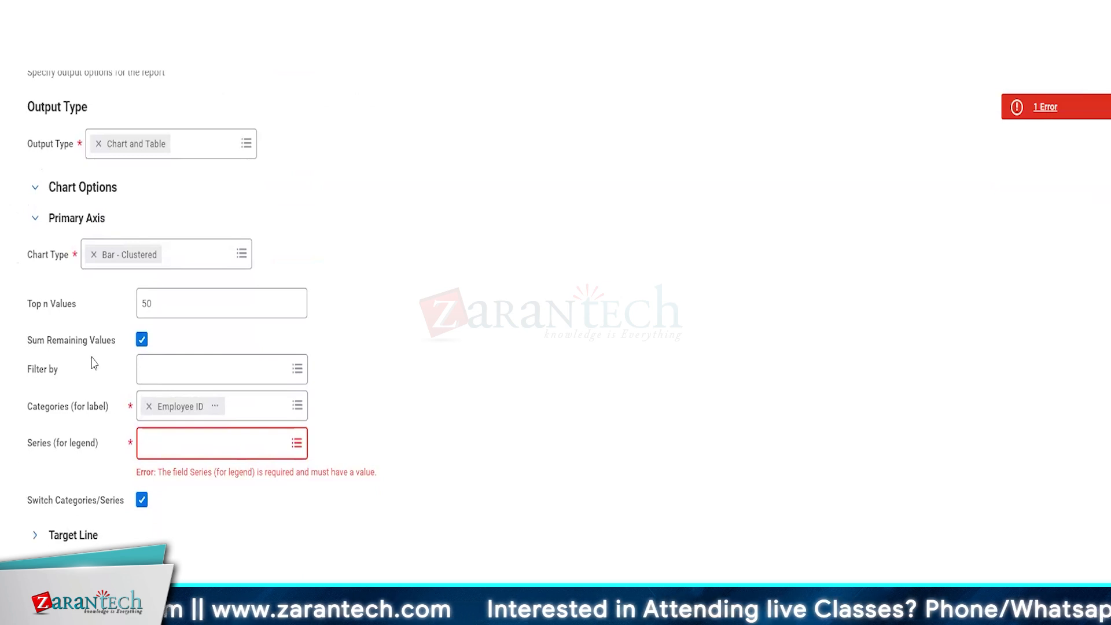
{"action": "left_click", "coordinate": [36, 219]}
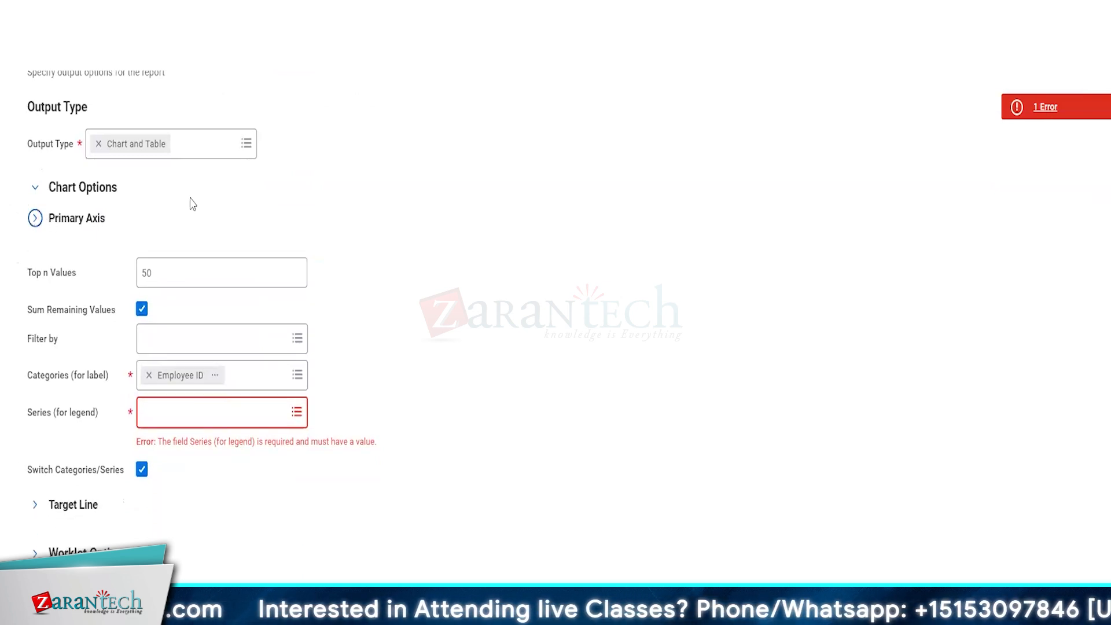
{"action": "scroll", "coordinate": [84, 152], "scroll_direction": "up", "scroll_amount": 2}
{"action": "left_click", "coordinate": [225, 279]}
Step: Set the output type to Table and view sharing options, still Don't share report definition
{"action": "left_click", "coordinate": [117, 330]}
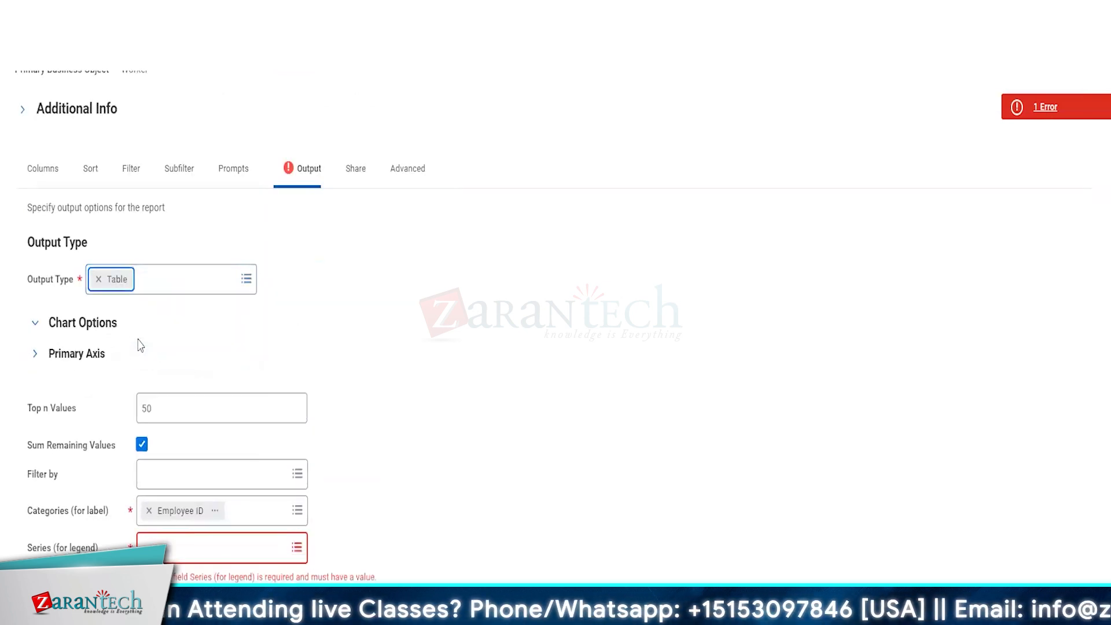
{"action": "left_click", "coordinate": [329, 334]}
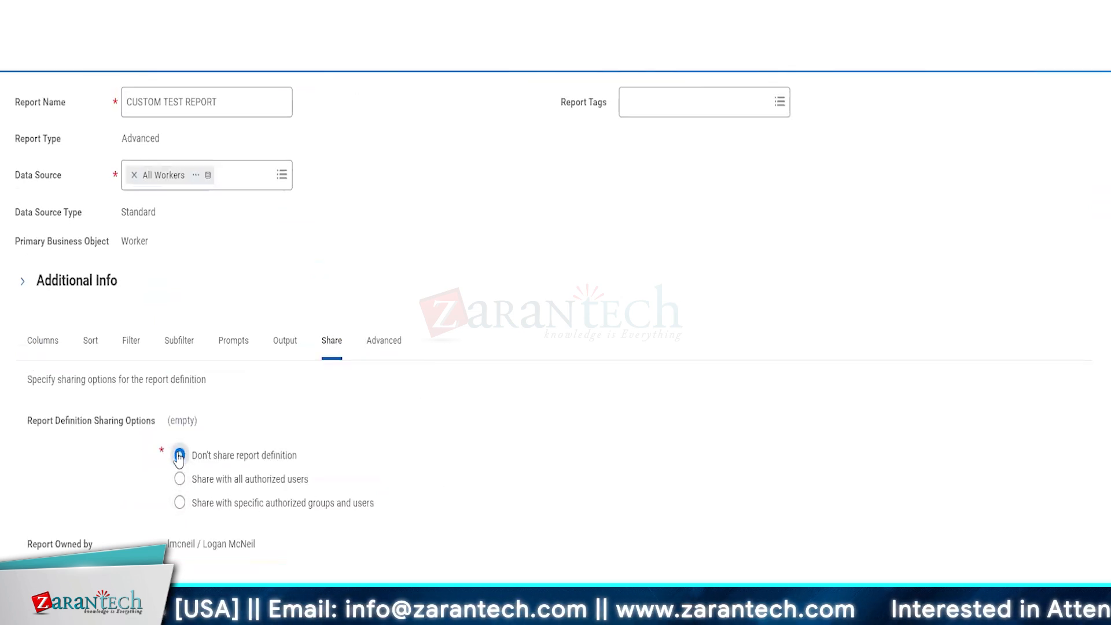
{"action": "left_click_drag", "start_coordinate": [202, 455], "coordinate": [312, 471]}
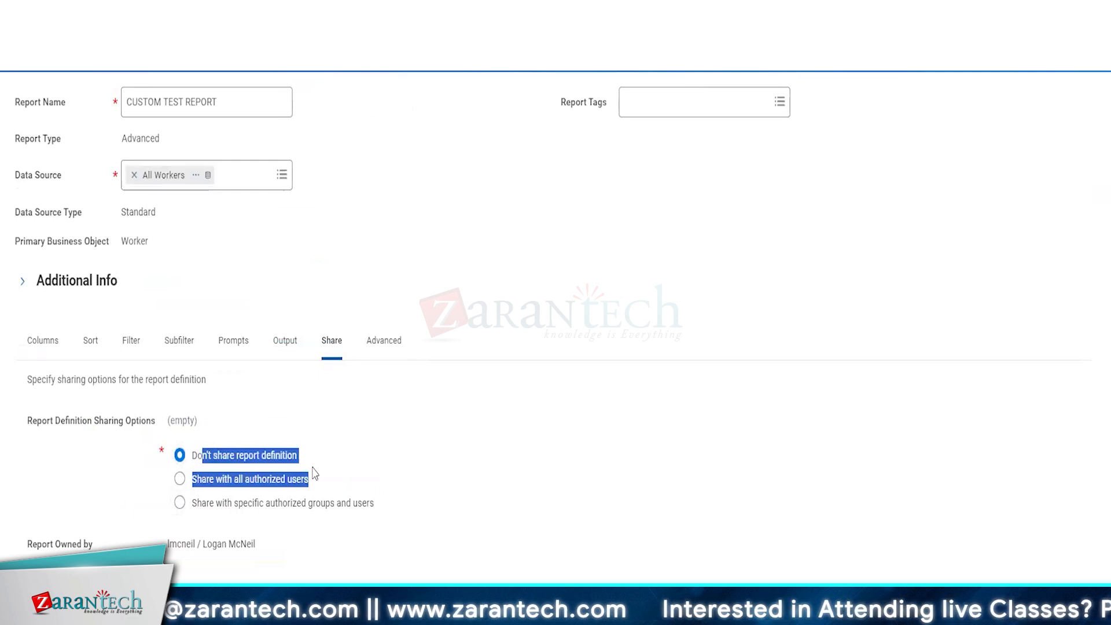
{"action": "left_click", "coordinate": [409, 469]}
{"action": "right_click", "coordinate": [409, 469]}
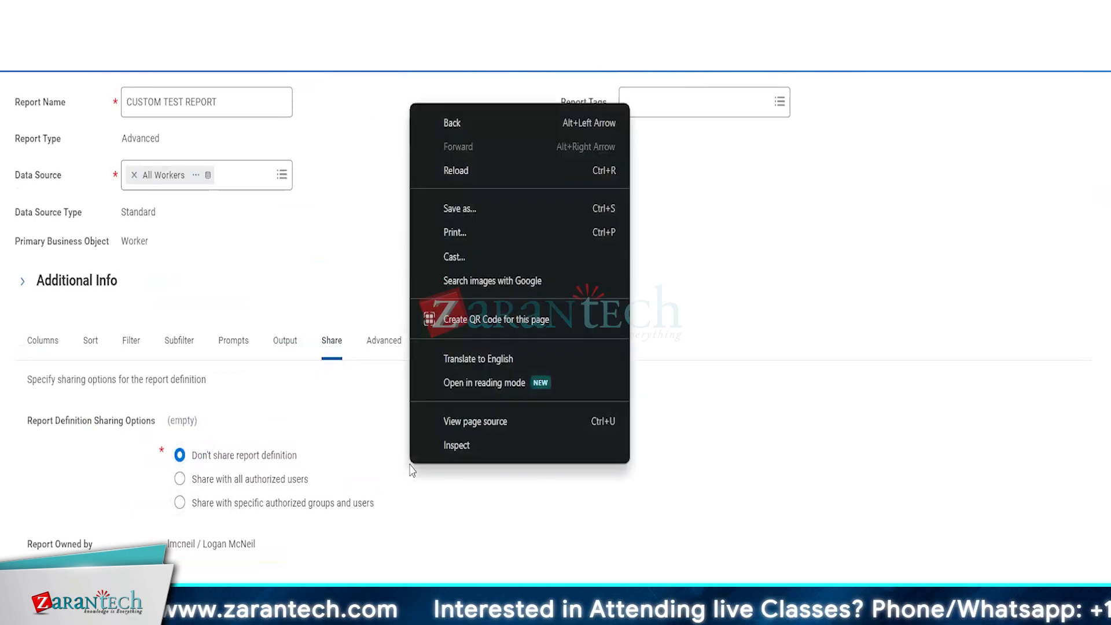
{"action": "left_click", "coordinate": [279, 443]}
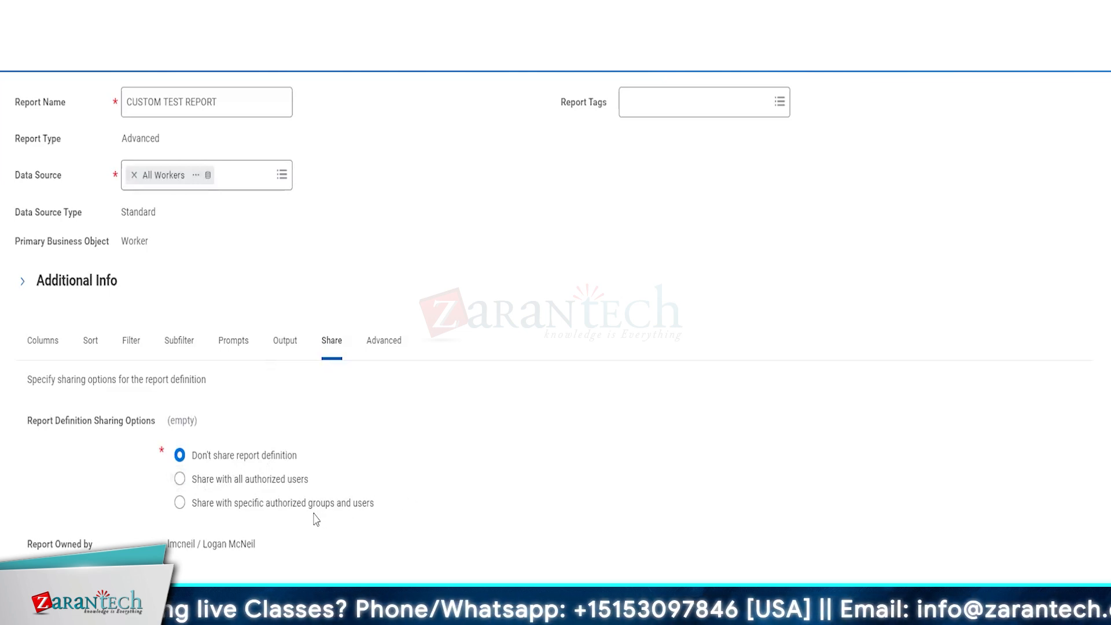
Step: Share with specific authorized groups and users, adding the HR Administrator group
{"action": "left_click", "coordinate": [179, 502]}
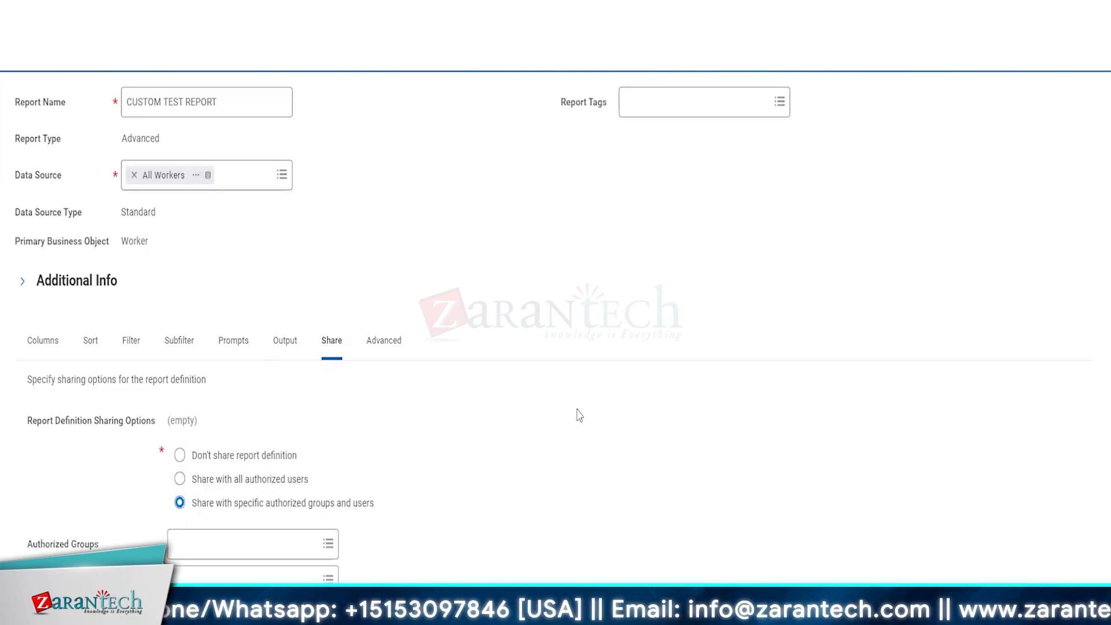
{"action": "left_click", "coordinate": [206, 554]}
{"action": "type", "text": "hr adm"}
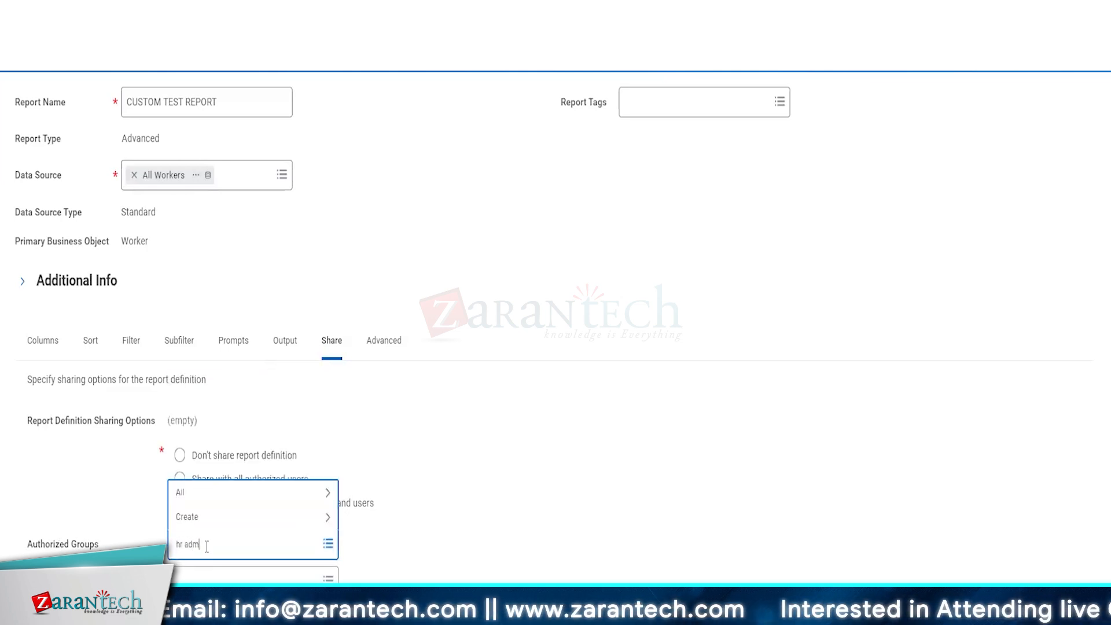
{"action": "type", "text": "in"}
{"action": "key", "text": "Return"}
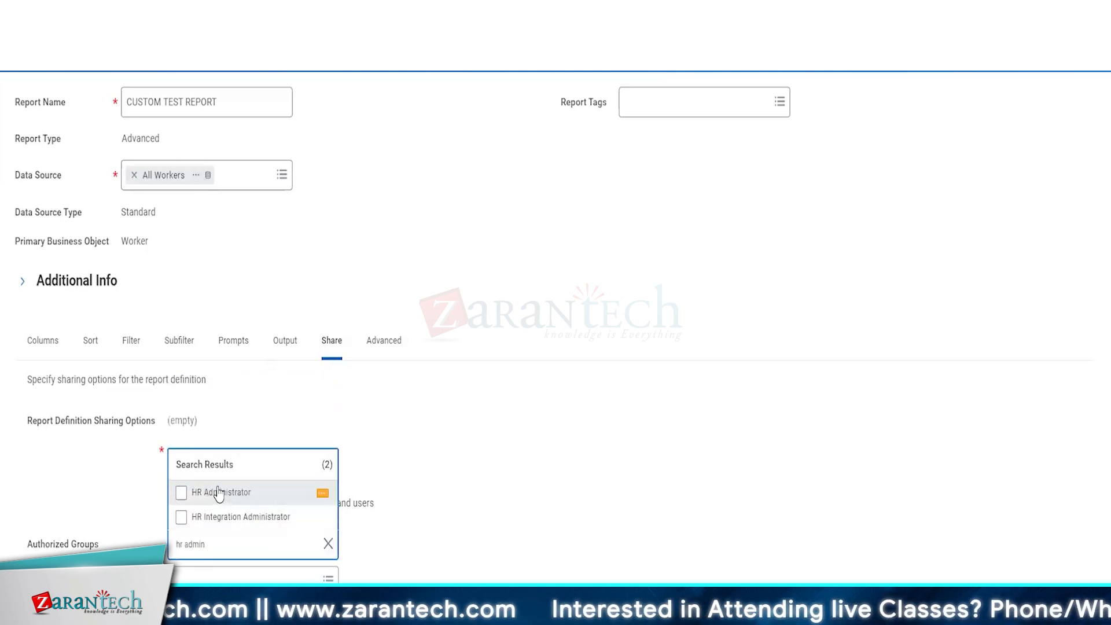
{"action": "left_click", "coordinate": [218, 494]}
Step: Add three specific users to the report's authorized users
{"action": "left_click", "coordinate": [222, 579]}
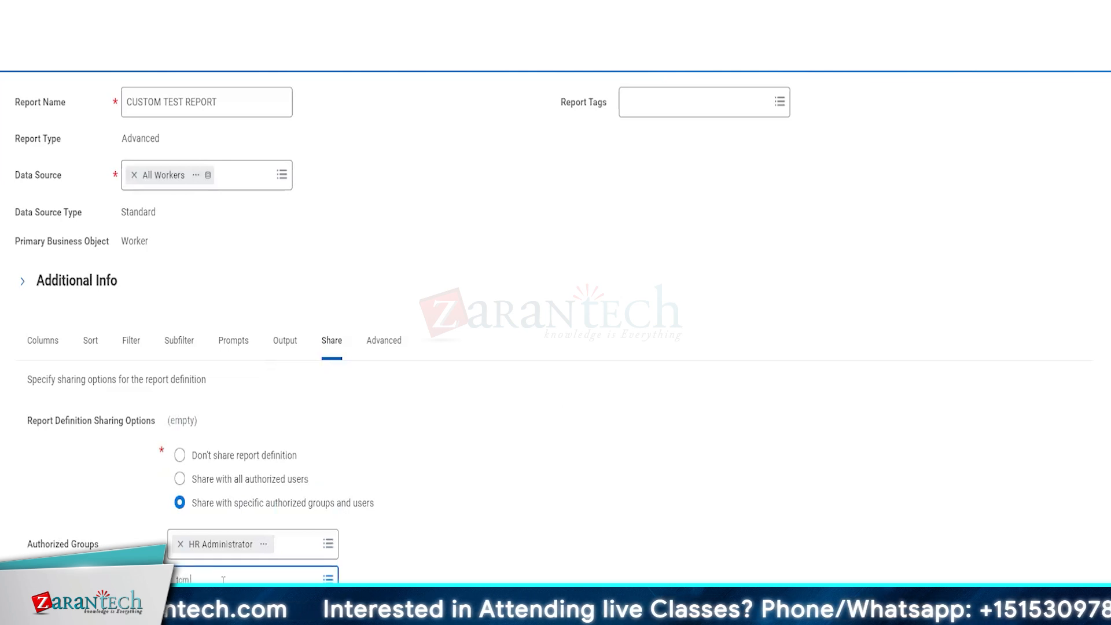
{"action": "key", "text": "Return"}
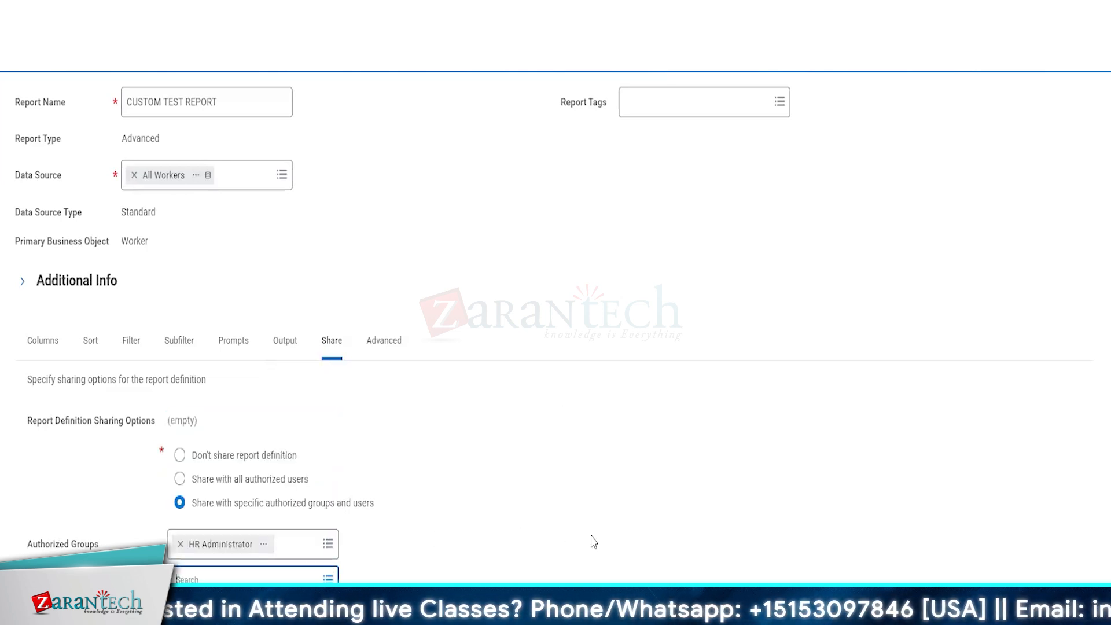
{"action": "scroll", "coordinate": [594, 542], "scroll_direction": "down", "scroll_amount": 1}
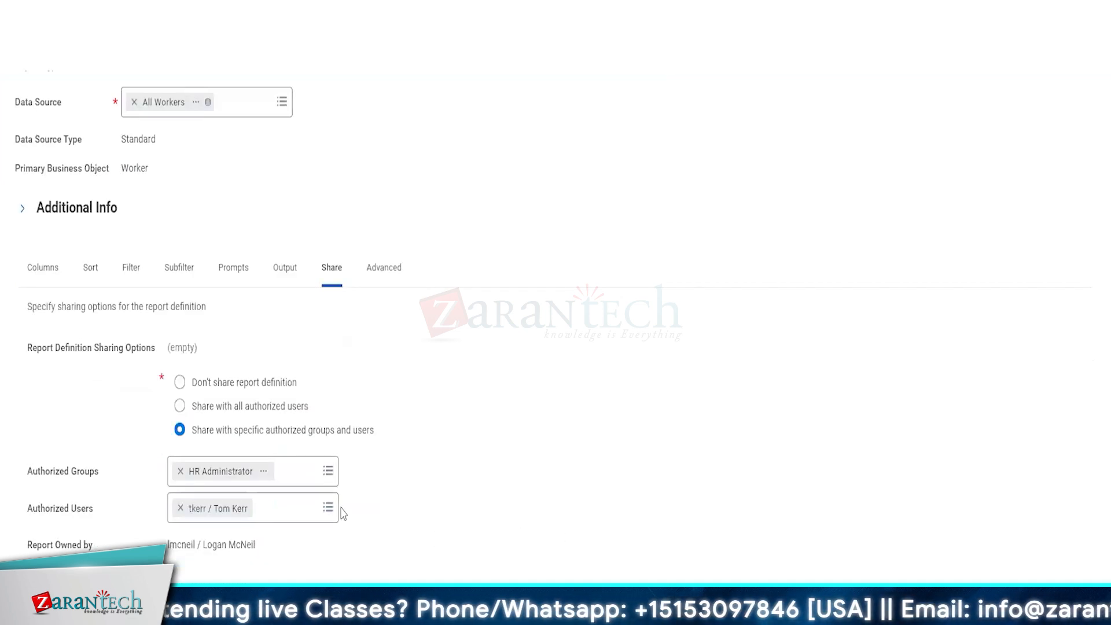
{"action": "left_click", "coordinate": [285, 506]}
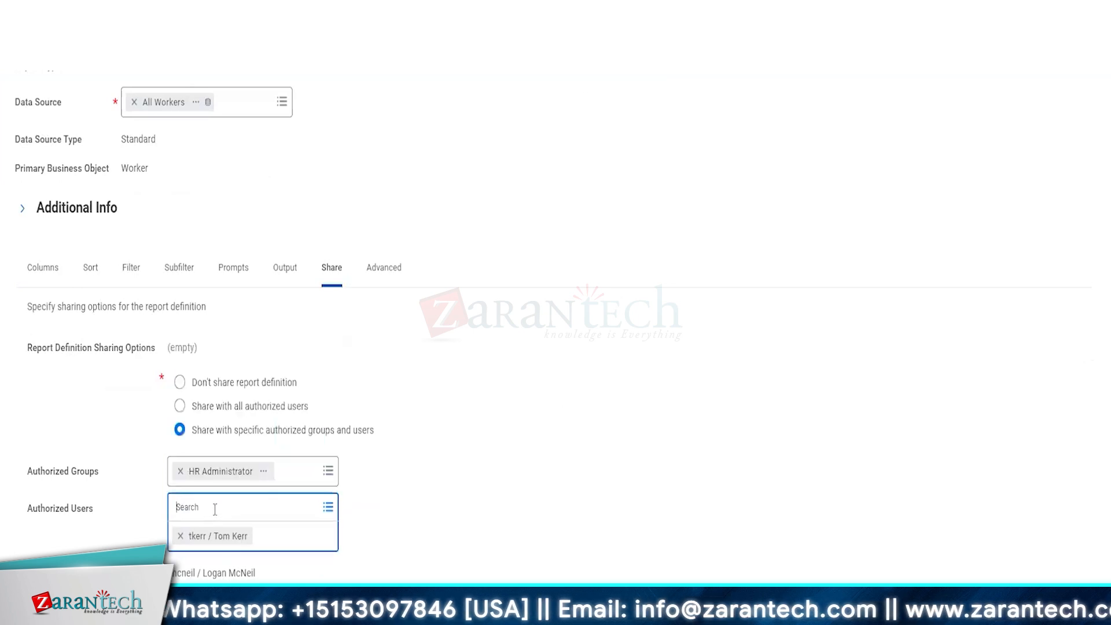
{"action": "type", "text": "joh"}
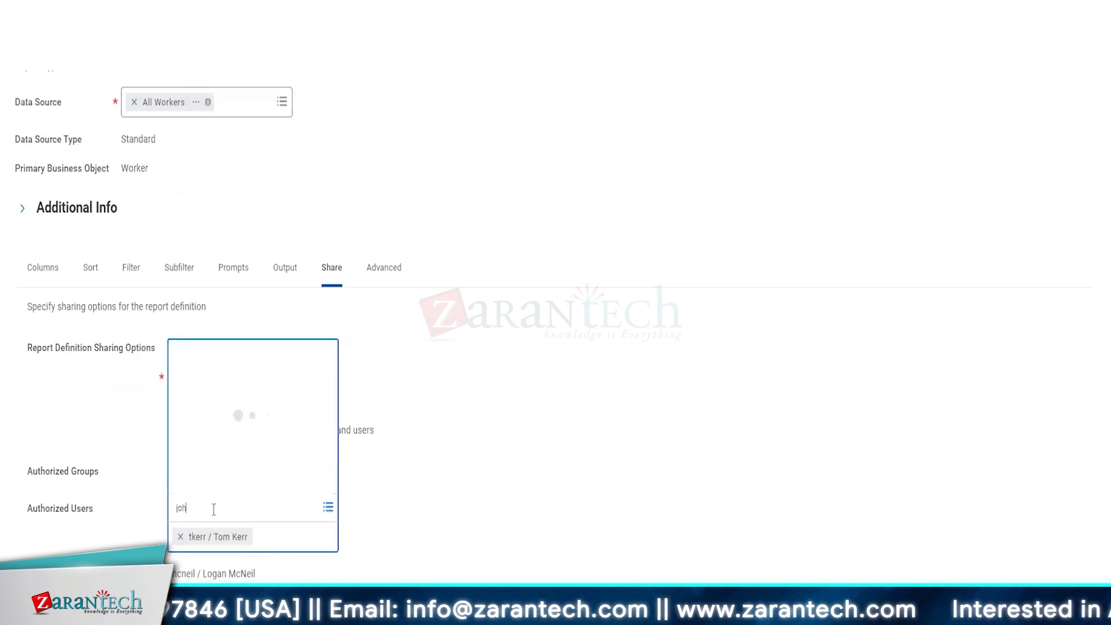
{"action": "left_click", "coordinate": [238, 456]}
{"action": "left_click", "coordinate": [232, 431]}
{"action": "left_click", "coordinate": [511, 469]}
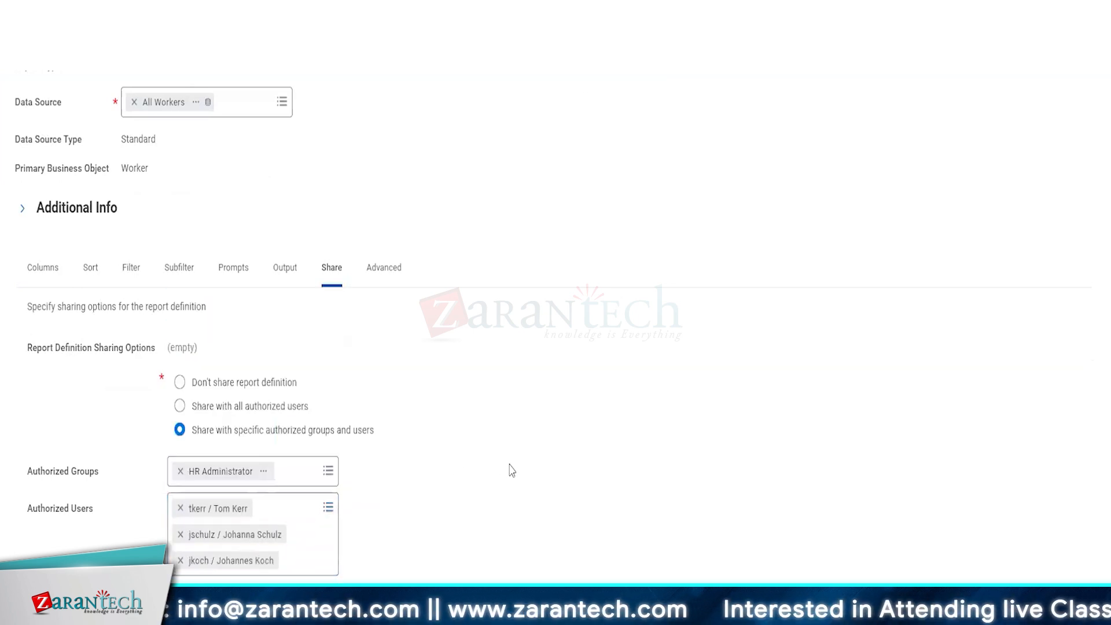
Step: Add Compensation Administrator to the authorized groups and check the report owner
{"action": "left_click", "coordinate": [286, 472]}
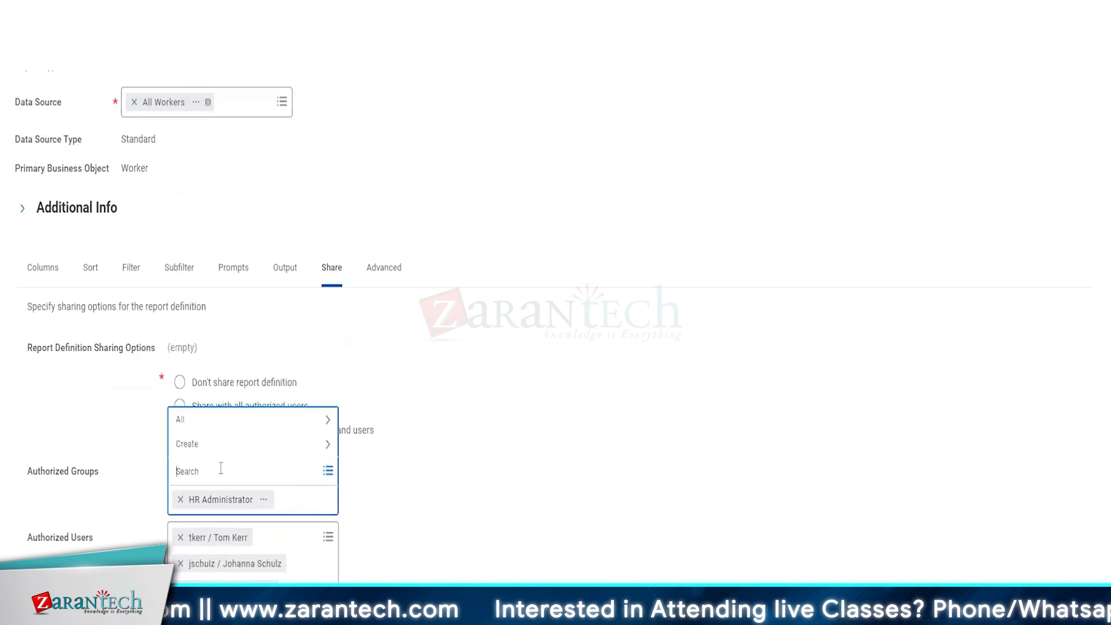
{"action": "type", "text": "comp adm"}
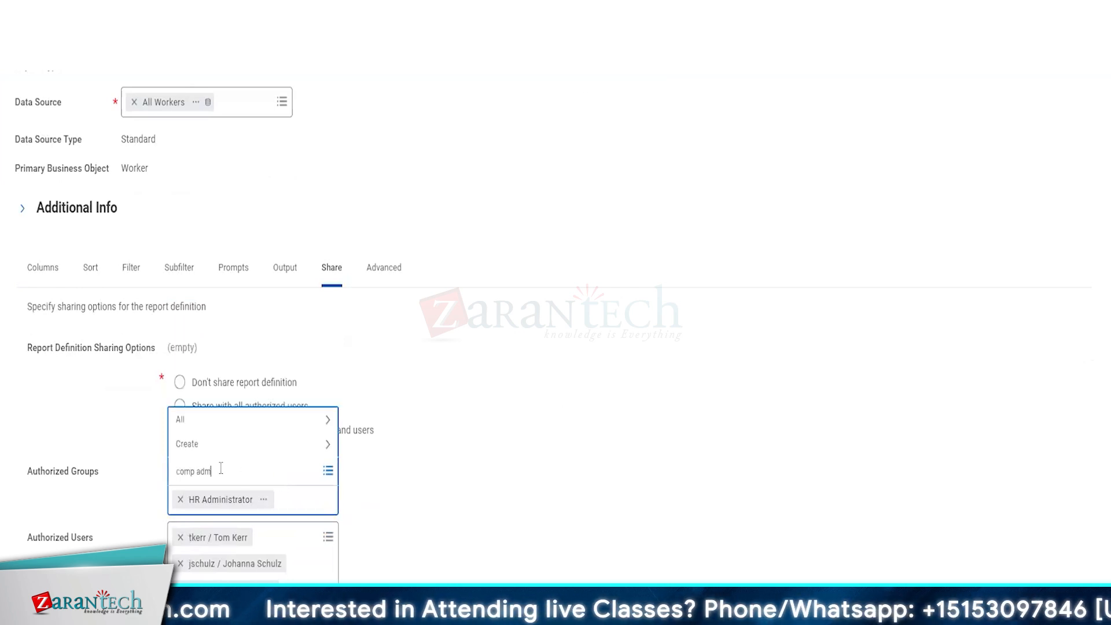
{"action": "type", "text": "in"}
{"action": "key", "text": "Return"}
{"action": "left_click", "coordinate": [275, 427]}
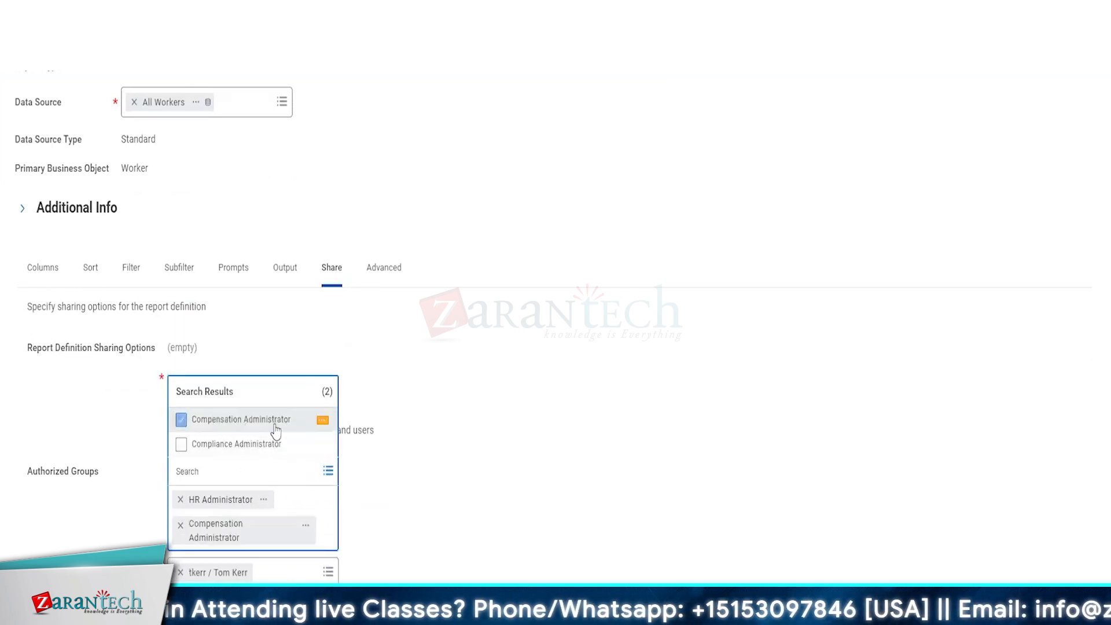
{"action": "left_click", "coordinate": [456, 435]}
{"action": "scroll", "coordinate": [621, 500], "scroll_direction": "down", "scroll_amount": 2}
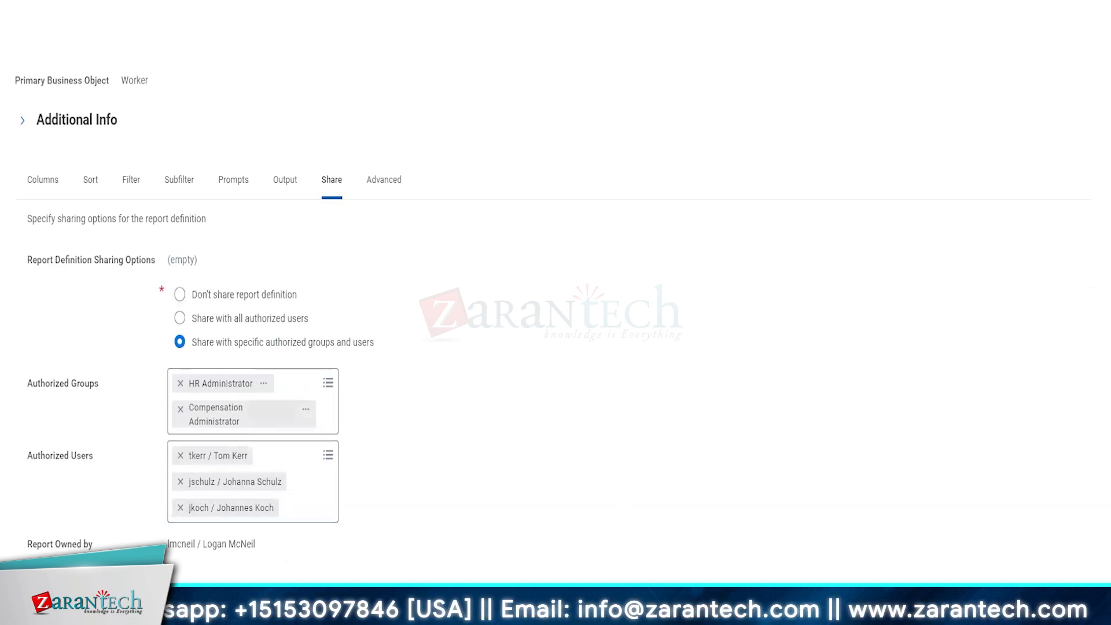
{"action": "left_click_drag", "start_coordinate": [166, 544], "coordinate": [263, 551]}
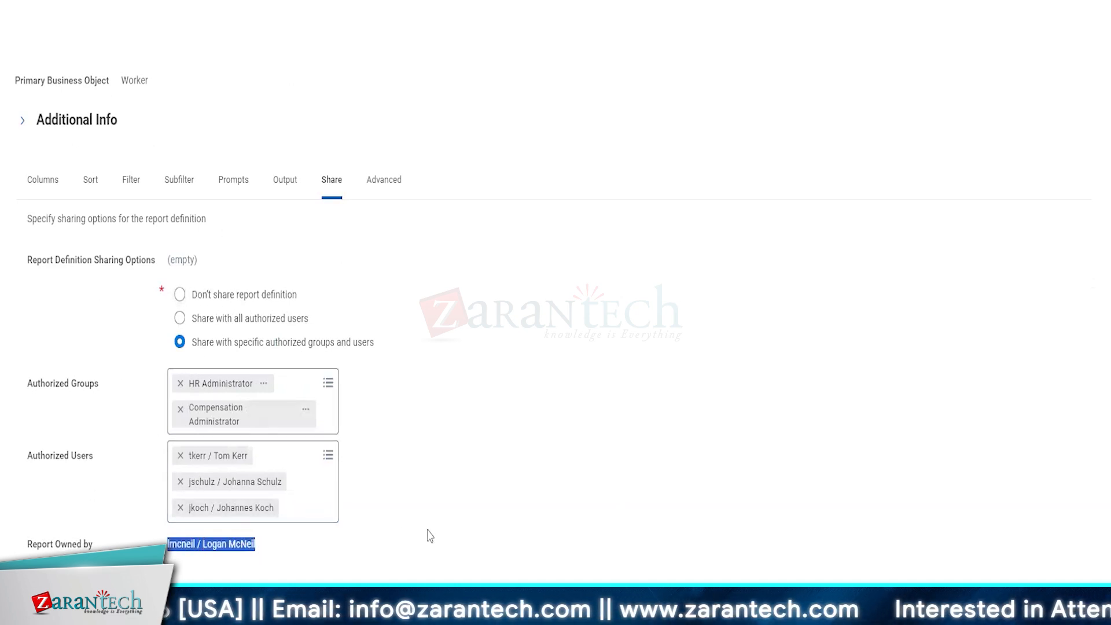
{"action": "left_click", "coordinate": [383, 182]}
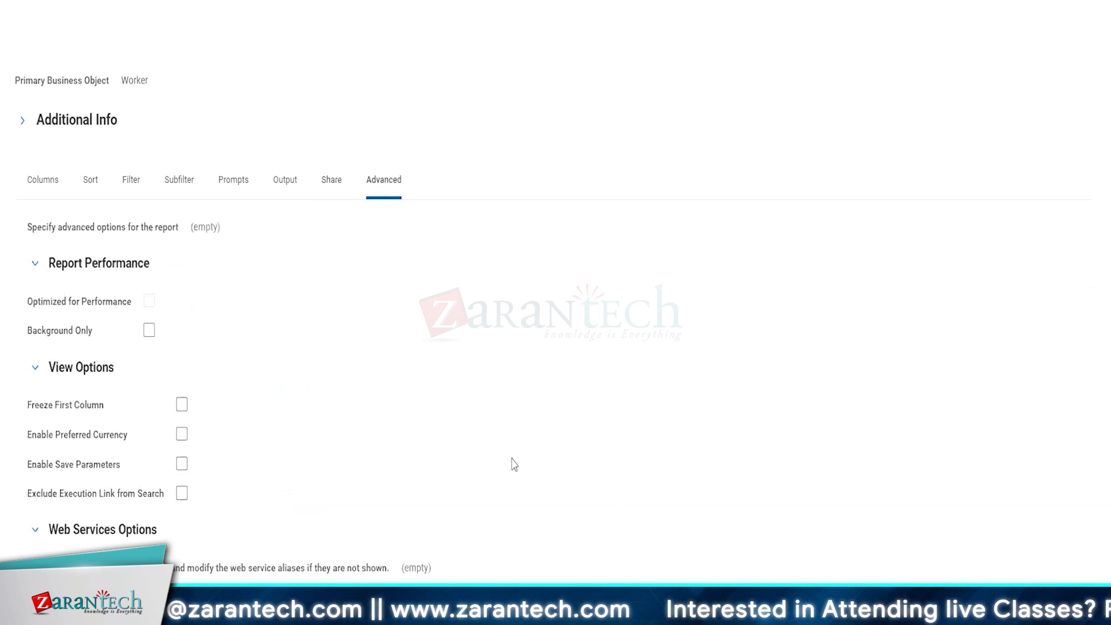
Step: Review the Advanced and Share tabs, then show the Employee ID, Gender, Country of Birth columns
{"action": "scroll", "coordinate": [514, 465], "scroll_direction": "down", "scroll_amount": 6}
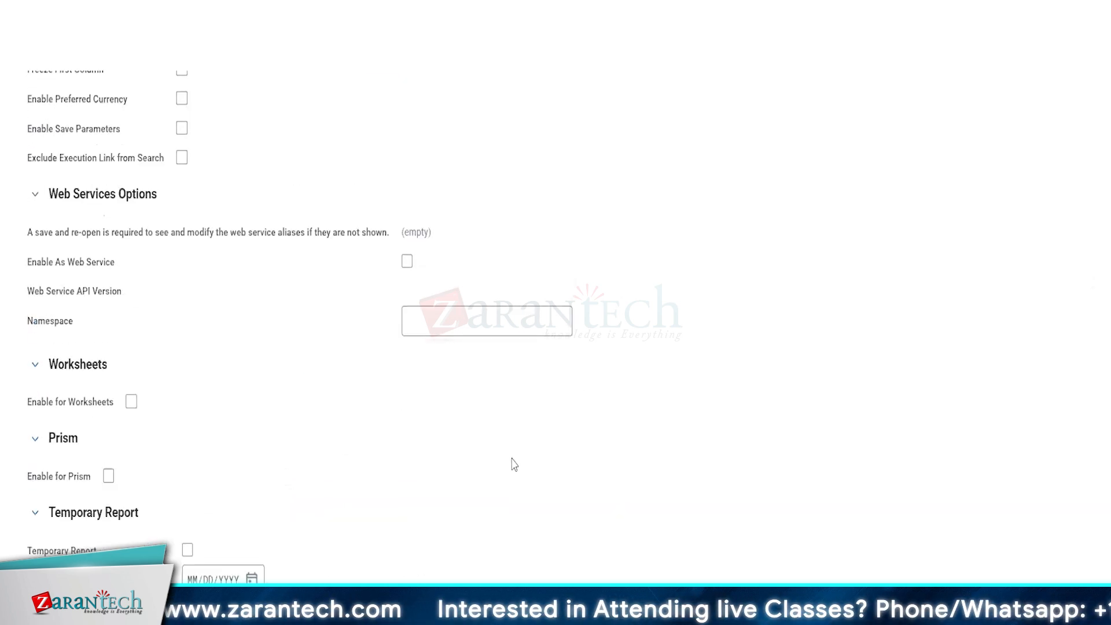
{"action": "scroll", "coordinate": [514, 464], "scroll_direction": "up", "scroll_amount": 2}
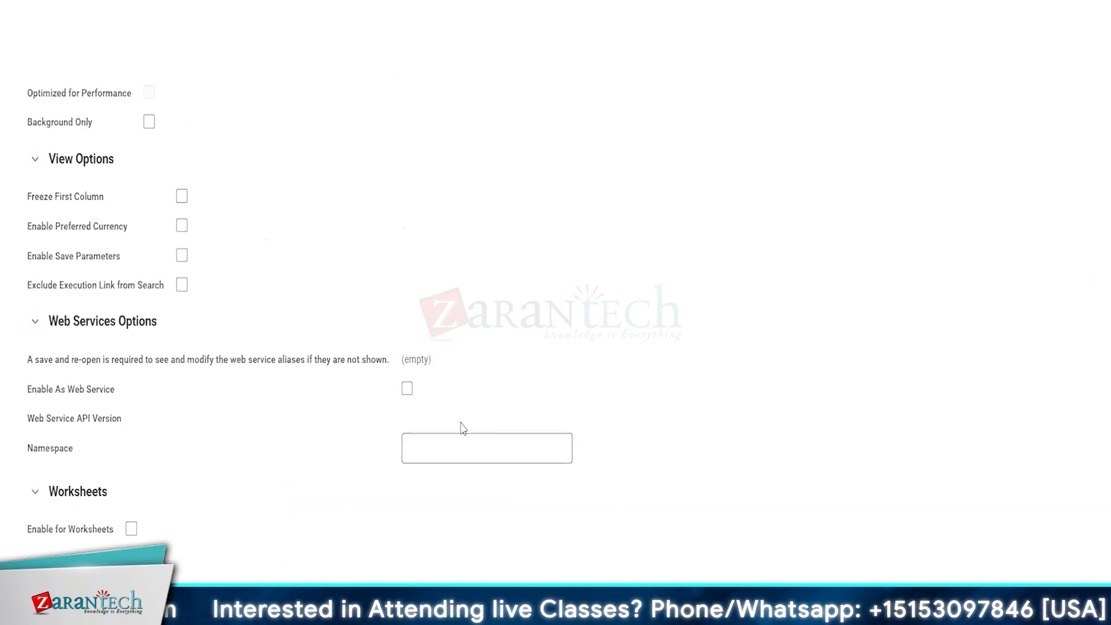
{"action": "scroll", "coordinate": [463, 428], "scroll_direction": "up", "scroll_amount": 5}
{"action": "scroll", "coordinate": [463, 428], "scroll_direction": "down", "scroll_amount": 2}
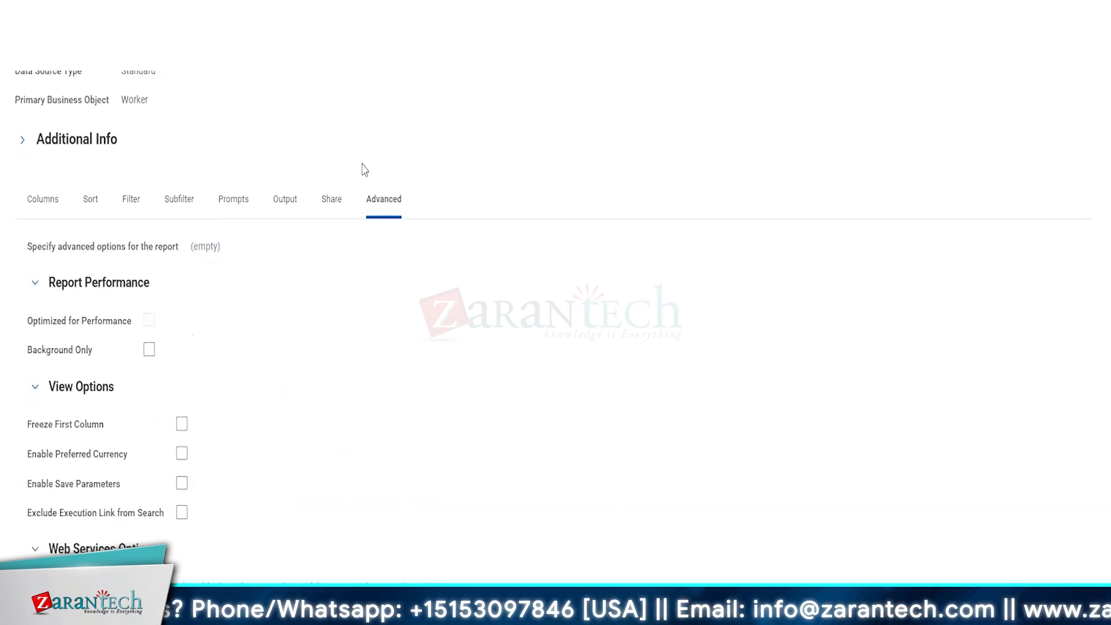
{"action": "left_click", "coordinate": [325, 205]}
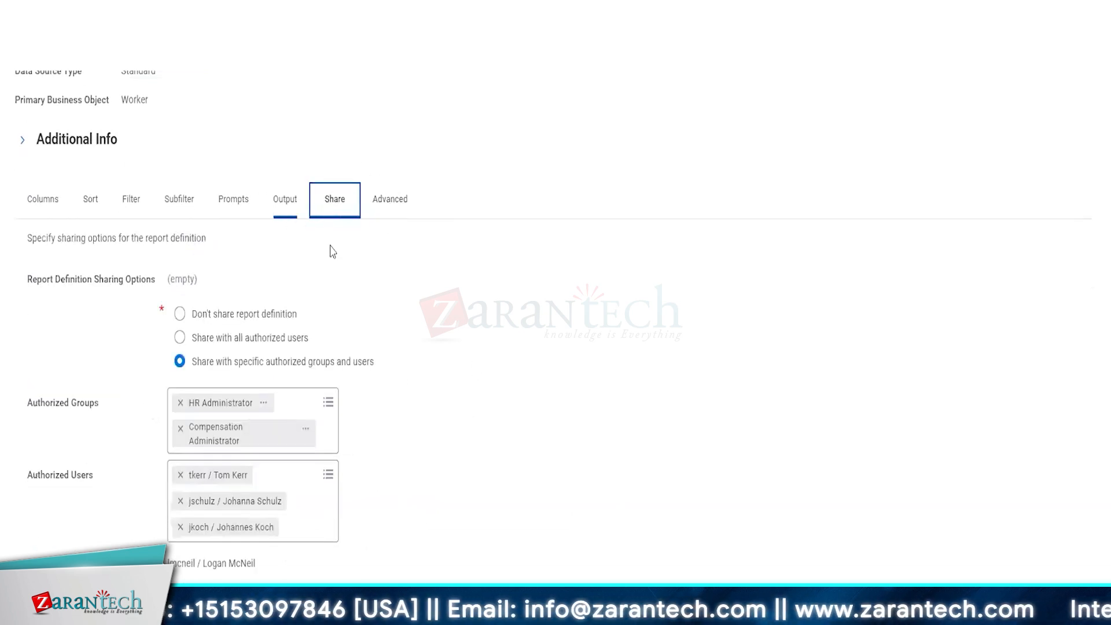
{"action": "left_click", "coordinate": [46, 207]}
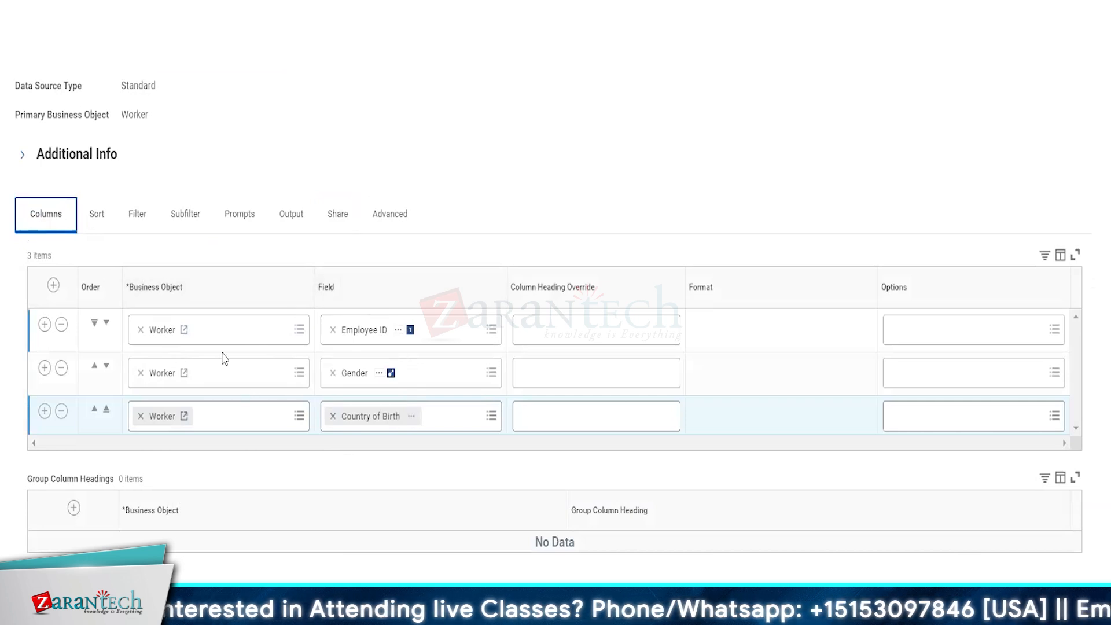
Step: Review CUSTOM TEST REPORT's sort, filter, prompt and sharing settings, ending on its Table output options
{"action": "left_click", "coordinate": [91, 229]}
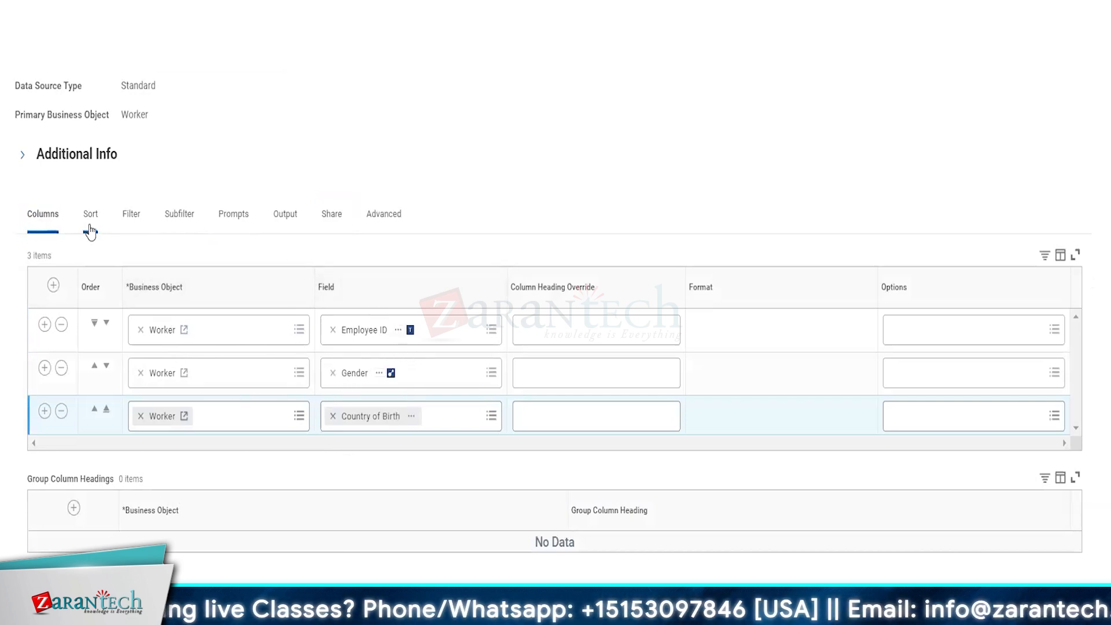
{"action": "left_click", "coordinate": [130, 217]}
{"action": "left_click", "coordinate": [244, 229]}
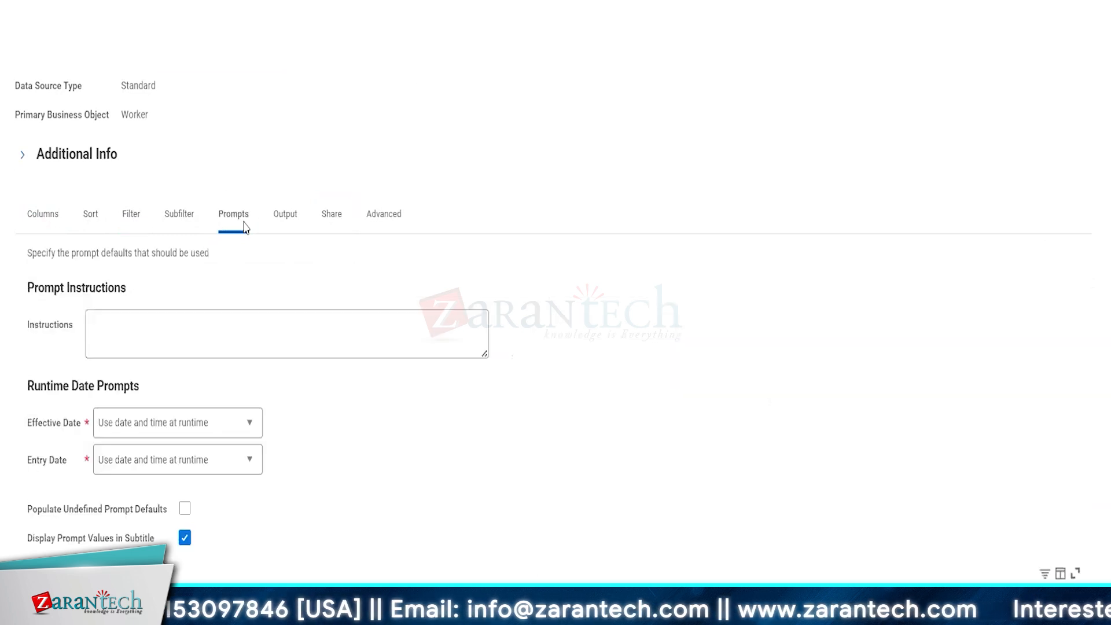
{"action": "scroll", "coordinate": [545, 461], "scroll_direction": "down", "scroll_amount": 3}
{"action": "scroll", "coordinate": [585, 235], "scroll_direction": "up", "scroll_amount": 5}
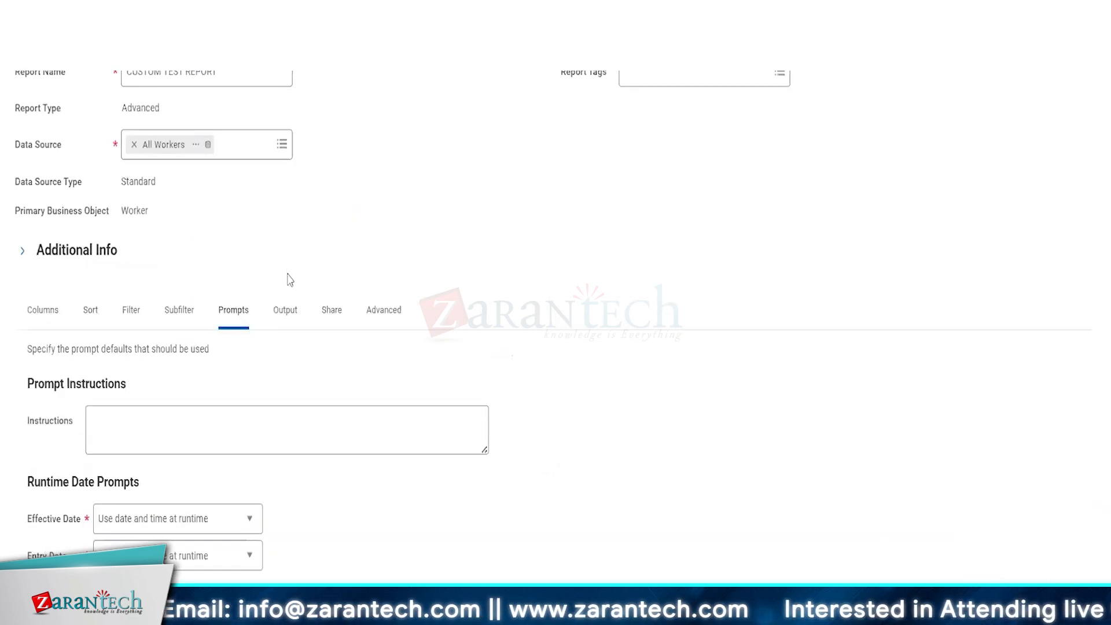
{"action": "left_click", "coordinate": [277, 324]}
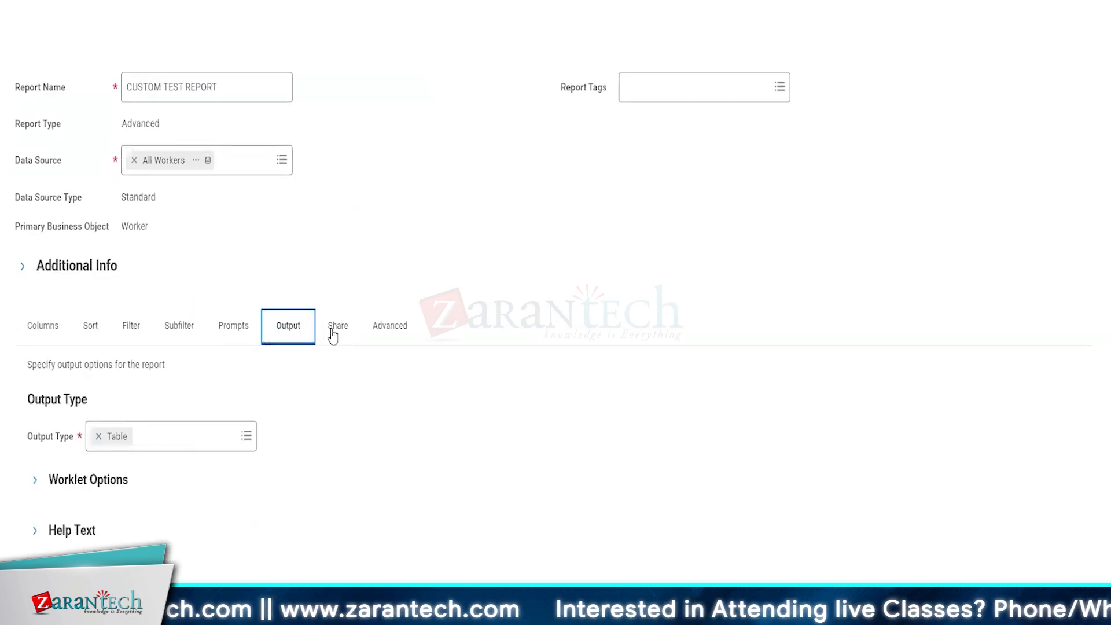
{"action": "left_click", "coordinate": [336, 332]}
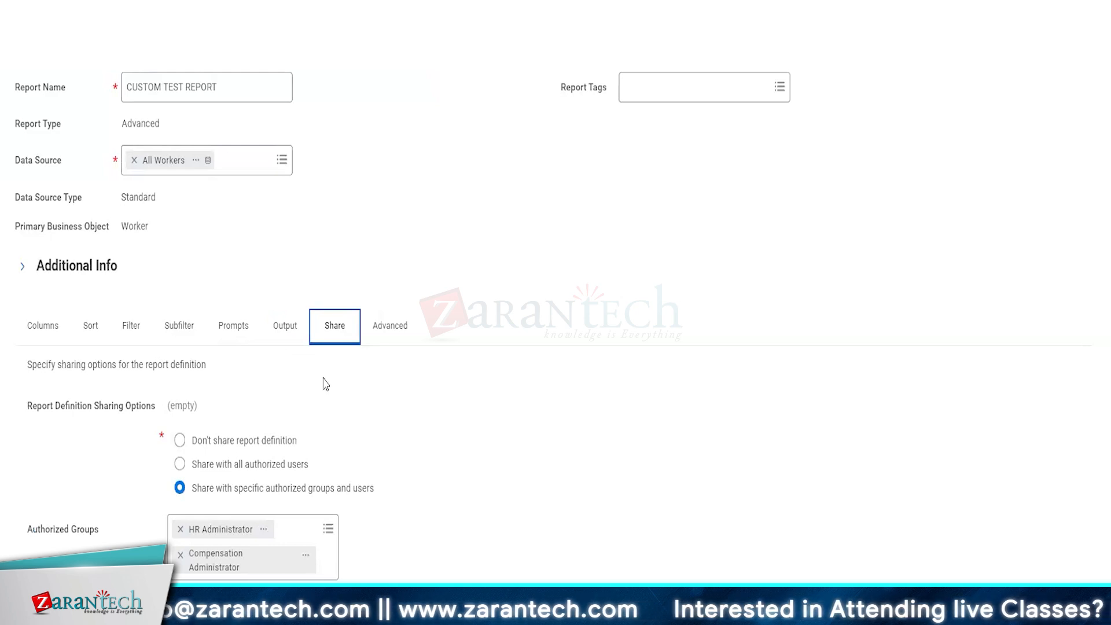
{"action": "left_click", "coordinate": [288, 337]}
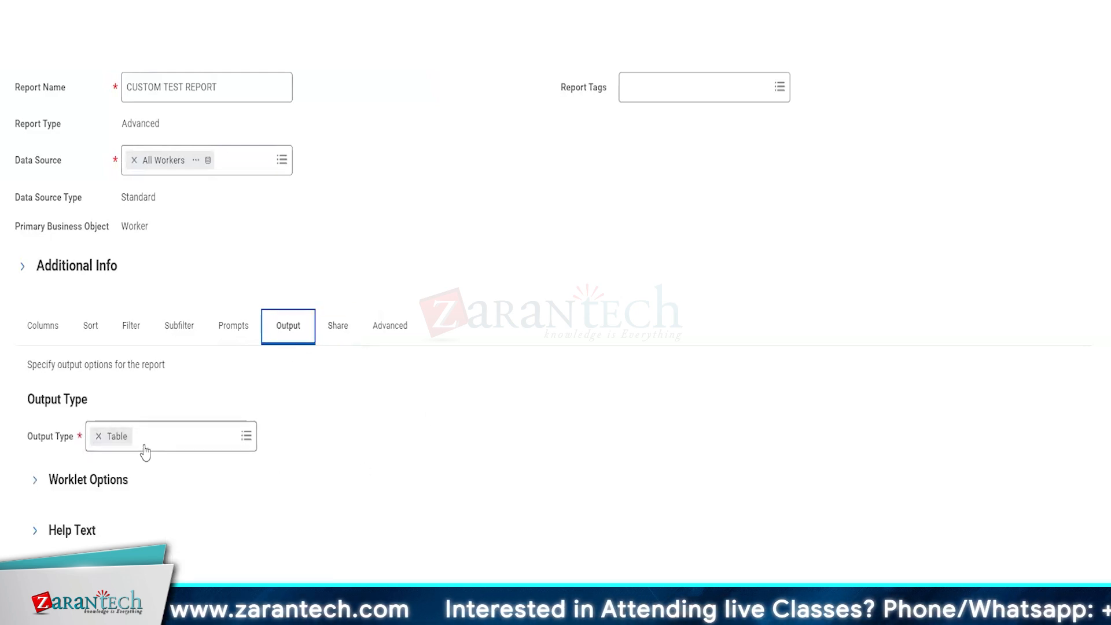
Step: Under Worklet Options, switch the output type from Table to Chart, with Country of Birth as categories
{"action": "left_click", "coordinate": [98, 484]}
{"action": "scroll", "coordinate": [260, 496], "scroll_direction": "down", "scroll_amount": 1}
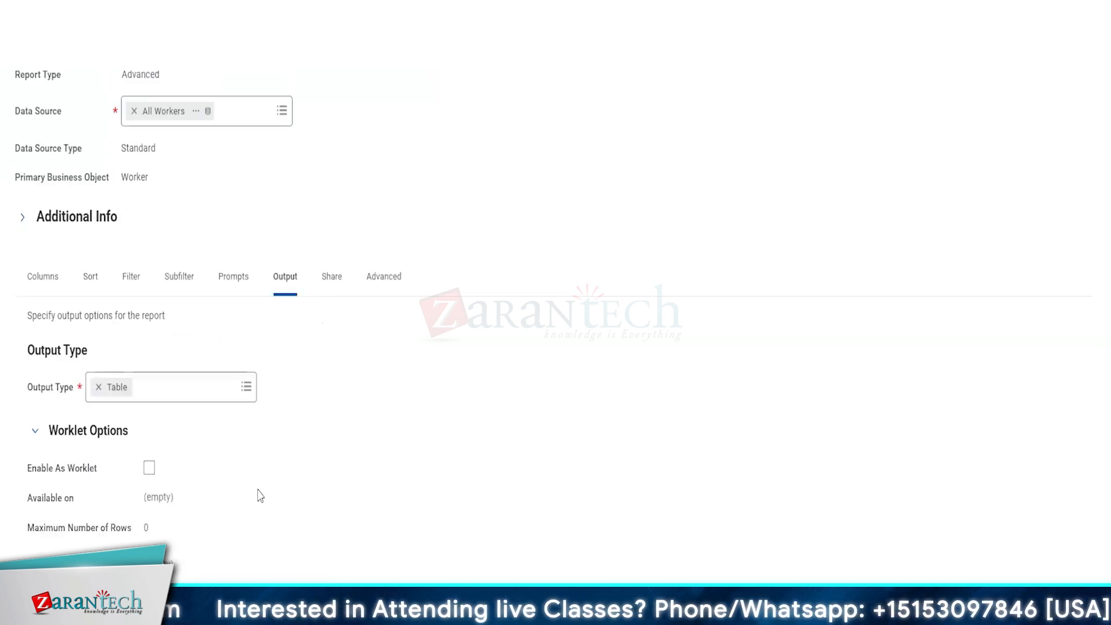
{"action": "scroll", "coordinate": [260, 496], "scroll_direction": "down", "scroll_amount": 2}
{"action": "left_click", "coordinate": [190, 252]}
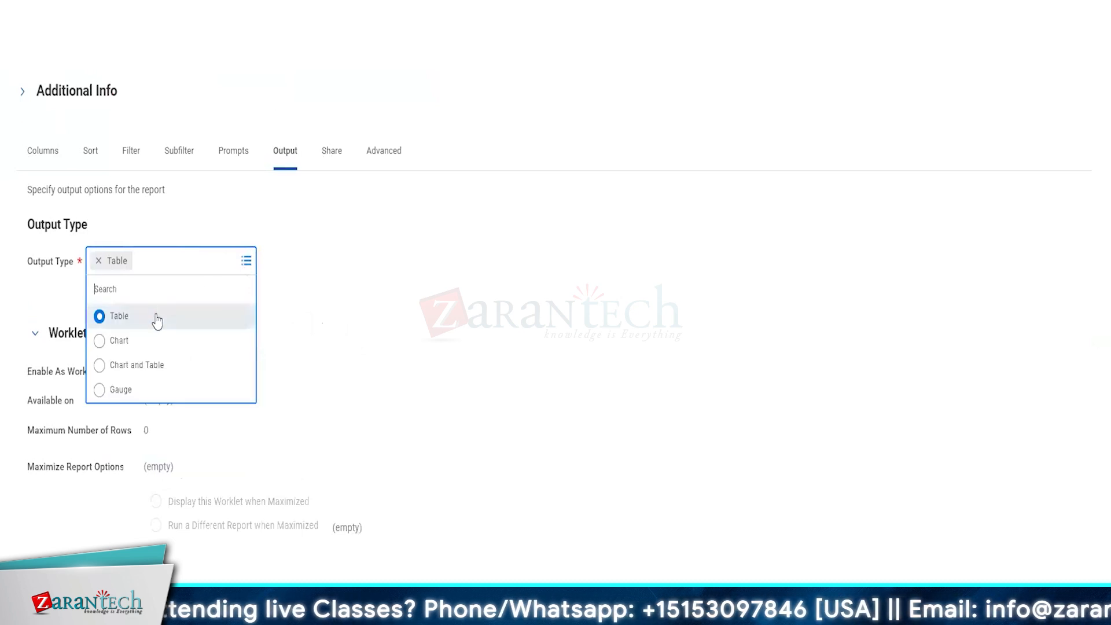
{"action": "left_click", "coordinate": [128, 342]}
{"action": "scroll", "coordinate": [469, 433], "scroll_direction": "down", "scroll_amount": 2}
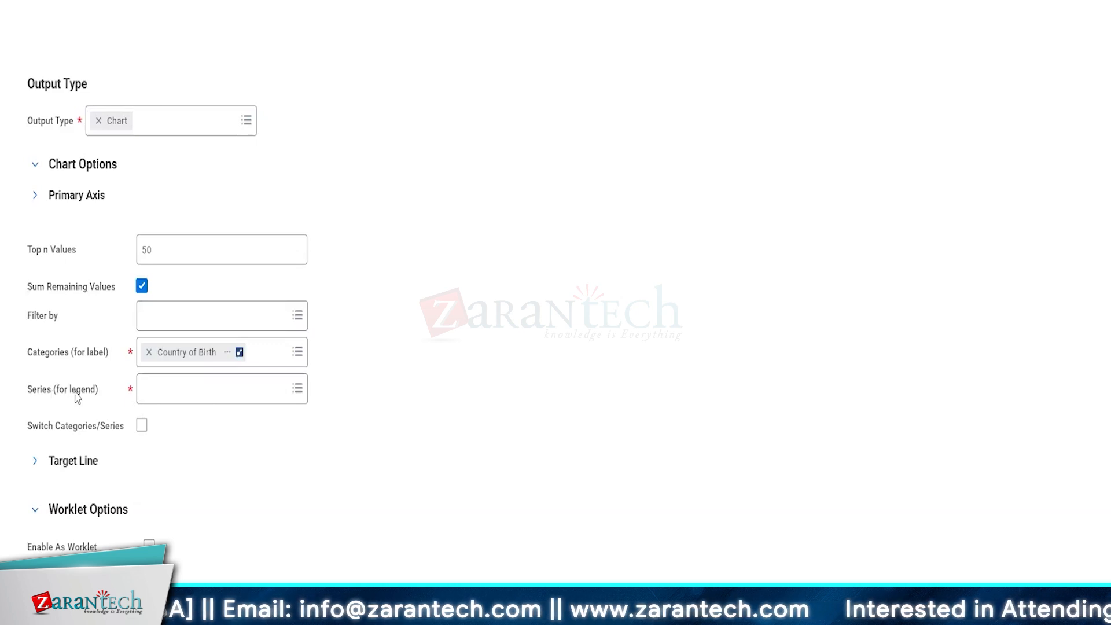
{"action": "scroll", "coordinate": [169, 443], "scroll_direction": "down", "scroll_amount": 2}
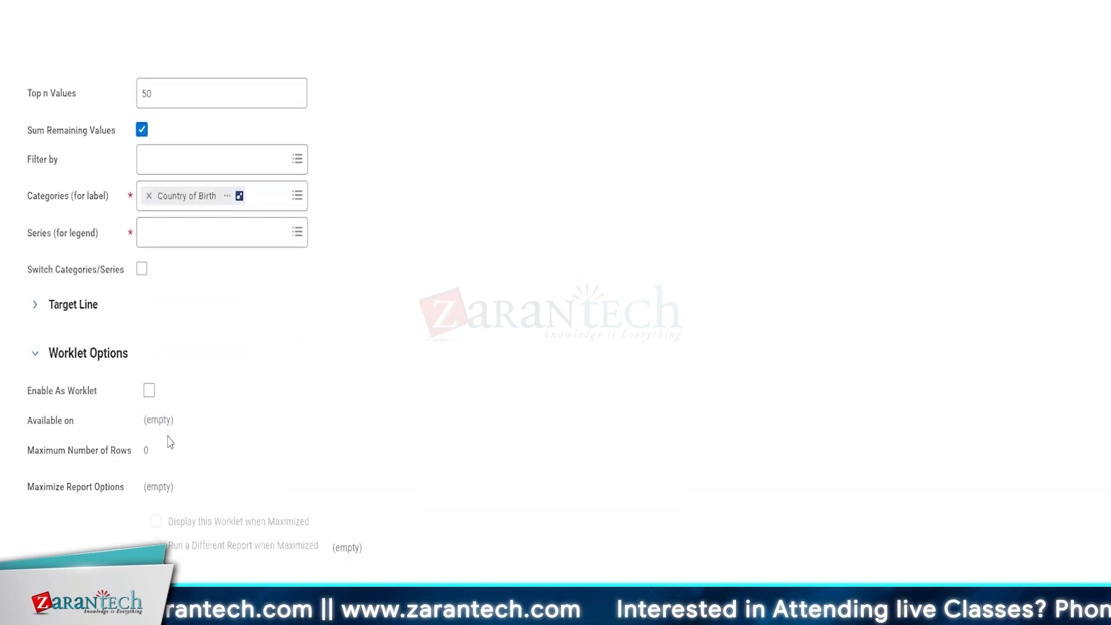
{"action": "scroll", "coordinate": [170, 442], "scroll_direction": "up", "scroll_amount": 2}
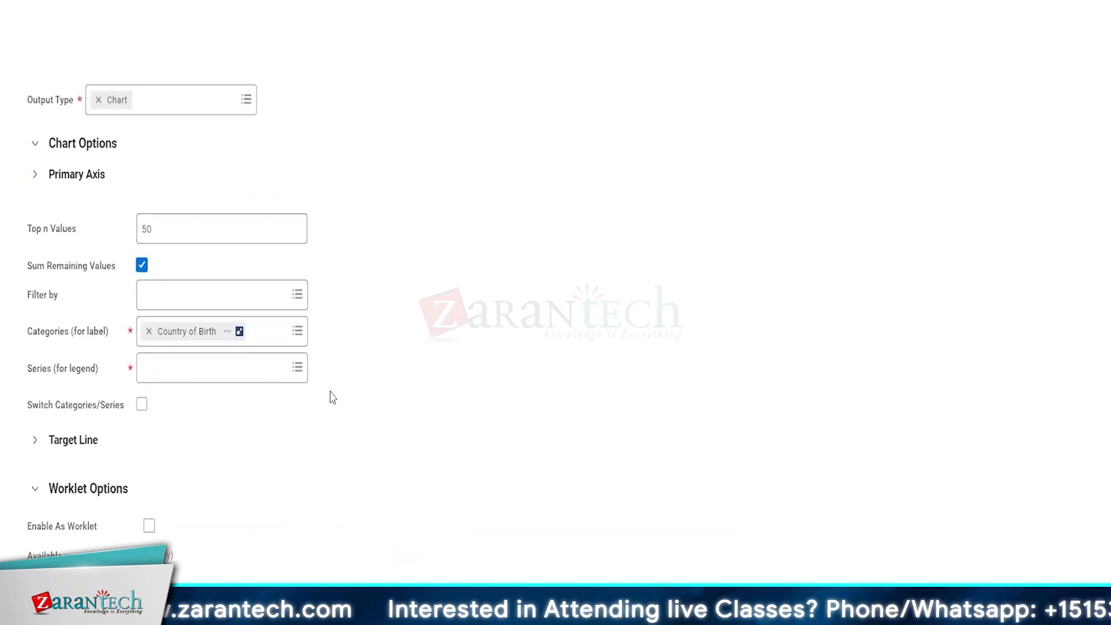